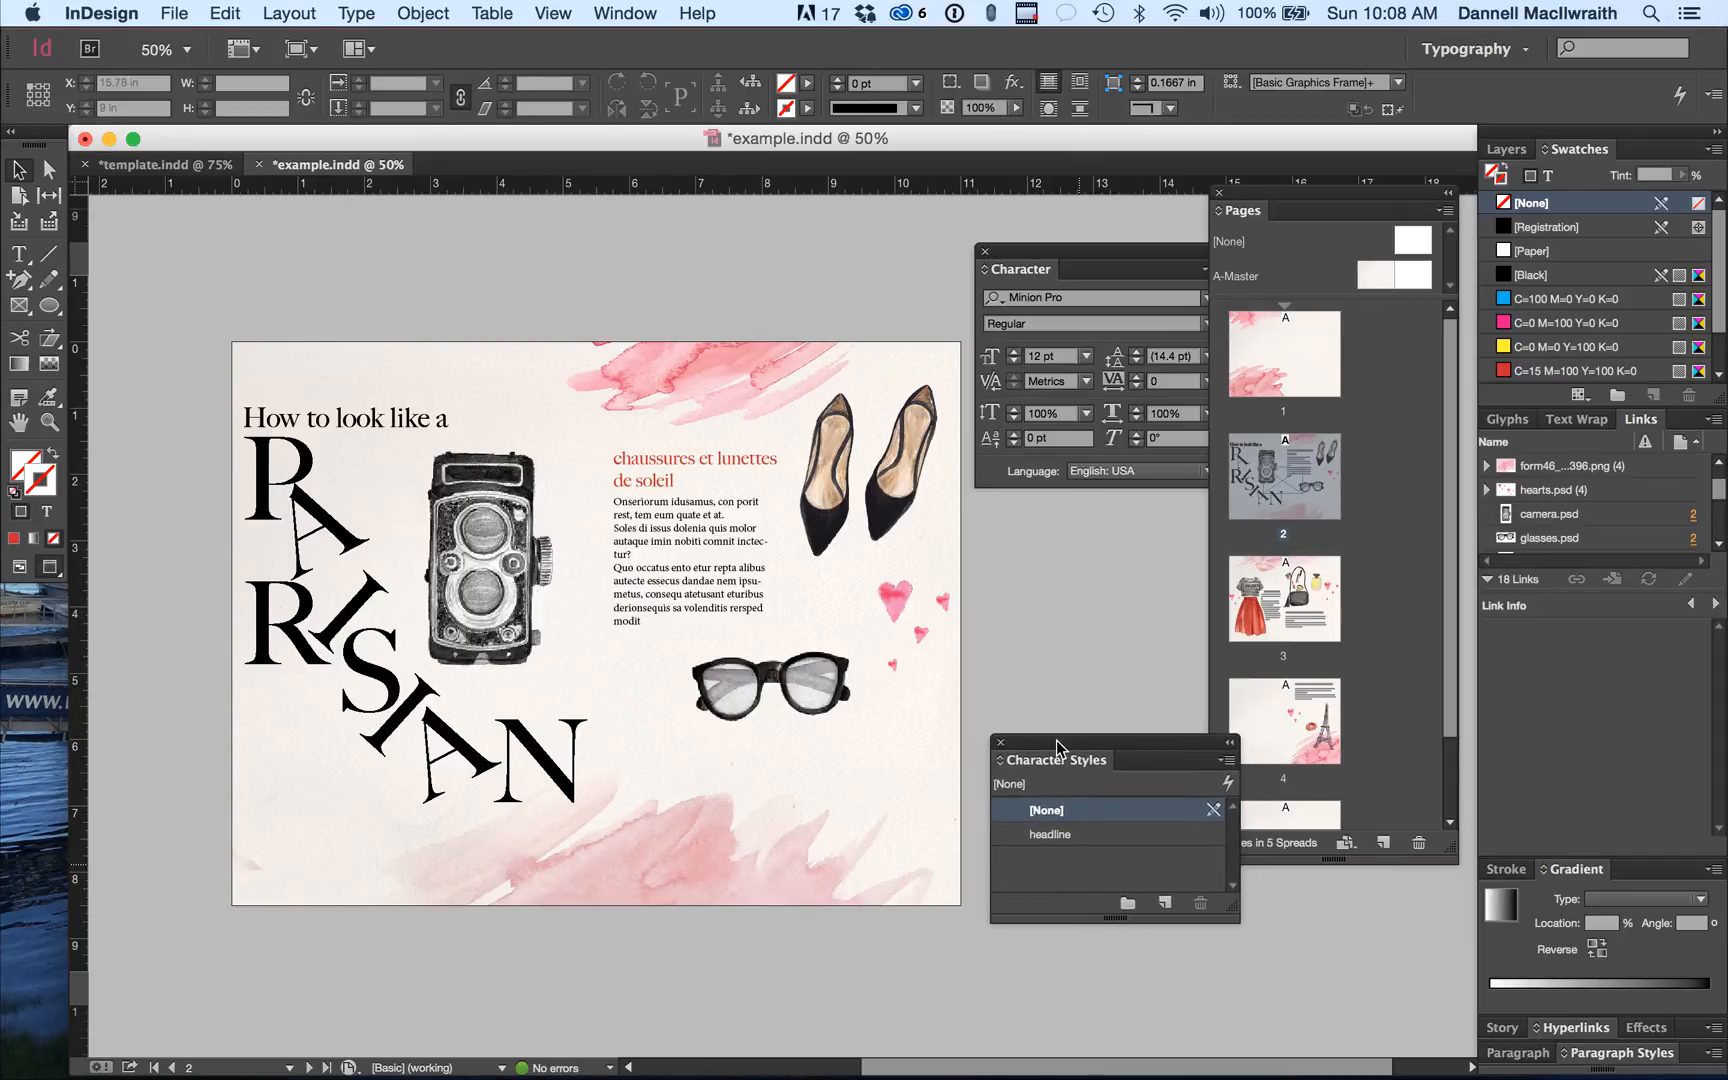
Switch to the template.indd document and delete the "Page" placeholder text on page 2.
{"action": "left_click", "coordinate": [165, 164]}
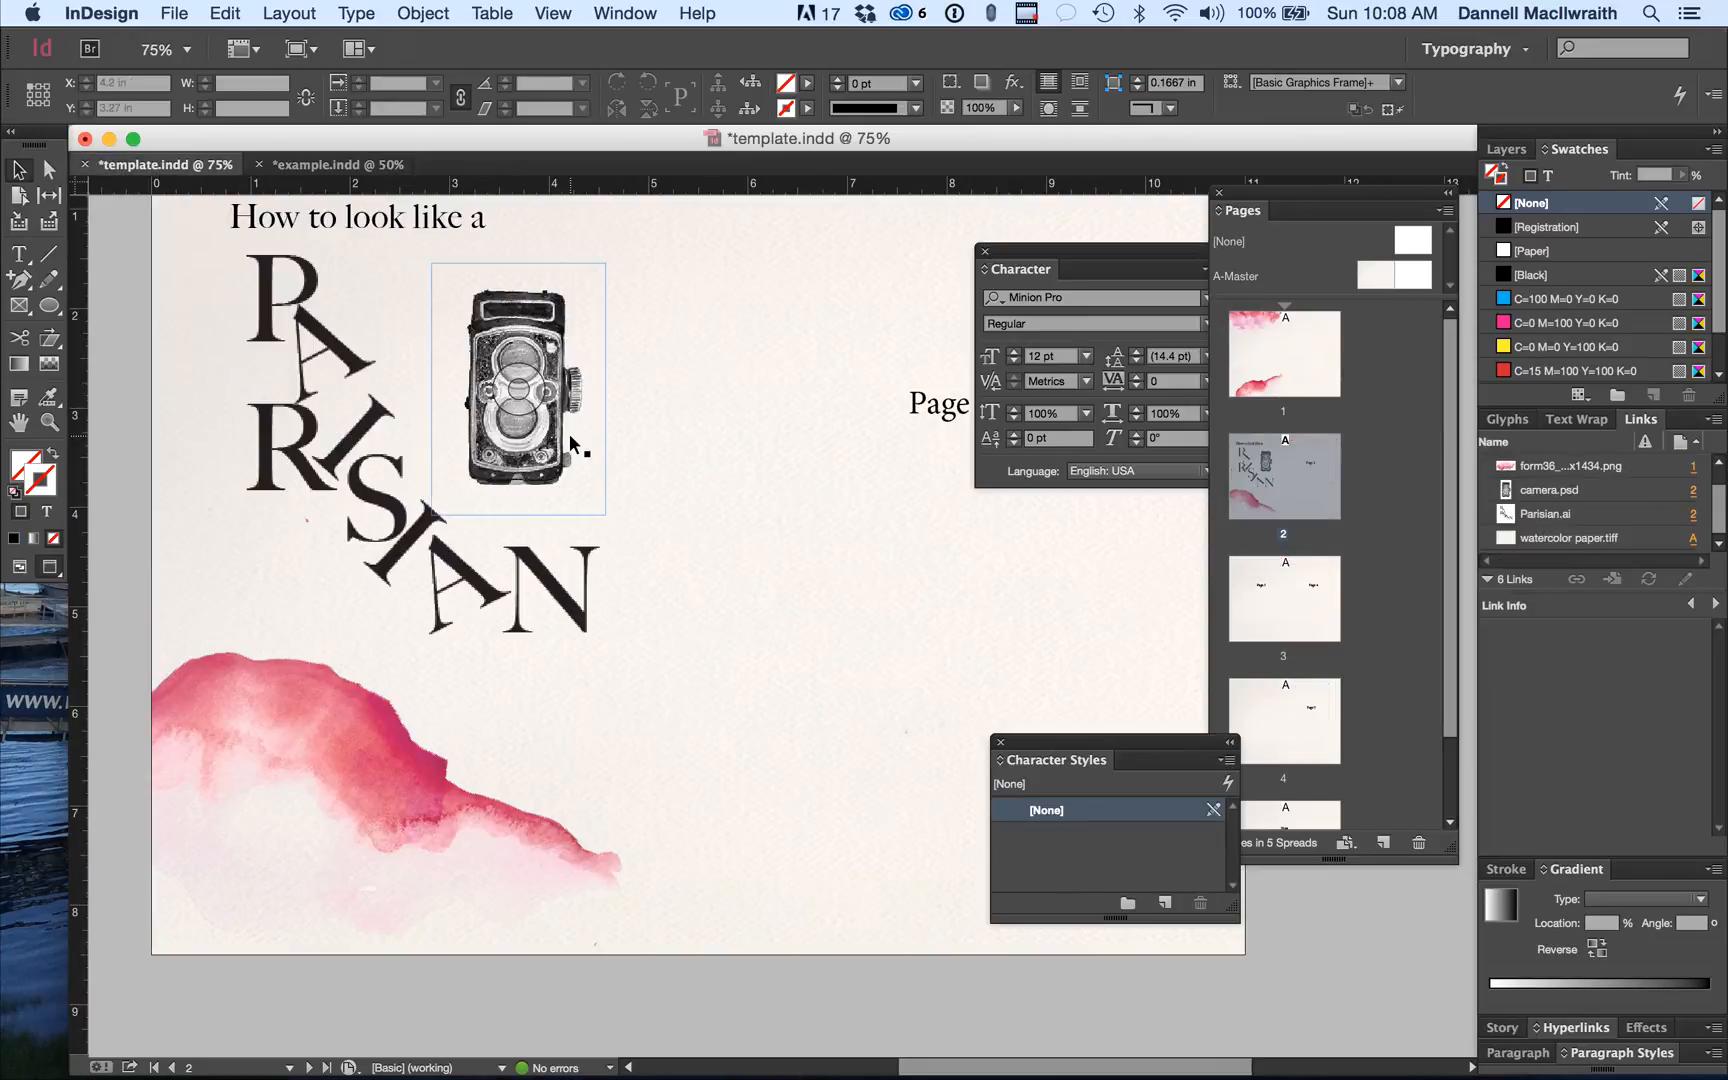
{"action": "scroll", "coordinate": [568, 433], "scroll_direction": "up", "scroll_amount": 3}
{"action": "scroll", "coordinate": [659, 598], "scroll_direction": "down", "scroll_amount": 5}
{"action": "scroll", "coordinate": [659, 598], "scroll_direction": "up", "scroll_amount": 3}
{"action": "left_click", "coordinate": [795, 402]}
{"action": "key", "text": "Delete"}
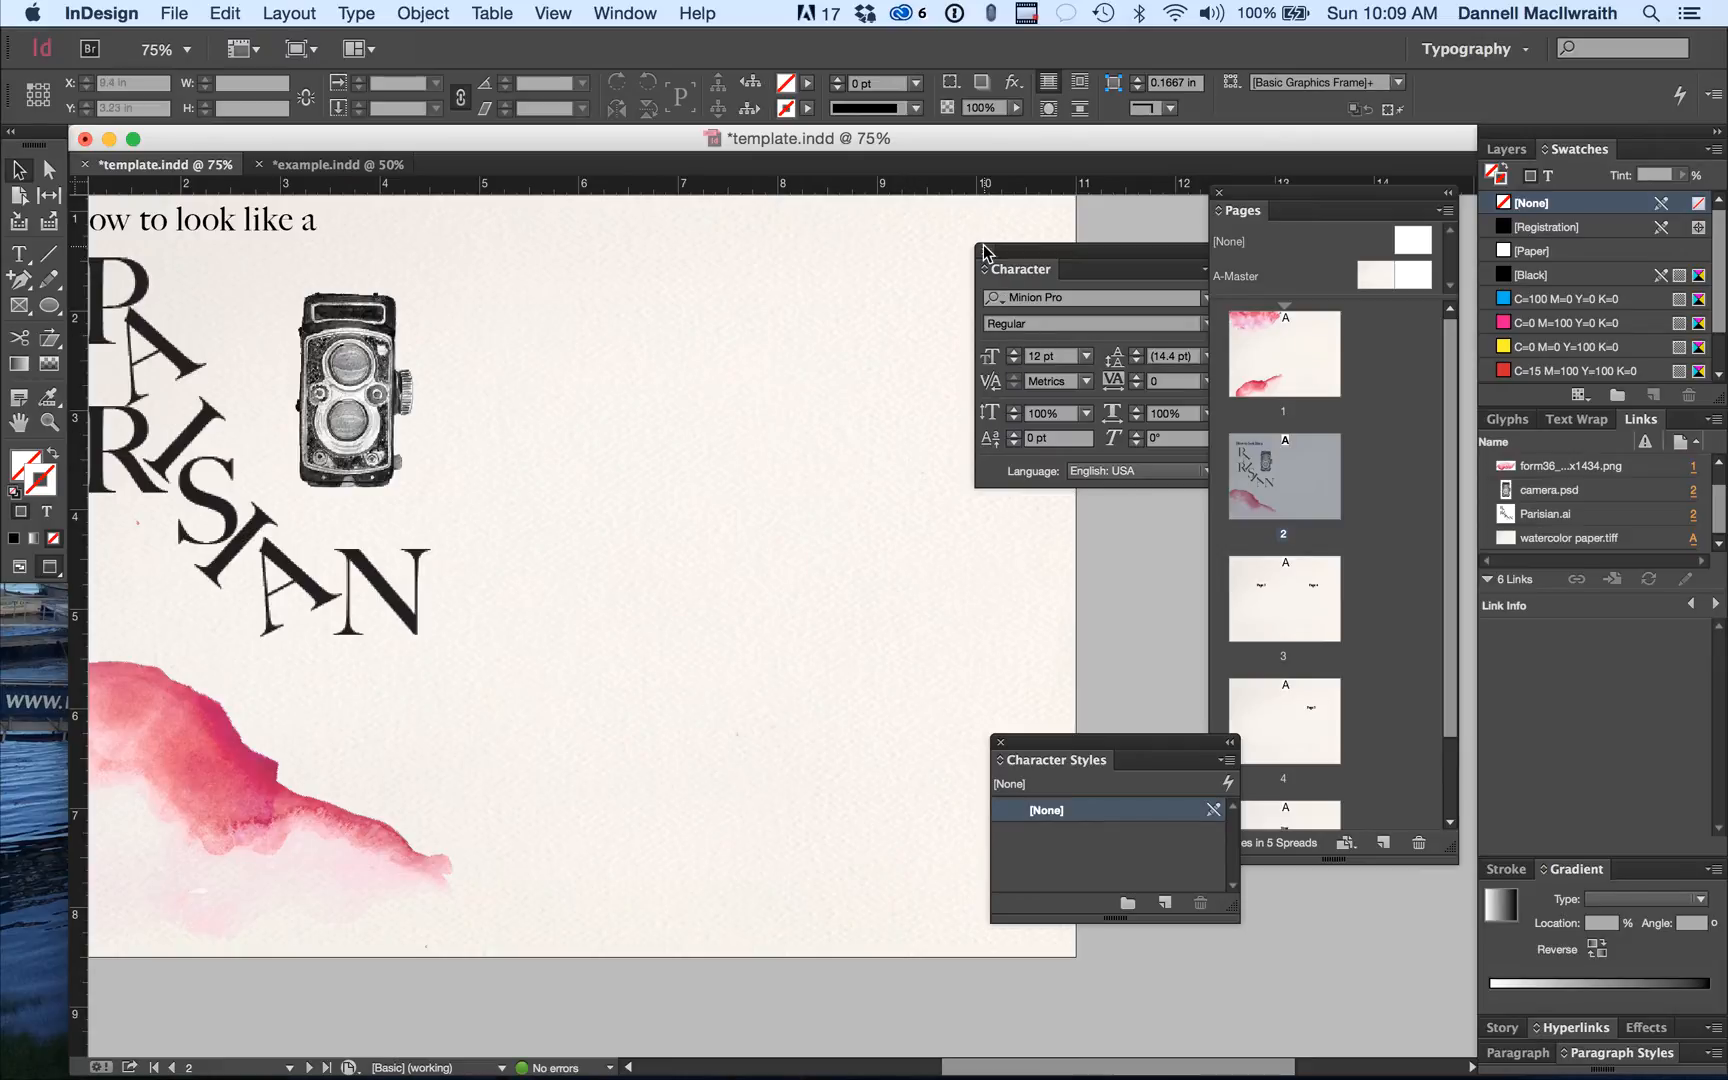
Move the floating Character and Character Styles panels clear of the page 2 layout.
{"action": "left_click_drag", "start_coordinate": [1008, 260], "coordinate": [1501, 568]}
{"action": "mouse_move", "coordinate": [1154, 744]}
{"action": "left_mouse_down"}
{"action": "mouse_move", "coordinate": [1494, 950]}
{"action": "mouse_move", "coordinate": [1443, 896]}
{"action": "left_mouse_up"}
{"action": "scroll", "coordinate": [705, 408], "scroll_direction": "up", "scroll_amount": 2}
{"action": "scroll", "coordinate": [705, 408], "scroll_direction": "left", "scroll_amount": 1}
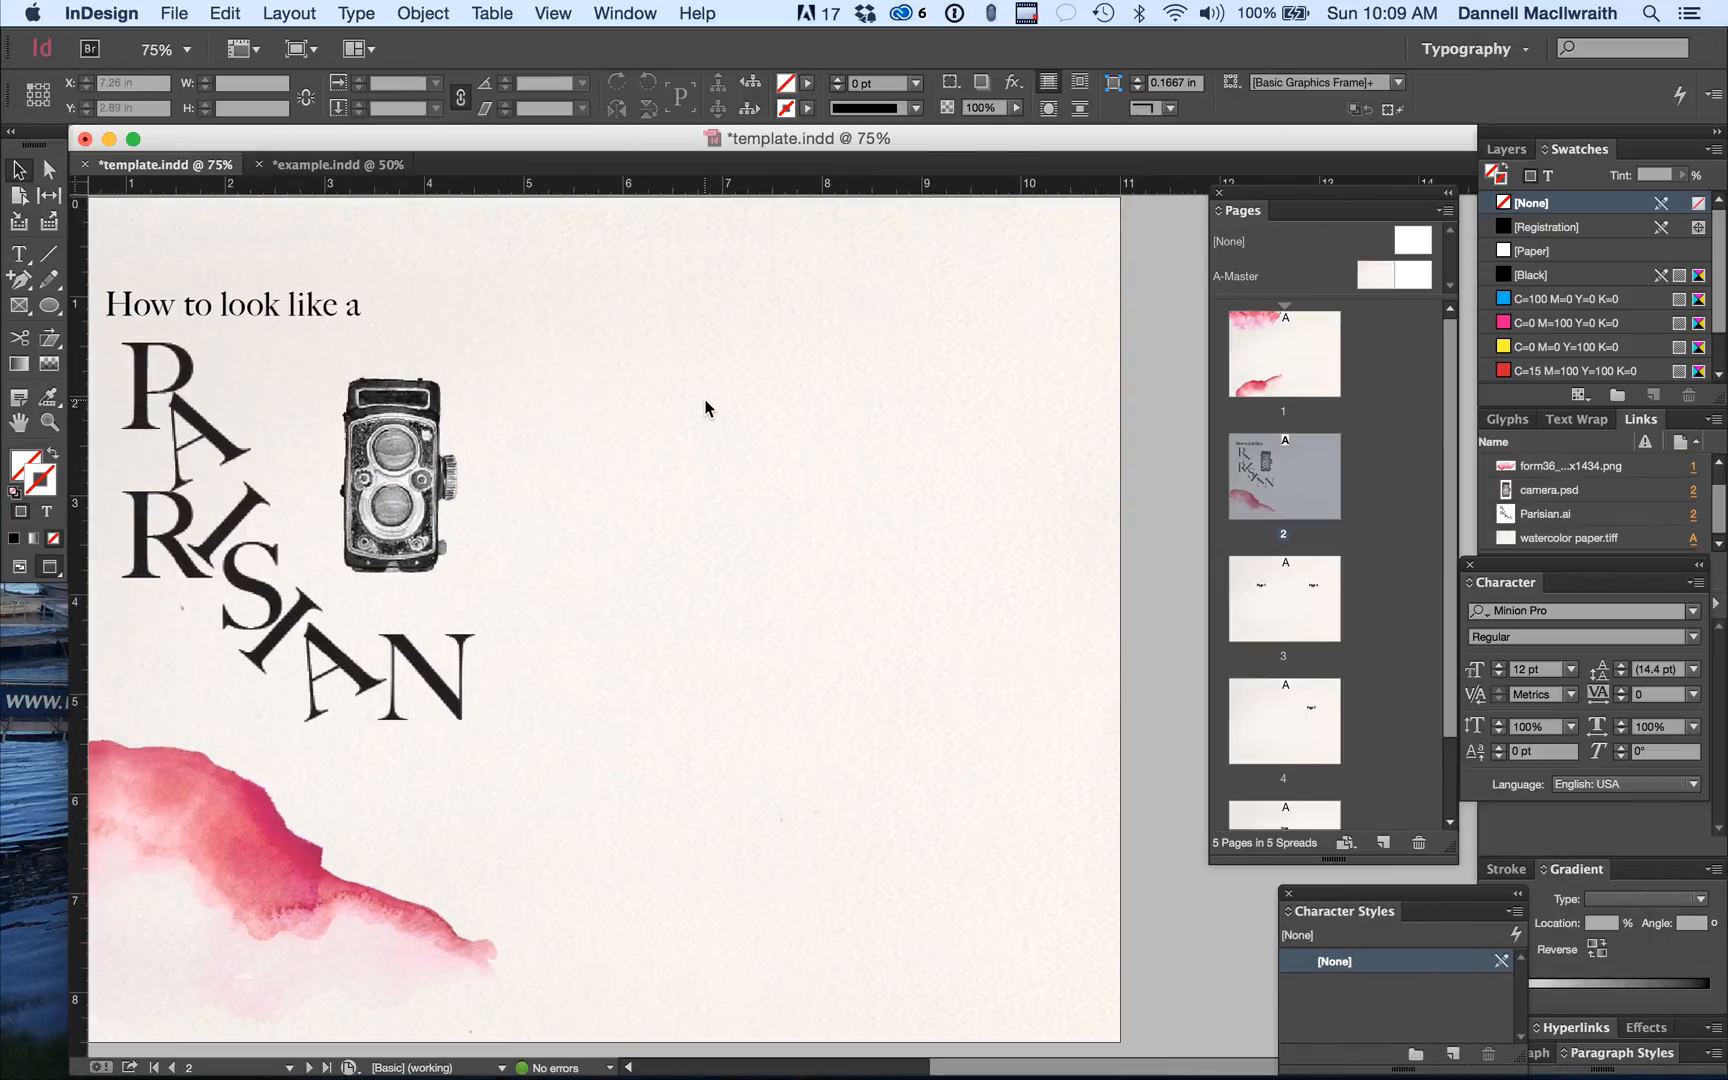
Draw a rectangular frame about 2.76 by 2.66 in on the lower right half of page 2 and place glasses.psd in it.
{"action": "left_click", "coordinate": [19, 305]}
{"action": "left_click_drag", "start_coordinate": [657, 620], "coordinate": [930, 883]}
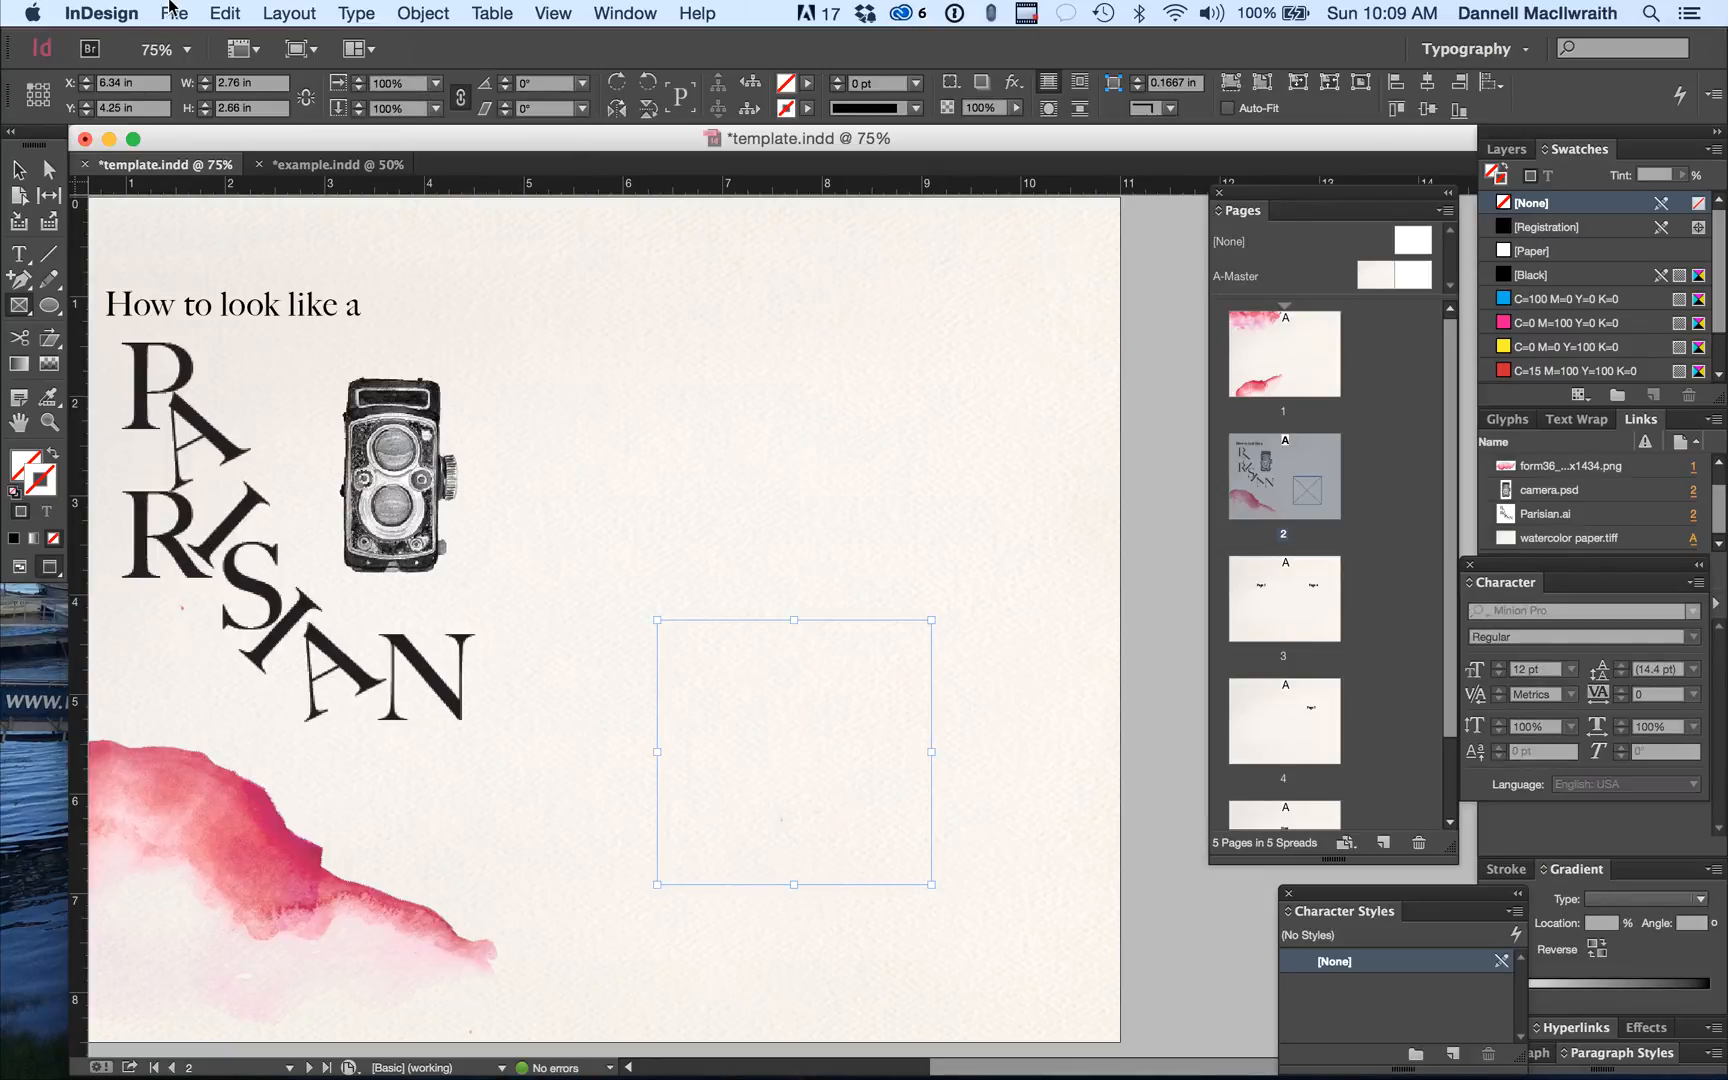
{"action": "left_click", "coordinate": [174, 13]}
{"action": "left_click", "coordinate": [205, 343]}
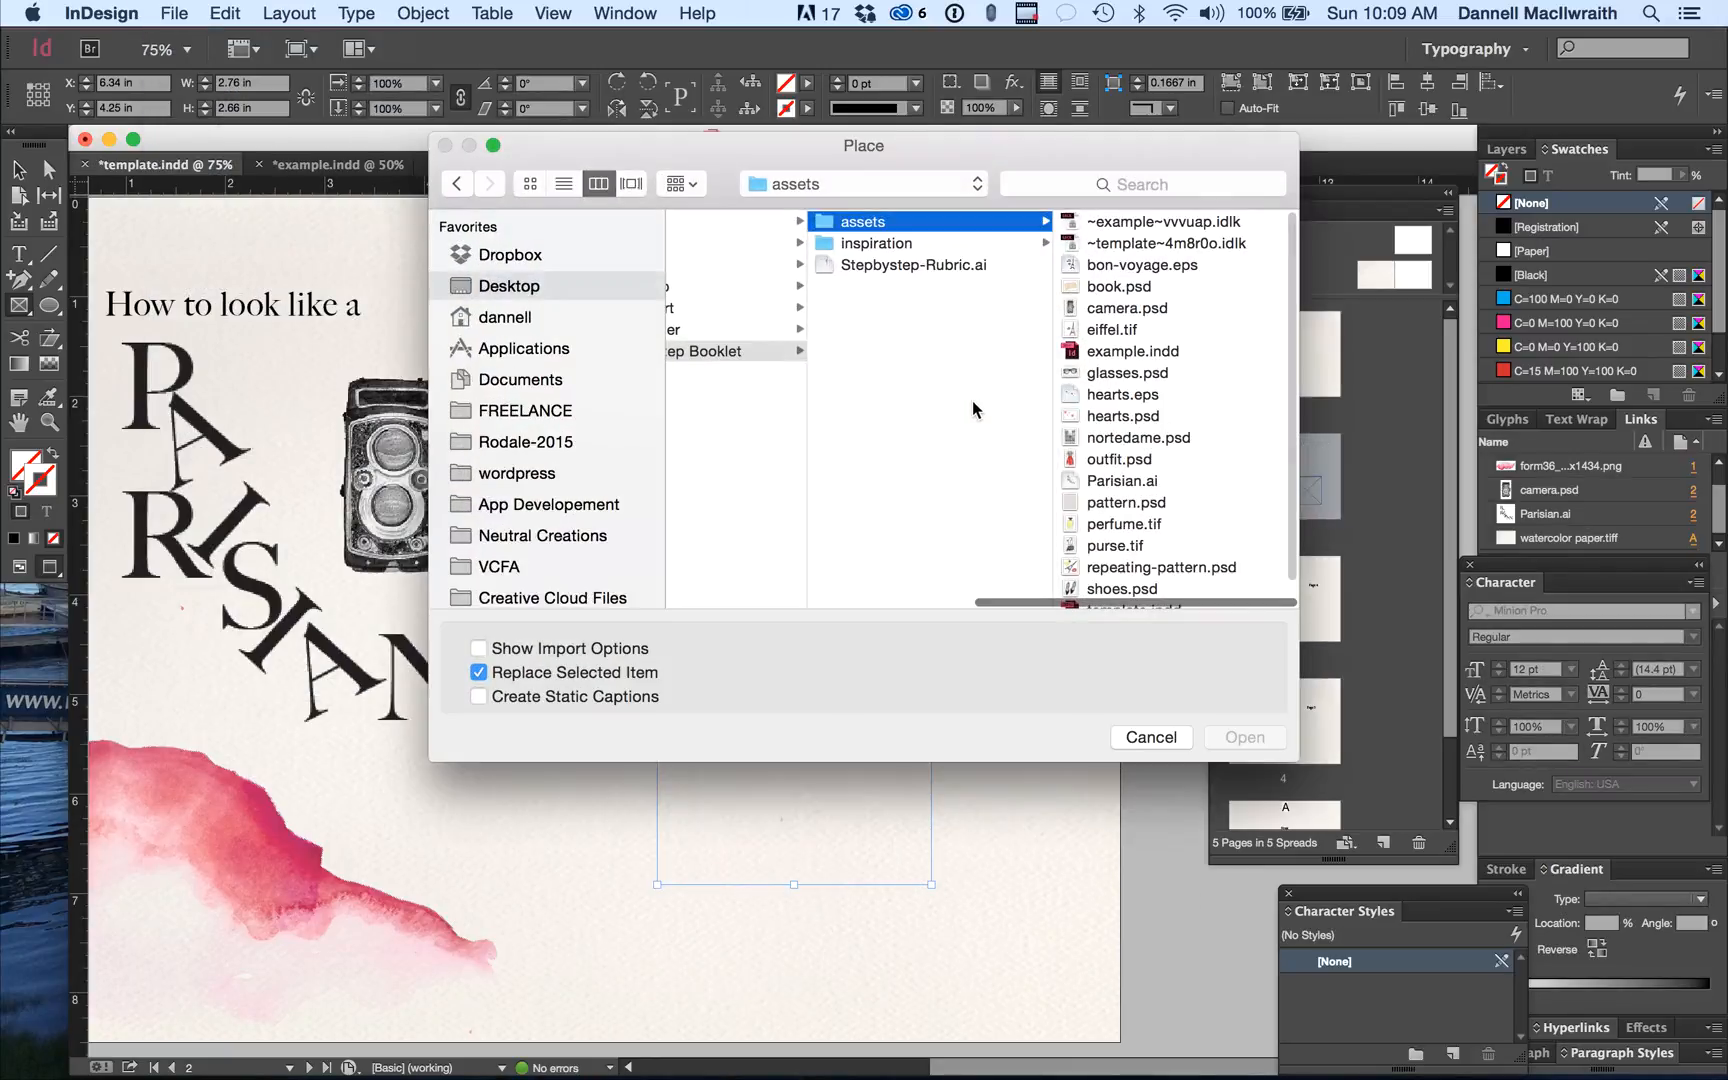
{"action": "double_click", "coordinate": [1127, 372]}
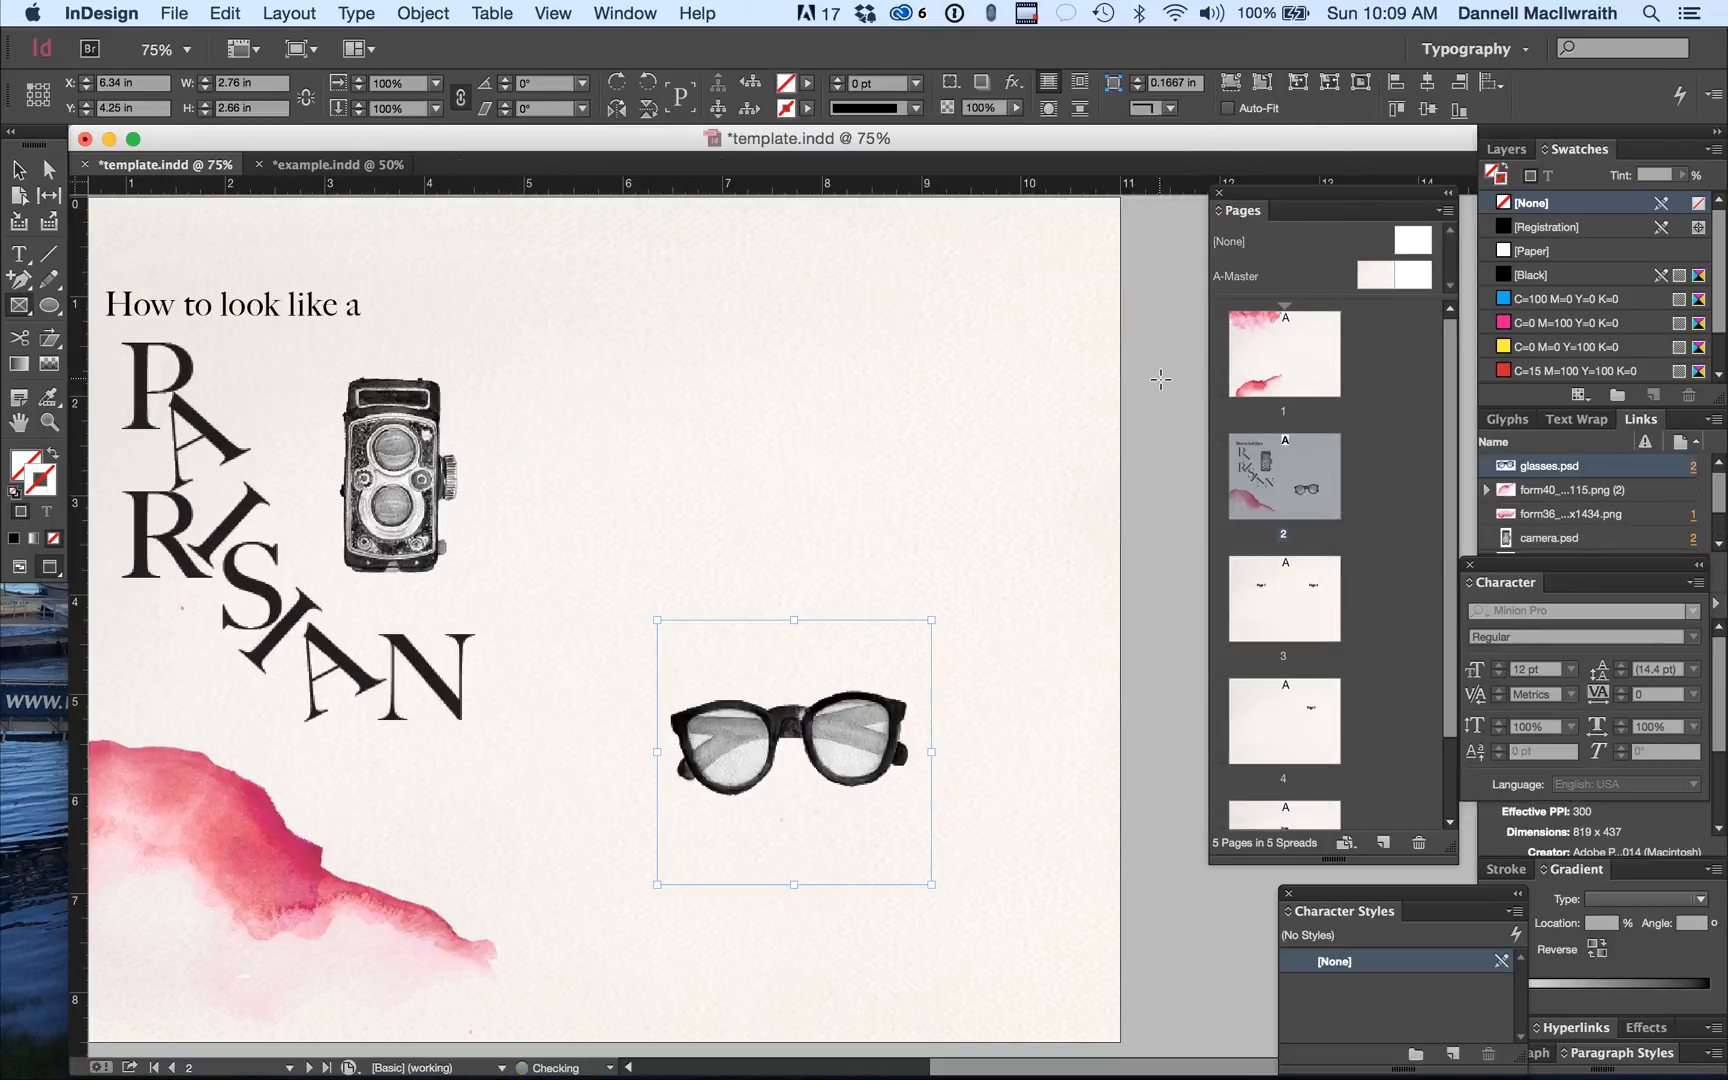
Draw a rectangular frame about 2.23 by 2.88 in near the page's upper right corner and place shoes.psd in it.
{"action": "left_click", "coordinate": [19, 305]}
{"action": "left_click_drag", "start_coordinate": [859, 292], "coordinate": [1081, 578]}
{"action": "left_click", "coordinate": [173, 12]}
{"action": "left_click", "coordinate": [260, 343]}
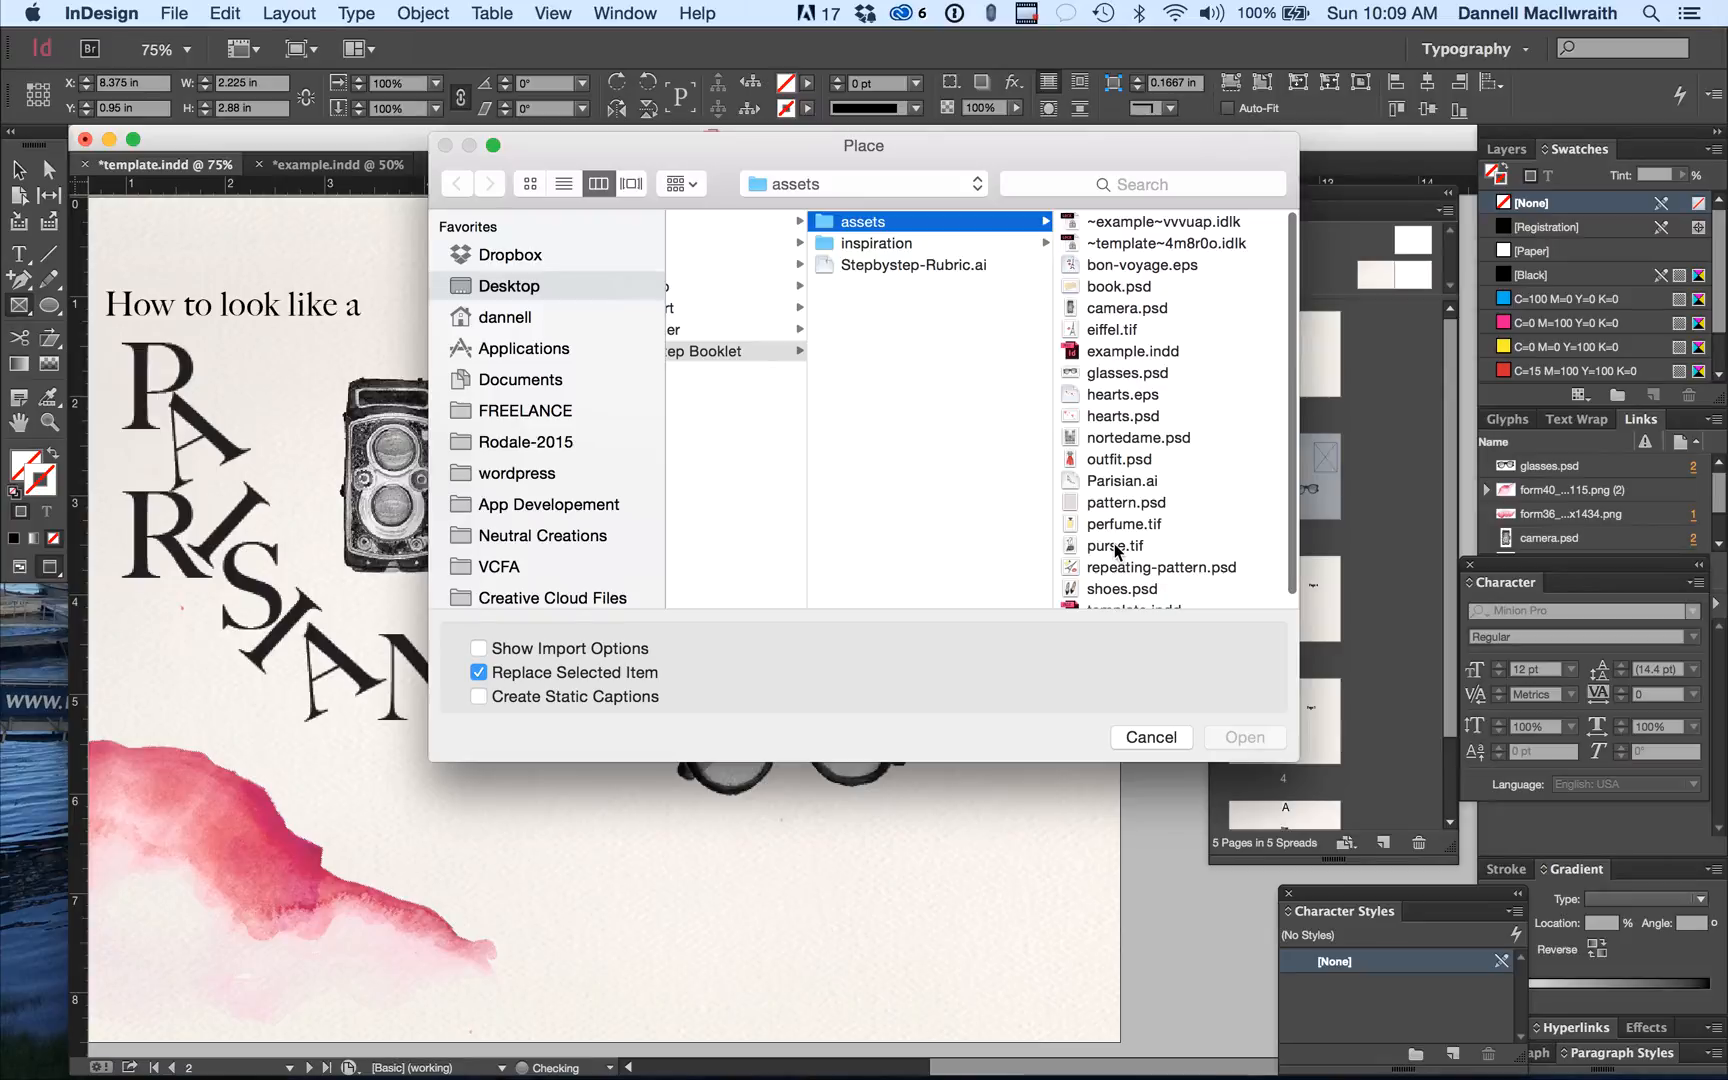
{"action": "double_click", "coordinate": [1106, 580]}
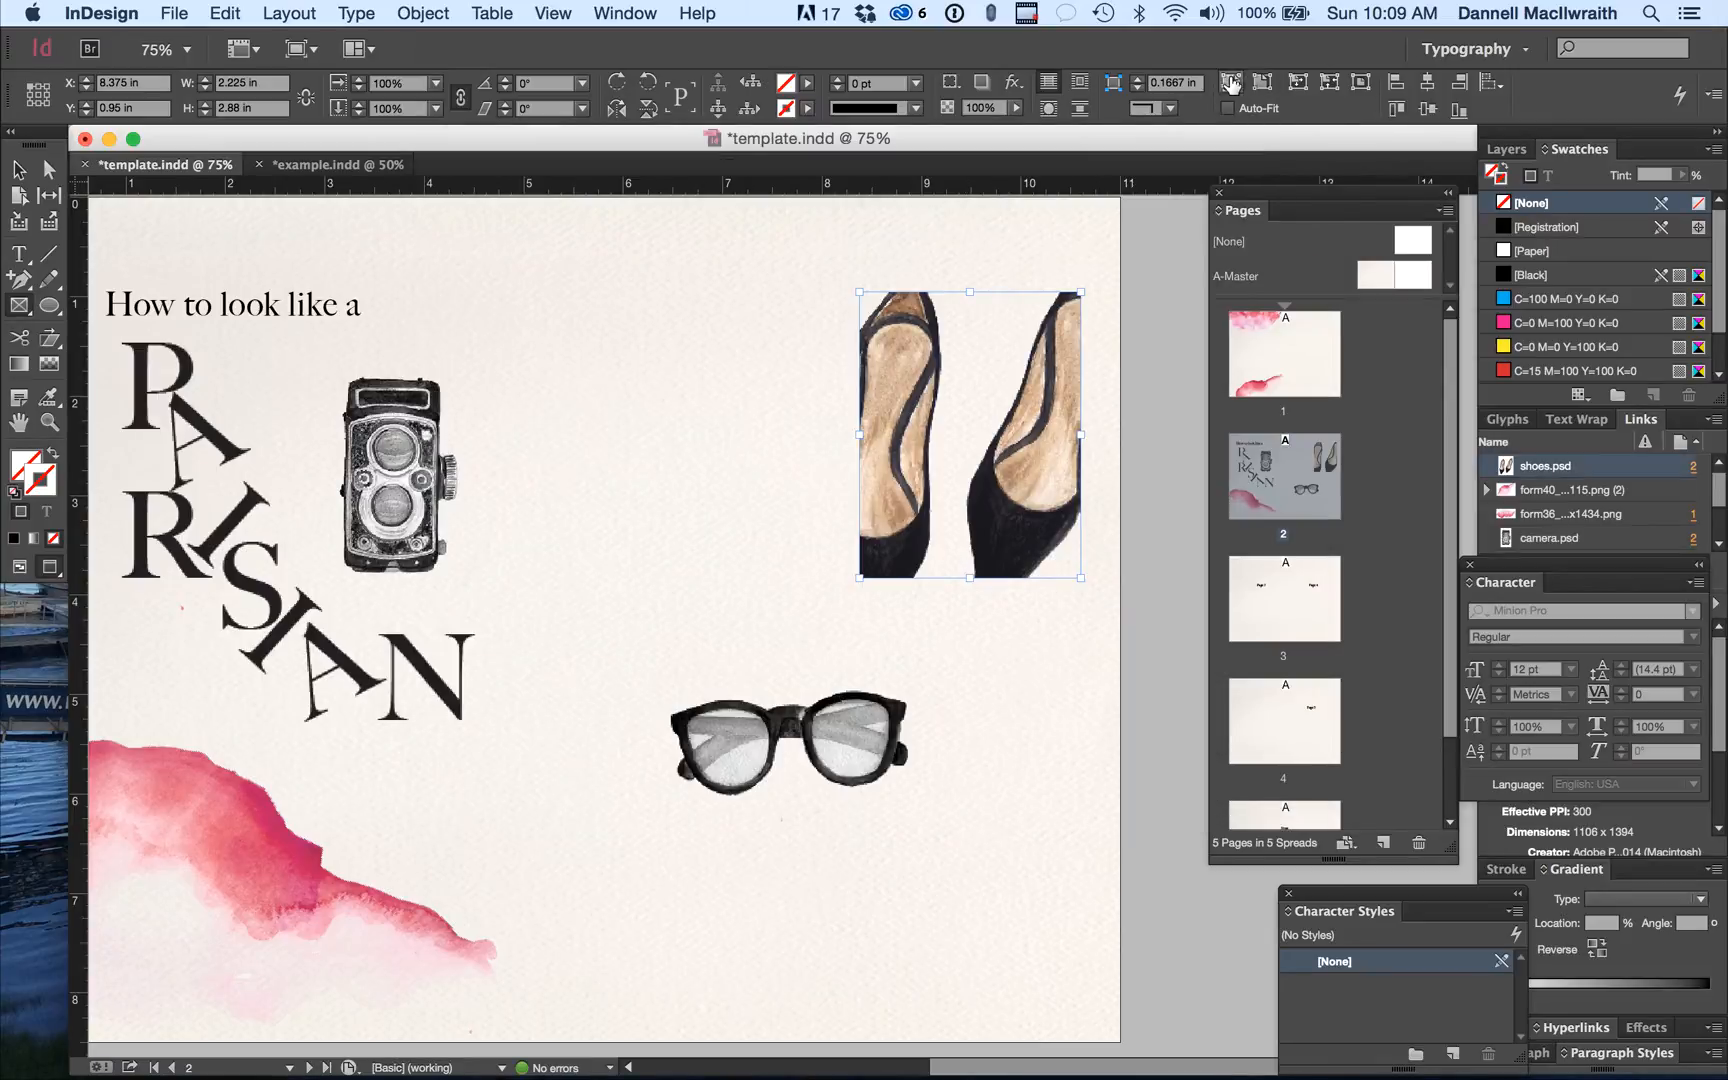
Turn on Auto-Fit, scale the shoes image to fill its frame proportionally, and move the frame slightly down the page.
{"action": "left_click", "coordinate": [1227, 108]}
{"action": "left_click", "coordinate": [1231, 82]}
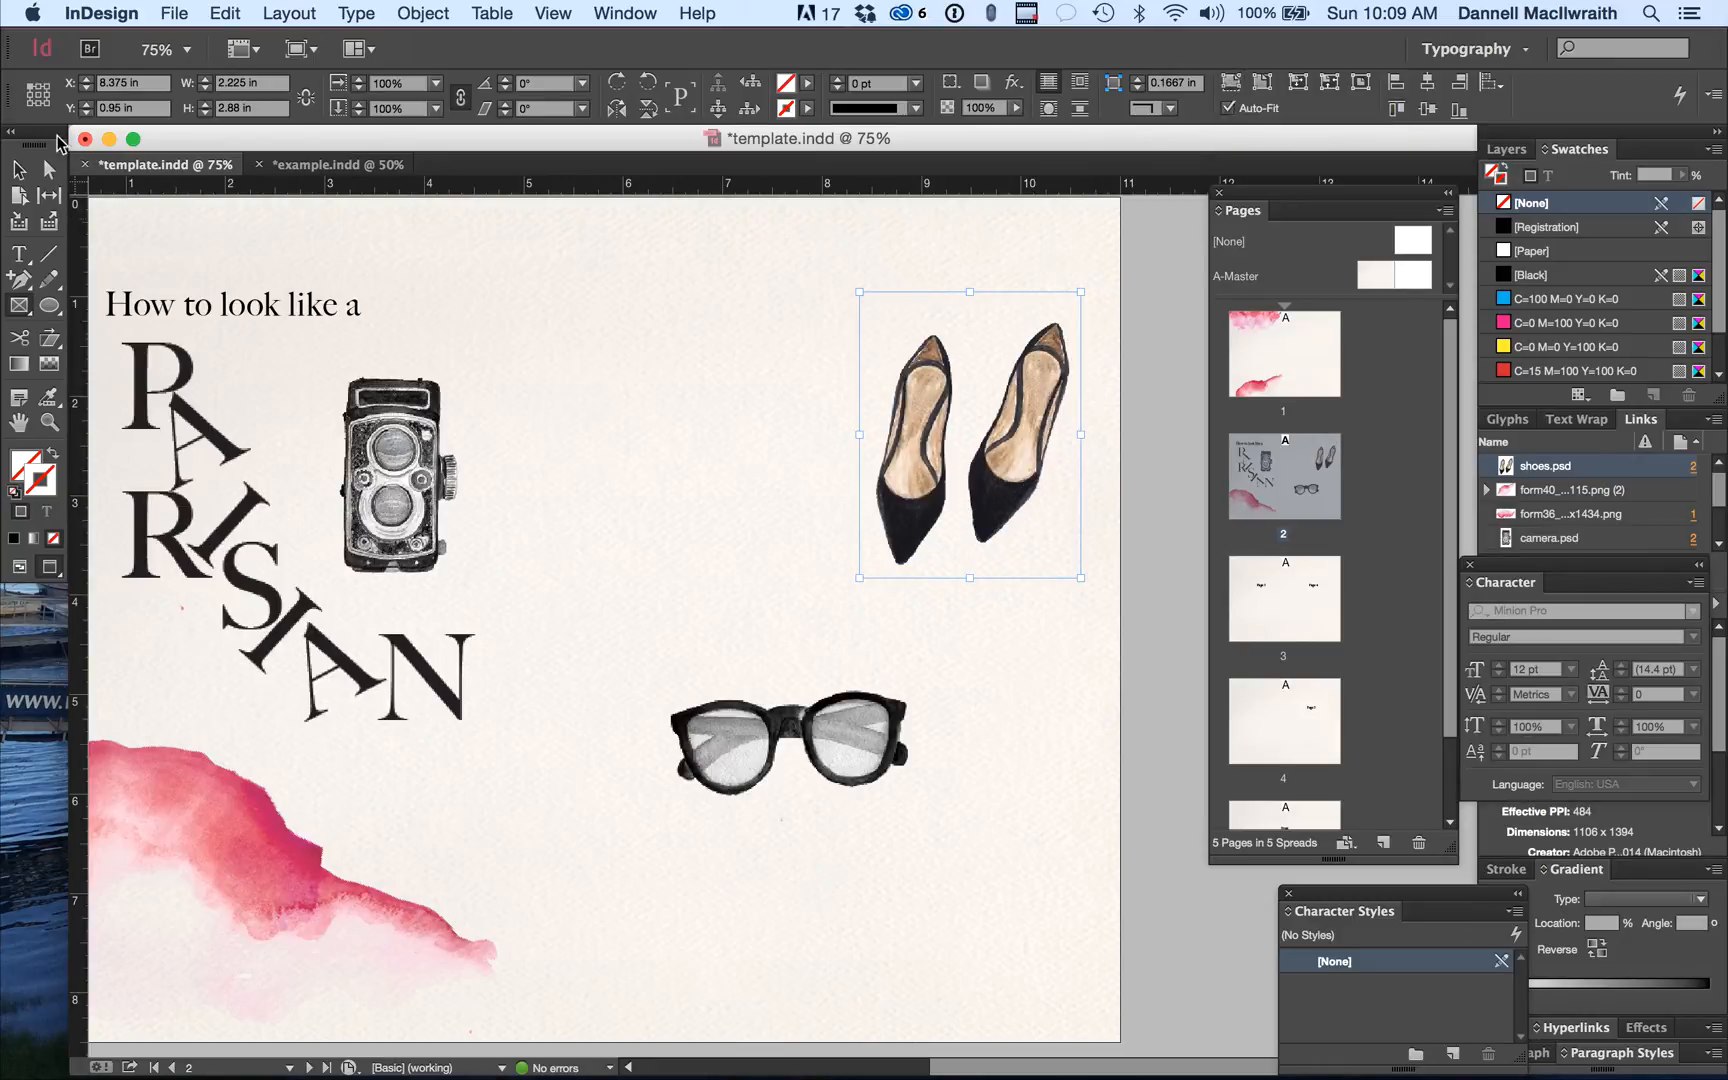
{"action": "left_click", "coordinate": [1080, 721]}
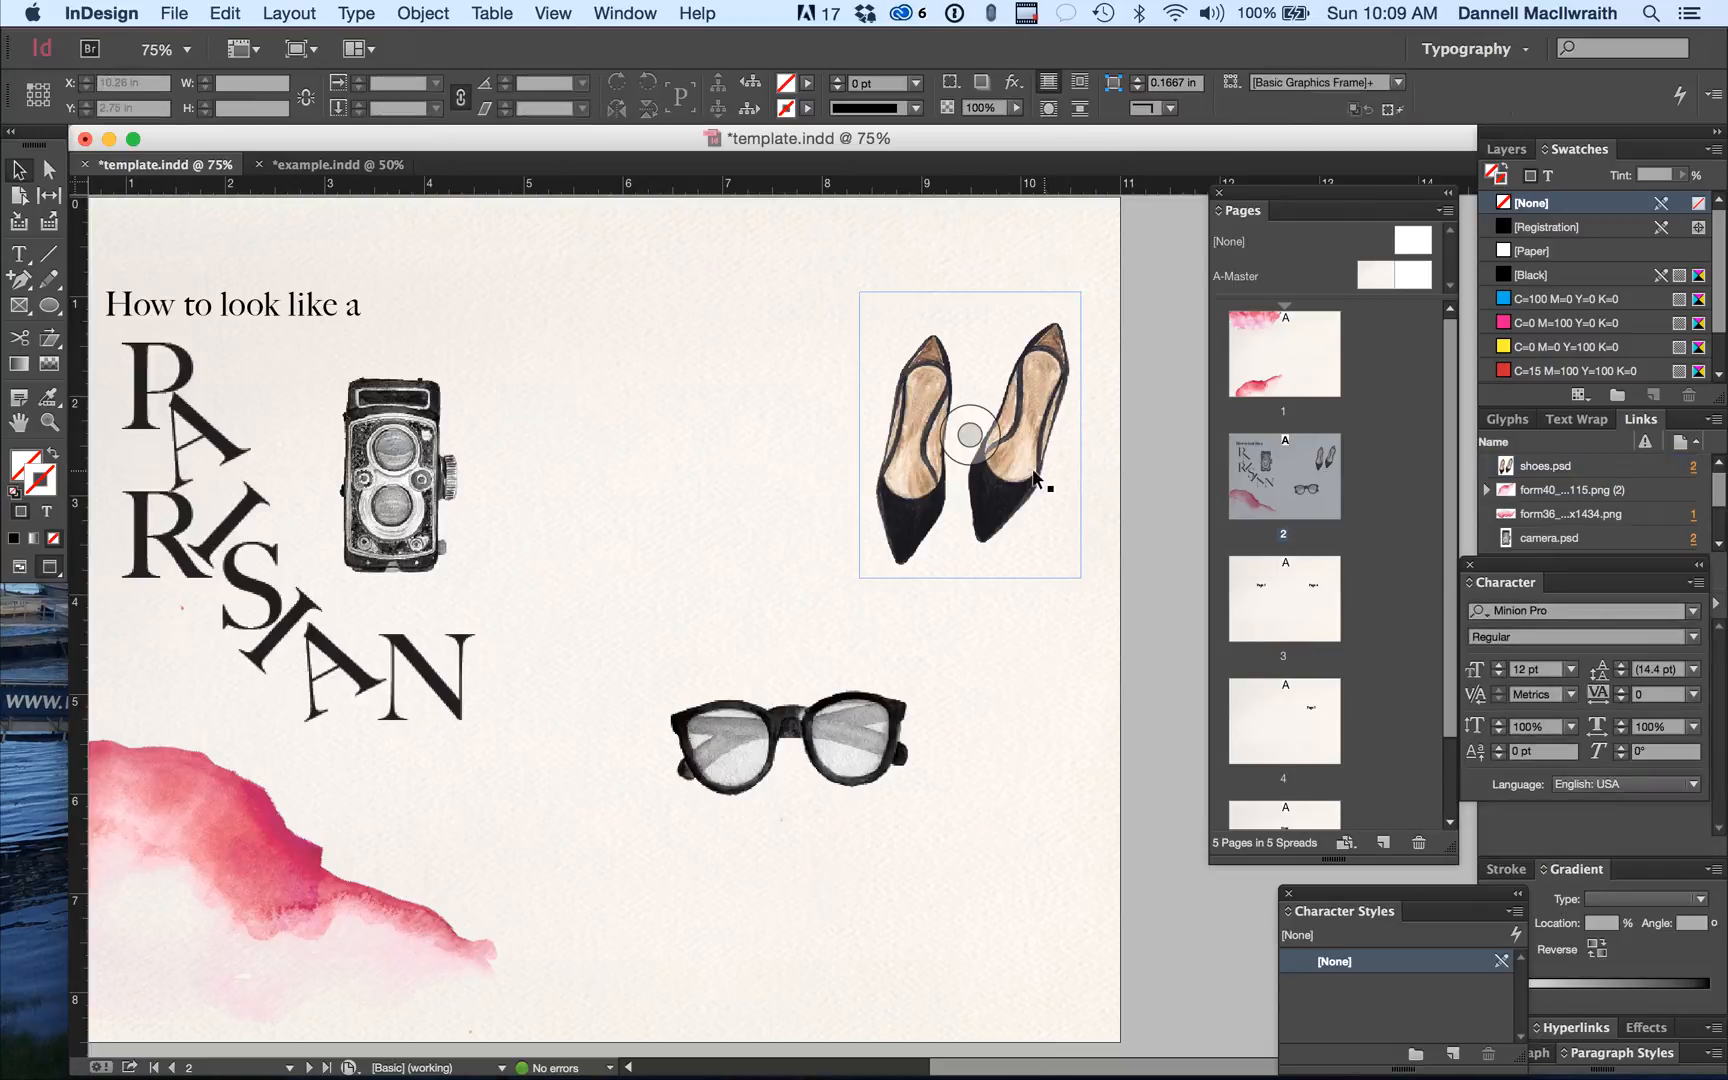
{"action": "left_click_drag", "start_coordinate": [1037, 478], "coordinate": [1027, 545]}
{"action": "left_click", "coordinate": [1165, 701]}
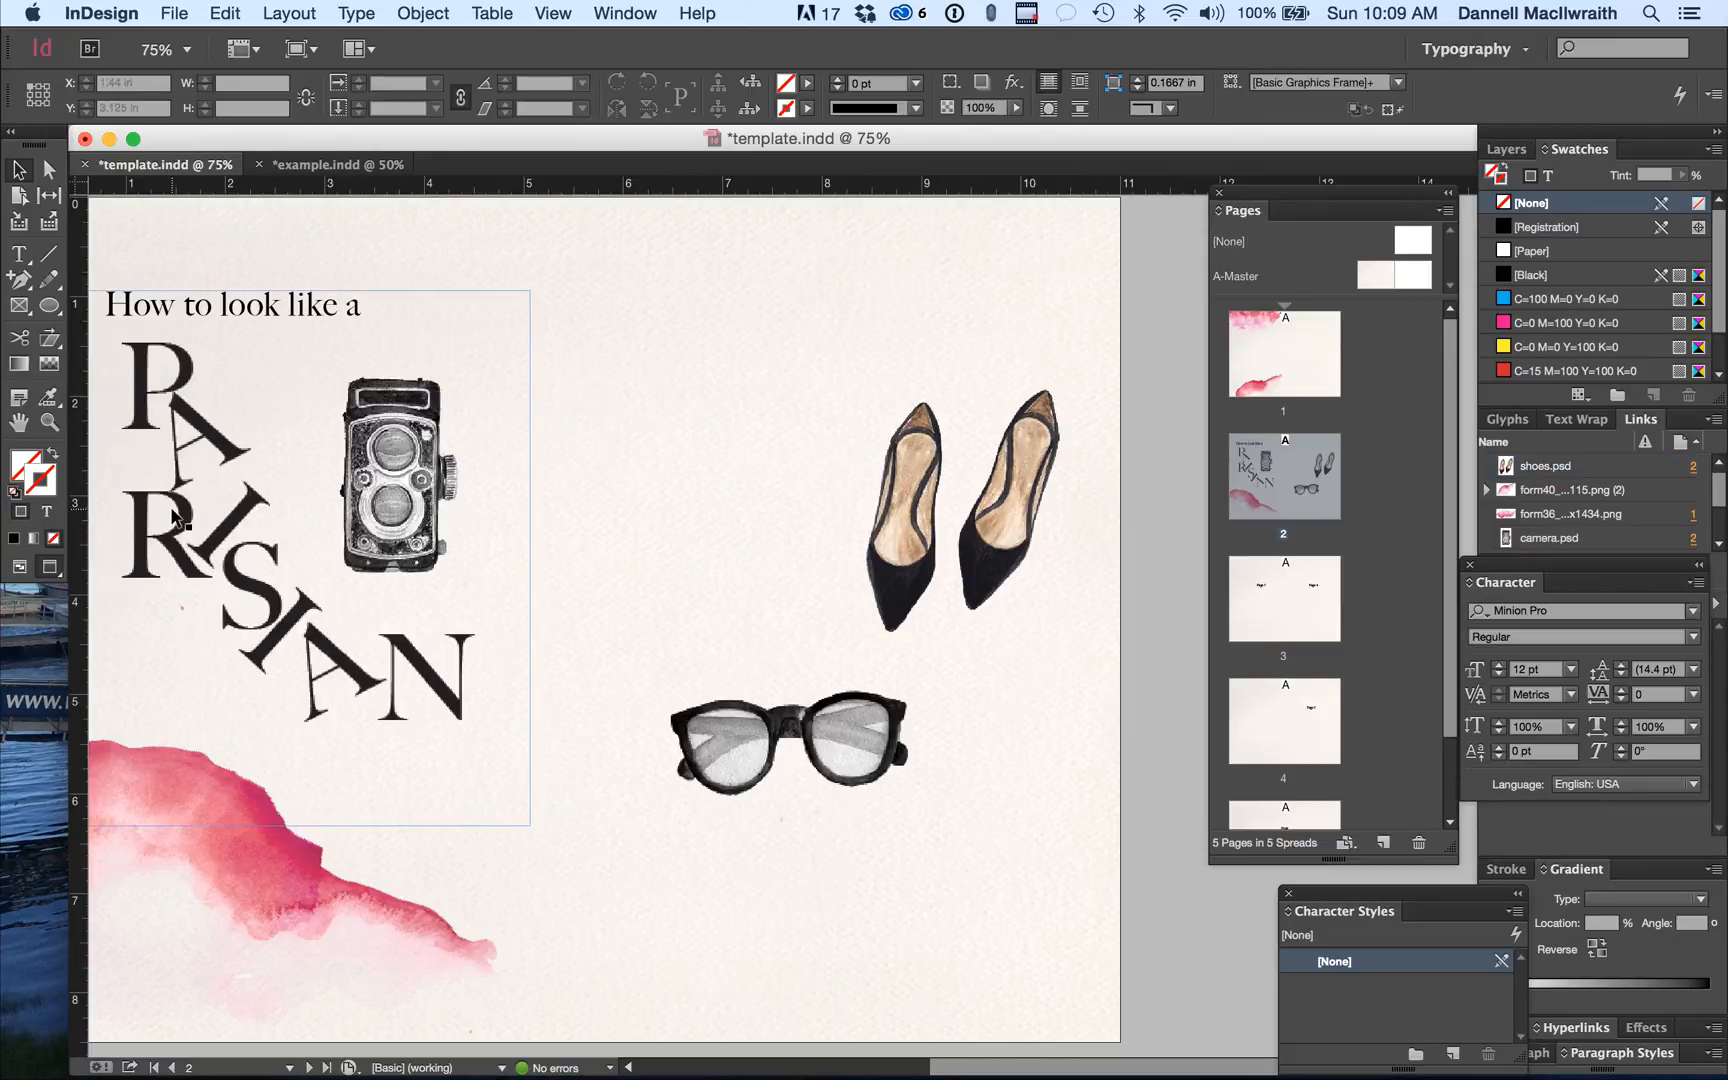
Add a text frame between the camera and the shoes containing "Step 1".
{"action": "left_click", "coordinate": [23, 256]}
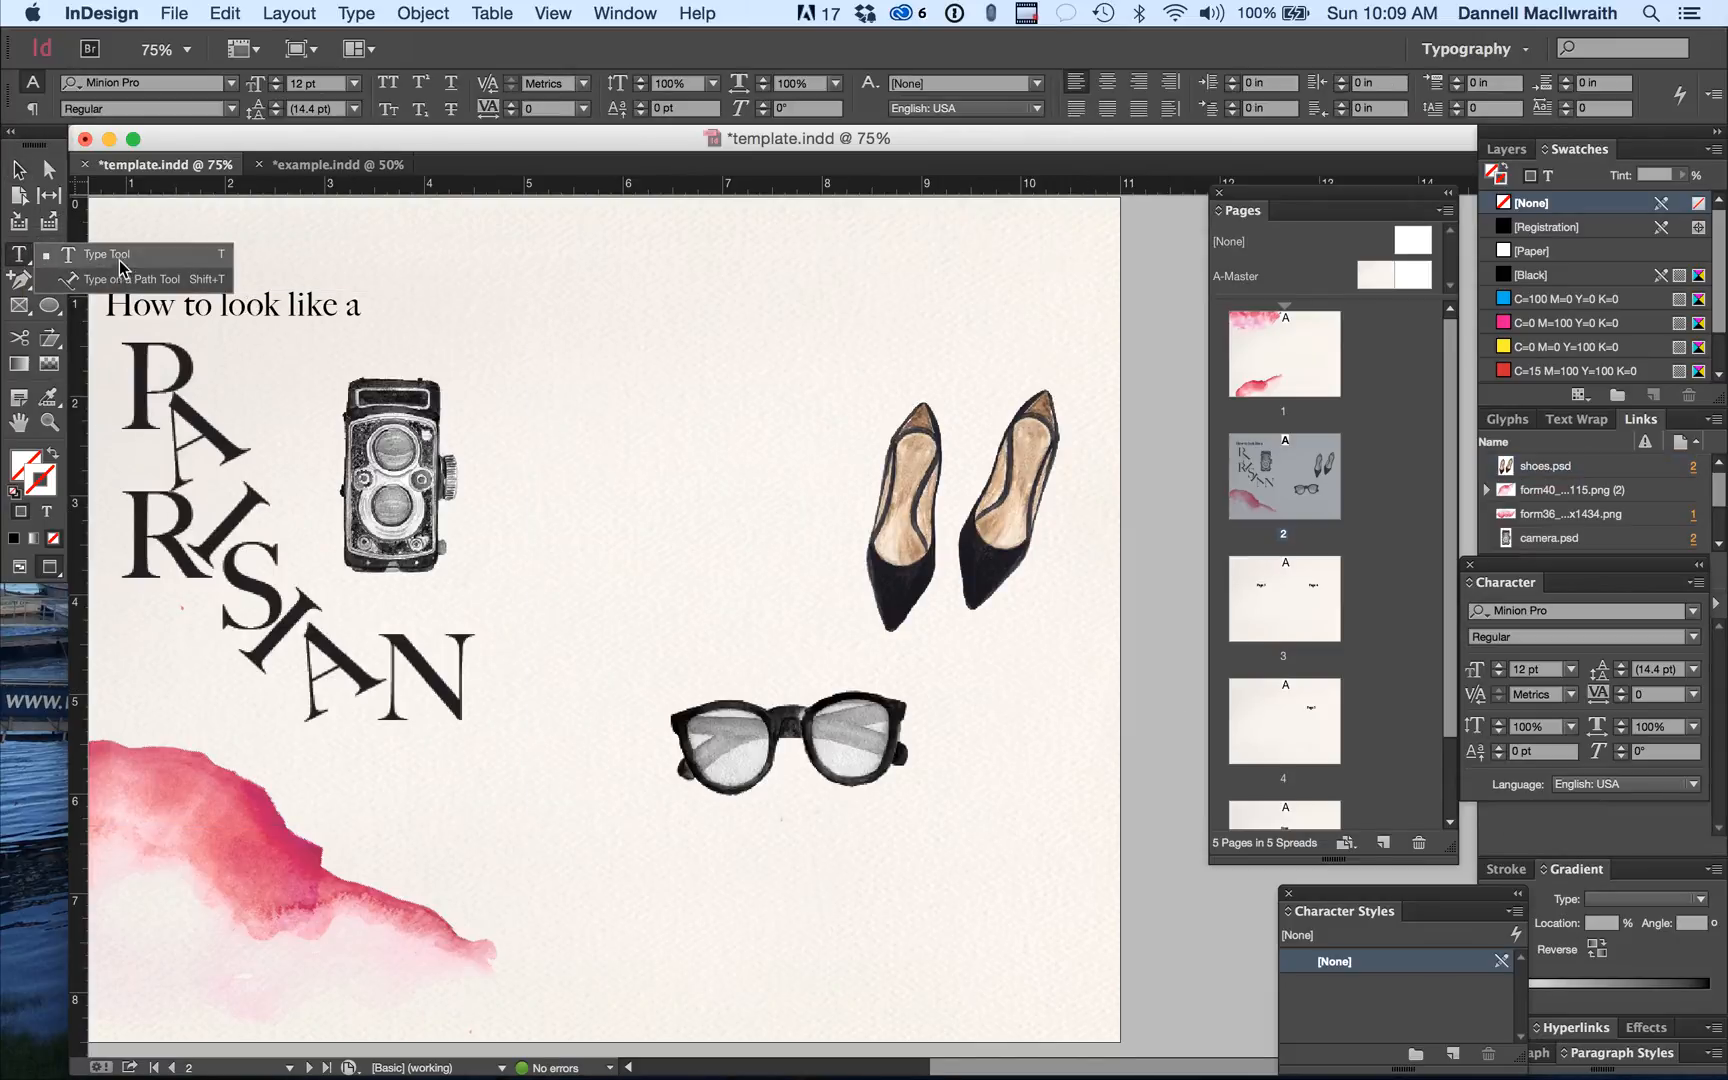
{"action": "left_click_drag", "start_coordinate": [629, 359], "coordinate": [910, 418]}
{"action": "type", "text": "s"}
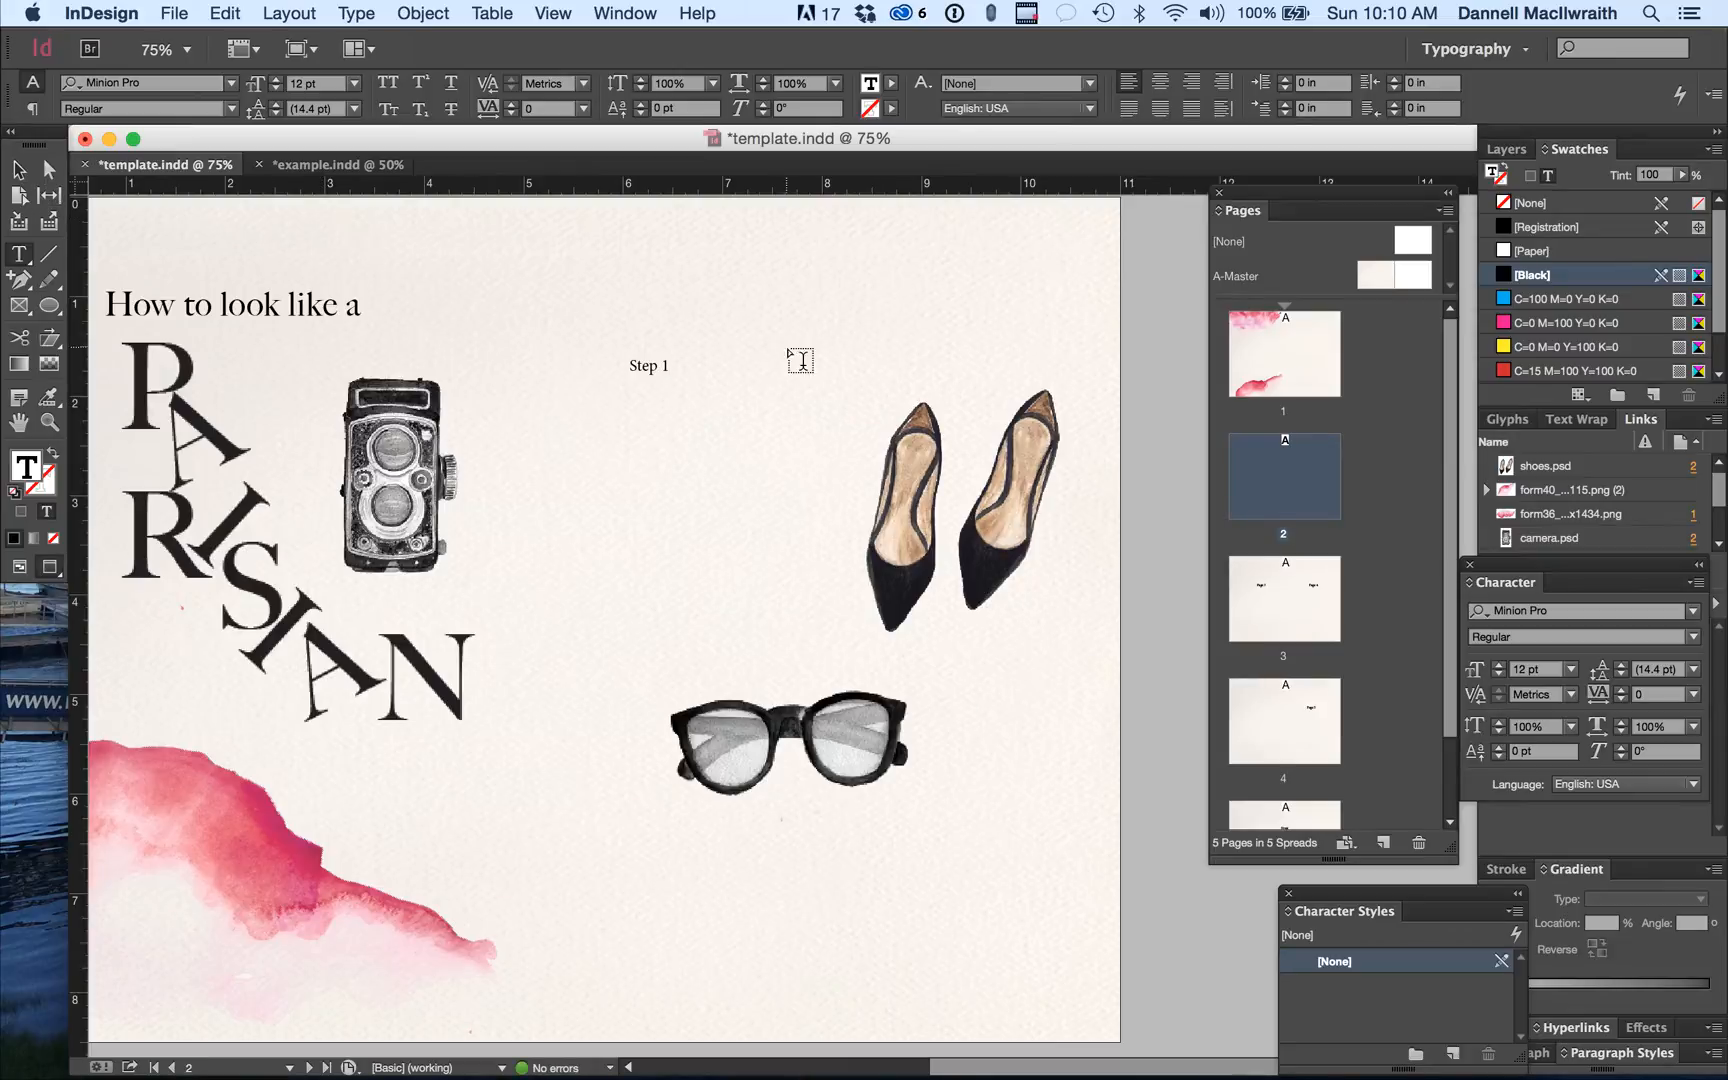
Set the "Step 1" text to Big Caslon at 24 pt.
{"action": "left_click_drag", "start_coordinate": [668, 366], "coordinate": [612, 368]}
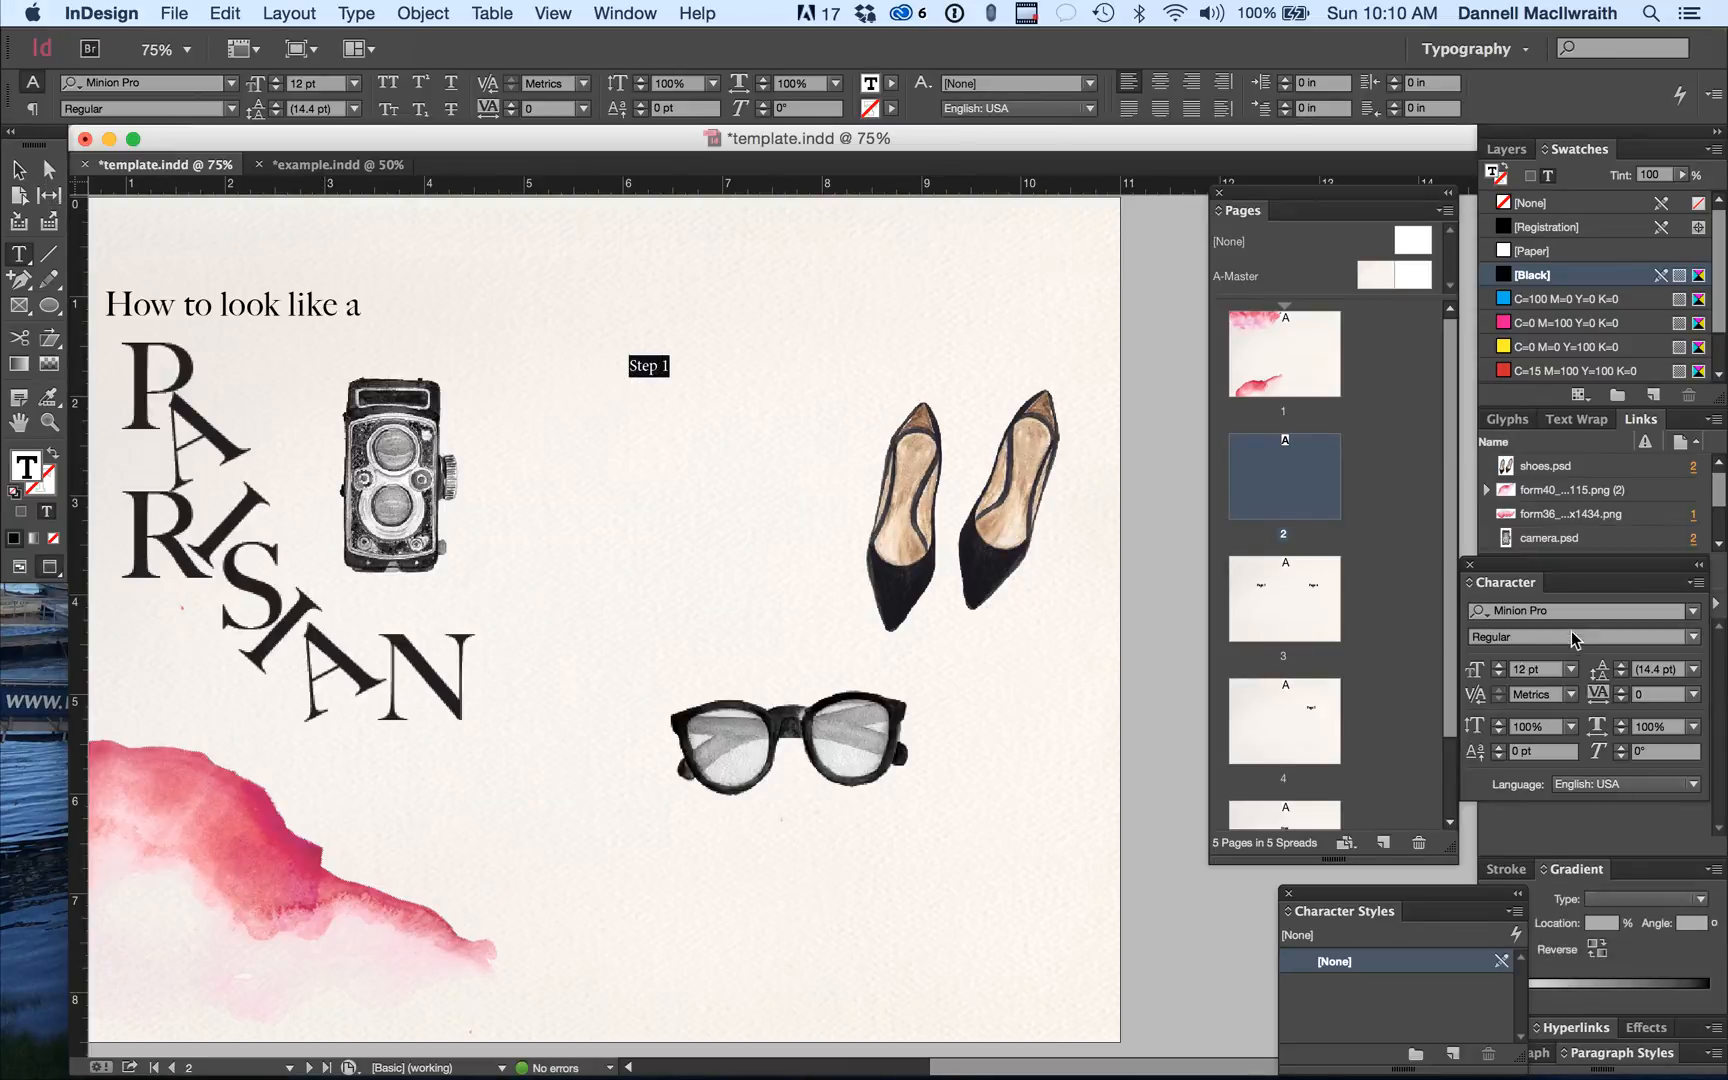
{"action": "left_click", "coordinate": [1570, 611]}
{"action": "type", "text": "big"}
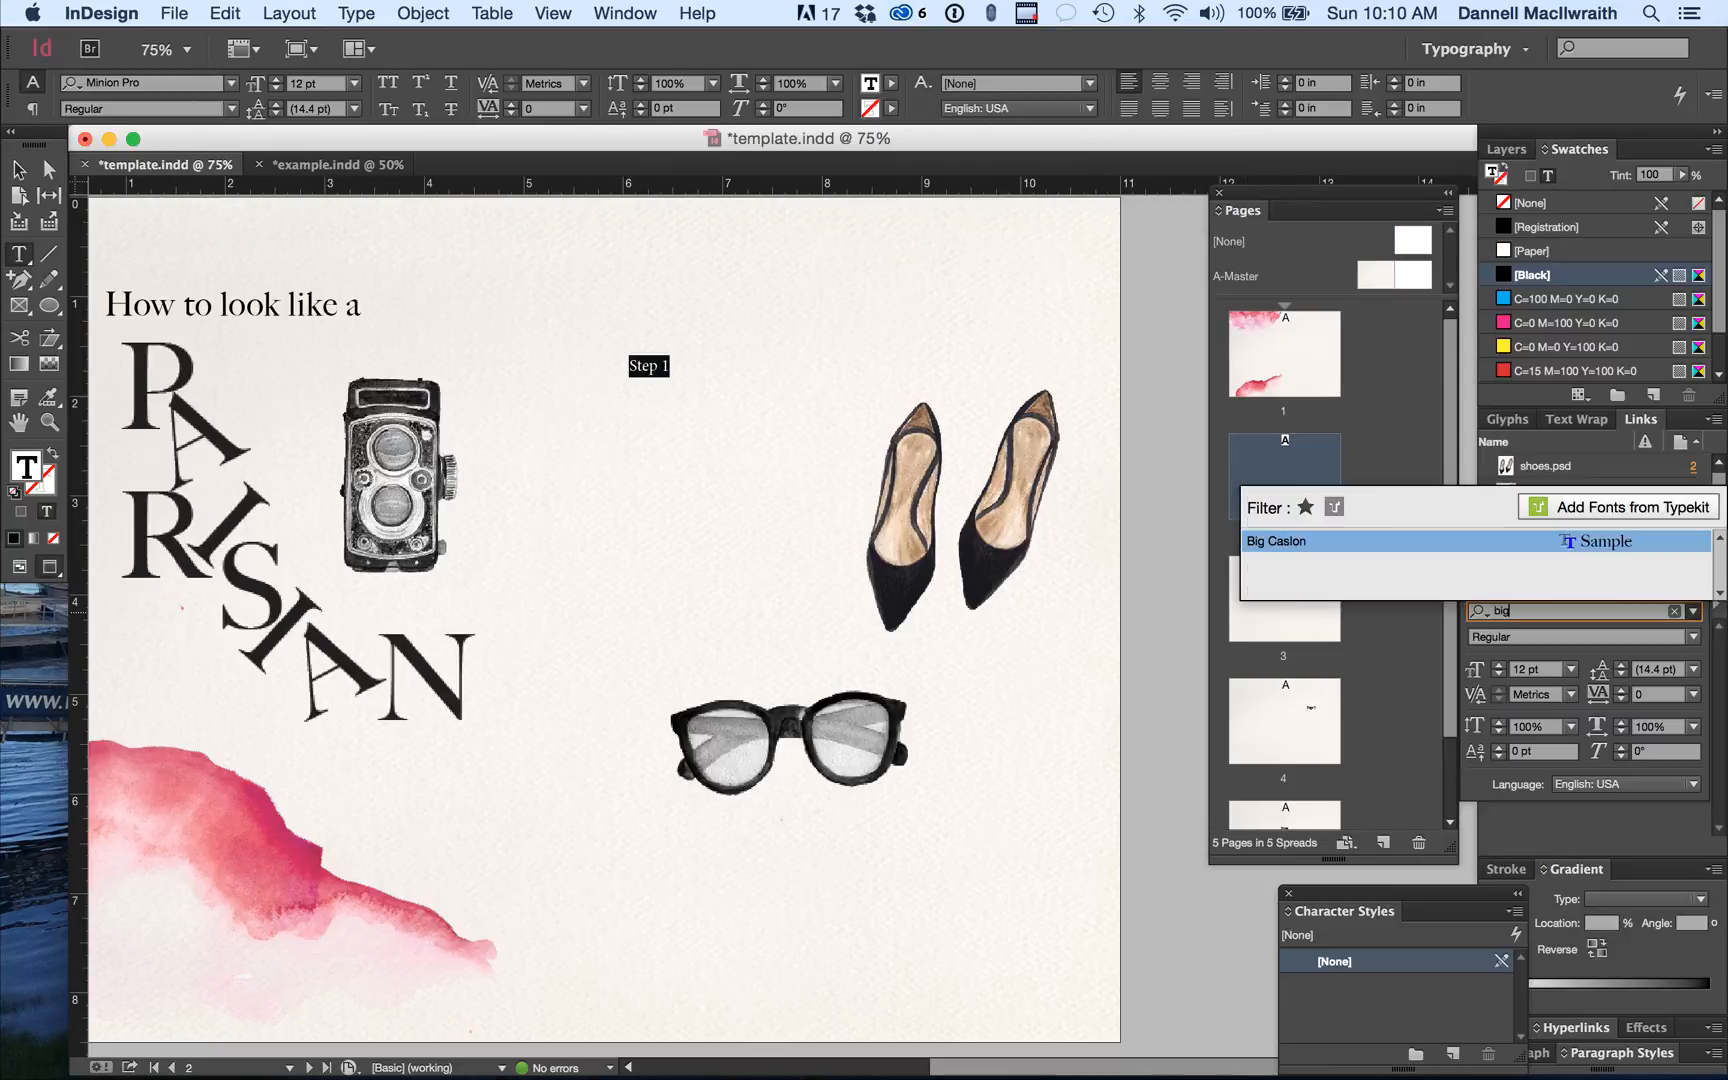
{"action": "key", "text": "Return"}
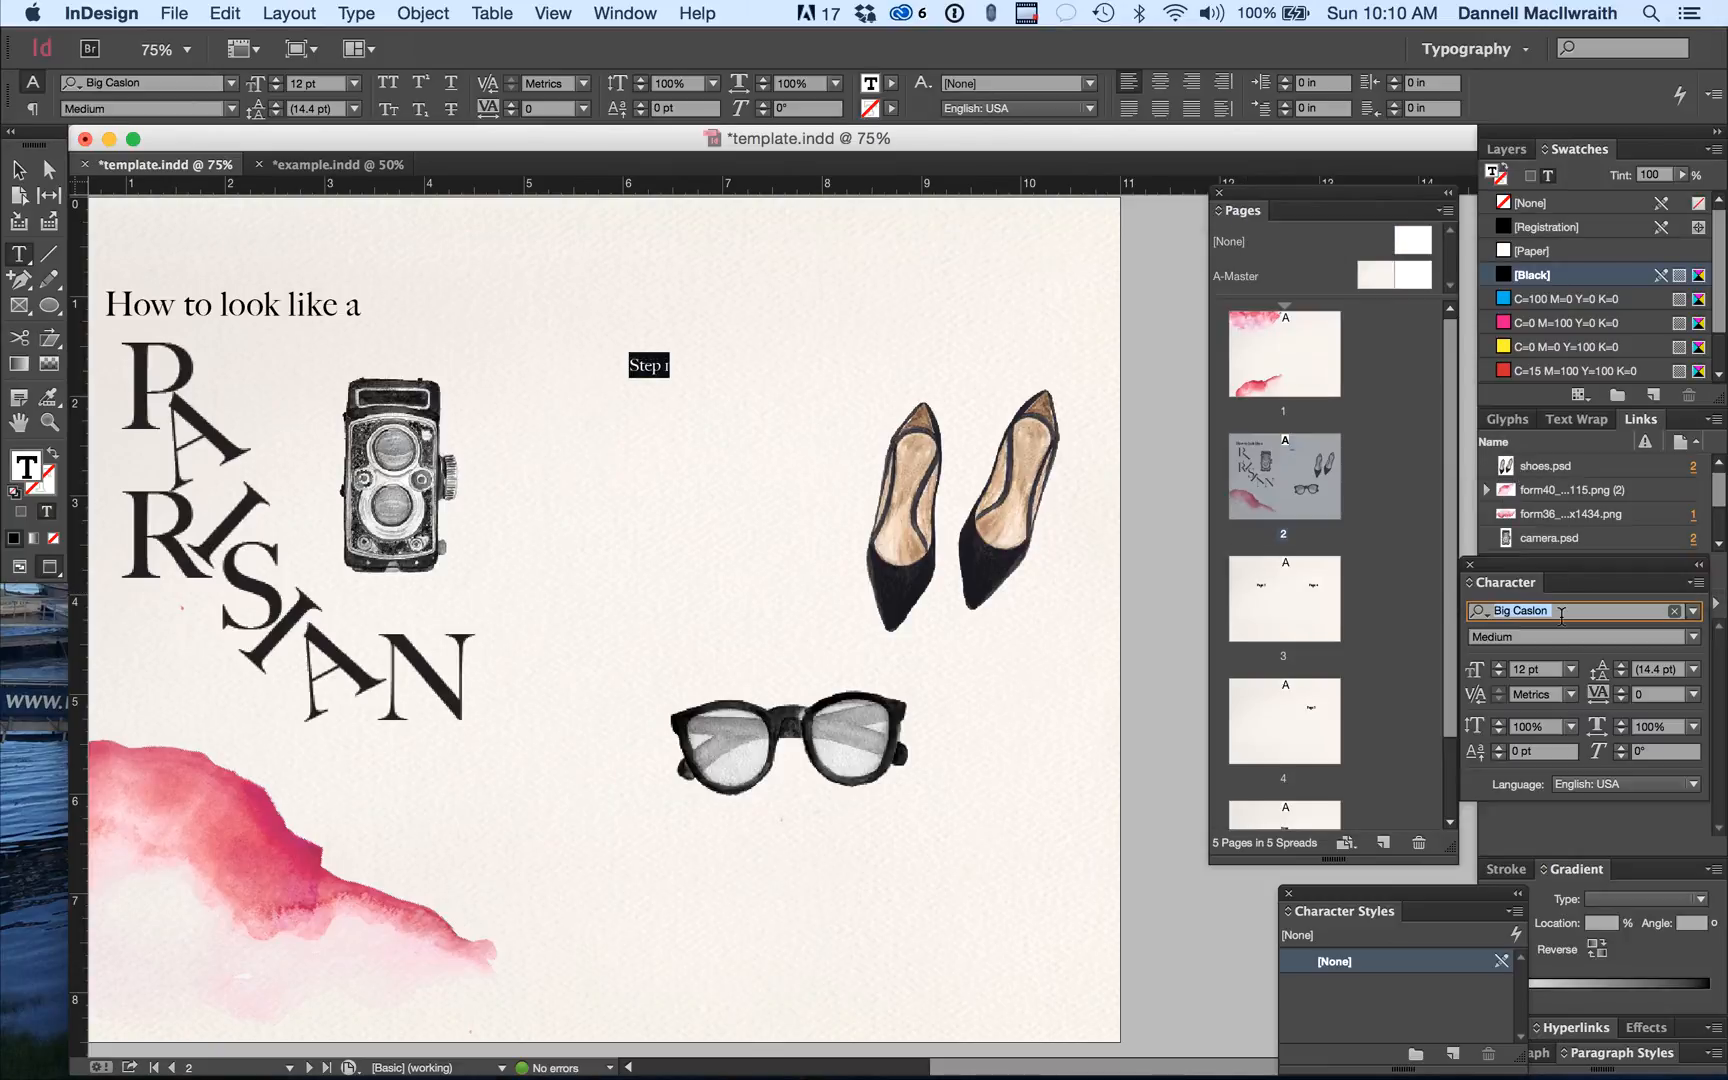
{"action": "left_click", "coordinate": [1570, 670]}
{"action": "left_click", "coordinate": [1556, 918]}
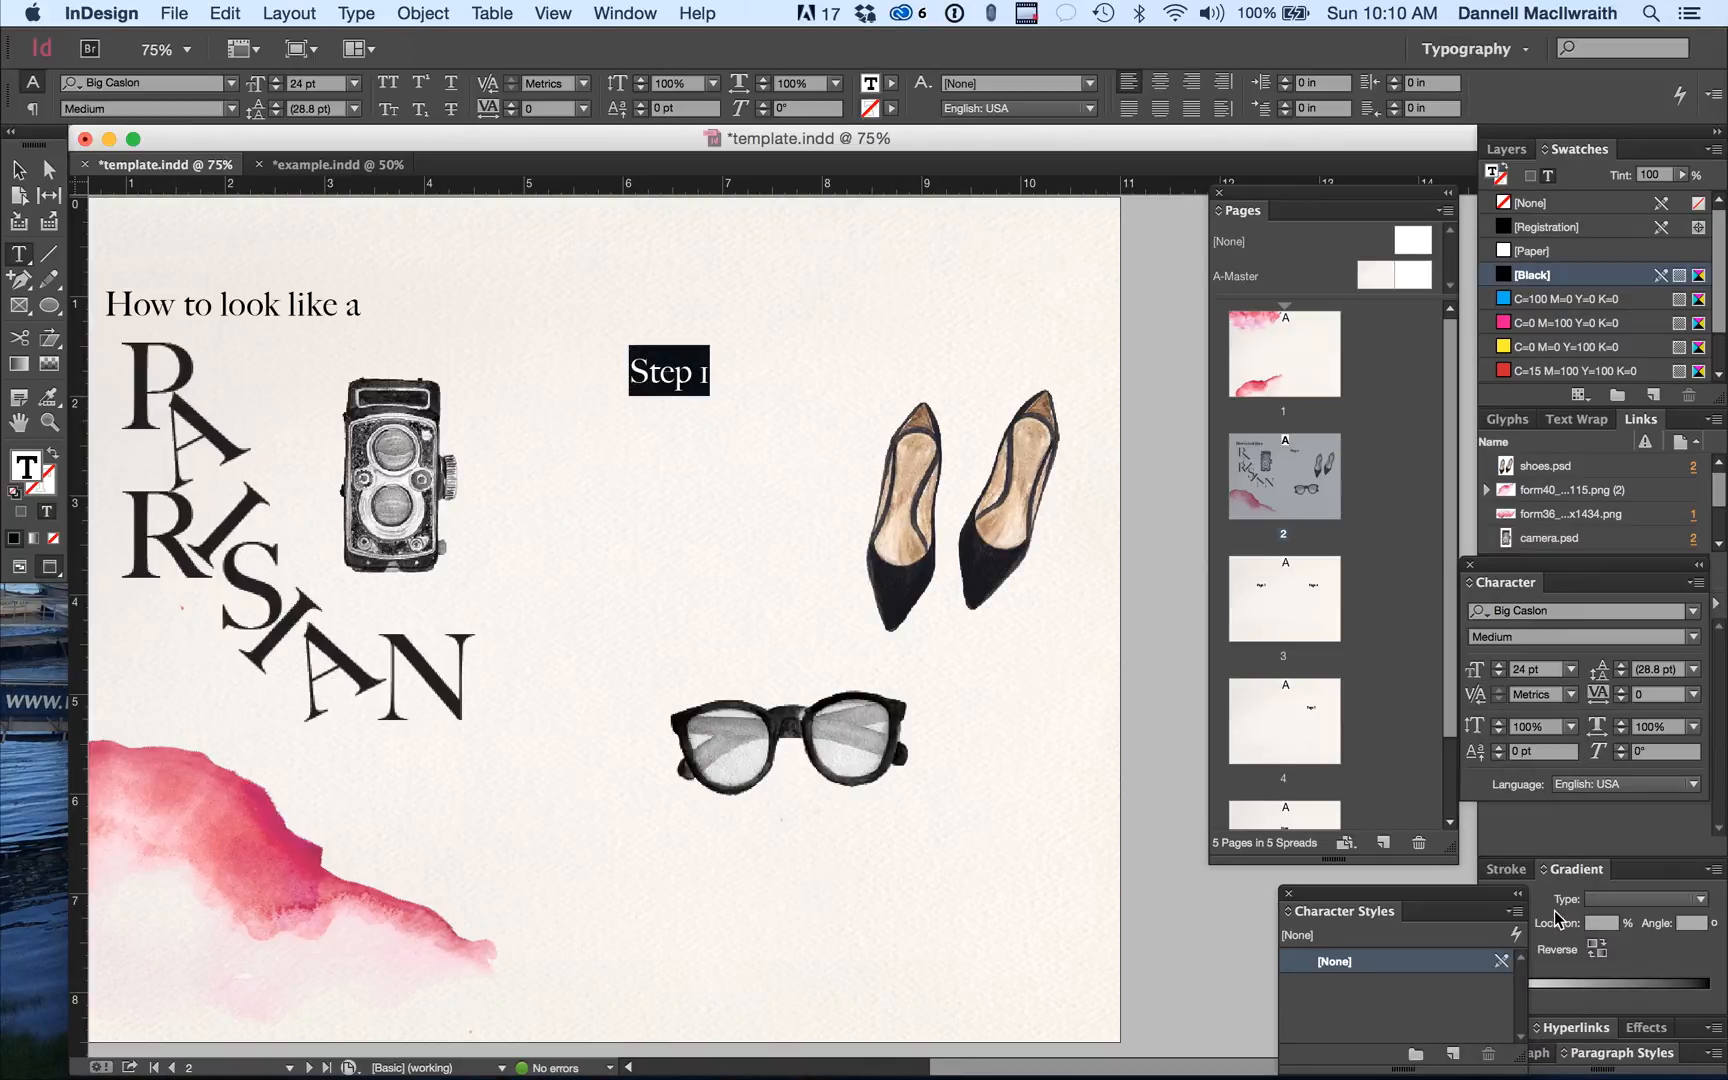
Set the "Step 1" text's kerning to Optical and its tracking to 10, and deselect the text.
{"action": "left_click", "coordinate": [1571, 694]}
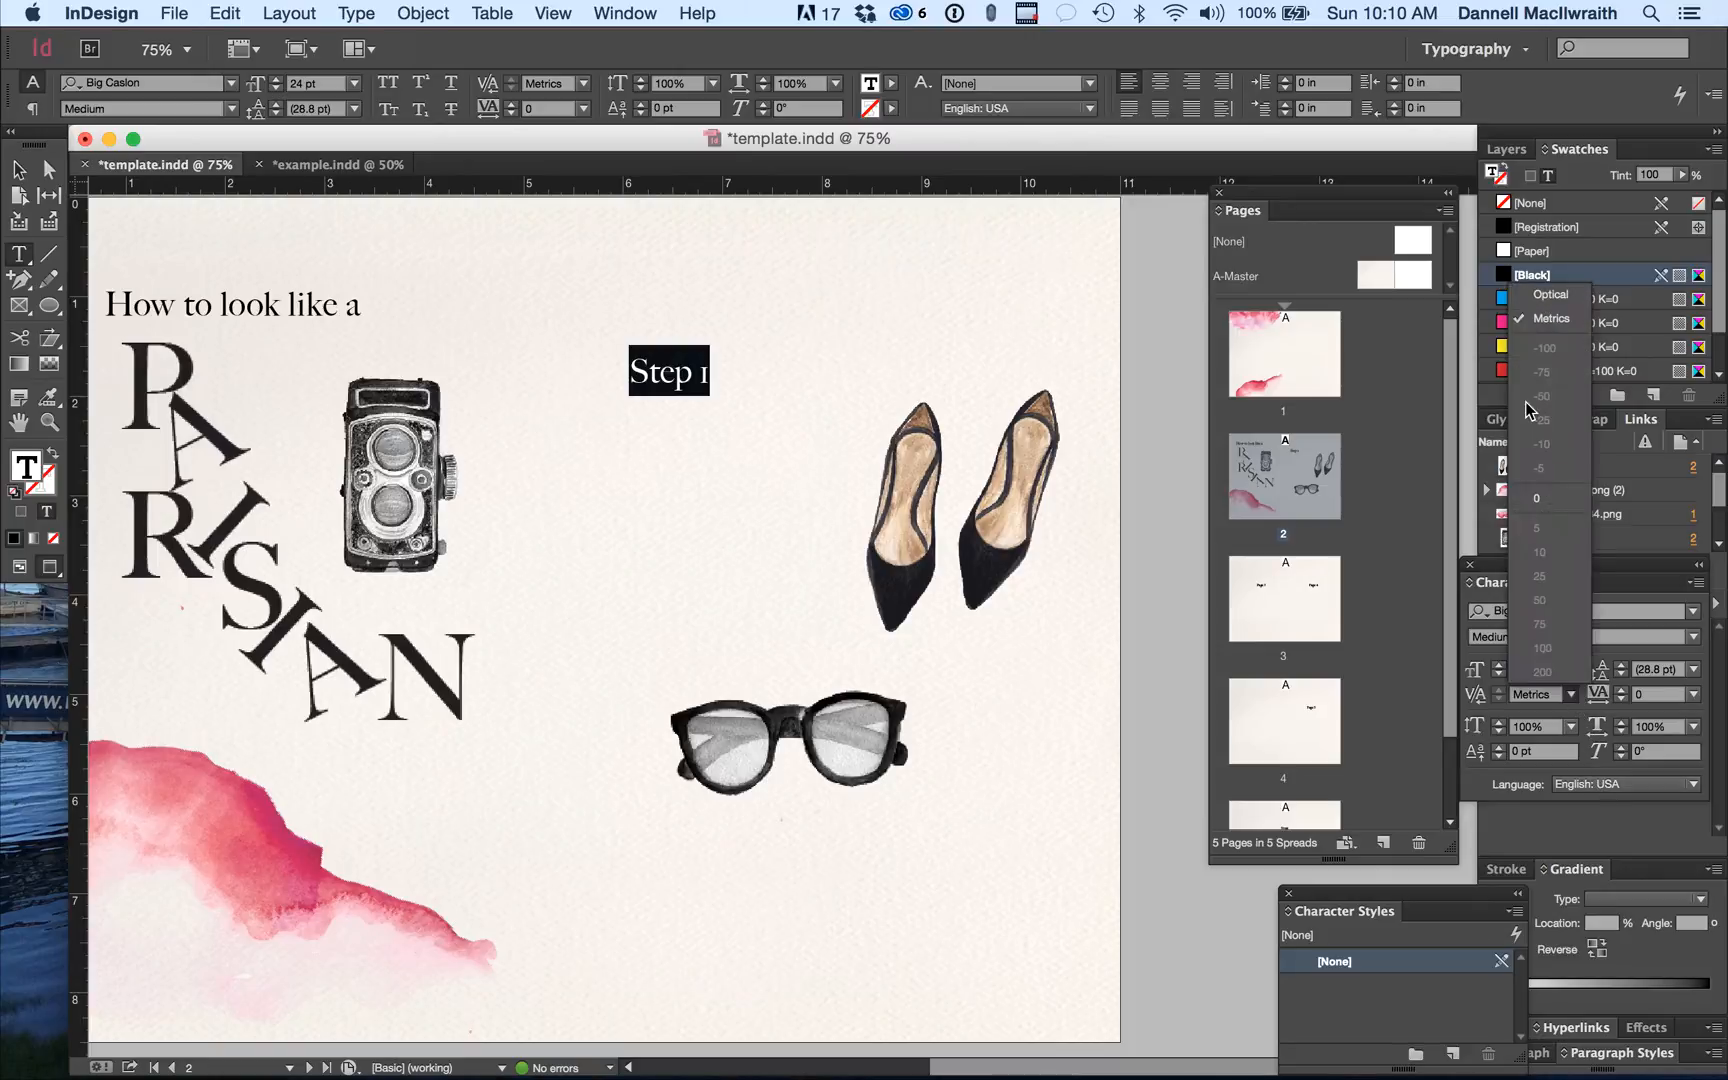
{"action": "left_click", "coordinate": [1550, 294]}
{"action": "left_click", "coordinate": [1693, 694]}
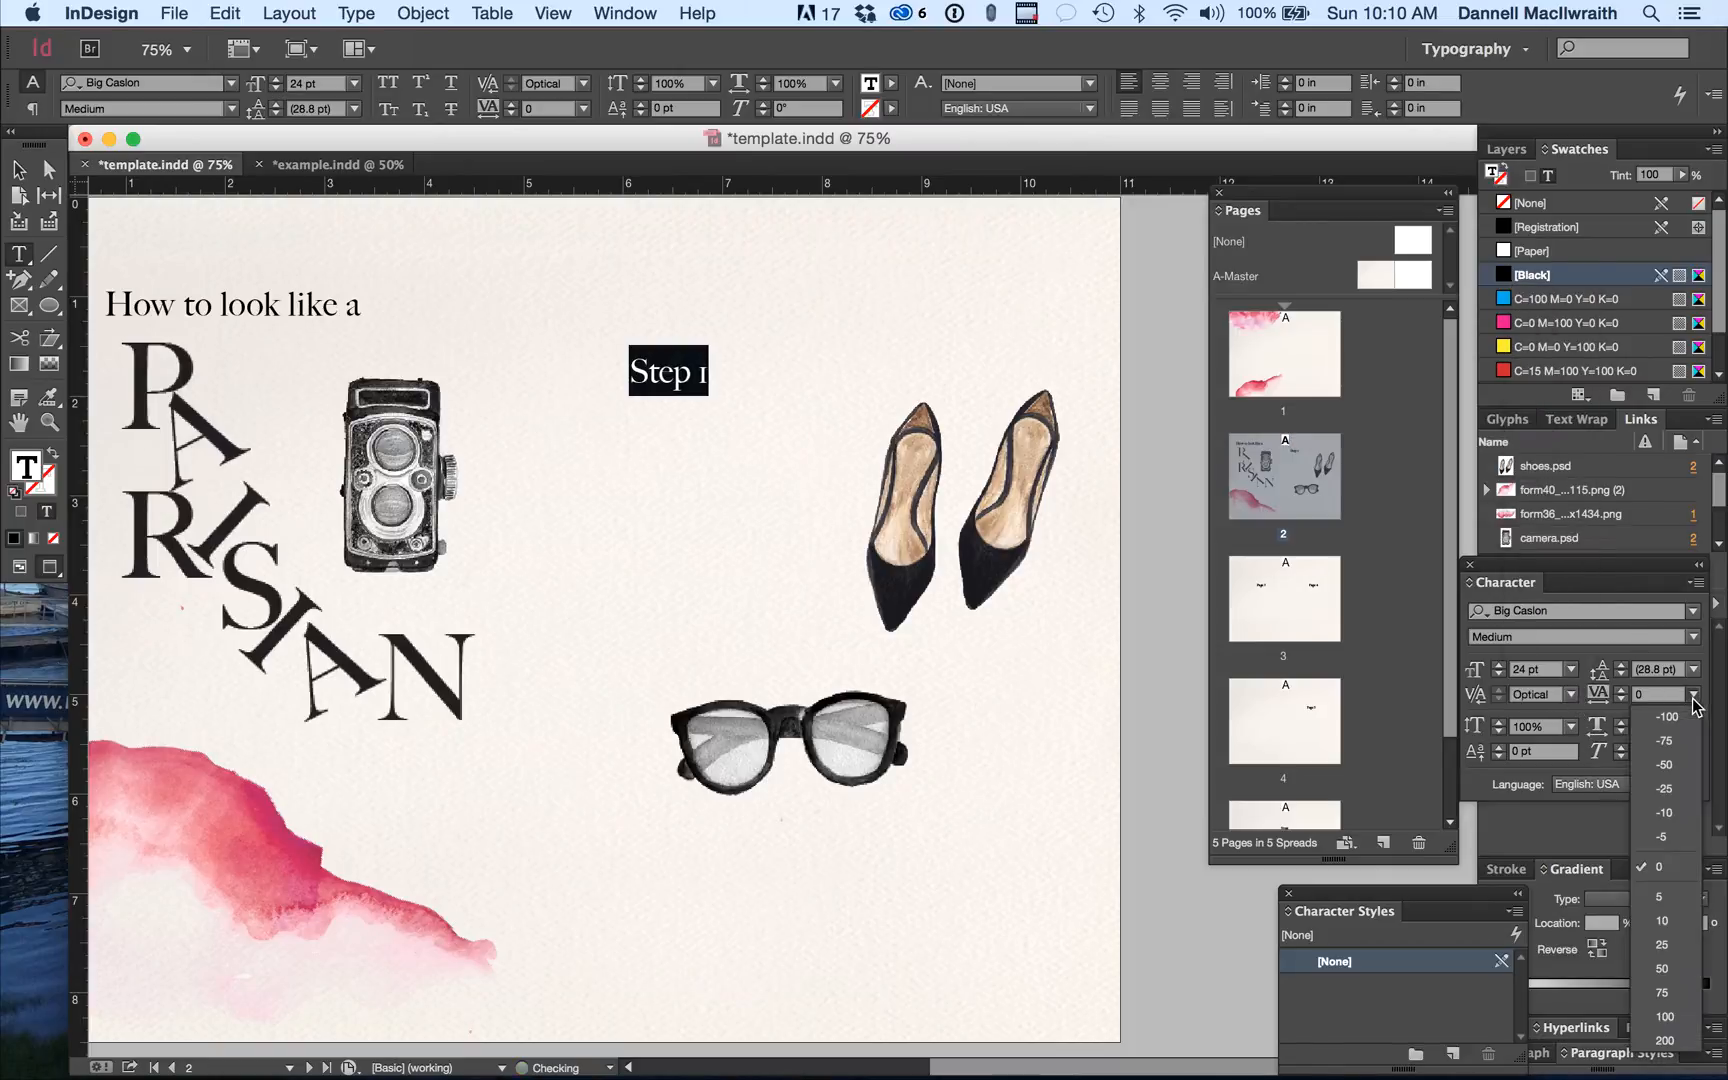
{"action": "left_click", "coordinate": [1663, 920]}
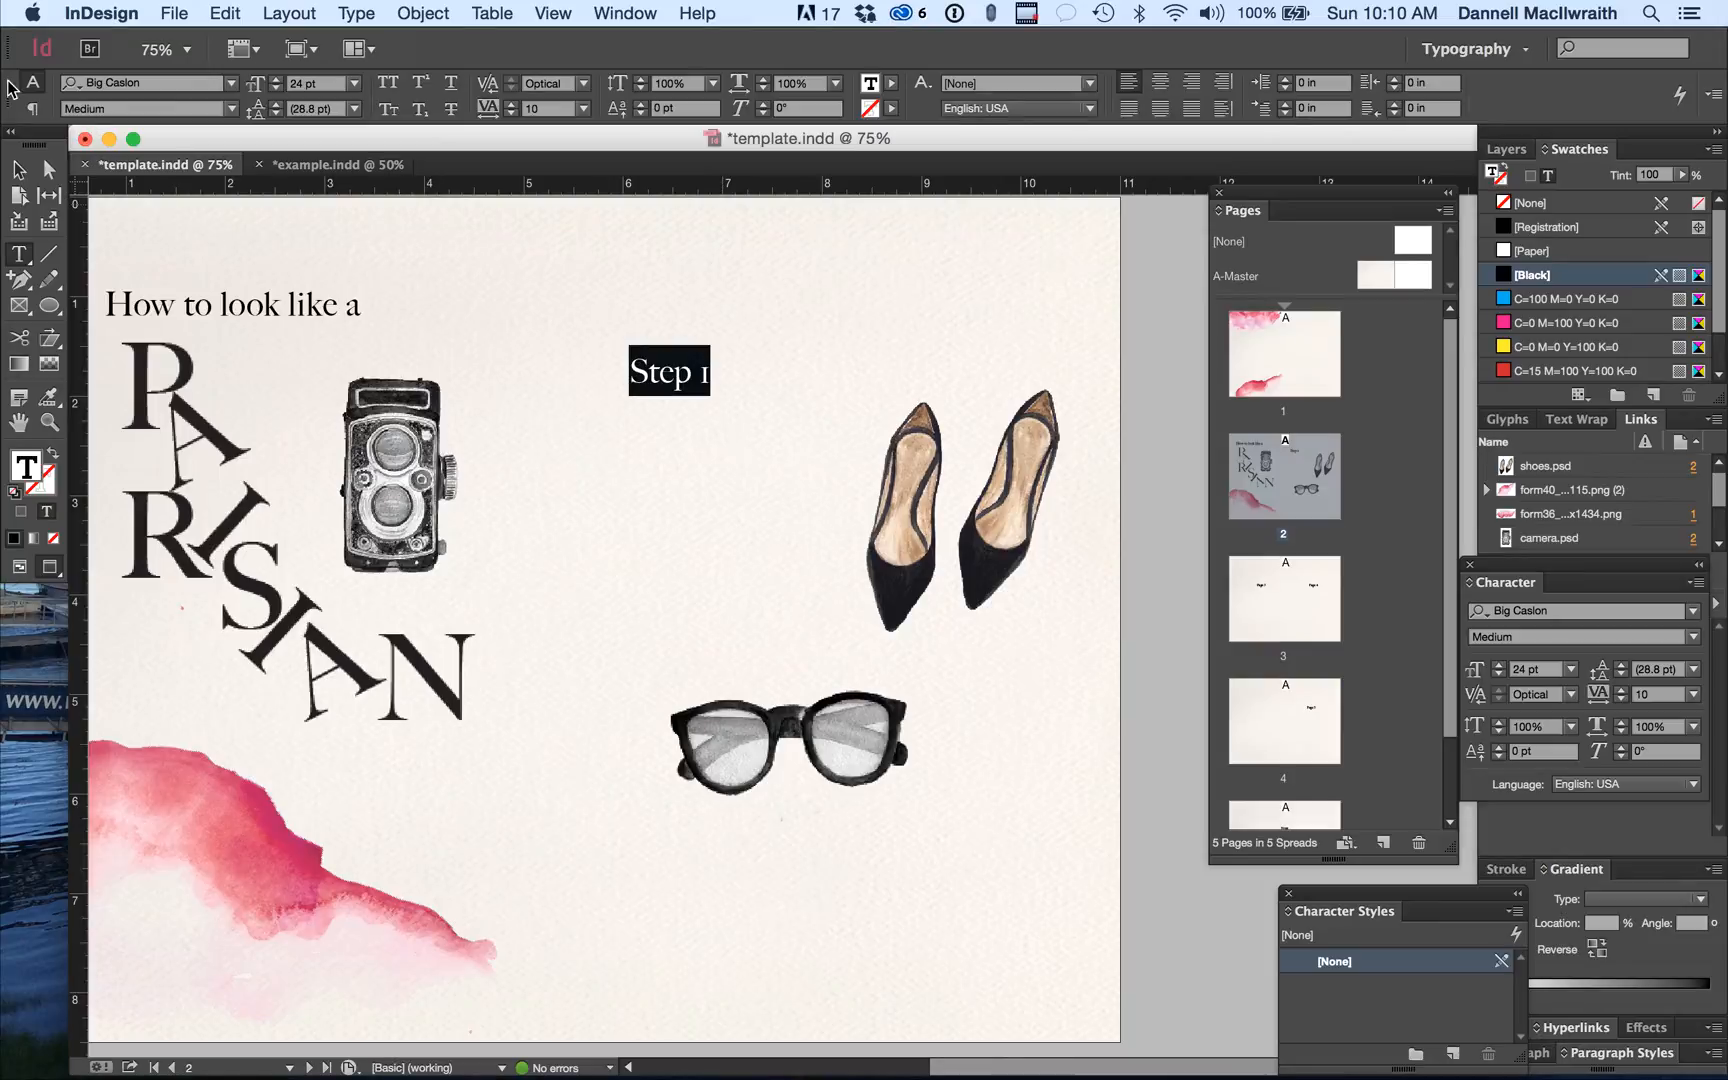
{"action": "key", "text": "Escape"}
{"action": "left_click", "coordinate": [709, 466]}
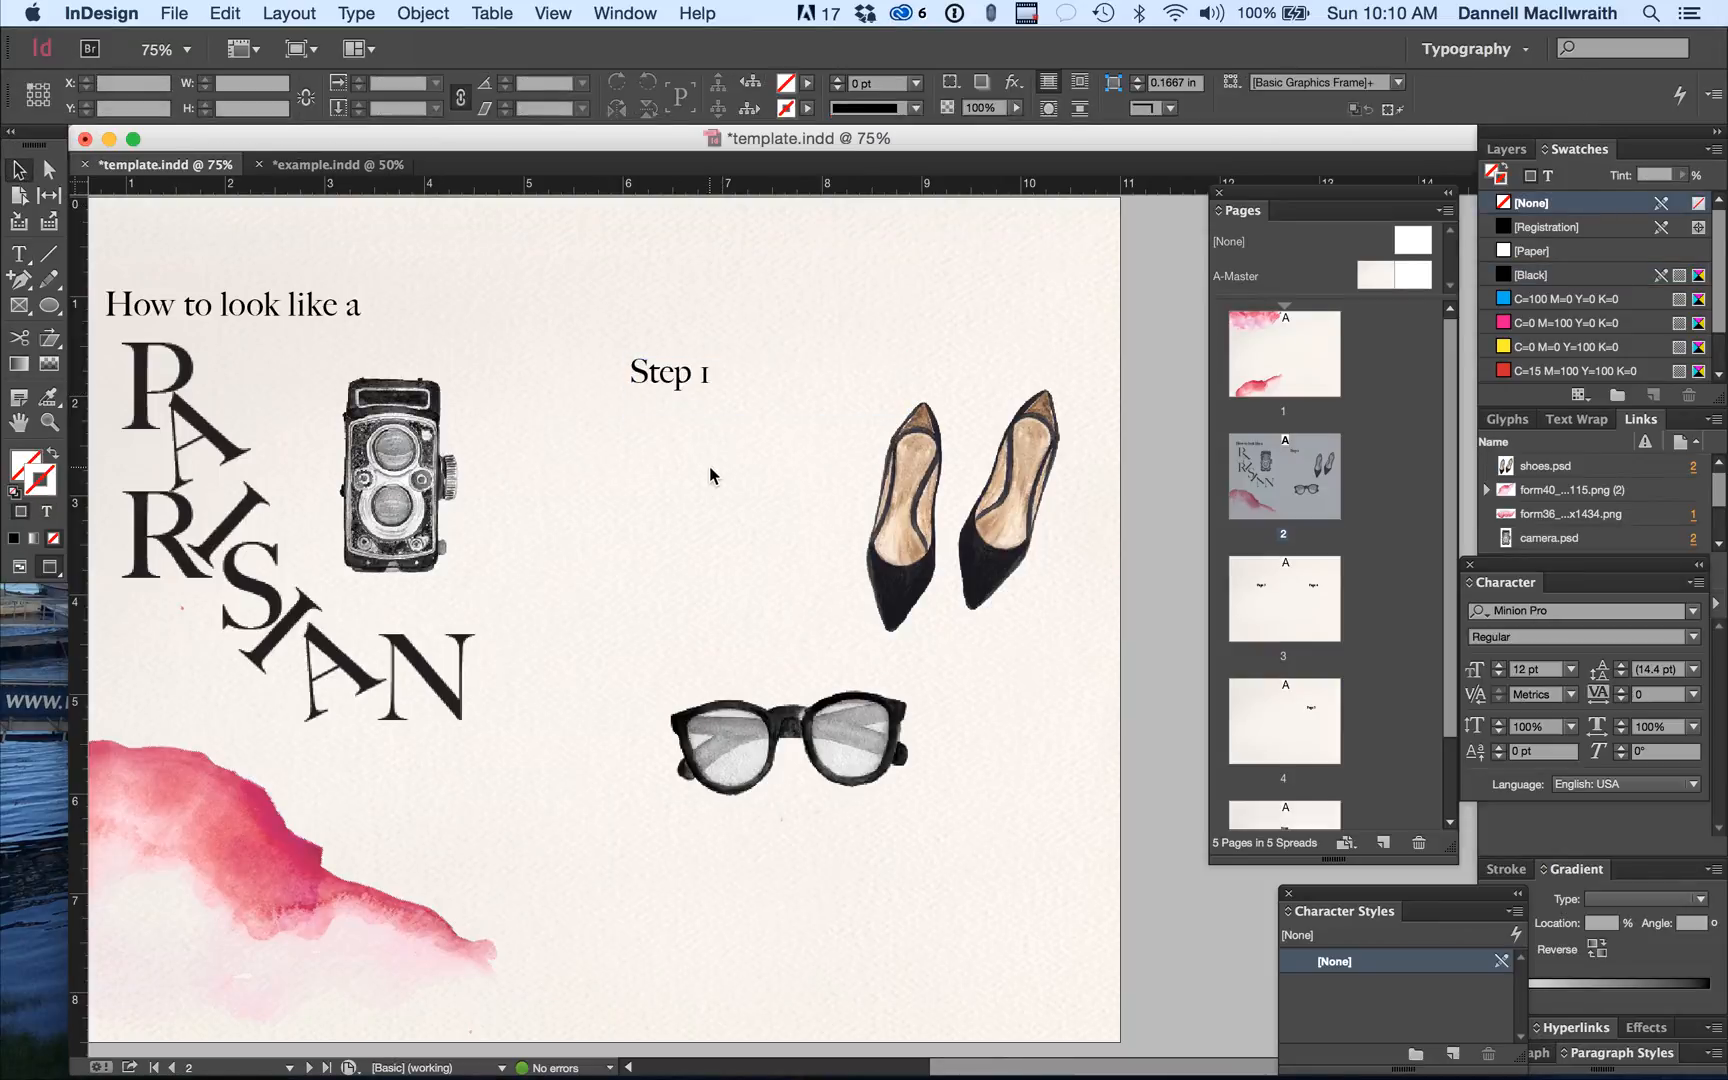
Show guides and frame edges in Normal view and shrink the "Step 1" text frame to about 1.93 by 0.415 in.
{"action": "key", "text": "super+equal"}
{"action": "key", "text": "super+equal"}
{"action": "key", "text": "super+equal"}
{"action": "scroll", "coordinate": [709, 466], "scroll_direction": "up", "scroll_amount": 15}
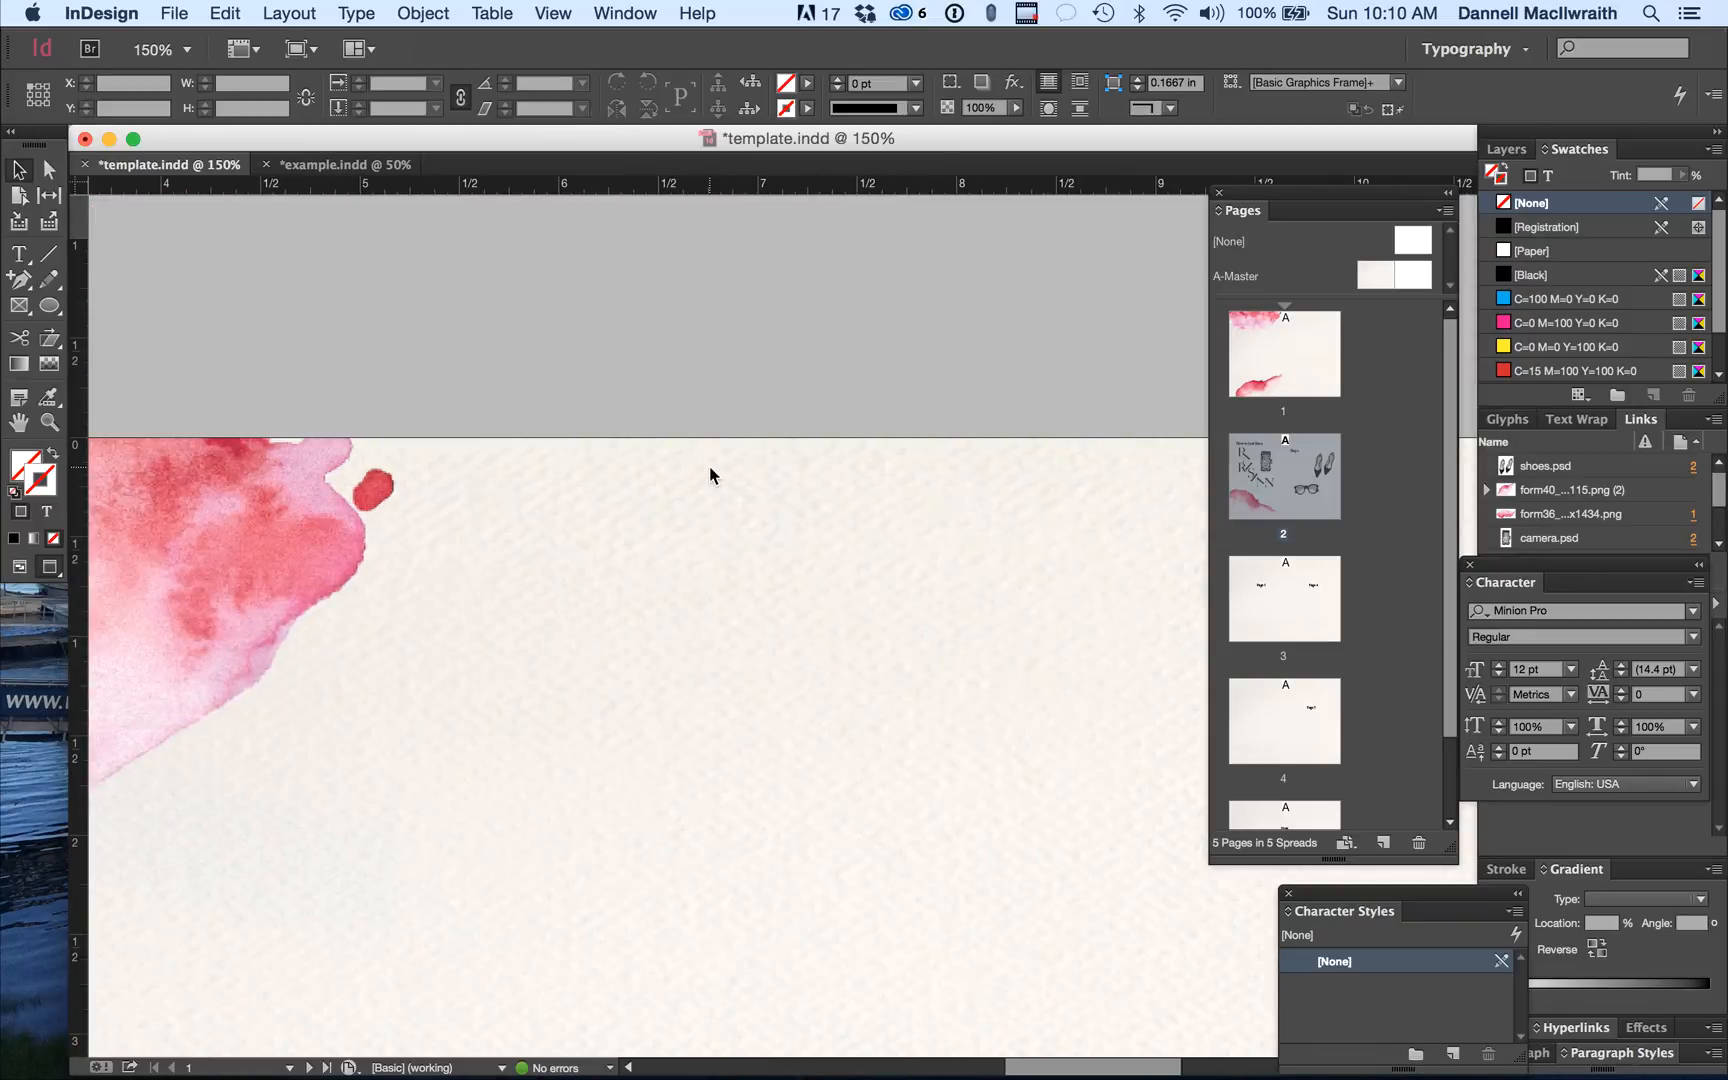
{"action": "scroll", "coordinate": [701, 568], "scroll_direction": "down", "scroll_amount": 15}
{"action": "scroll", "coordinate": [701, 570], "scroll_direction": "down", "scroll_amount": 5}
{"action": "scroll", "coordinate": [701, 570], "scroll_direction": "up", "scroll_amount": 8}
{"action": "scroll", "coordinate": [701, 570], "scroll_direction": "up", "scroll_amount": 5}
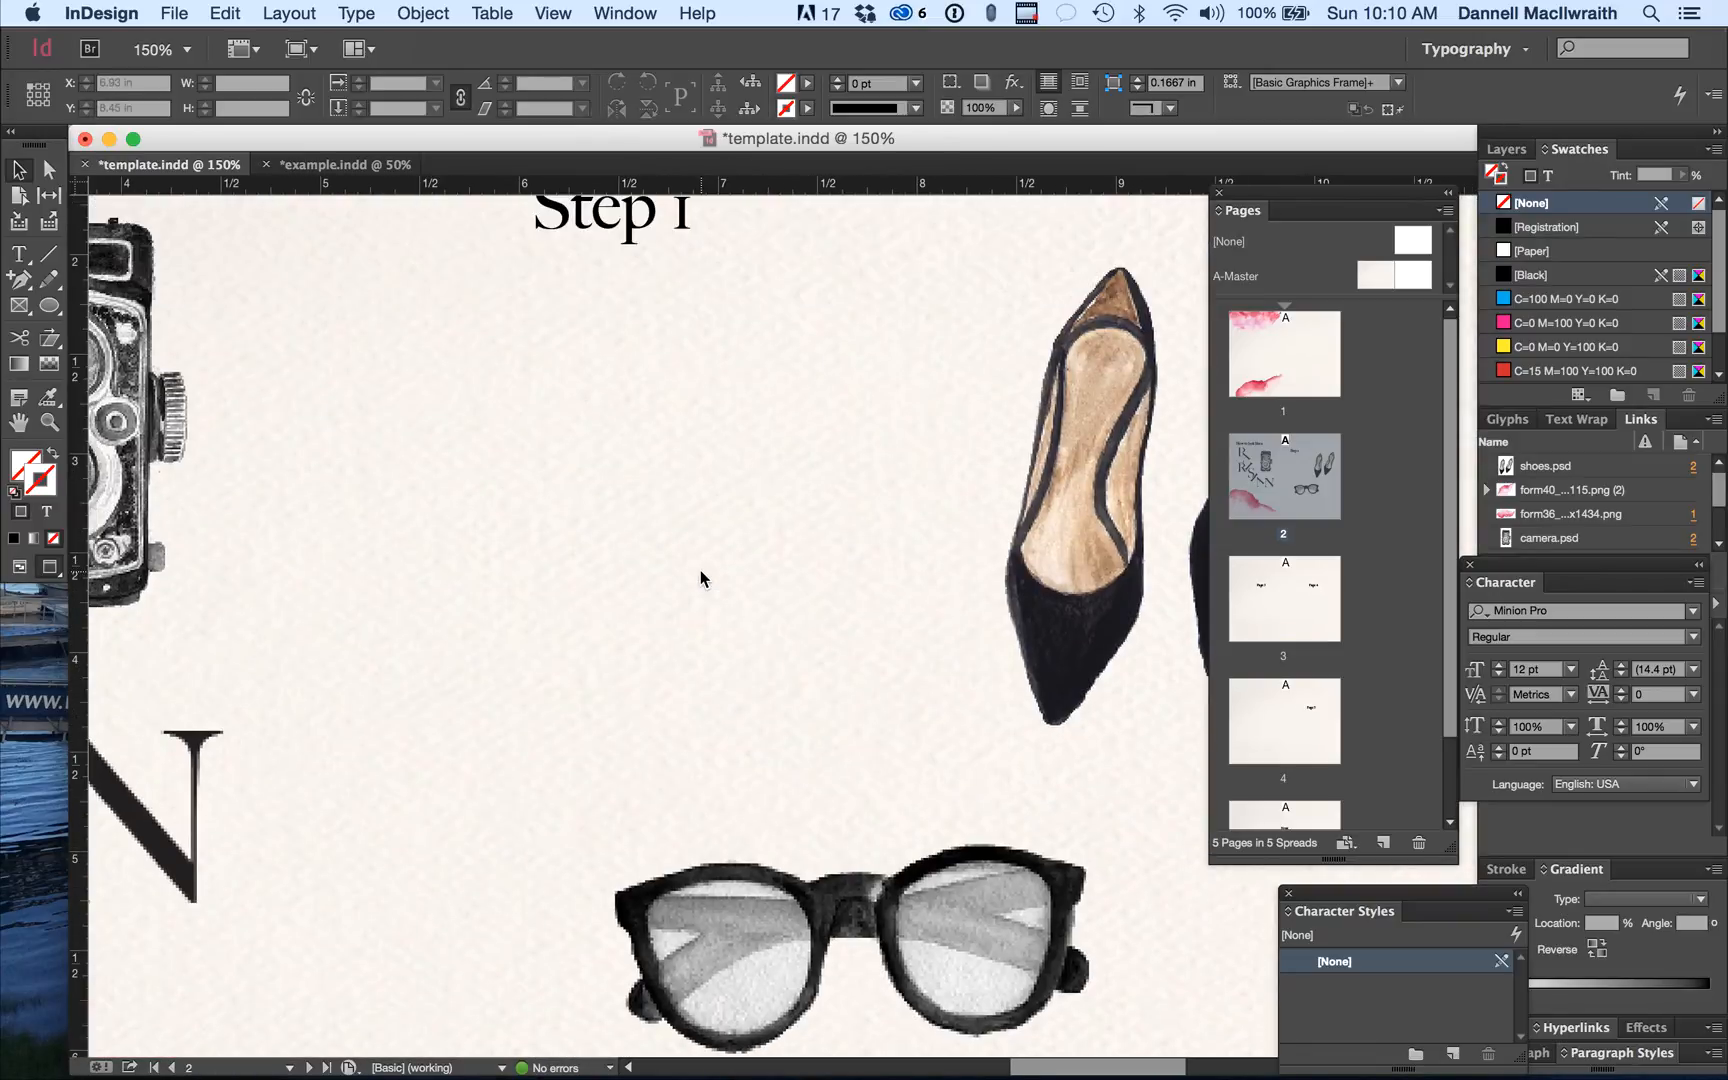
{"action": "left_click", "coordinate": [597, 367]}
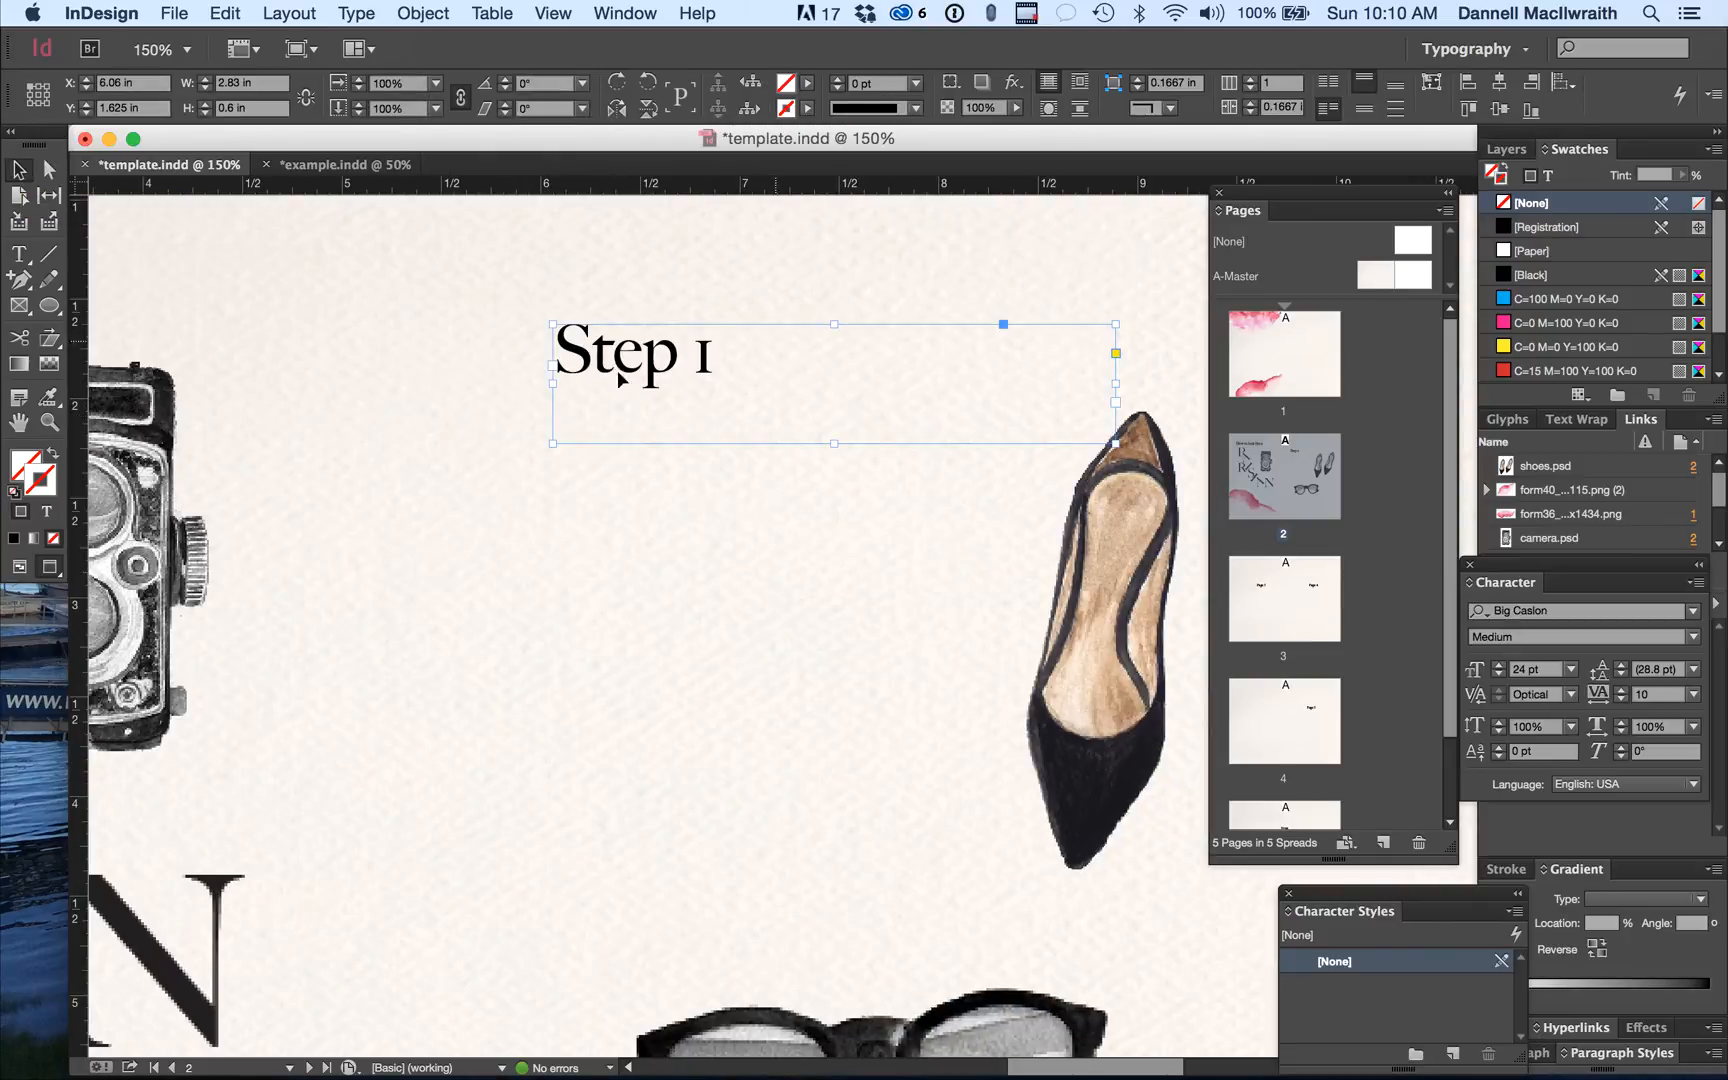
{"action": "left_click", "coordinate": [19, 566]}
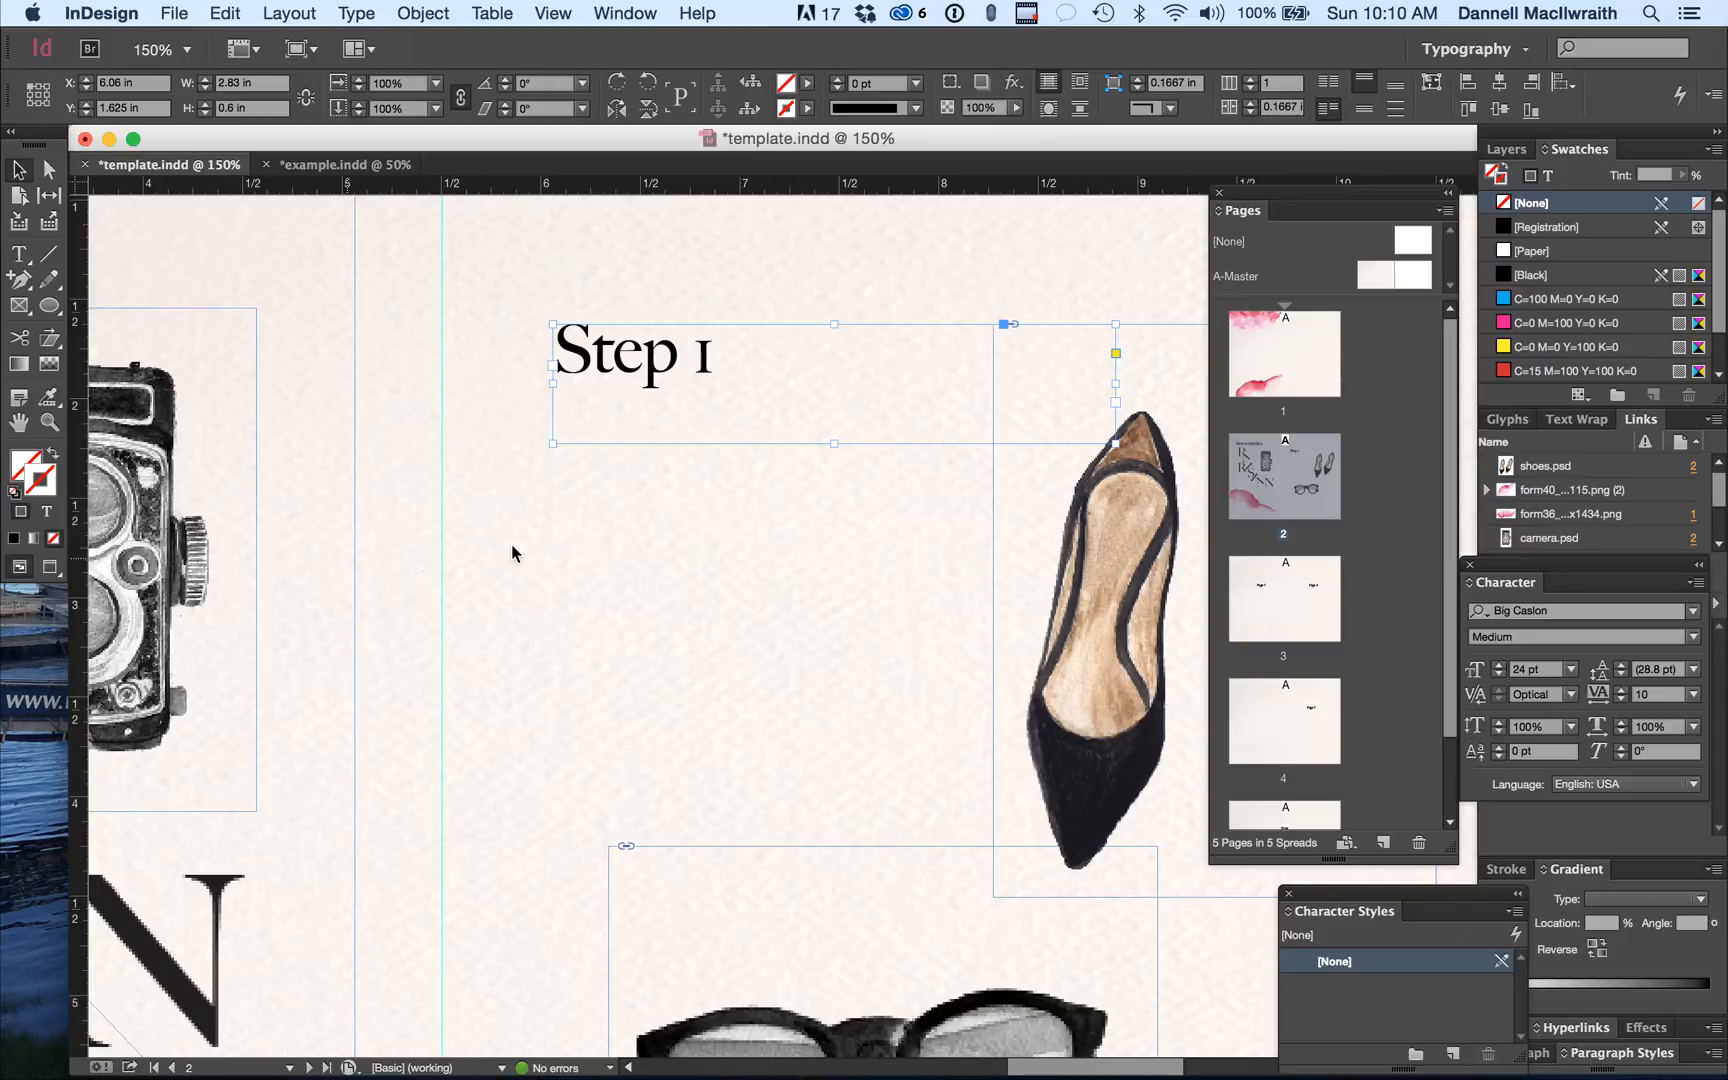
{"action": "left_click_drag", "start_coordinate": [1115, 383], "coordinate": [937, 383]}
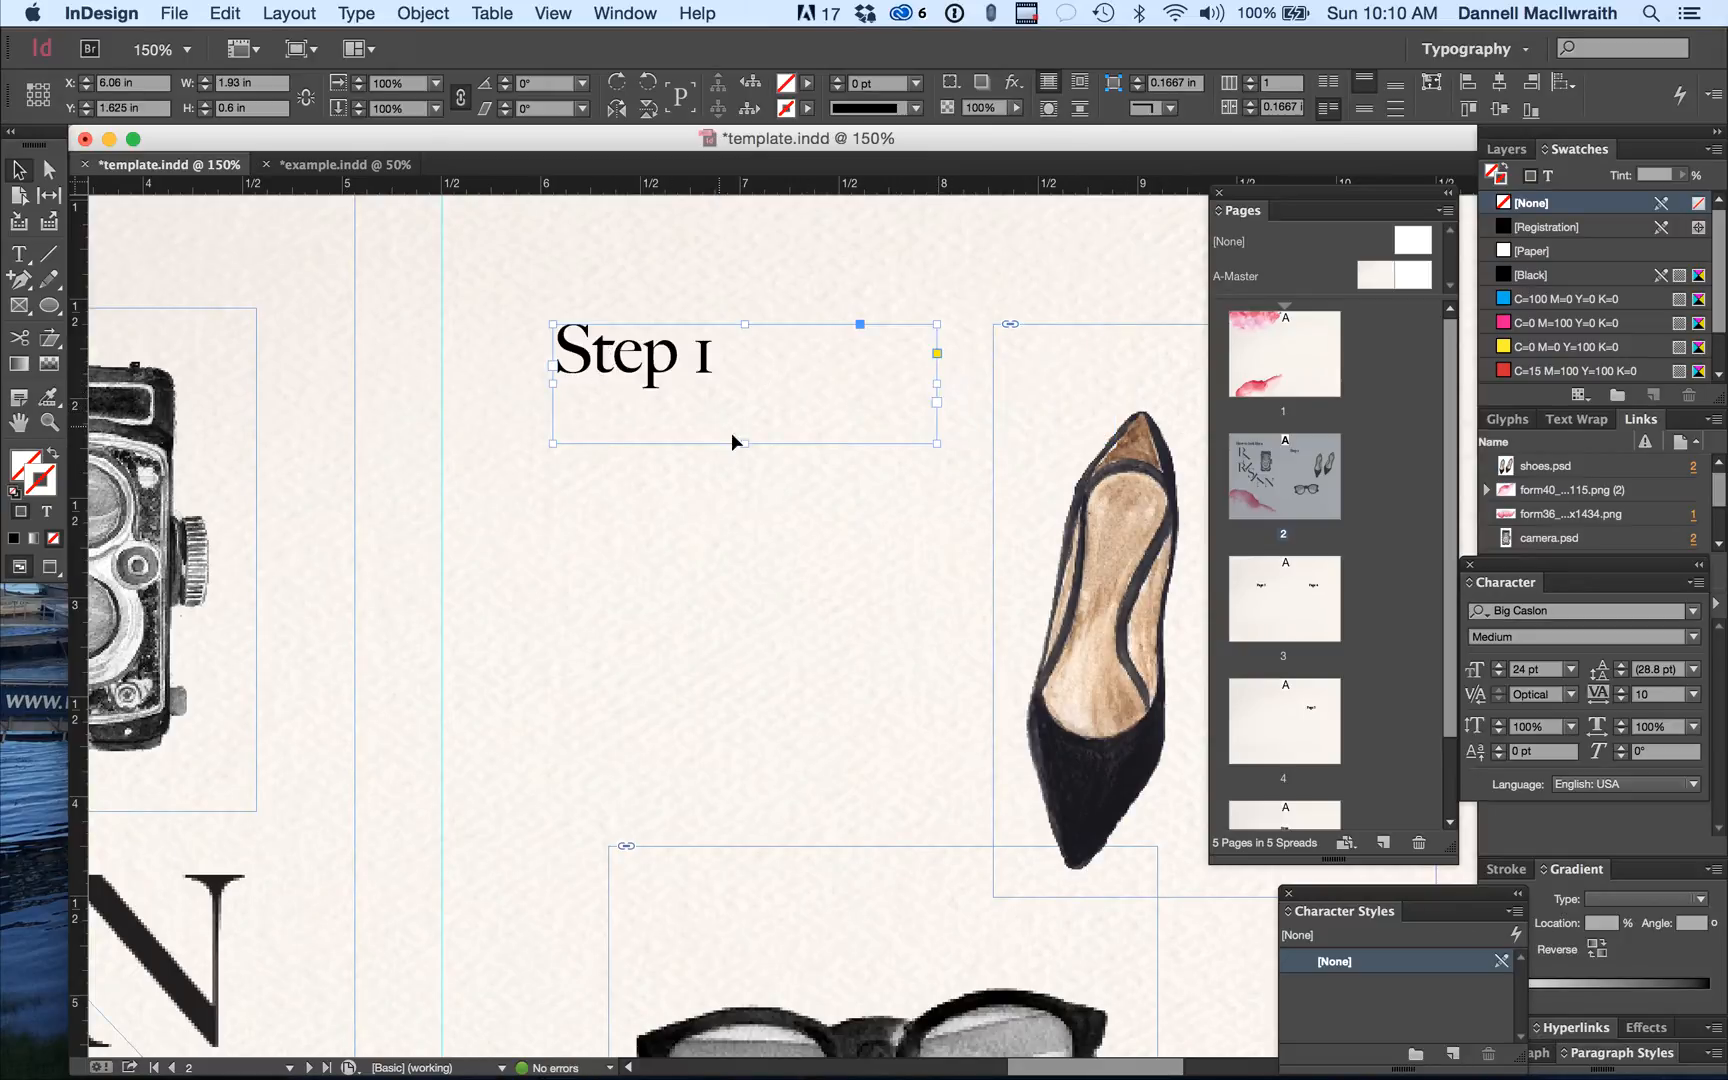
{"action": "left_click_drag", "start_coordinate": [743, 442], "coordinate": [744, 406]}
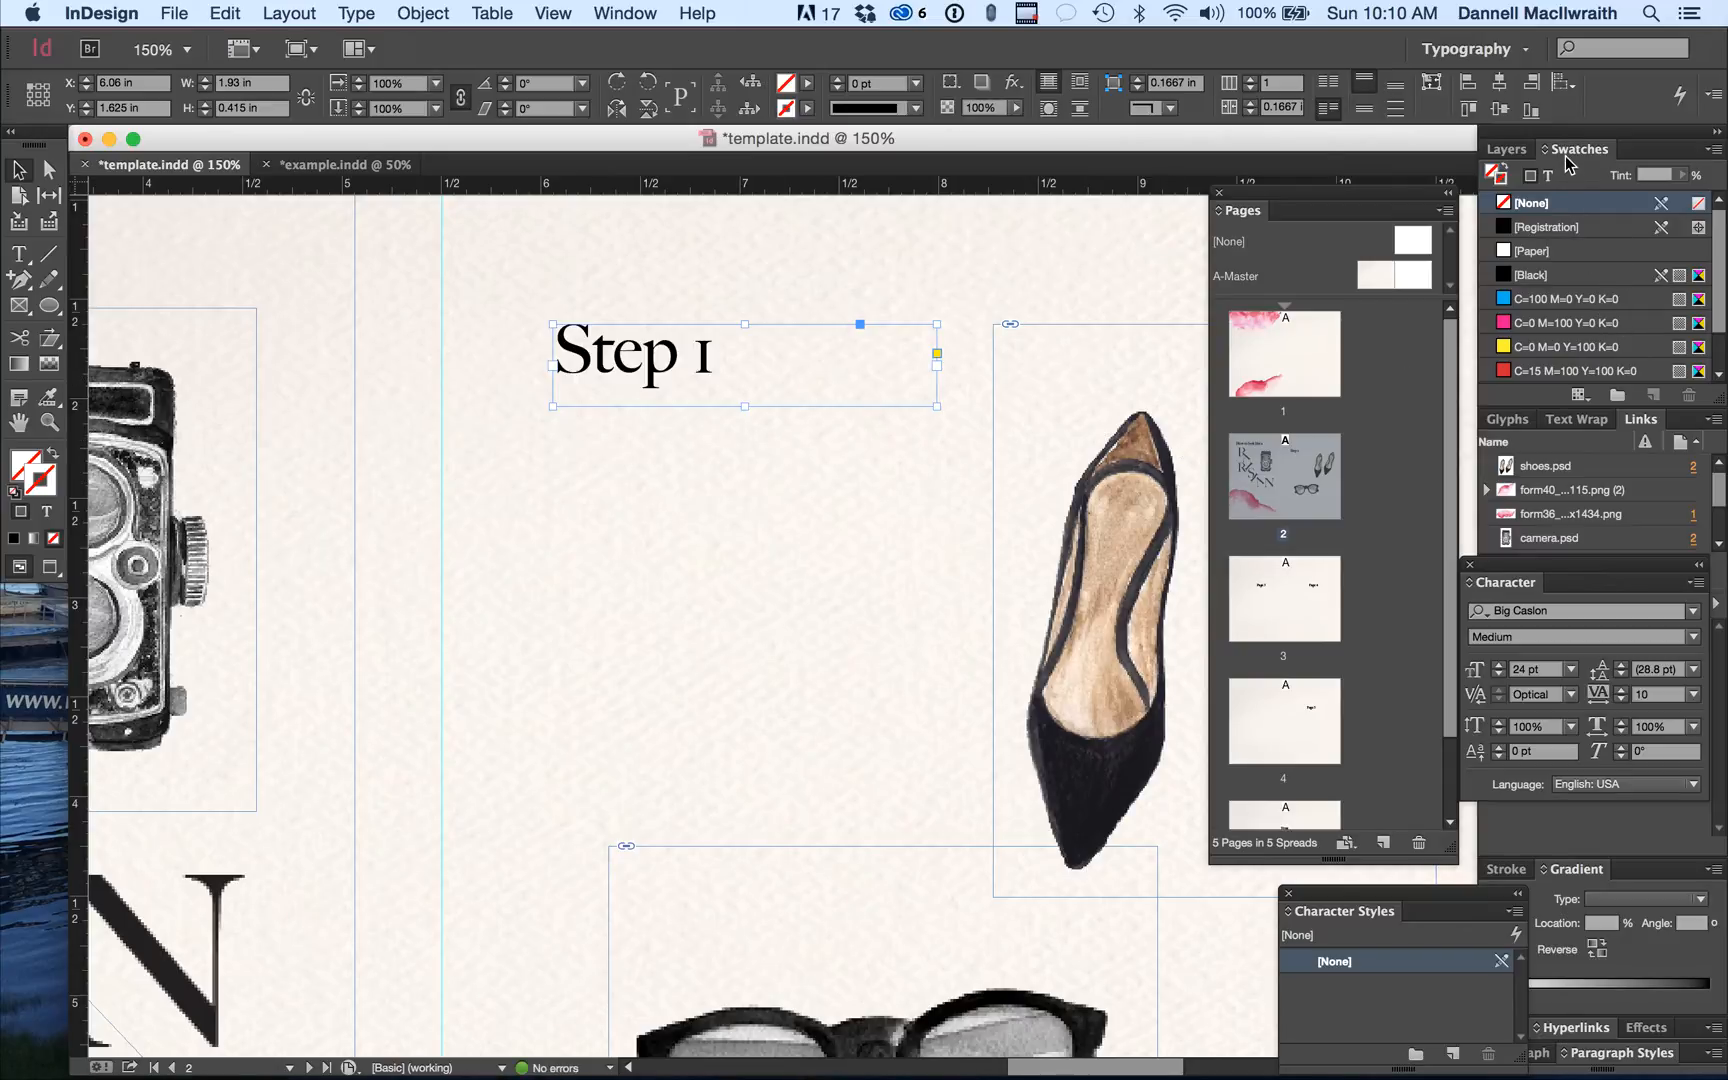
Try the red C=15 M=100 Y=100 K=0 swatch on the "Step 1" frame's outline and undo it.
{"action": "left_click", "coordinate": [1507, 371]}
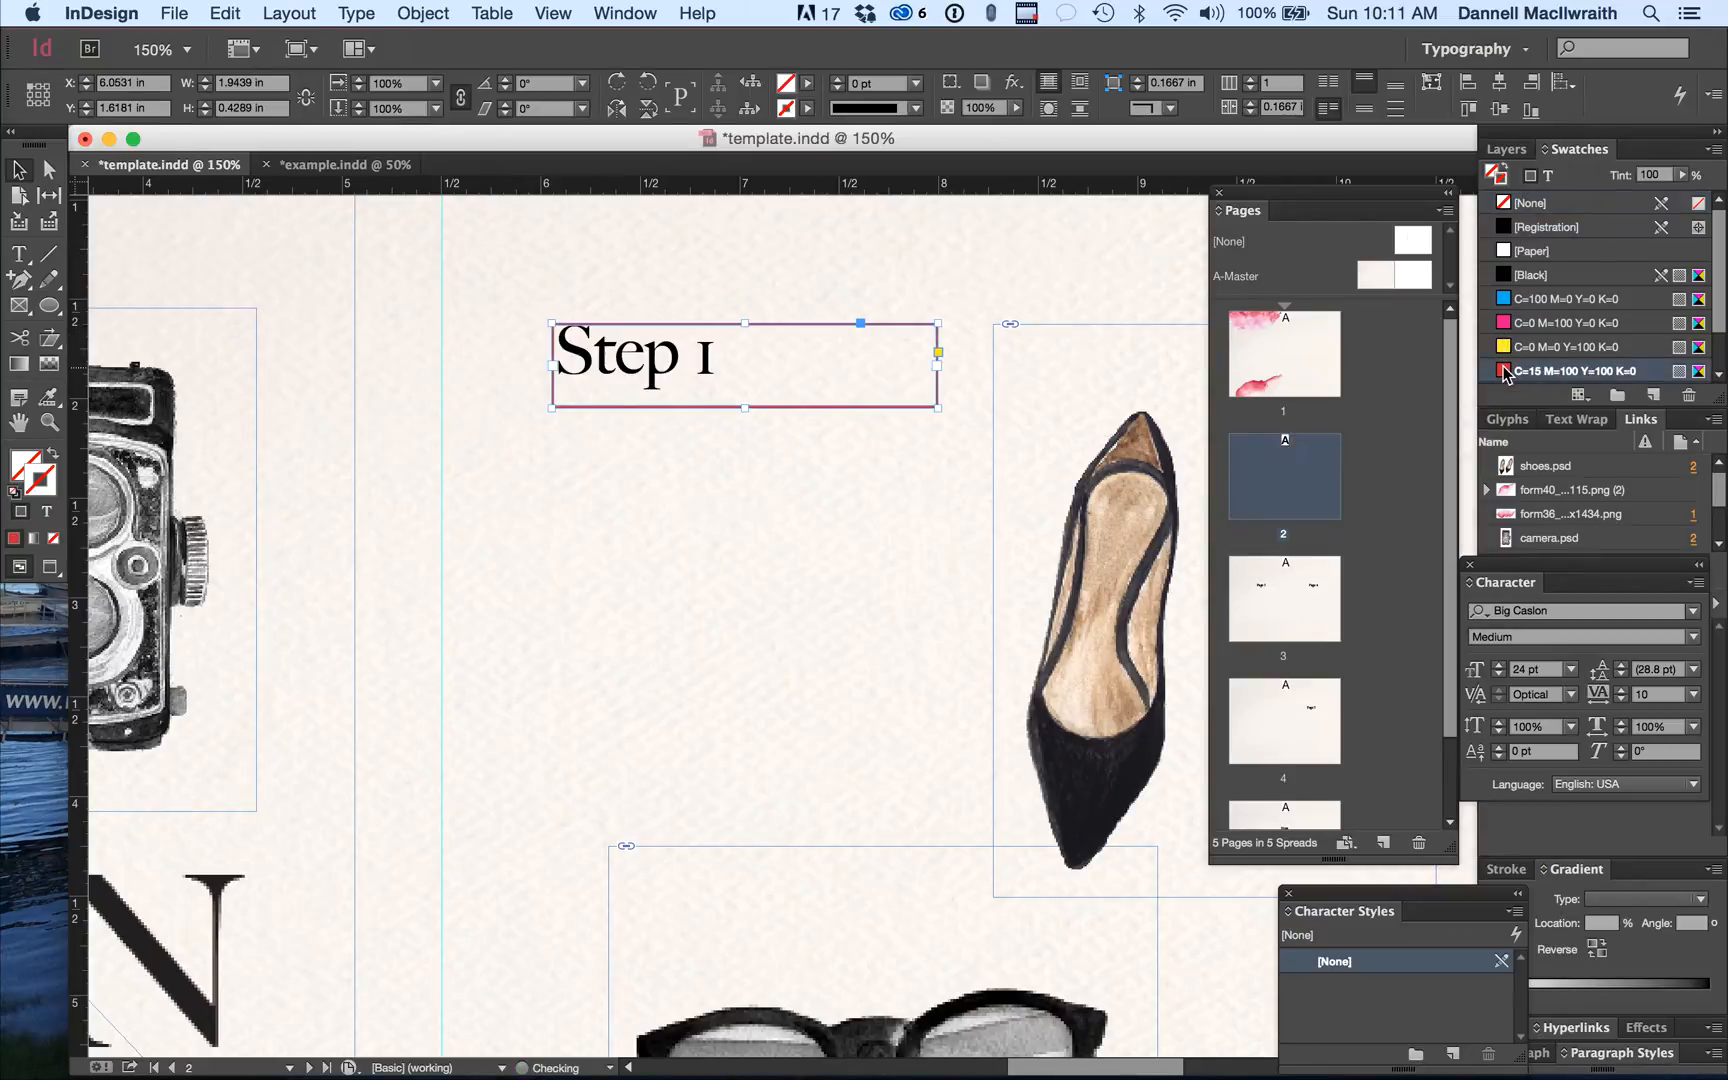
{"action": "left_click", "coordinate": [836, 467]}
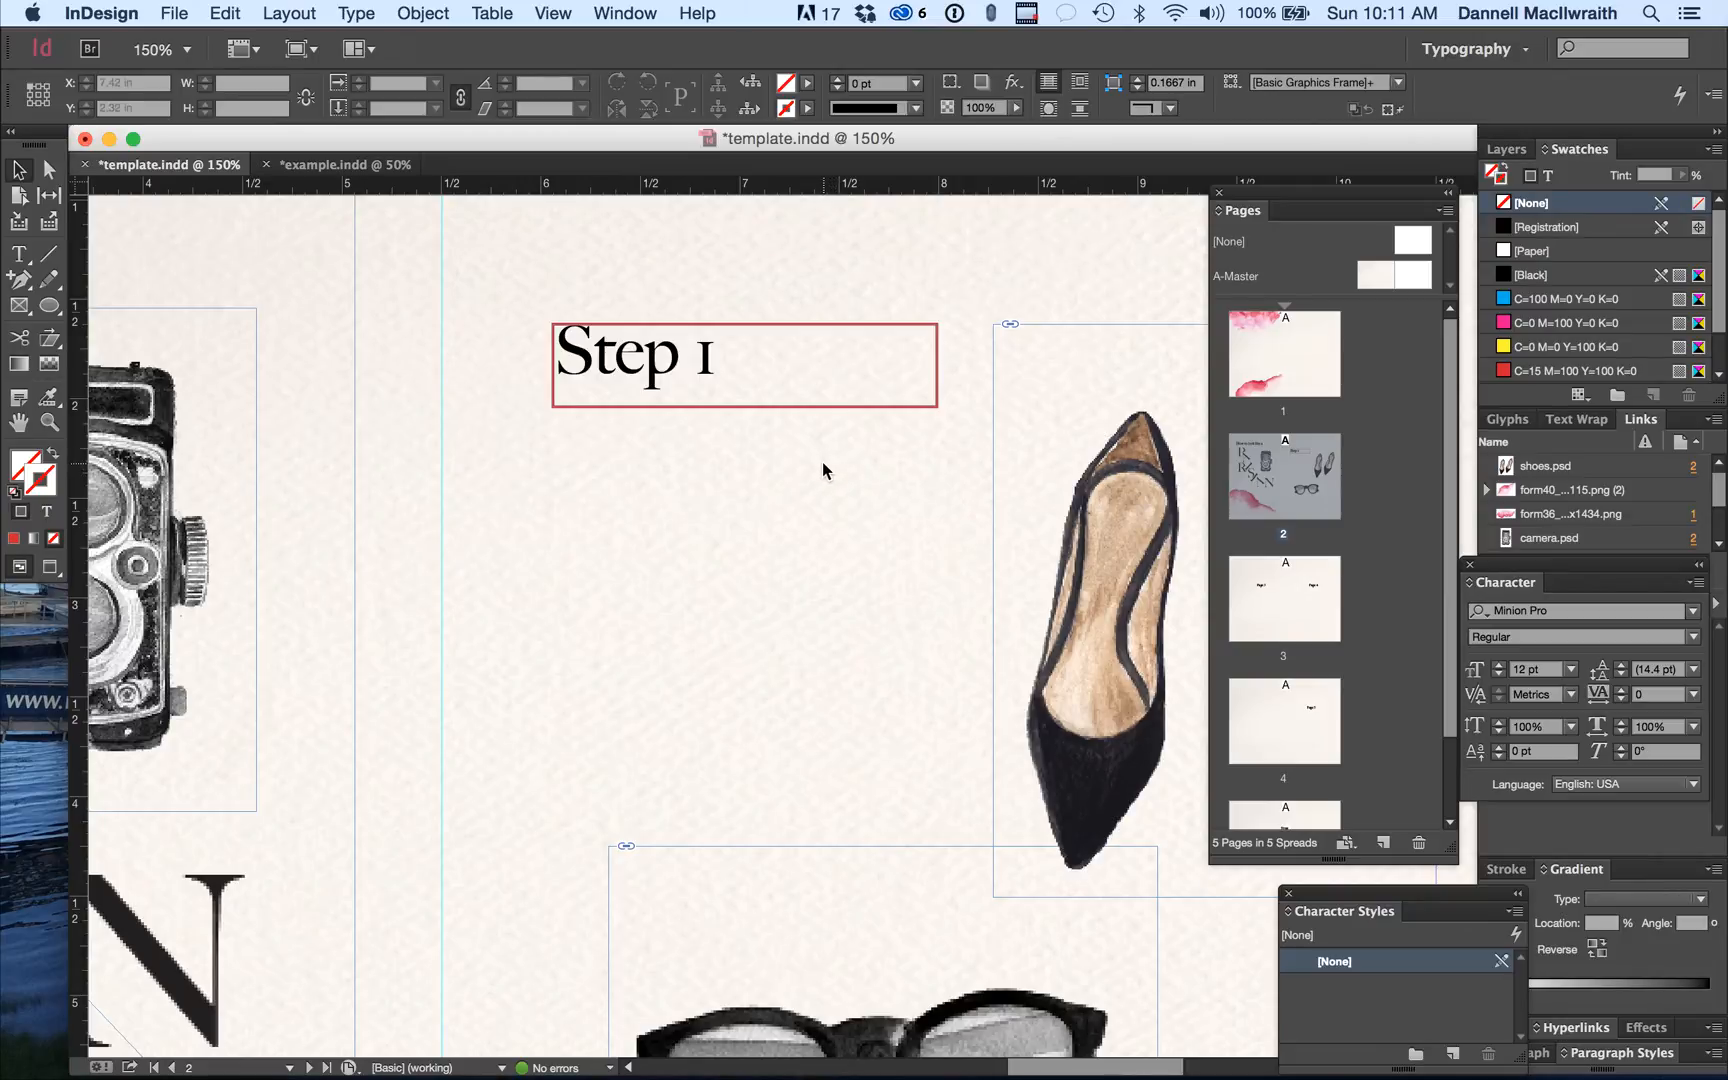
{"action": "key", "text": "super+z"}
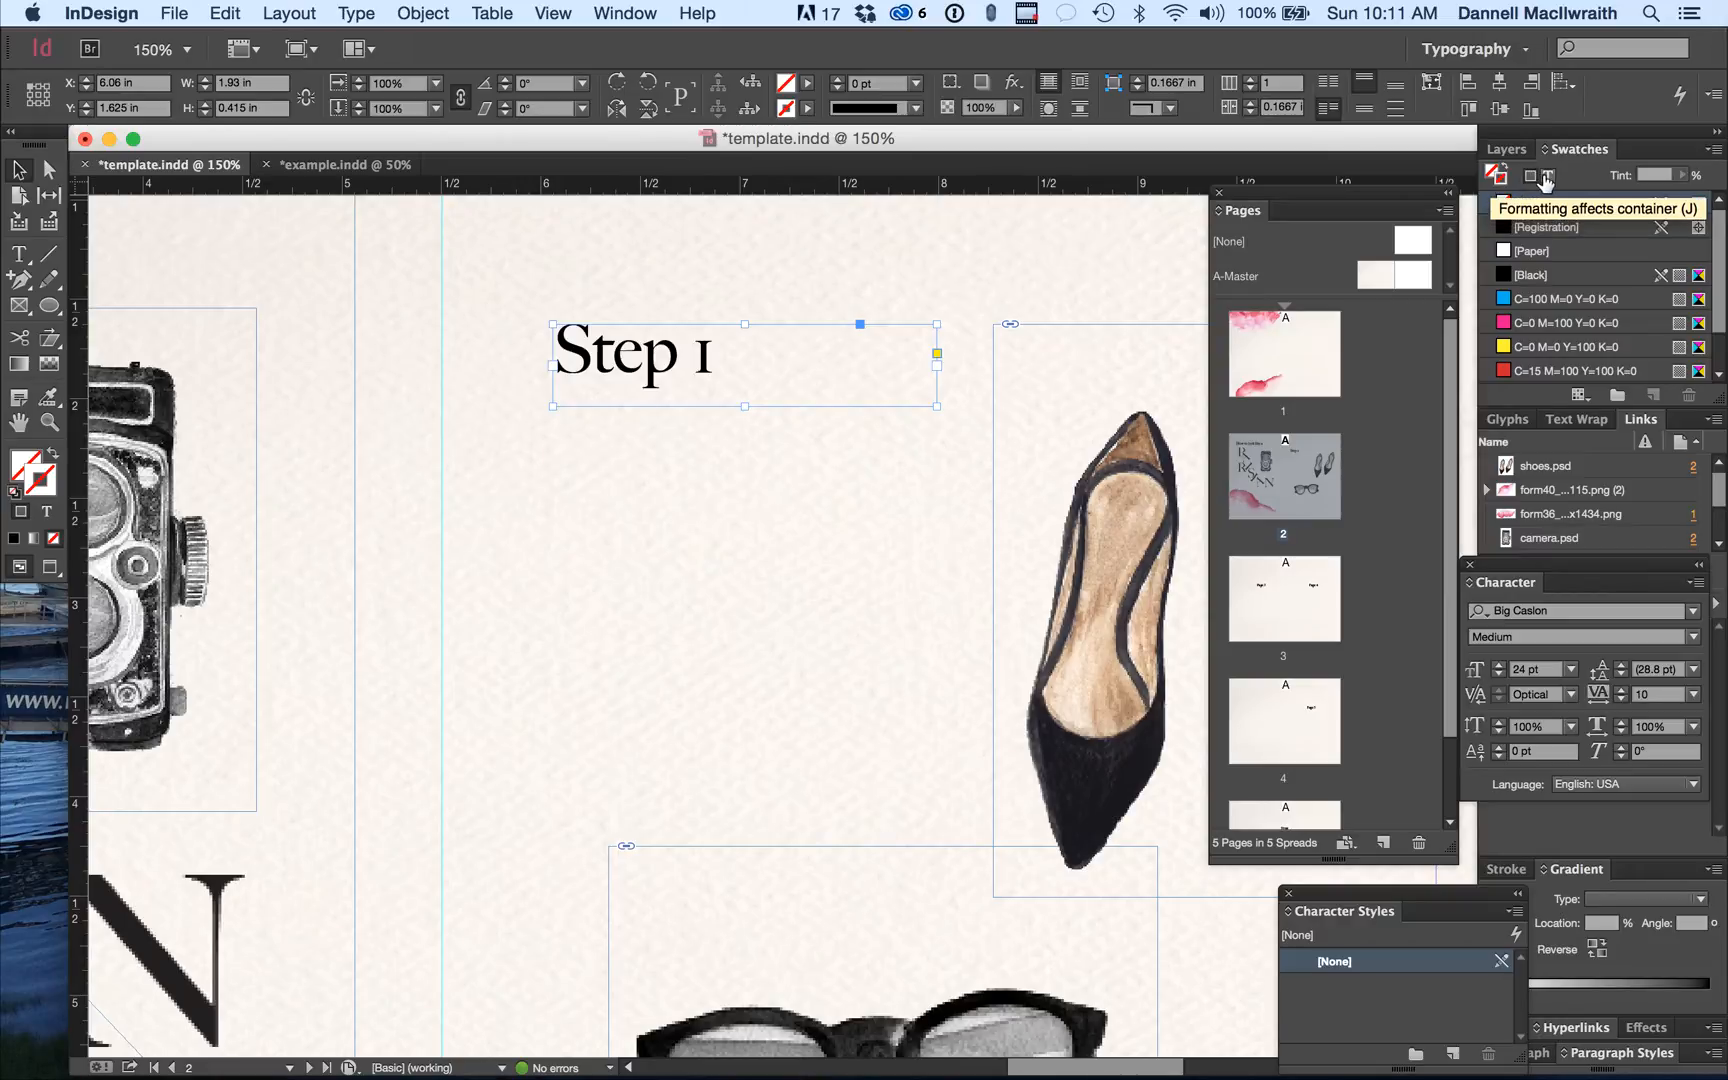
Make formatting affect the text and fill "Step 1" with the red C=15 M=100 Y=100 K=0 swatch.
{"action": "left_click", "coordinate": [1548, 178]}
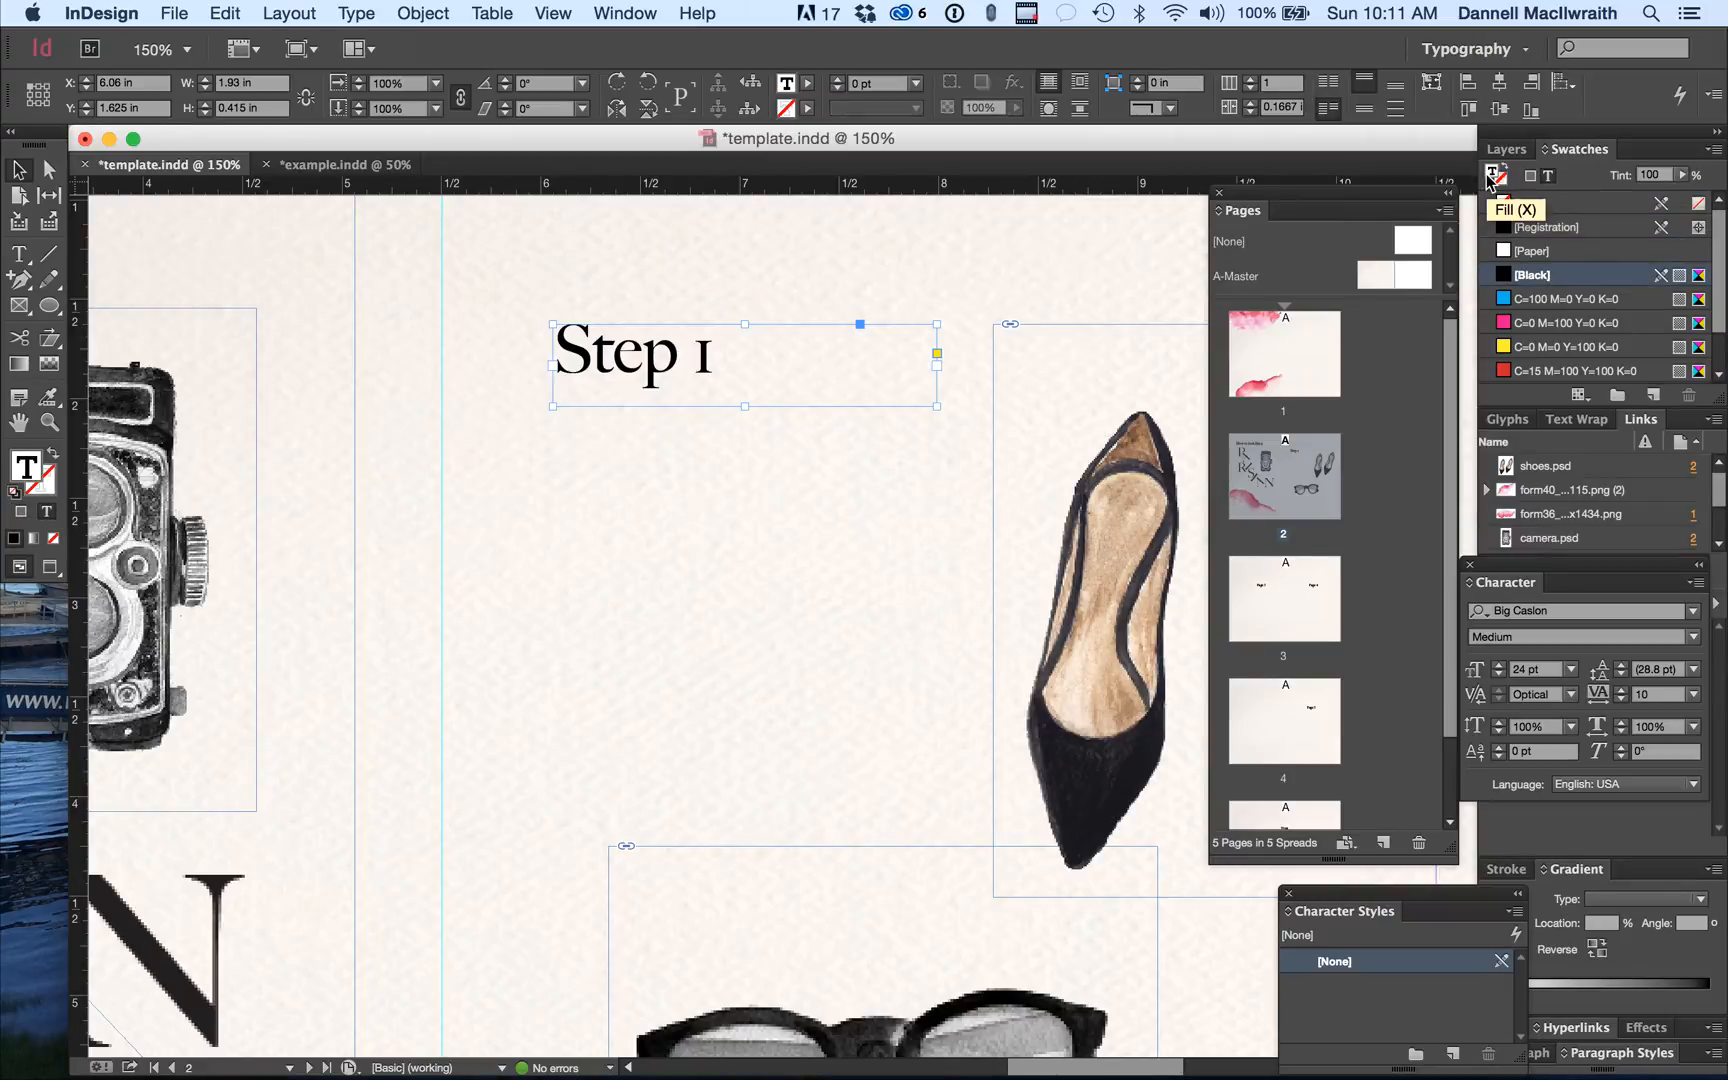
{"action": "left_click", "coordinate": [1507, 371]}
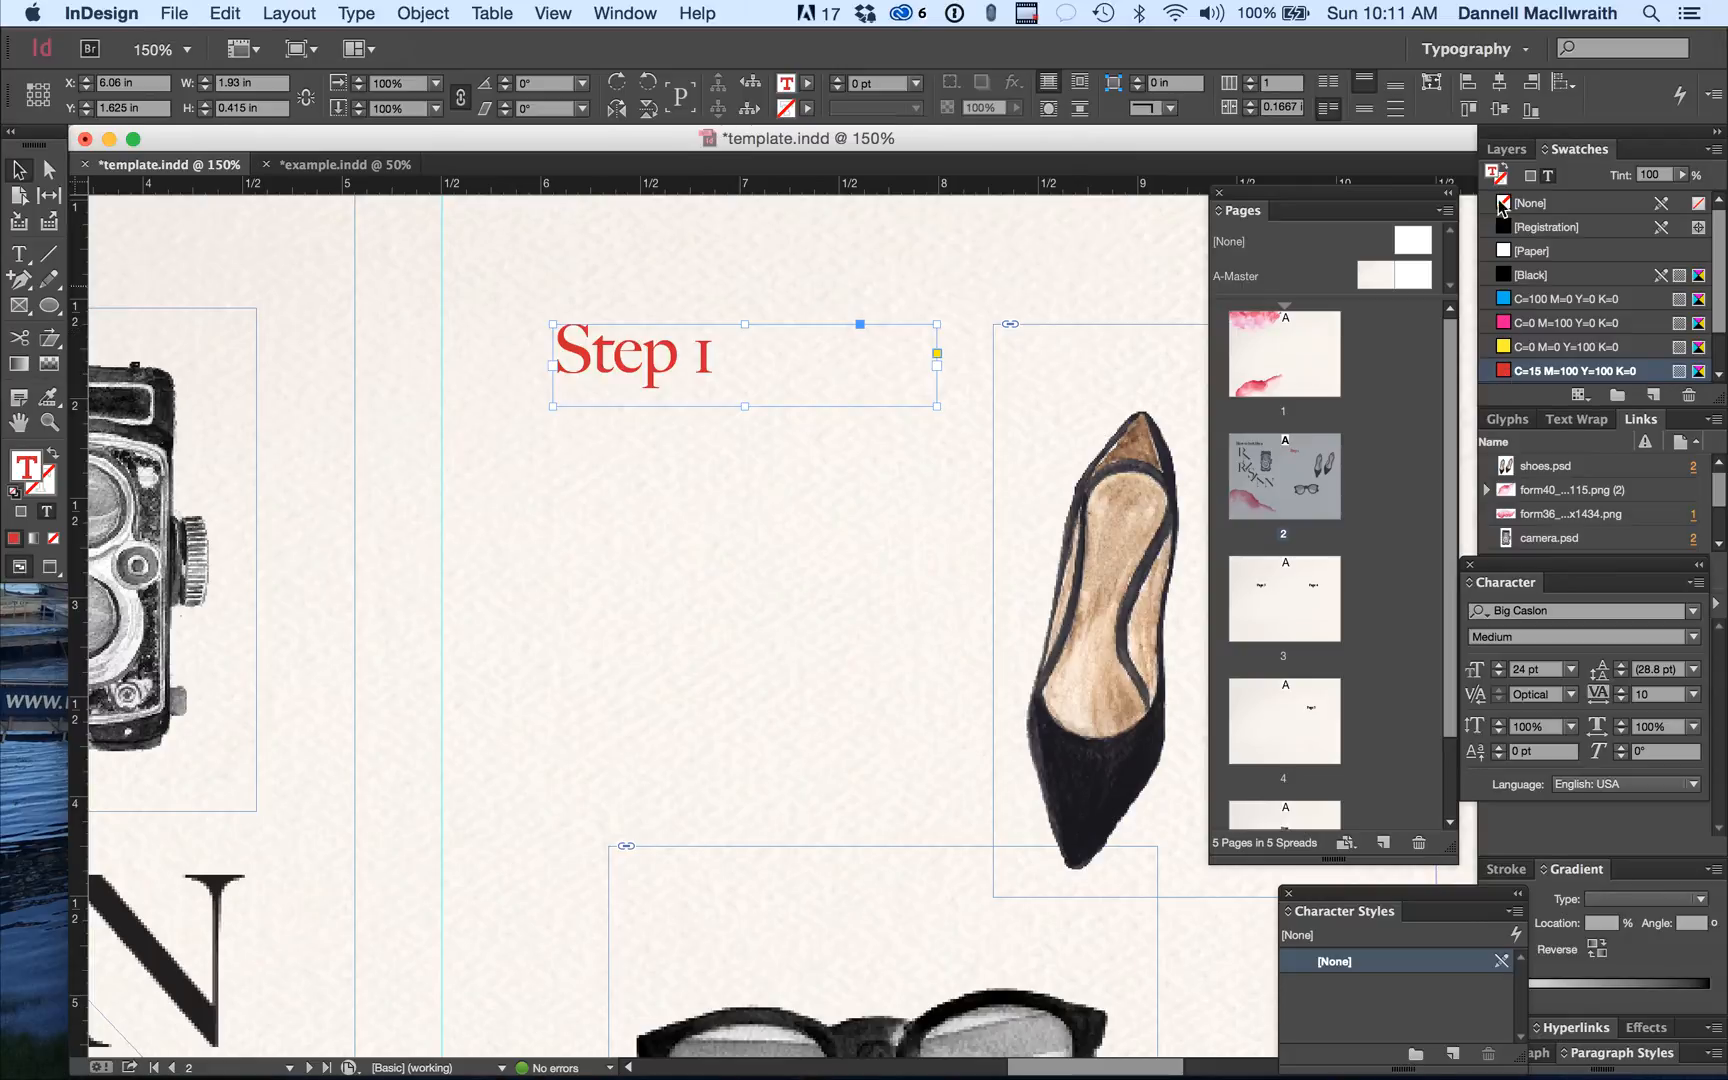
{"action": "left_click", "coordinate": [26, 514]}
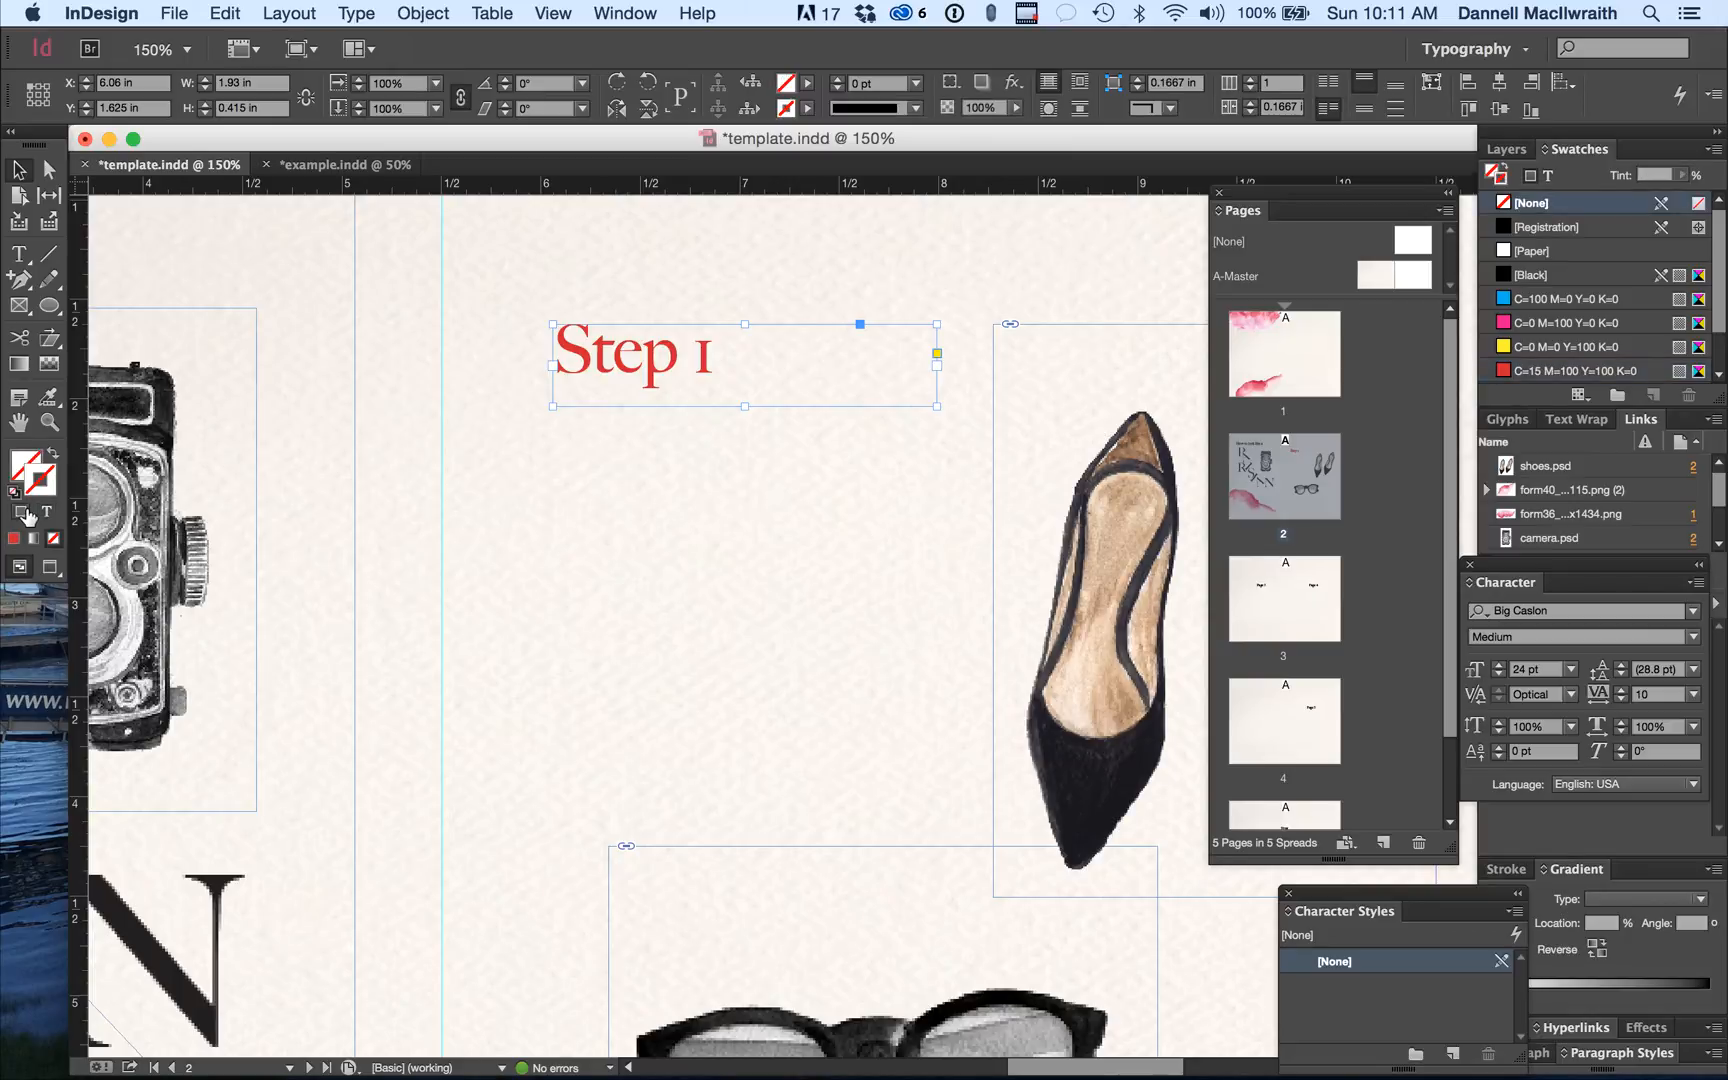
{"action": "left_click", "coordinate": [47, 513]}
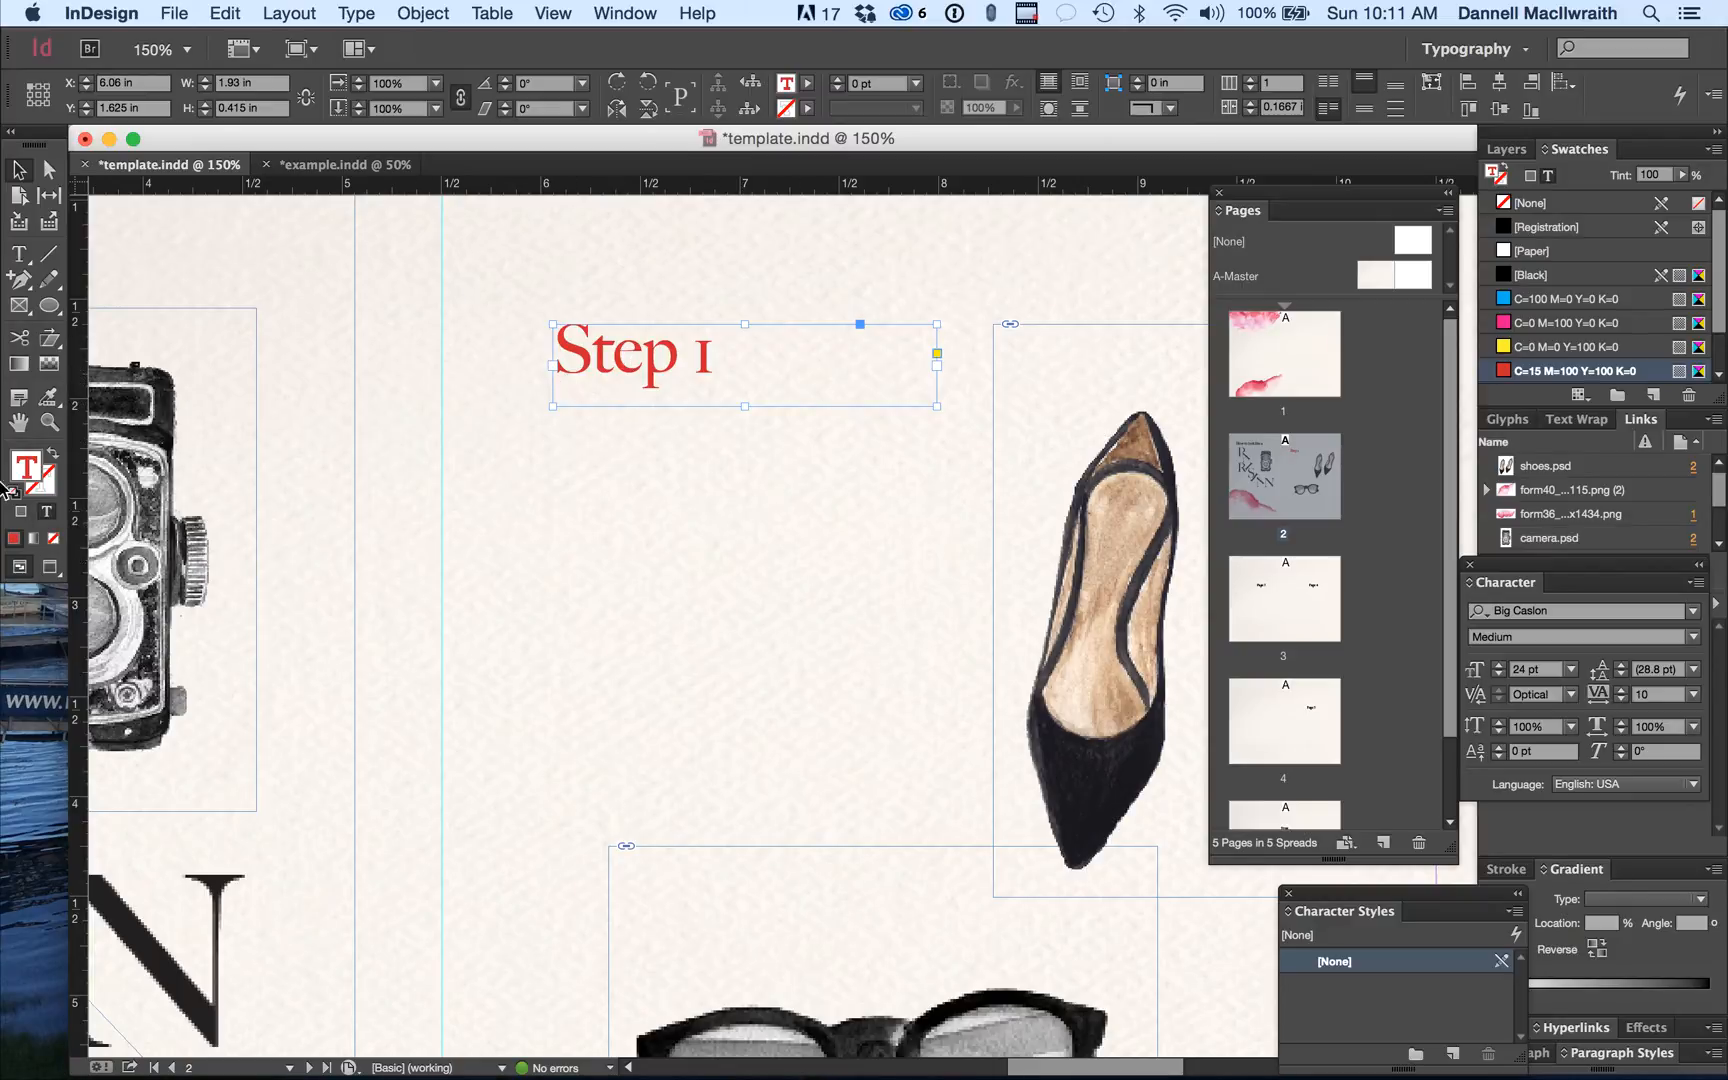
Create a text frame about 2.1 by 2.7 in directly below the "Step 1" heading and fill it with placeholder text.
{"action": "left_click", "coordinate": [19, 255]}
{"action": "left_click_drag", "start_coordinate": [553, 416], "coordinate": [967, 945]}
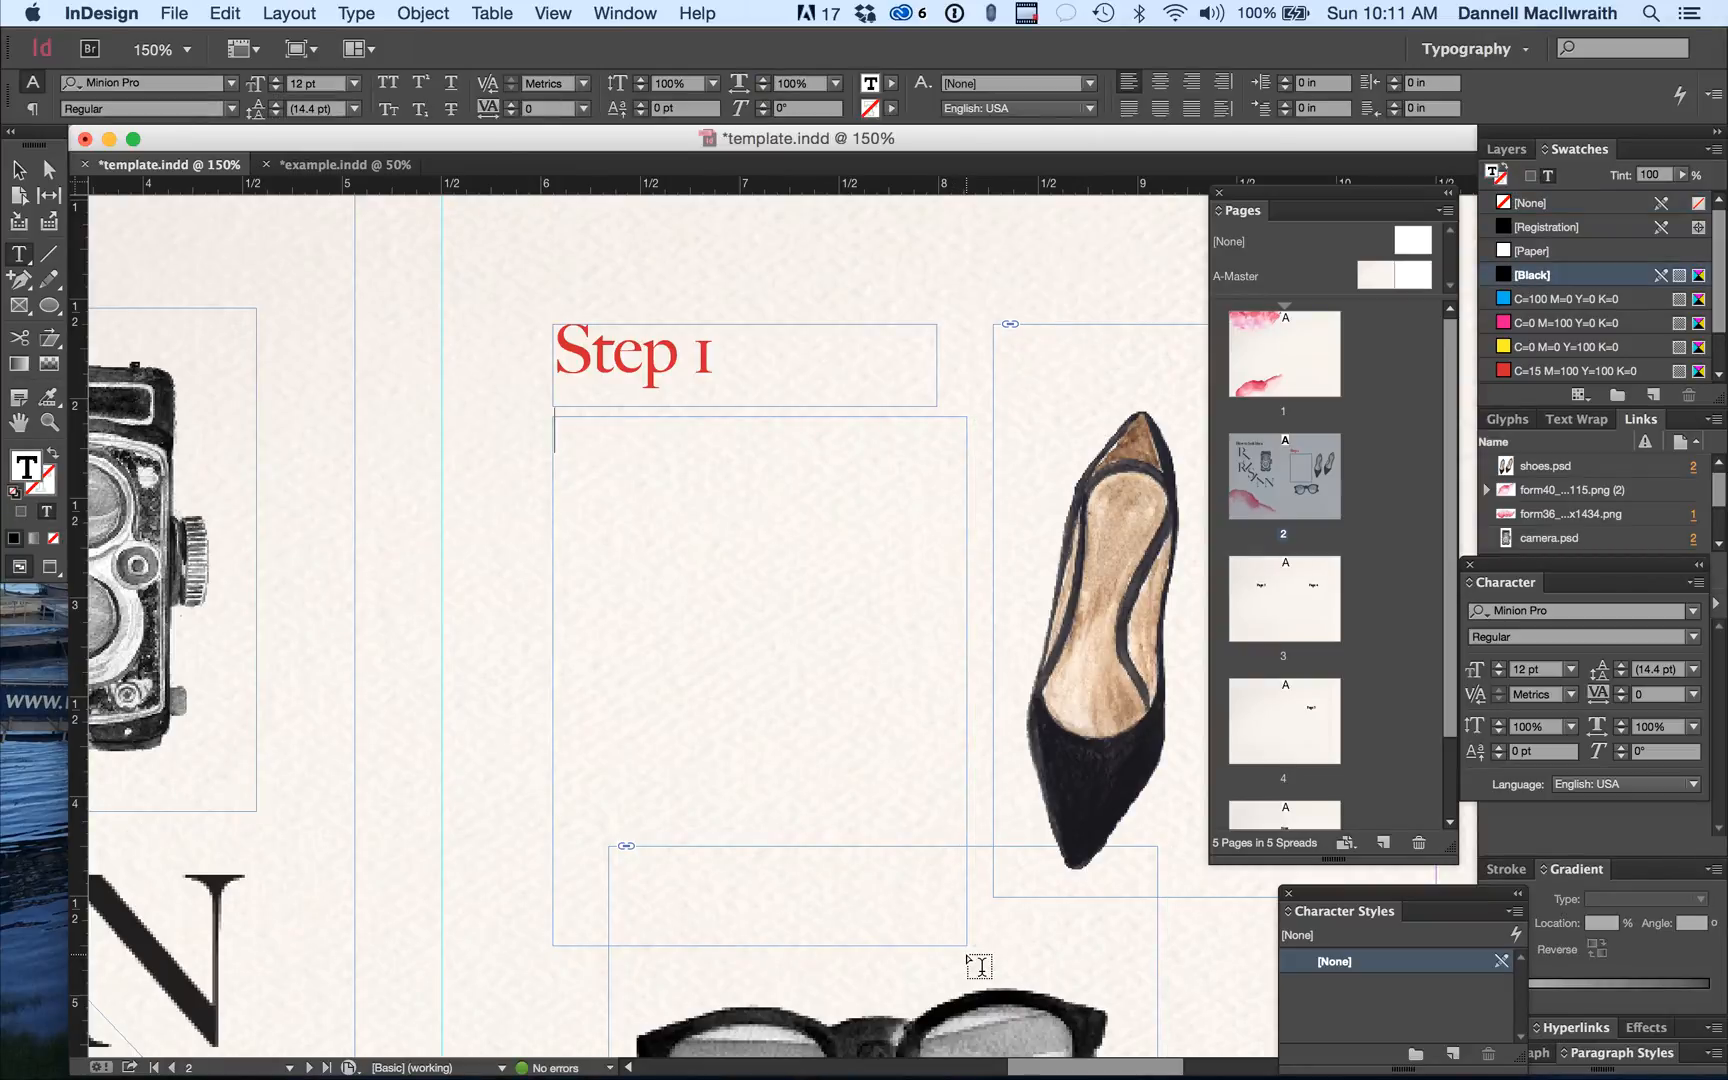
{"action": "left_click", "coordinate": [293, 11]}
{"action": "mouse_move", "coordinate": [356, 12]}
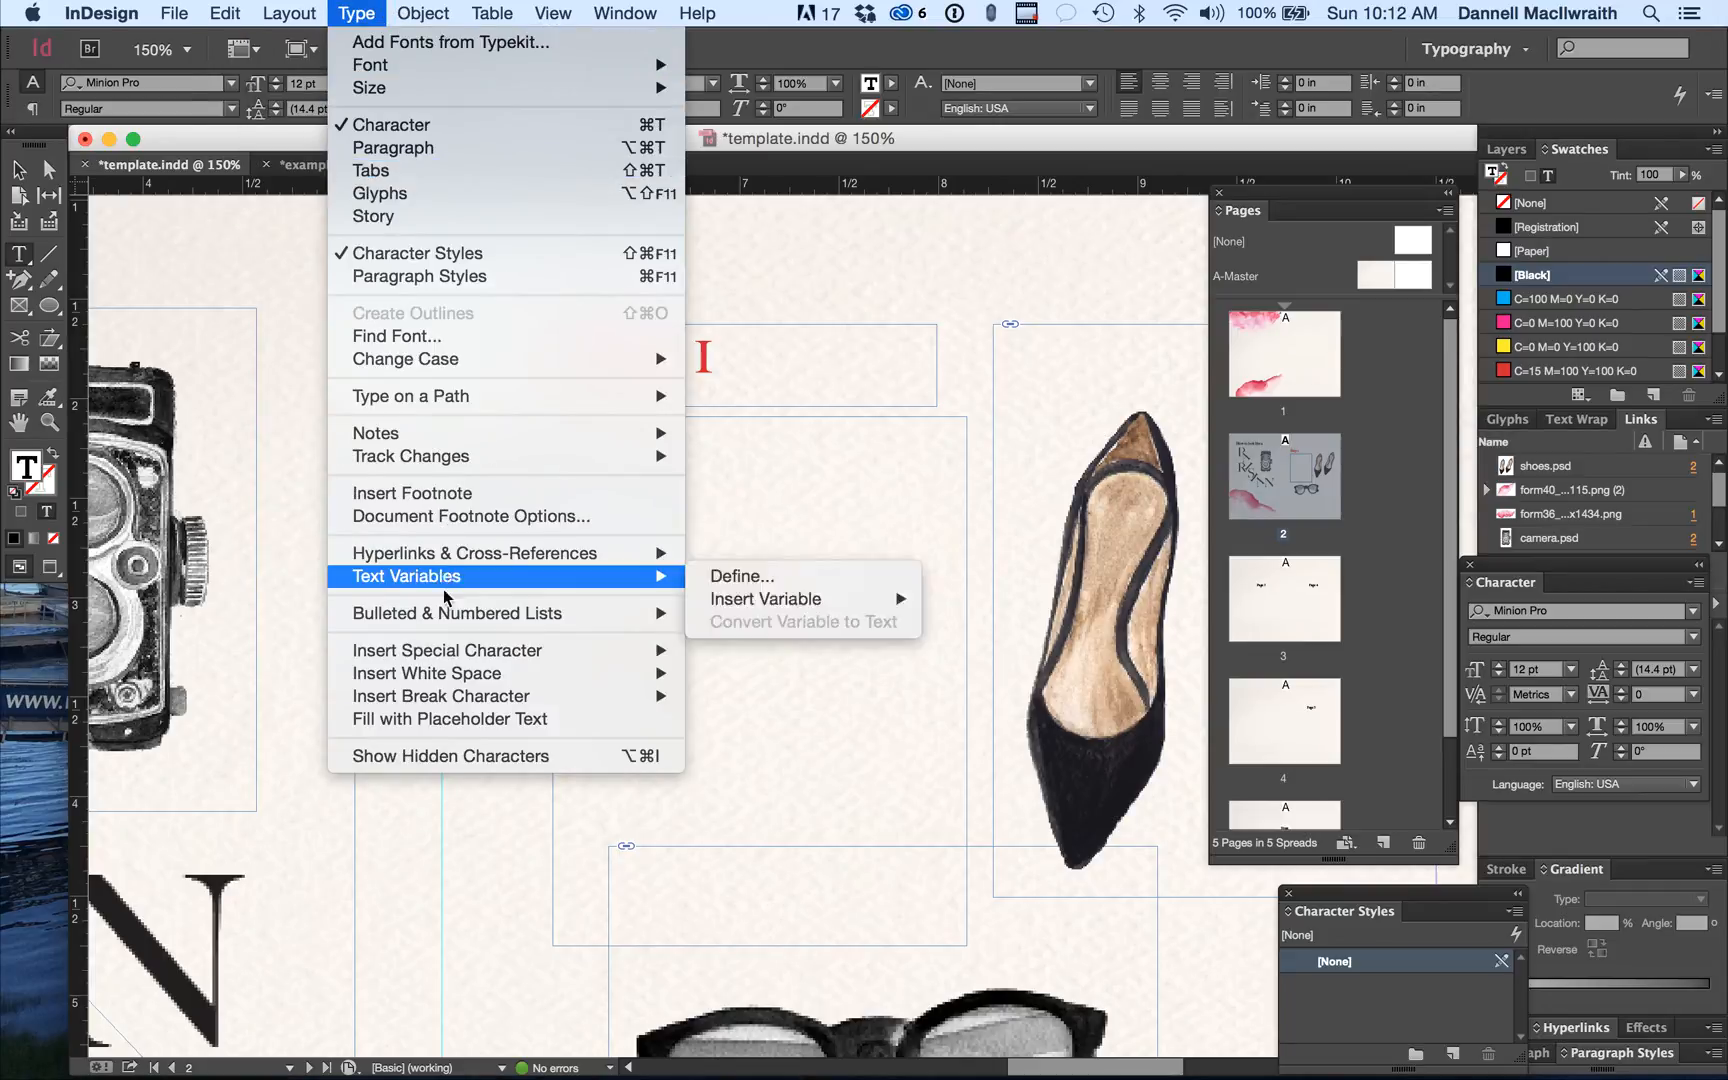
{"action": "left_click", "coordinate": [474, 720]}
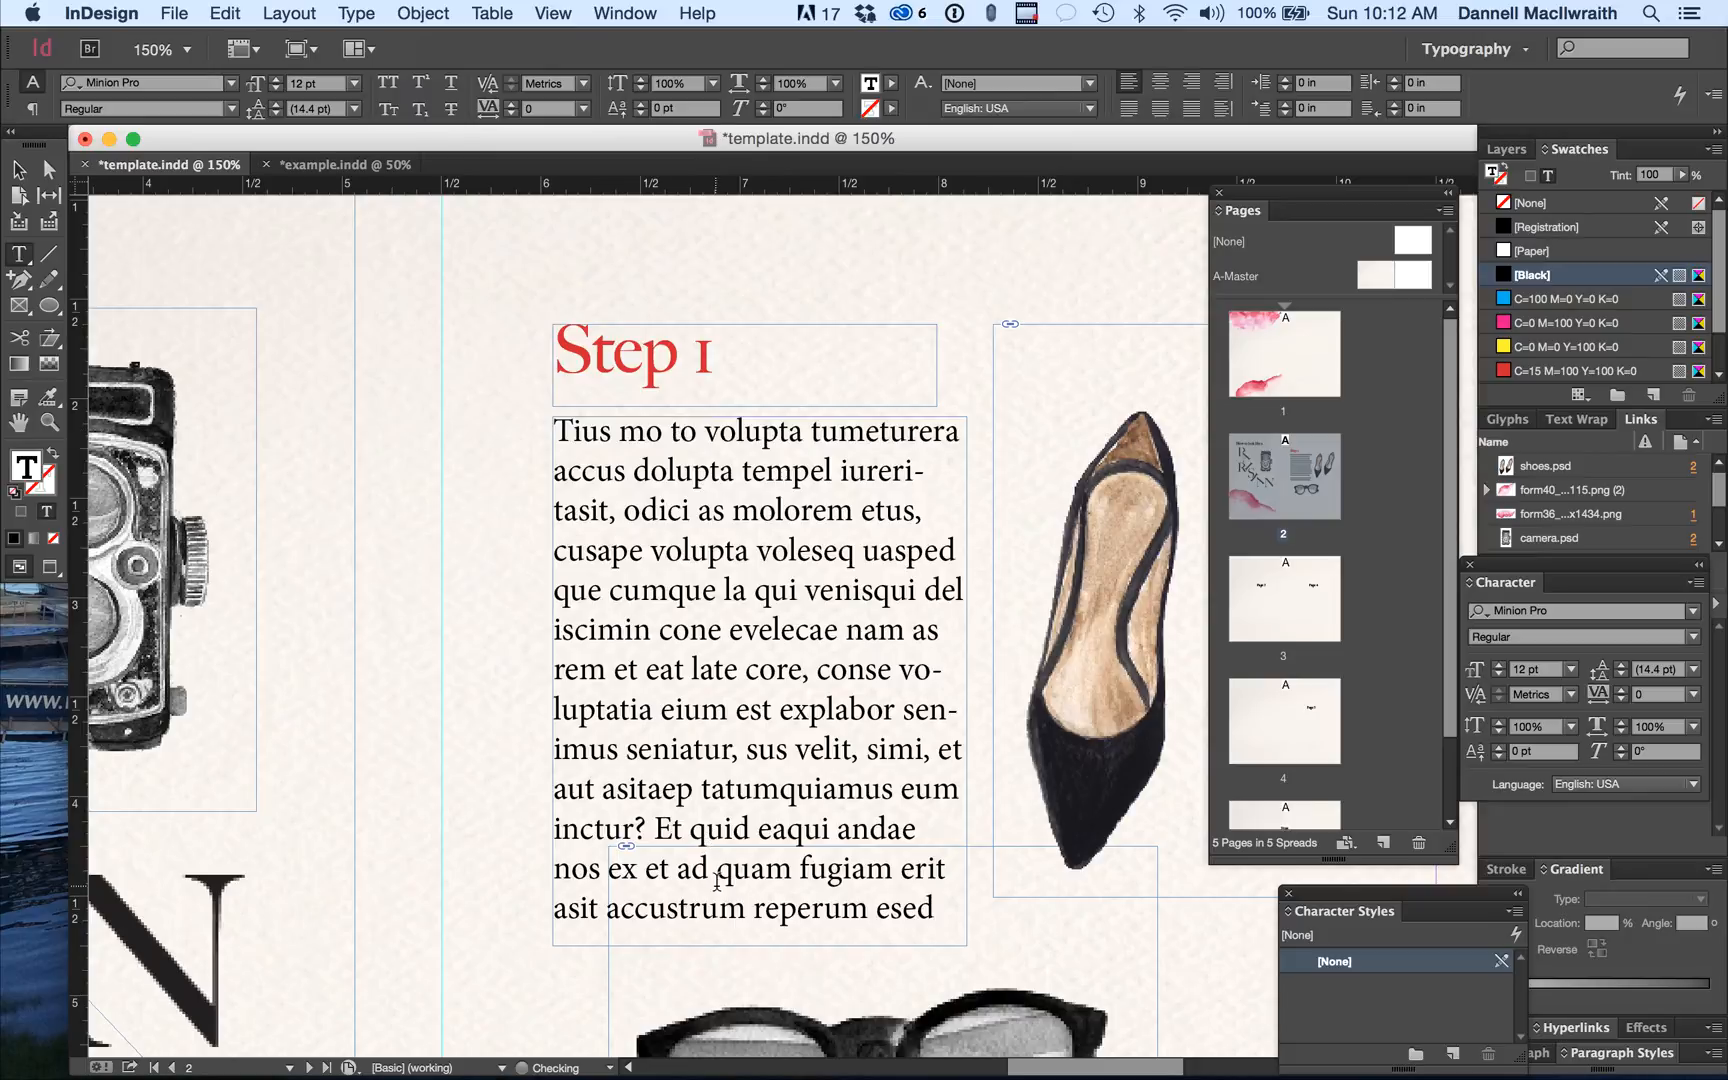
Select all of the placeholder body text and set its font to Big Caslon.
{"action": "left_click", "coordinate": [830, 710]}
{"action": "key", "text": "super+a"}
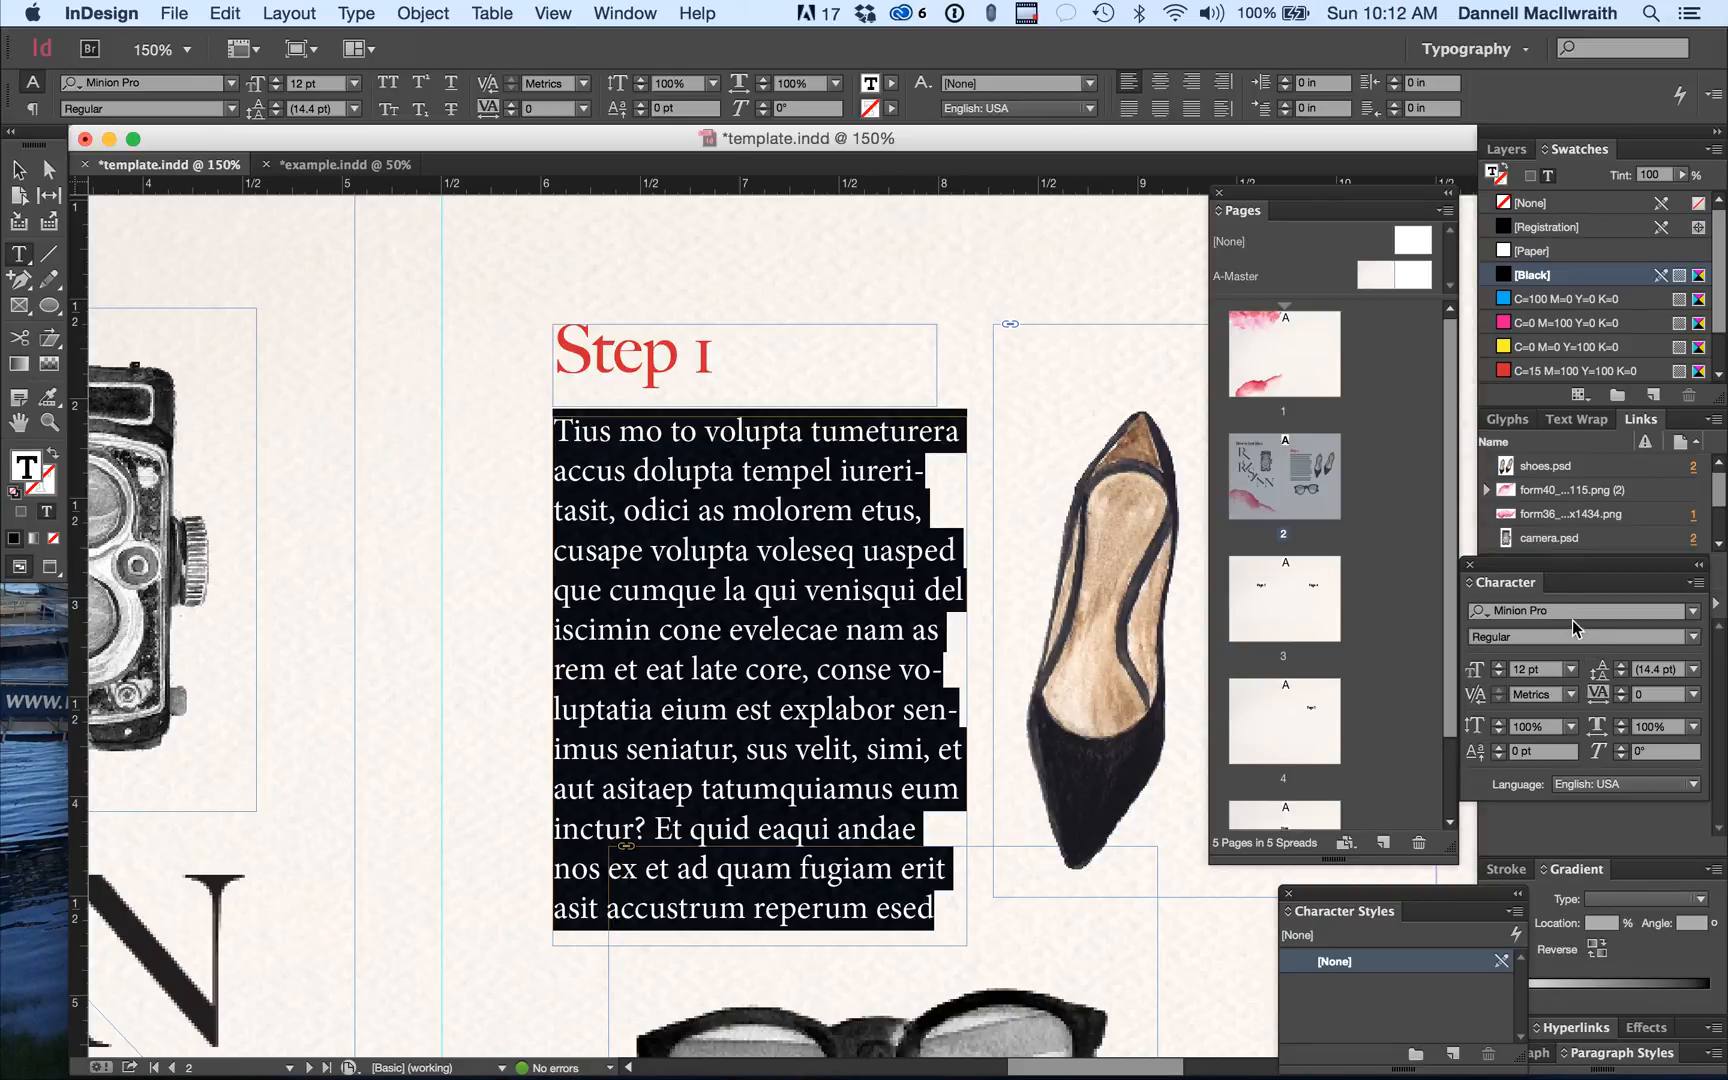
{"action": "left_click", "coordinate": [1468, 611]}
{"action": "type", "text": "Big Caslon"}
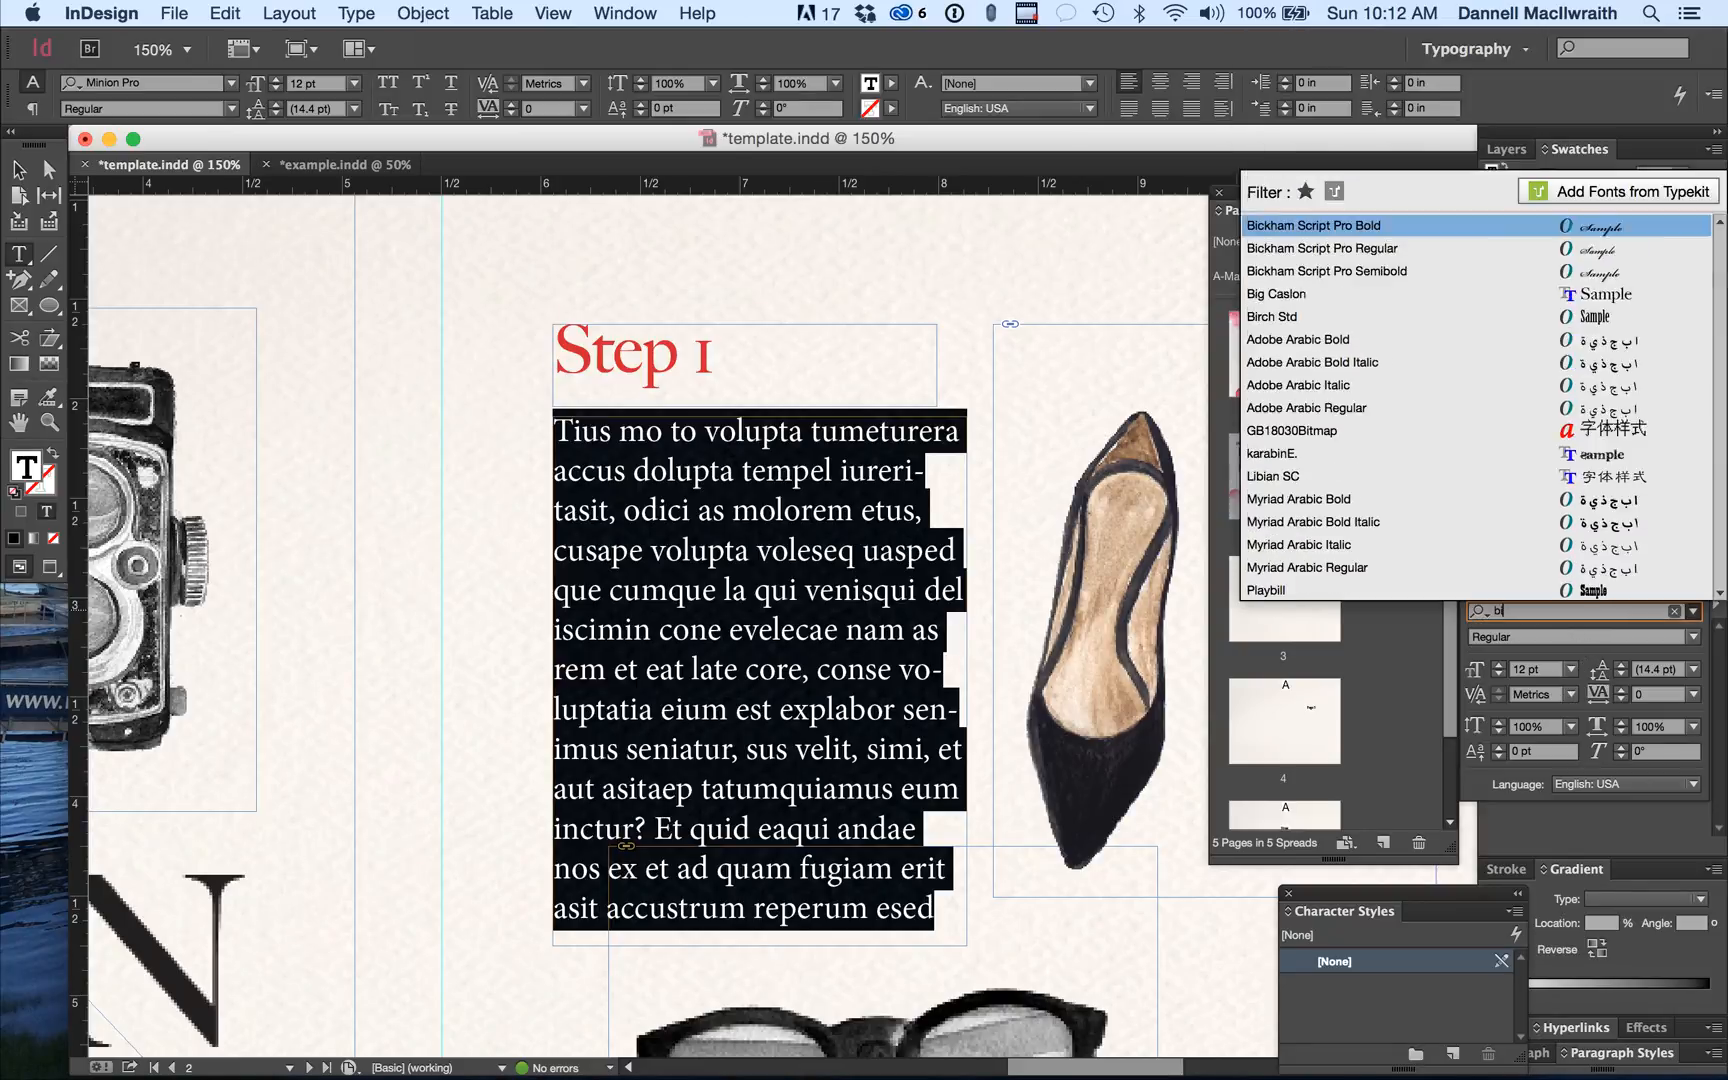
{"action": "key", "text": "Return"}
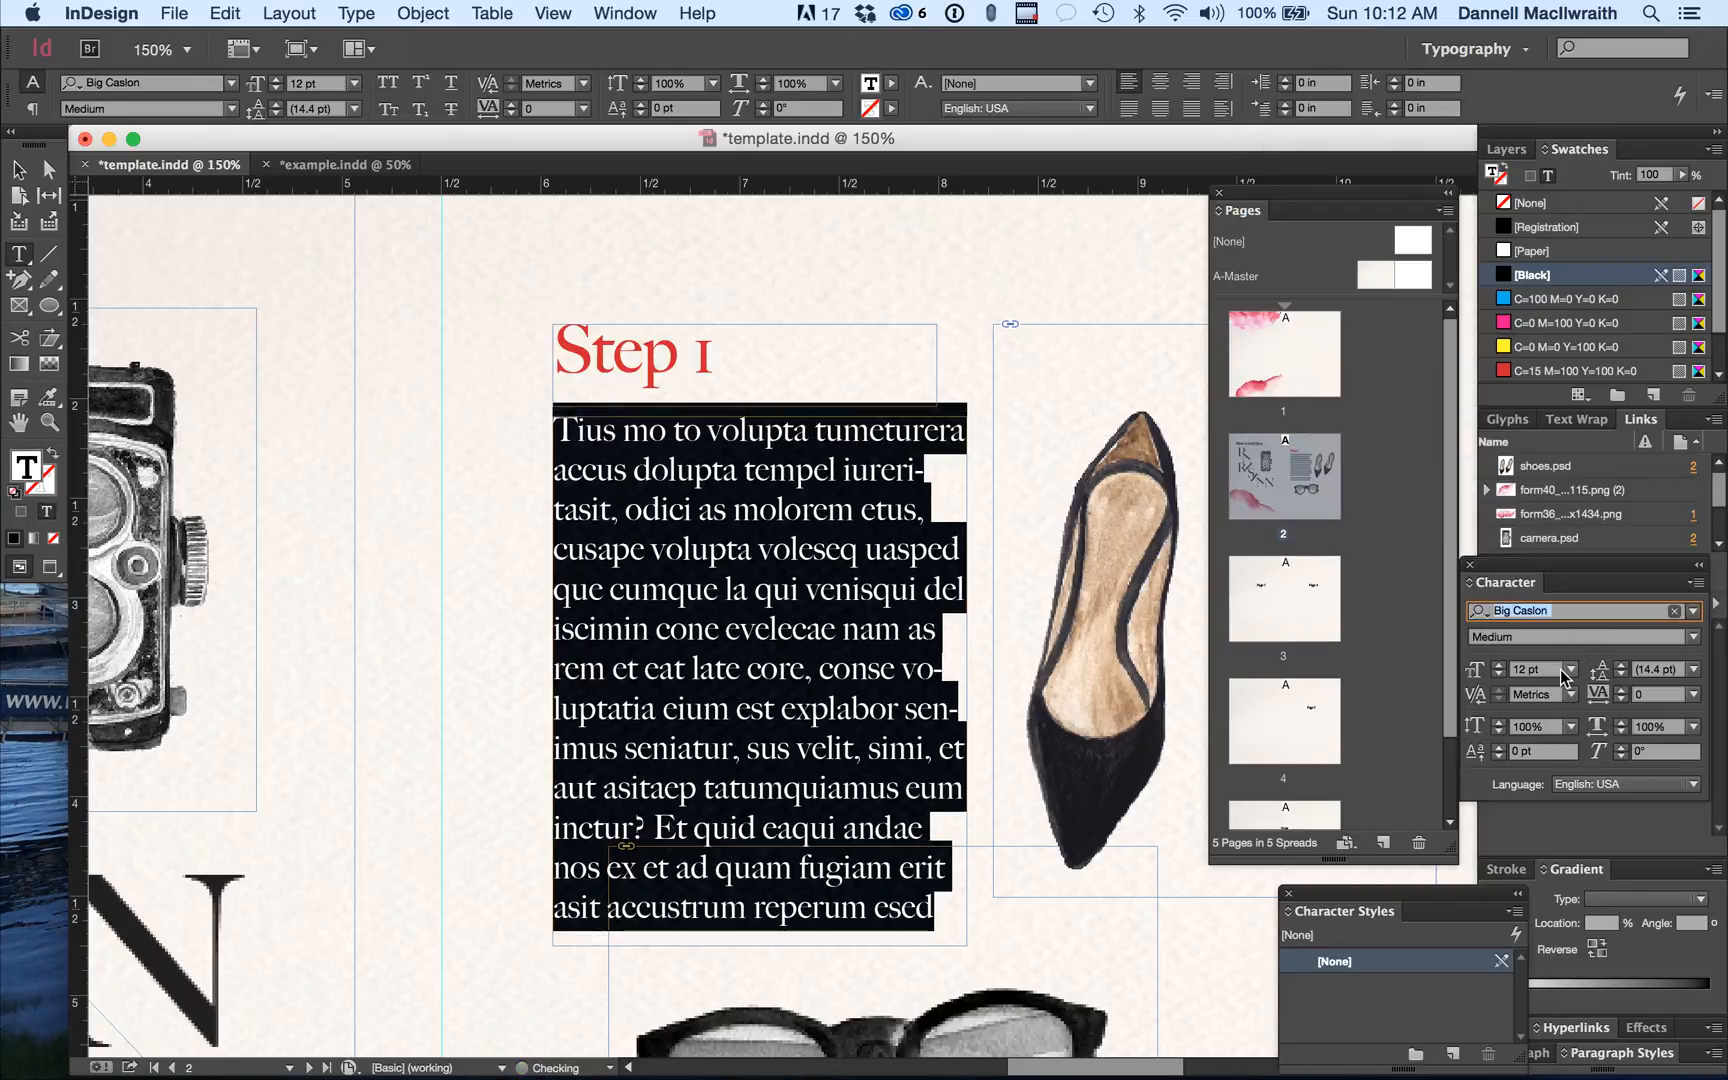
Set the body text's kerning to Optical and its tracking to 10.
{"action": "left_click", "coordinate": [1570, 694]}
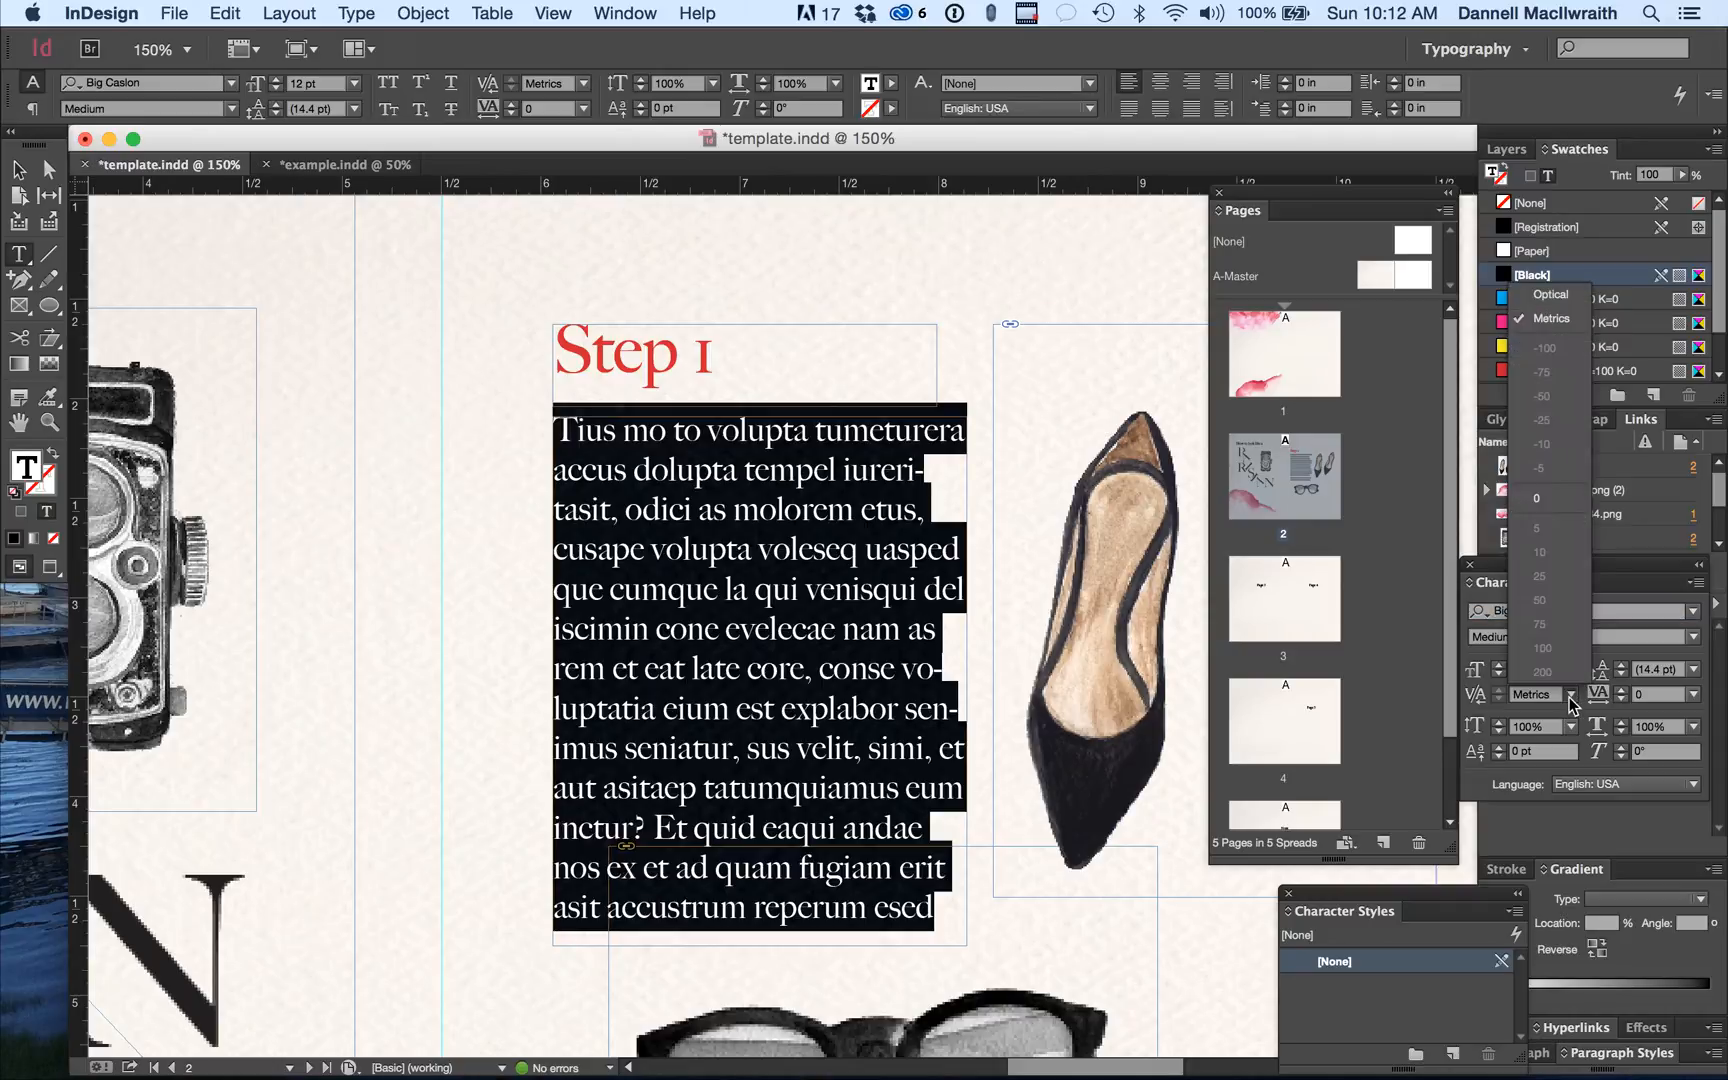
{"action": "left_click", "coordinate": [1552, 295]}
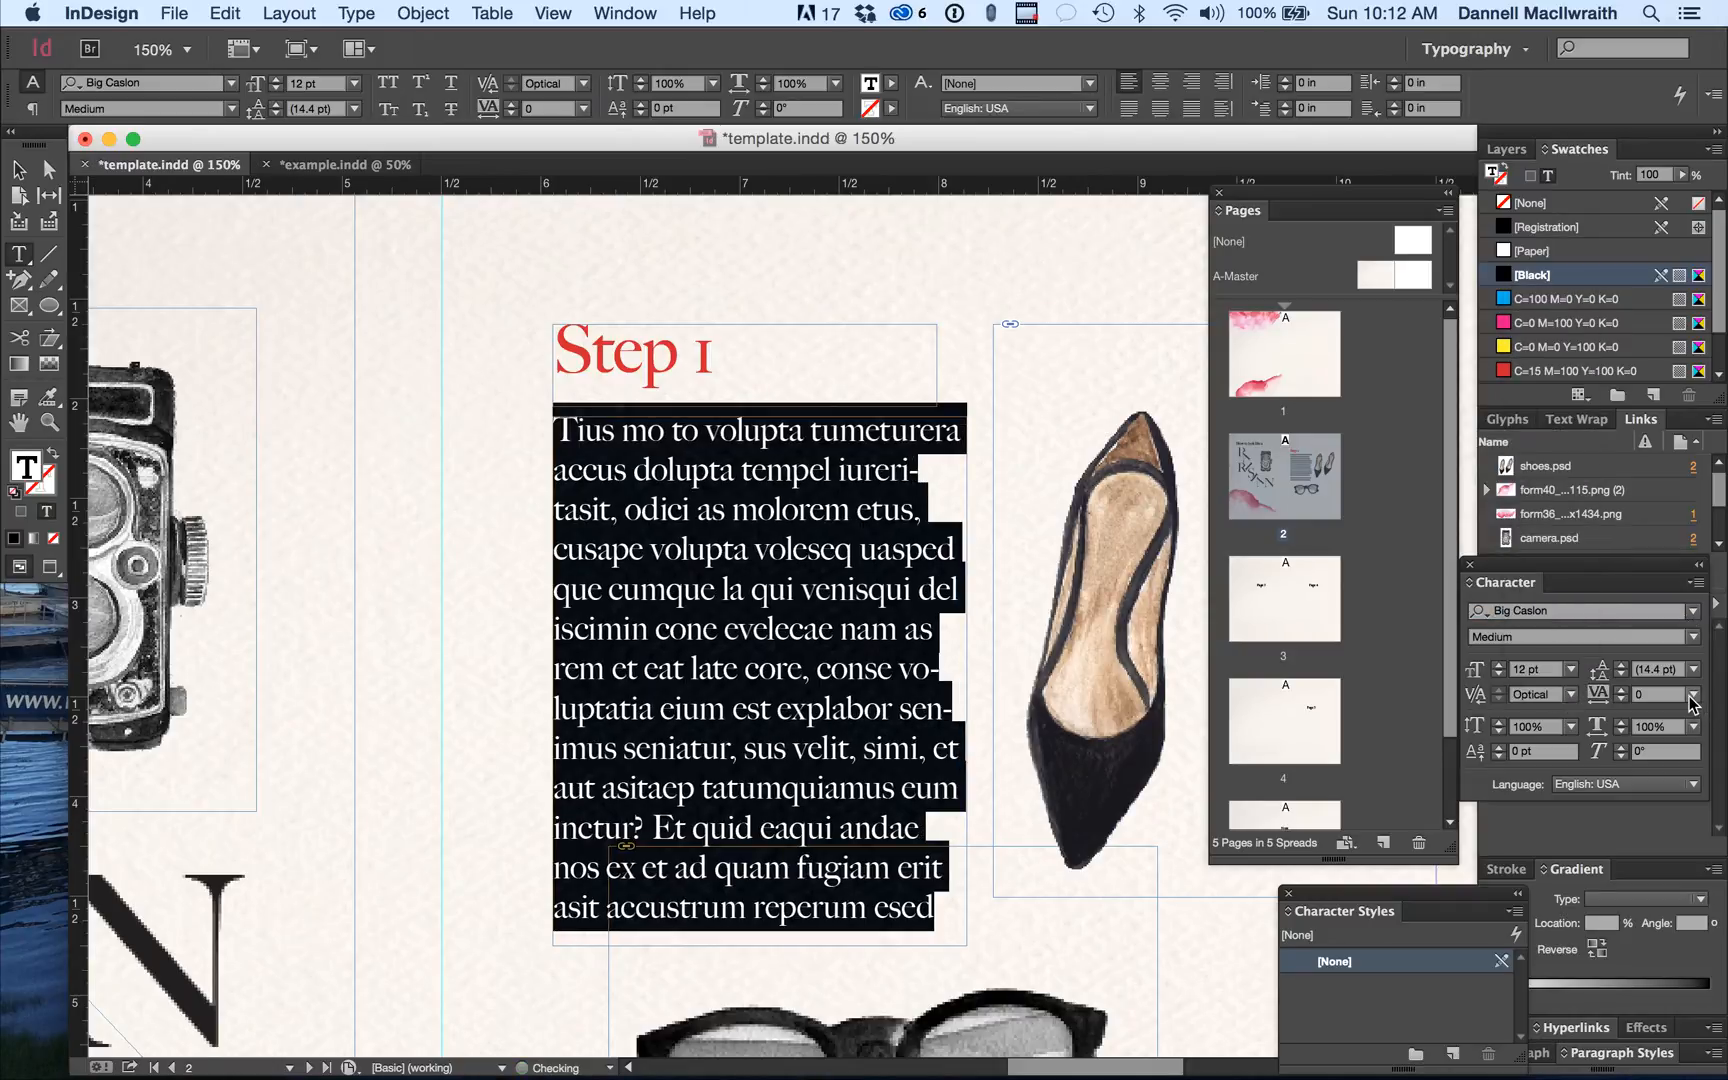
{"action": "left_click", "coordinate": [1693, 694]}
{"action": "left_click", "coordinate": [1680, 922]}
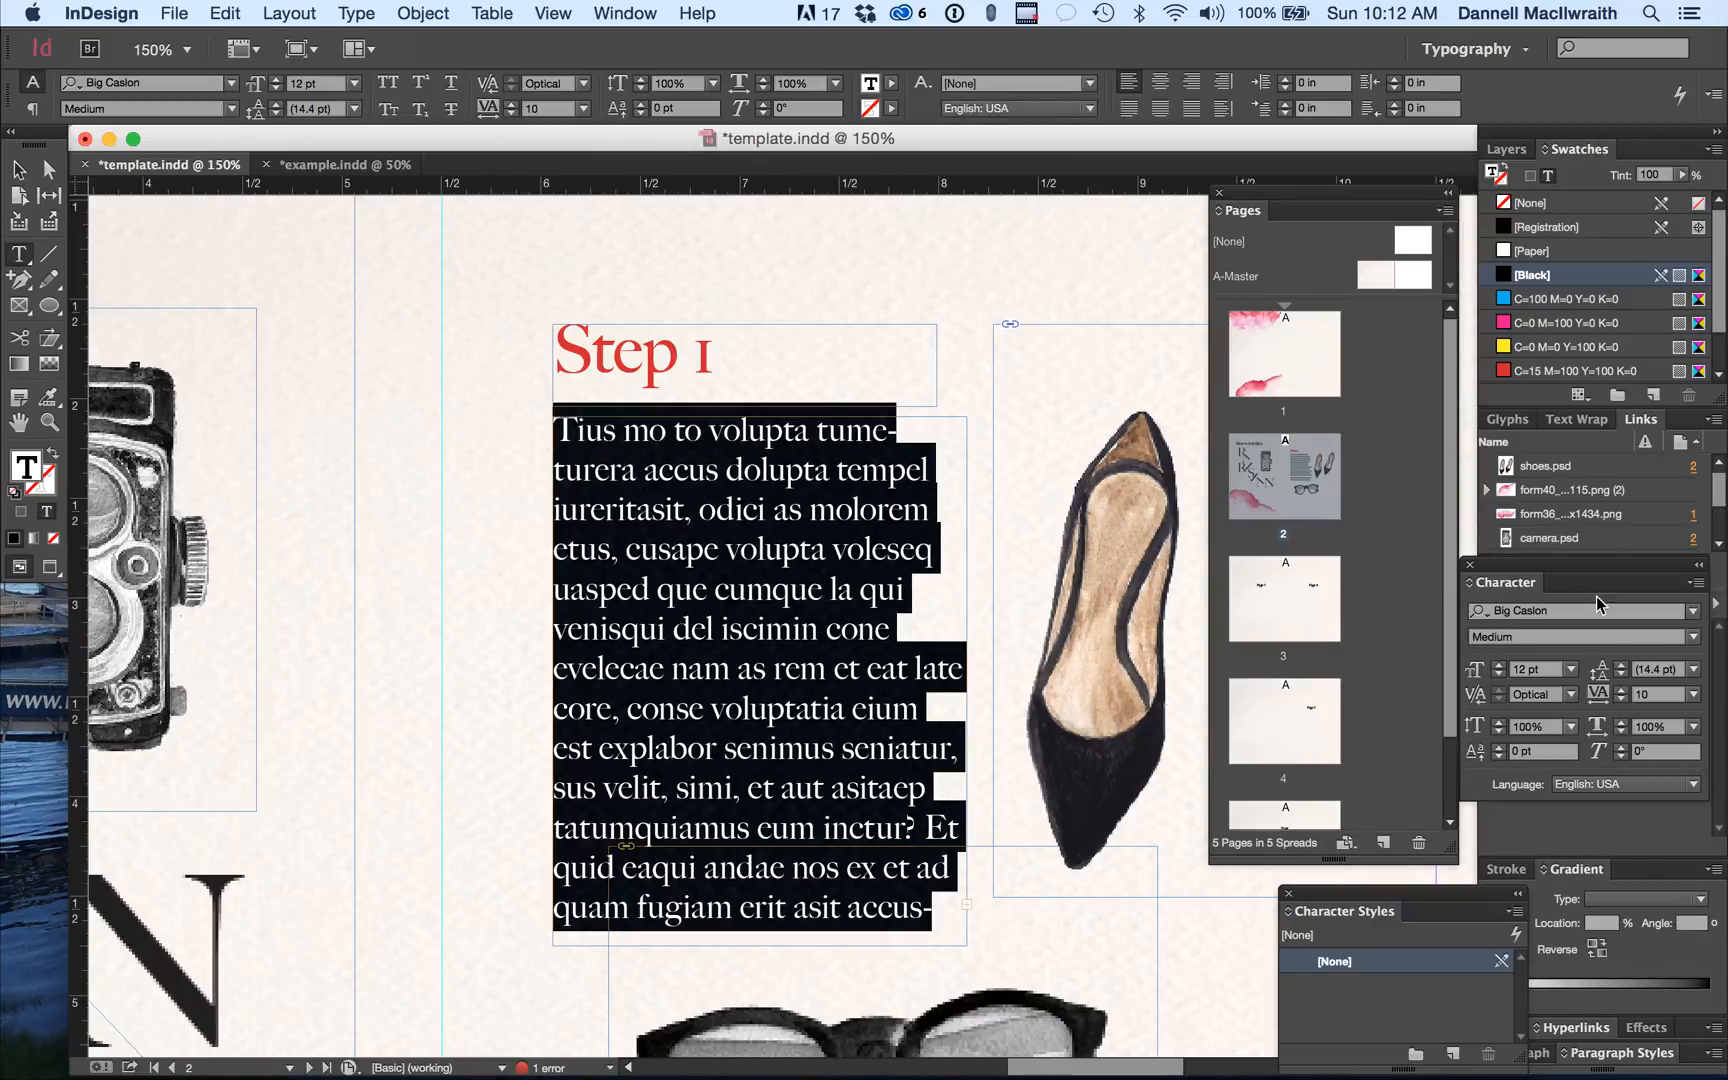
Move the Character panel off the panels it covers and float the Paragraph panel over the page beside the body text.
{"action": "left_click_drag", "start_coordinate": [1597, 571], "coordinate": [1480, 978]}
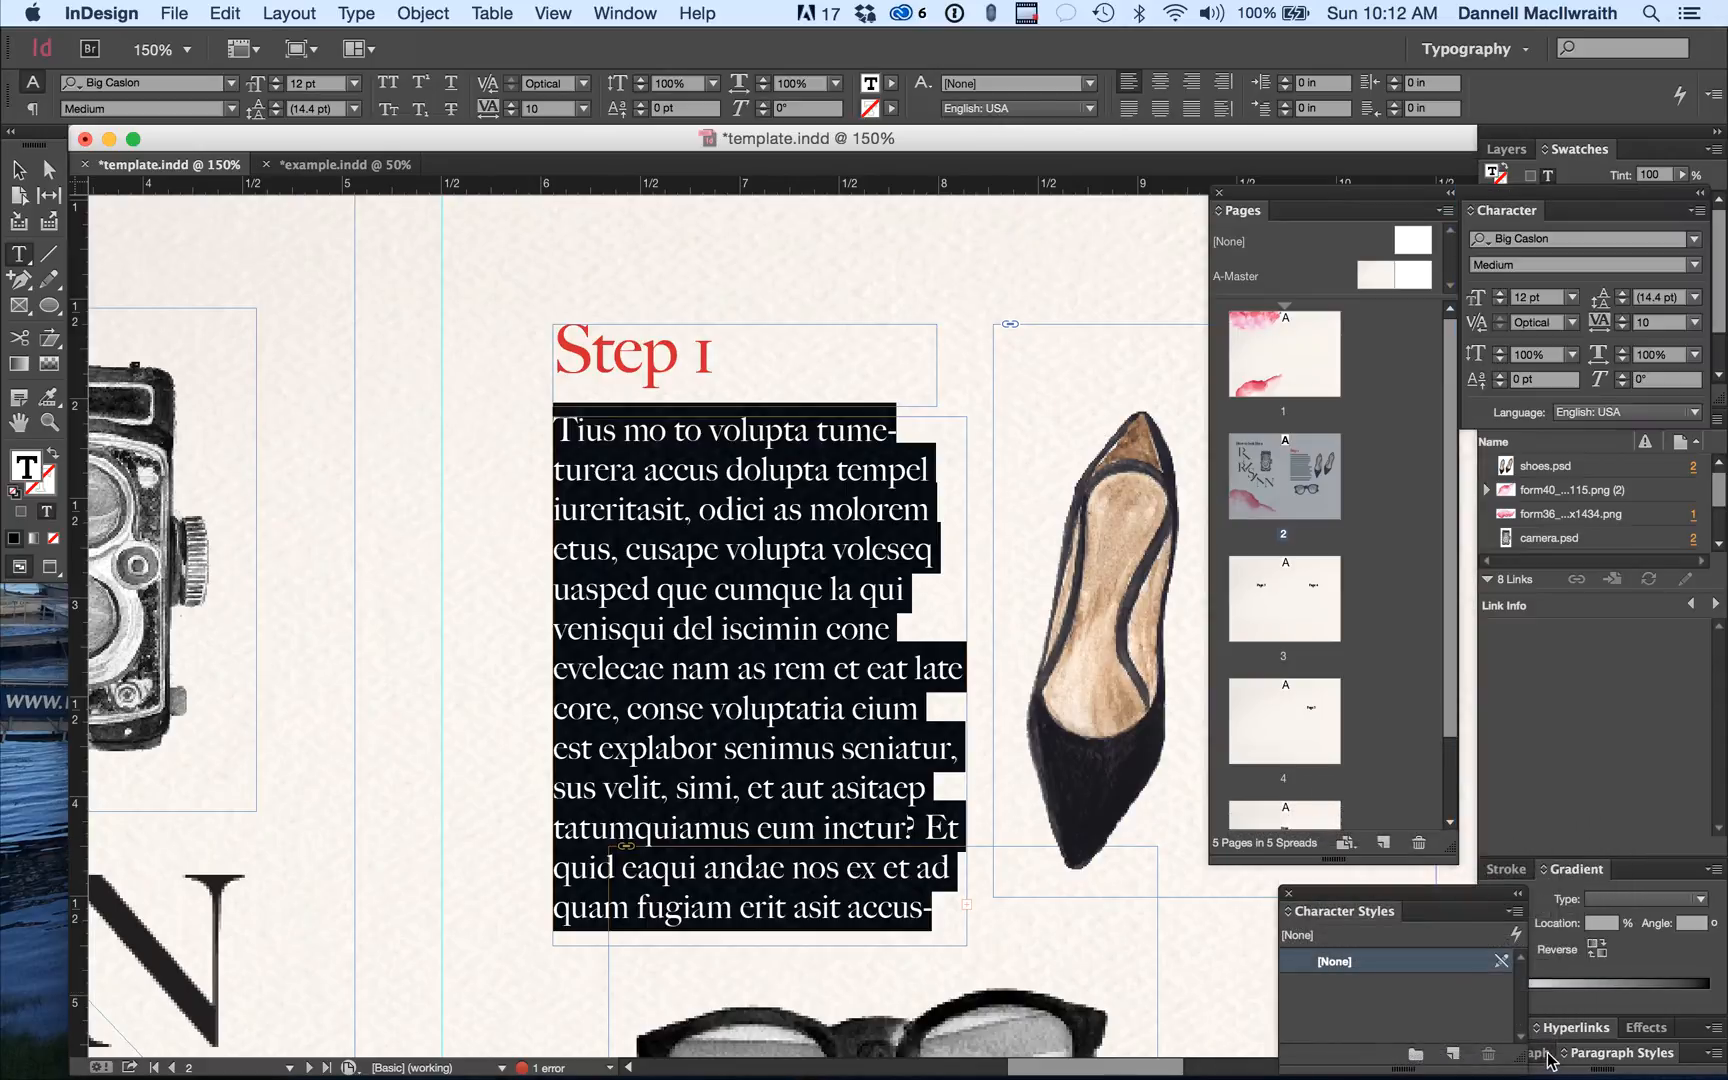
{"action": "left_click_drag", "start_coordinate": [1552, 1065], "coordinate": [1096, 383]}
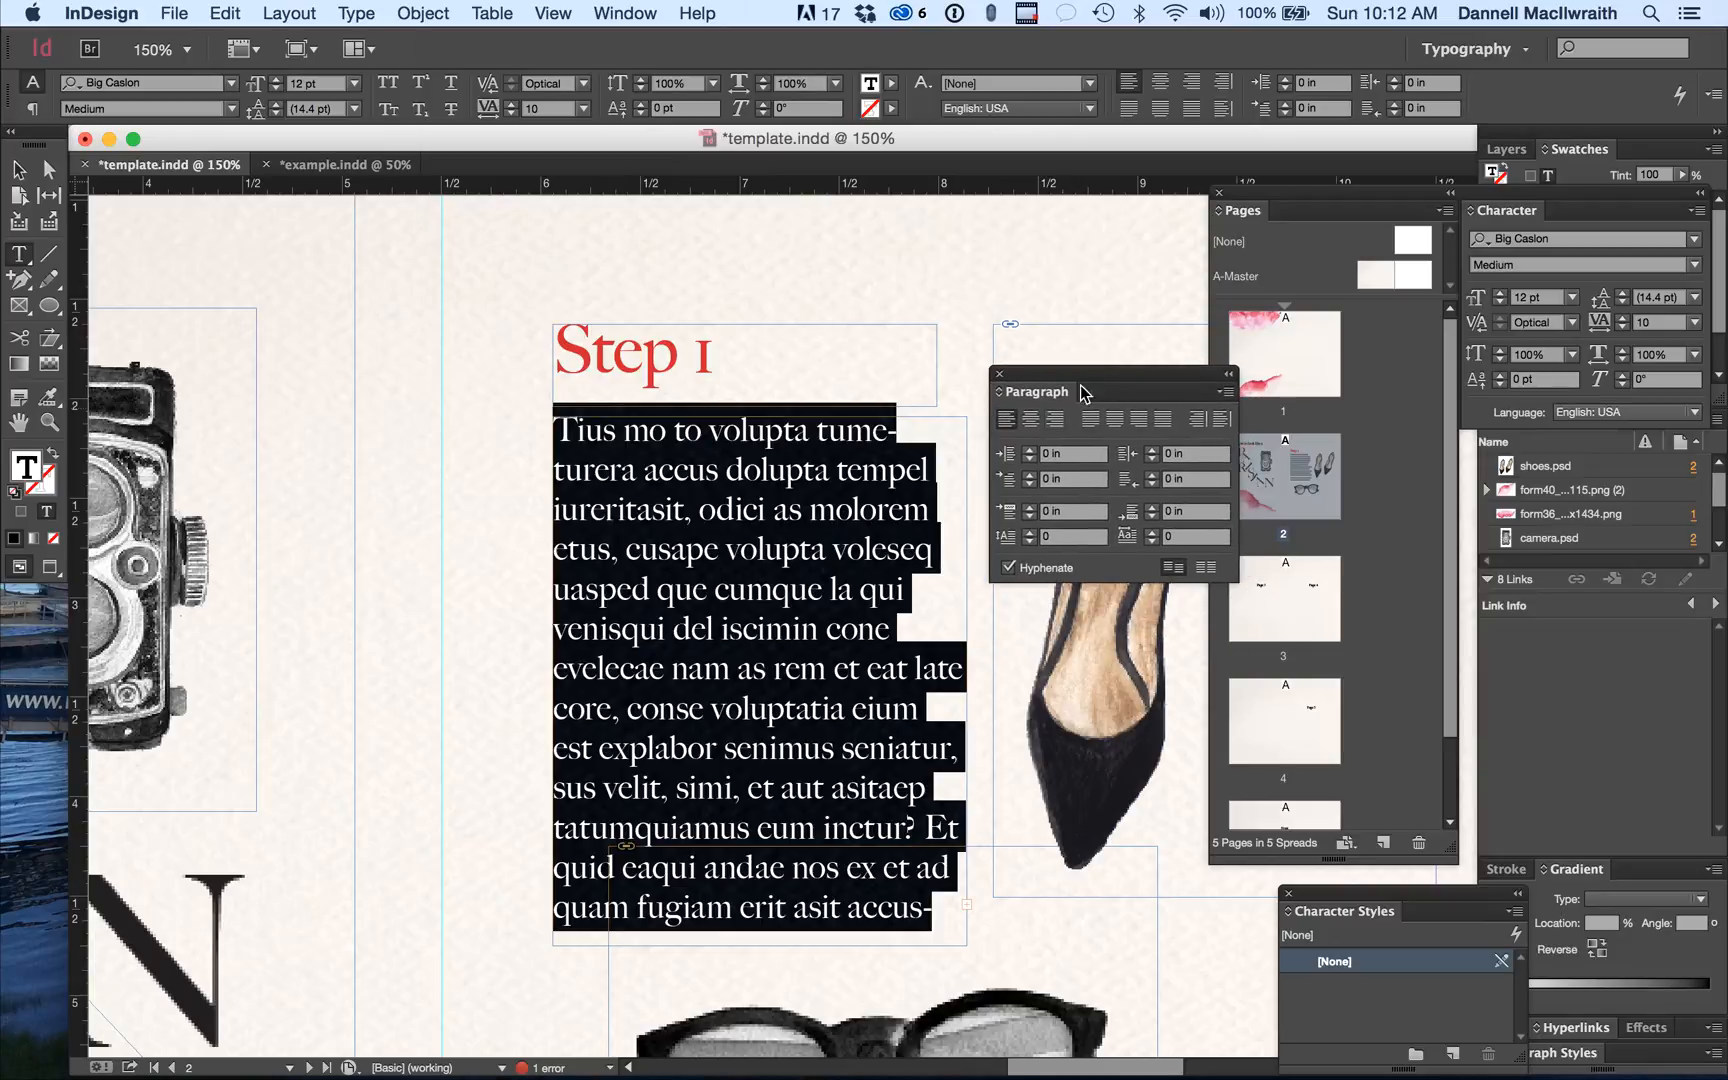
Try centre, right and last-line-left justified alignment on the body text.
{"action": "left_click", "coordinate": [1030, 420]}
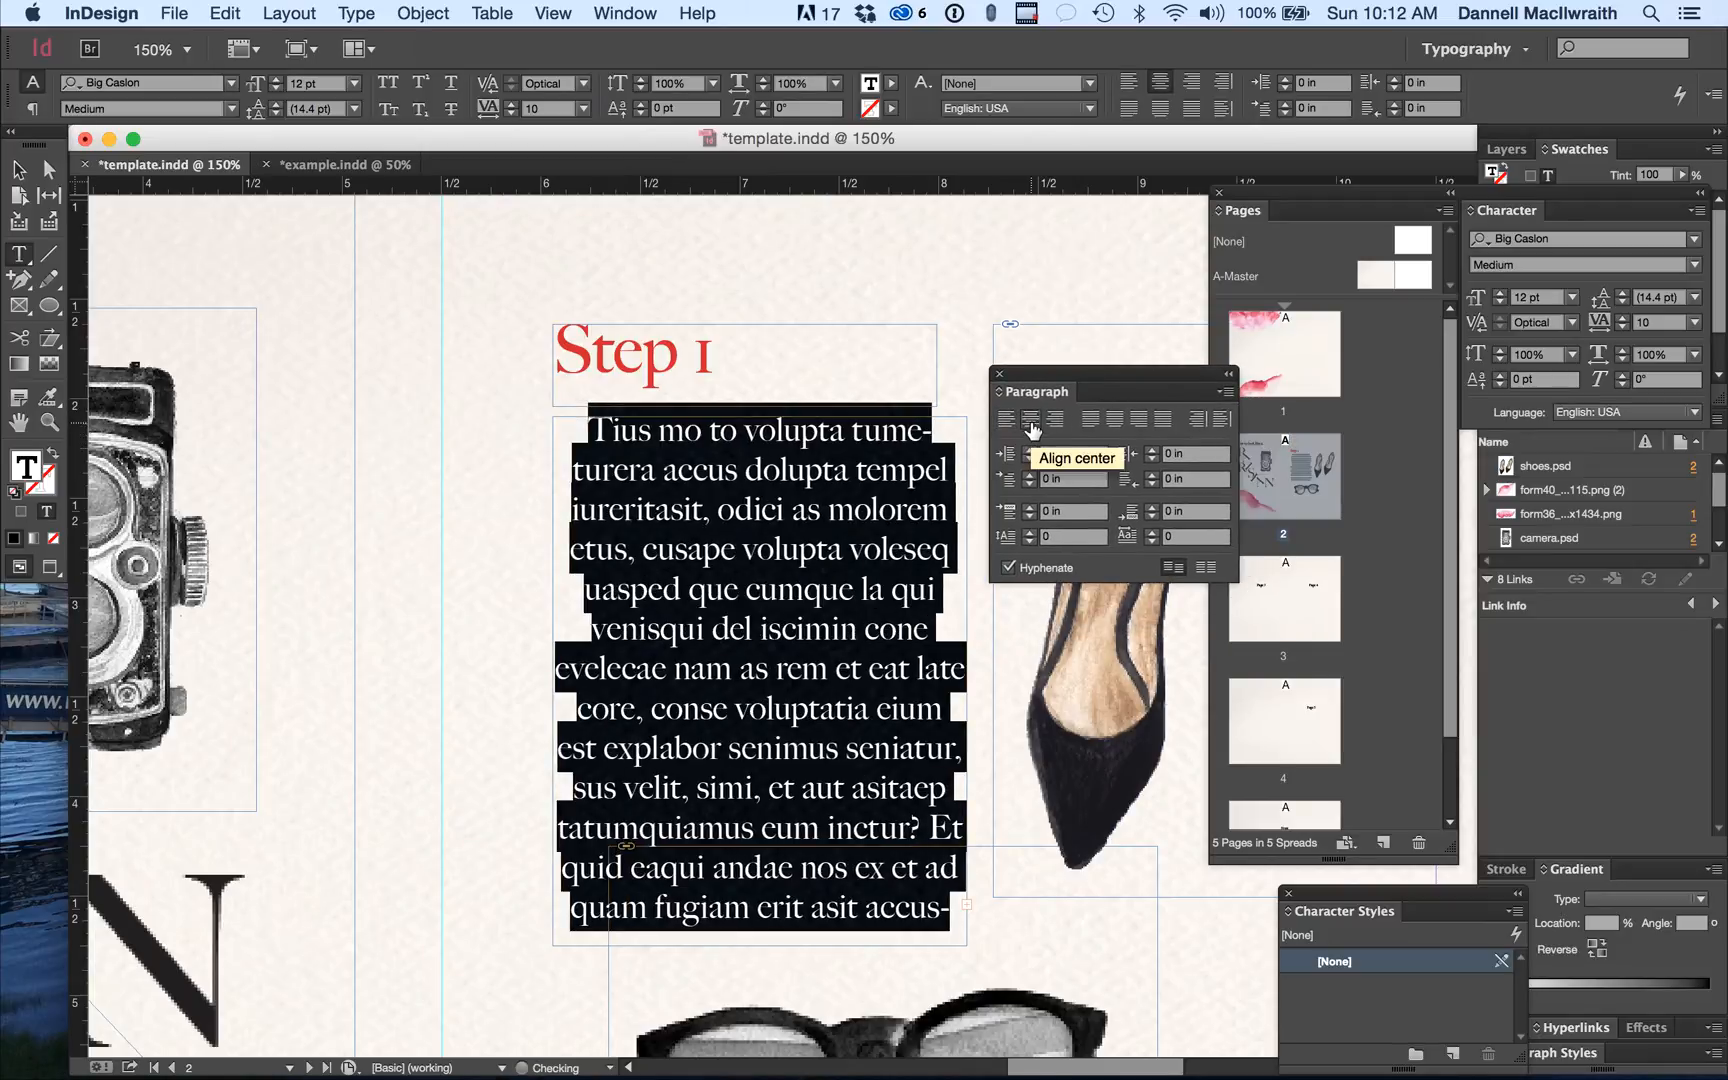
{"action": "left_click", "coordinate": [1056, 423]}
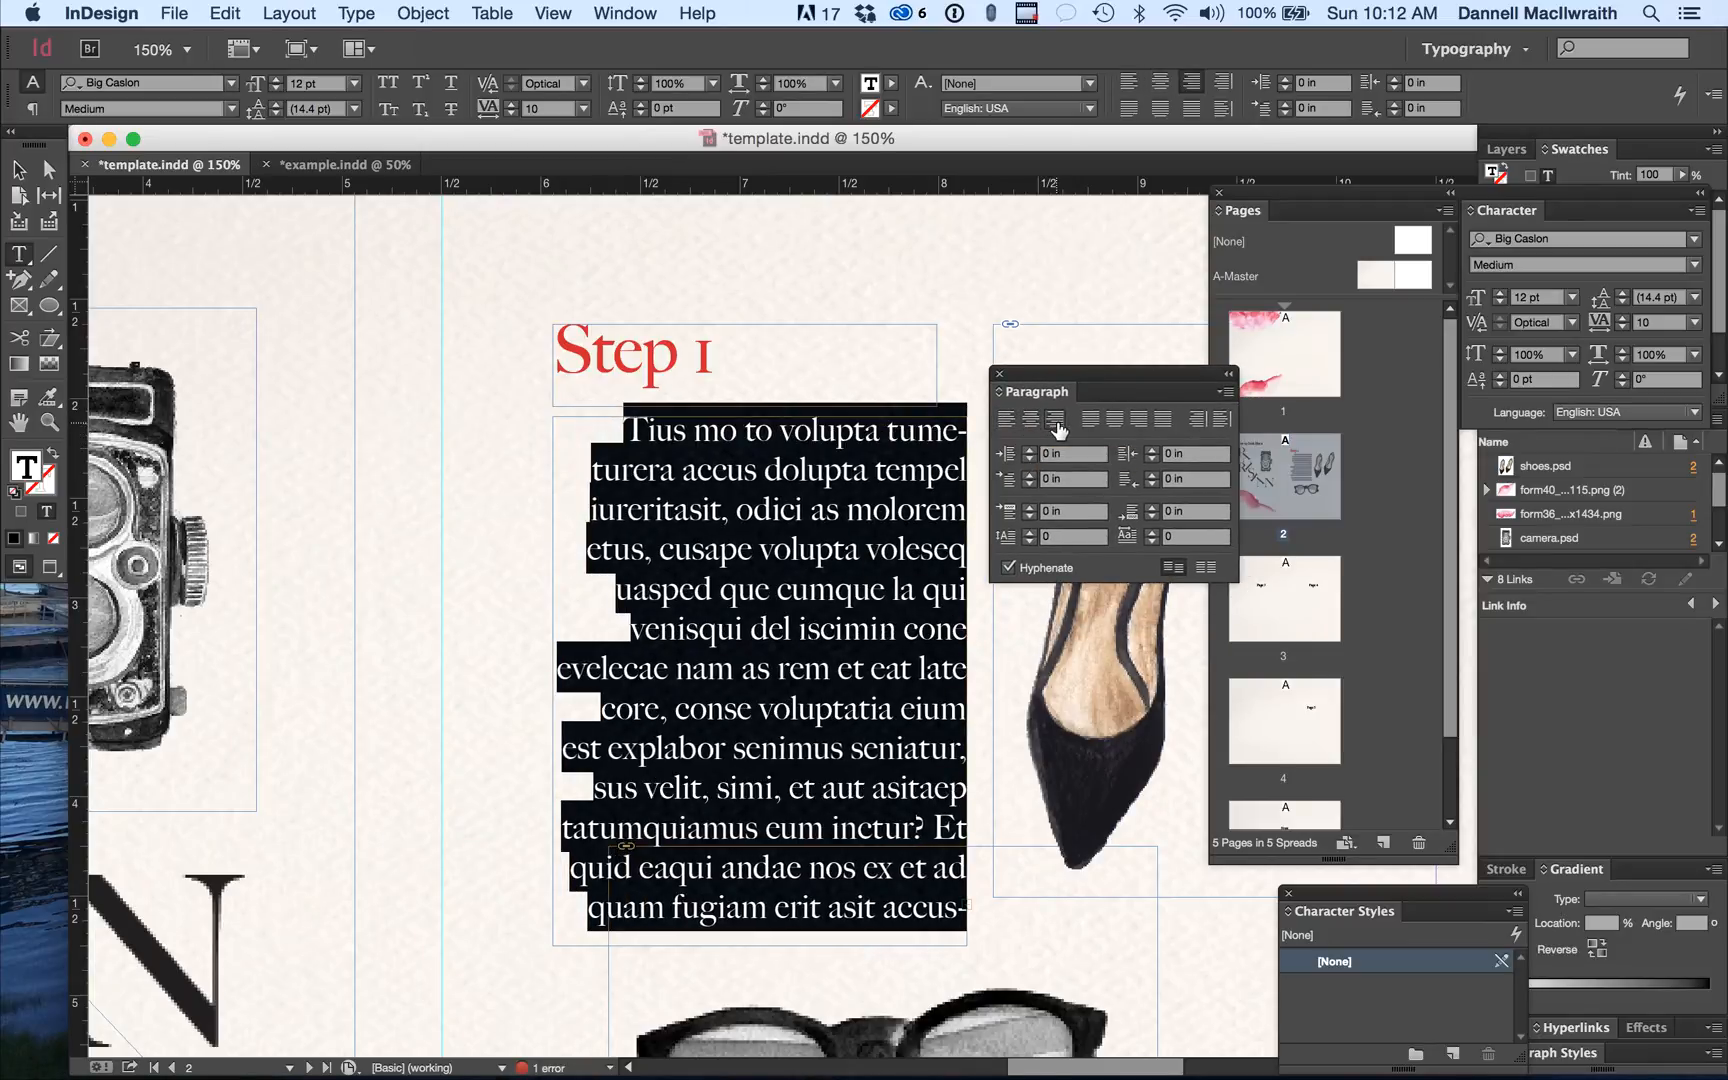
{"action": "left_click", "coordinate": [1092, 422]}
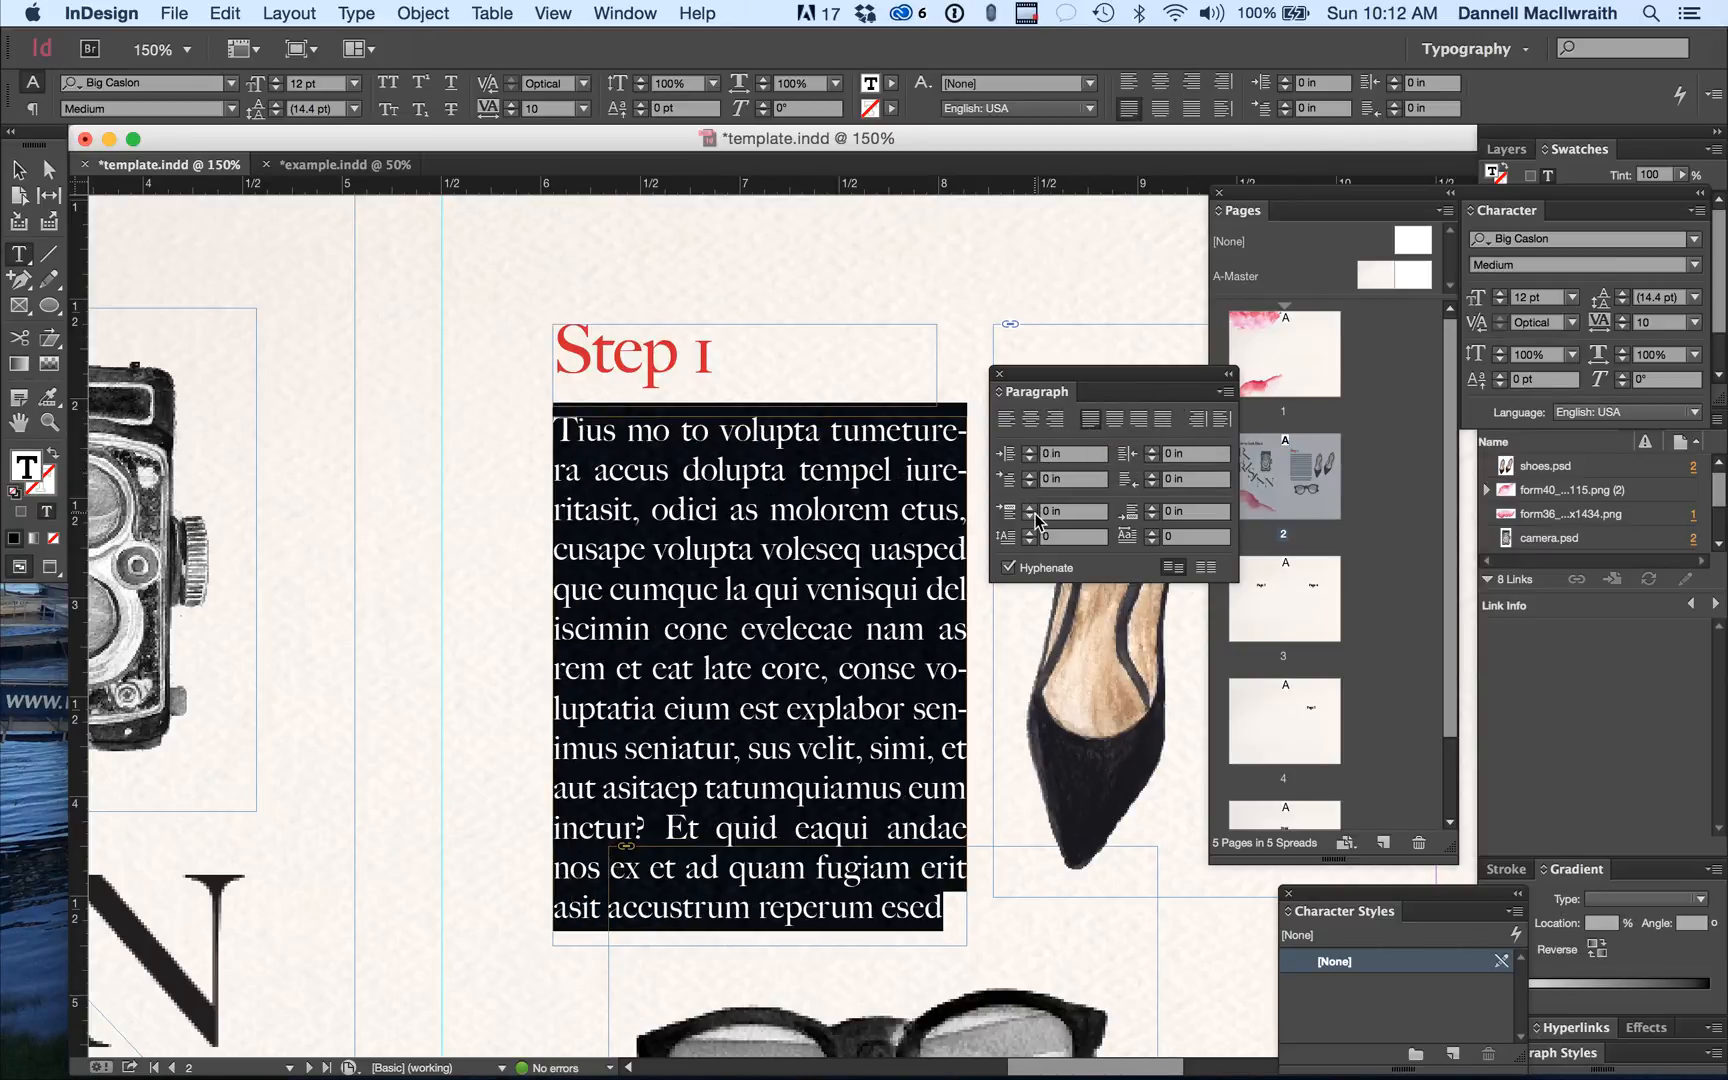
Turn off hyphenation for the body text, align it left, and move the Paragraph panel off the page.
{"action": "left_click", "coordinate": [1008, 568]}
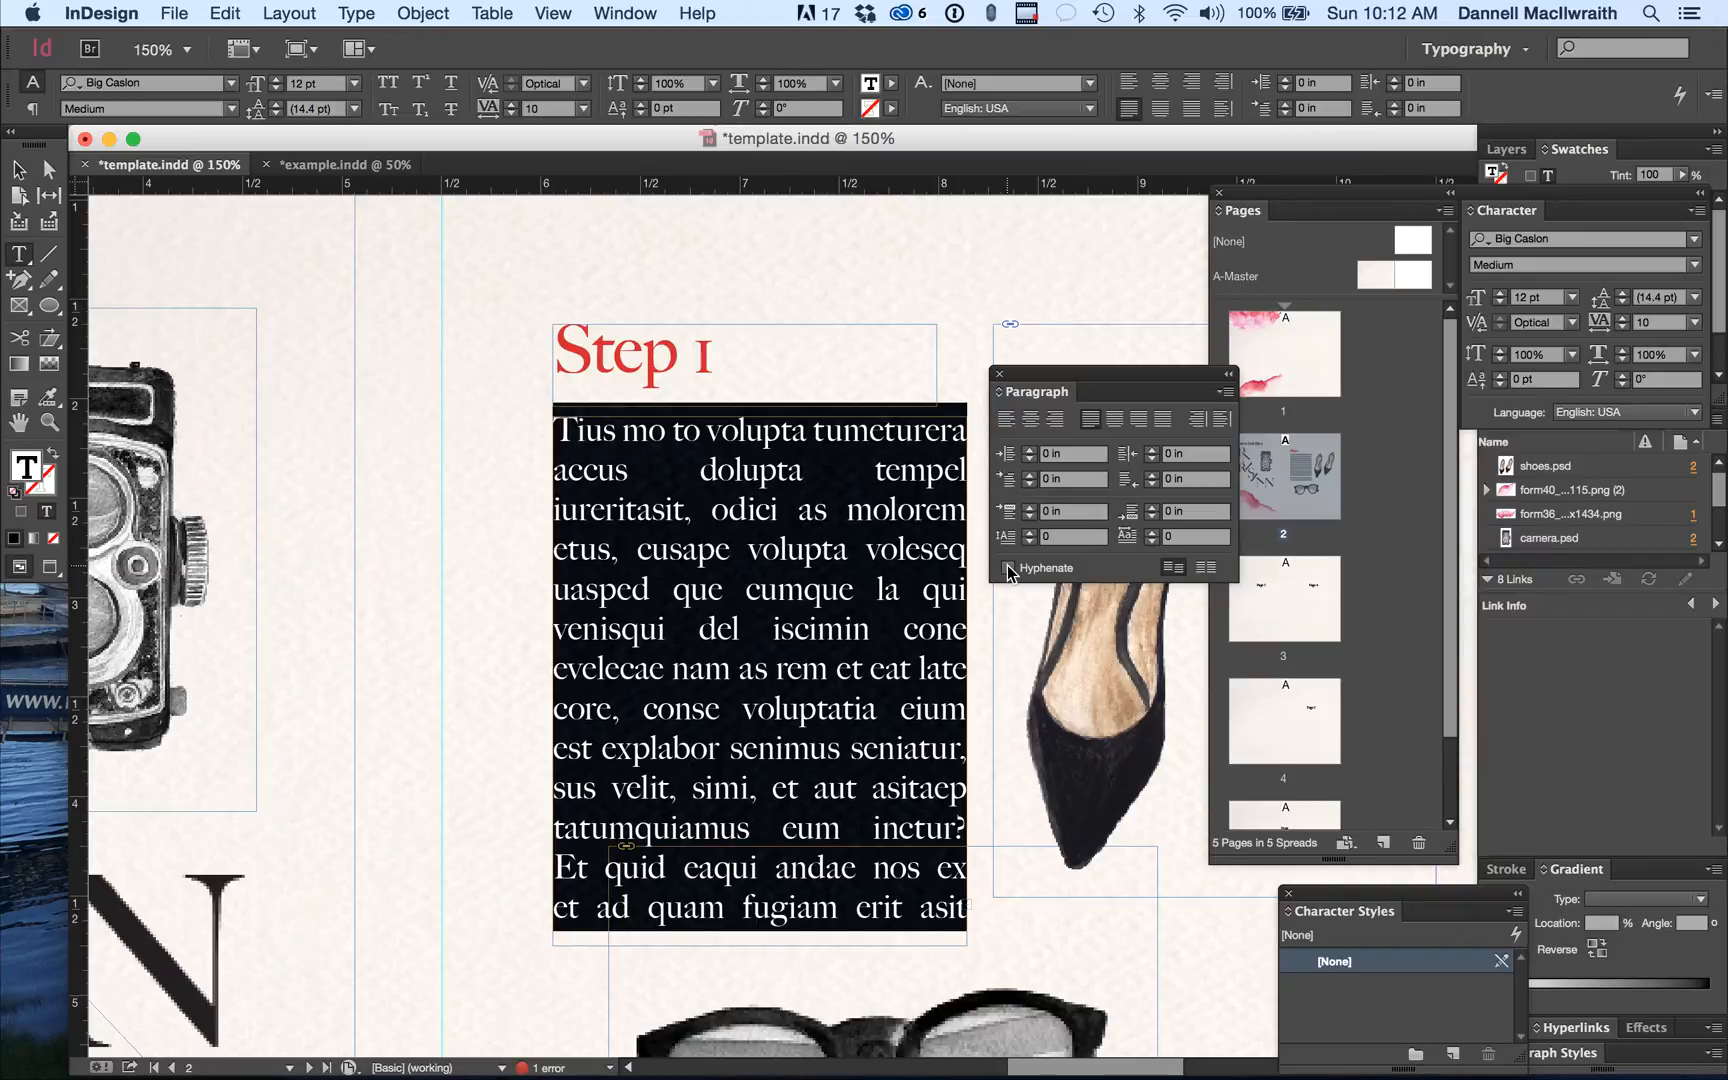
{"action": "left_click", "coordinate": [1008, 421]}
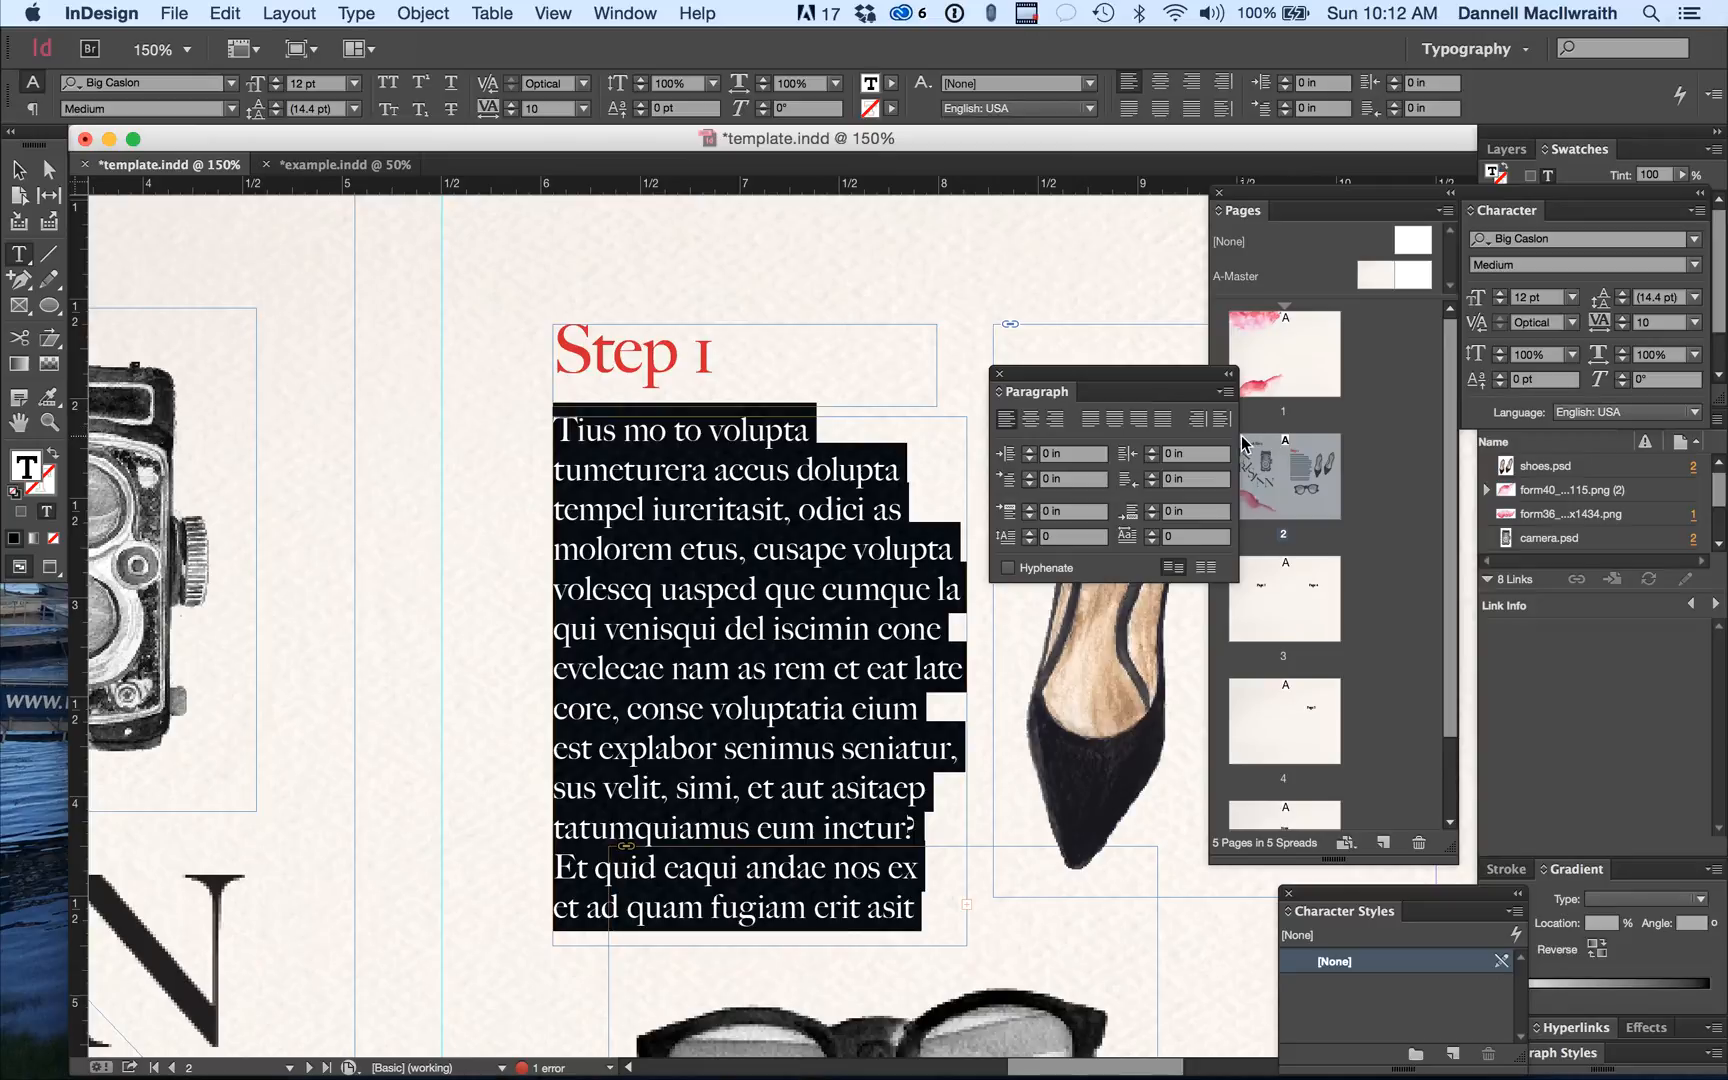
{"action": "left_click_drag", "start_coordinate": [1139, 380], "coordinate": [1690, 768]}
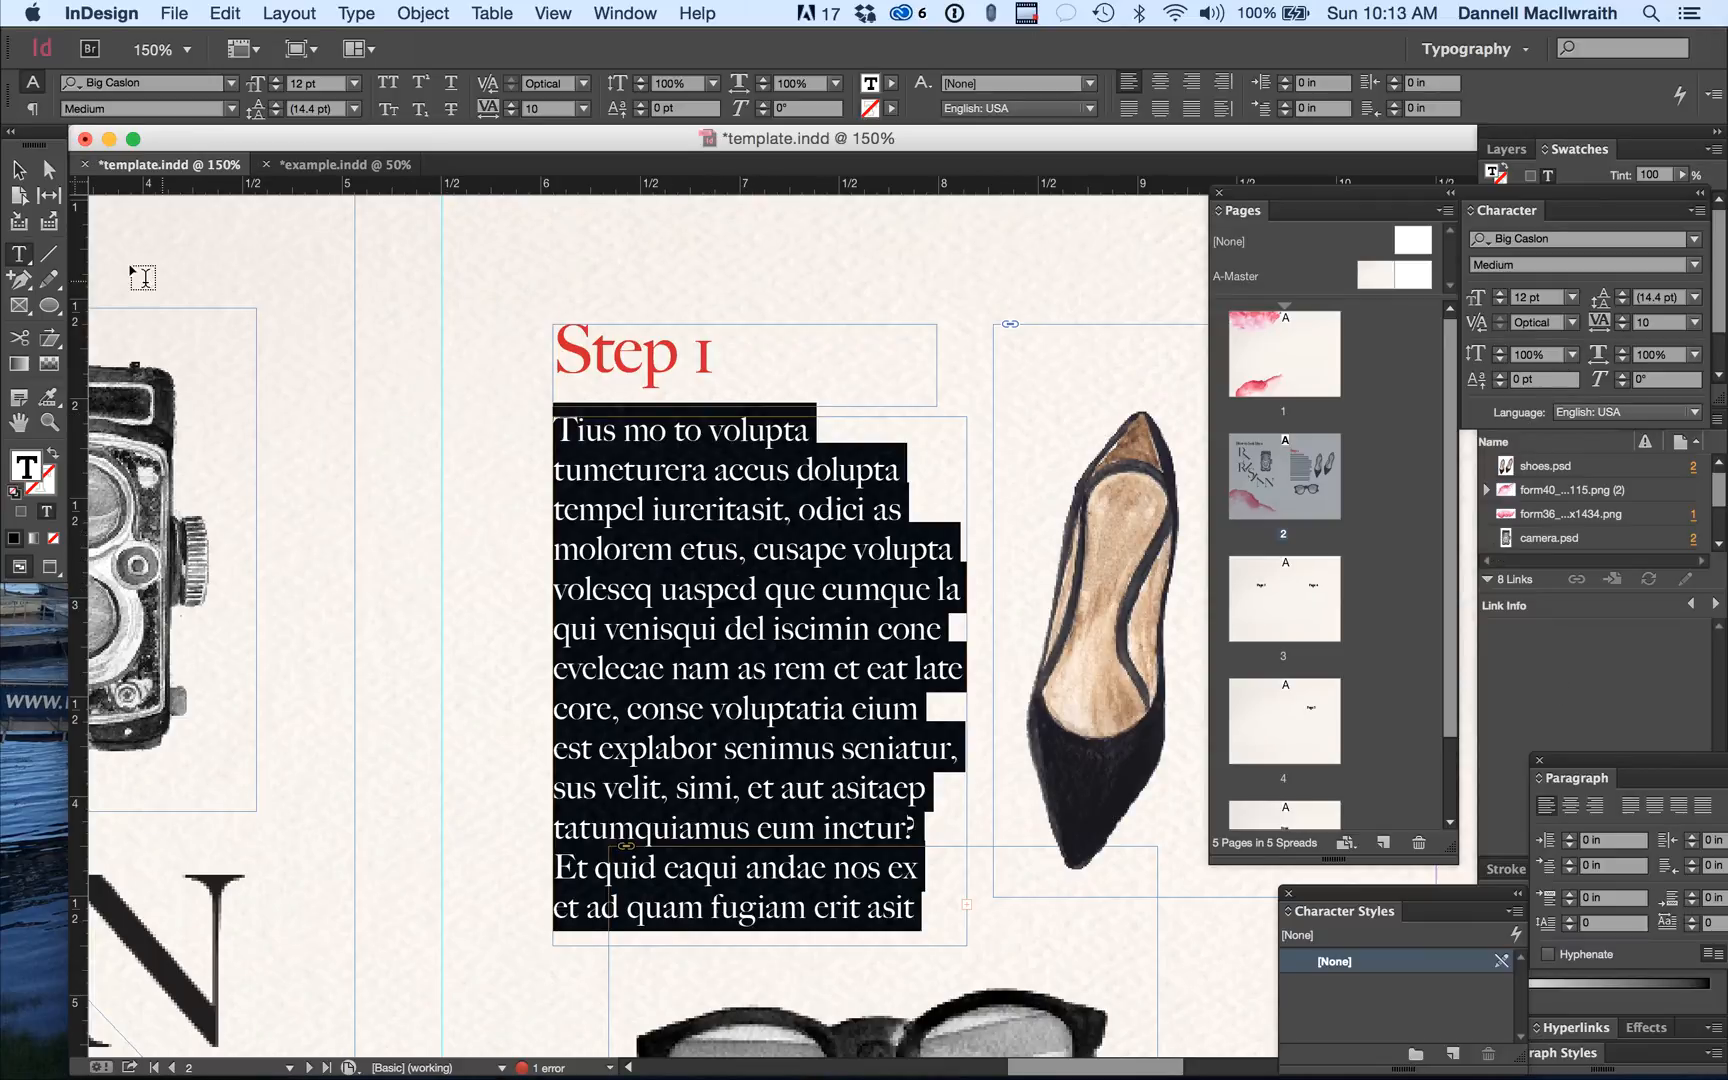
Increase the body text's leading to 17 pt.
{"action": "left_click", "coordinate": [1622, 294]}
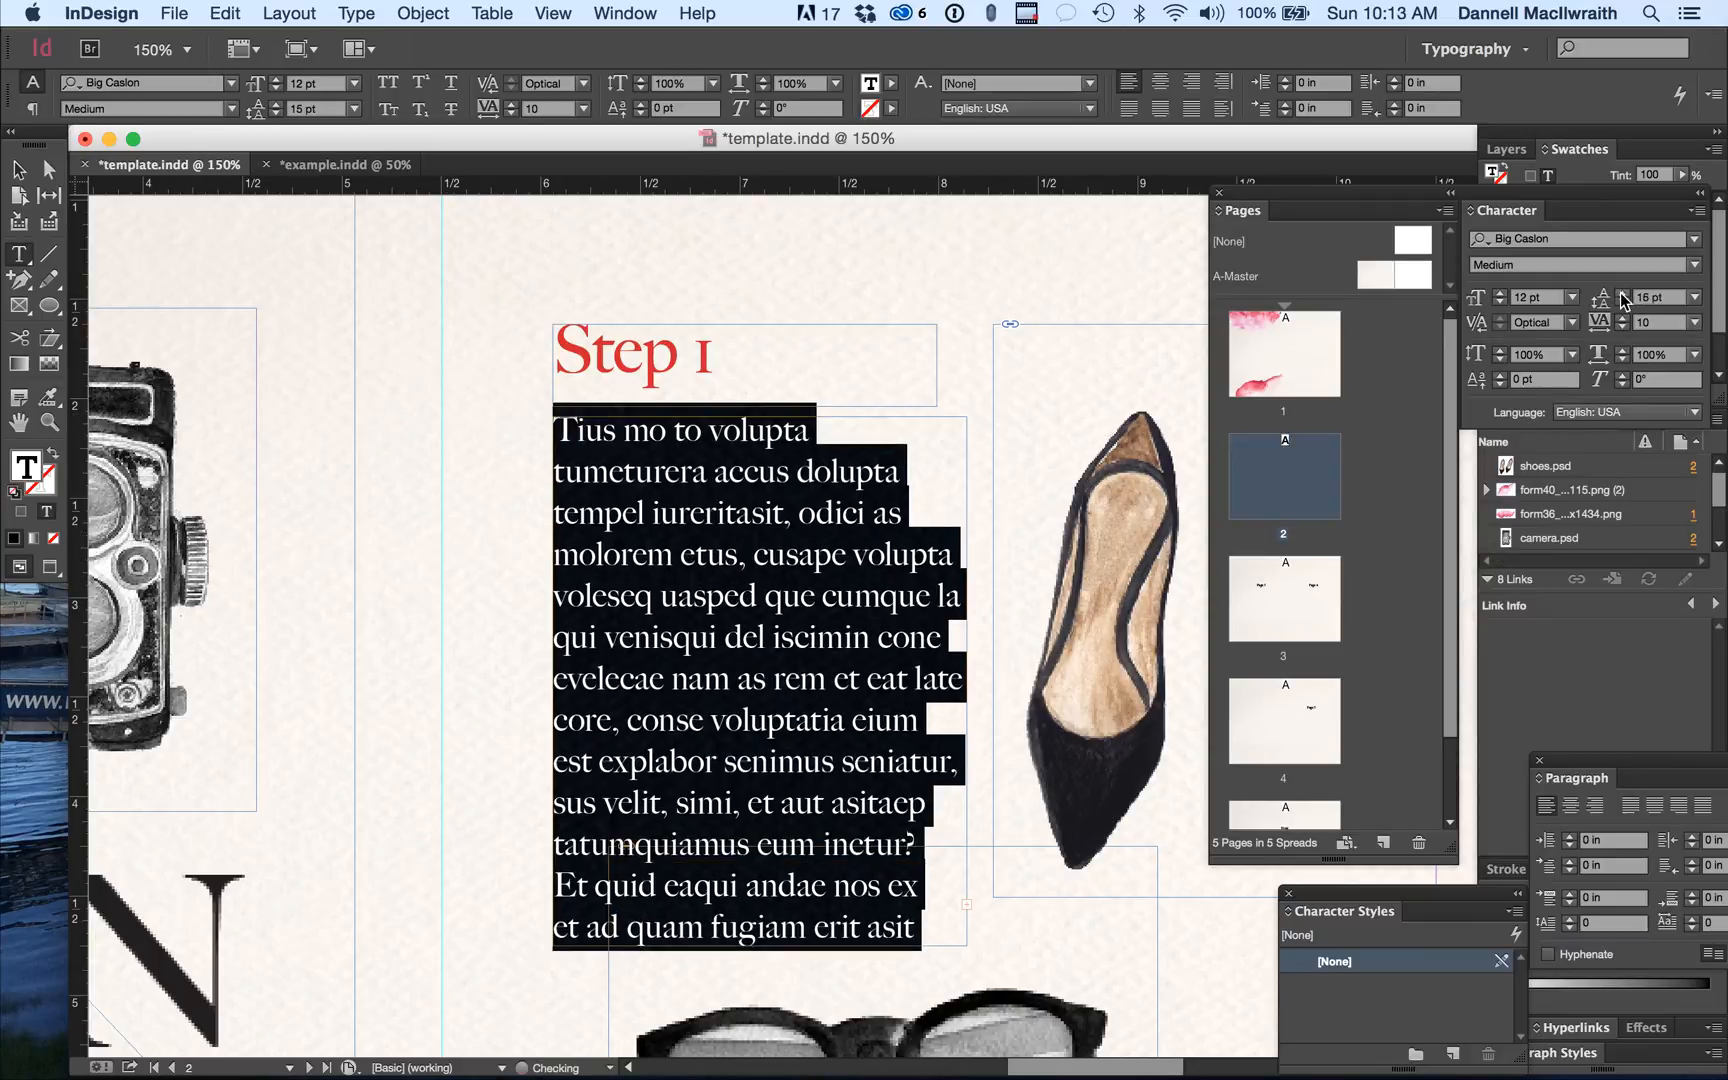
{"action": "left_click", "coordinate": [1622, 294]}
{"action": "left_click", "coordinate": [1622, 294]}
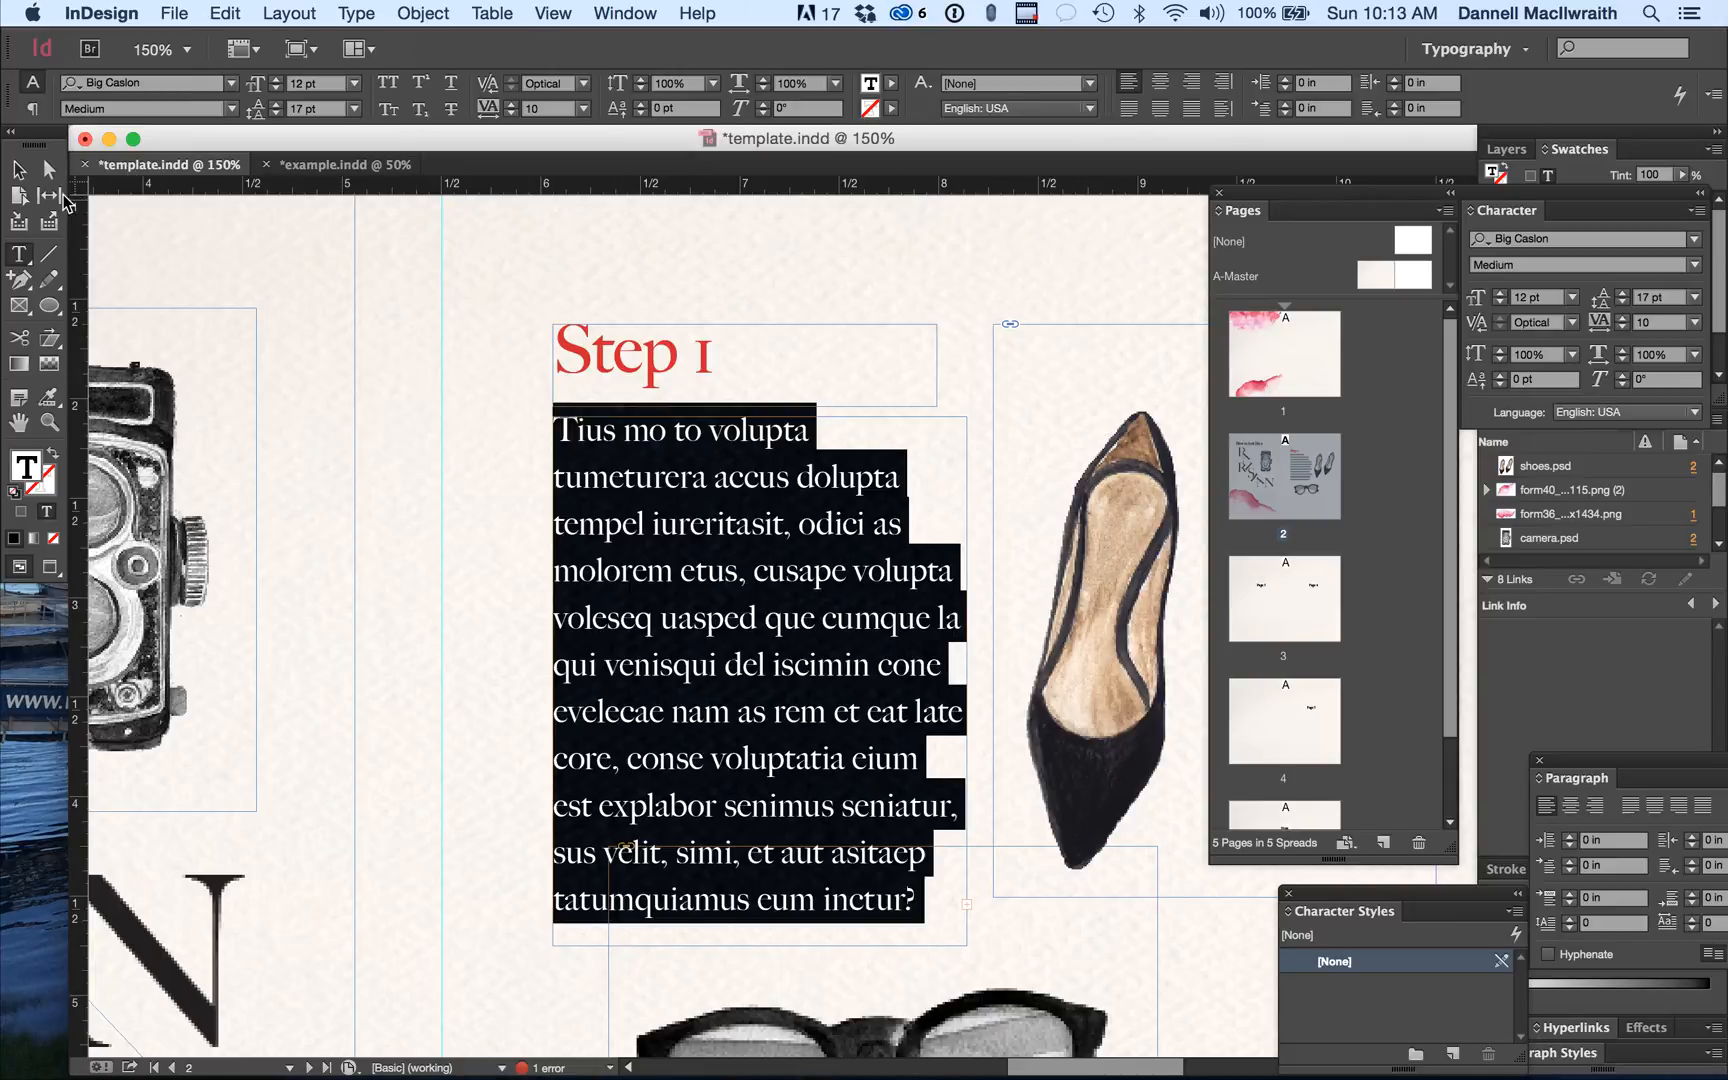
Show page 2 in Preview mode at 75% zoom and float the Character Styles panel over the page.
{"action": "left_click", "coordinate": [19, 195]}
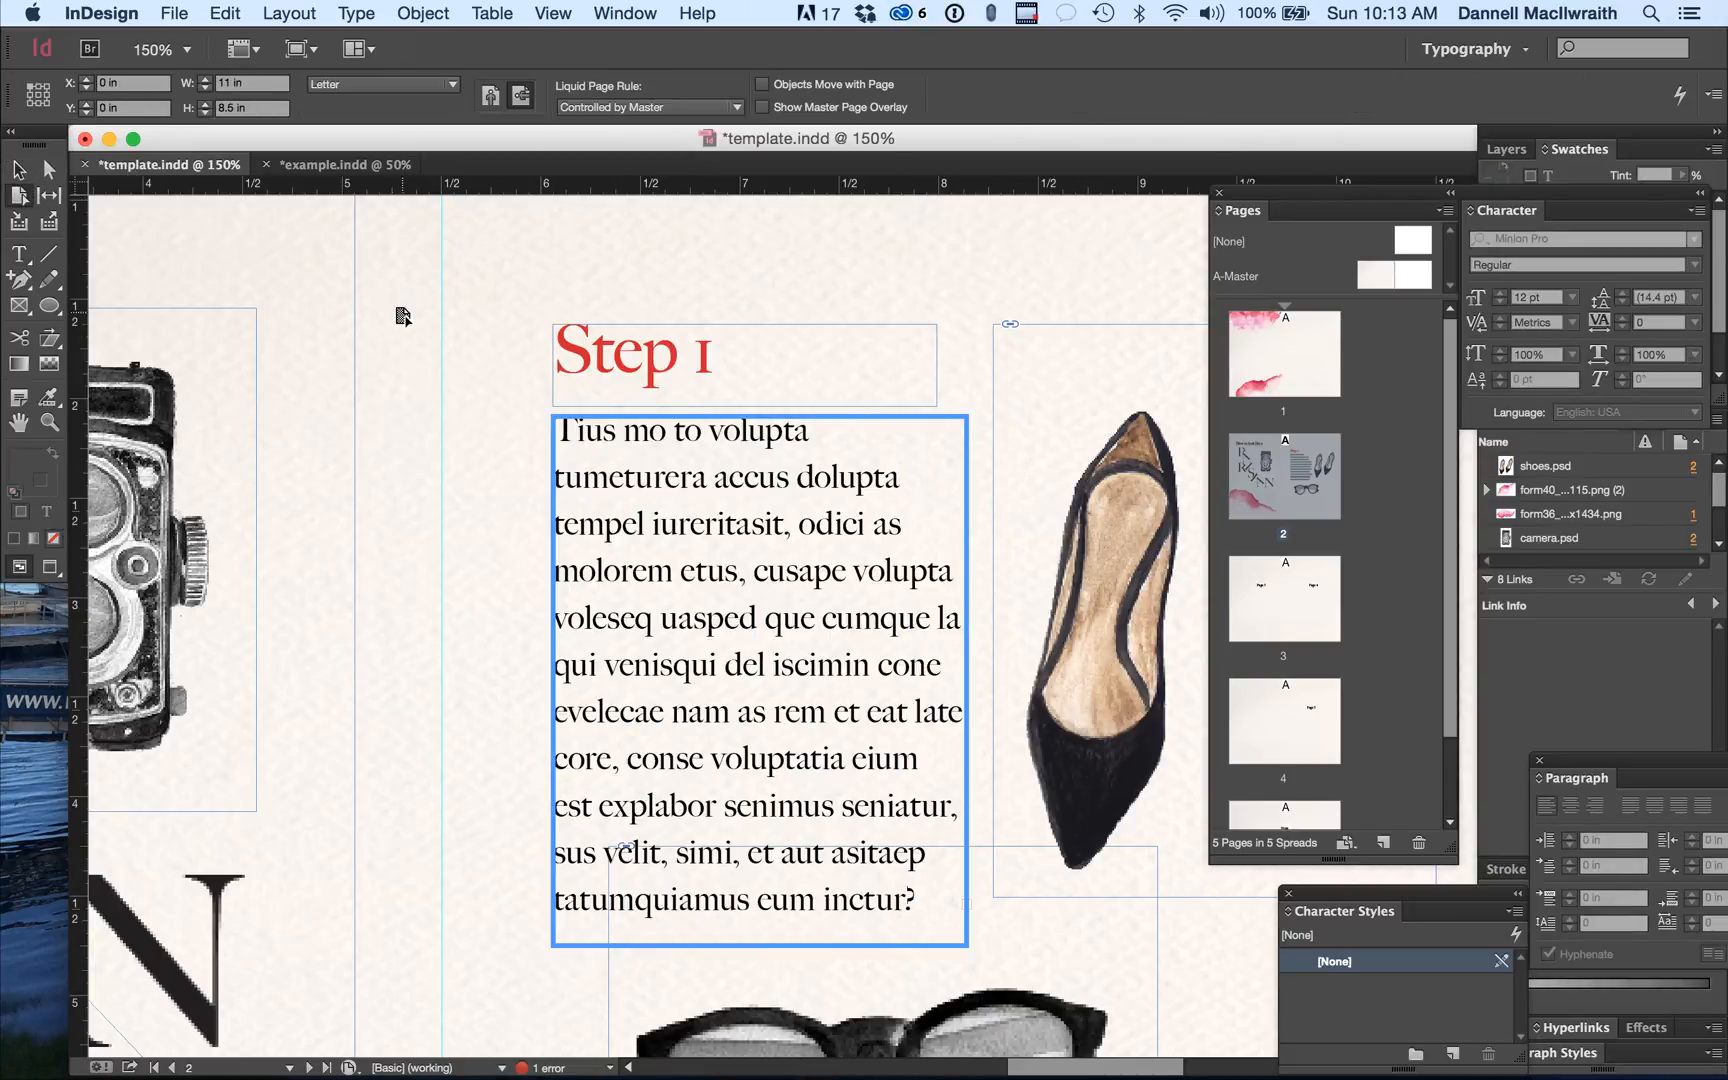
{"action": "left_click", "coordinate": [50, 568]}
{"action": "key", "text": "super+1"}
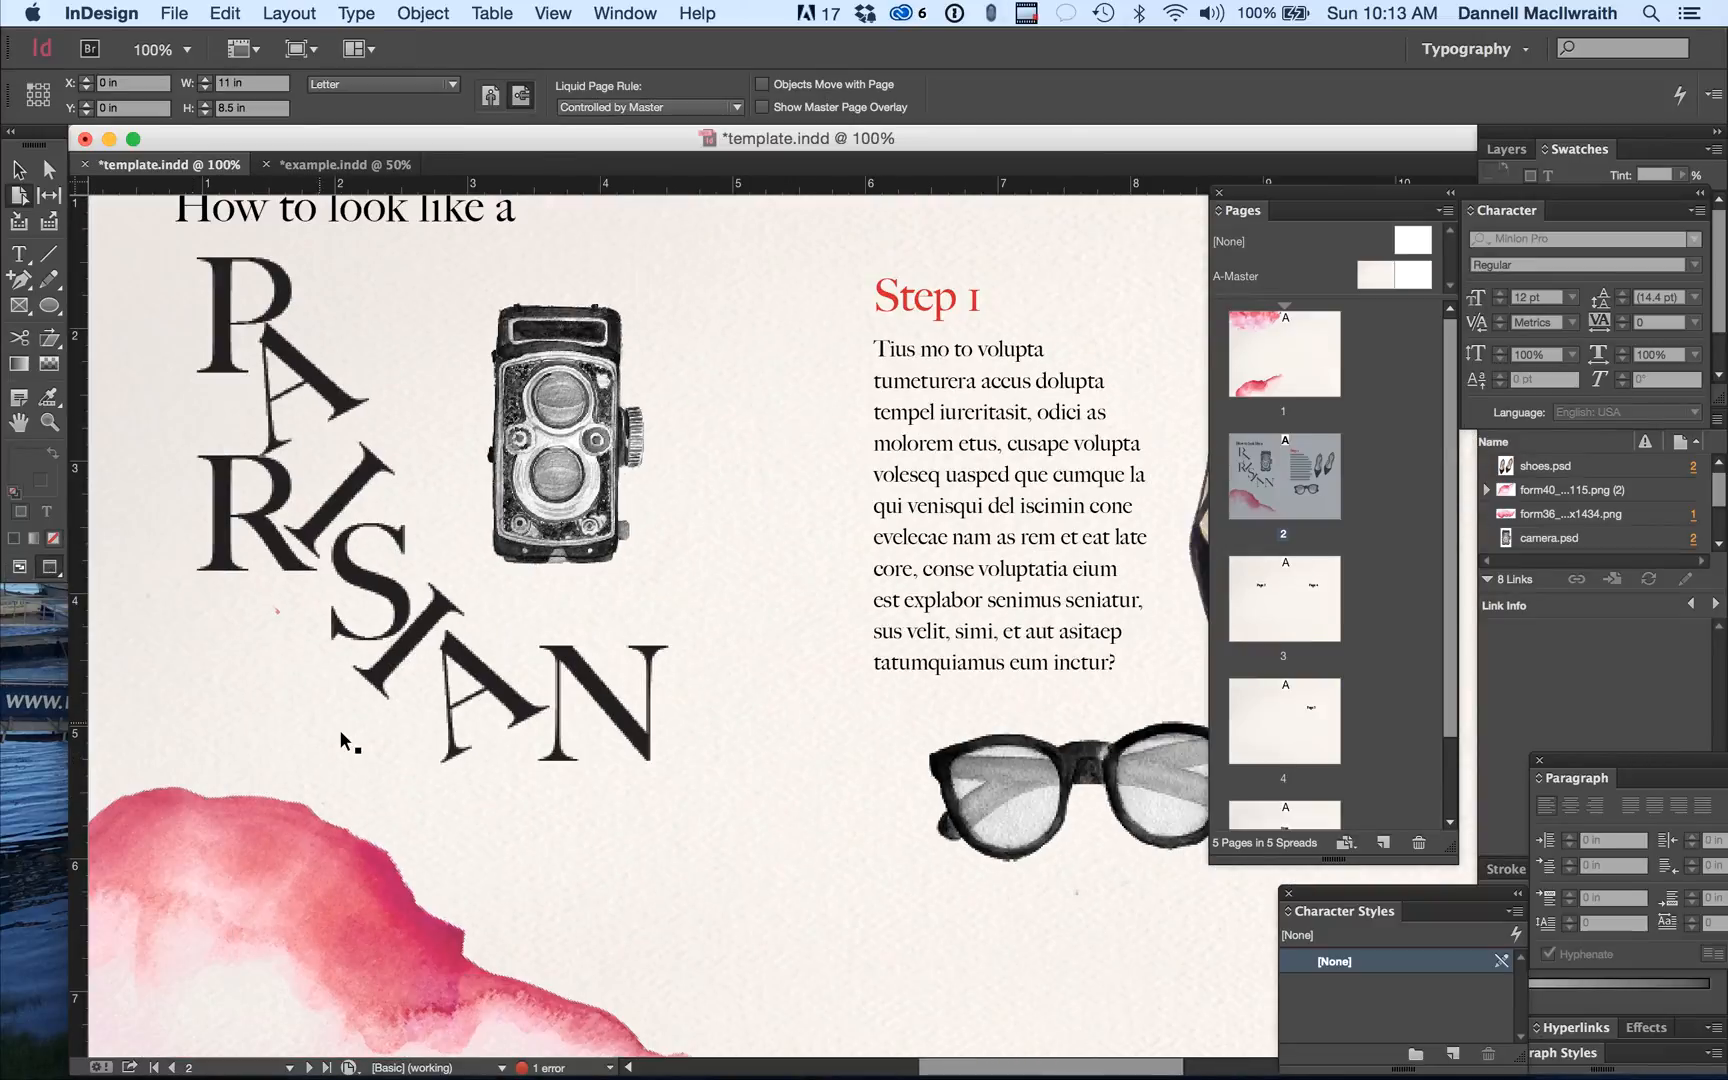
{"action": "key", "text": "super+minus"}
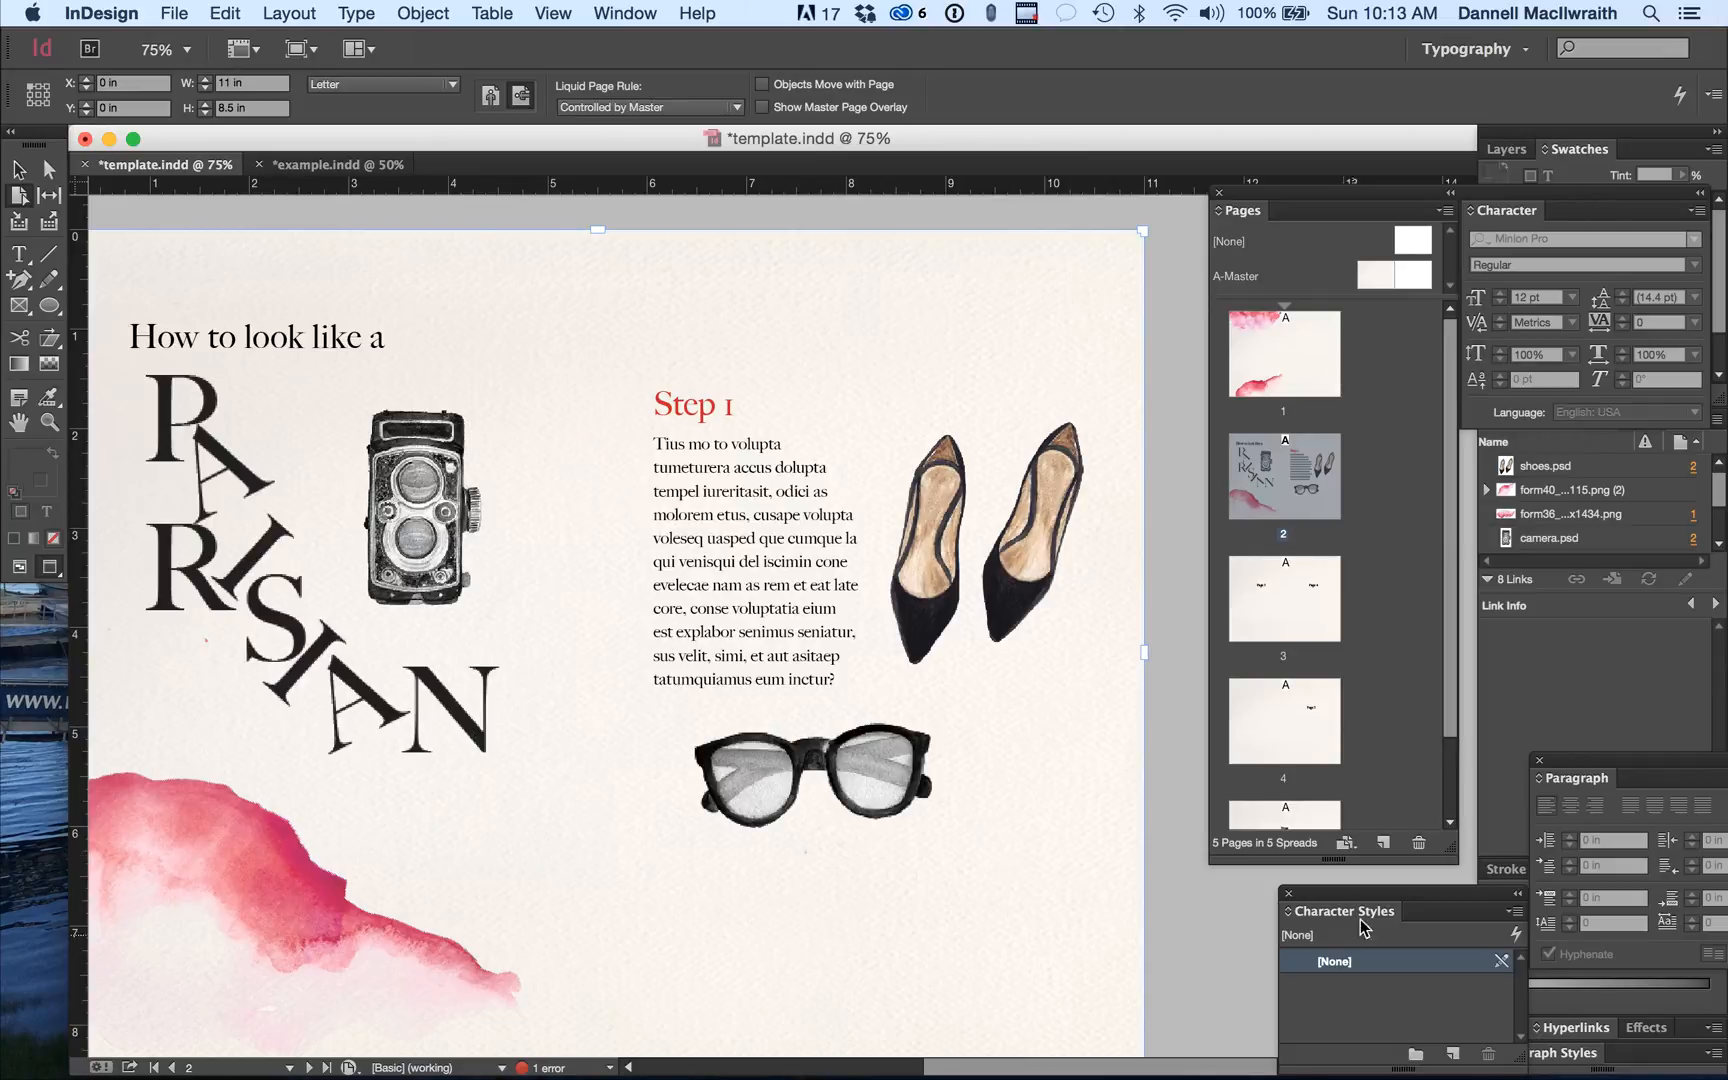
{"action": "left_click_drag", "start_coordinate": [1348, 907], "coordinate": [1058, 679]}
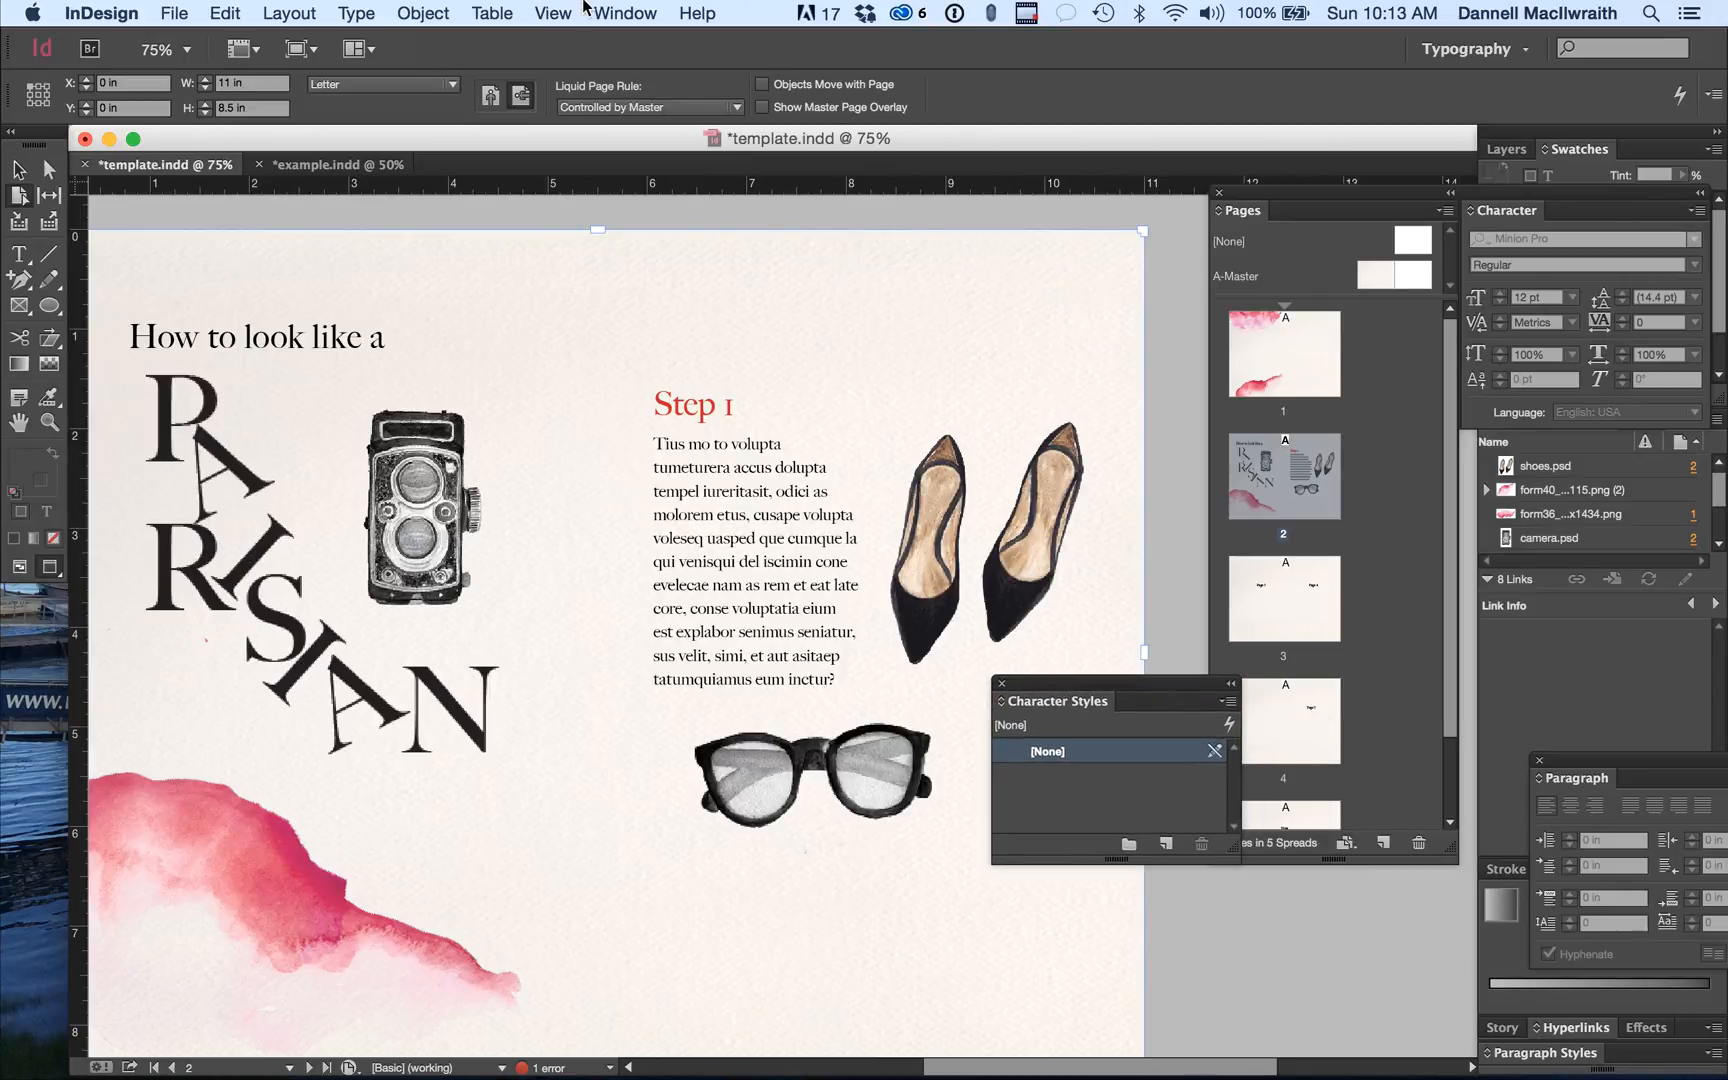
{"action": "left_click", "coordinate": [615, 8]}
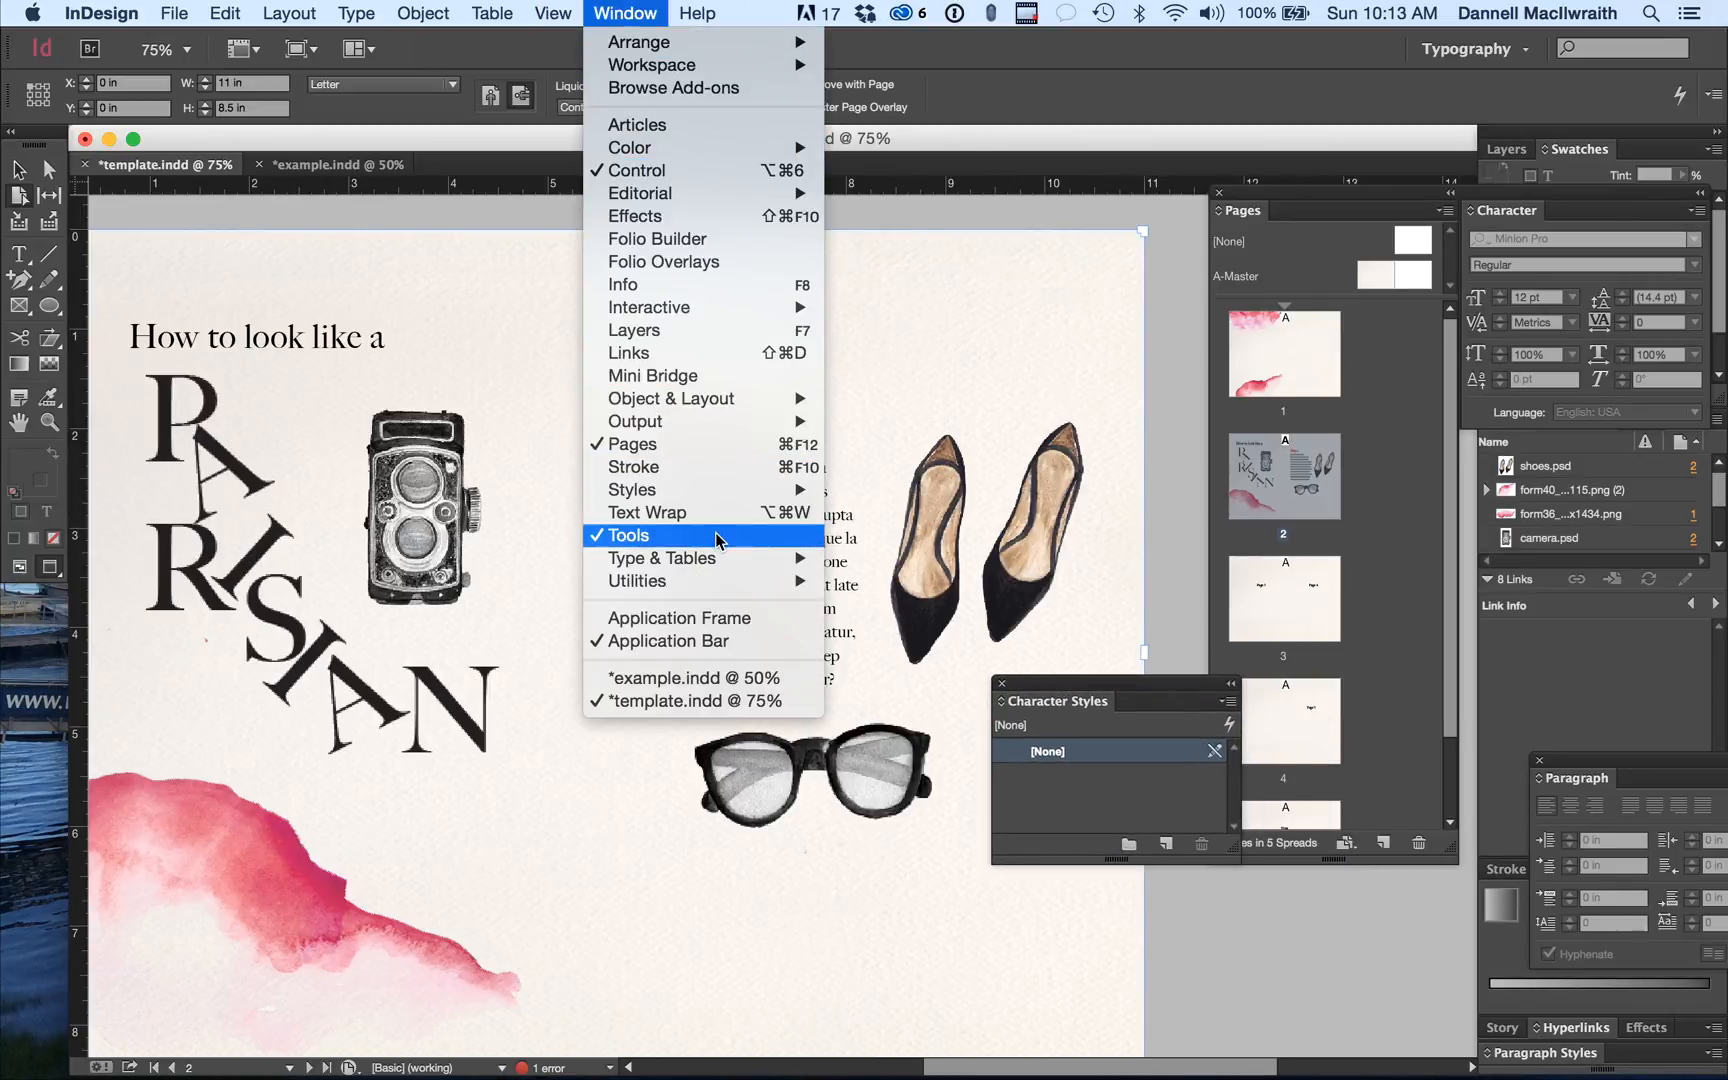
{"action": "mouse_move", "coordinate": [720, 559]}
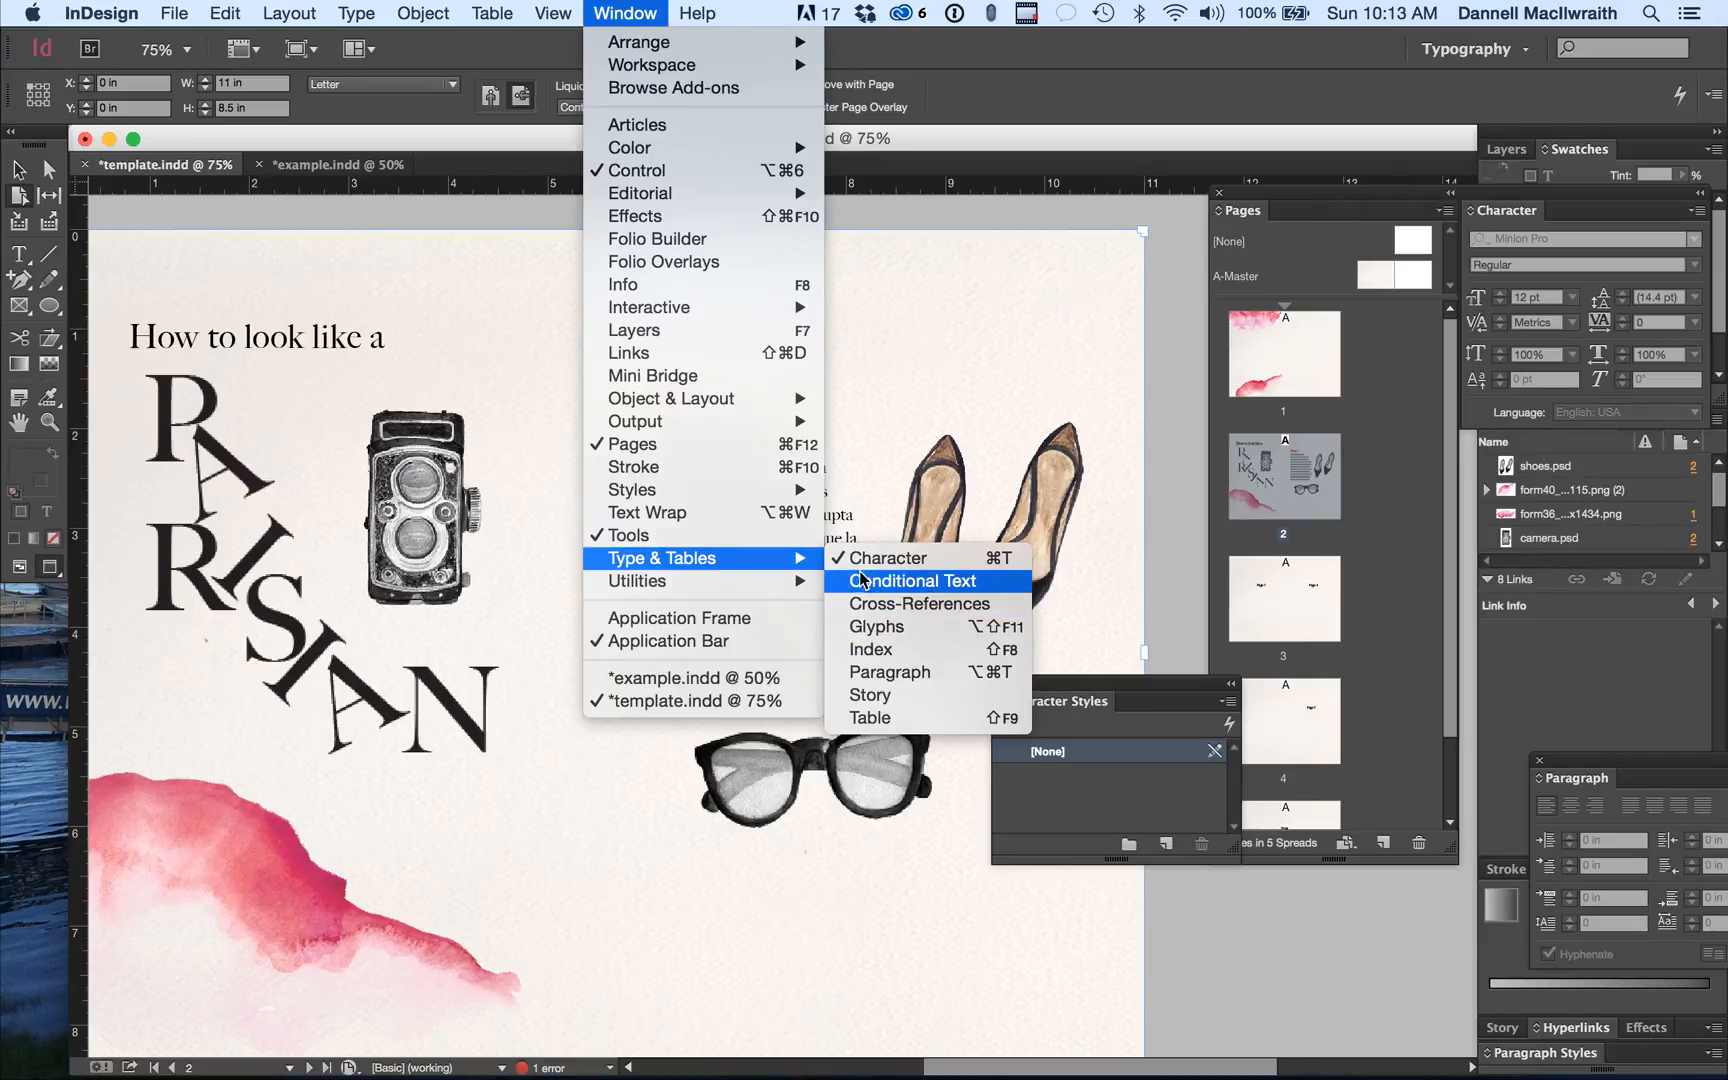
{"action": "mouse_move", "coordinate": [804, 424]}
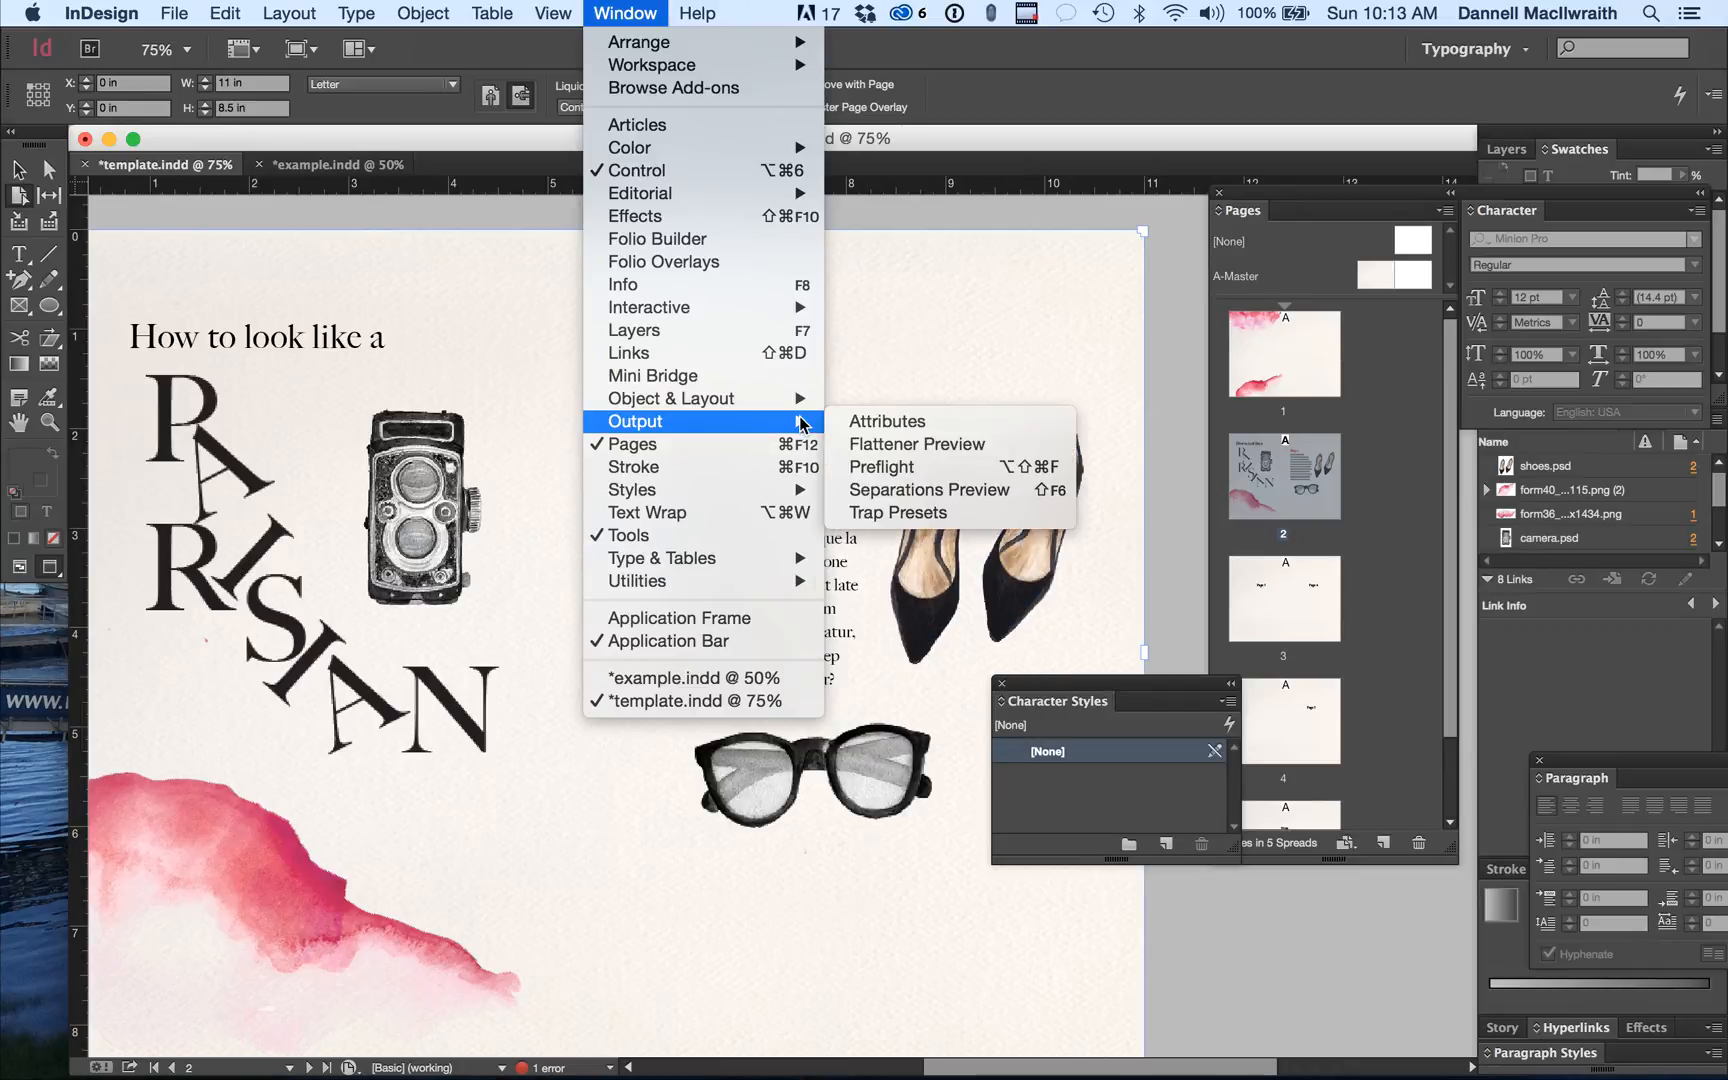
{"action": "mouse_move", "coordinate": [798, 318]}
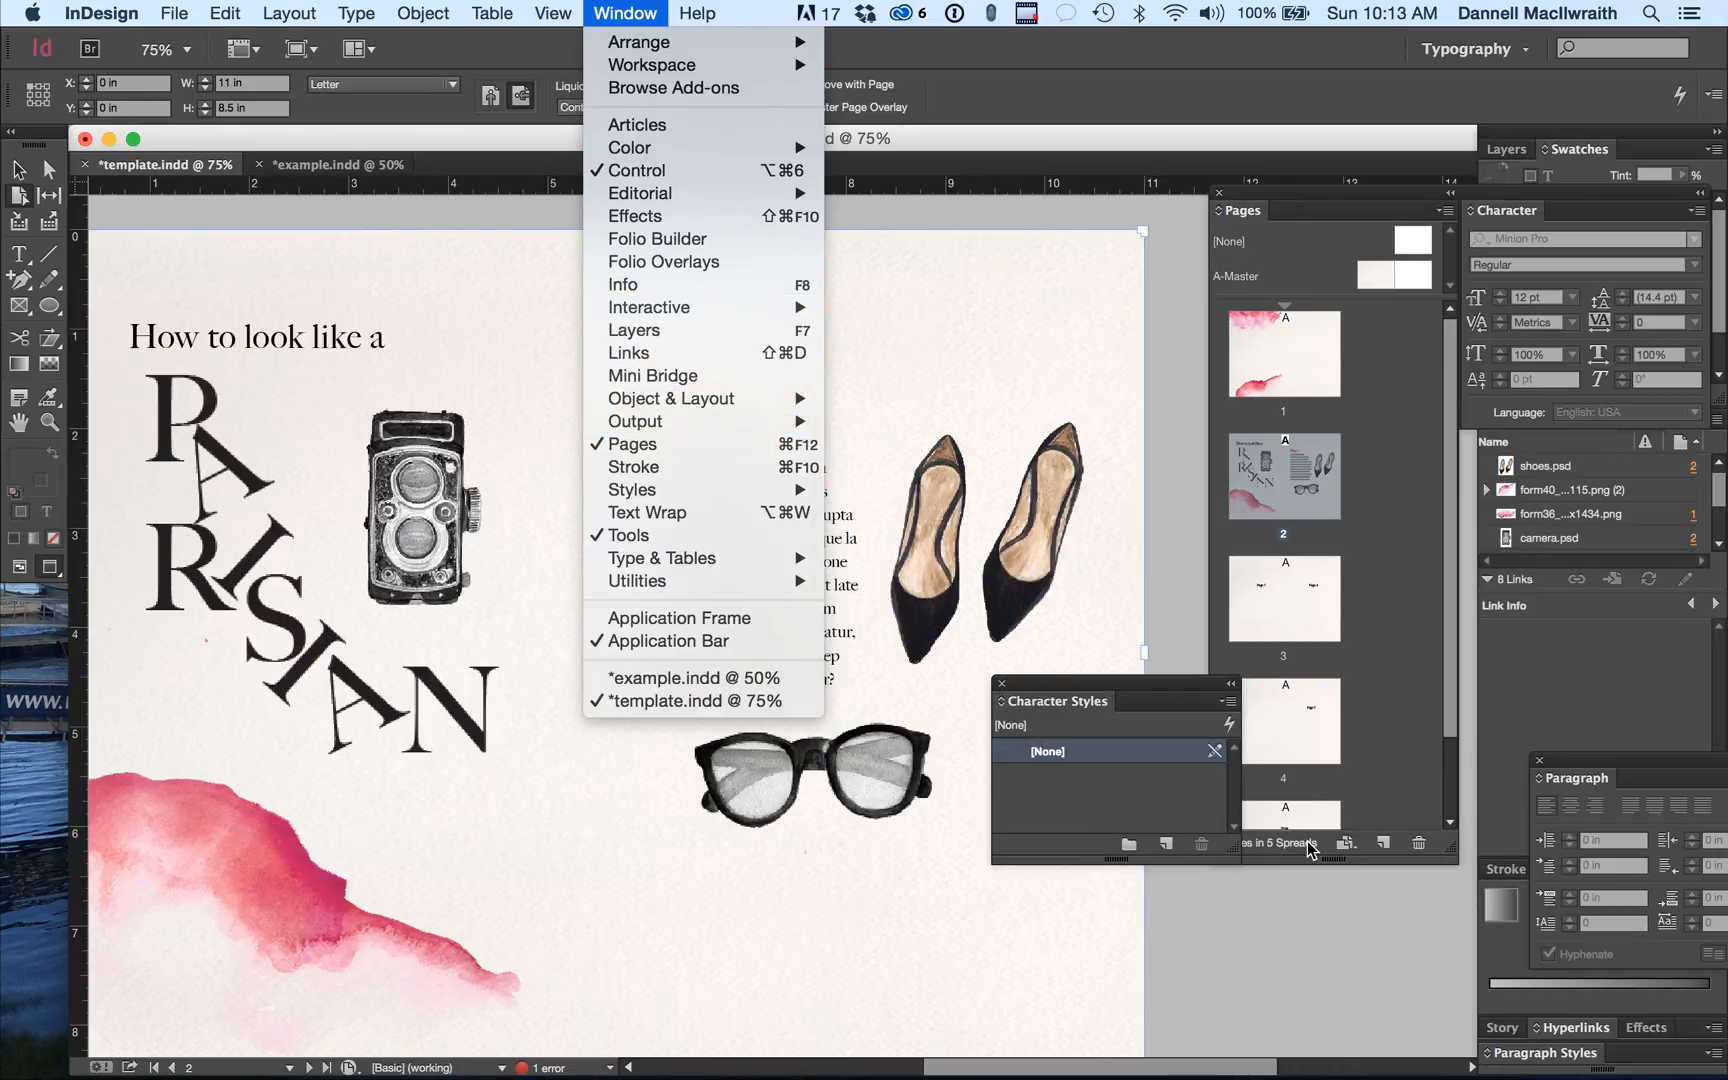
{"action": "left_click", "coordinate": [1112, 682]}
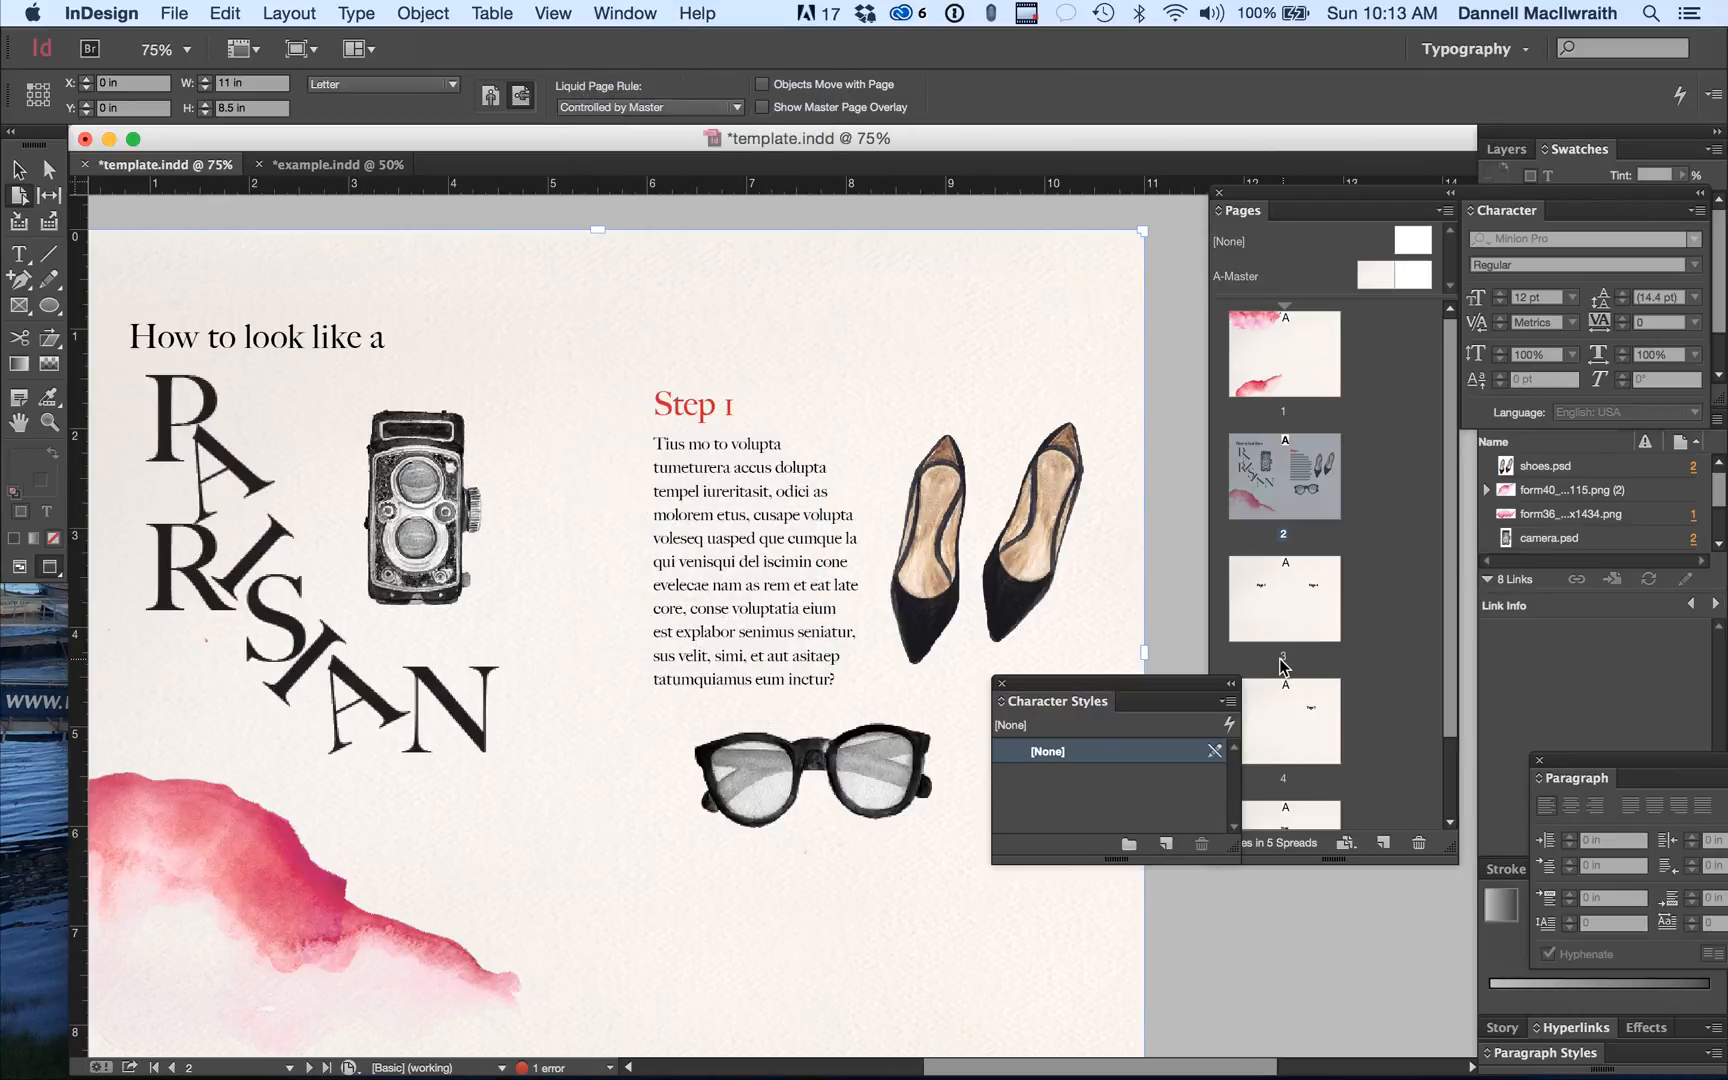
Create a new character style from the "Step 1" heading's formatting and apply it to that text.
{"action": "left_click", "coordinate": [19, 254]}
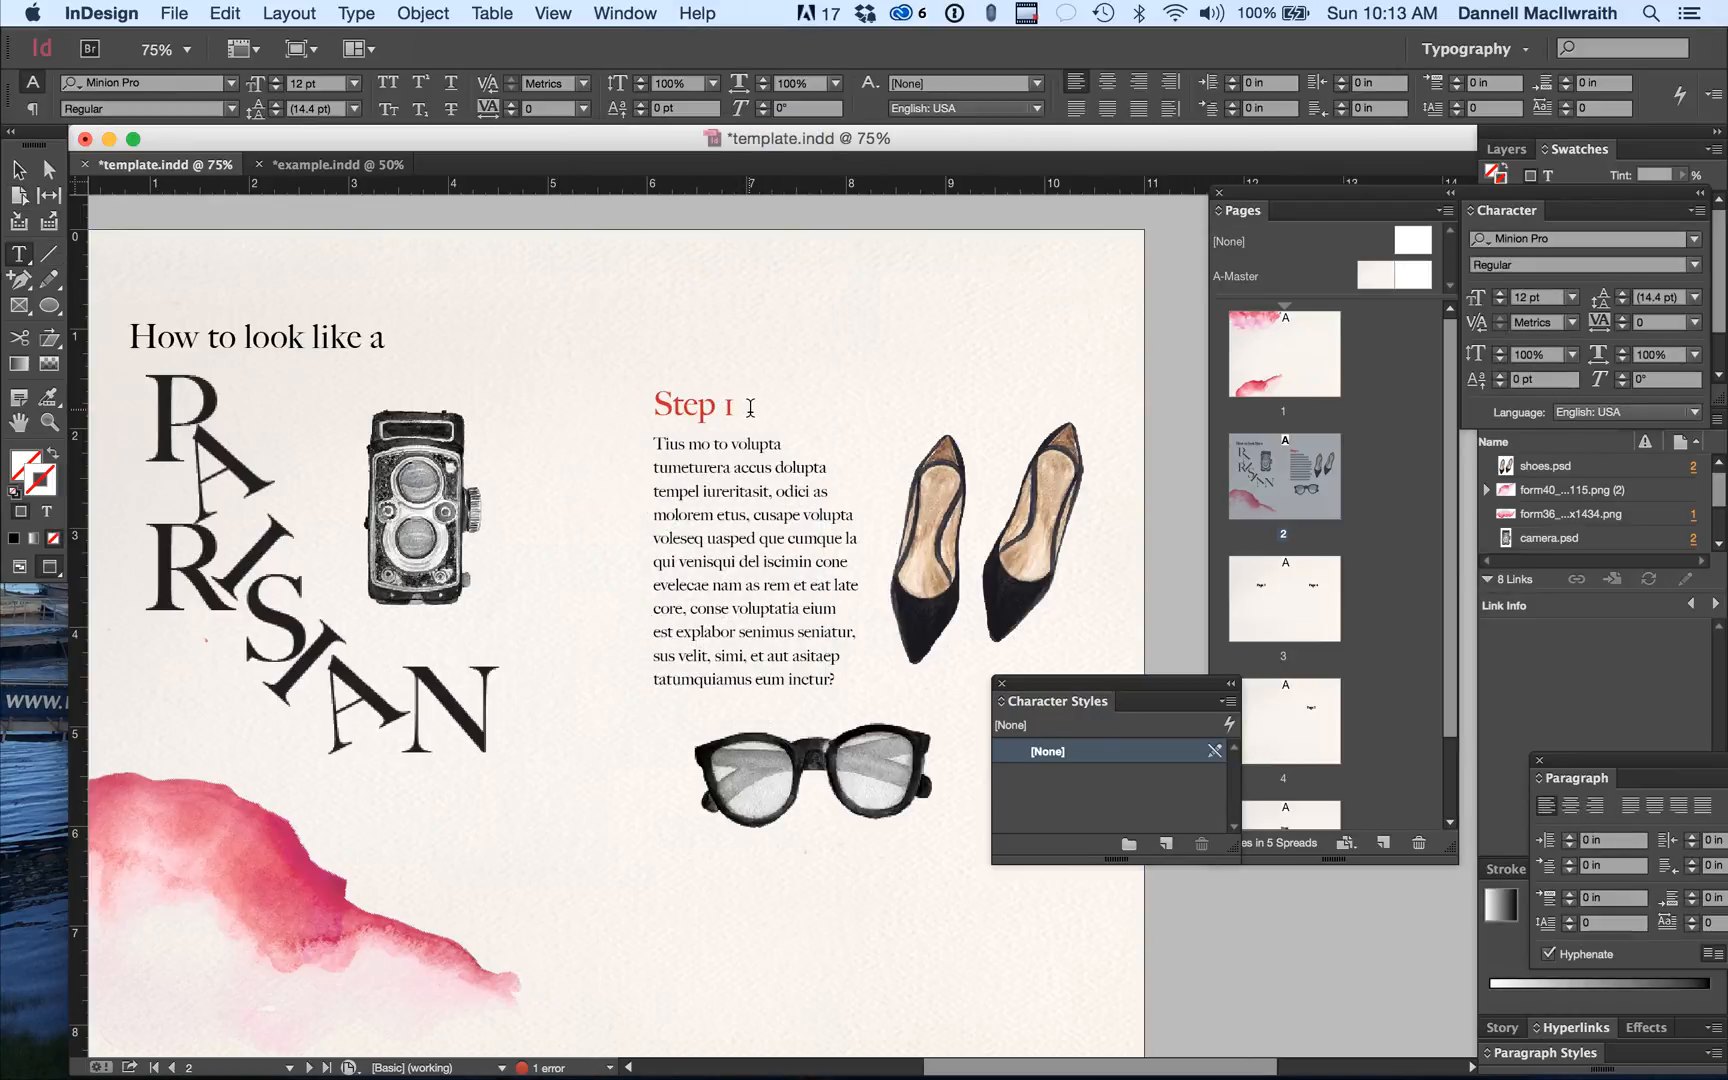
{"action": "left_click_drag", "start_coordinate": [742, 404], "coordinate": [638, 413]}
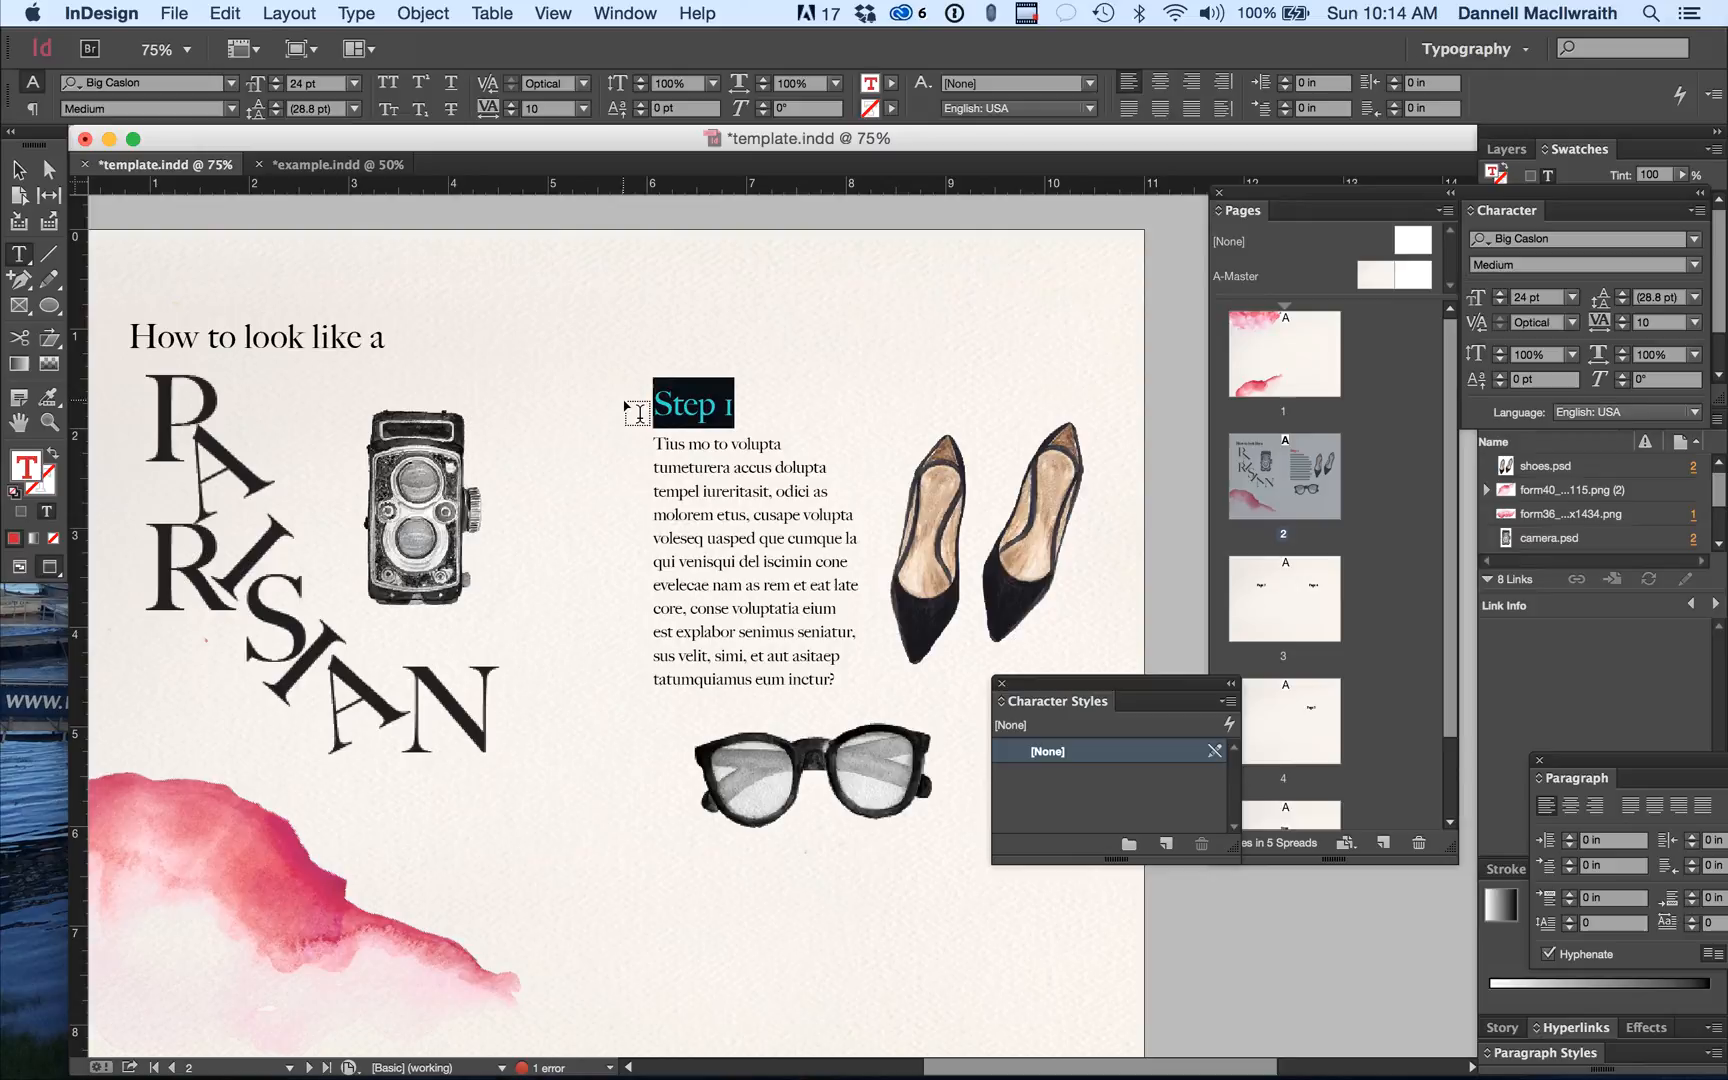
{"action": "left_click", "coordinate": [1166, 845]}
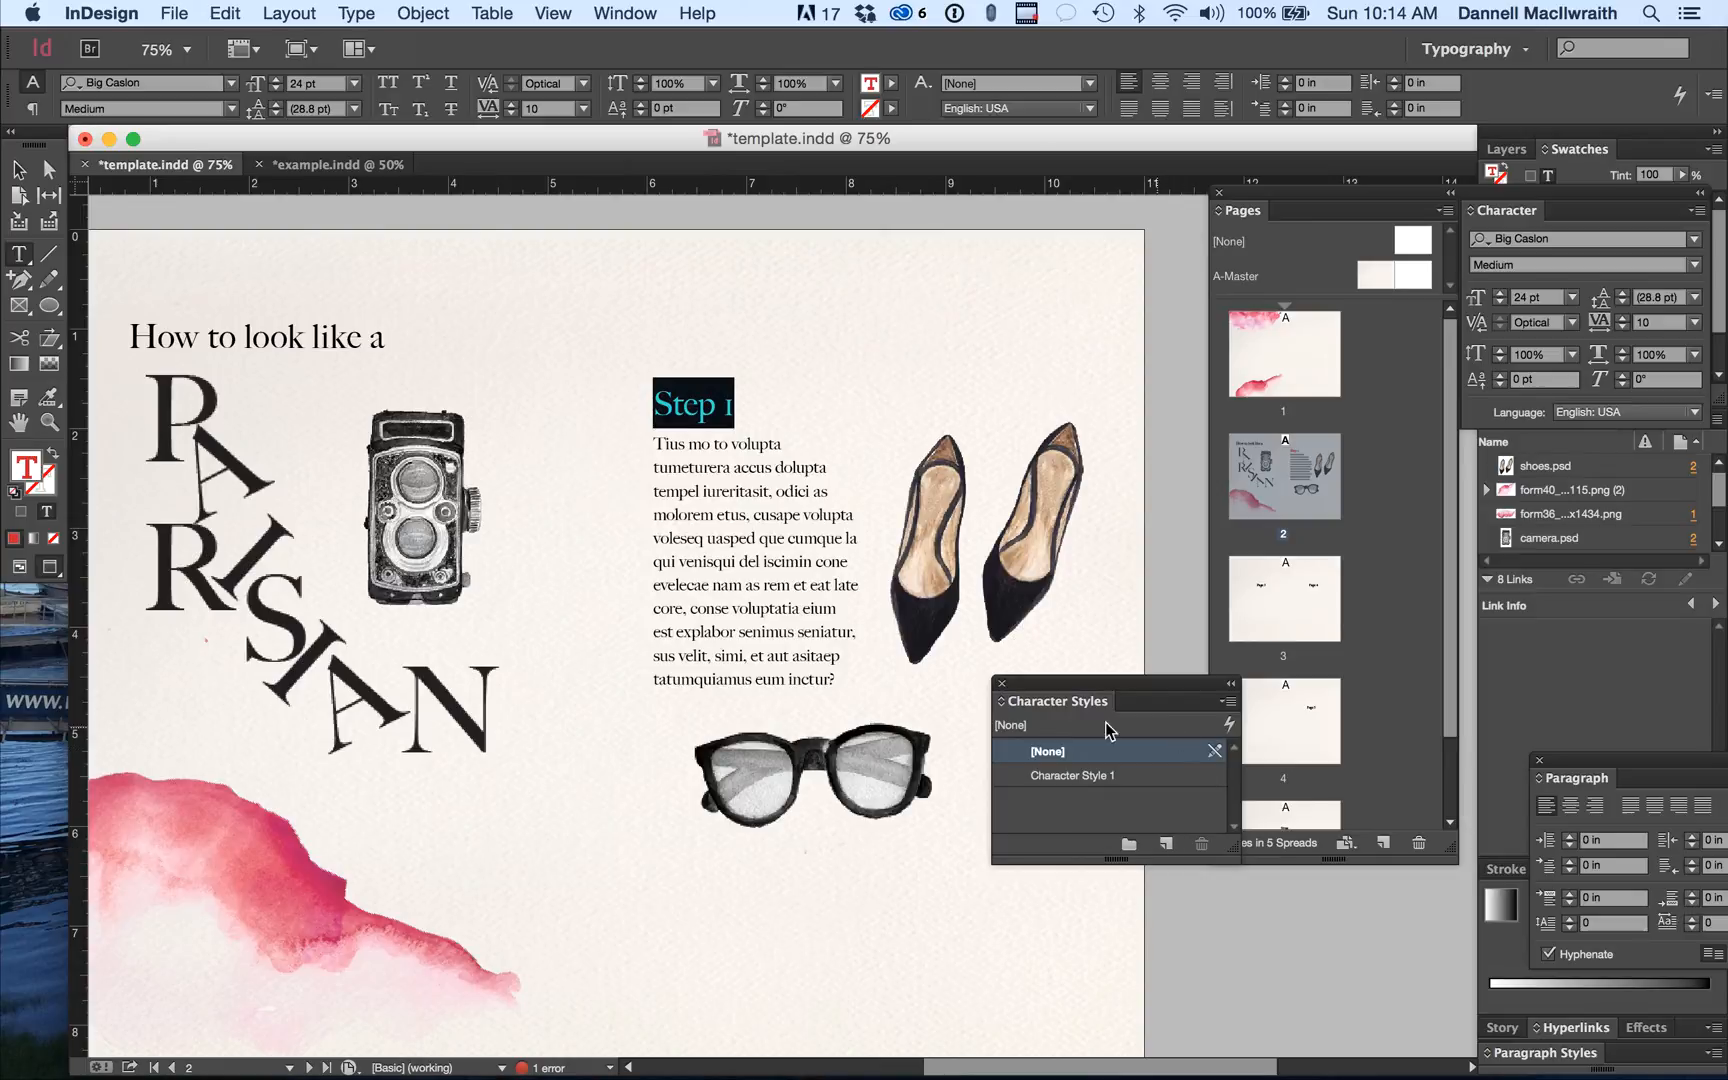
{"action": "left_click", "coordinate": [1074, 786]}
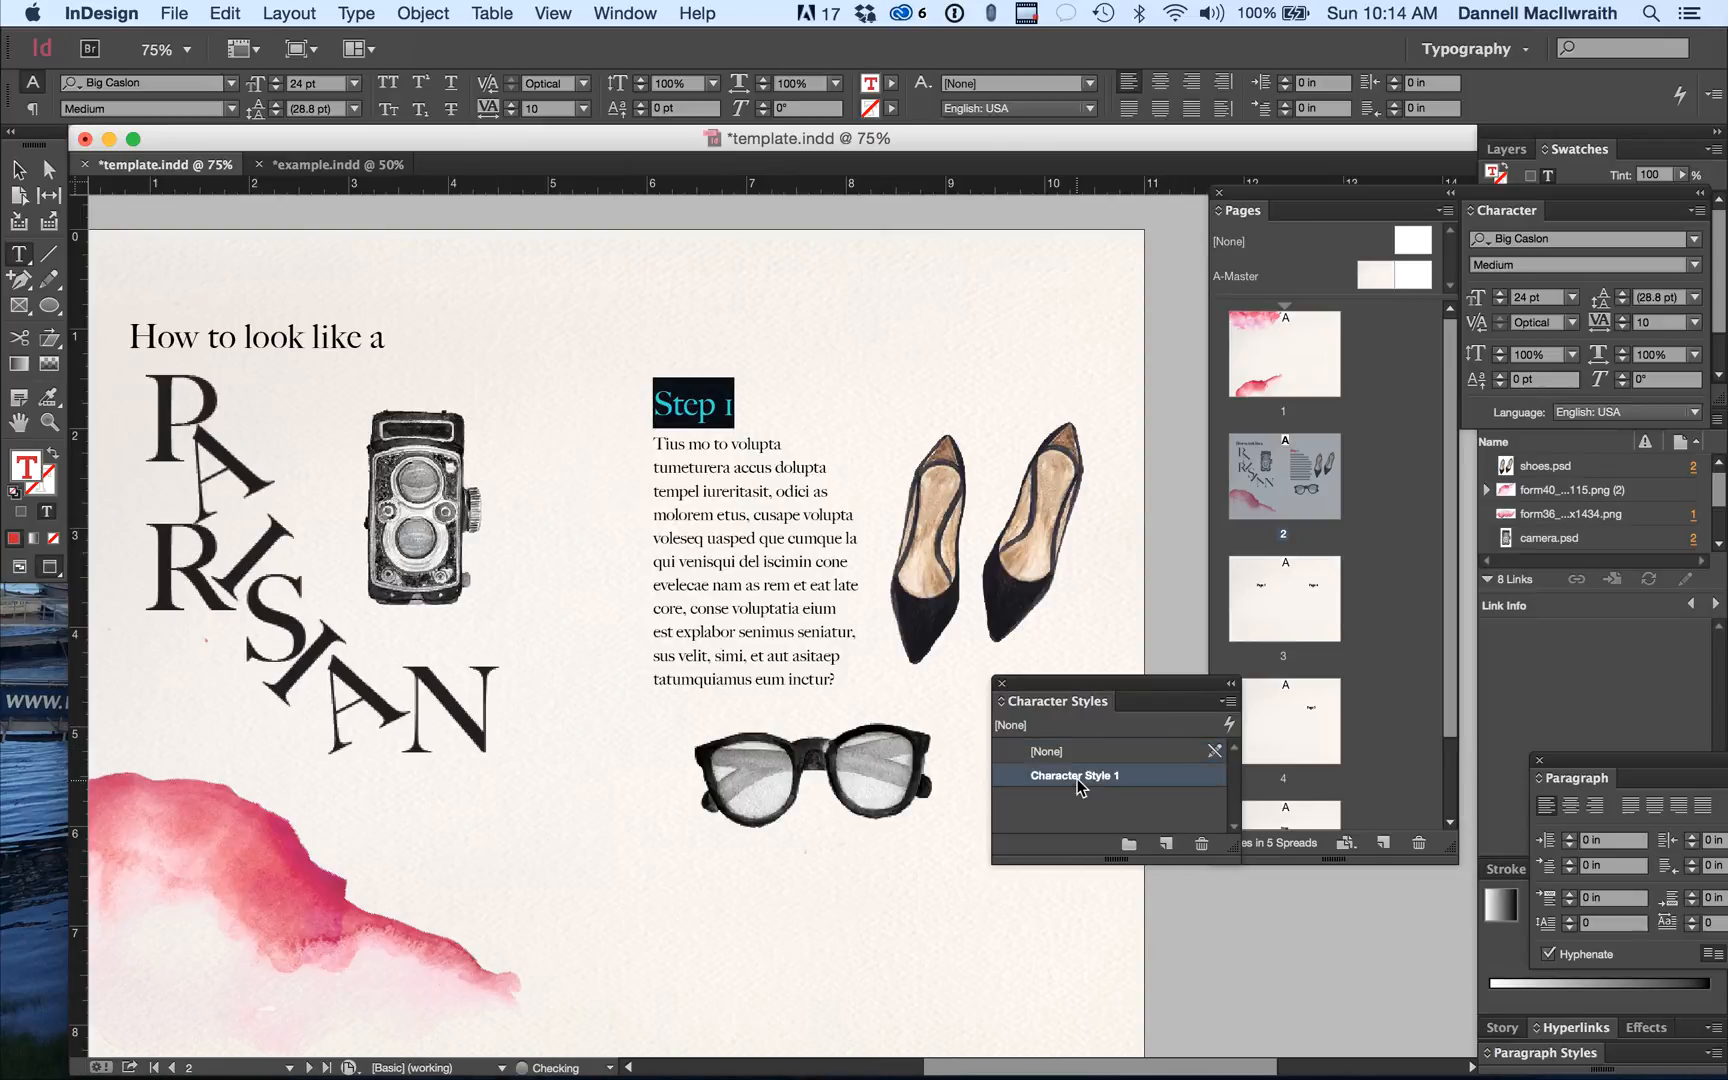
Rename the new character style as Red Headline.
{"action": "double_click", "coordinate": [1078, 786]}
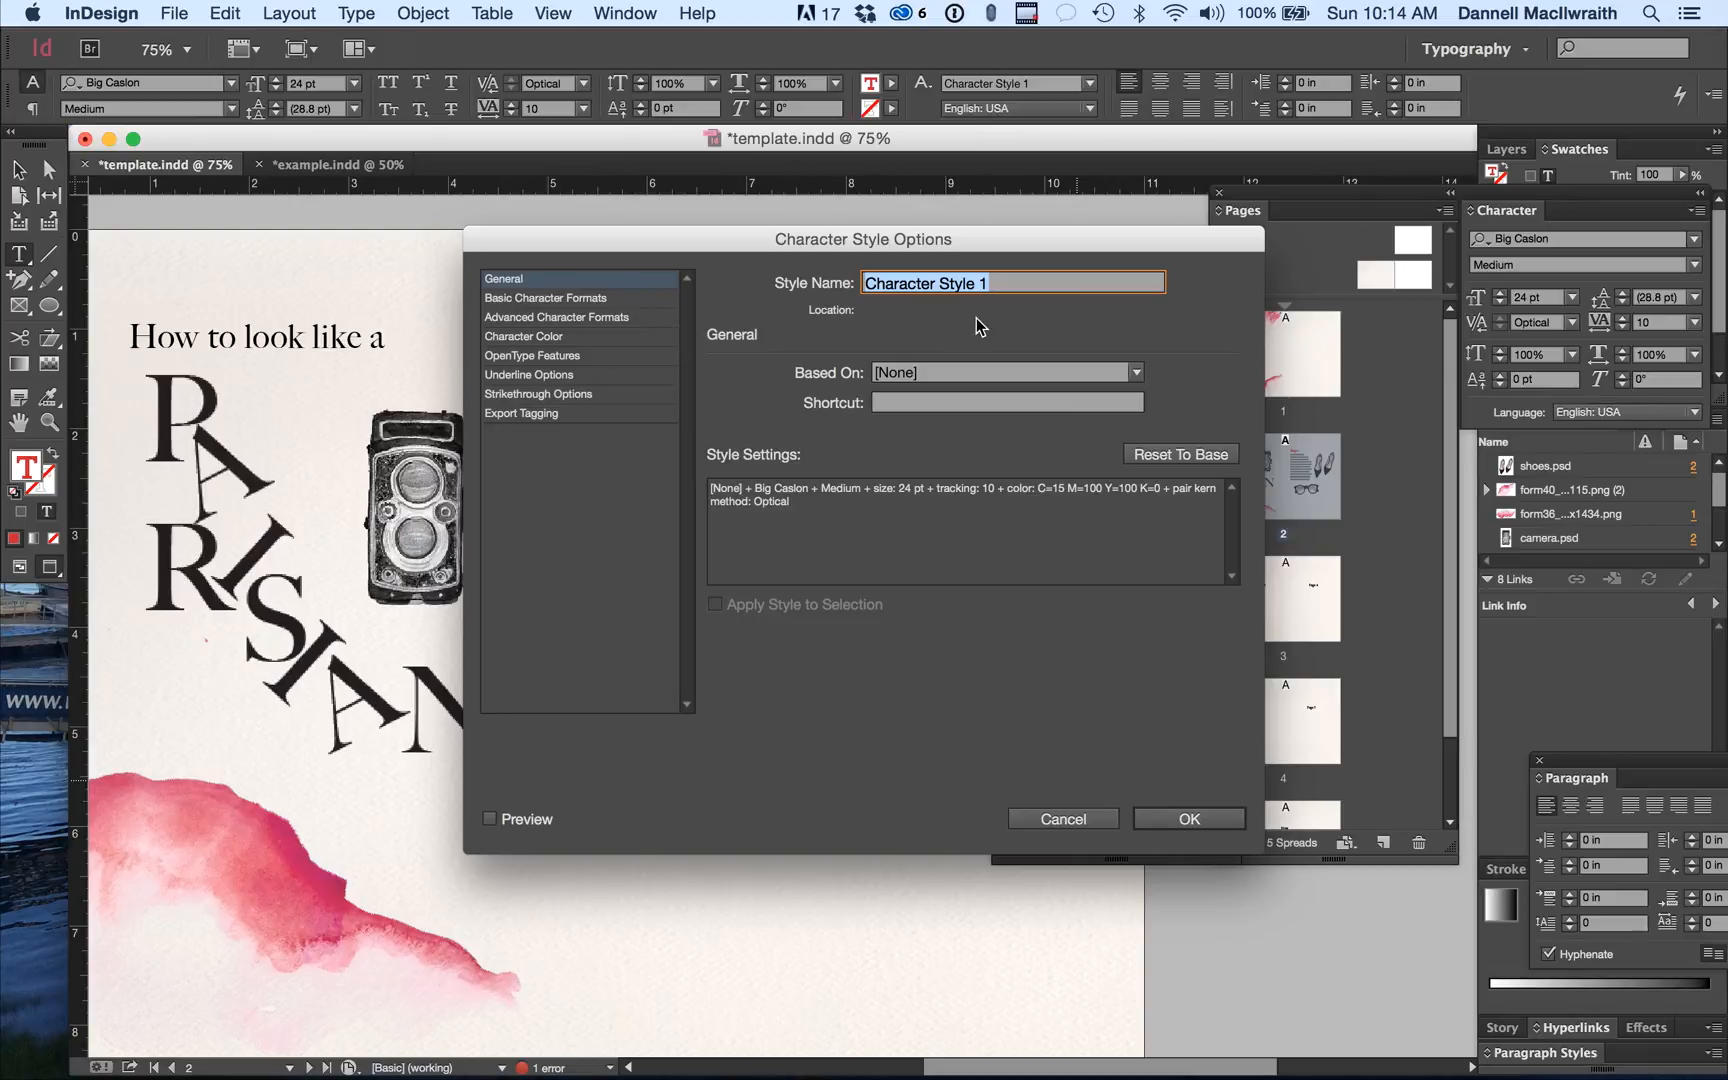
{"action": "type", "text": "Red Headline"}
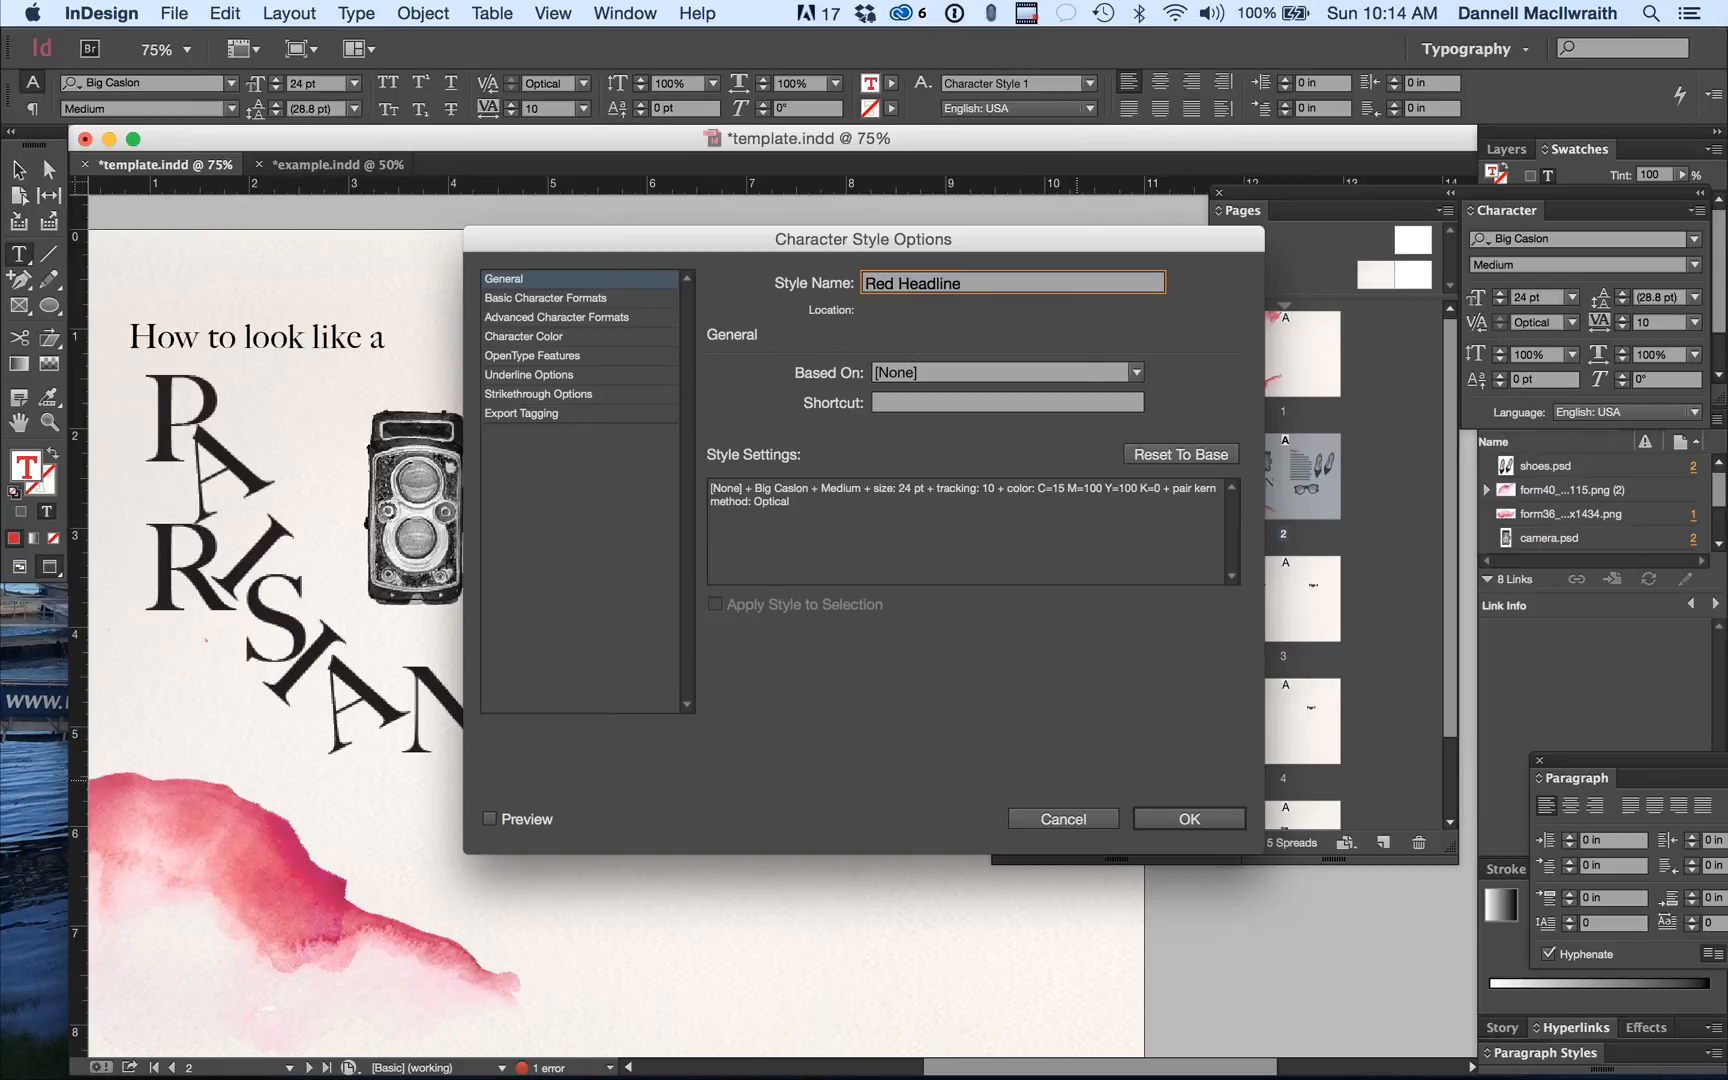
{"action": "left_click", "coordinate": [1155, 824]}
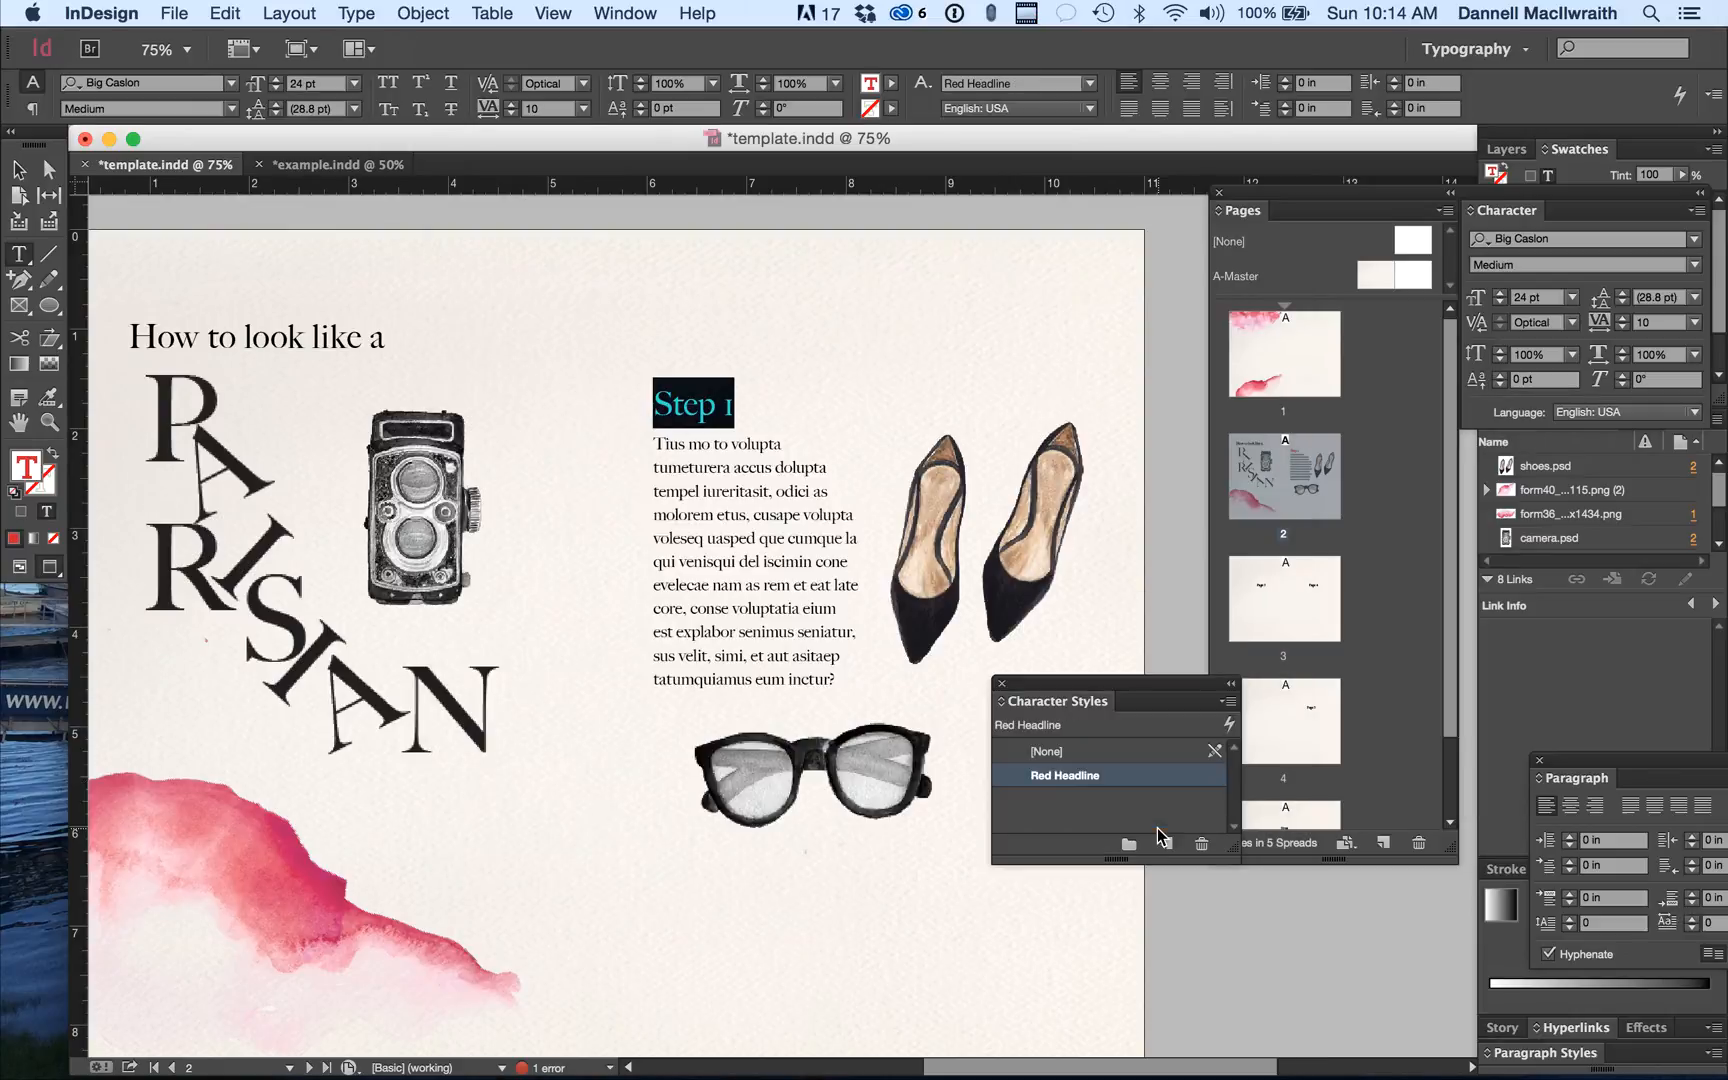
Create a new character style named body copy from the paragraph below "Step 1".
{"action": "left_click", "coordinate": [669, 598]}
{"action": "left_click_drag", "start_coordinate": [837, 680], "coordinate": [617, 437]}
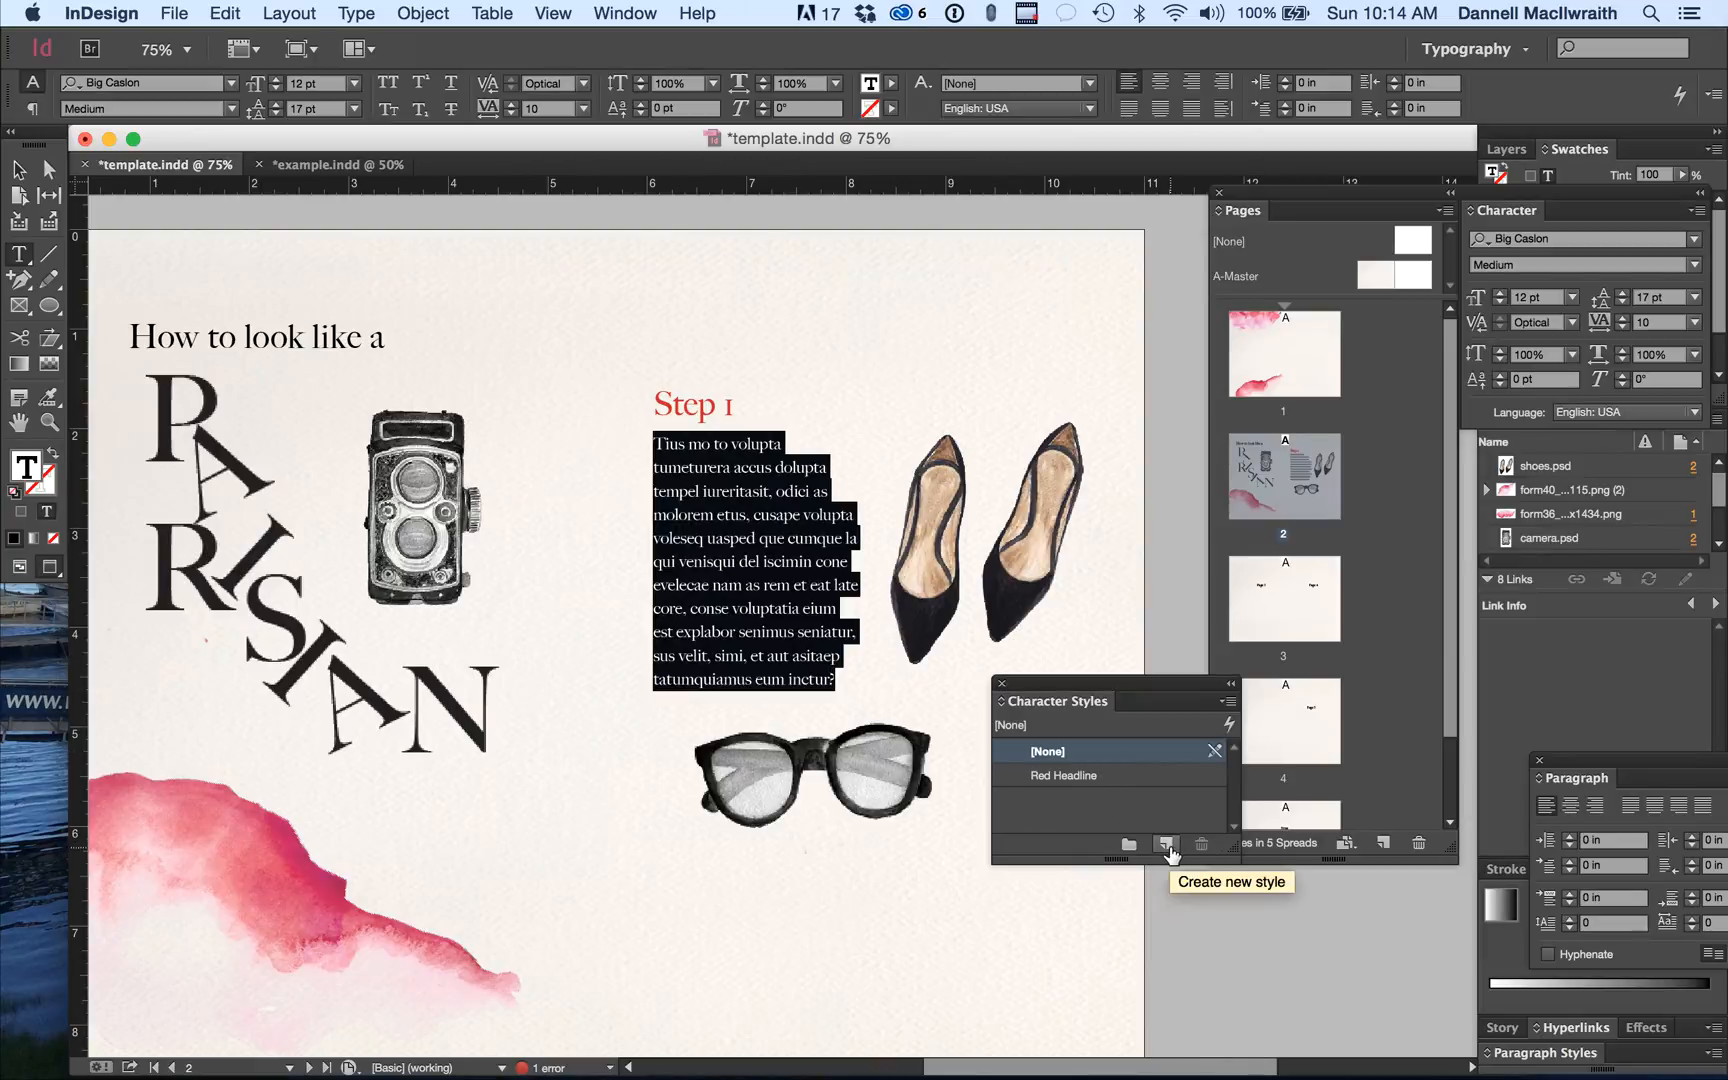
{"action": "left_click", "coordinate": [1166, 845]}
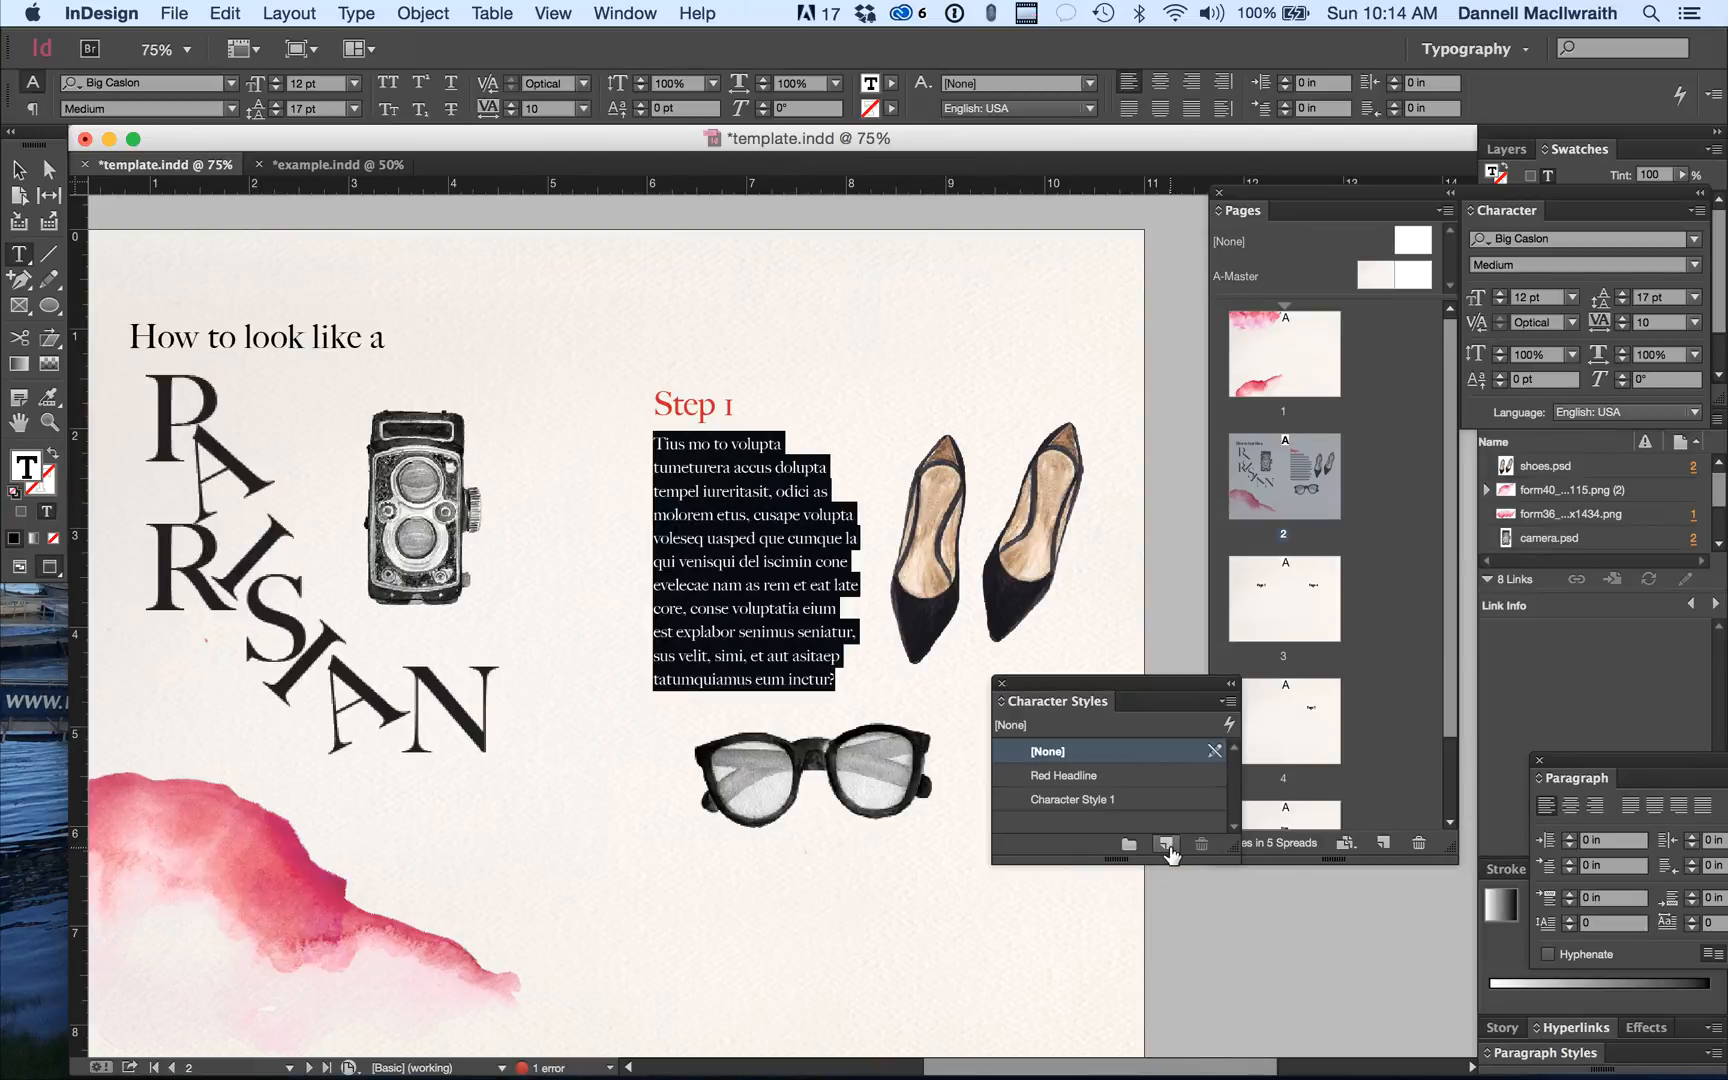
{"action": "double_click", "coordinate": [1100, 800]}
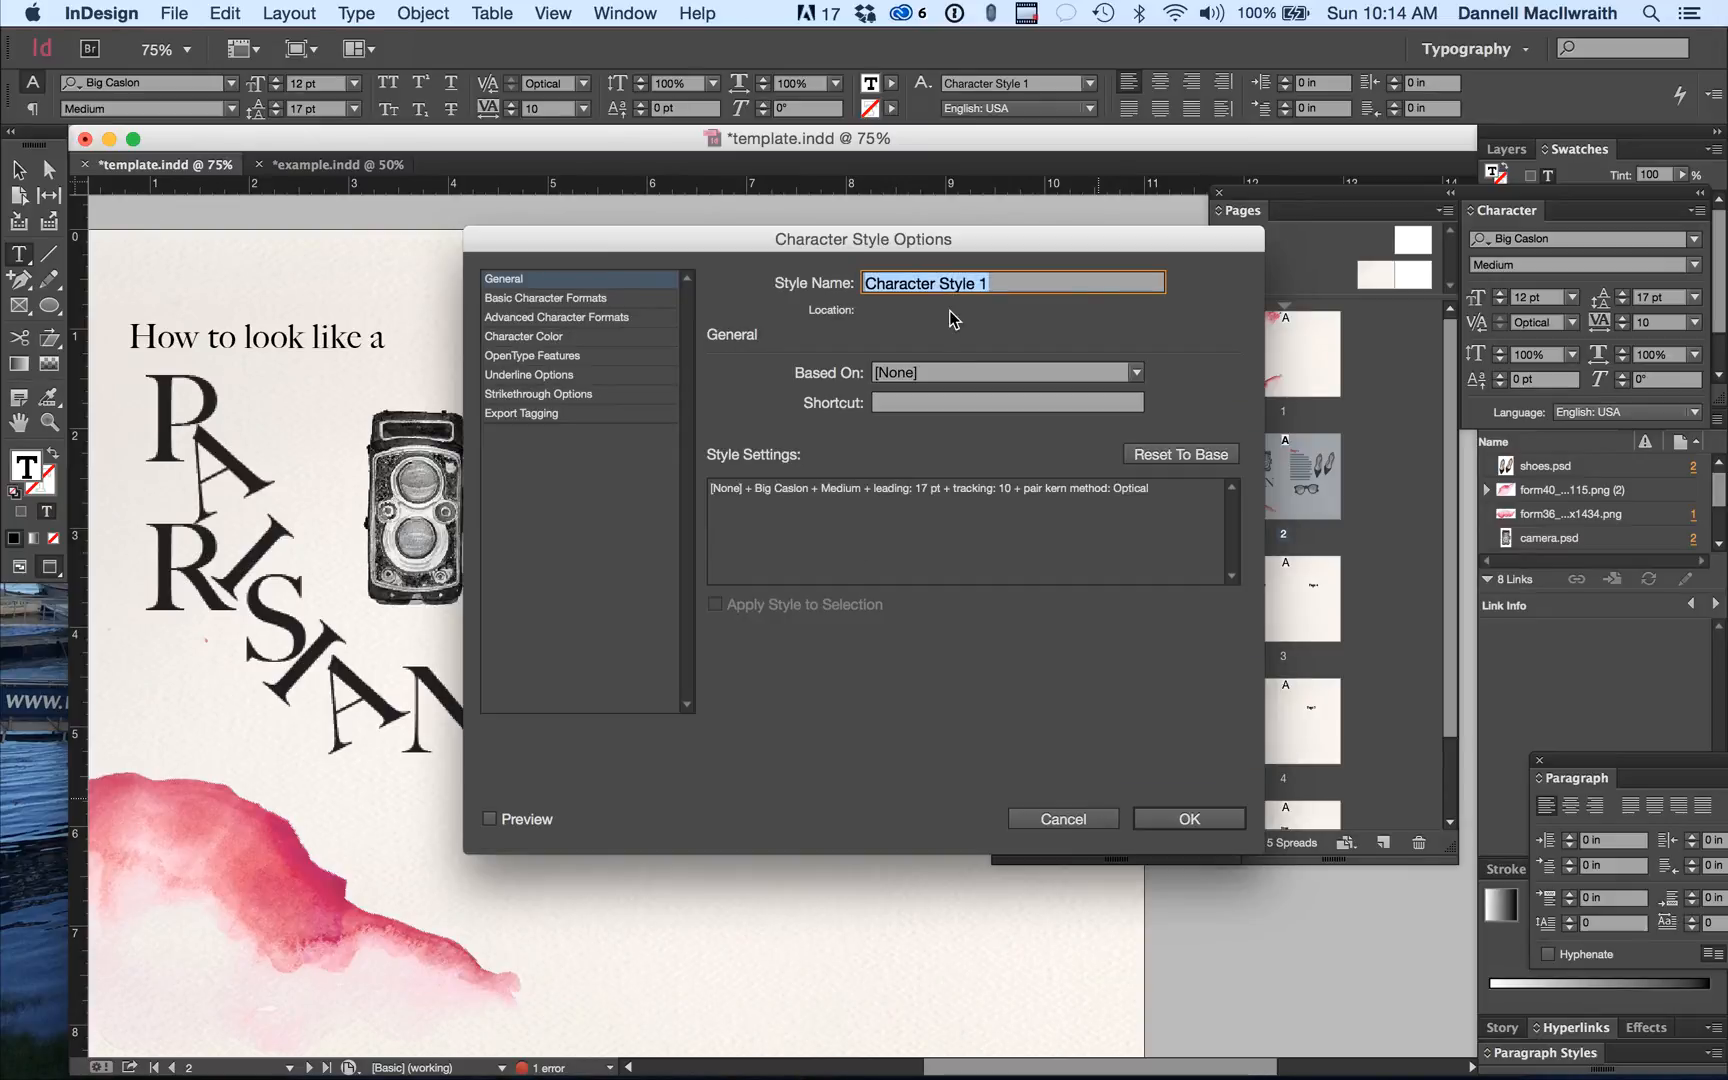
{"action": "type", "text": "body copy"}
{"action": "key", "text": "Return"}
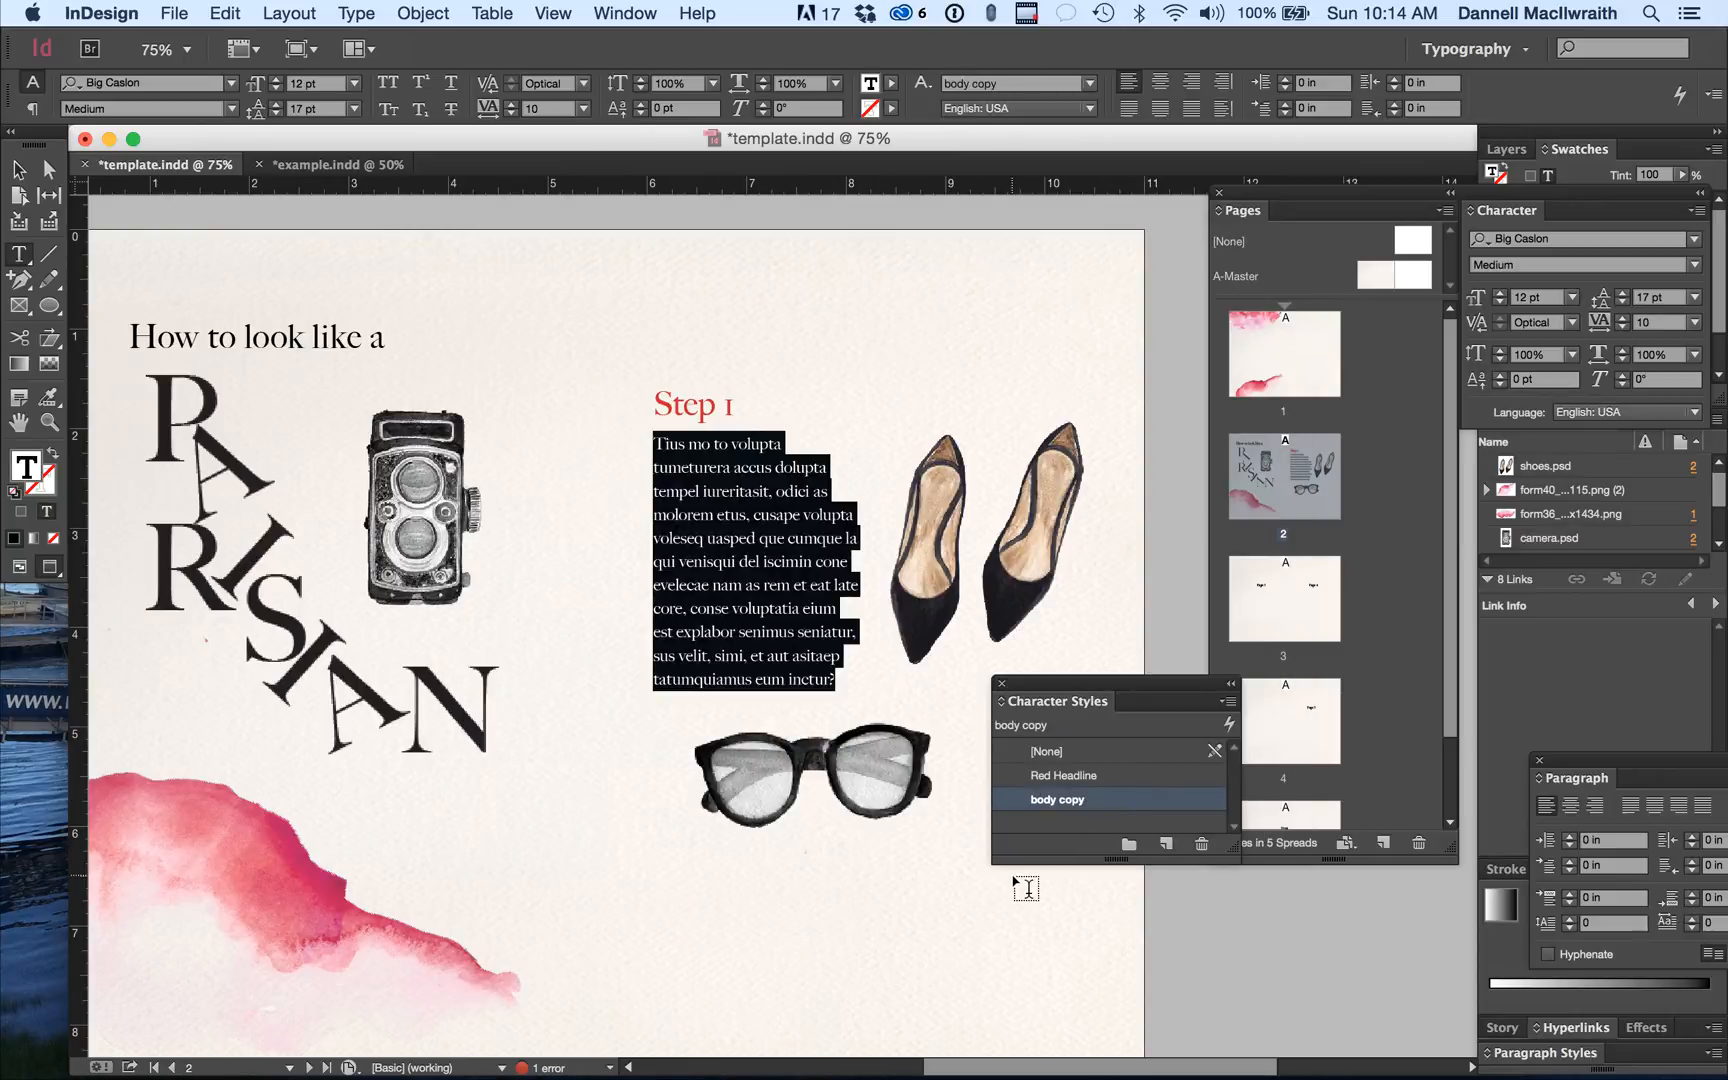
Delete the "Page 3" placeholder text from page 3.
{"action": "left_click", "coordinate": [19, 170]}
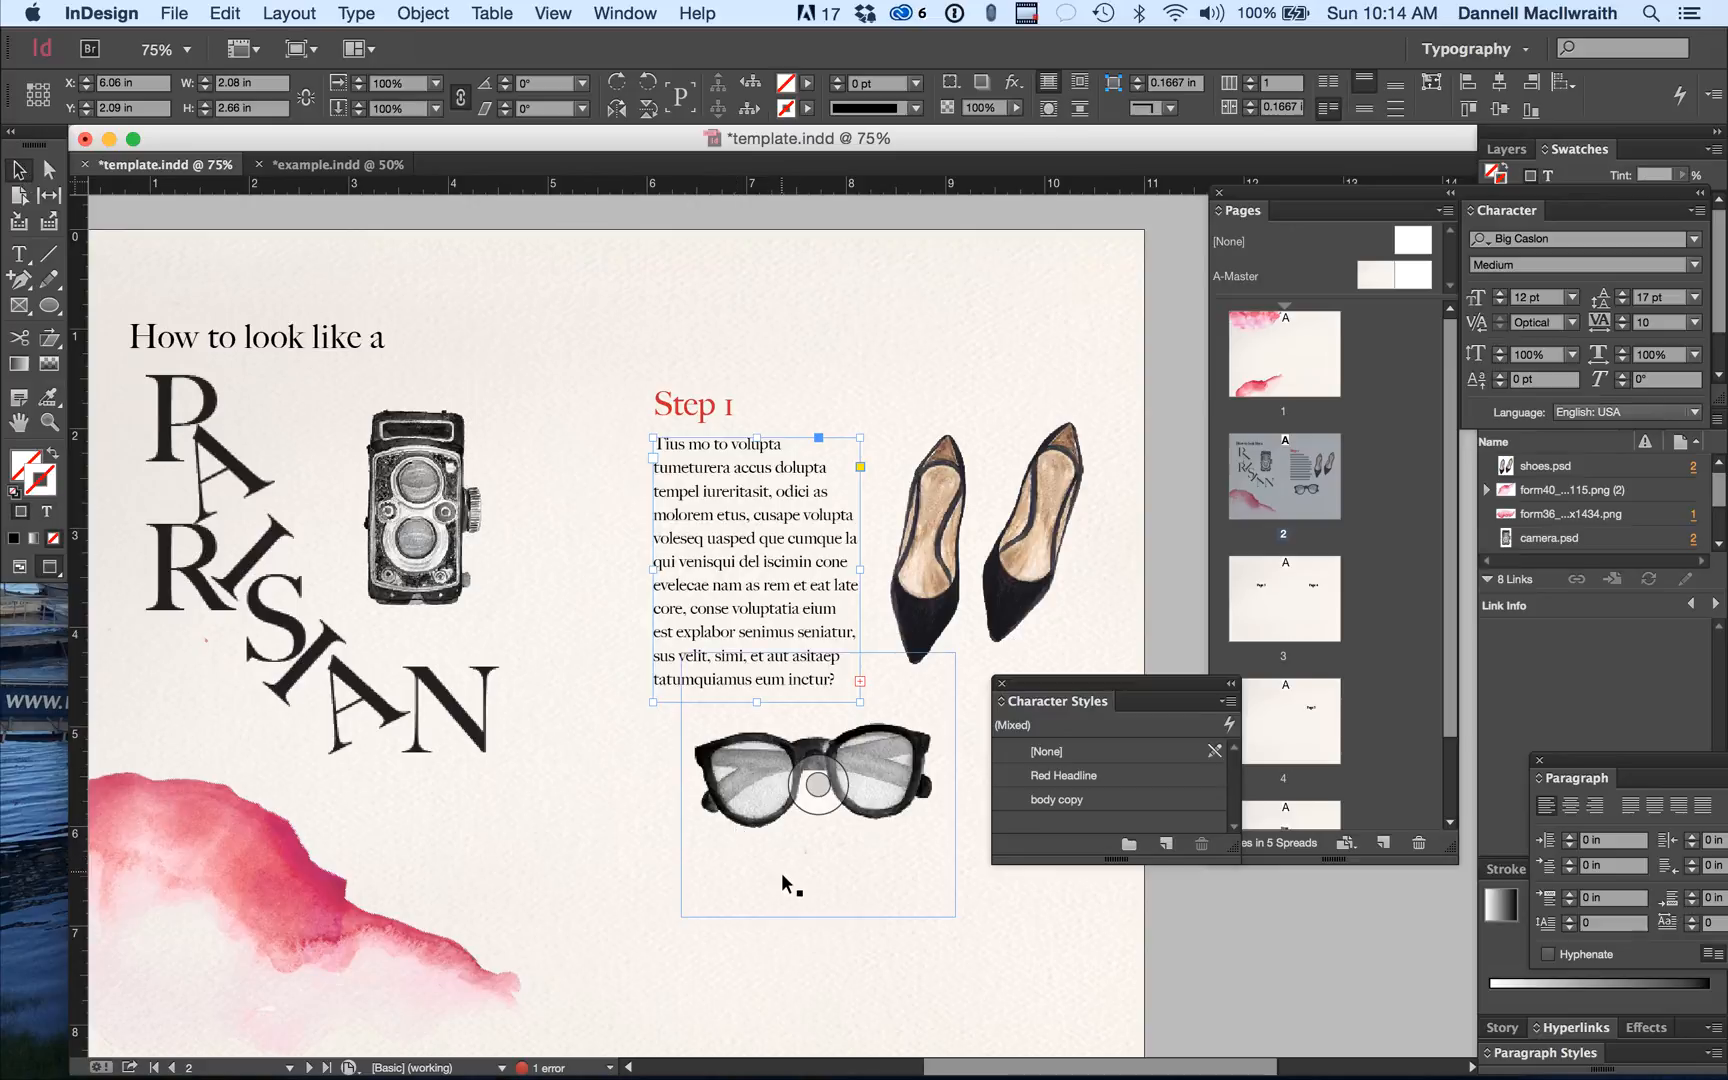
{"action": "scroll", "coordinate": [767, 860], "scroll_direction": "down", "scroll_amount": 5}
{"action": "scroll", "coordinate": [767, 860], "scroll_direction": "up", "scroll_amount": 4}
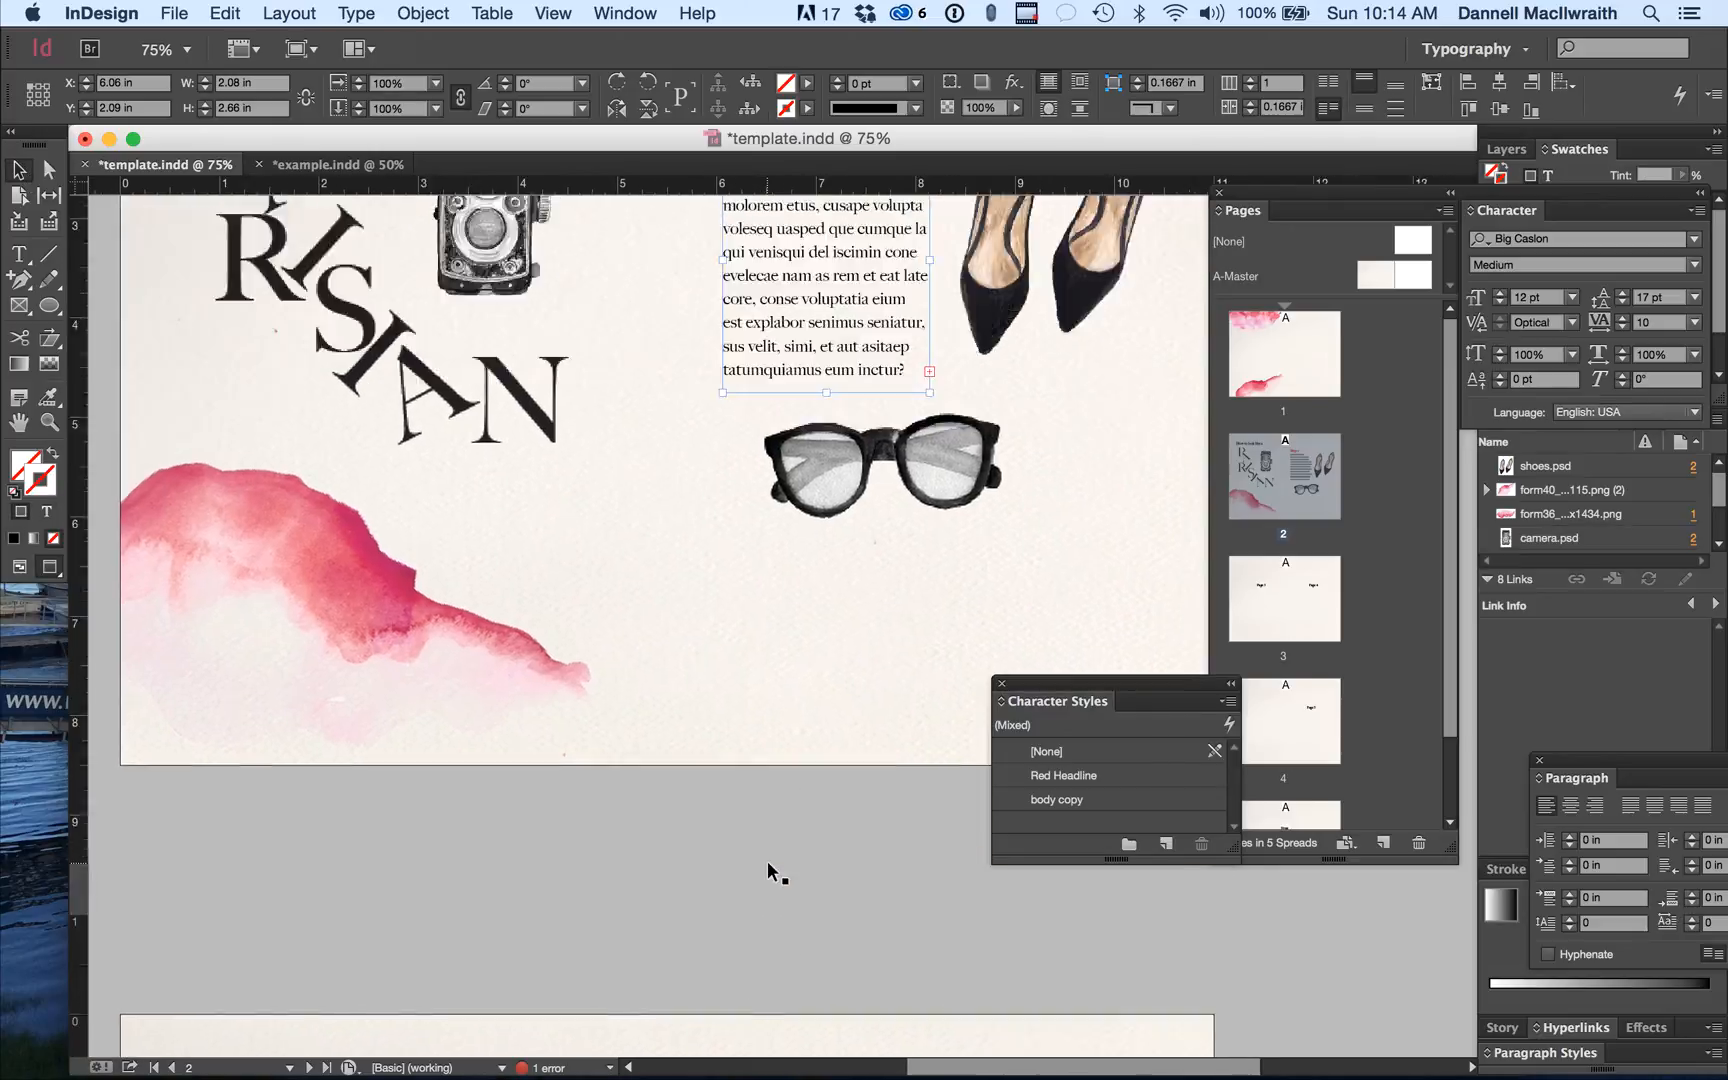
{"action": "left_click", "coordinate": [768, 861]}
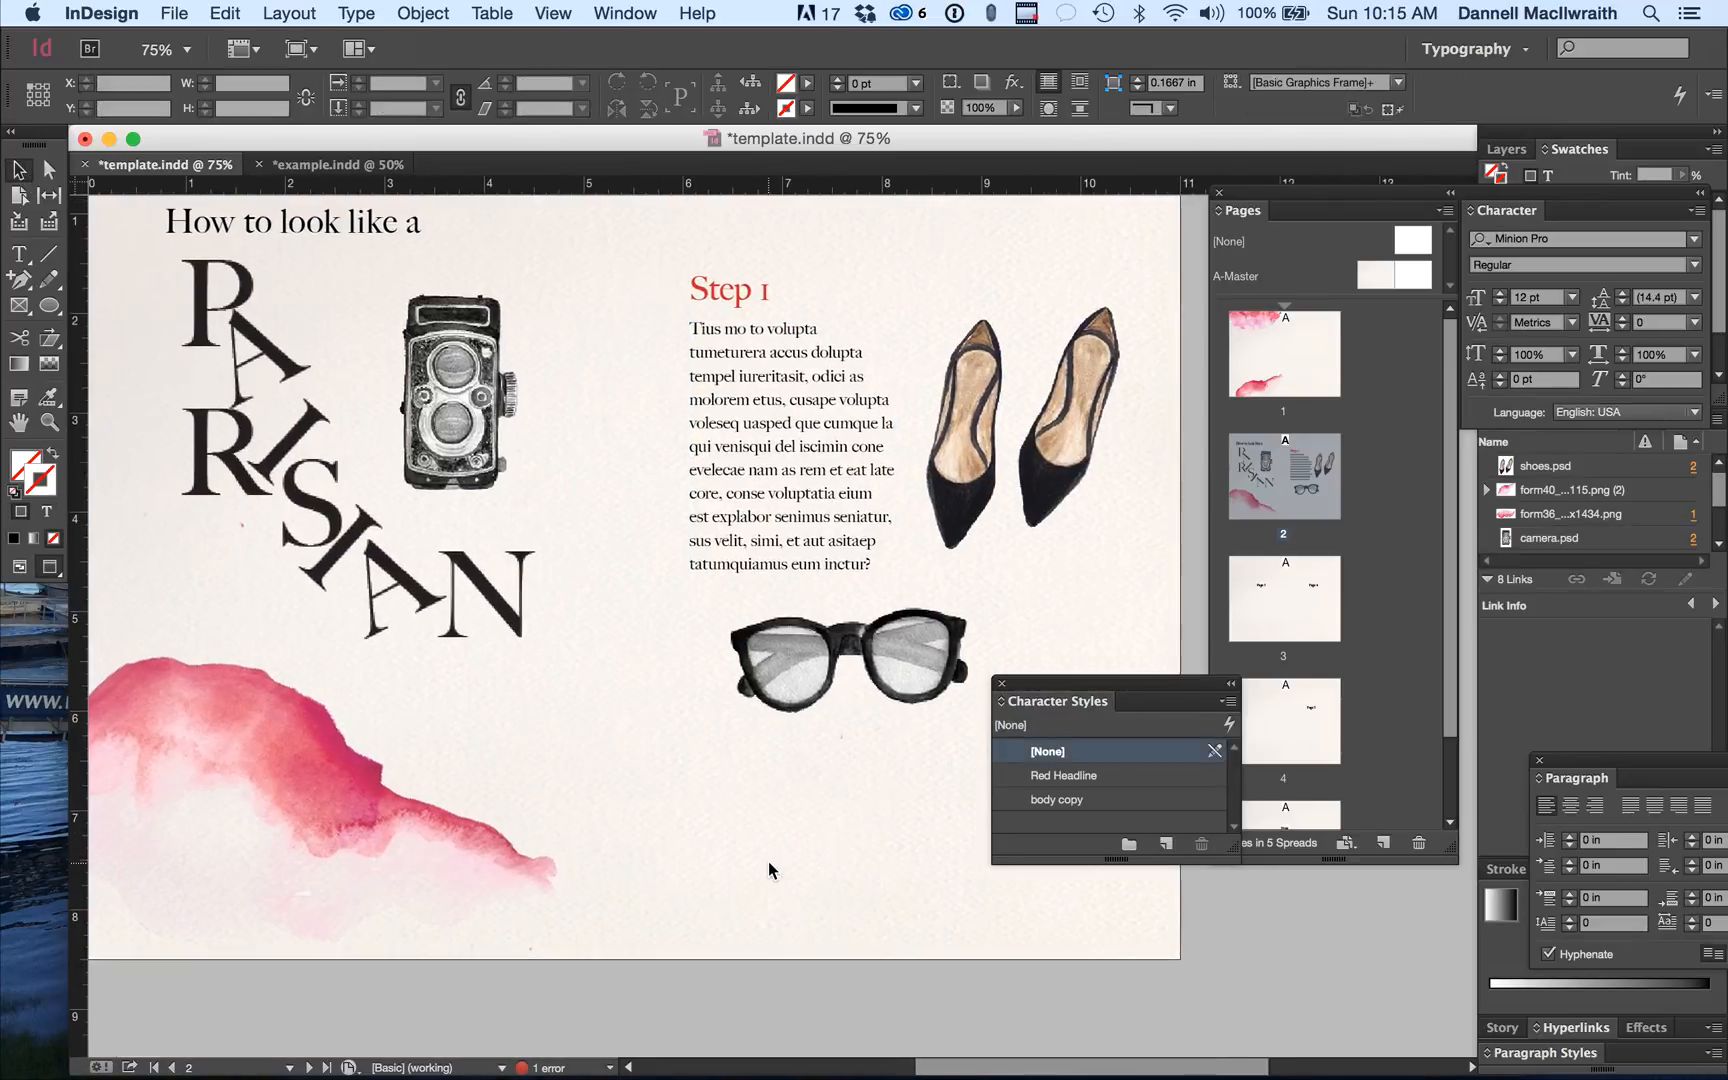
{"action": "scroll", "coordinate": [768, 861], "scroll_direction": "down", "scroll_amount": 10}
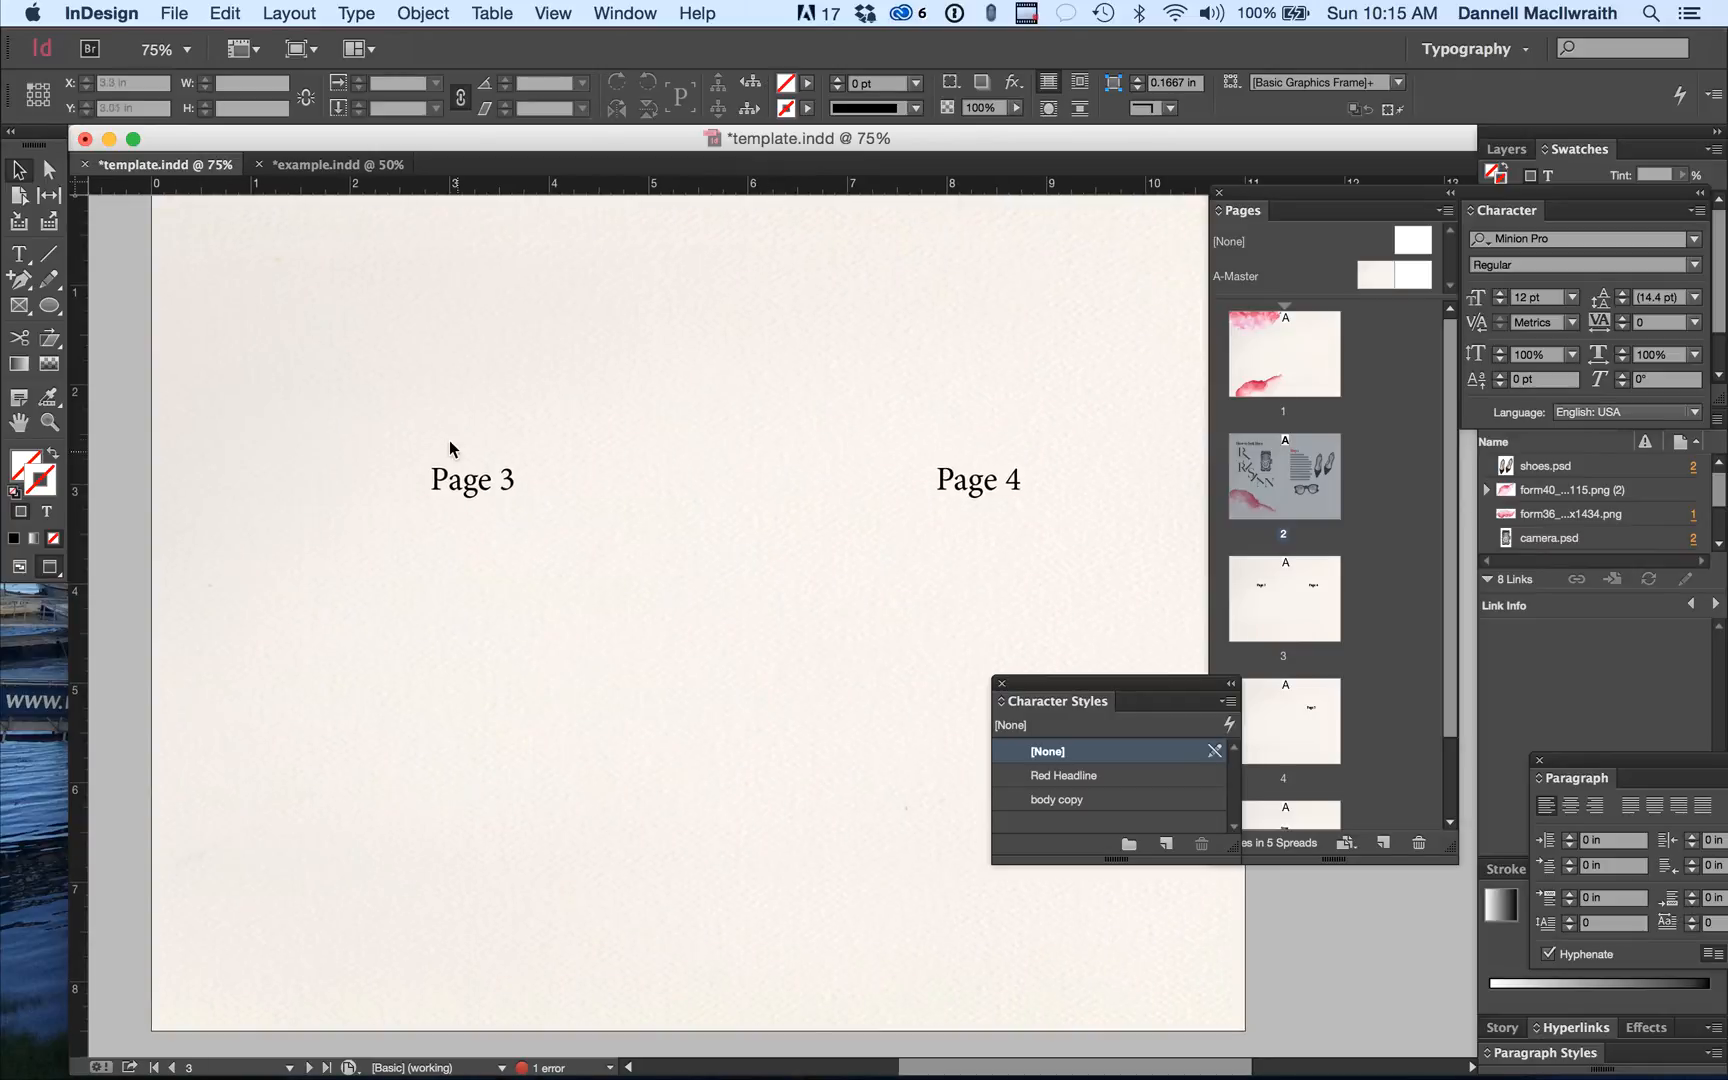
{"action": "left_click", "coordinate": [463, 490]}
{"action": "key", "text": "BackSpace"}
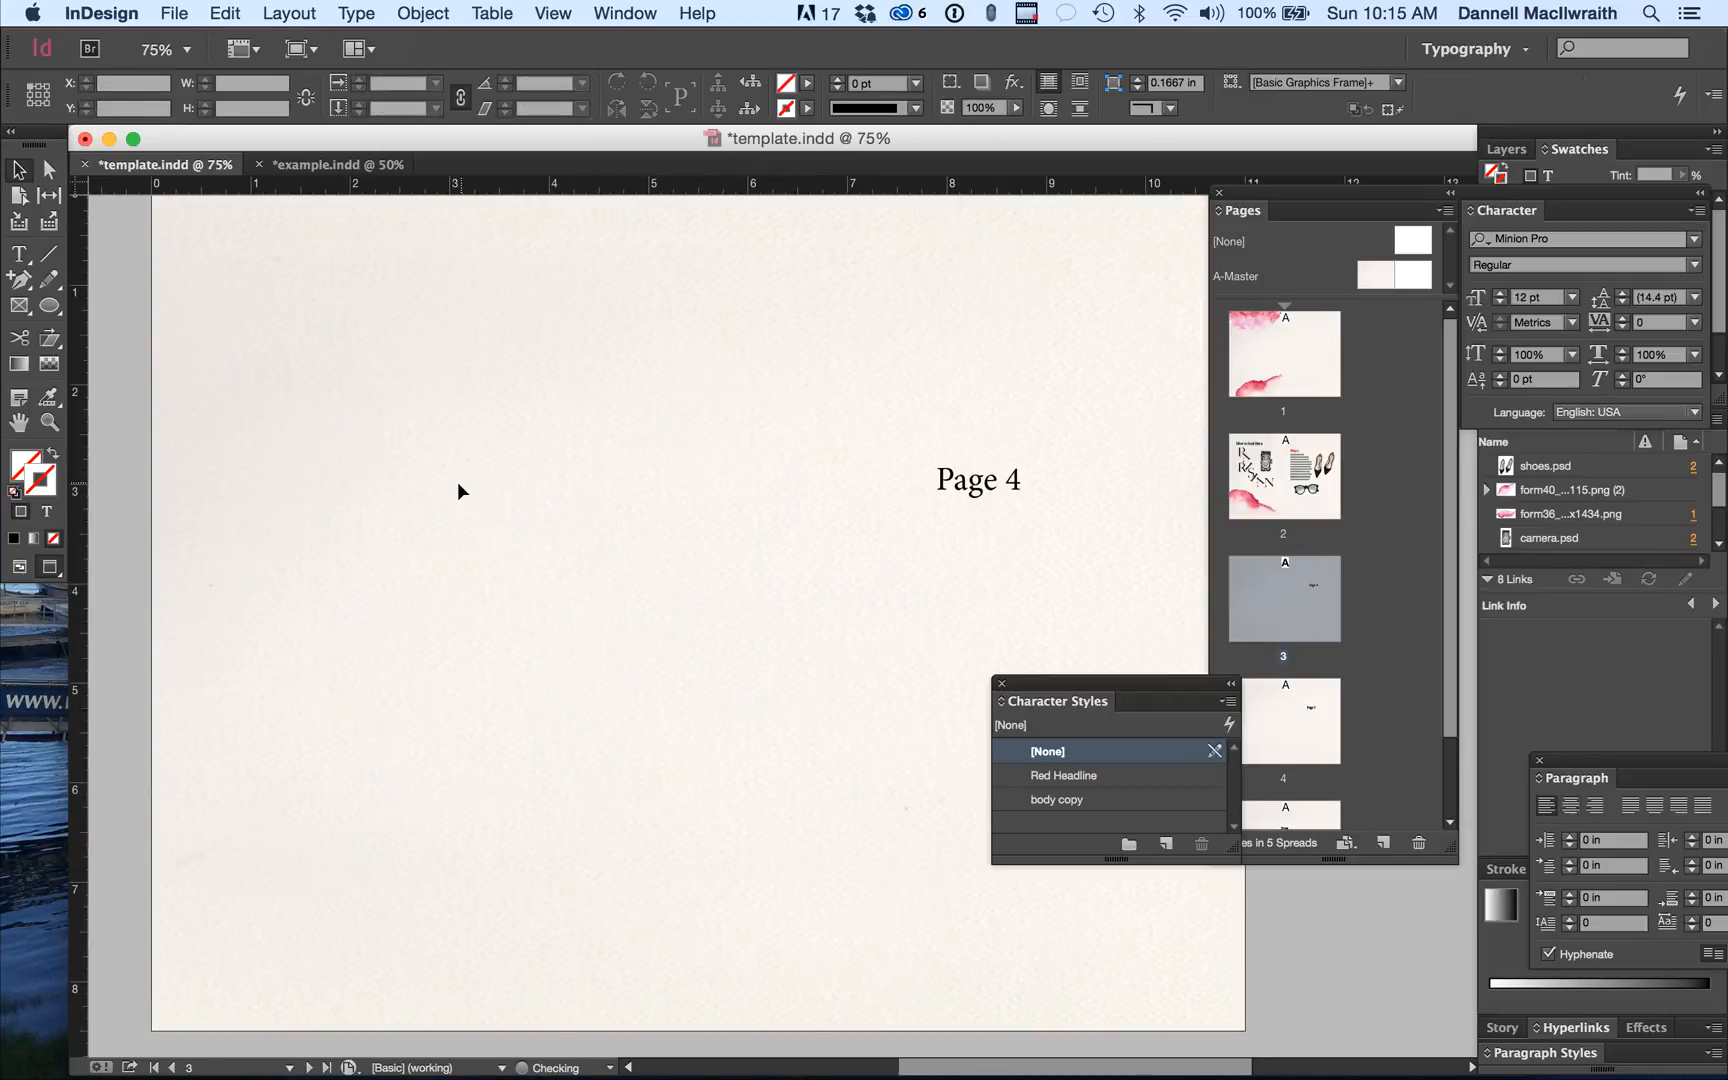
{"action": "scroll", "coordinate": [316, 513], "scroll_direction": "up", "scroll_amount": 1}
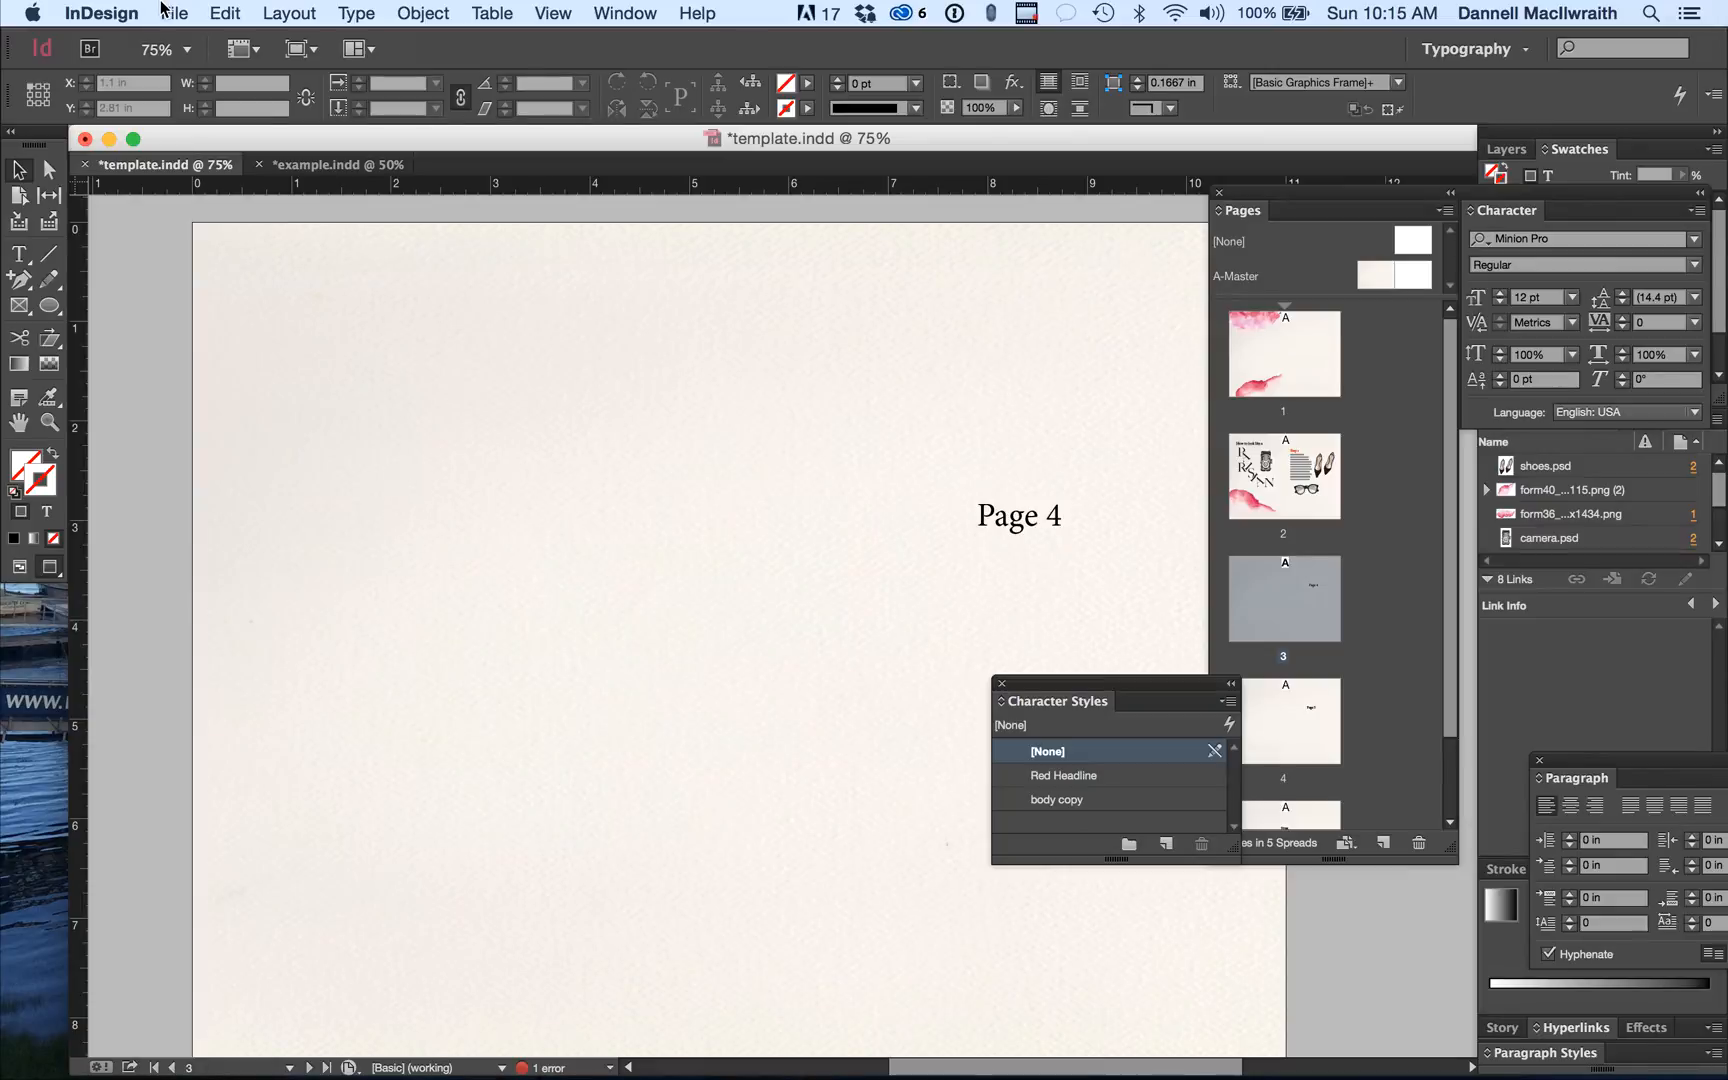
Examine the page 3 layout in example.indd for reference, and return to template.indd.
{"action": "left_click", "coordinate": [316, 164]}
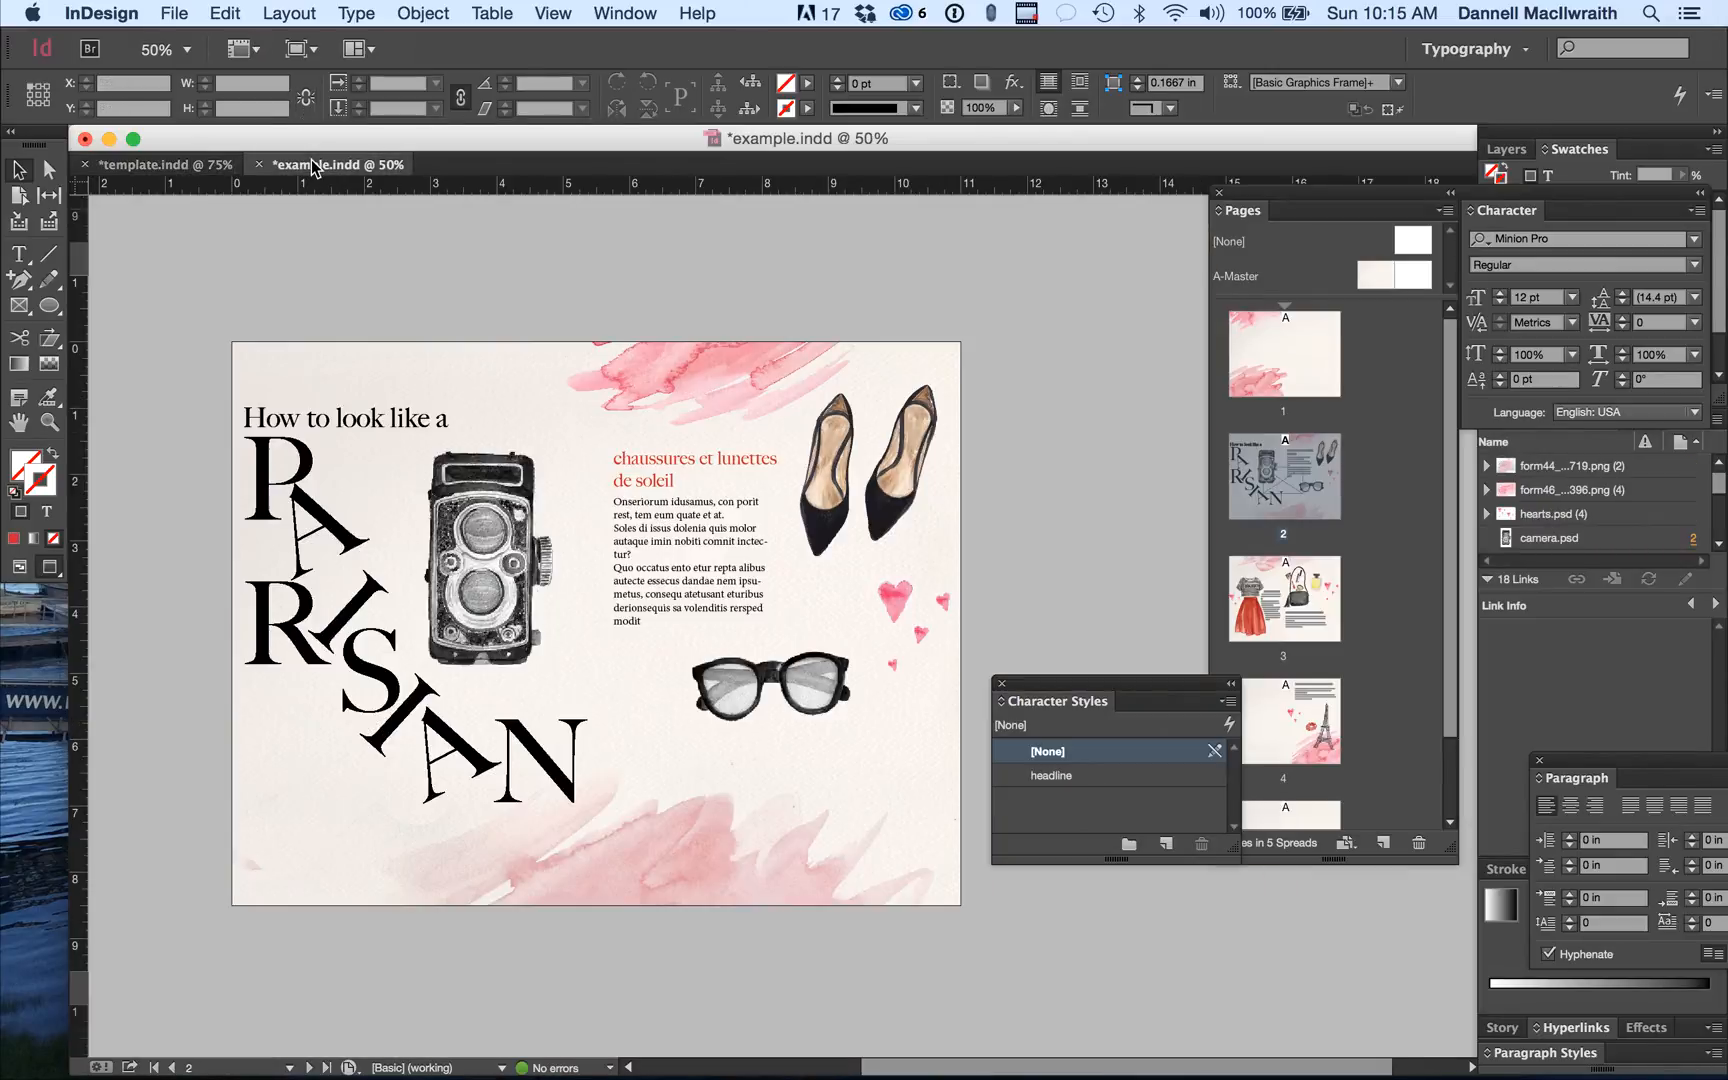
{"action": "scroll", "coordinate": [455, 527], "scroll_direction": "down", "scroll_amount": 10}
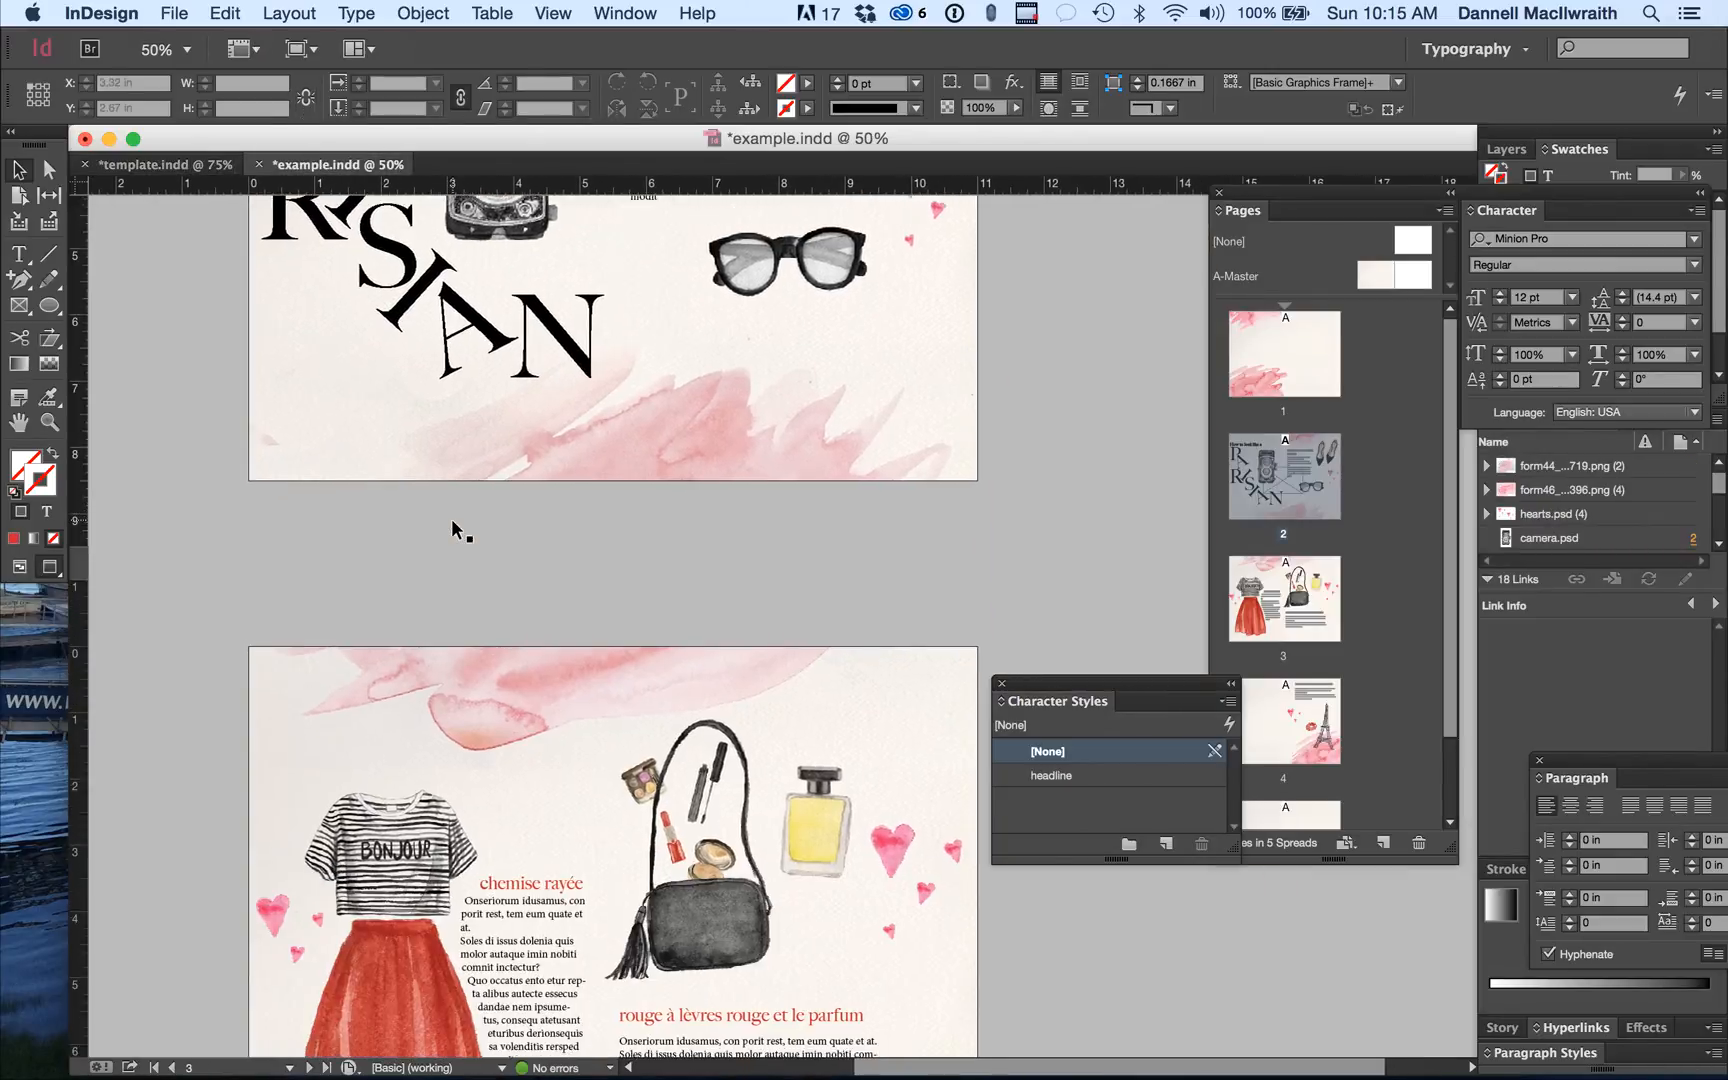
{"action": "scroll", "coordinate": [455, 527], "scroll_direction": "down", "scroll_amount": 4}
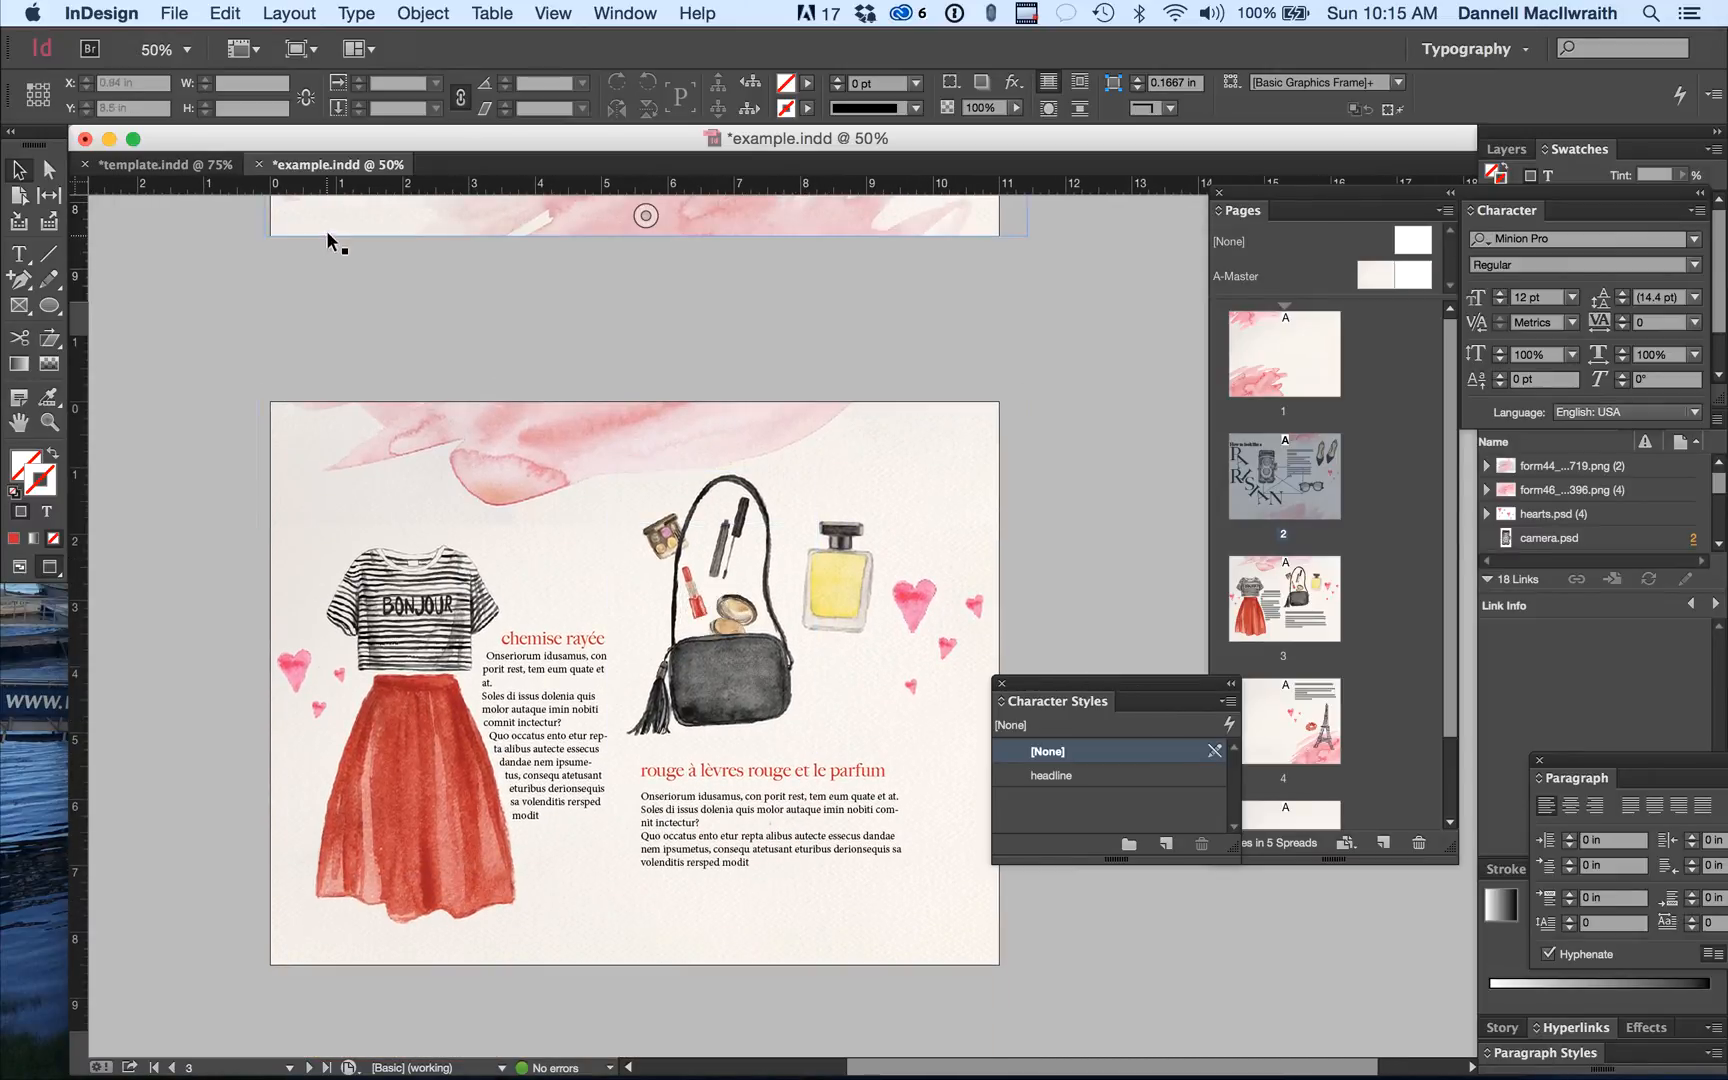
{"action": "left_click", "coordinate": [172, 166]}
Draw an image frame about 4.1 by 4.12 in on the left half of page 3 and place purse.tif in it.
{"action": "left_click", "coordinate": [185, 14]}
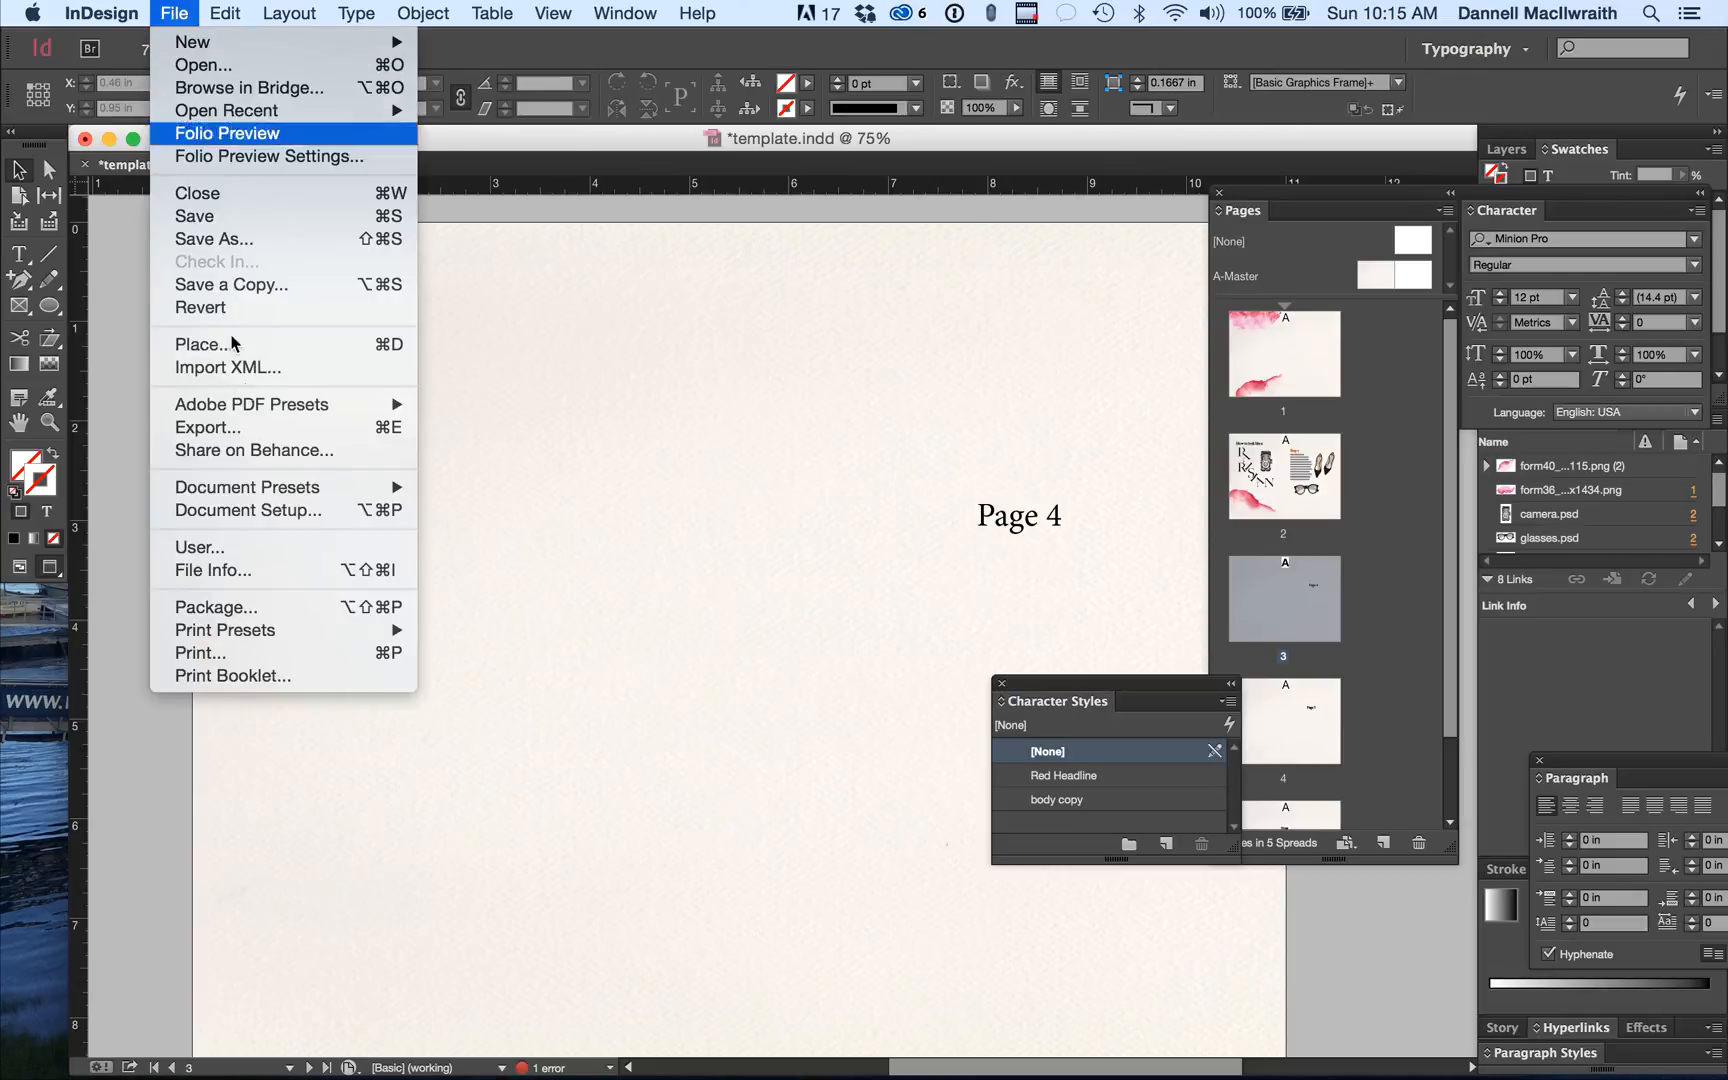
{"action": "left_click", "coordinate": [19, 306]}
{"action": "left_click_drag", "start_coordinate": [242, 410], "coordinate": [650, 820]}
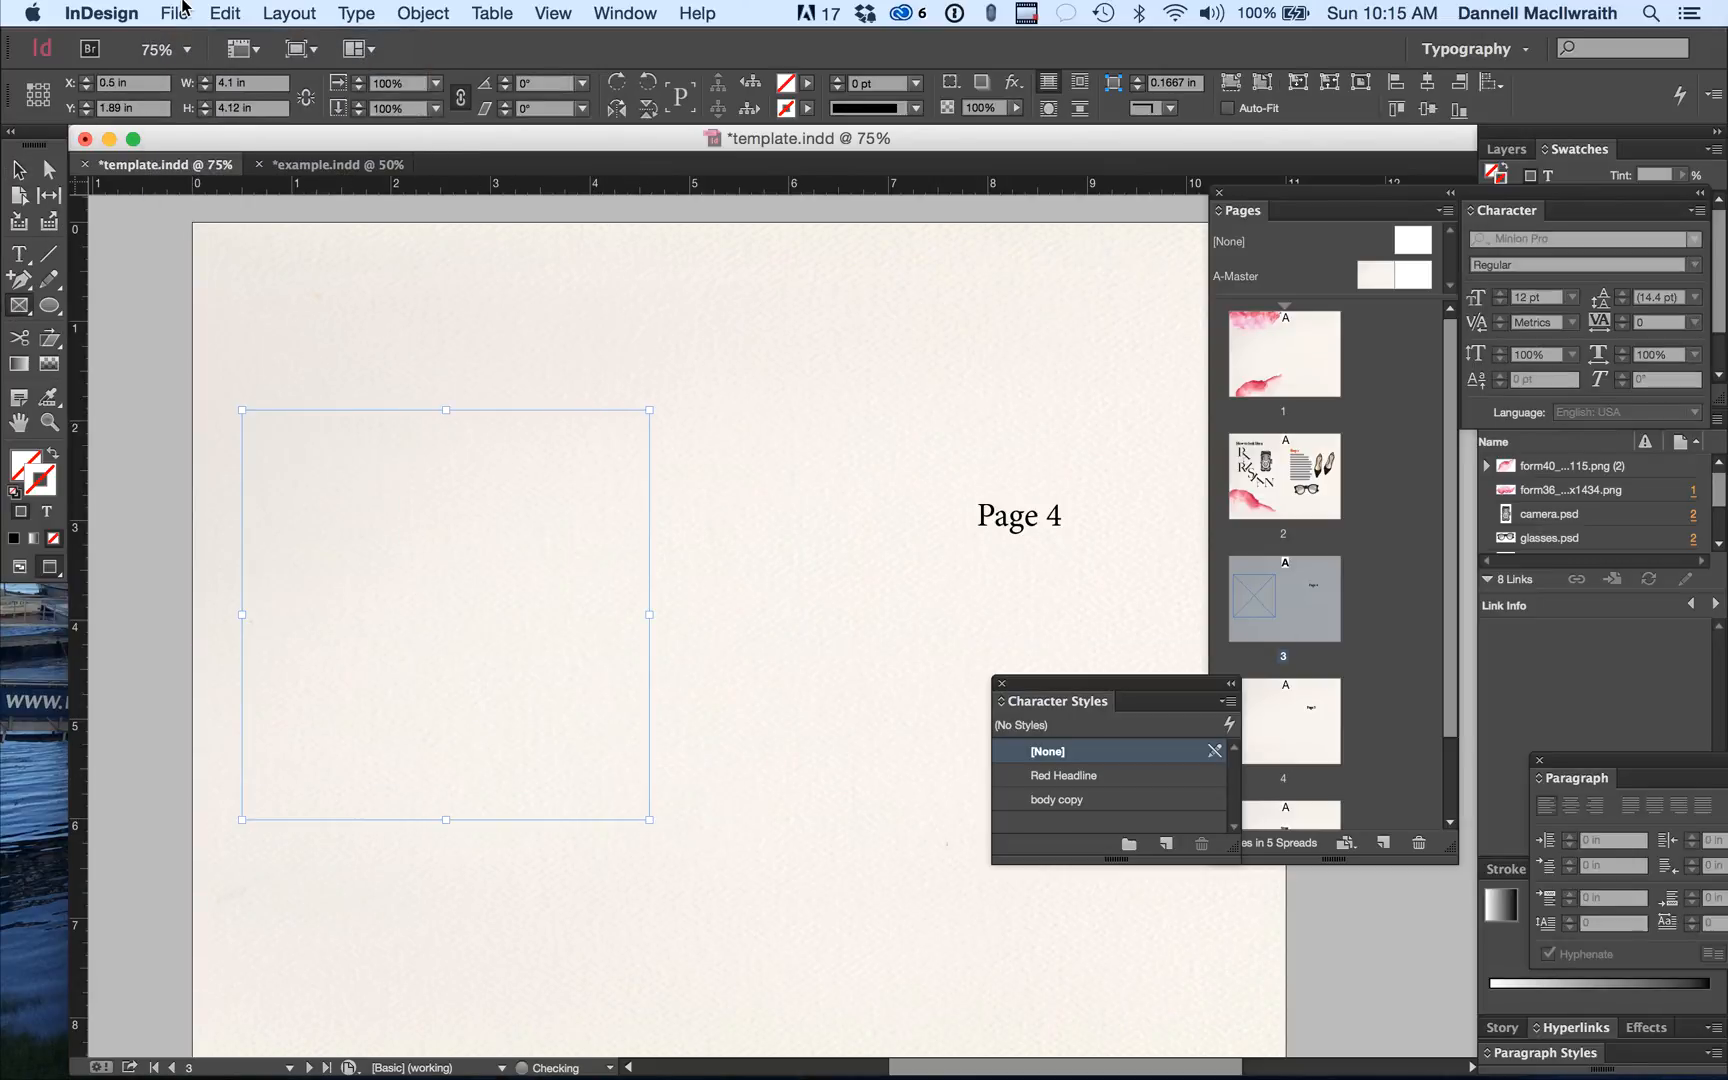
{"action": "left_click", "coordinate": [174, 13]}
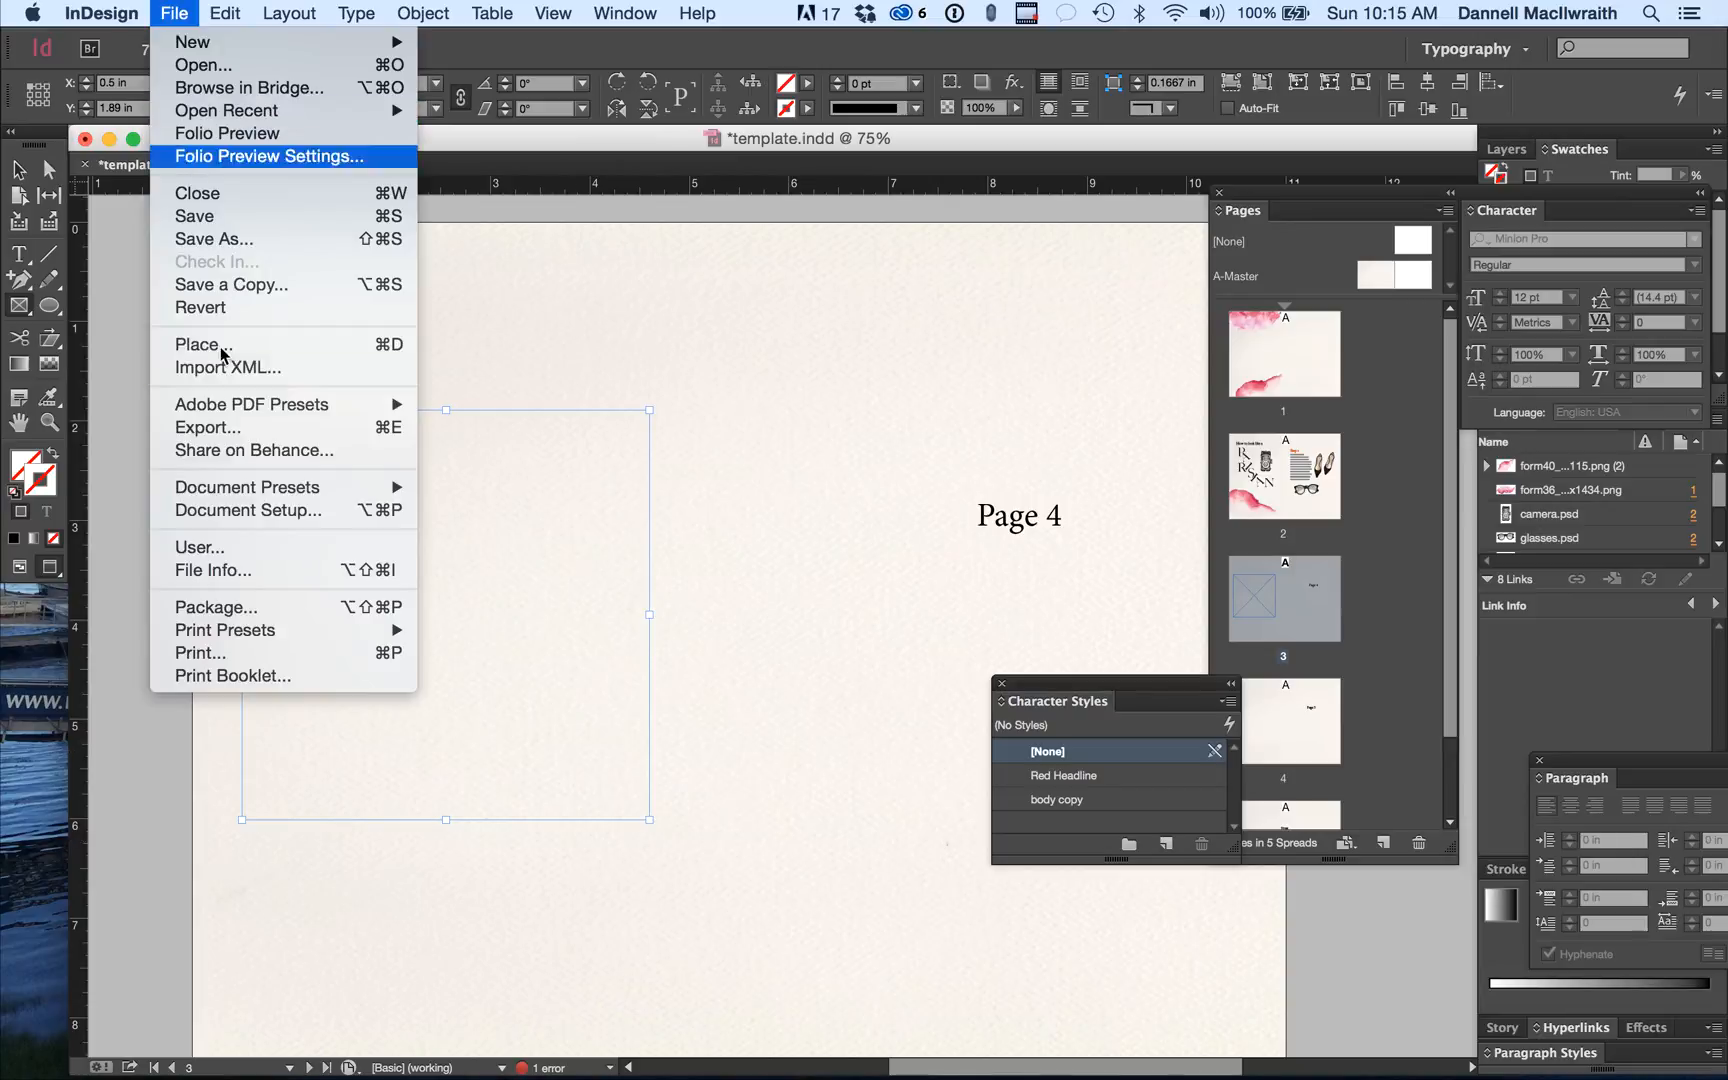
{"action": "left_click", "coordinate": [226, 346]}
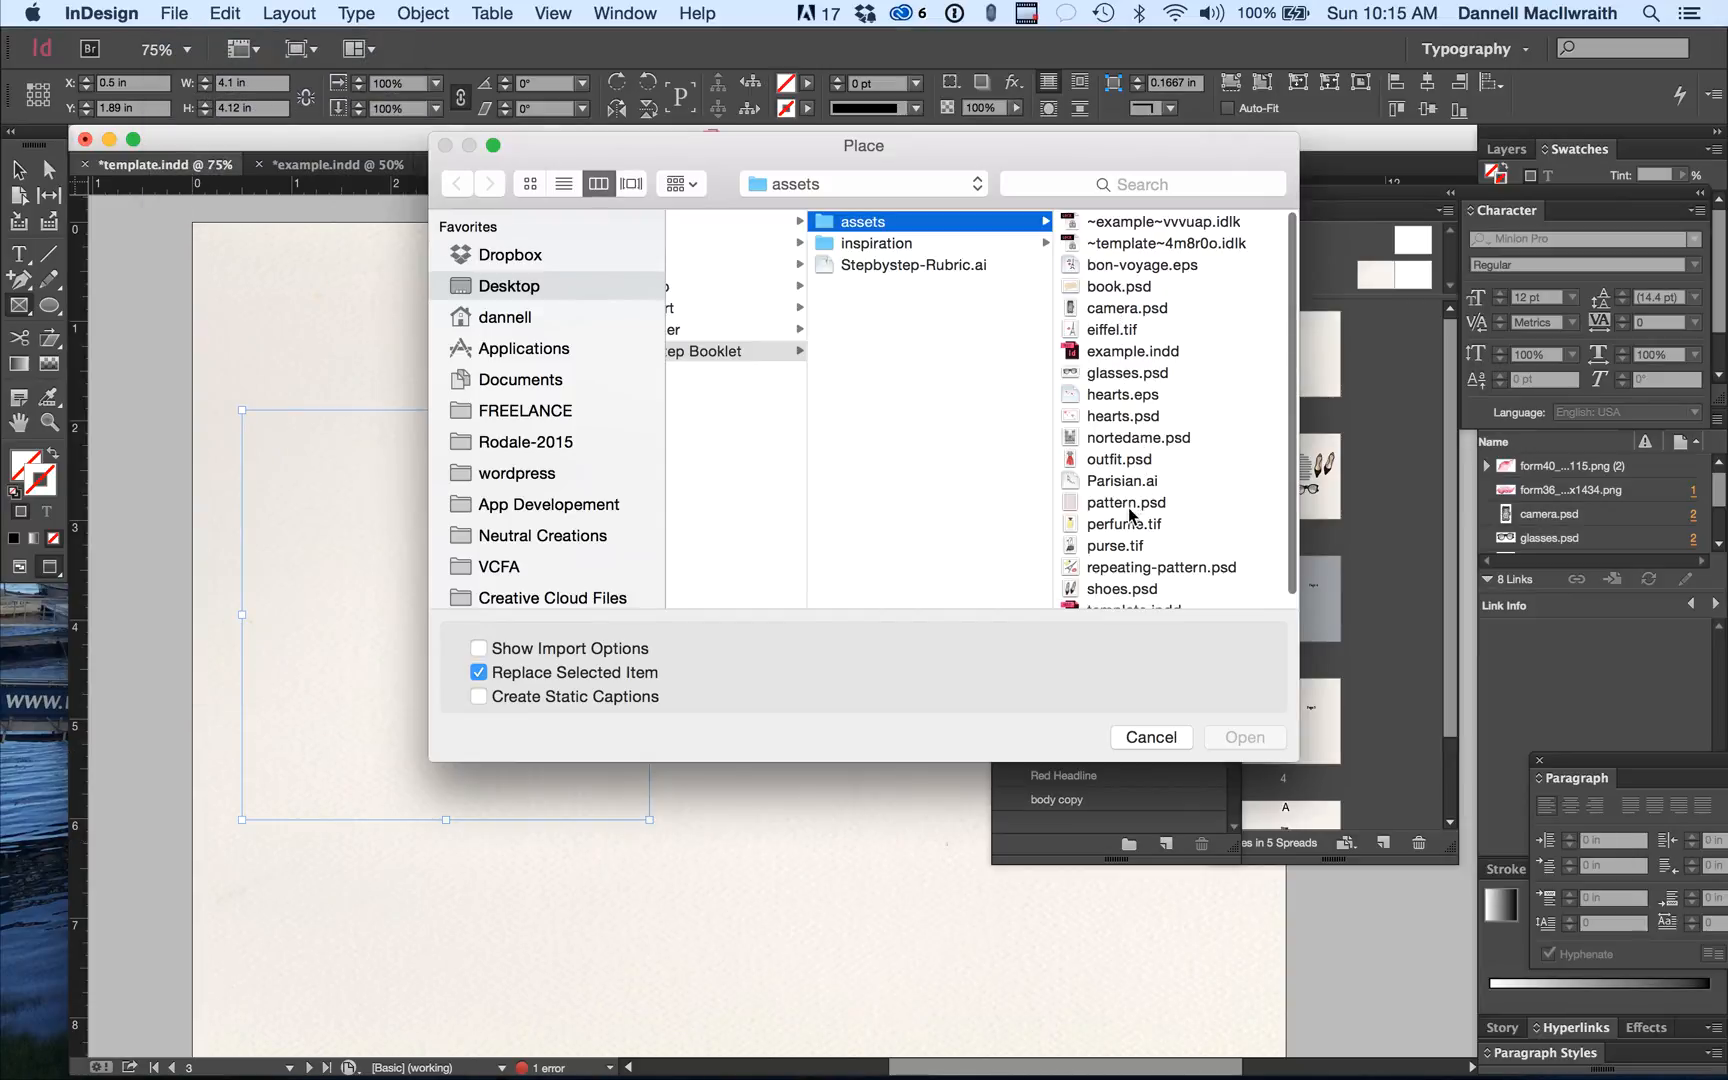
{"action": "left_click", "coordinate": [1128, 547]}
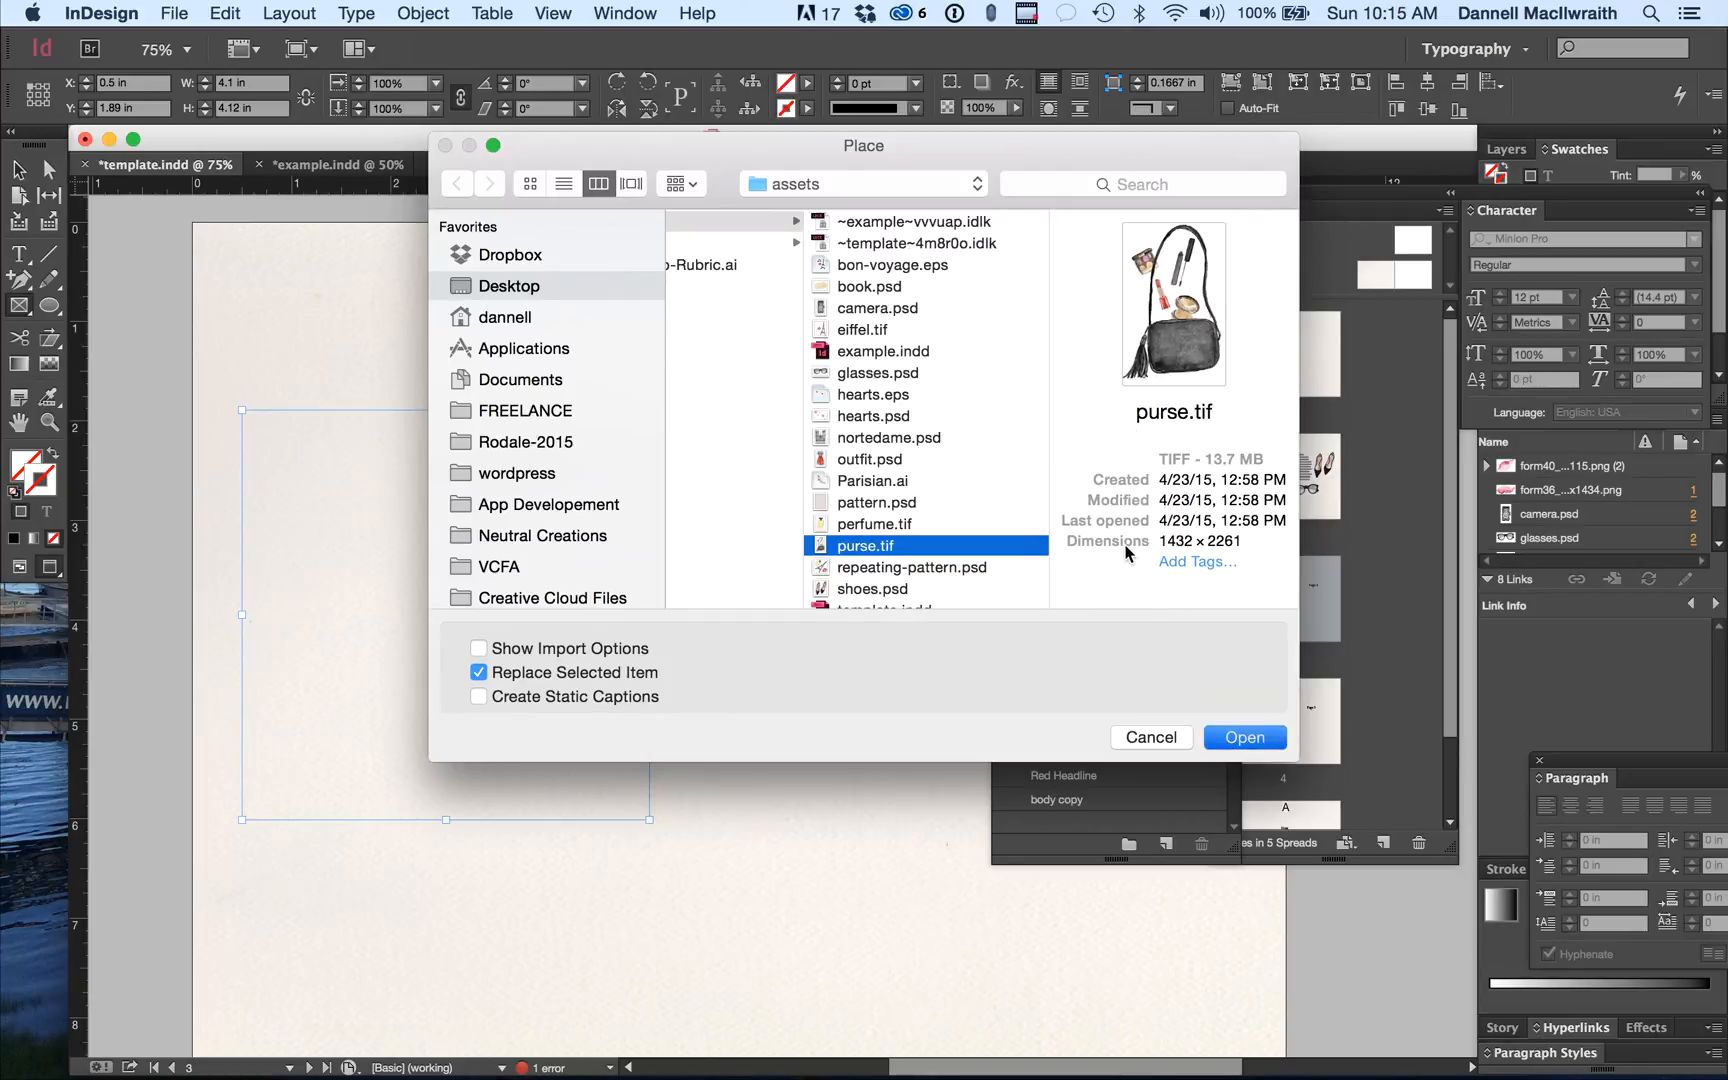
{"action": "key", "text": "Return"}
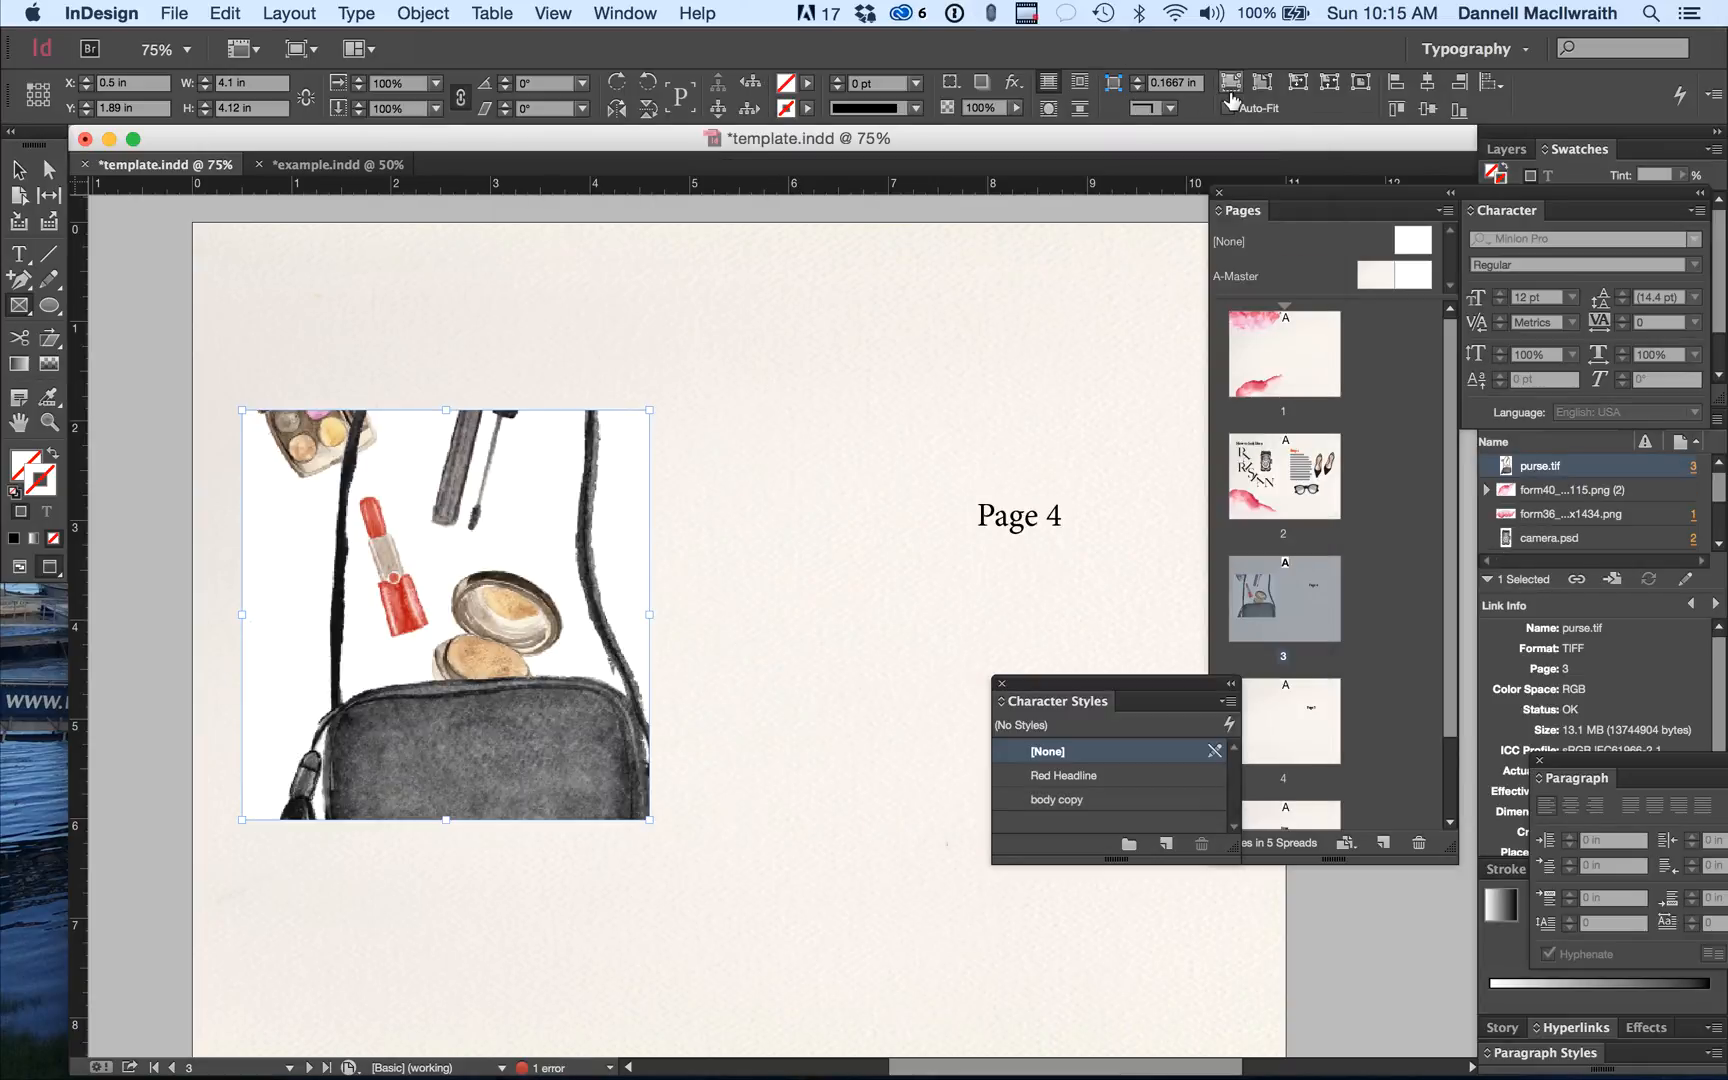
Fit the purse image proportionally inside its frame and narrow the frame from both sides to about 2.82 in wide.
{"action": "left_click", "coordinate": [1261, 86]}
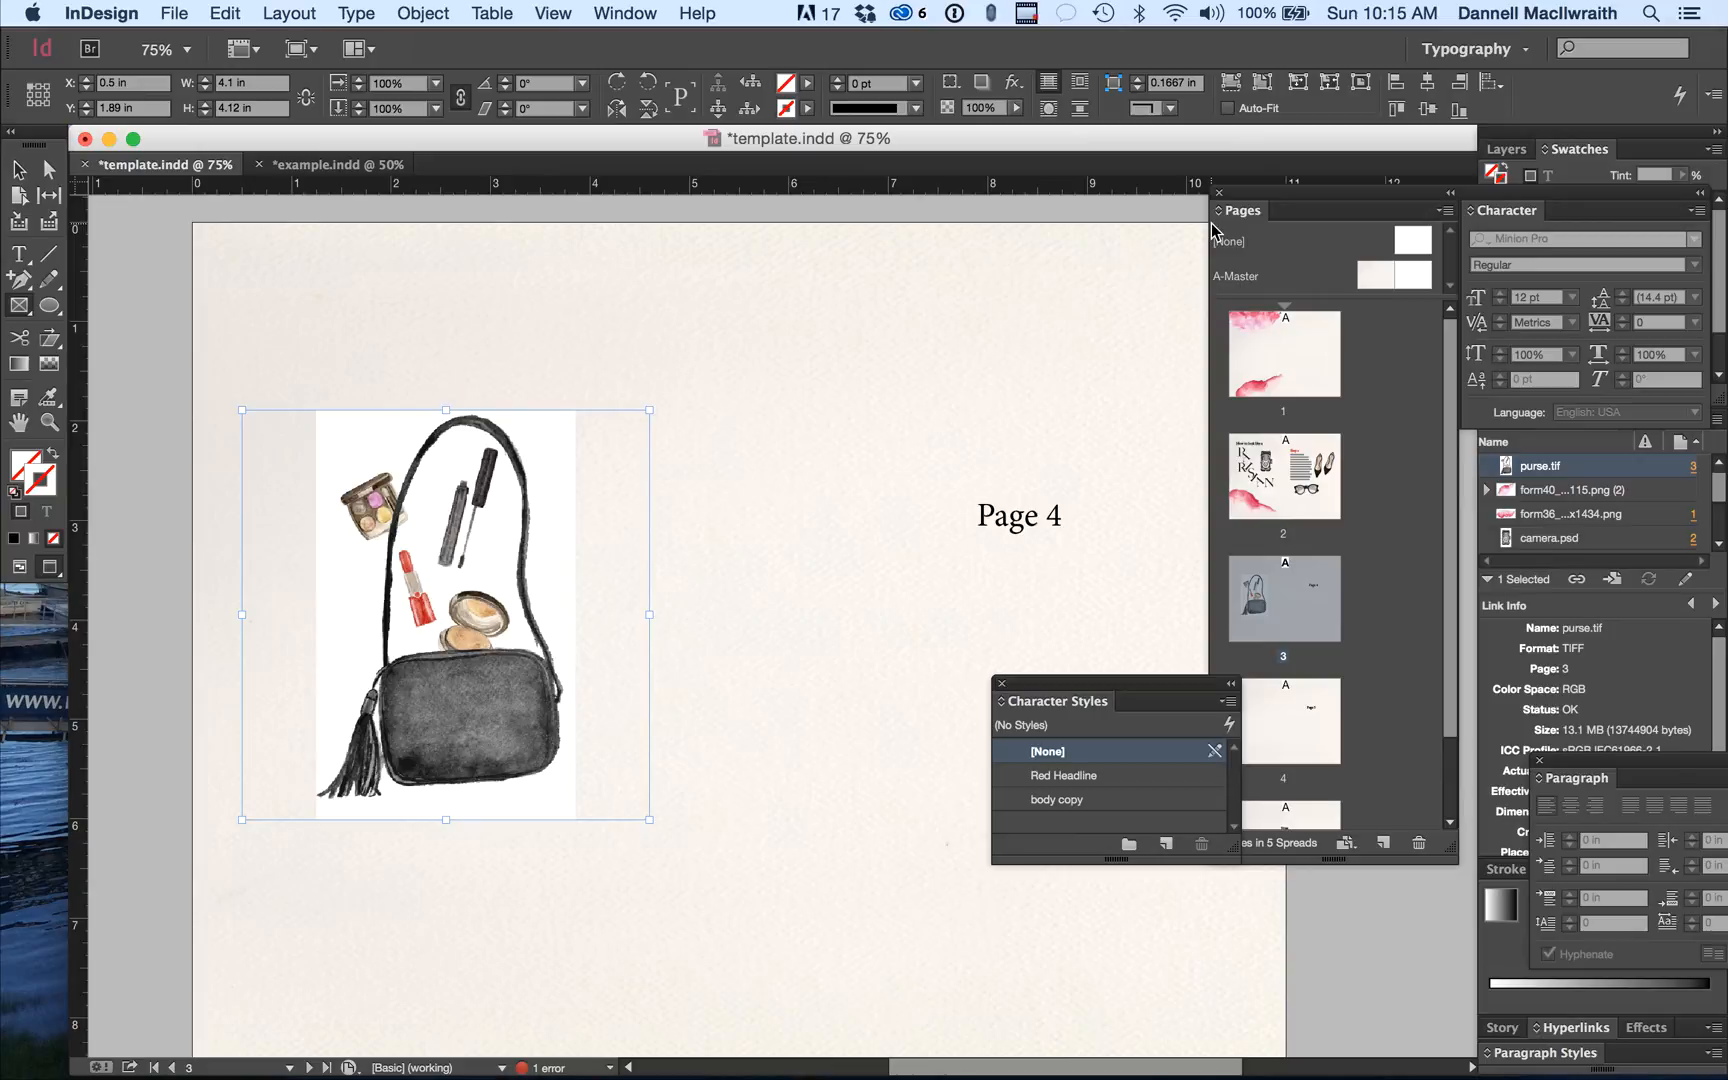
{"action": "left_click", "coordinate": [18, 170]}
{"action": "left_click_drag", "start_coordinate": [242, 614], "coordinate": [302, 614]}
{"action": "left_click_drag", "start_coordinate": [650, 614], "coordinate": [583, 620]}
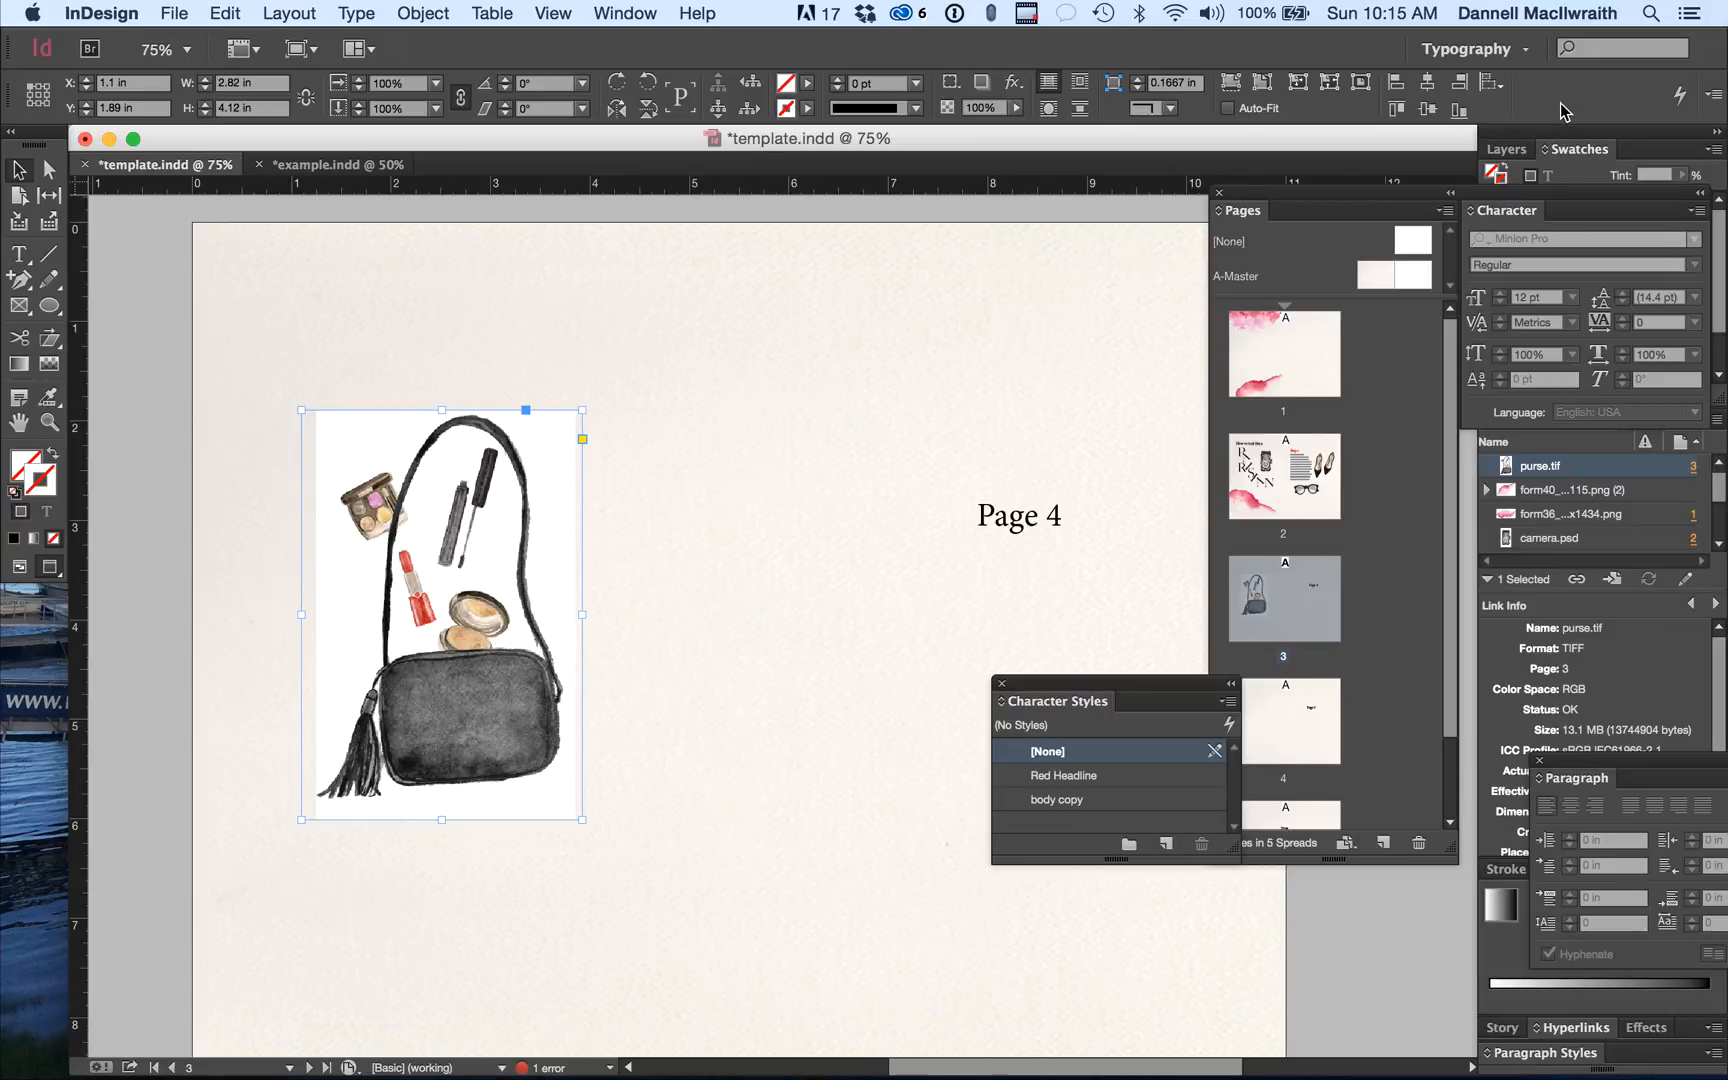
Reset the Typography workspace's panel layout and set the purse image's blending mode to Multiply.
{"action": "left_click", "coordinate": [1515, 52]}
{"action": "left_click", "coordinate": [1494, 223]}
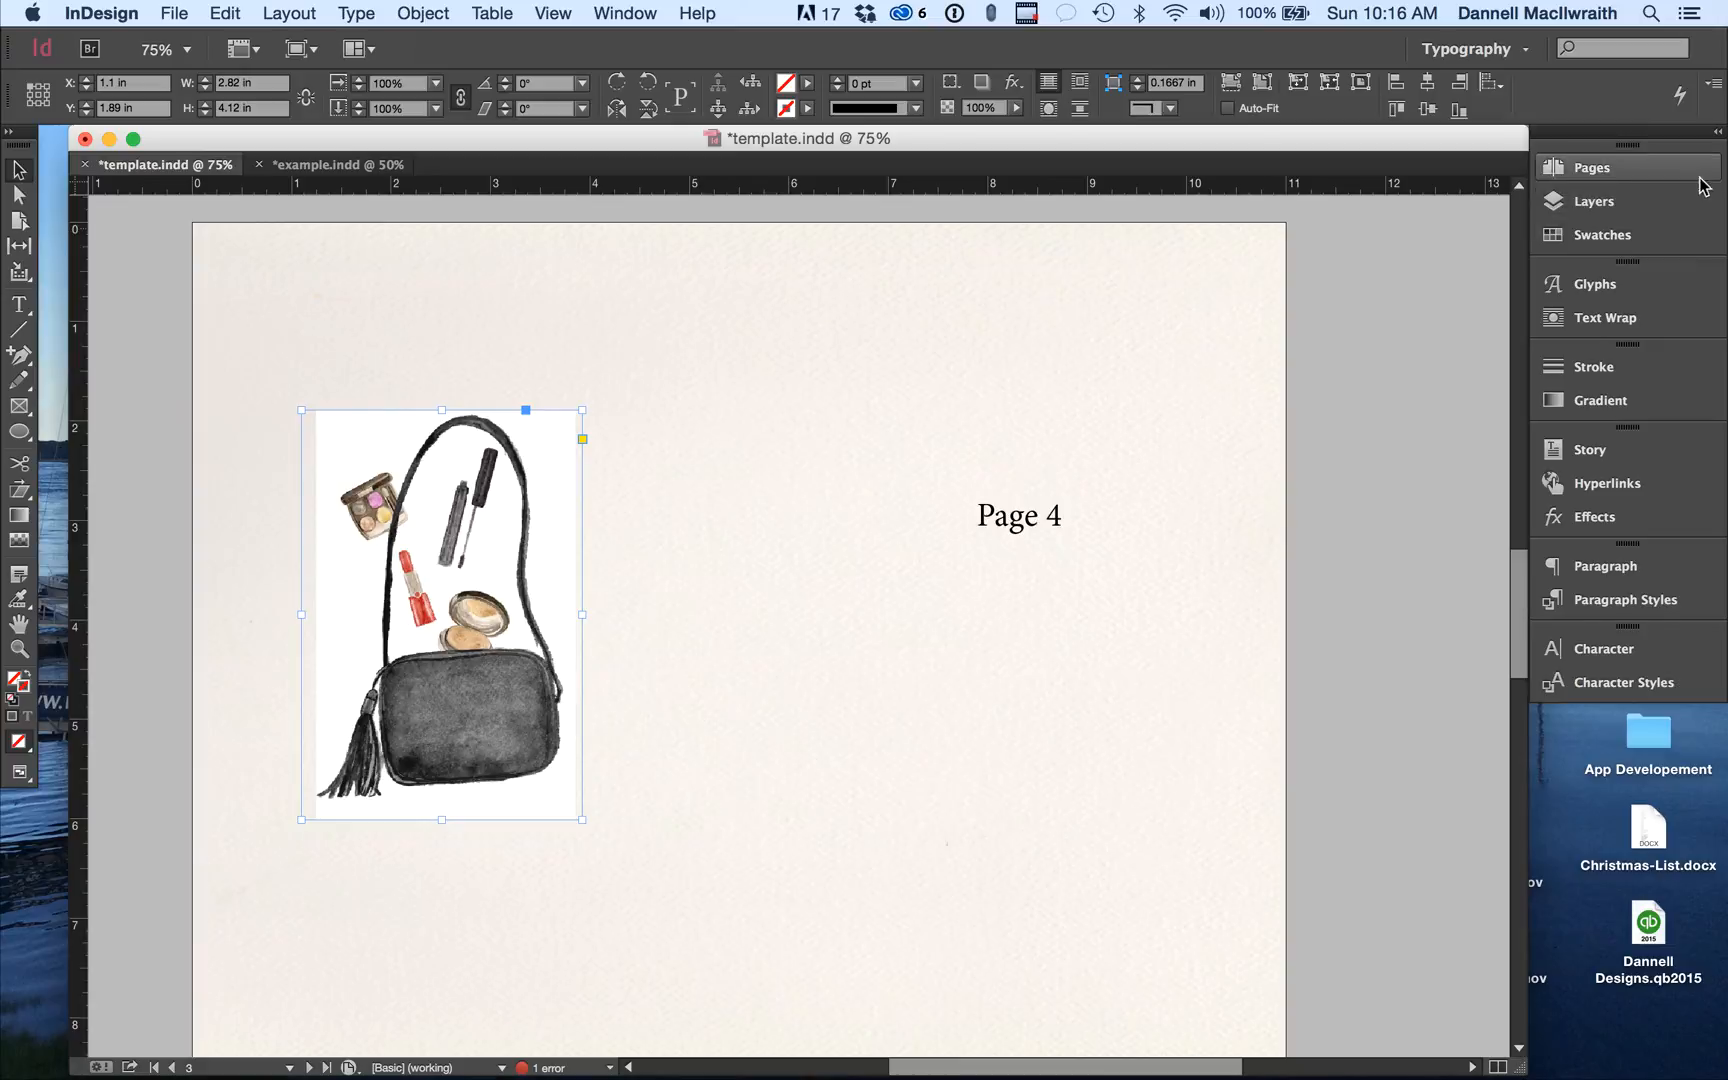
{"action": "left_click", "coordinate": [1630, 520]}
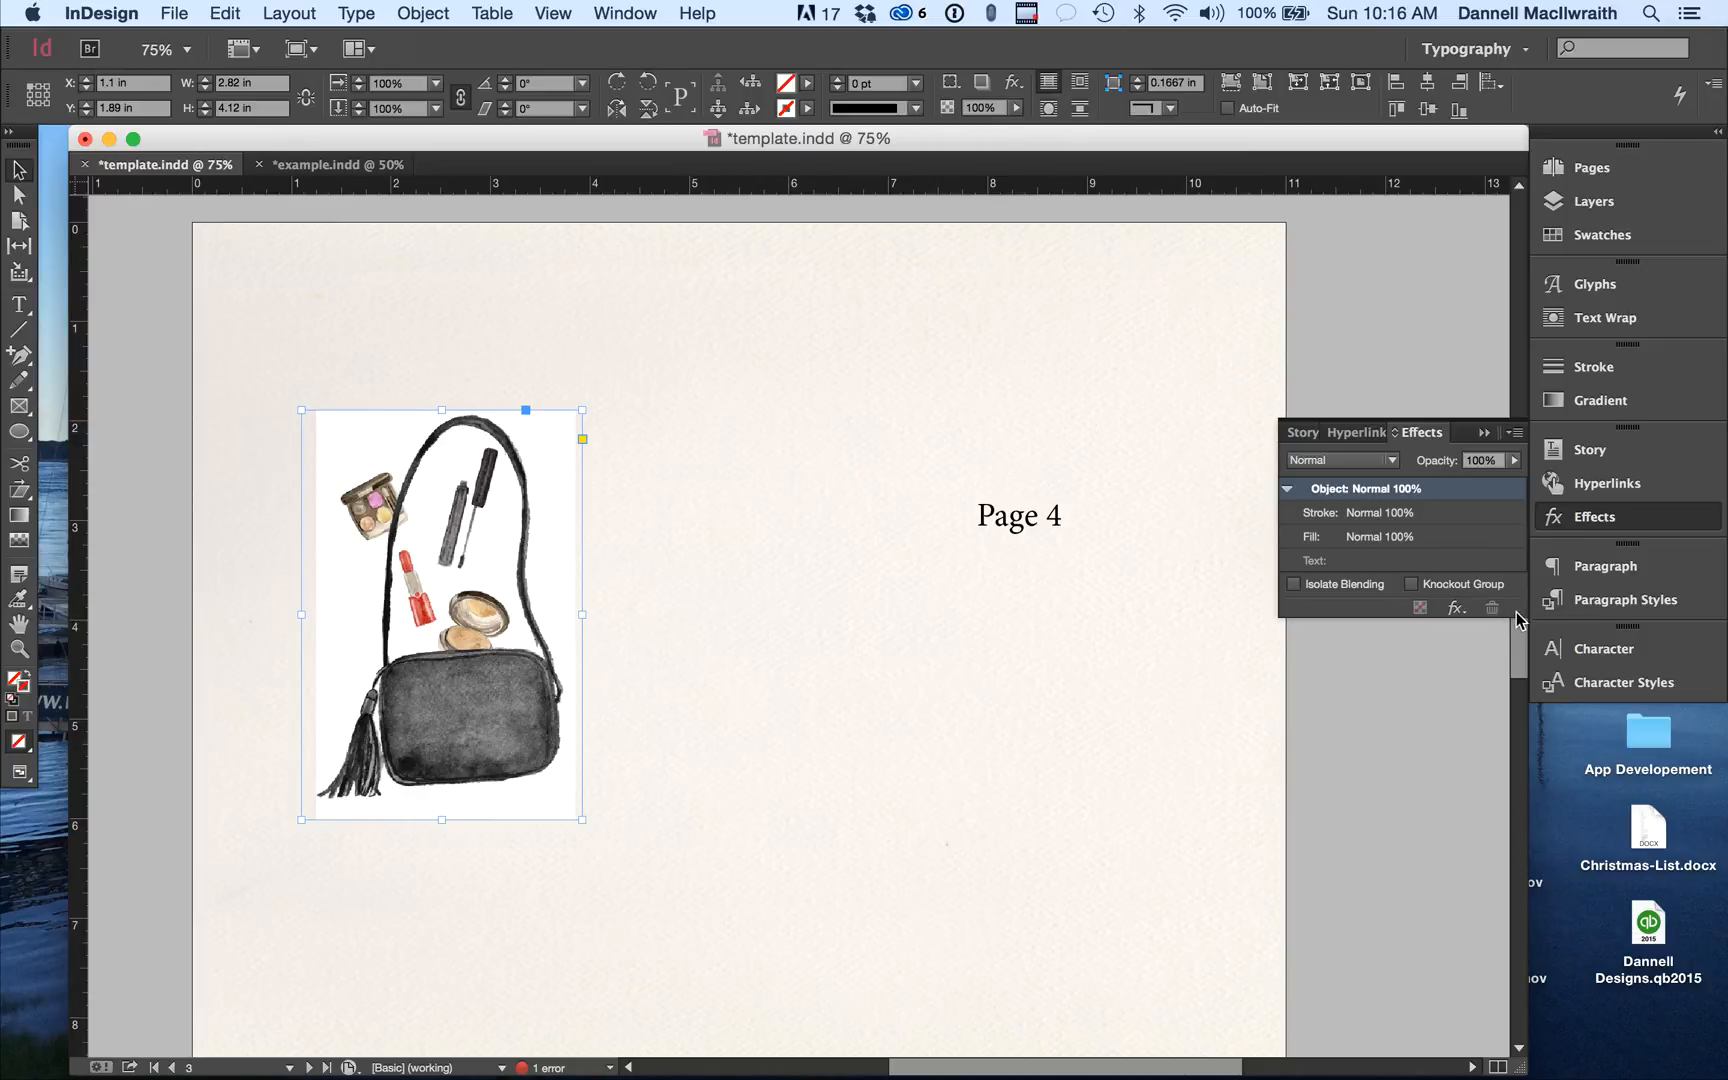
{"action": "left_click", "coordinate": [1390, 460]}
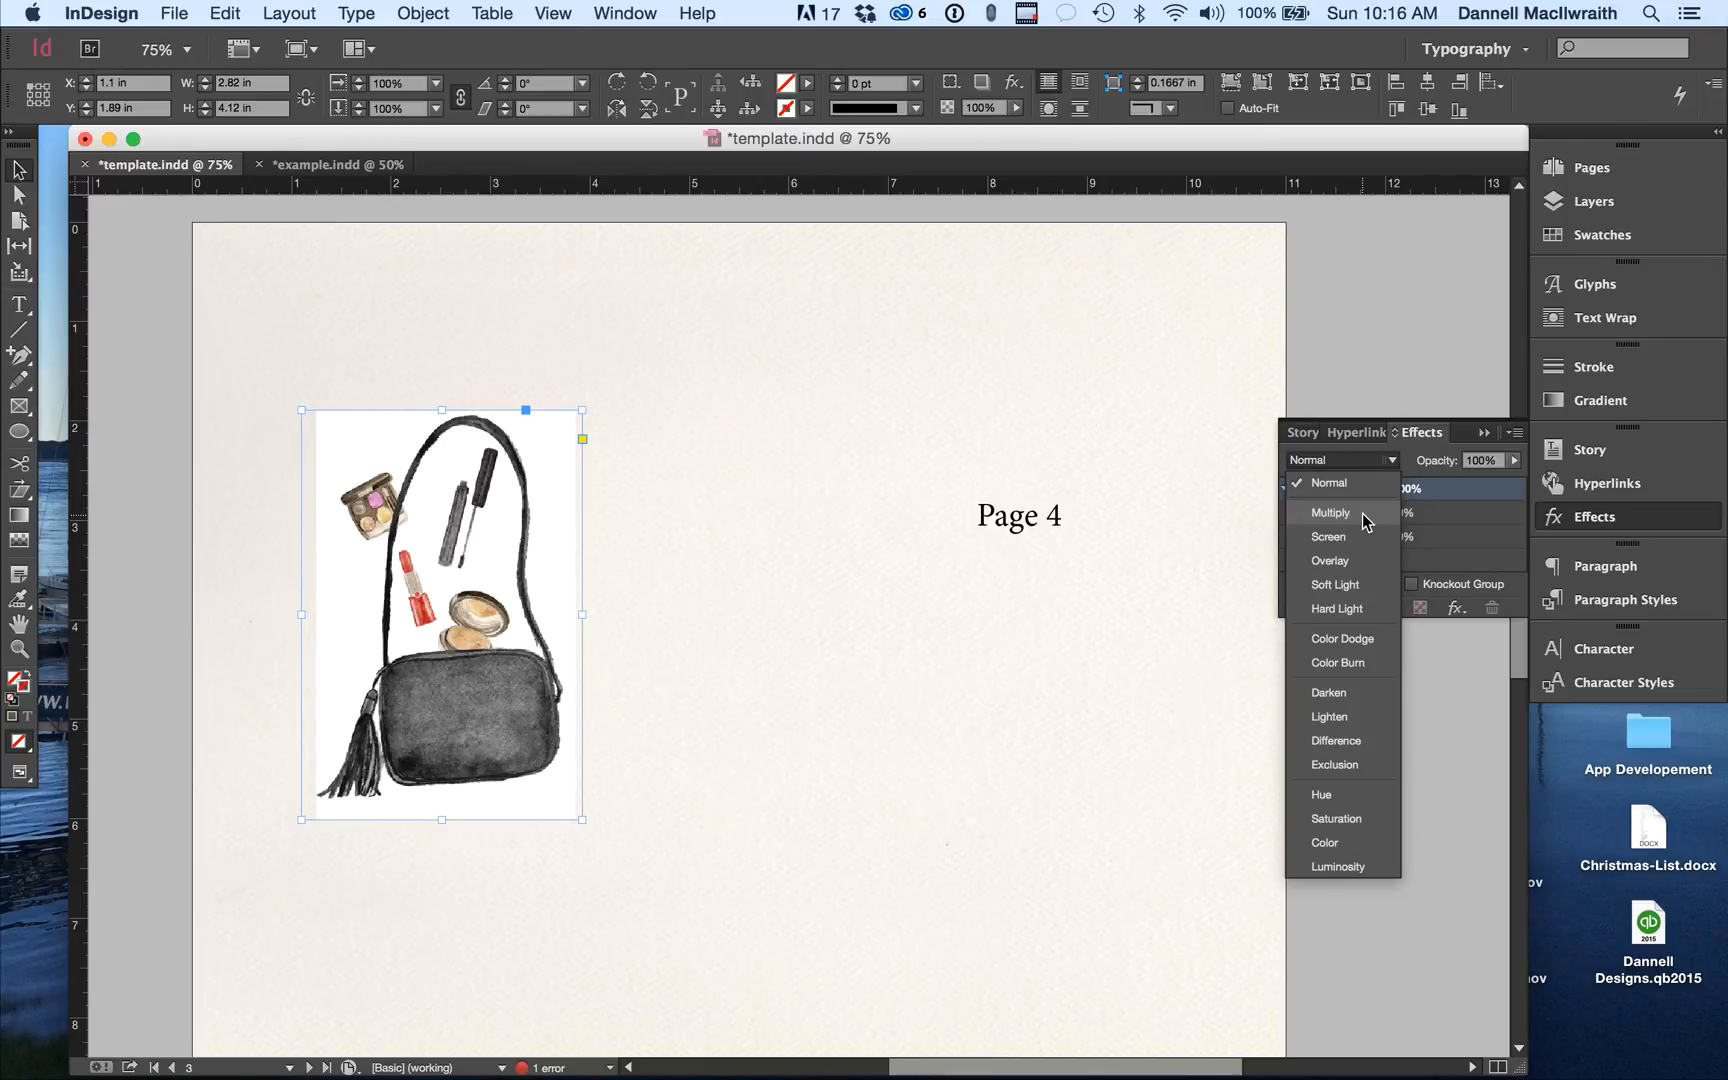
{"action": "left_click", "coordinate": [1330, 512]}
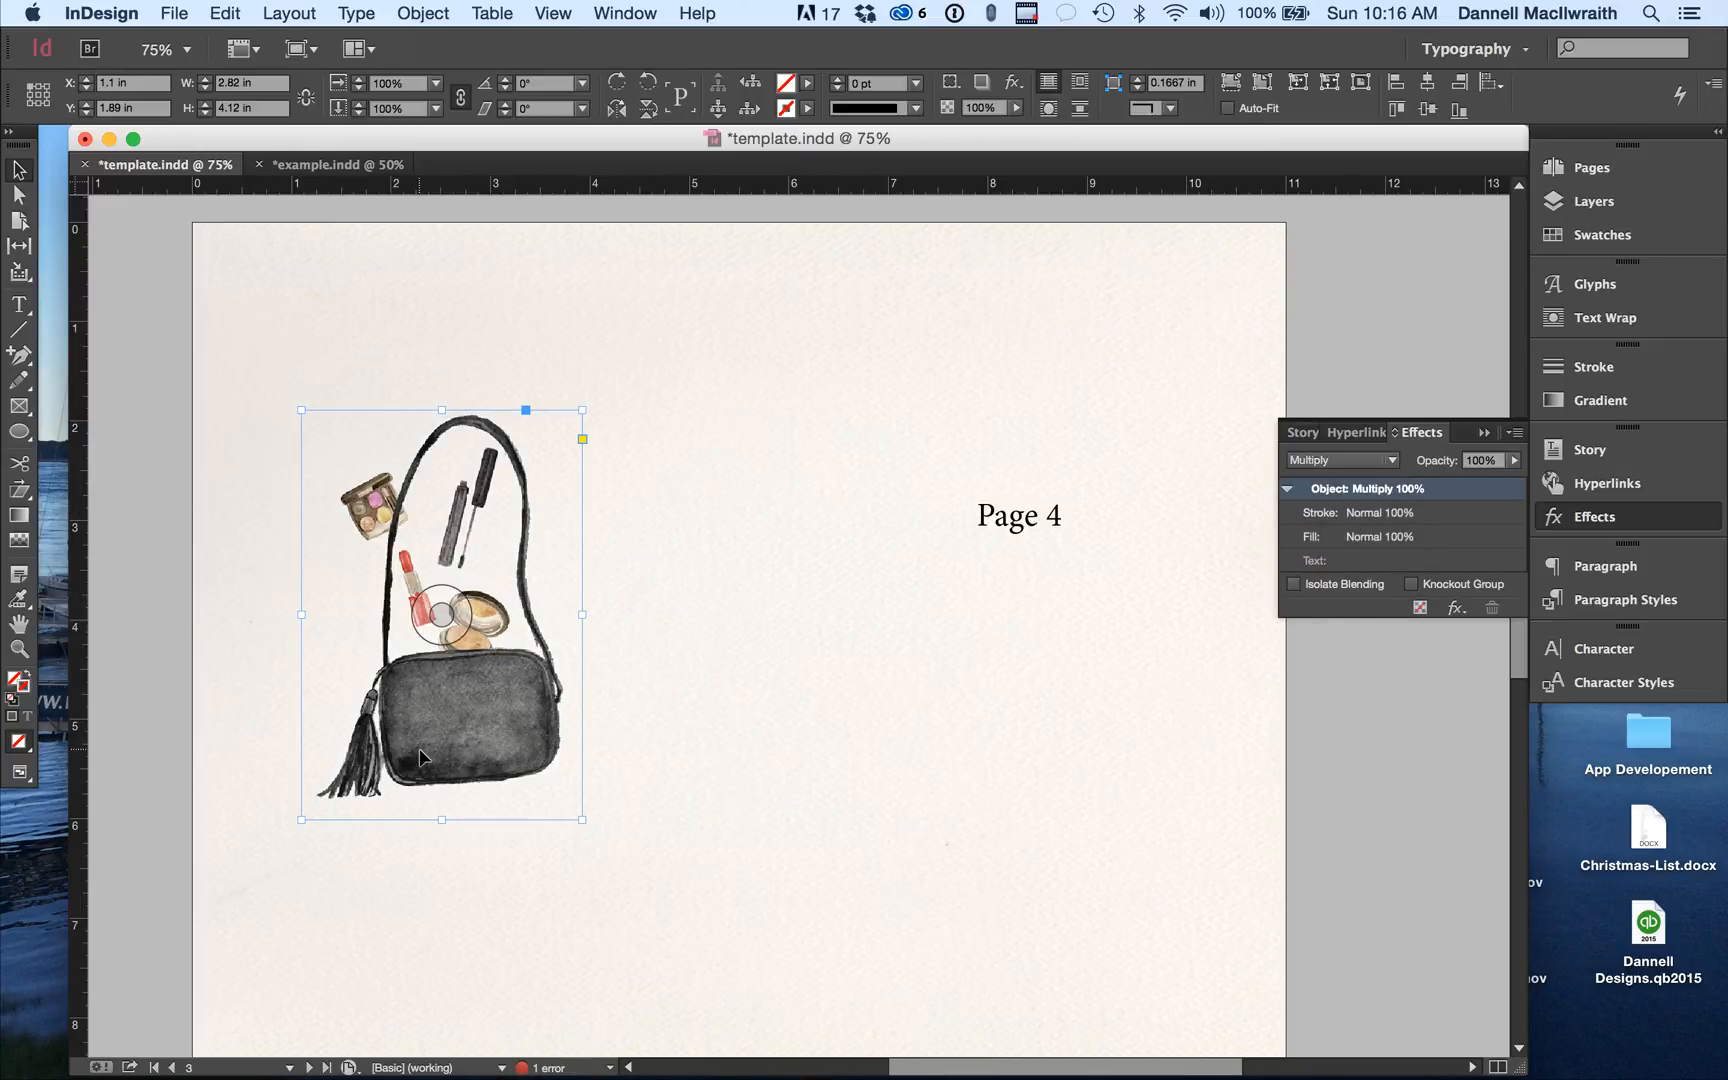
Move the purse image farther left, near the left edge of page 3.
{"action": "left_click", "coordinate": [249, 315]}
{"action": "mouse_move", "coordinate": [421, 695]}
{"action": "left_mouse_down"}
{"action": "mouse_move", "coordinate": [361, 641]}
{"action": "mouse_move", "coordinate": [441, 646]}
{"action": "mouse_move", "coordinate": [441, 701]}
{"action": "left_mouse_up"}
{"action": "left_click", "coordinate": [737, 830]}
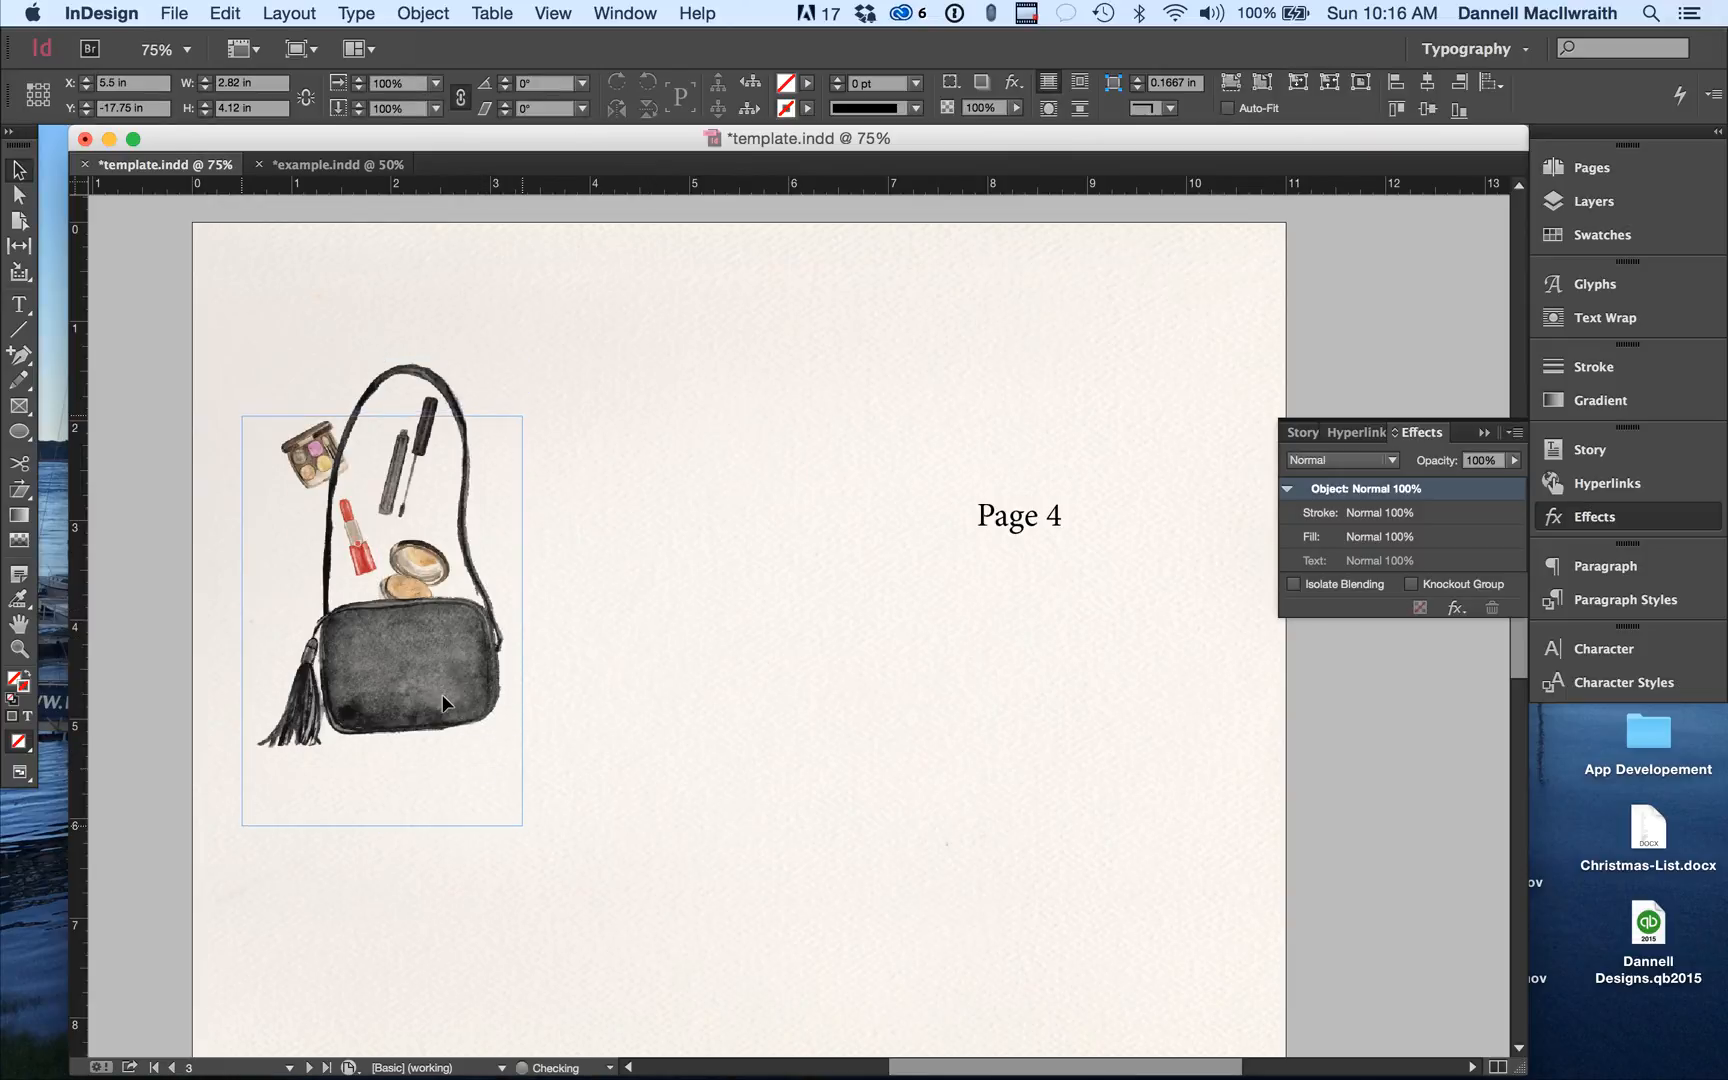
Draw an image frame about 1.4 by 1.92 in just right of the purse and place perfume.tif in it.
{"action": "left_click", "coordinate": [19, 405]}
{"action": "left_click_drag", "start_coordinate": [540, 430], "coordinate": [678, 621]}
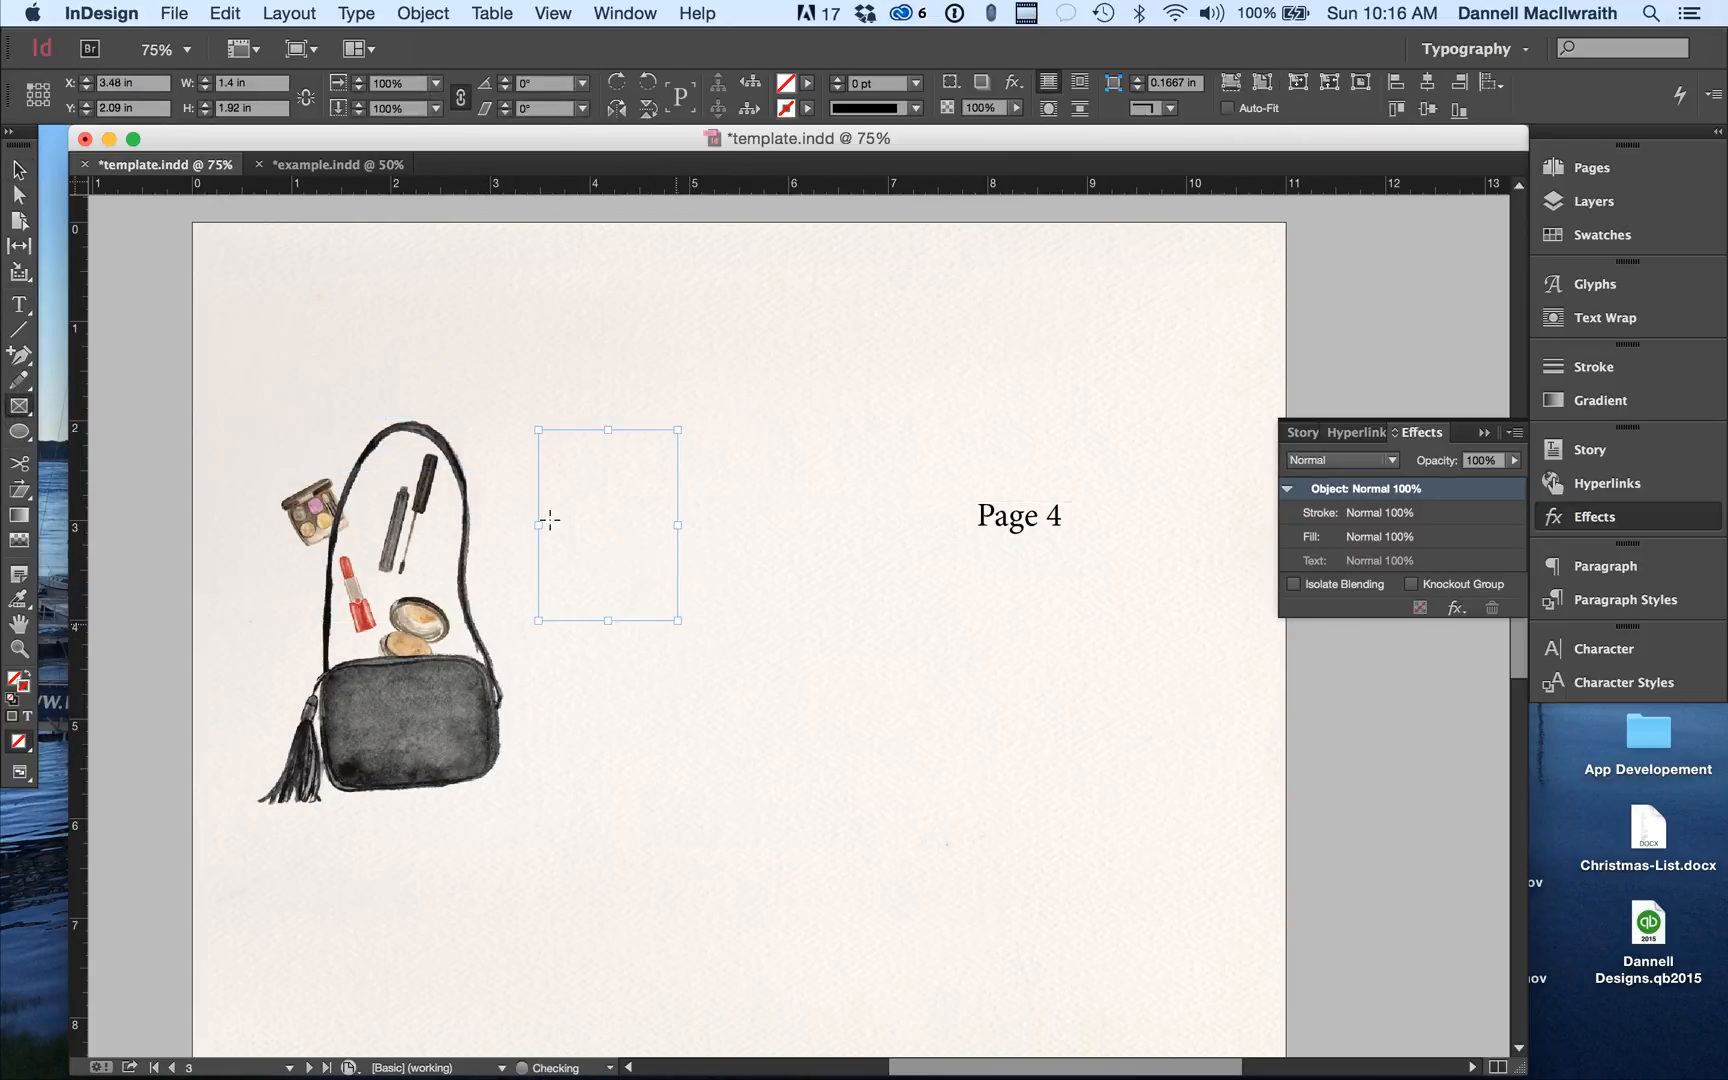
{"action": "left_click", "coordinate": [172, 10]}
{"action": "left_click", "coordinate": [237, 343]}
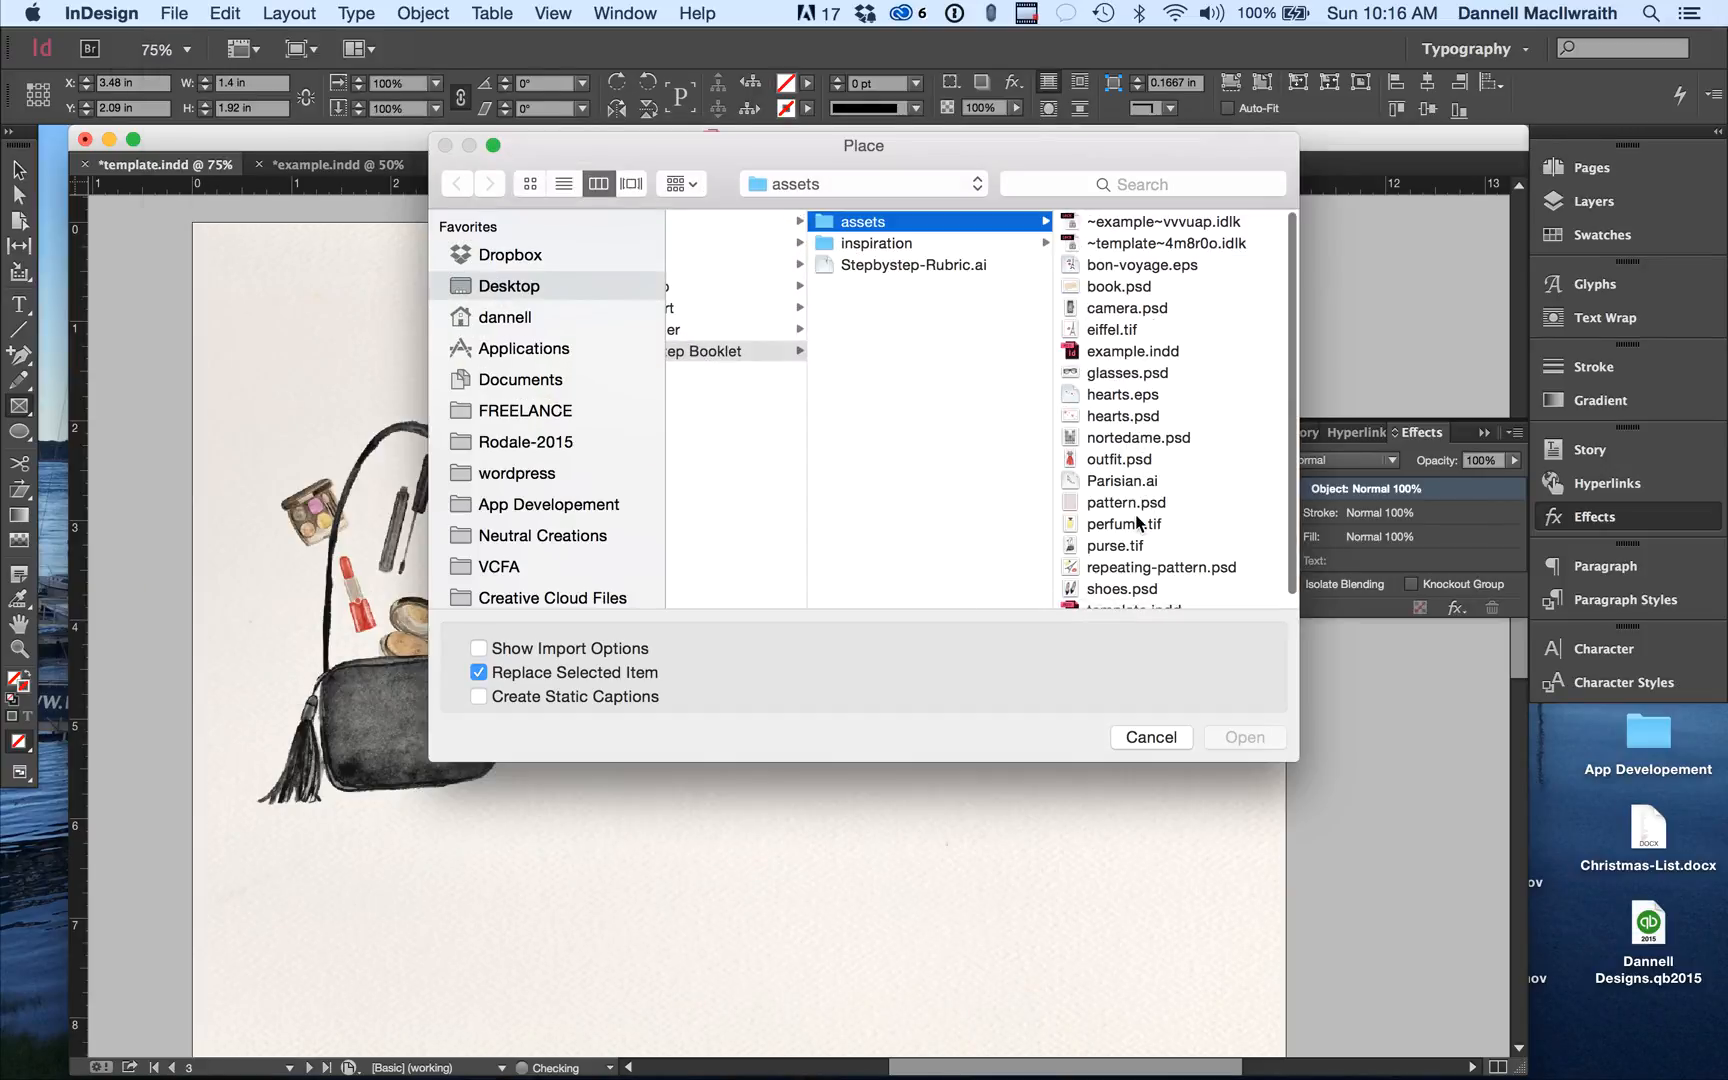
{"action": "double_click", "coordinate": [1126, 524]}
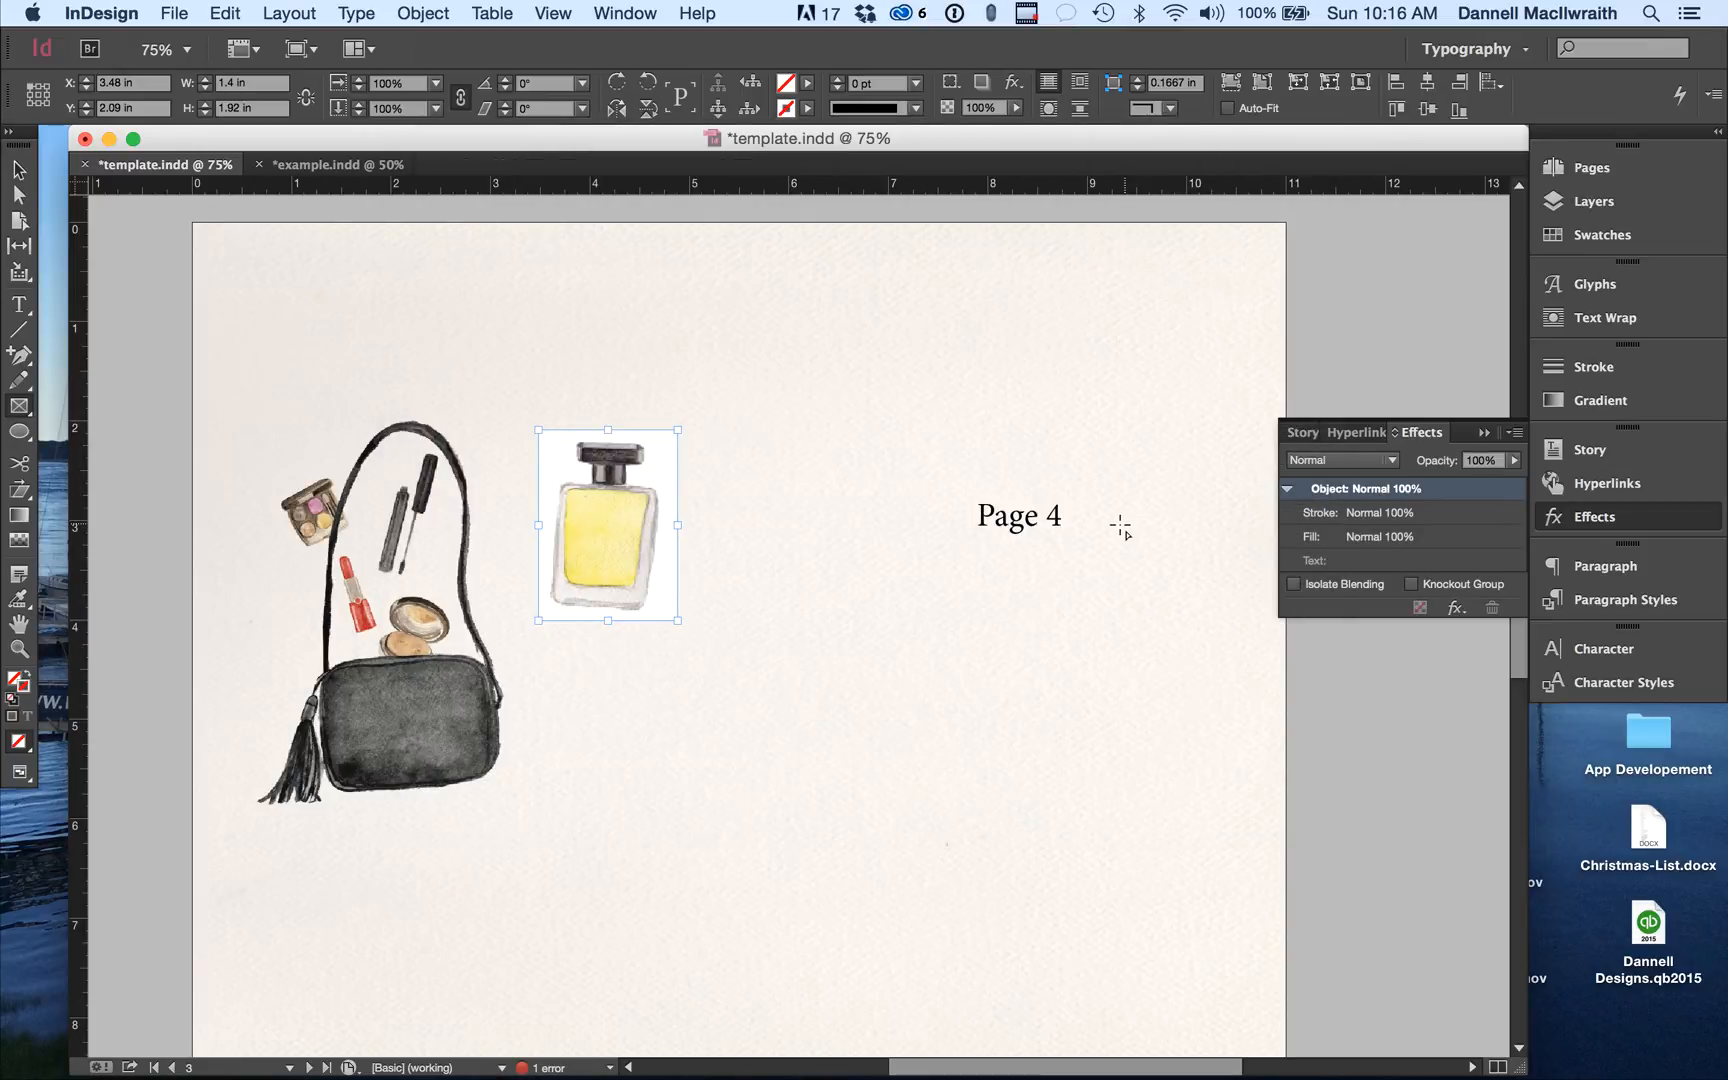
Set the perfume image's blending mode to Multiply.
{"action": "left_click", "coordinate": [1390, 461]}
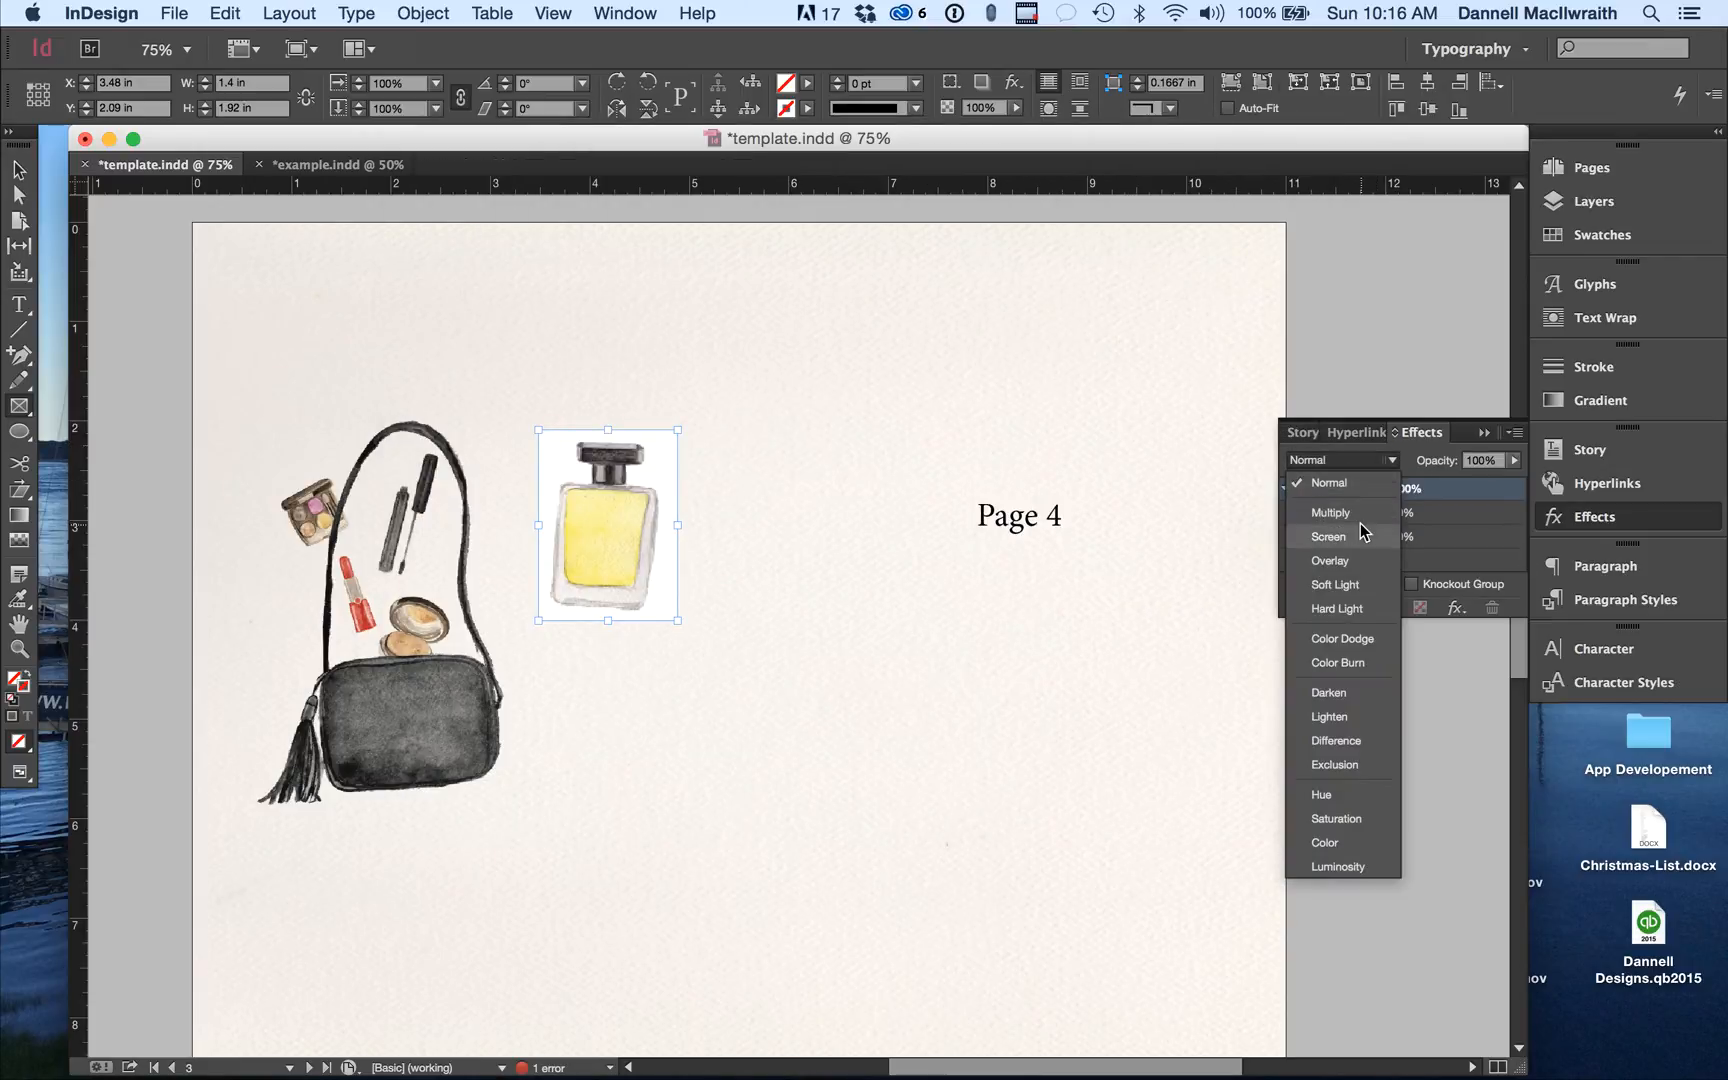
{"action": "left_click", "coordinate": [1331, 512]}
{"action": "left_click", "coordinate": [19, 170]}
{"action": "left_click", "coordinate": [745, 721]}
{"action": "left_click_drag", "start_coordinate": [608, 530], "coordinate": [580, 548]}
{"action": "key", "text": "super+z"}
{"action": "left_click", "coordinate": [818, 729]}
Nudge the perfume image about 0.3 in left and slightly down, closer to the purse.
{"action": "left_click", "coordinate": [666, 564]}
{"action": "double_click", "coordinate": [666, 564]}
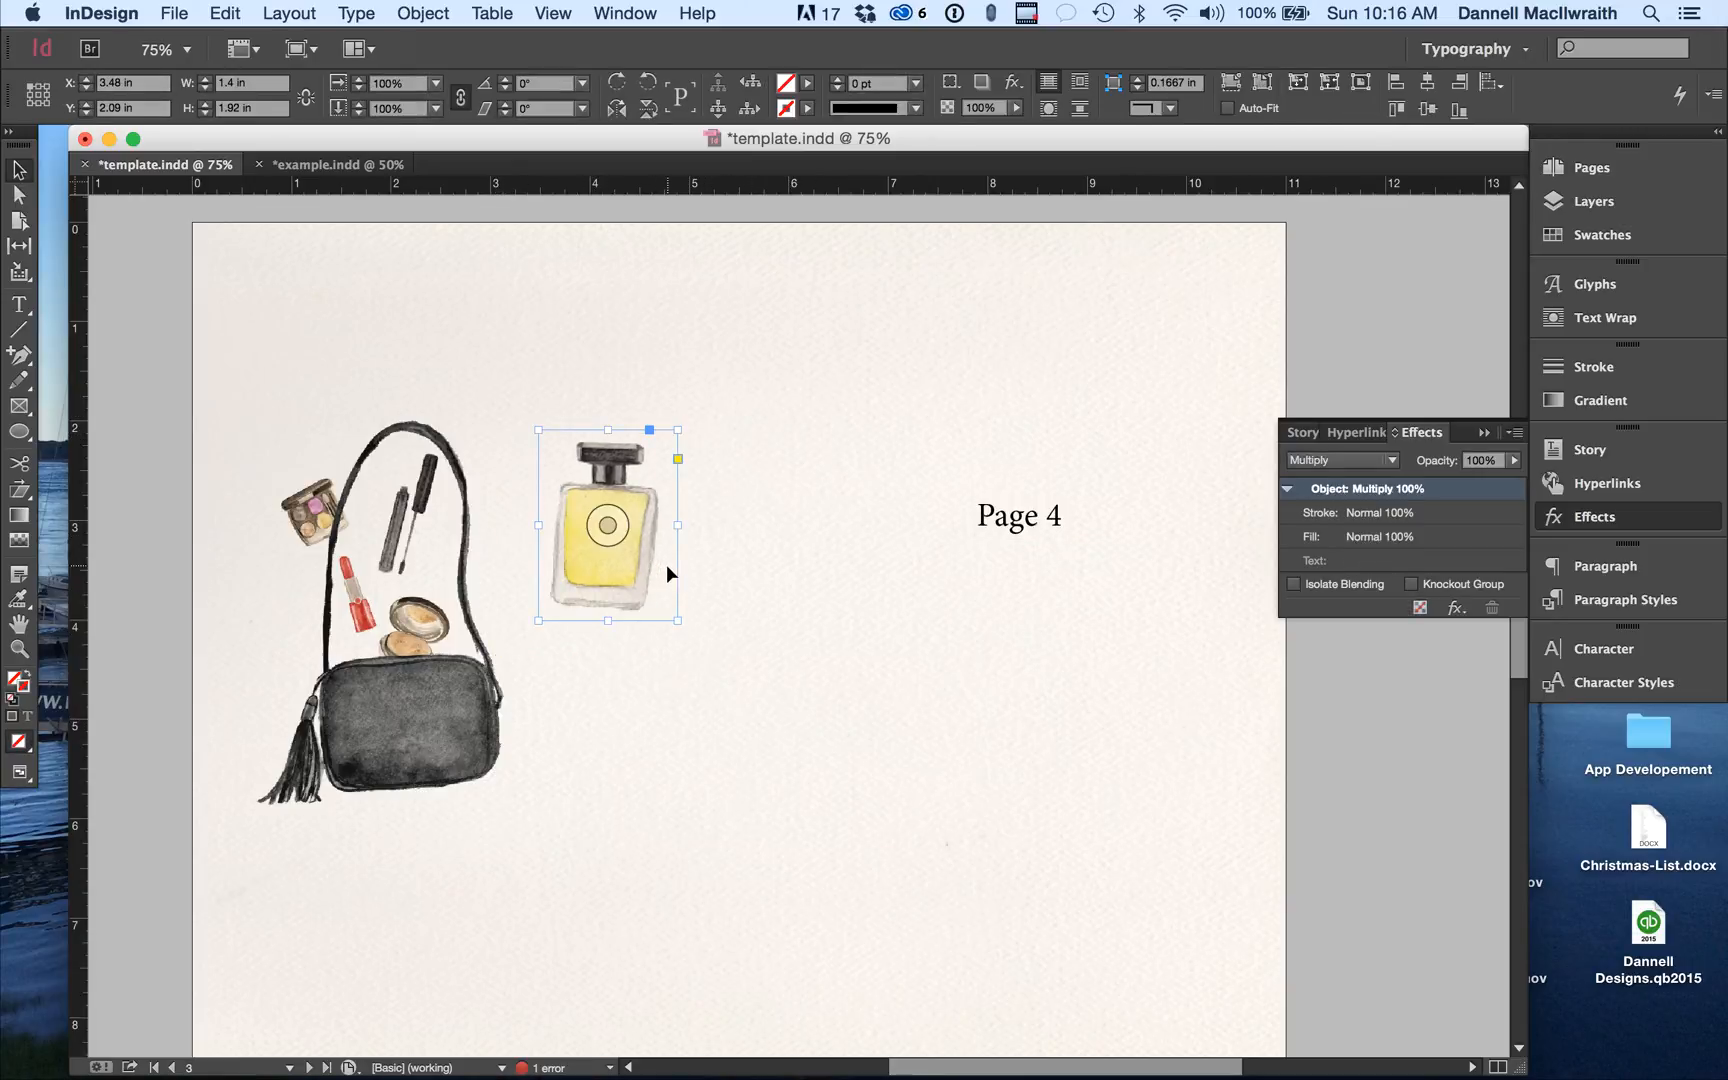
{"action": "left_click", "coordinate": [660, 593]}
{"action": "key", "text": "Left"}
{"action": "key", "text": "Left"}
{"action": "key", "text": "Left"}
{"action": "key", "text": "Left"}
{"action": "key", "text": "Left"}
{"action": "key", "text": "Left"}
{"action": "key", "text": "Left"}
{"action": "key", "text": "Left"}
{"action": "key", "text": "Left"}
{"action": "key", "text": "Left"}
{"action": "key", "text": "Left"}
{"action": "key", "text": "Left"}
{"action": "key", "text": "Left"}
{"action": "key", "text": "Left"}
{"action": "key", "text": "Left"}
{"action": "key", "text": "Left"}
{"action": "key", "text": "Left"}
{"action": "key", "text": "Left"}
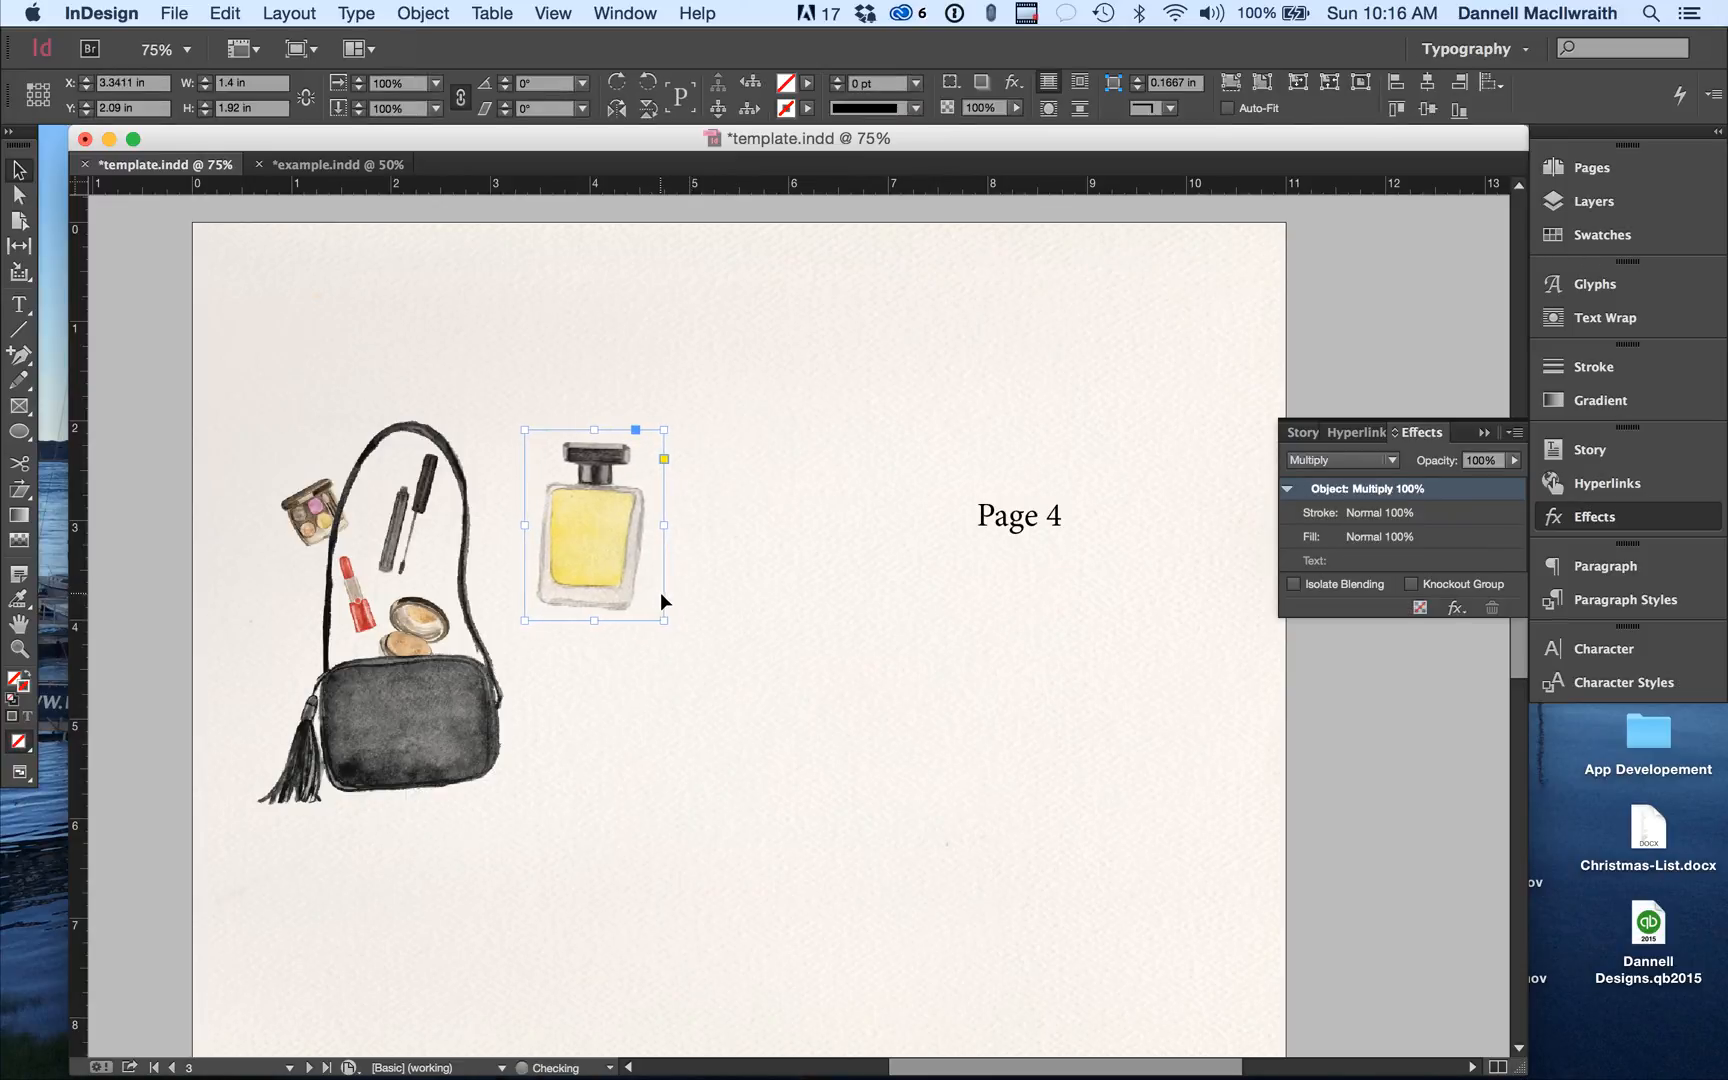
{"action": "key", "text": "Down"}
{"action": "key", "text": "Down"}
{"action": "key", "text": "Down"}
{"action": "key", "text": "Down"}
{"action": "key", "text": "Down"}
{"action": "key", "text": "Down"}
{"action": "key", "text": "Down"}
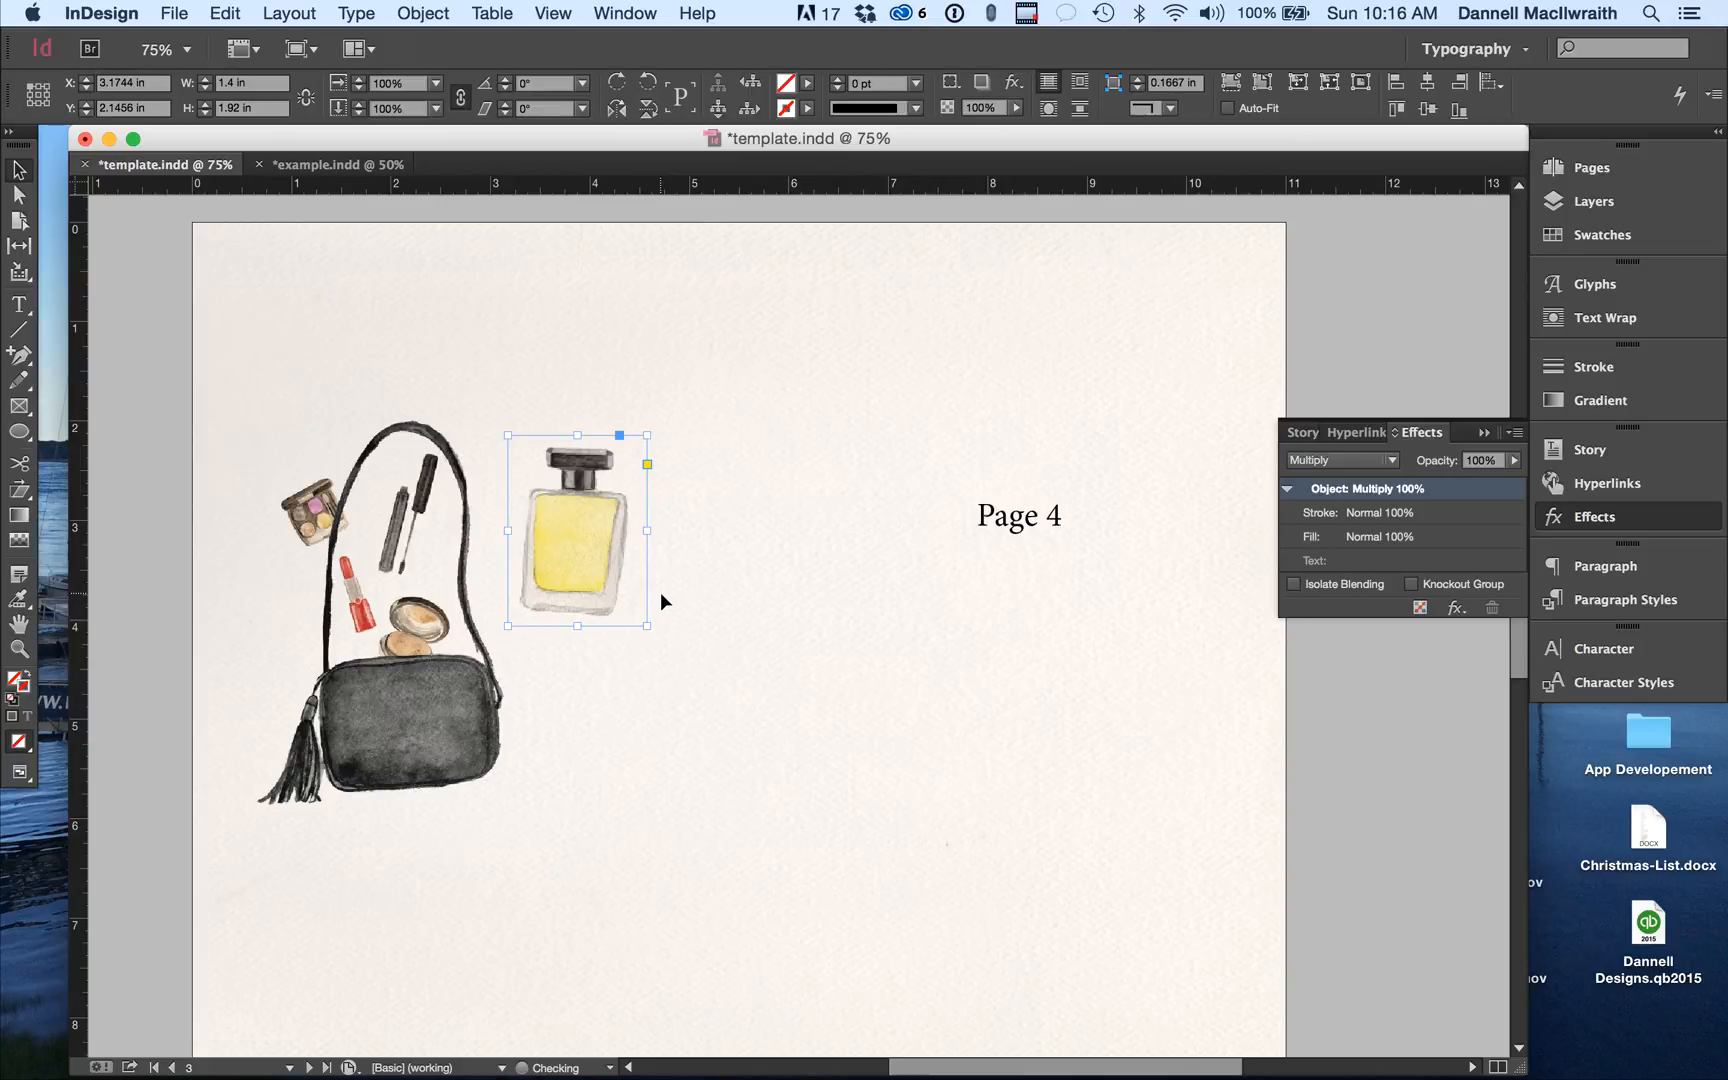
{"action": "key", "text": "Left"}
{"action": "key", "text": "Left"}
{"action": "left_click", "coordinate": [702, 617]}
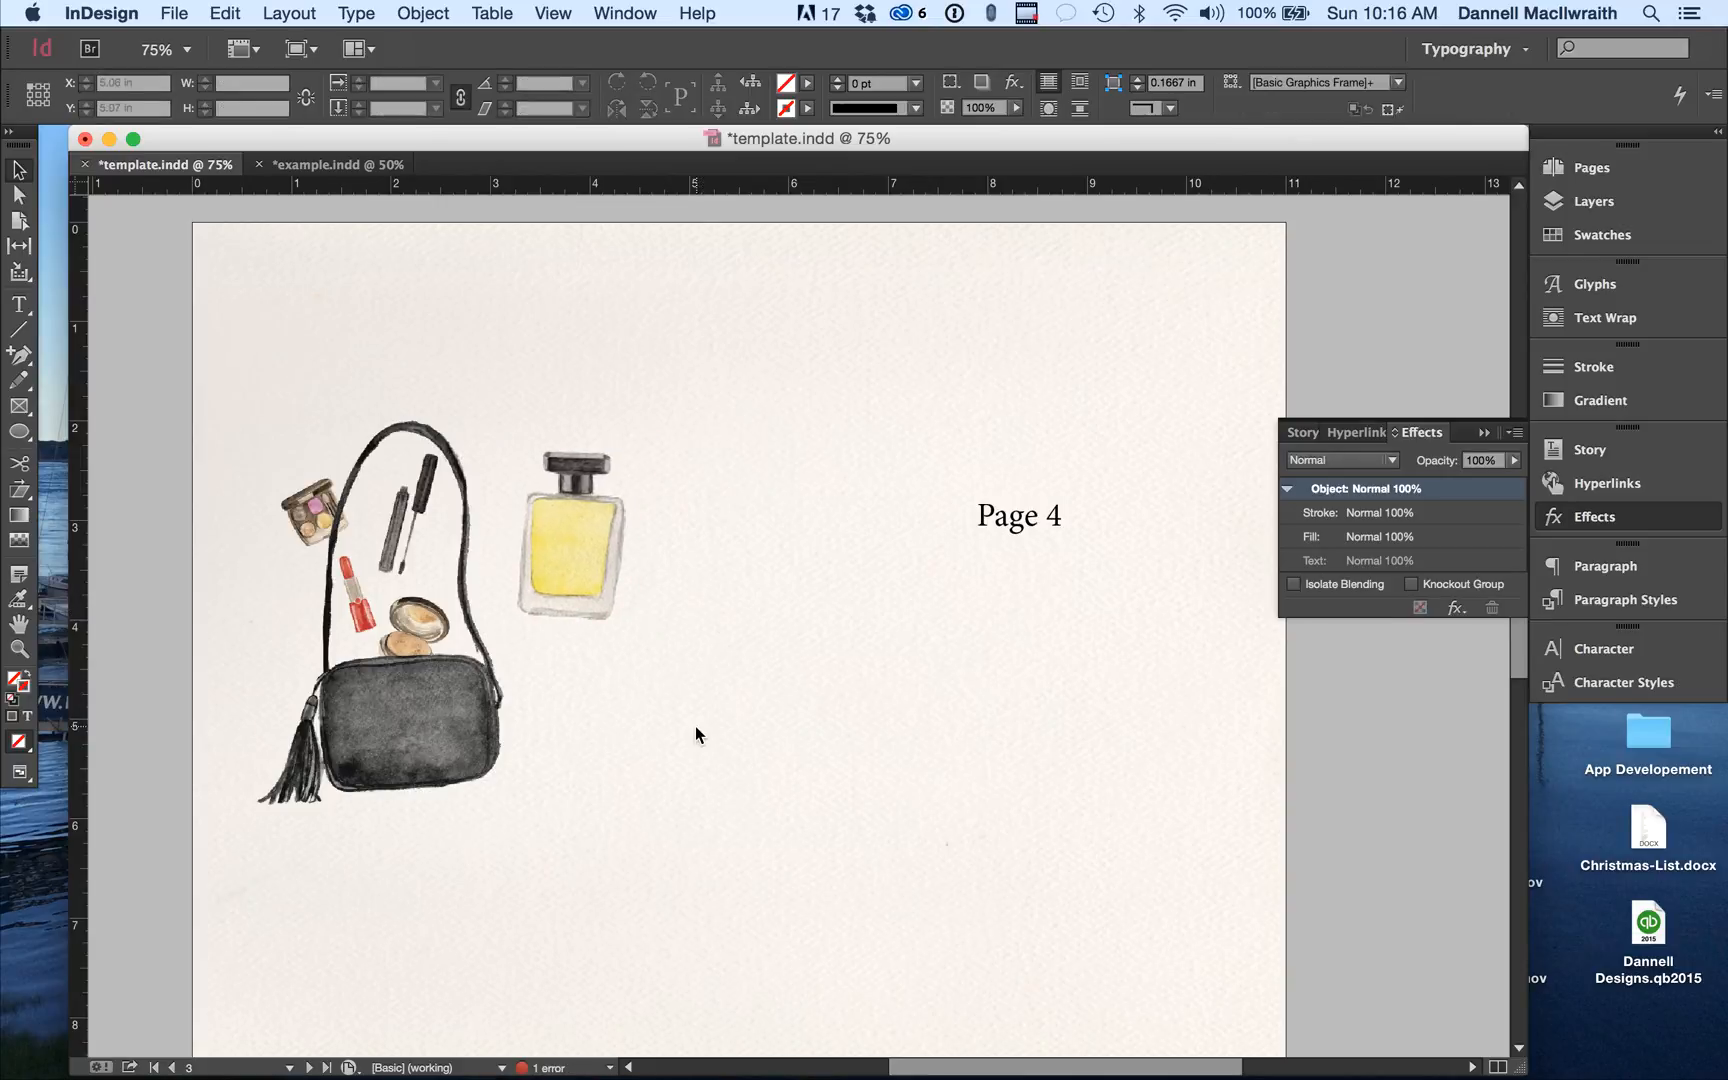
Create a text frame about 2.56 by 0.58 in just below the purse on page 3 and enter "Step 2" in it.
{"action": "scroll", "coordinate": [696, 728], "scroll_direction": "down", "scroll_amount": 5}
{"action": "left_click", "coordinate": [19, 304]}
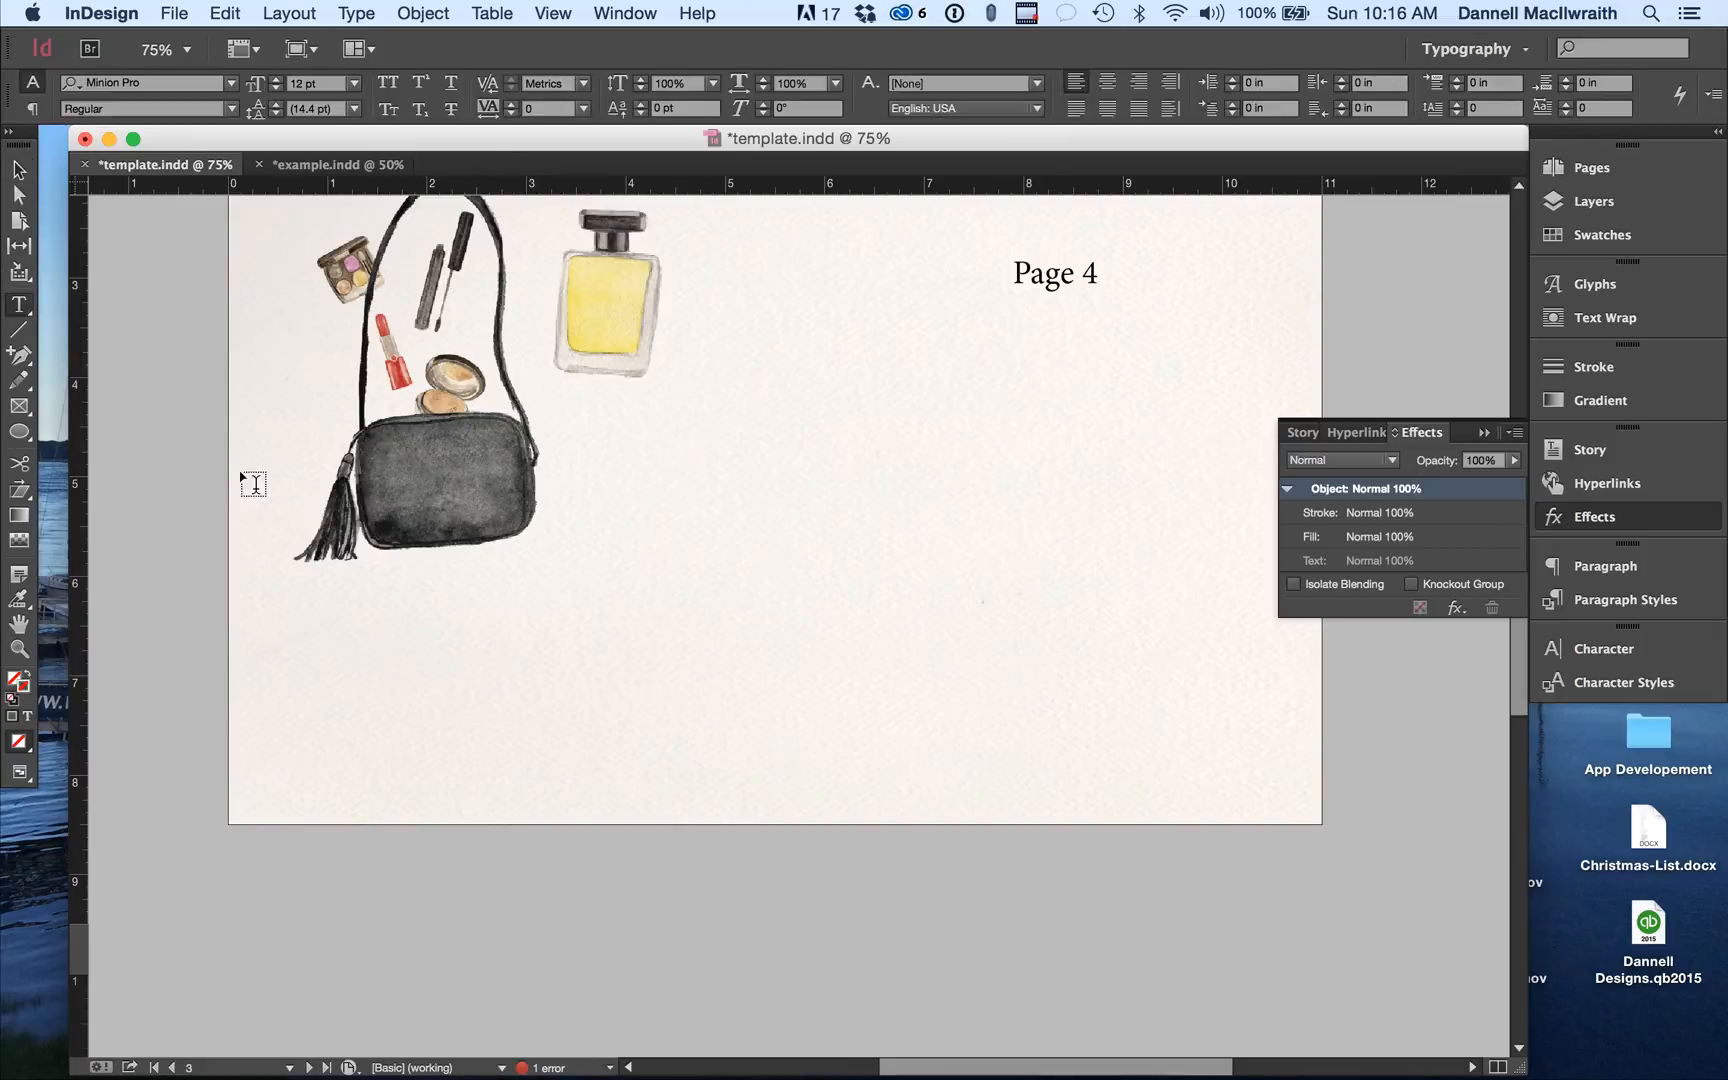
{"action": "left_click_drag", "start_coordinate": [331, 589], "coordinate": [590, 652]}
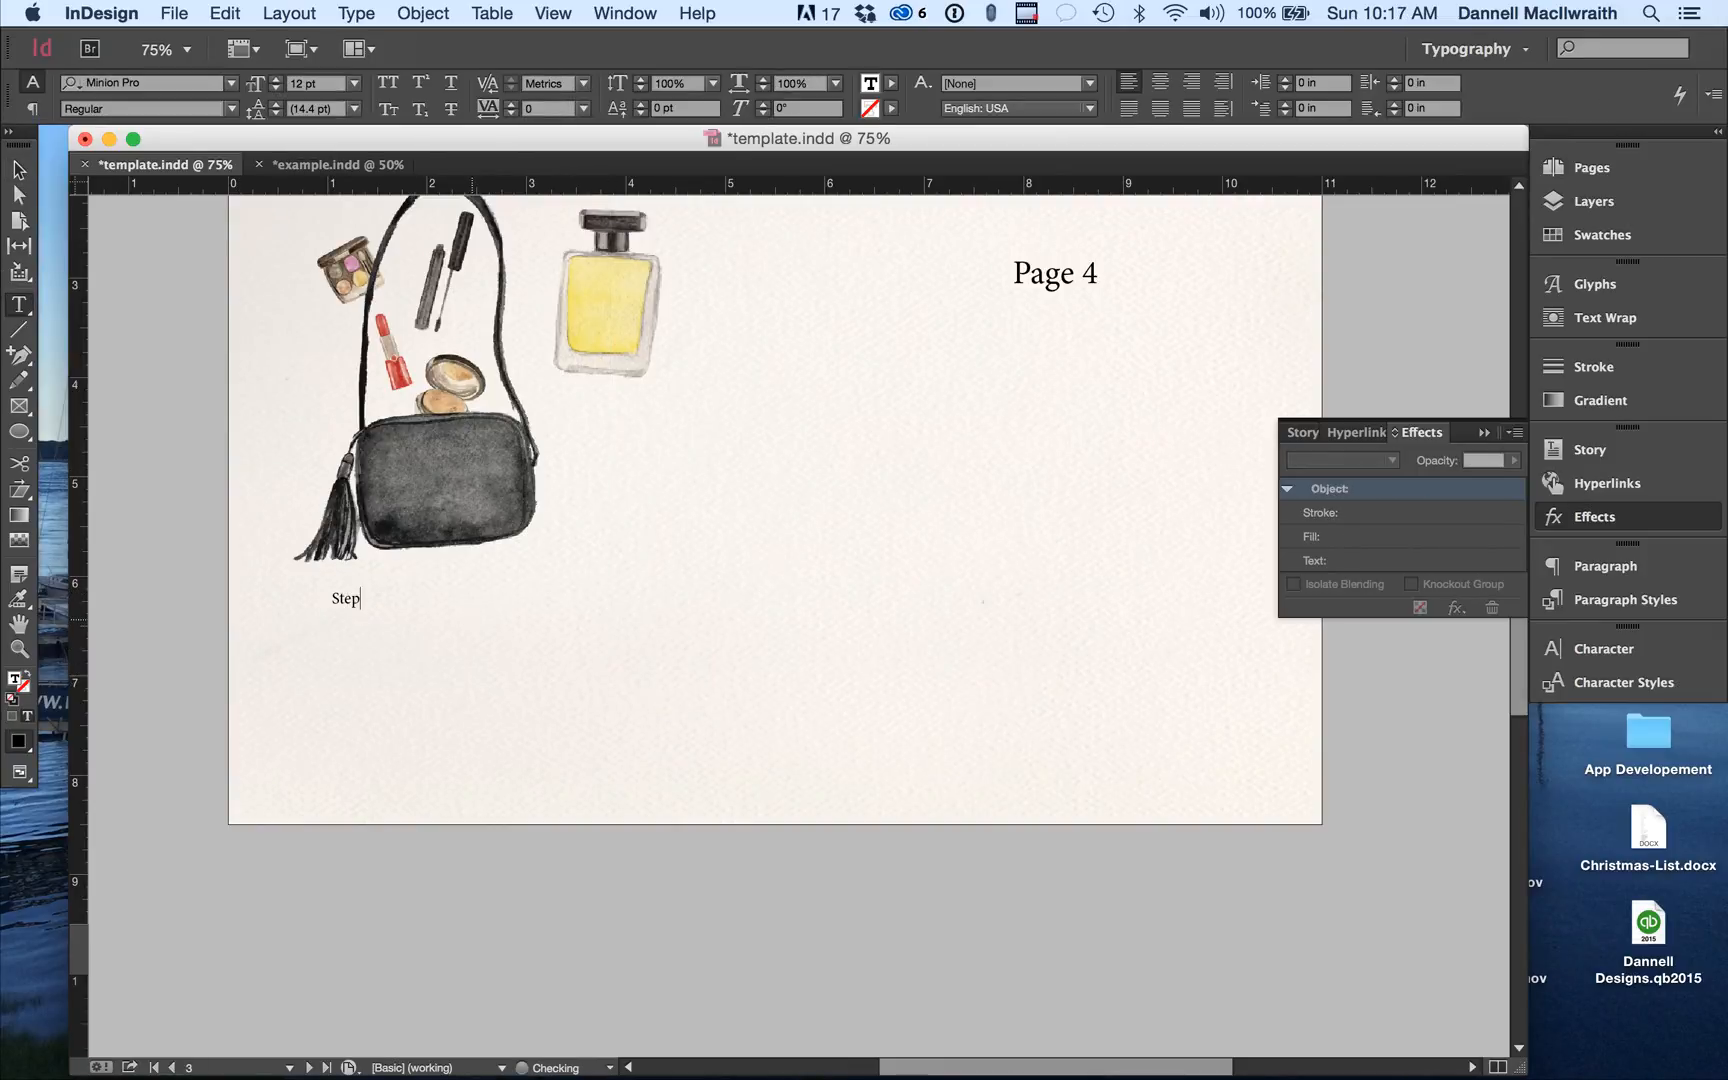
{"action": "left_click", "coordinate": [19, 170]}
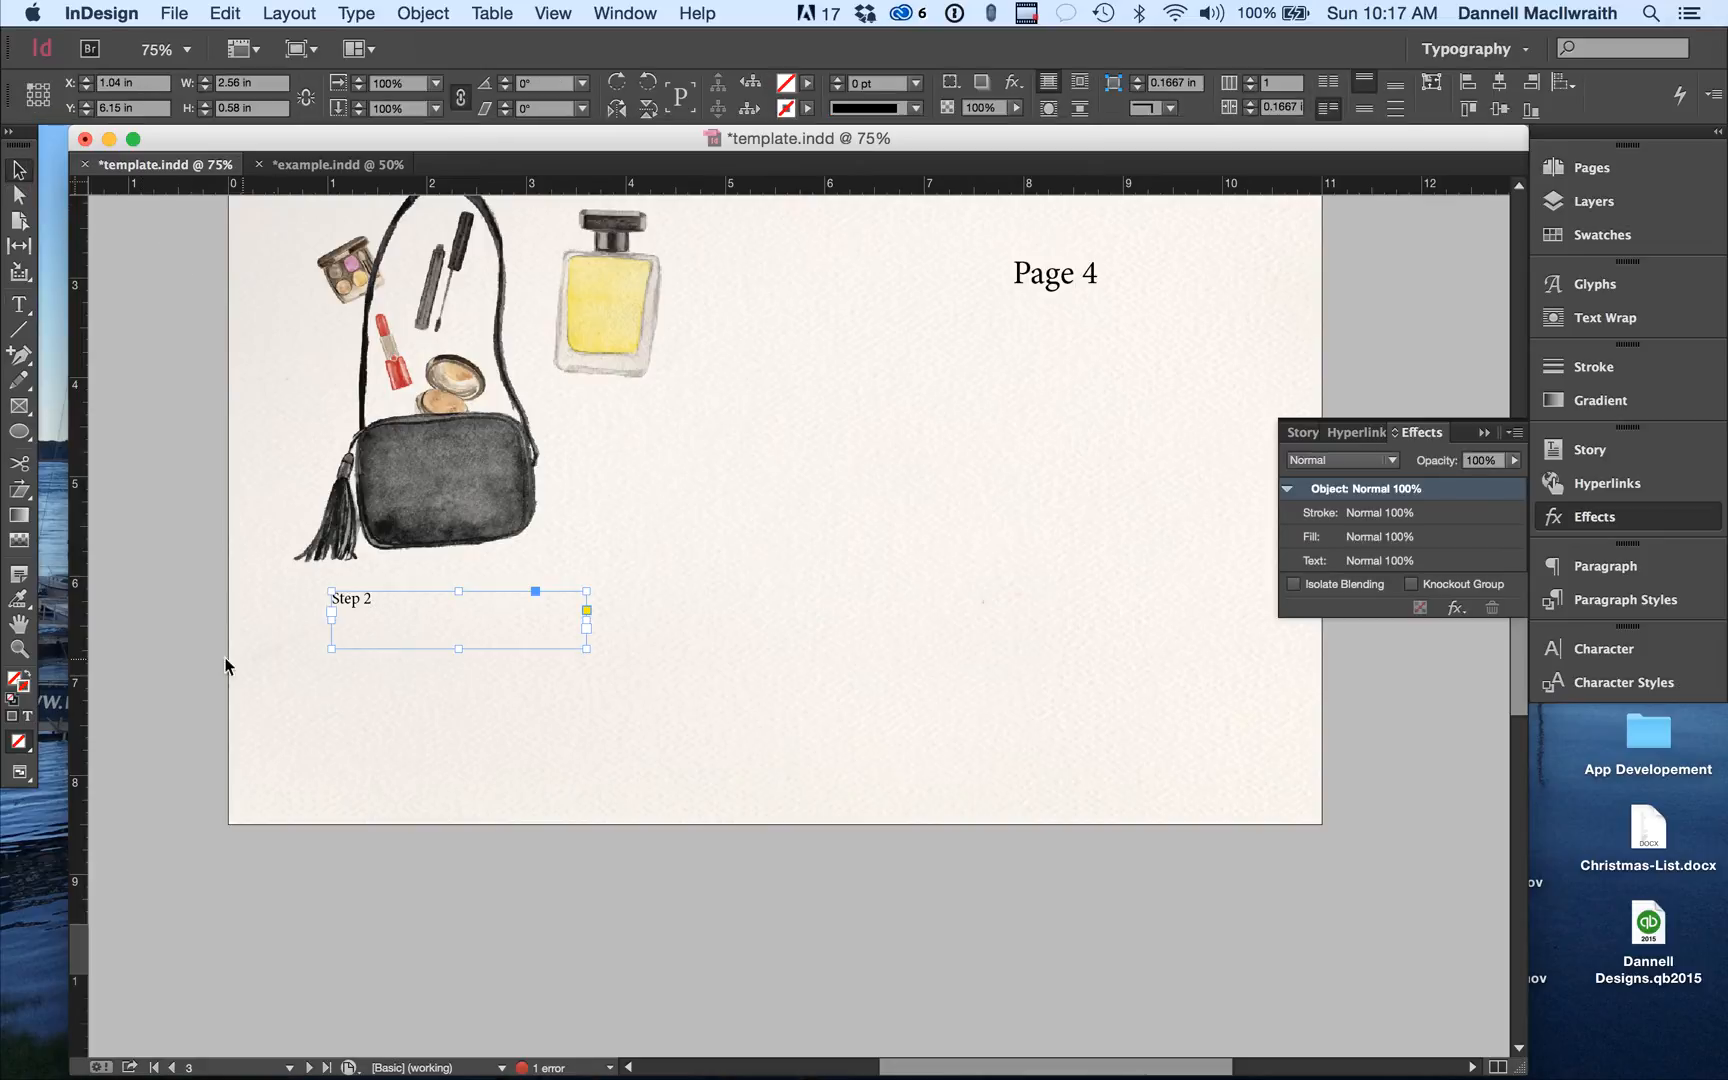
Switch the layout to the normal view with frame edges and apply the Red Headline character style to "Step 2".
{"action": "left_click", "coordinate": [20, 774]}
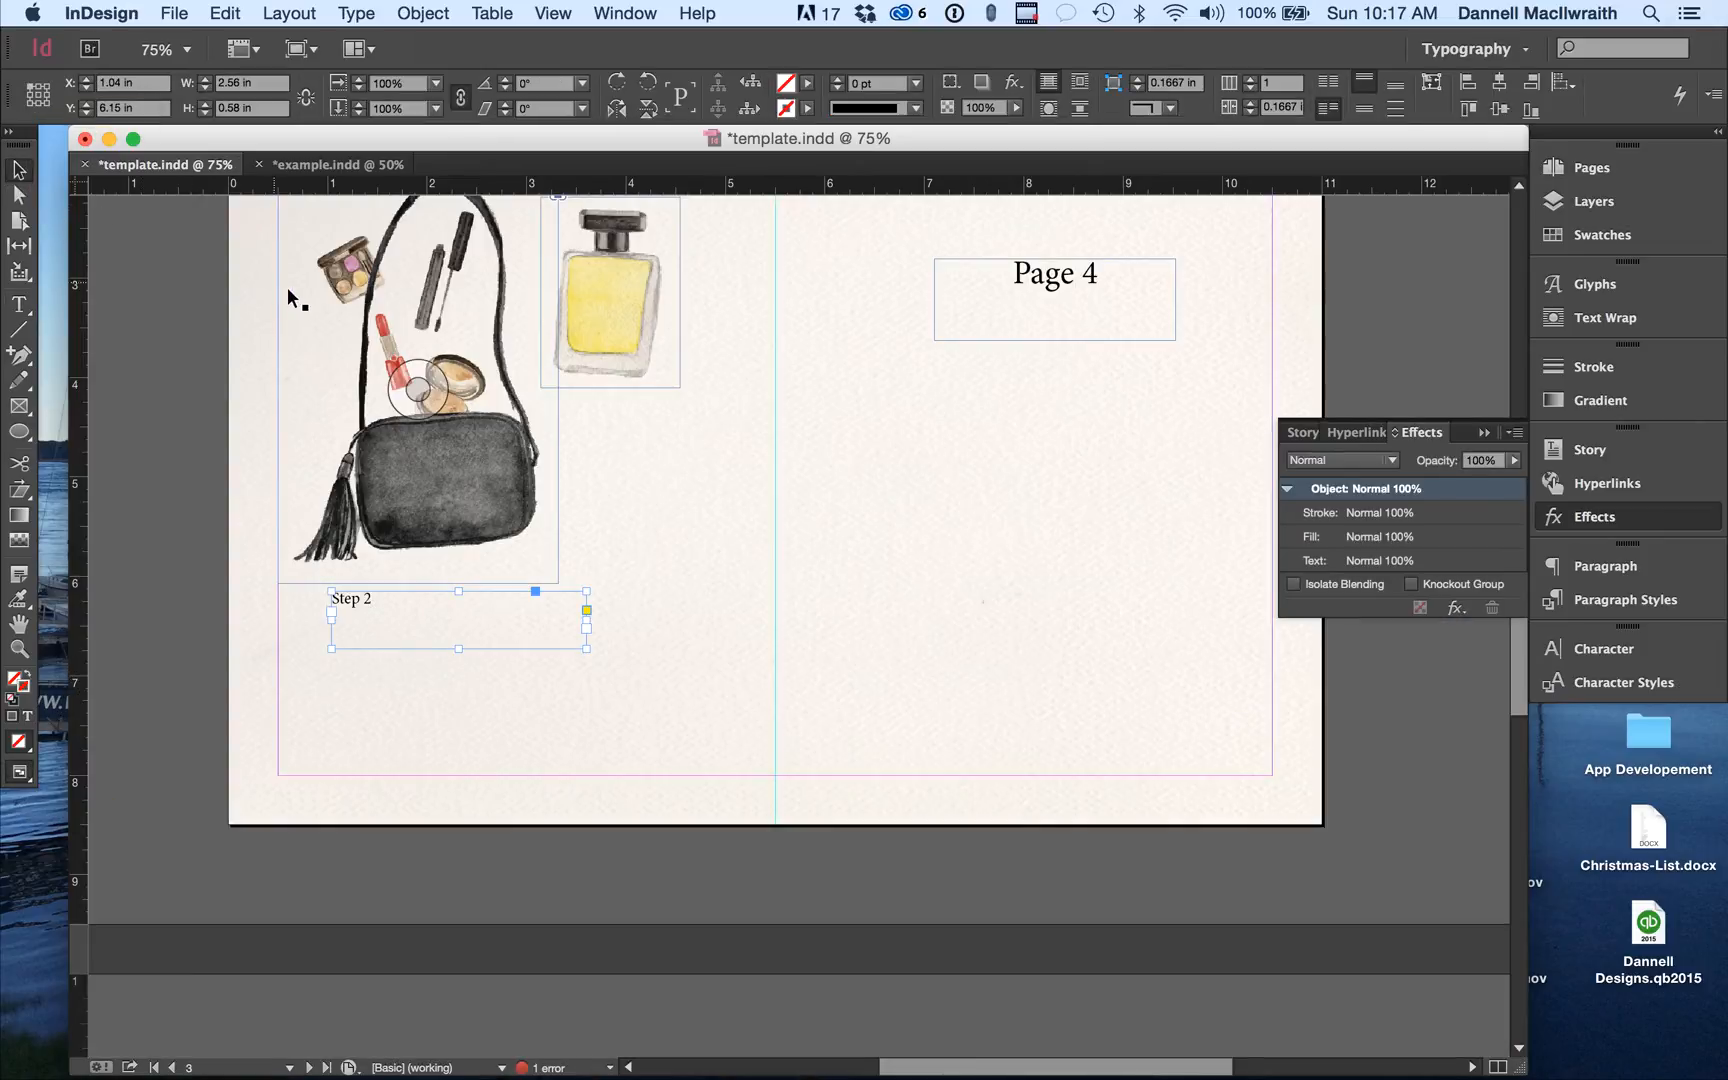
{"action": "key", "text": "super+equal"}
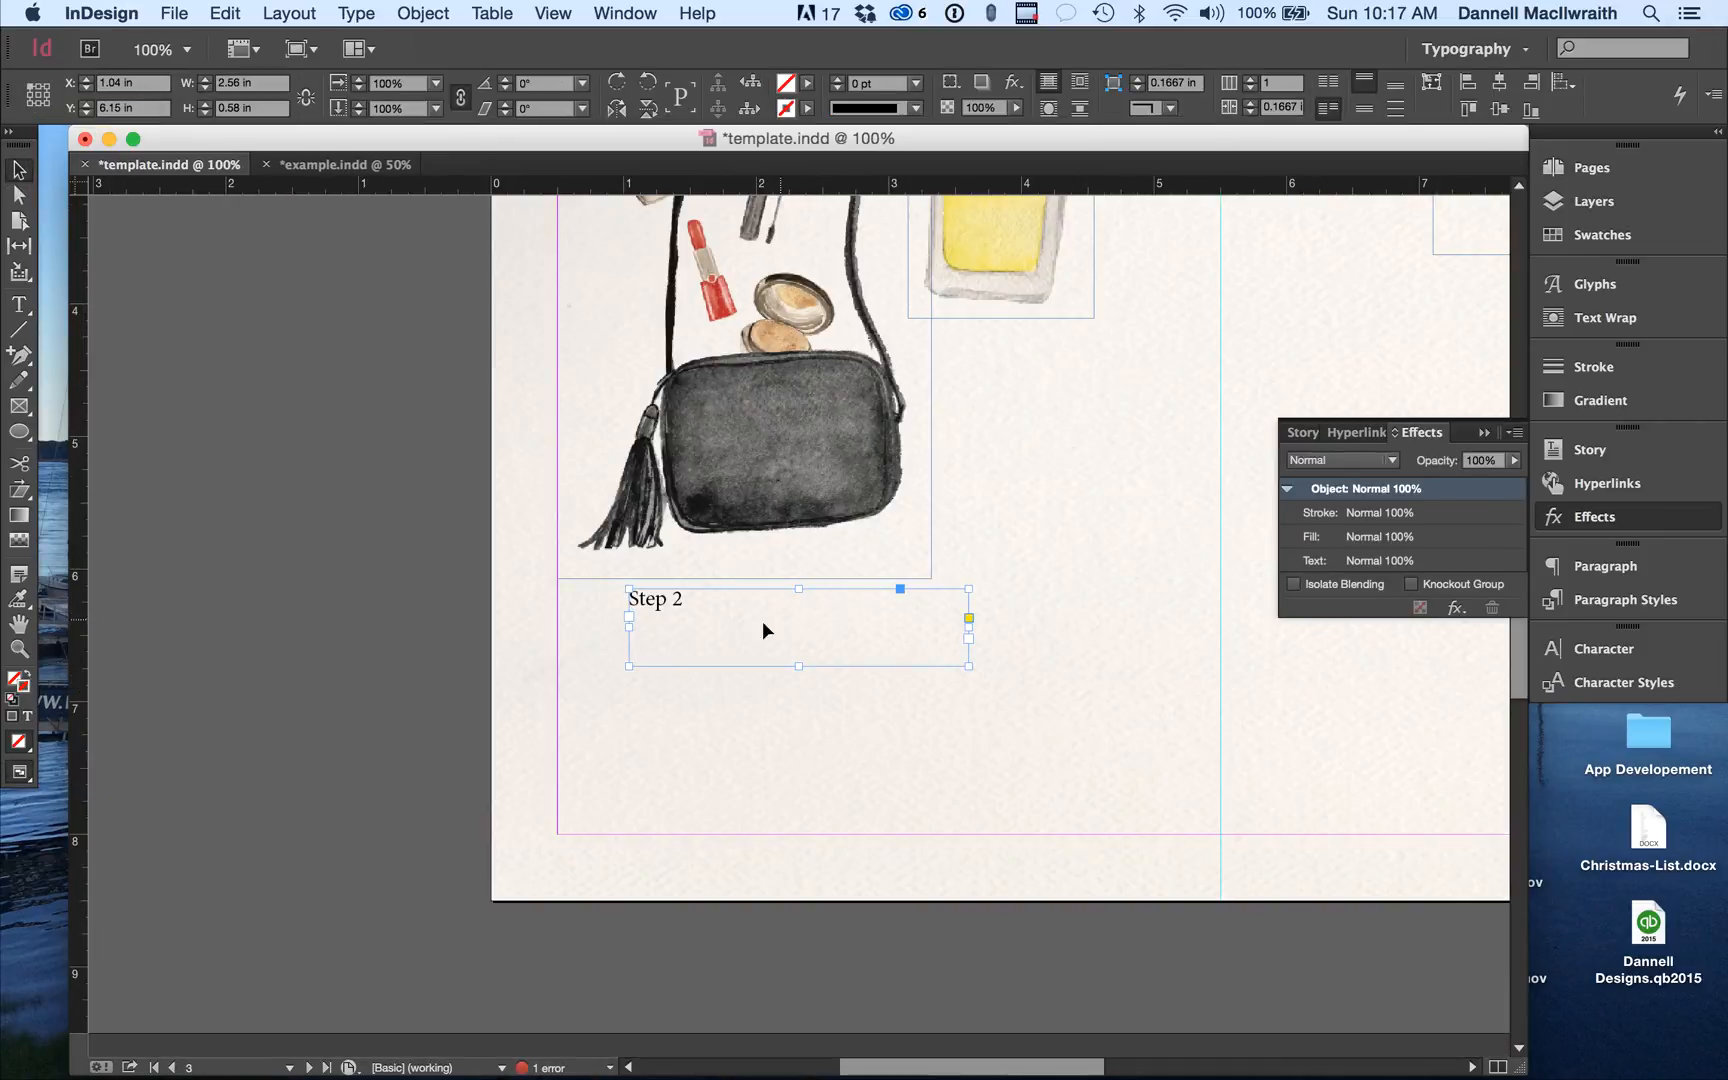
{"action": "double_click", "coordinate": [678, 592]}
{"action": "left_click_drag", "start_coordinate": [682, 598], "coordinate": [610, 598]}
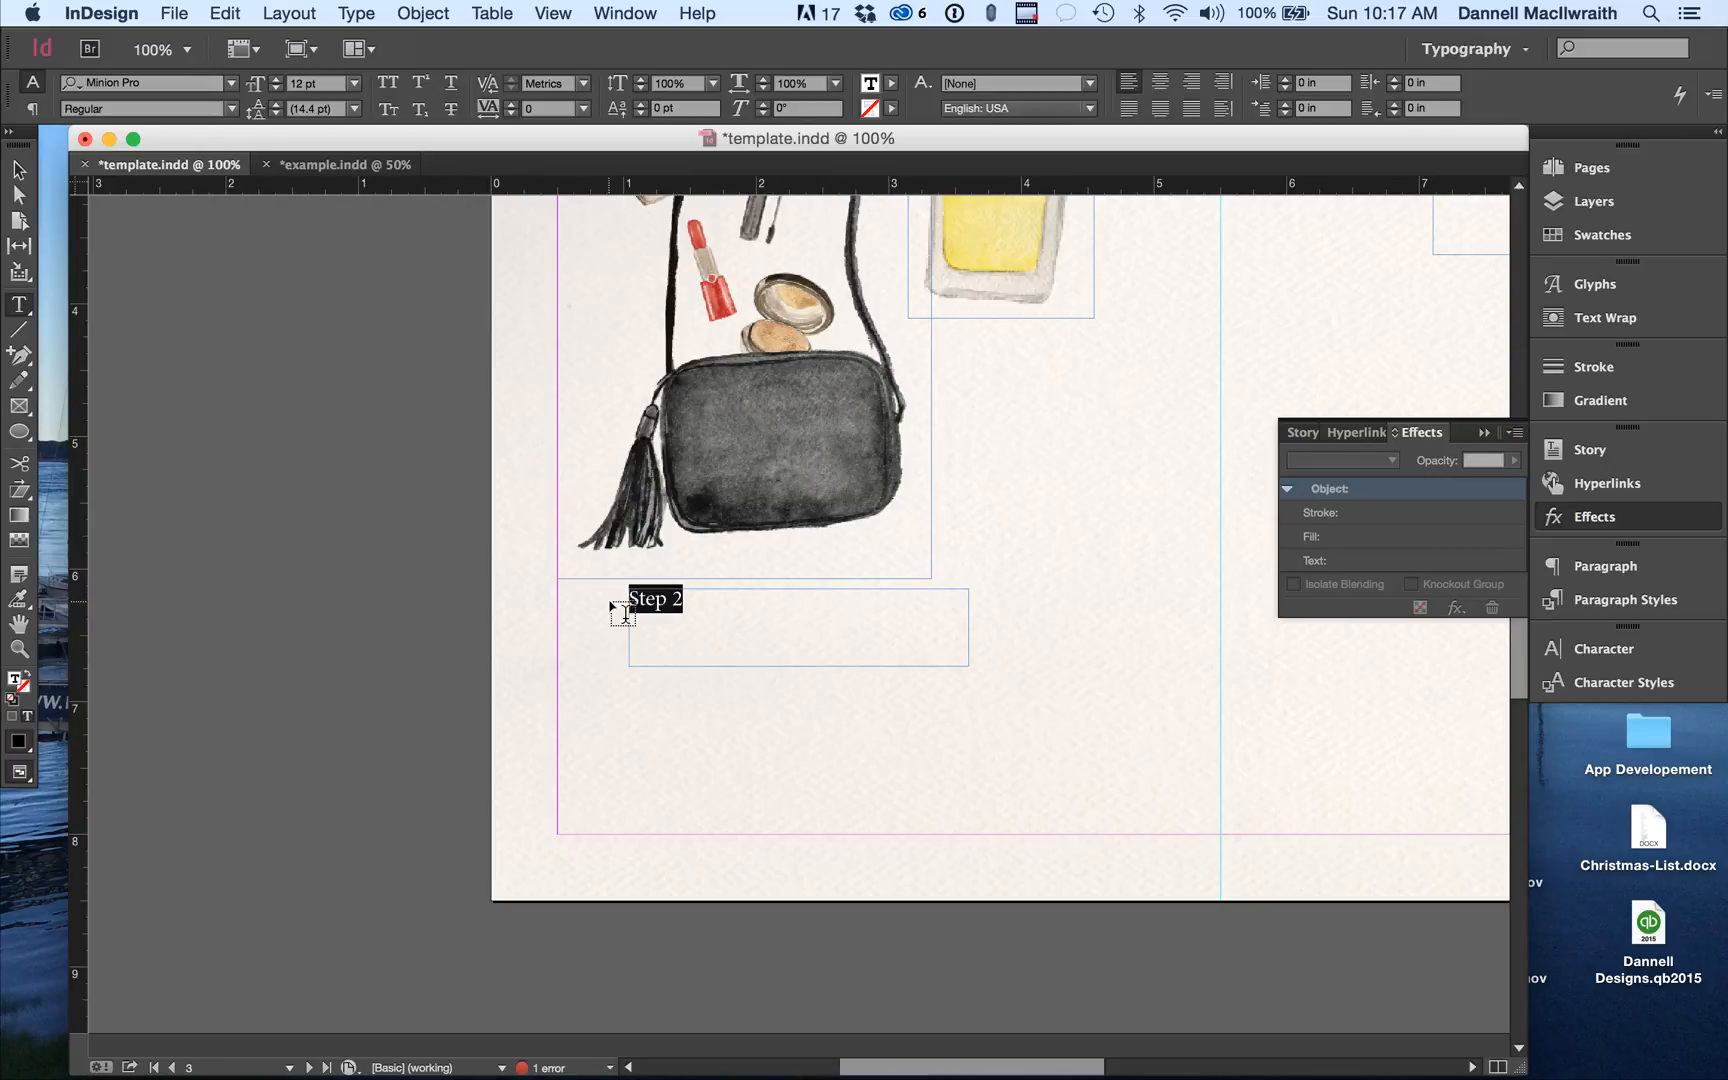
{"action": "left_click", "coordinate": [1590, 650]}
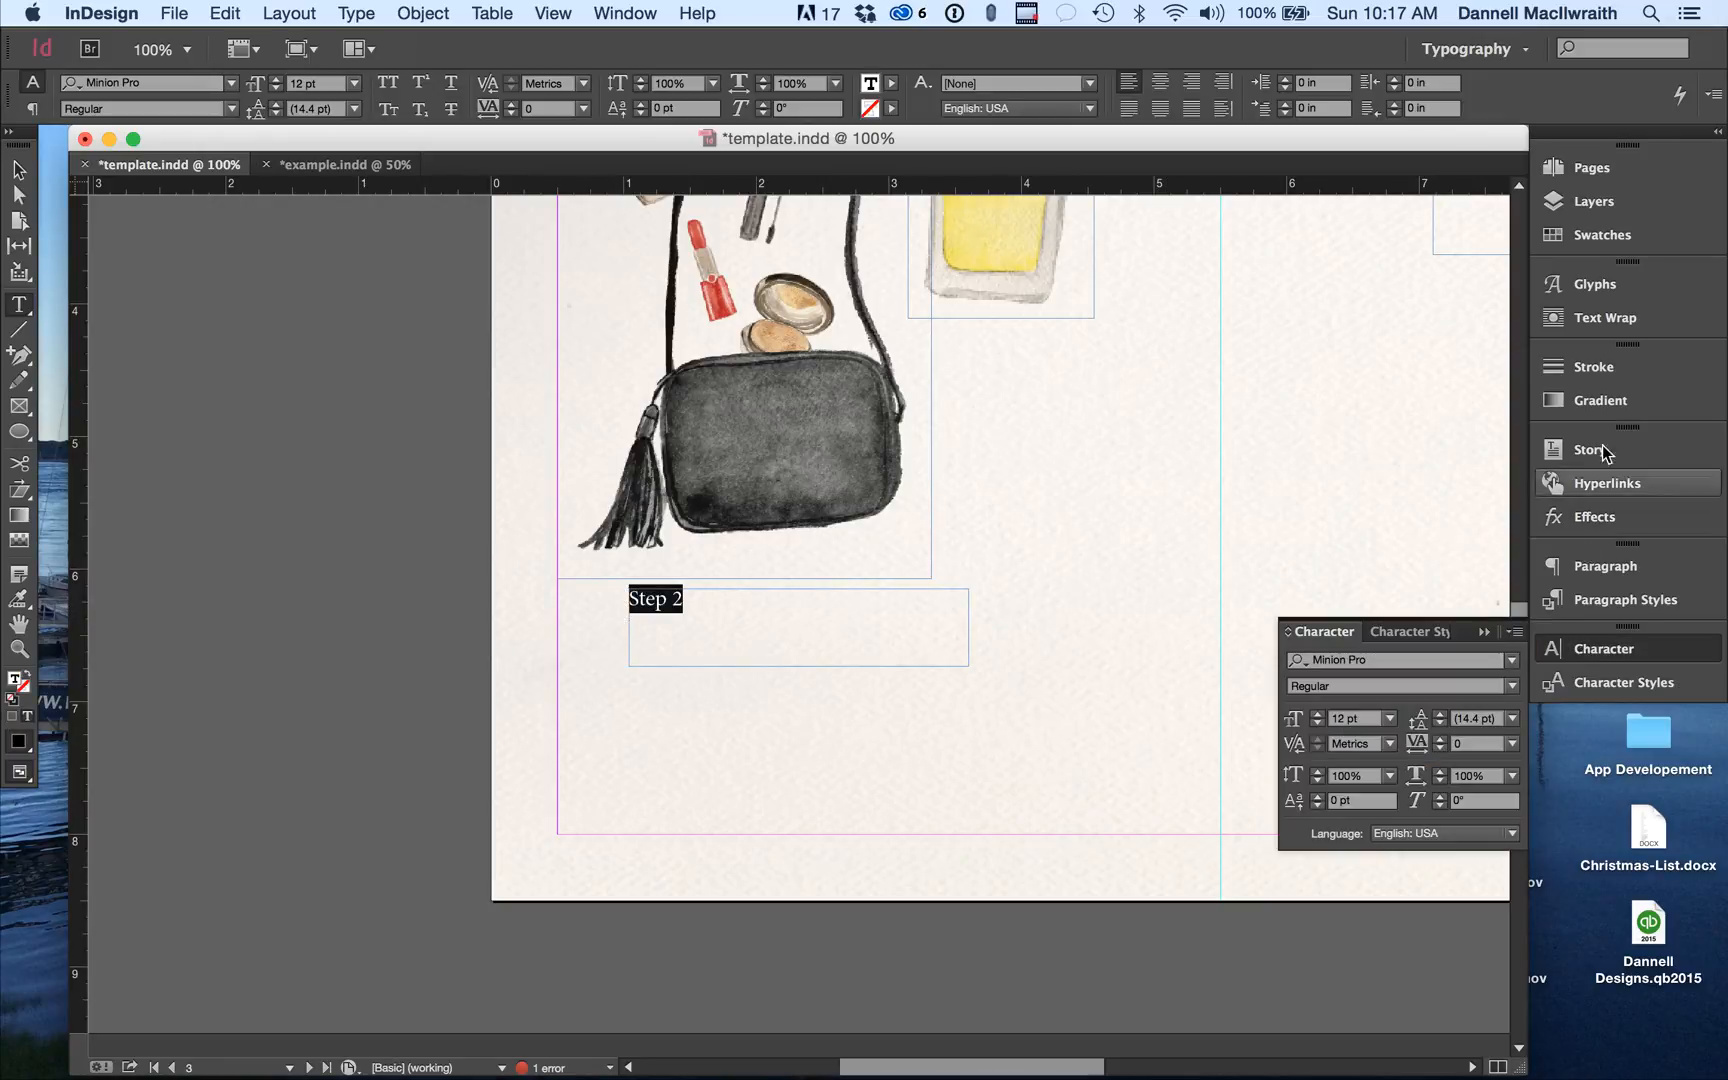
{"action": "left_click", "coordinate": [1622, 236]}
{"action": "left_click_drag", "start_coordinate": [1404, 408], "coordinate": [1404, 486]}
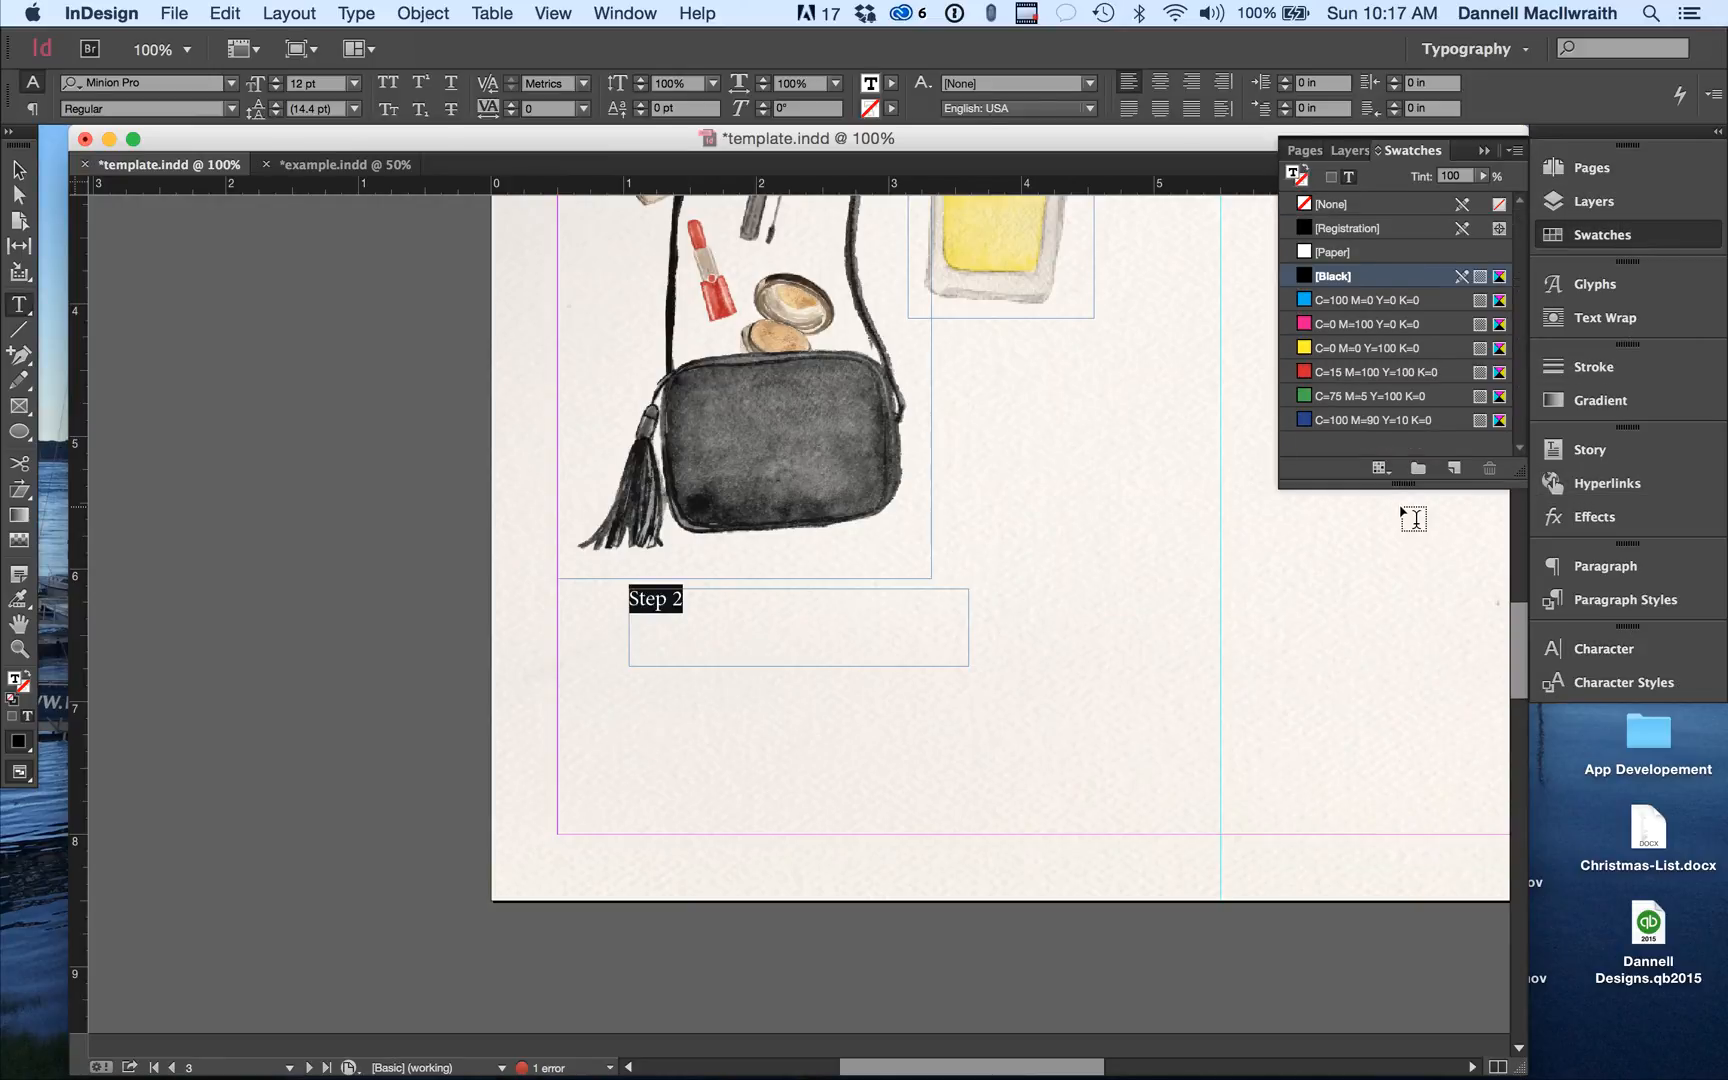
{"action": "left_click", "coordinate": [1596, 687]}
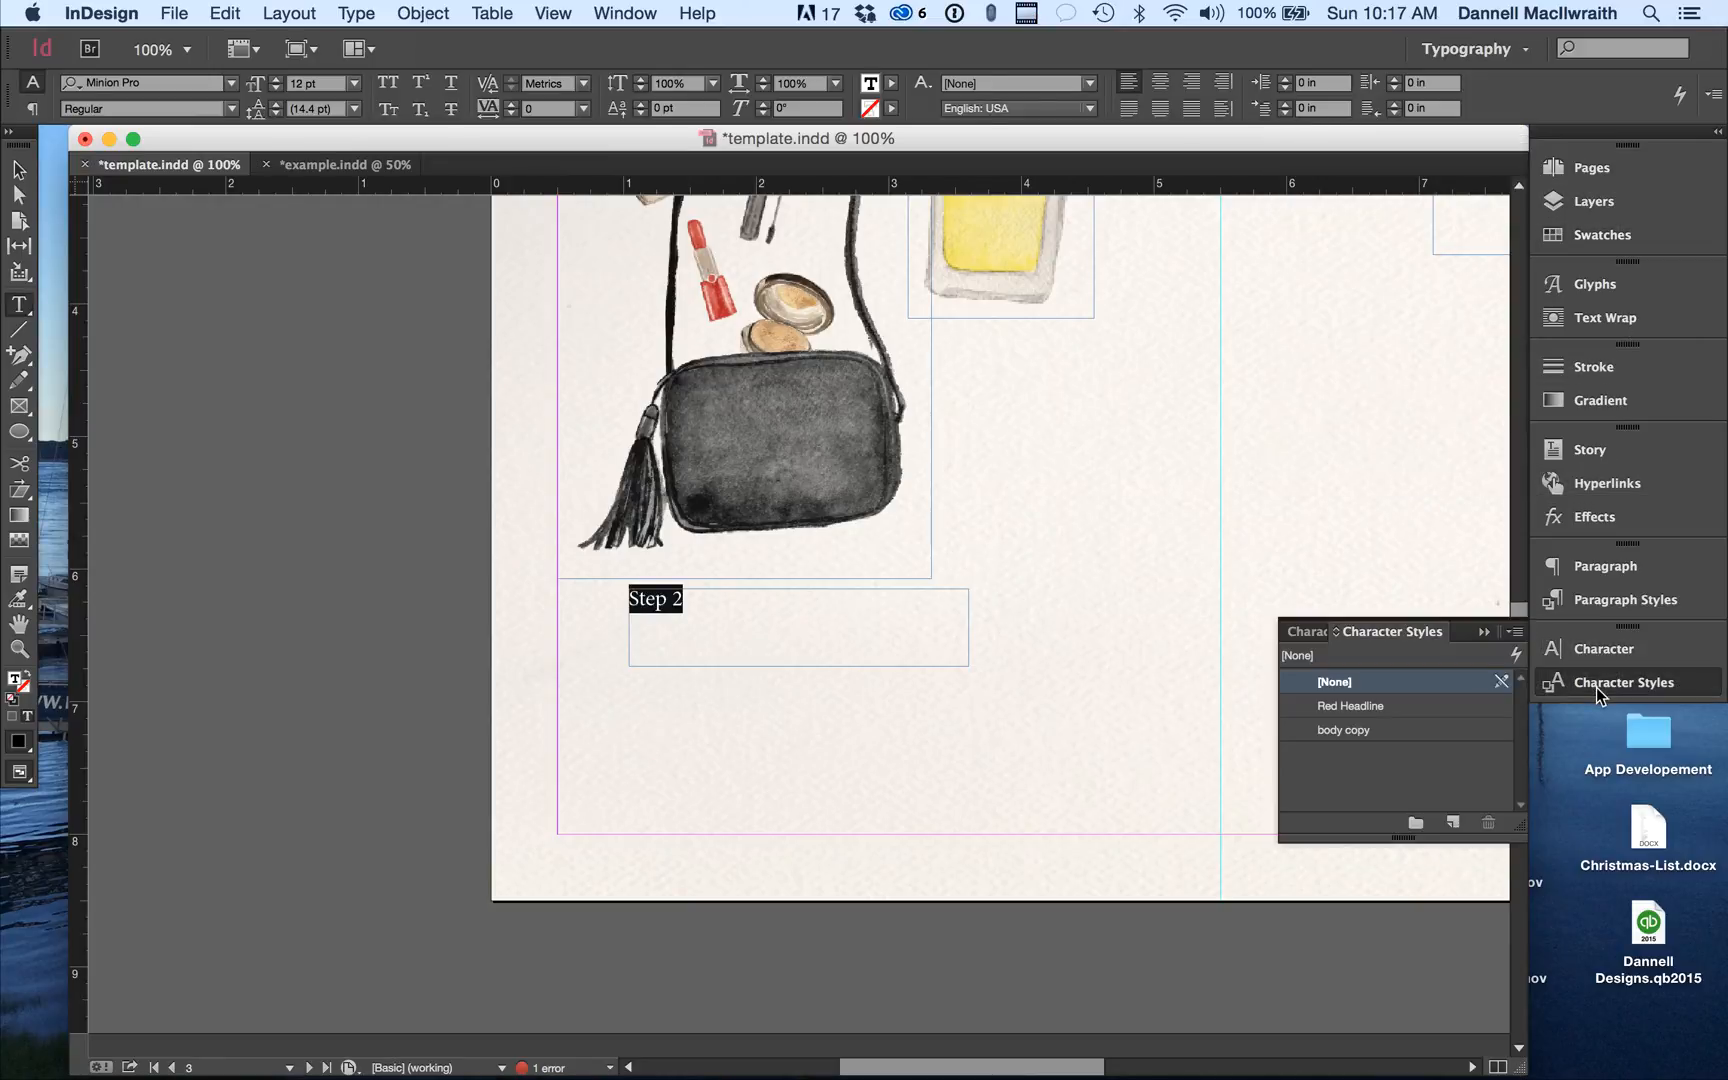
{"action": "double_click", "coordinate": [1350, 706]}
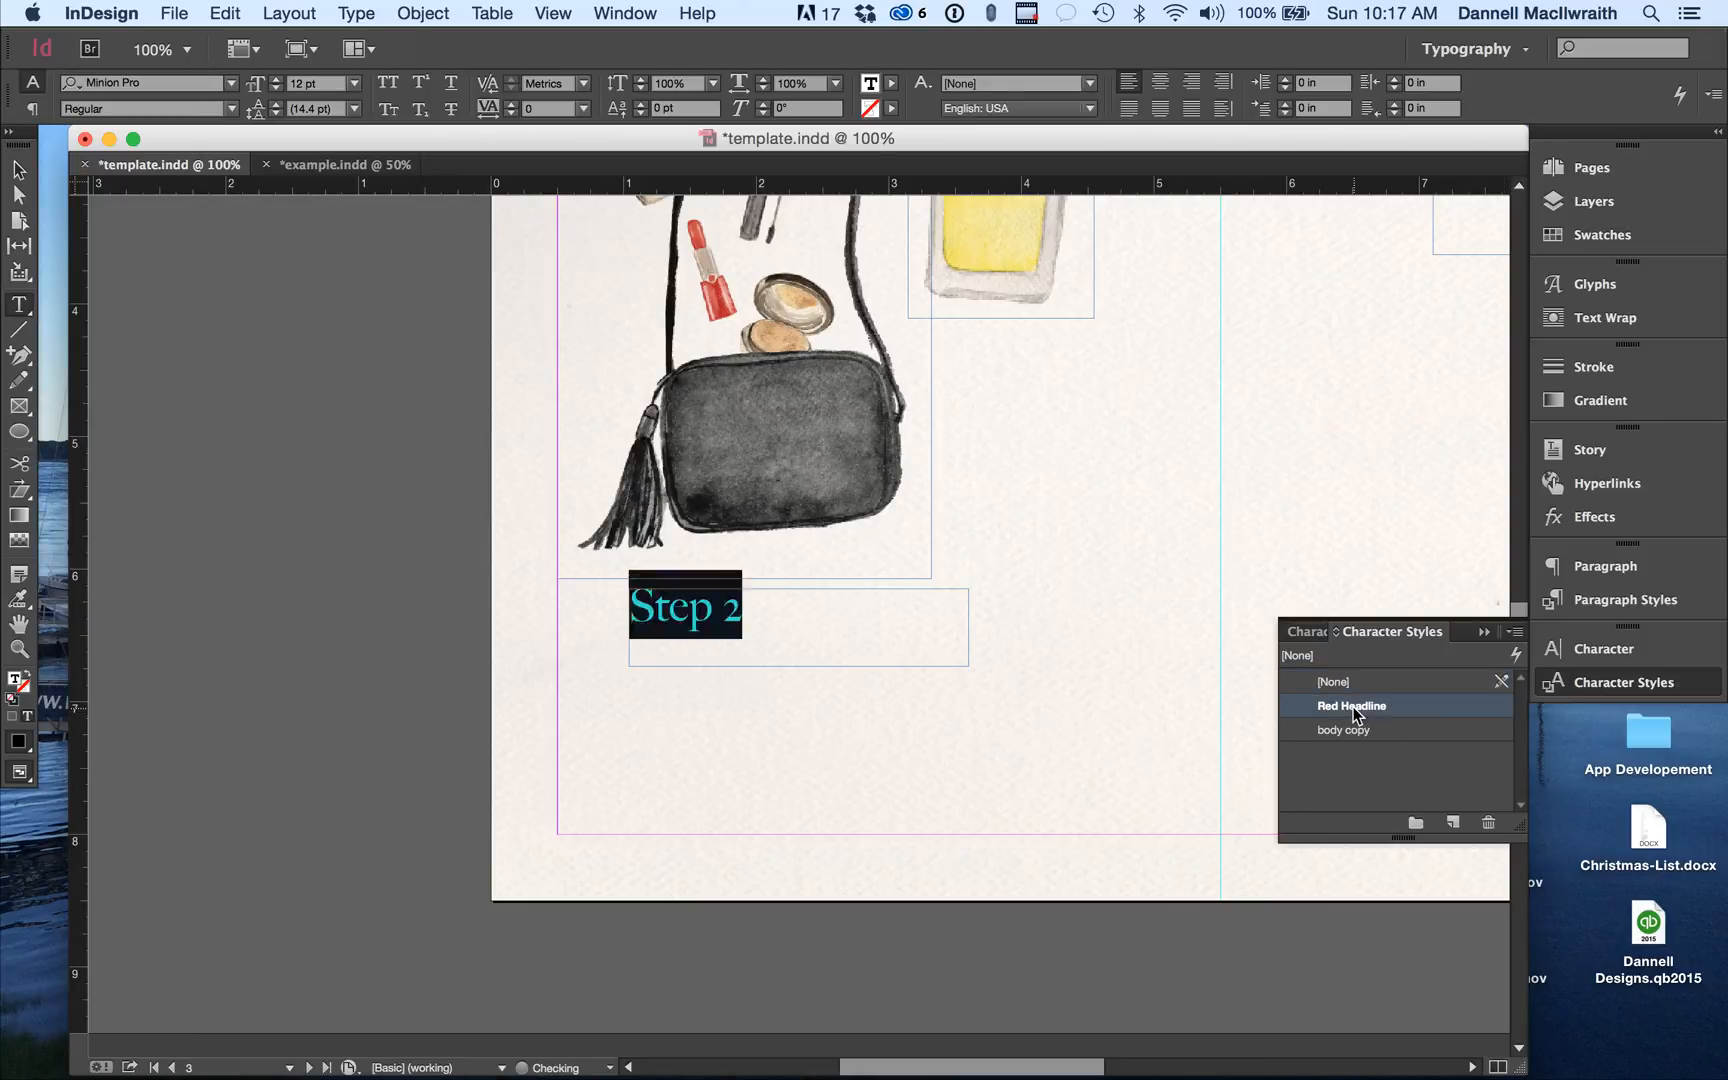
{"action": "left_click", "coordinate": [1200, 820]}
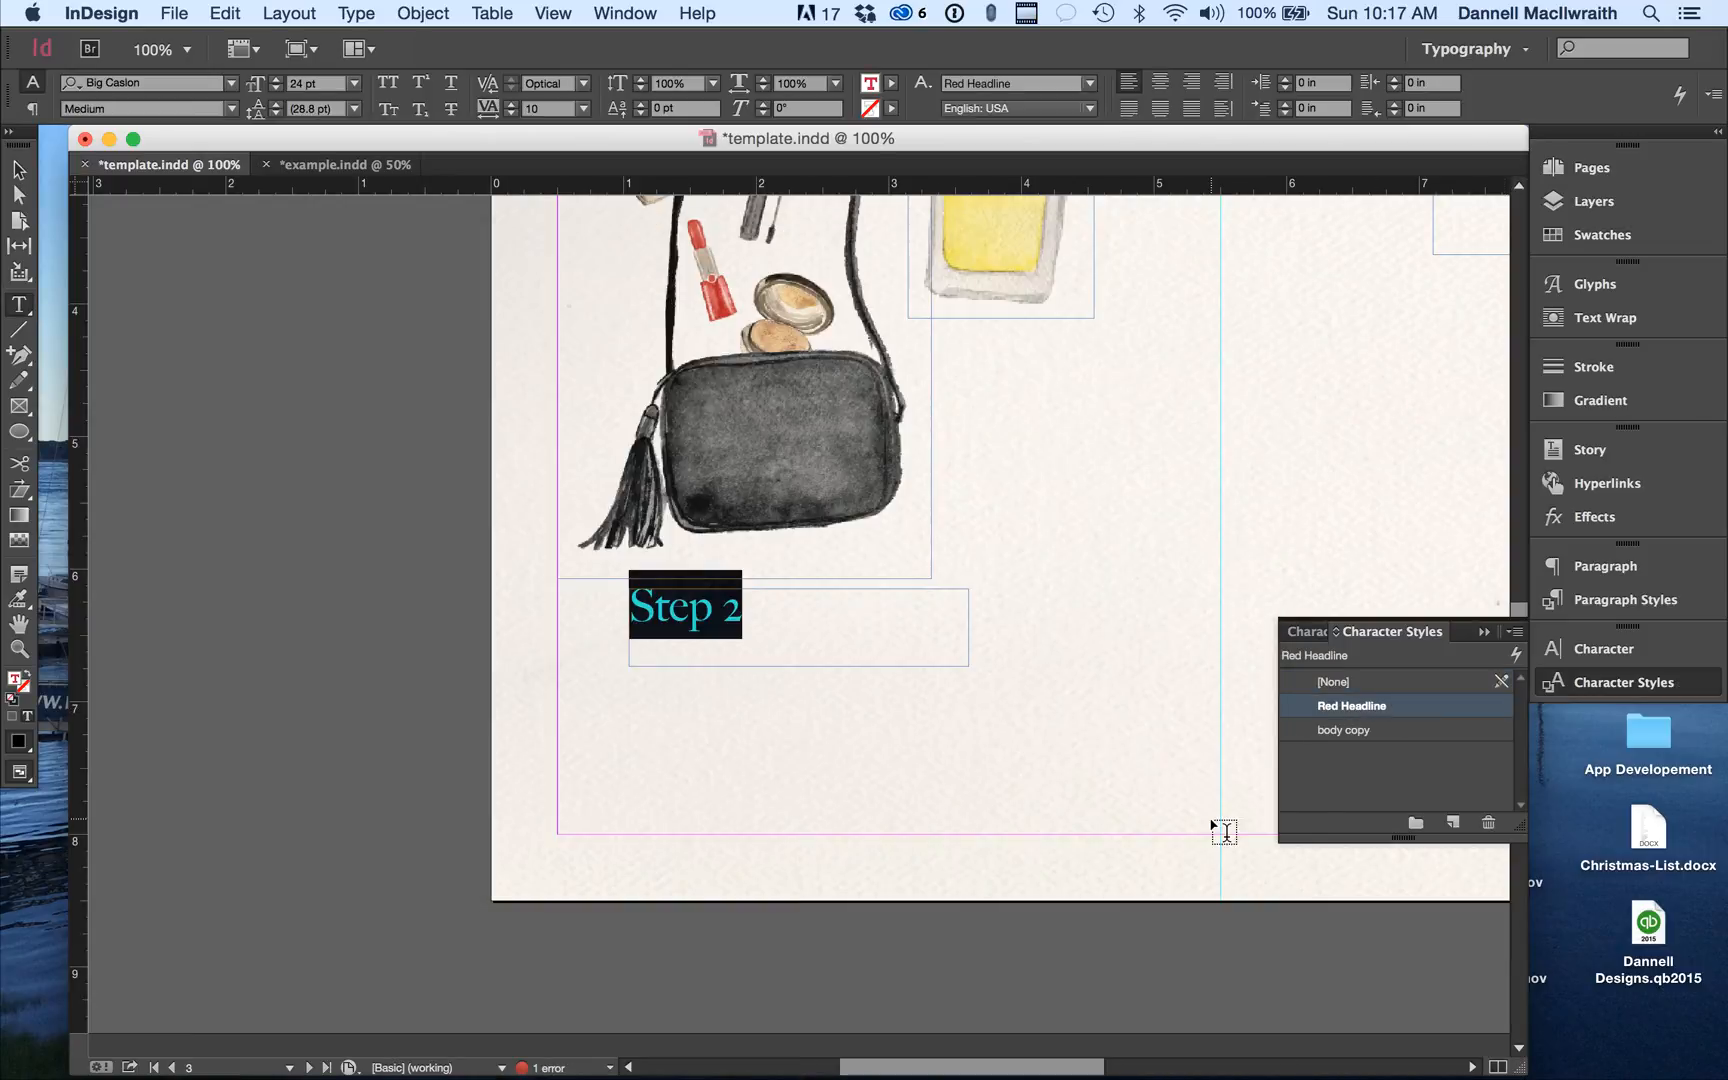
{"action": "left_click", "coordinate": [1048, 708]}
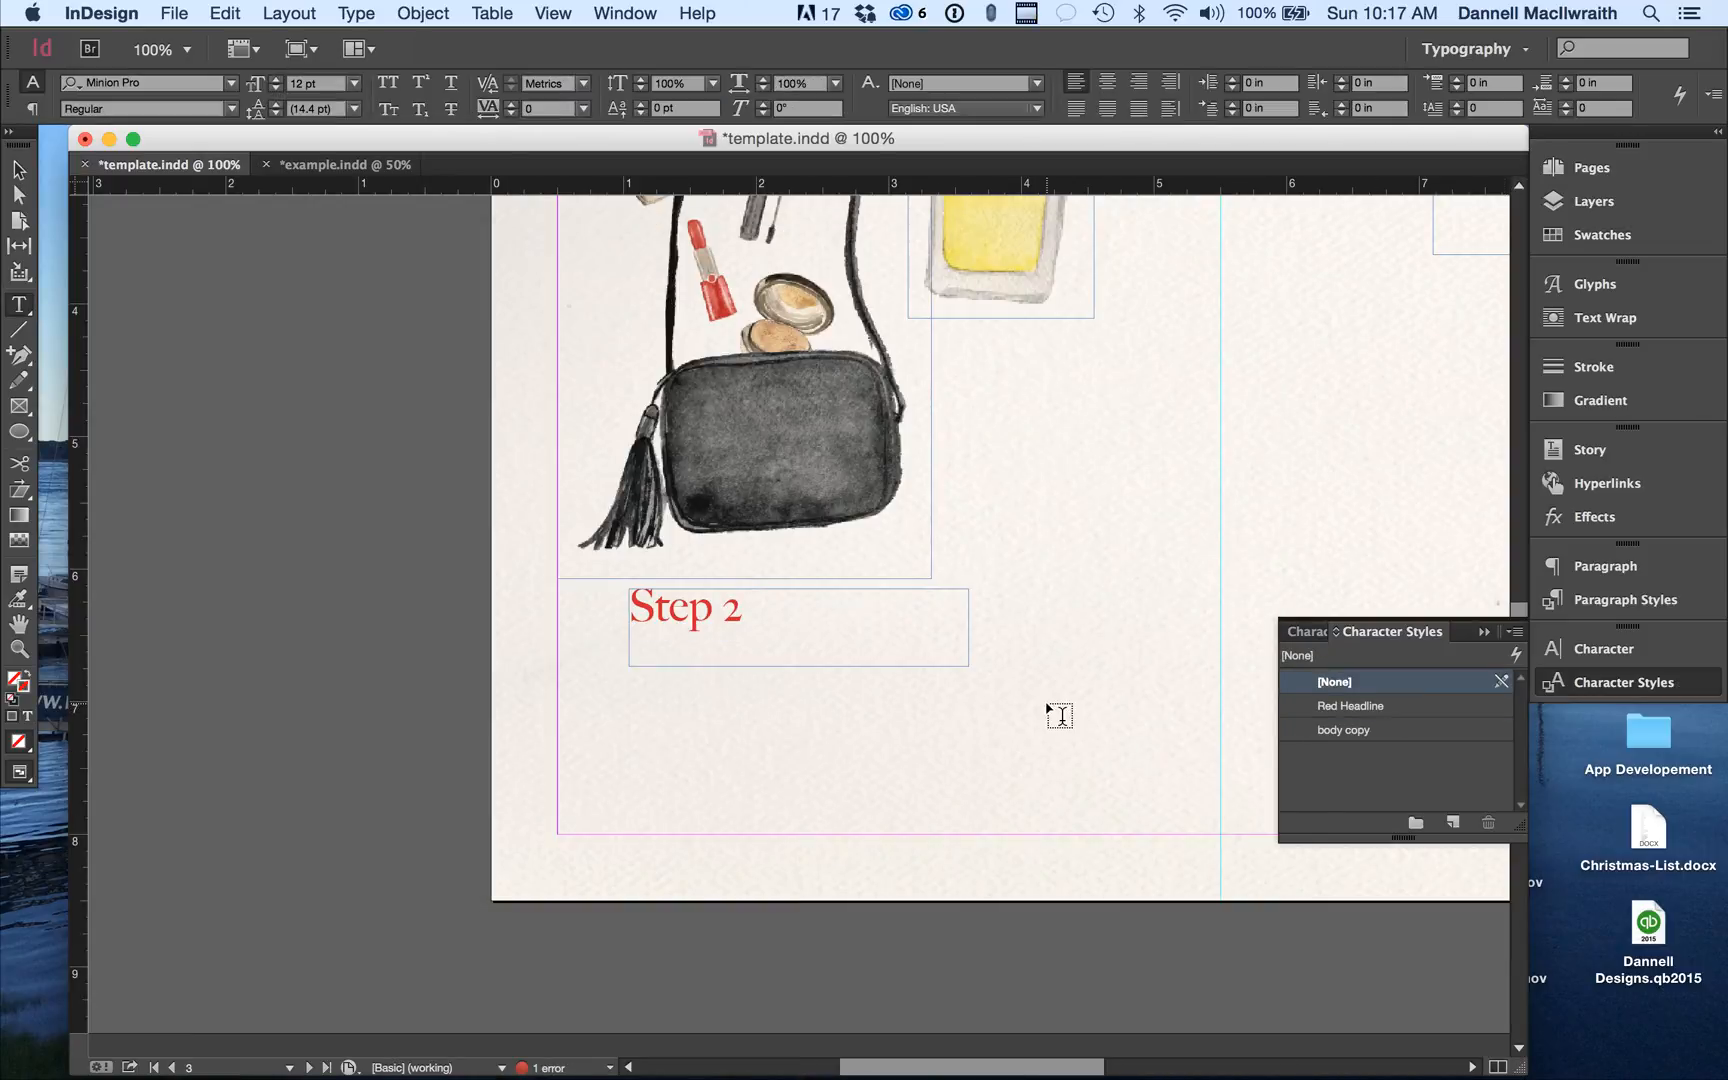
Create a text frame about 4.3 by 1.4 in beneath the "Step 2" headline and fill it with placeholder text.
{"action": "left_click", "coordinate": [19, 170]}
{"action": "left_click", "coordinate": [744, 387]}
{"action": "left_click", "coordinate": [19, 304]}
{"action": "left_click_drag", "start_coordinate": [591, 643], "coordinate": [1167, 824]}
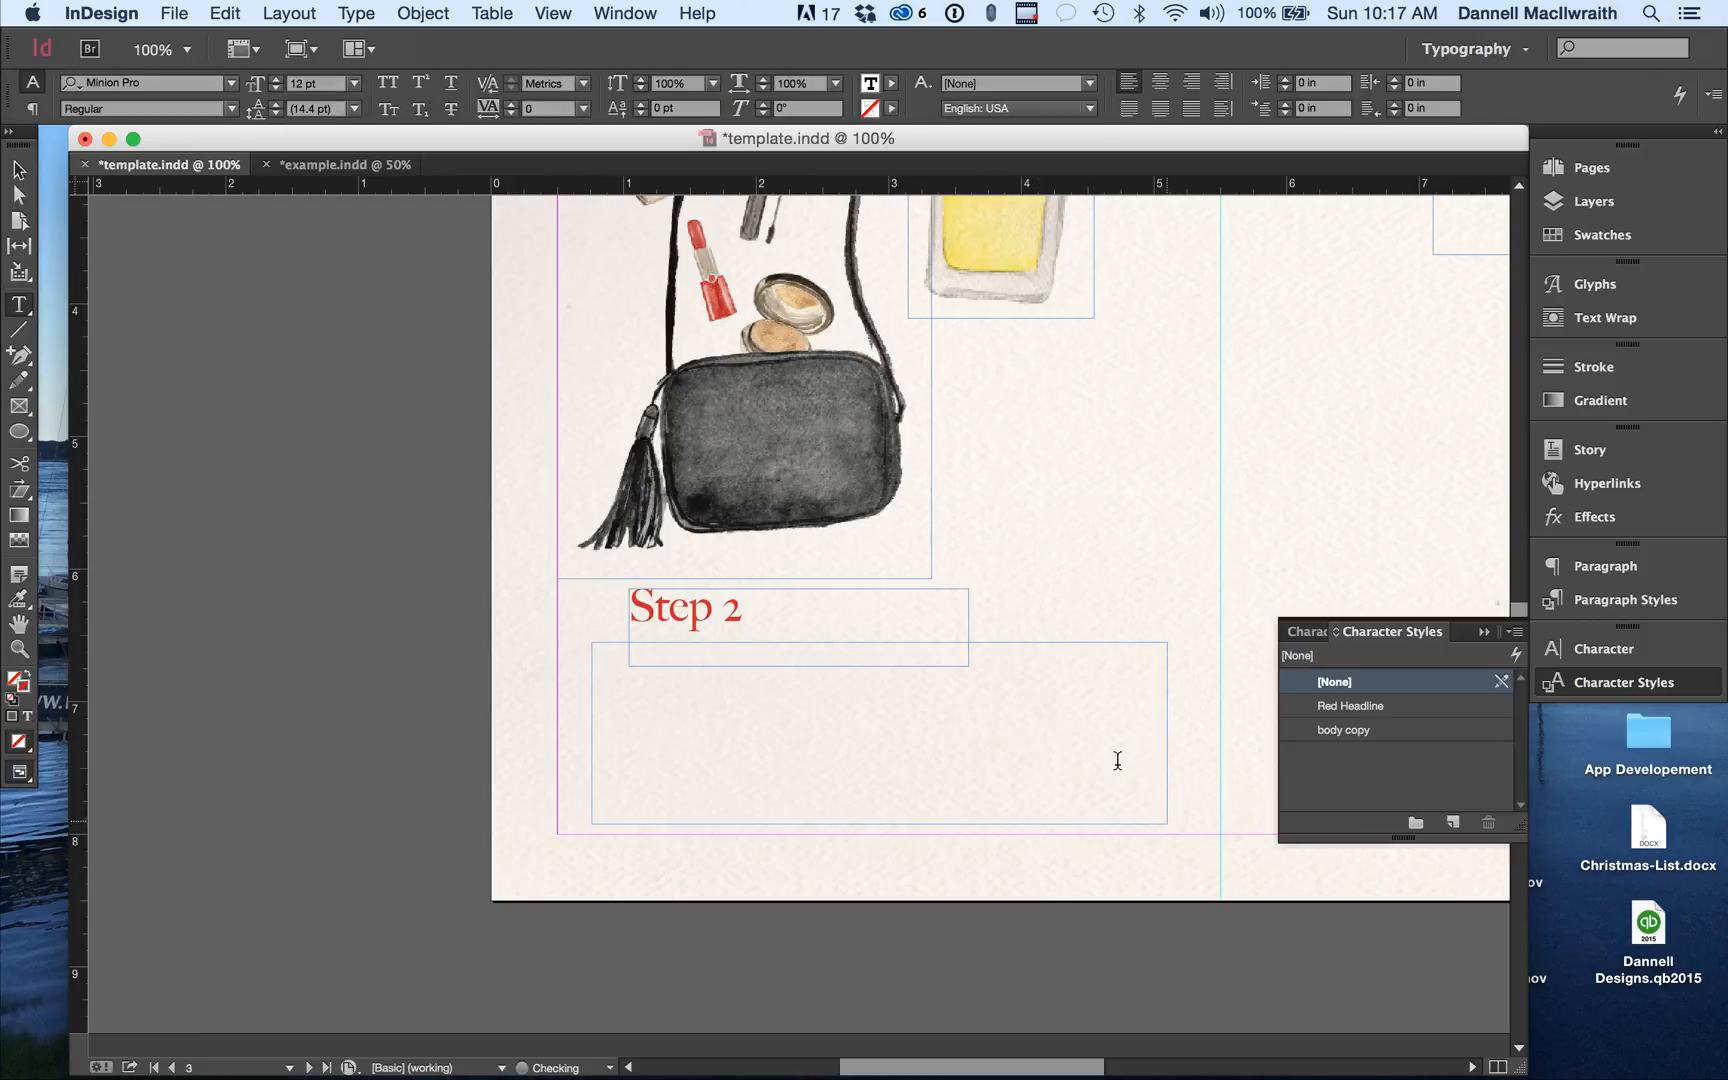
{"action": "left_click", "coordinate": [290, 12]}
{"action": "mouse_move", "coordinate": [356, 12]}
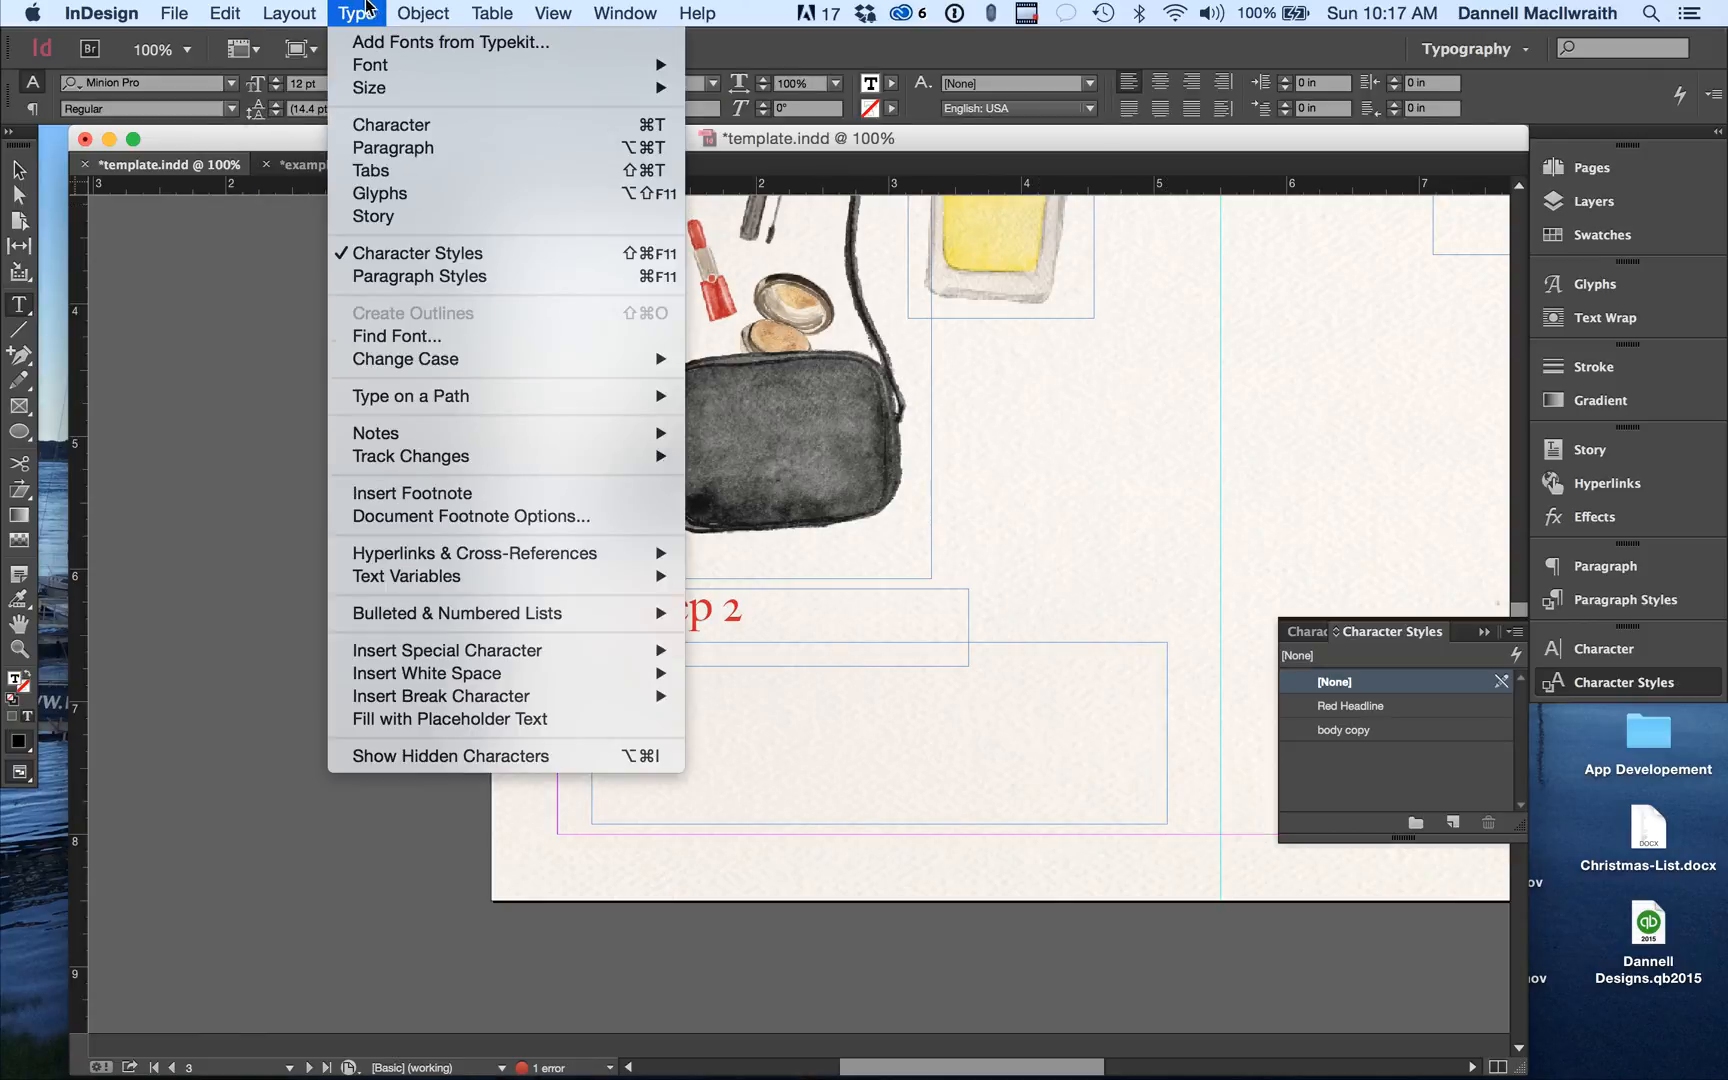
{"action": "left_click", "coordinate": [498, 720]}
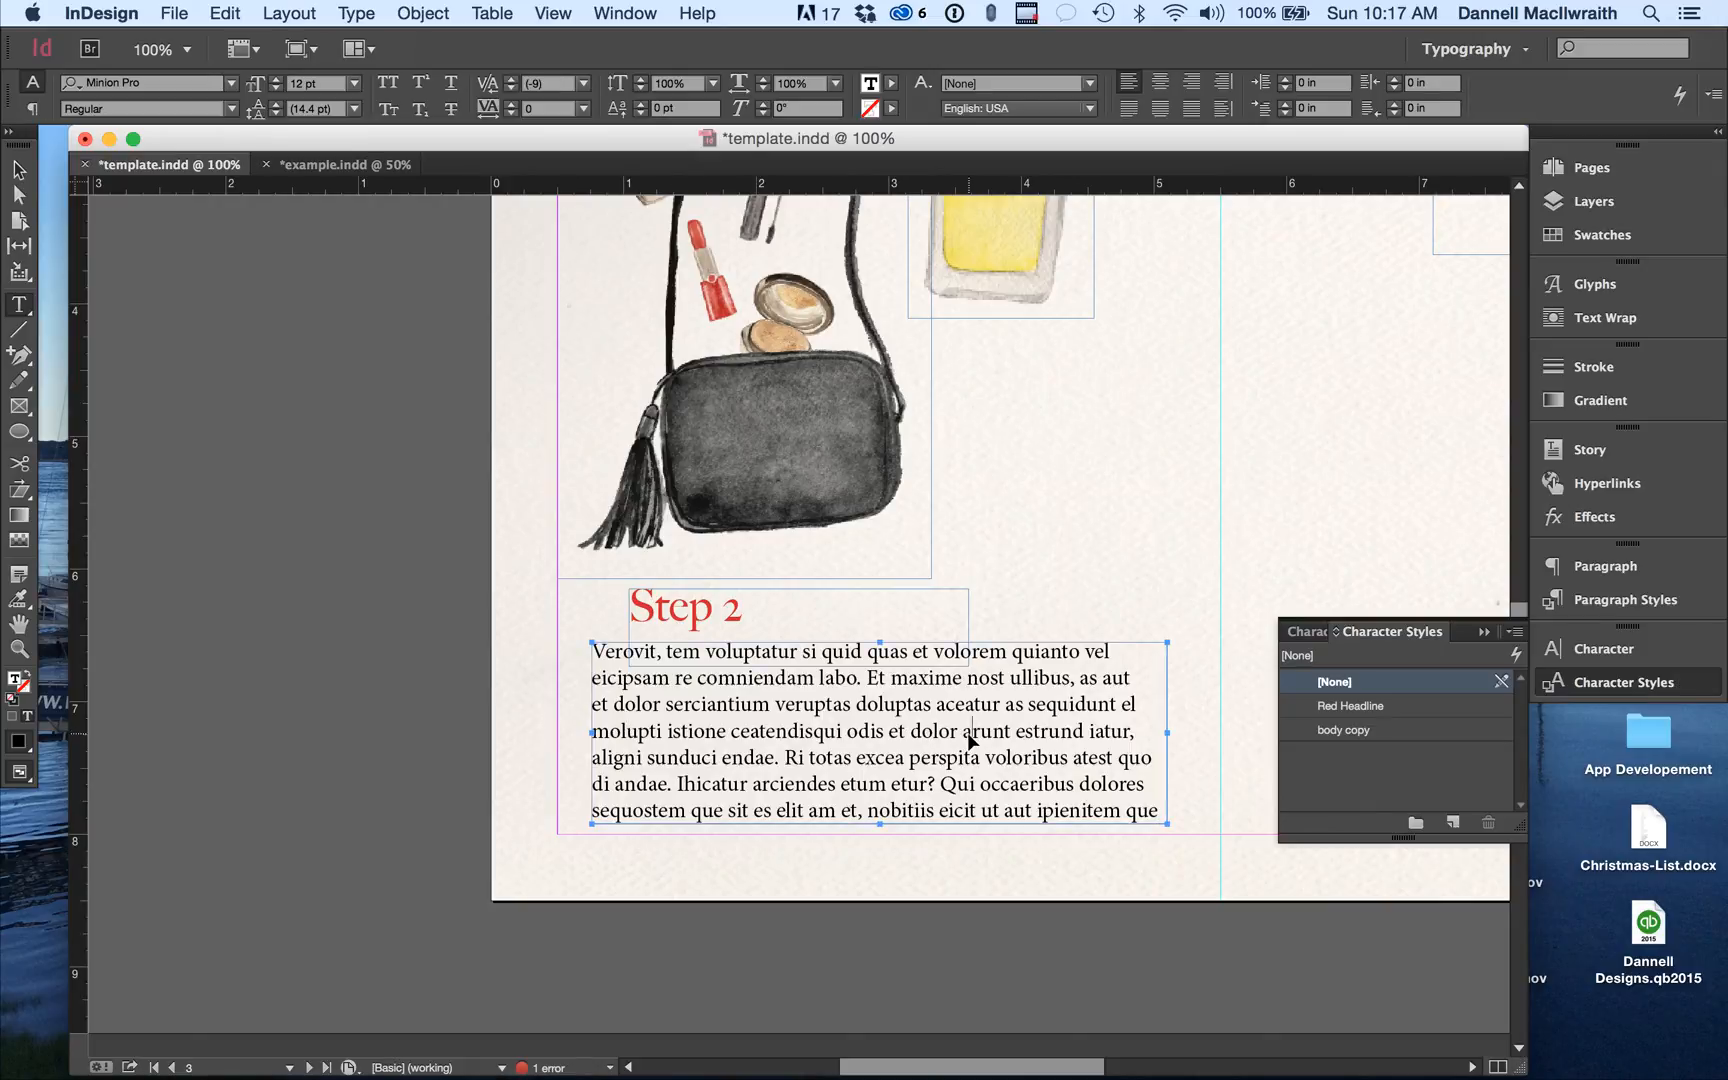
Apply the body copy character style to all of the placeholder text under "Step 2".
{"action": "key", "text": "super+a"}
{"action": "left_click", "coordinate": [1352, 731]}
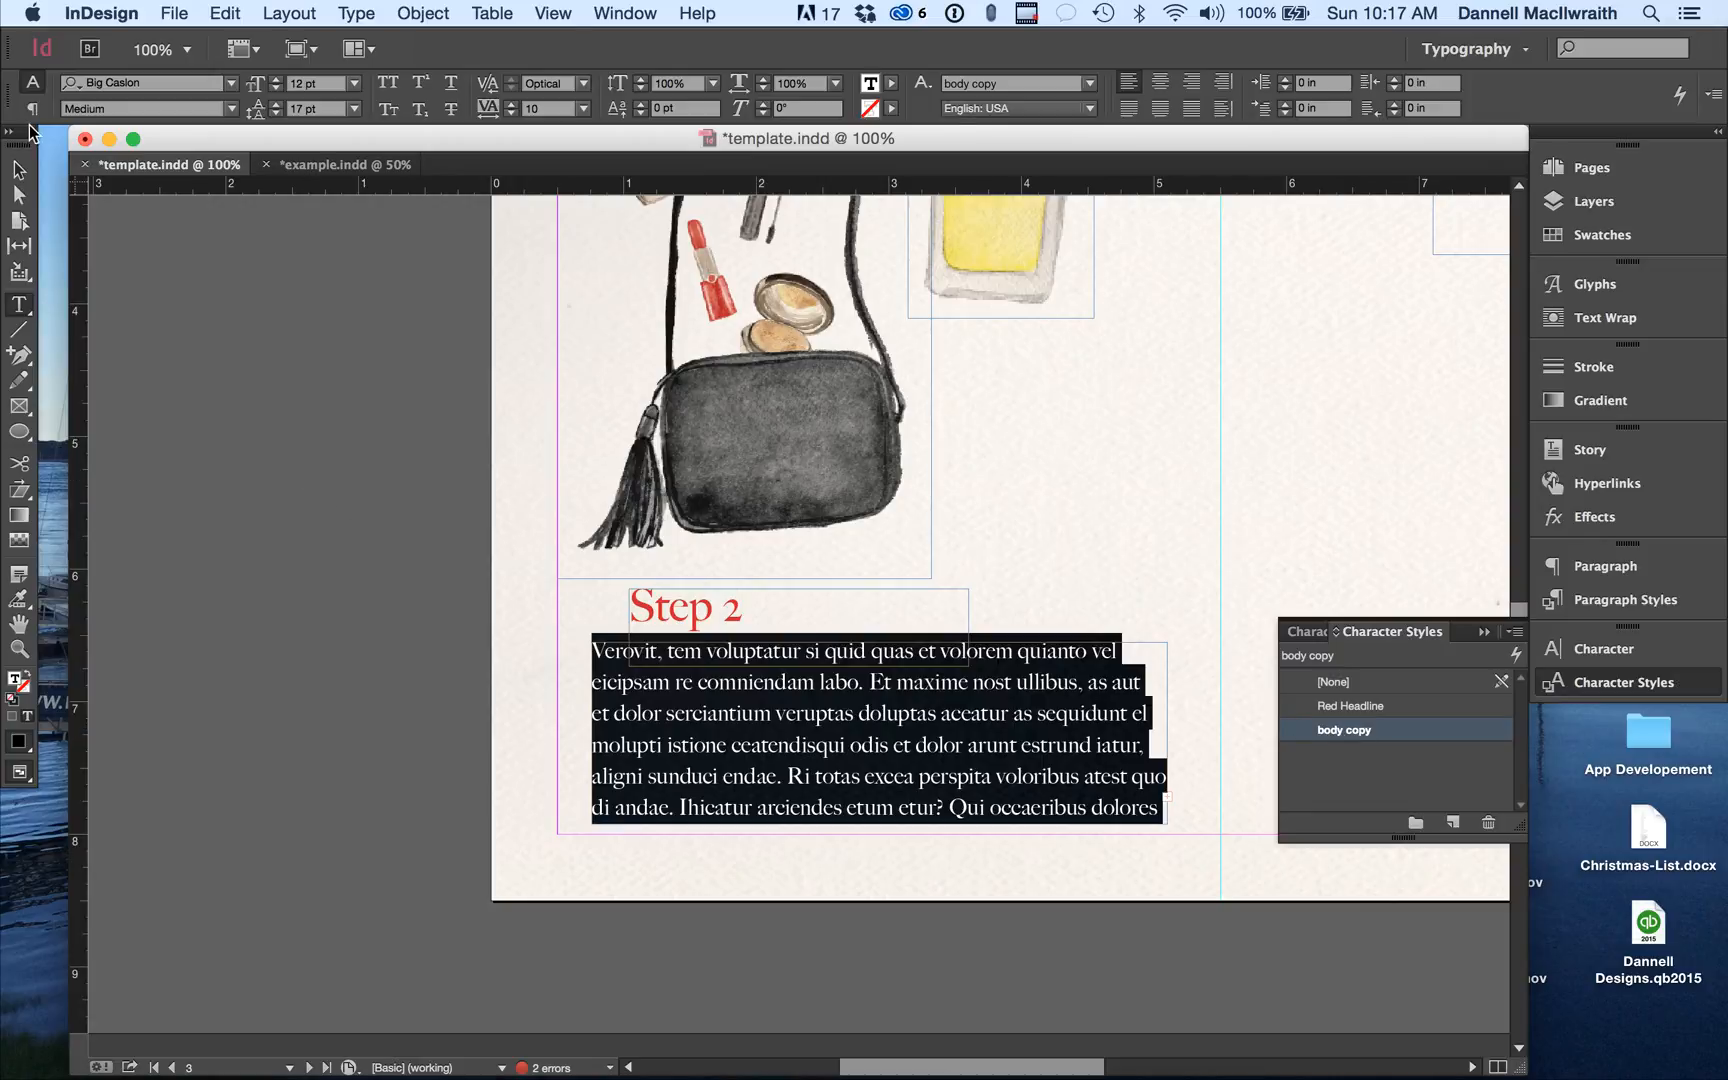
{"action": "key", "text": "Escape"}
Move the "Step 2" headline frame left so its edge lines up with the body text frame.
{"action": "left_click", "coordinate": [1145, 555]}
{"action": "left_click_drag", "start_coordinate": [745, 607], "coordinate": [666, 612]}
{"action": "left_click", "coordinate": [1134, 580]}
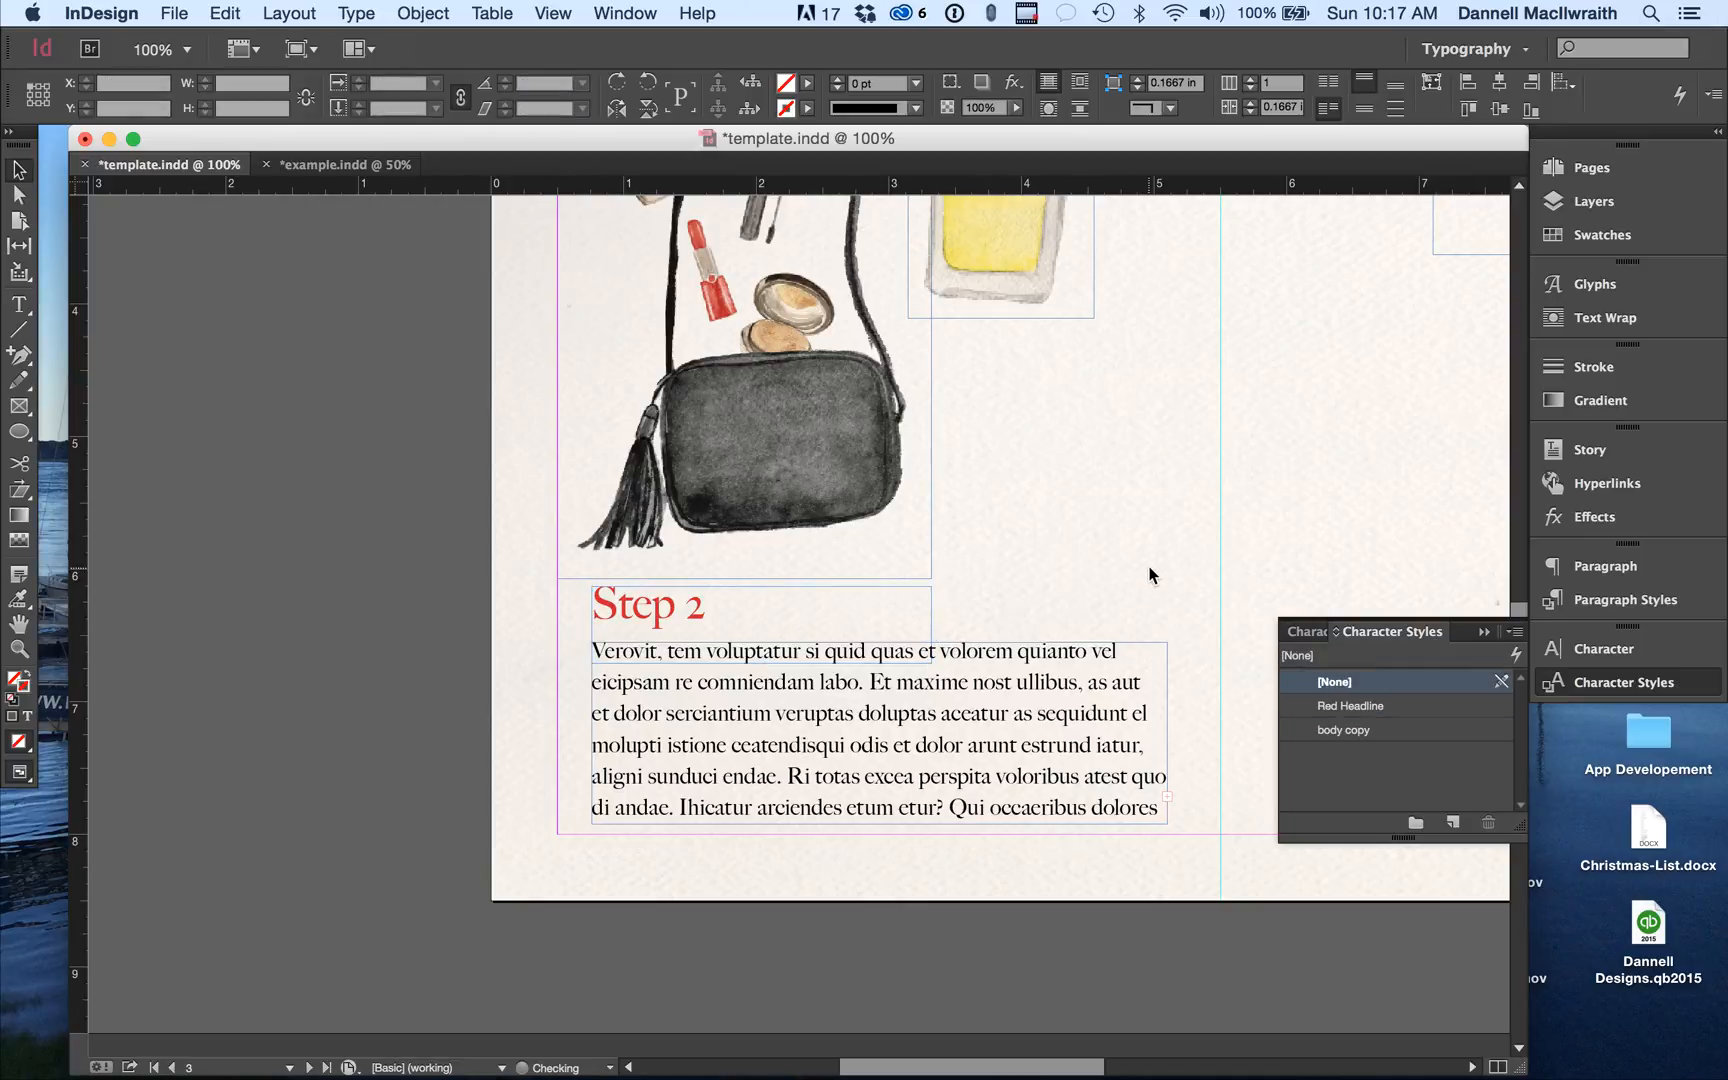
Move the purse, perfume, headline and body text together about 1.1 in up on page 3.
{"action": "key", "text": "super+minus"}
{"action": "scroll", "coordinate": [1150, 575], "scroll_direction": "up", "scroll_amount": 4}
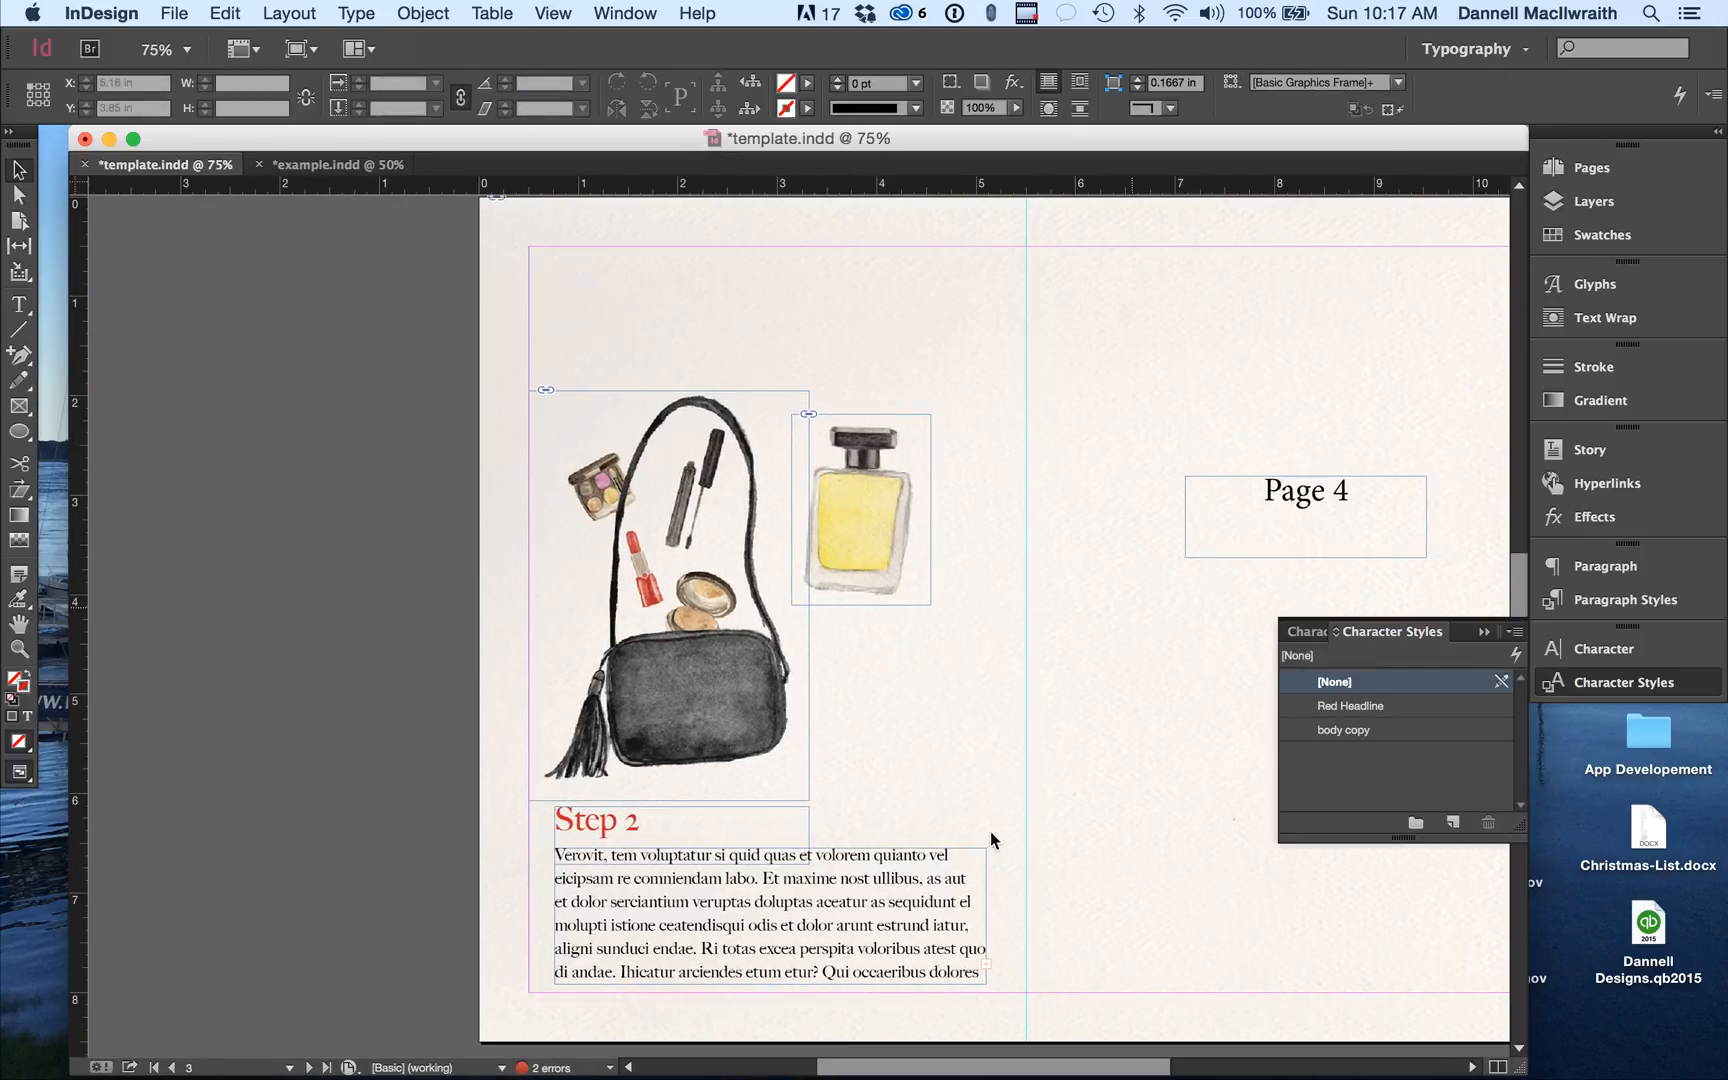
{"action": "left_click_drag", "start_coordinate": [1049, 900], "coordinate": [630, 508]}
{"action": "left_click_drag", "start_coordinate": [708, 733], "coordinate": [708, 623]}
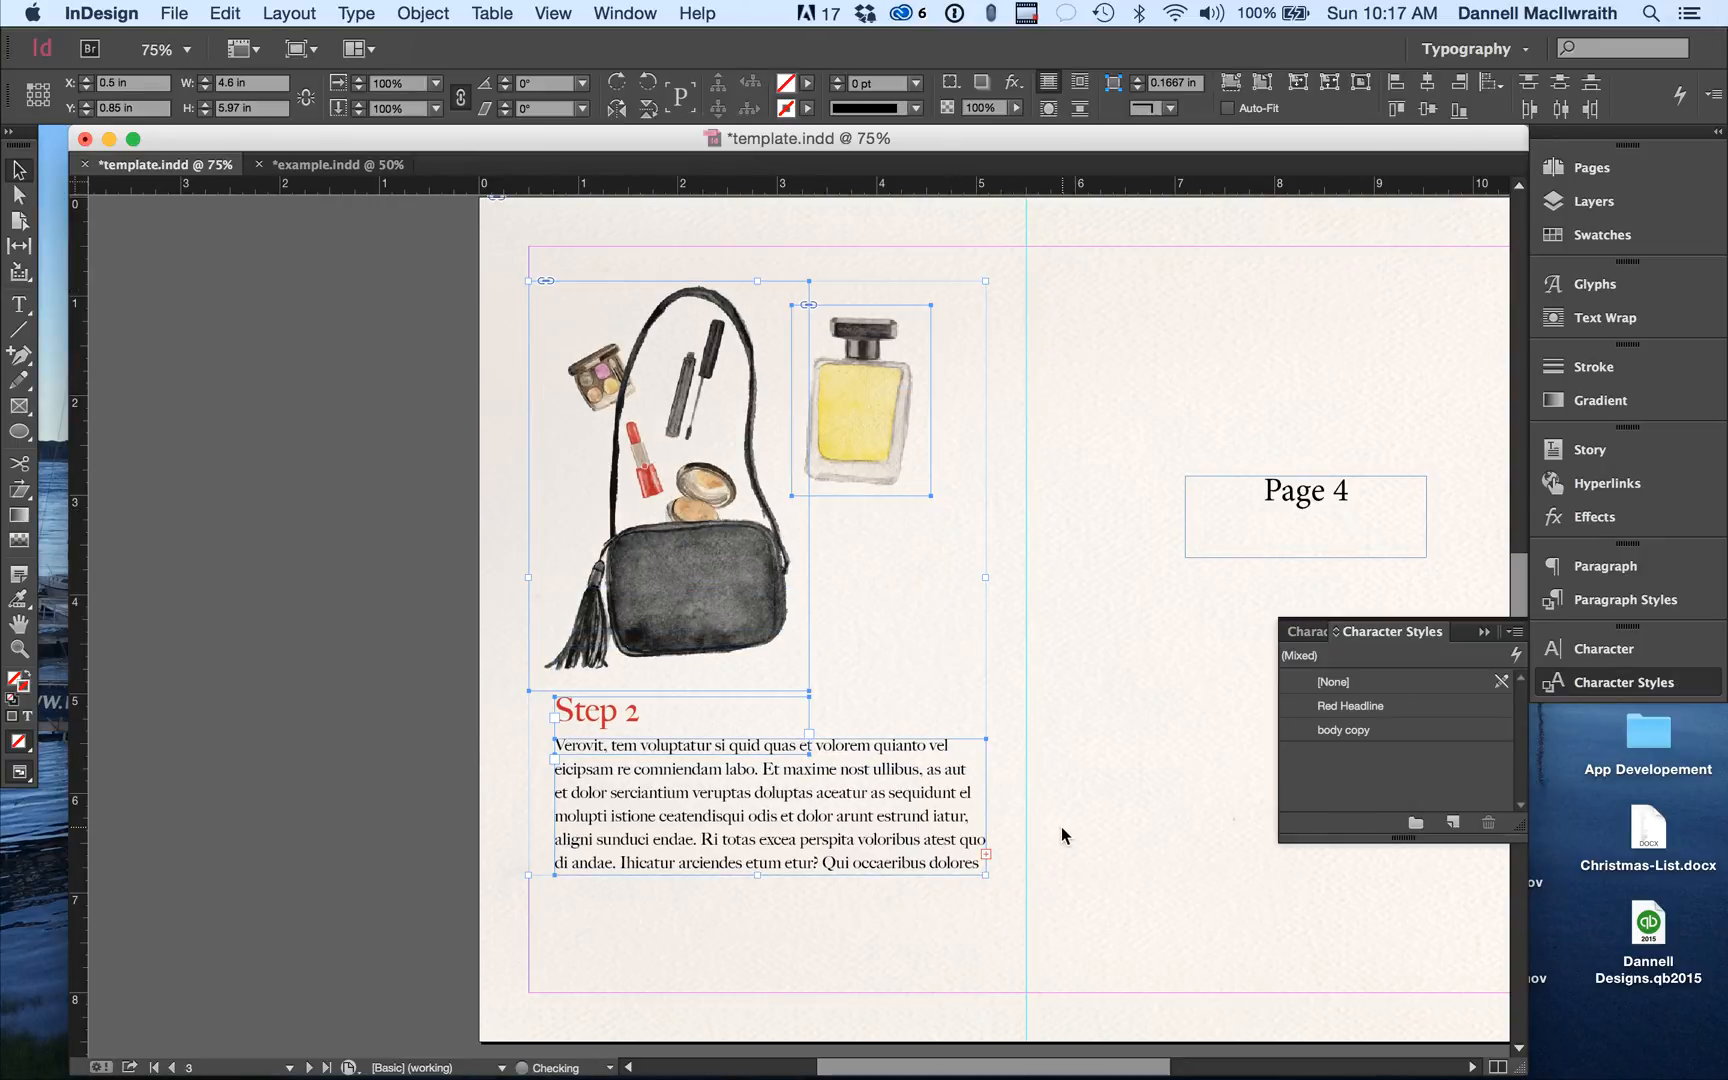
{"action": "left_click", "coordinate": [1098, 835]}
Delete the "Page 4" placeholder text frame from the right half of the spread.
{"action": "scroll", "coordinate": [1098, 835], "scroll_direction": "right", "scroll_amount": 5}
{"action": "scroll", "coordinate": [1098, 836], "scroll_direction": "right", "scroll_amount": 3}
{"action": "left_click", "coordinate": [950, 455]}
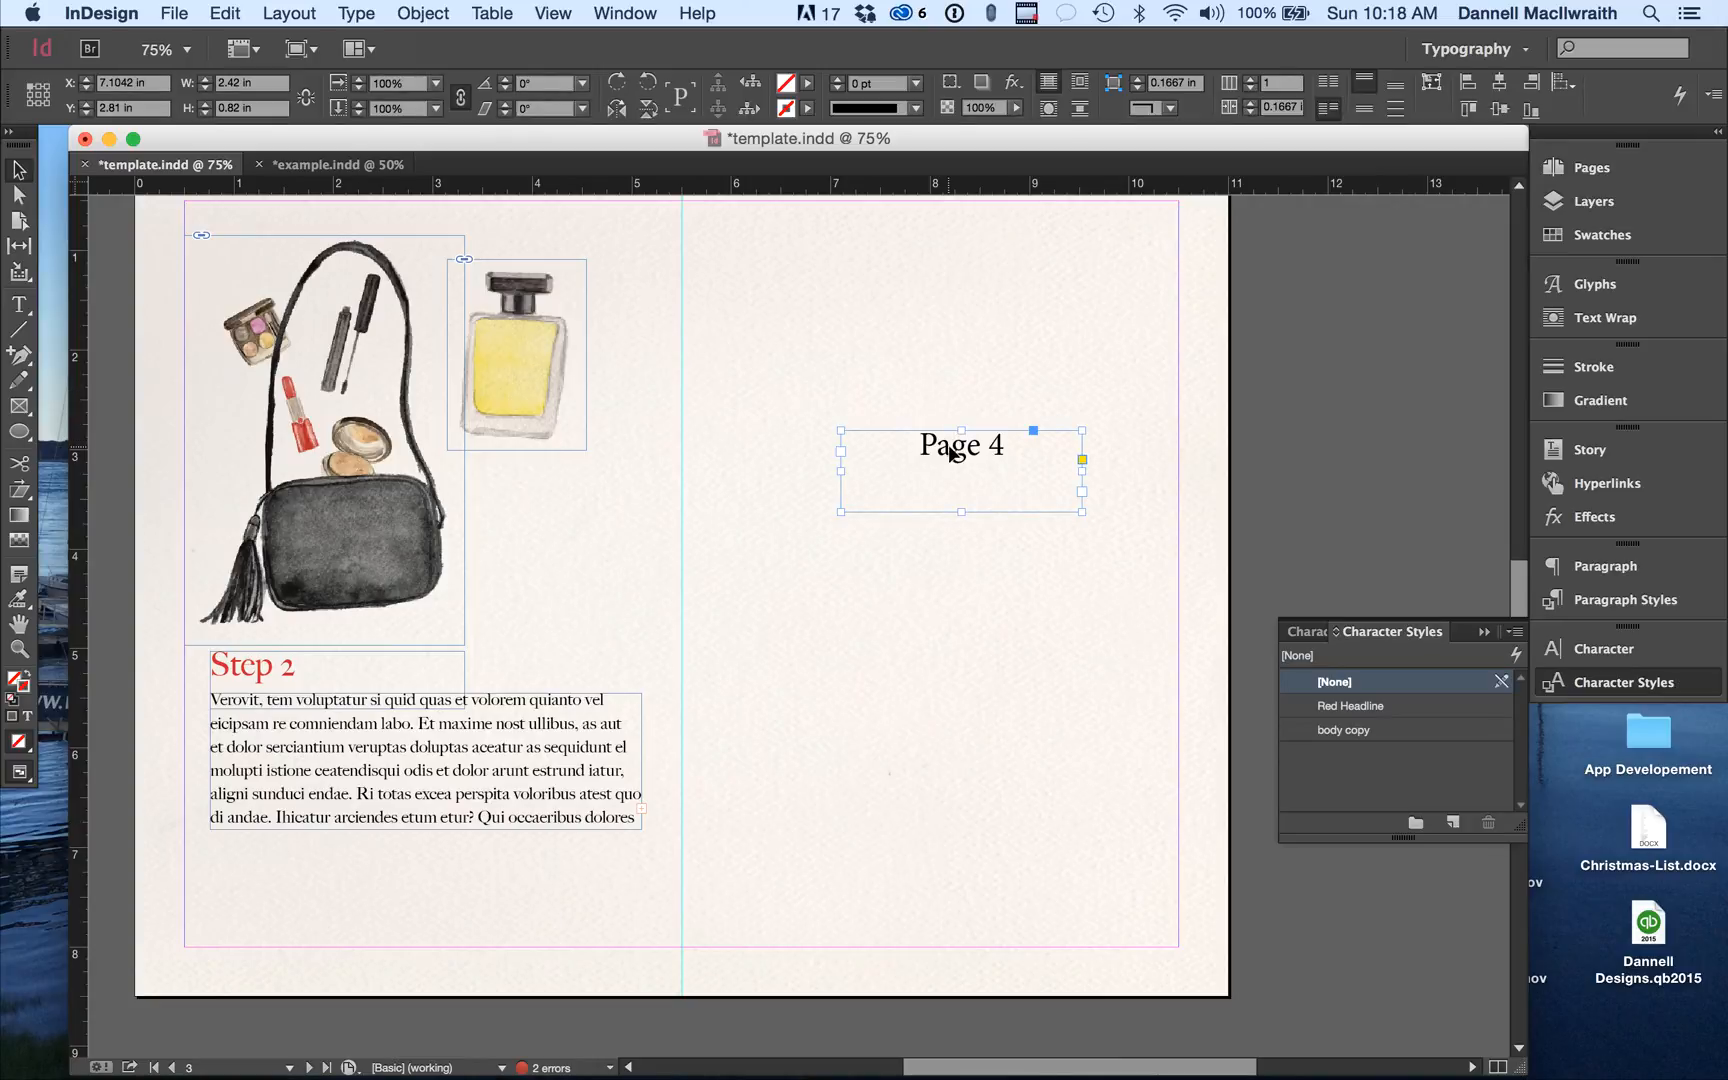
{"action": "key", "text": "Delete"}
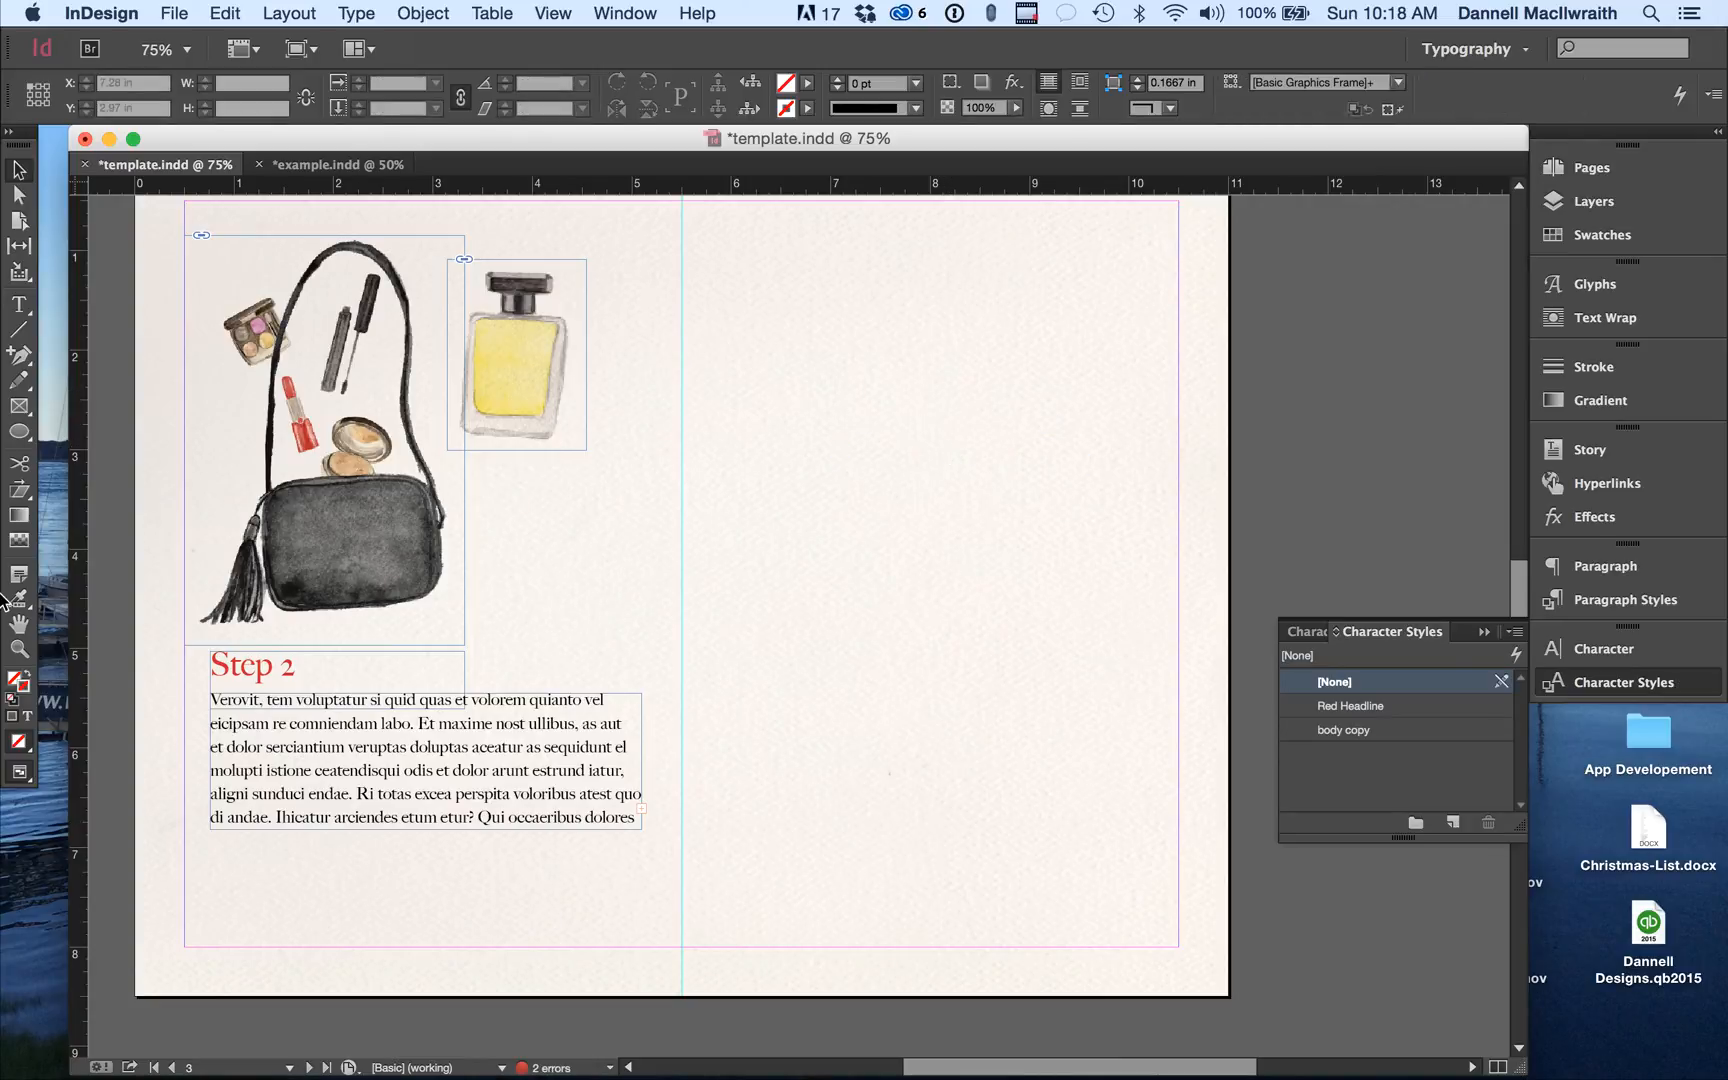
Draw an image frame about 3.22 by 5 in on page 4 and place outfit.psd in it.
{"action": "left_click", "coordinate": [19, 406]}
{"action": "left_click_drag", "start_coordinate": [727, 285], "coordinate": [1047, 782]}
{"action": "left_click", "coordinate": [176, 13]}
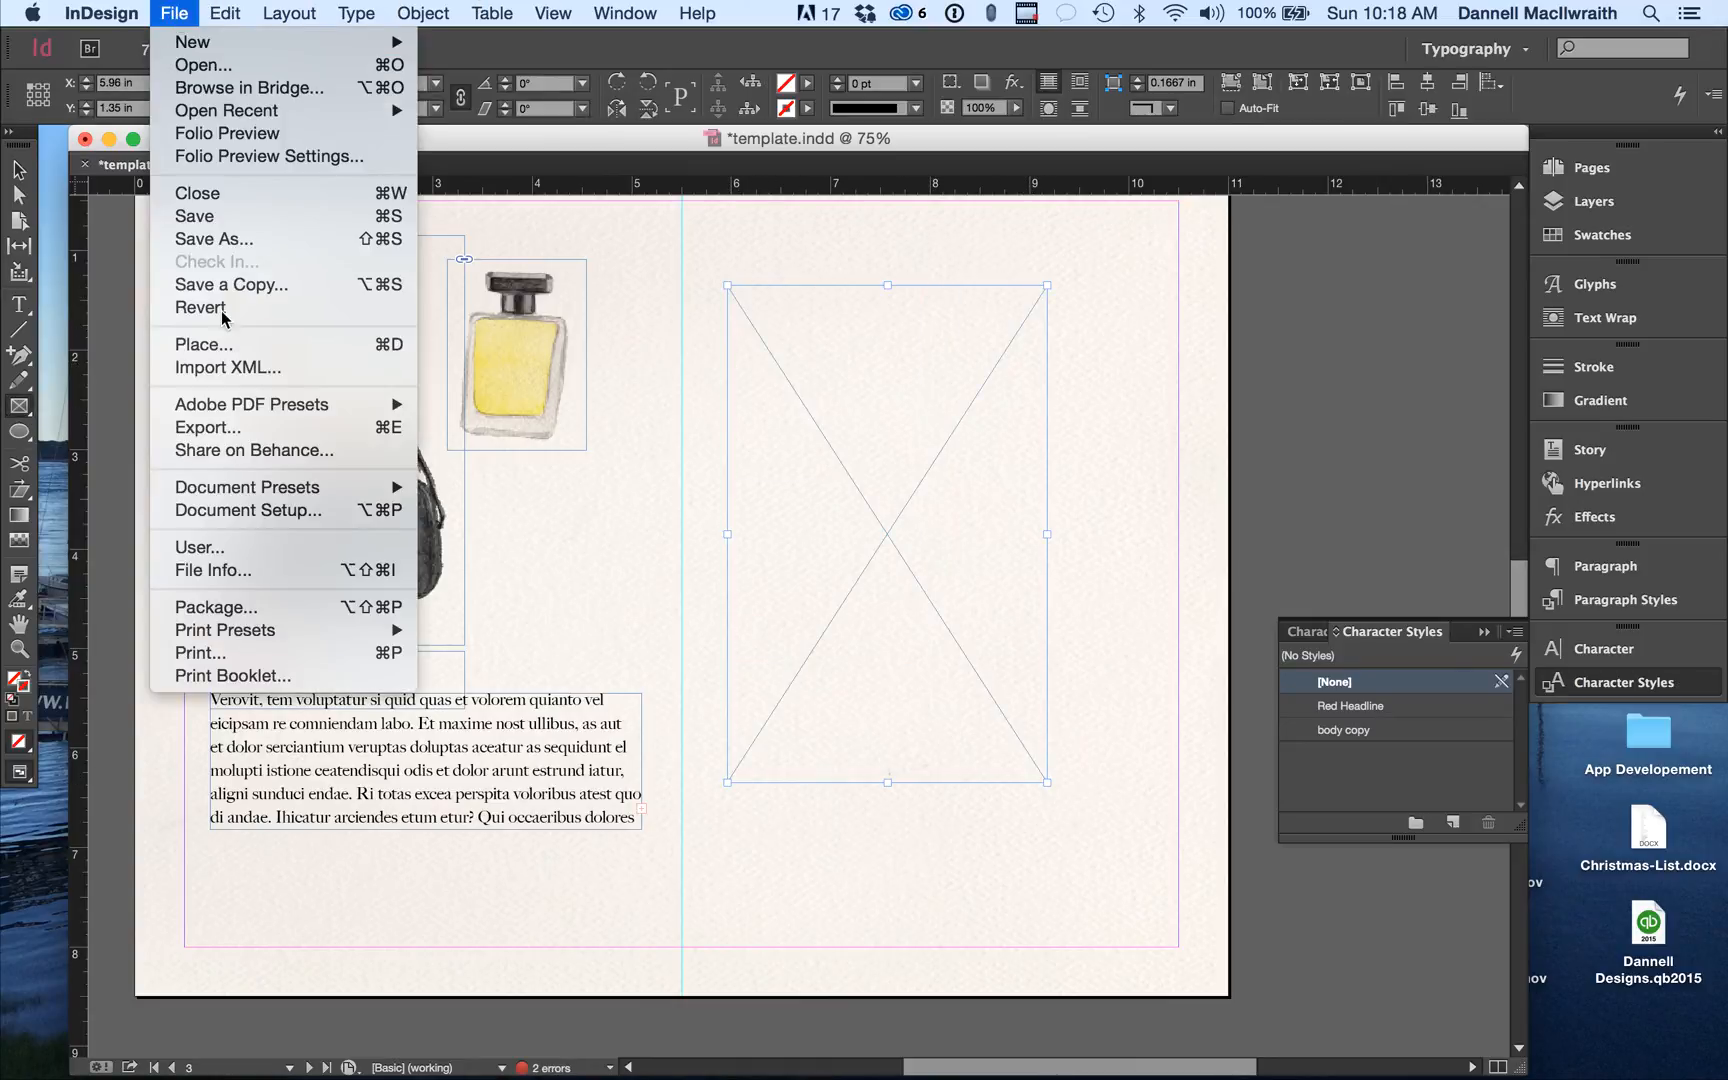
{"action": "left_click", "coordinate": [214, 341]}
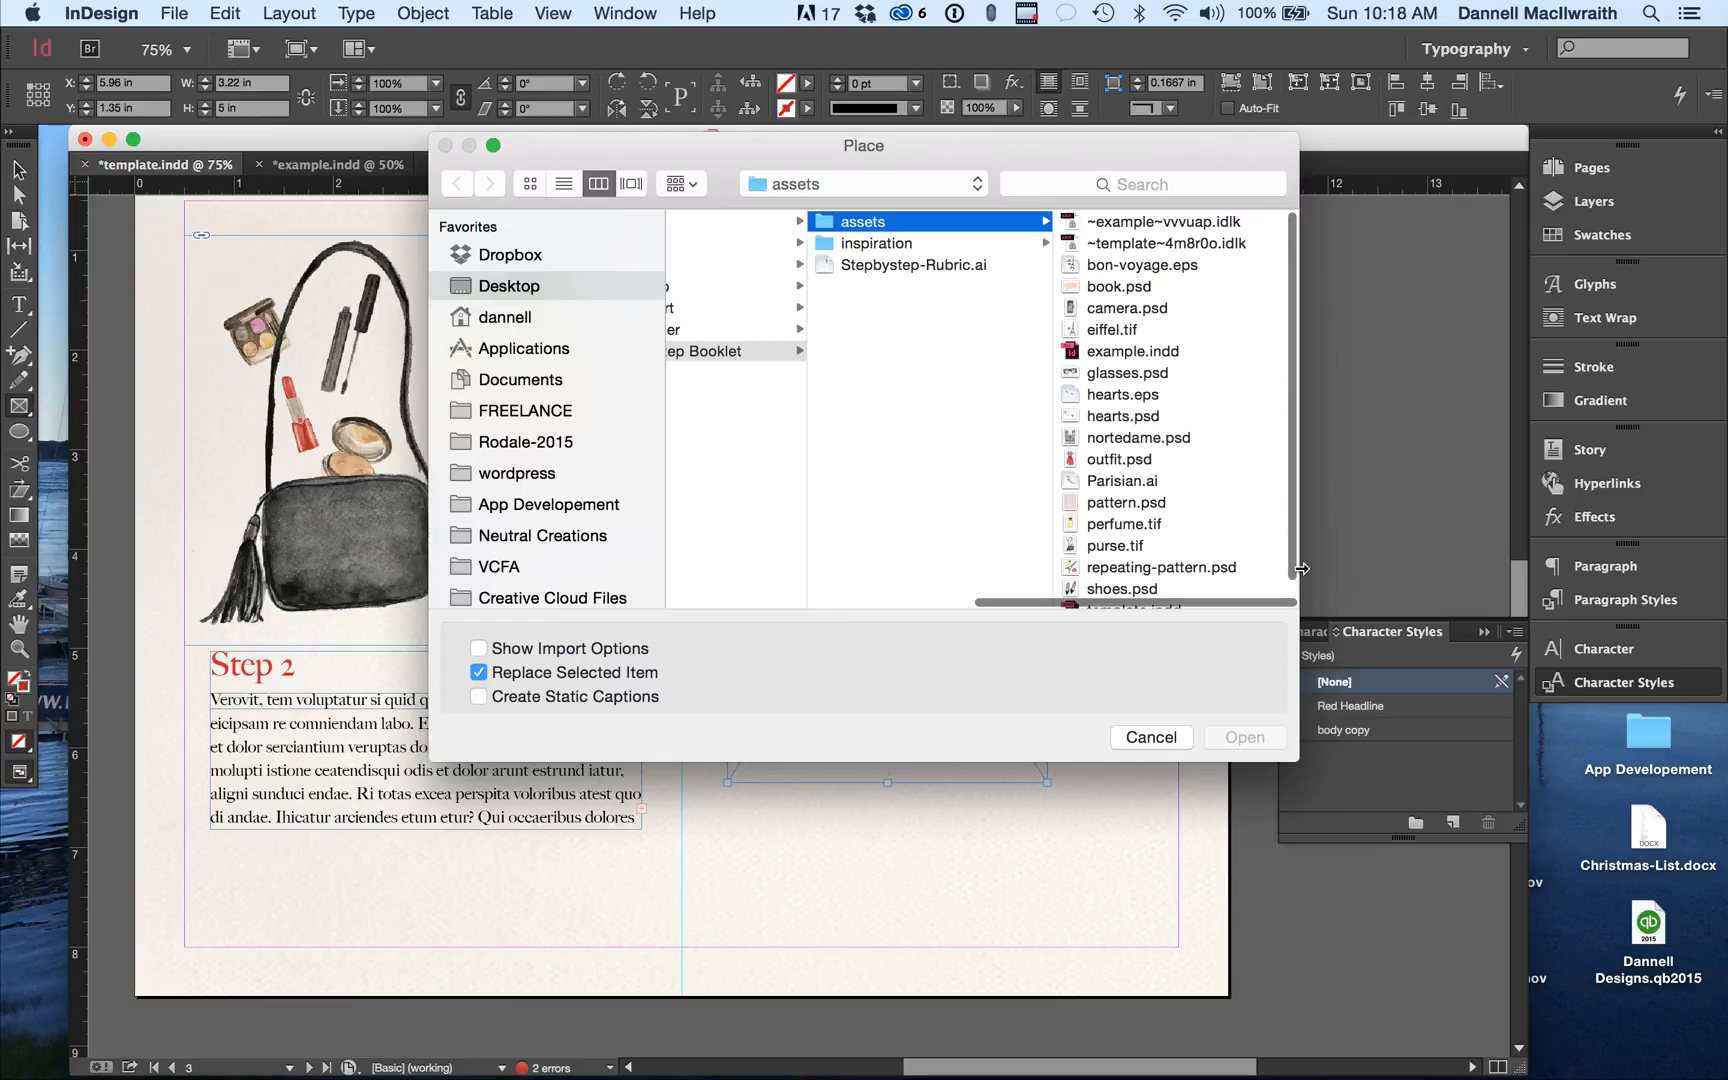
{"action": "left_click", "coordinate": [1120, 459]}
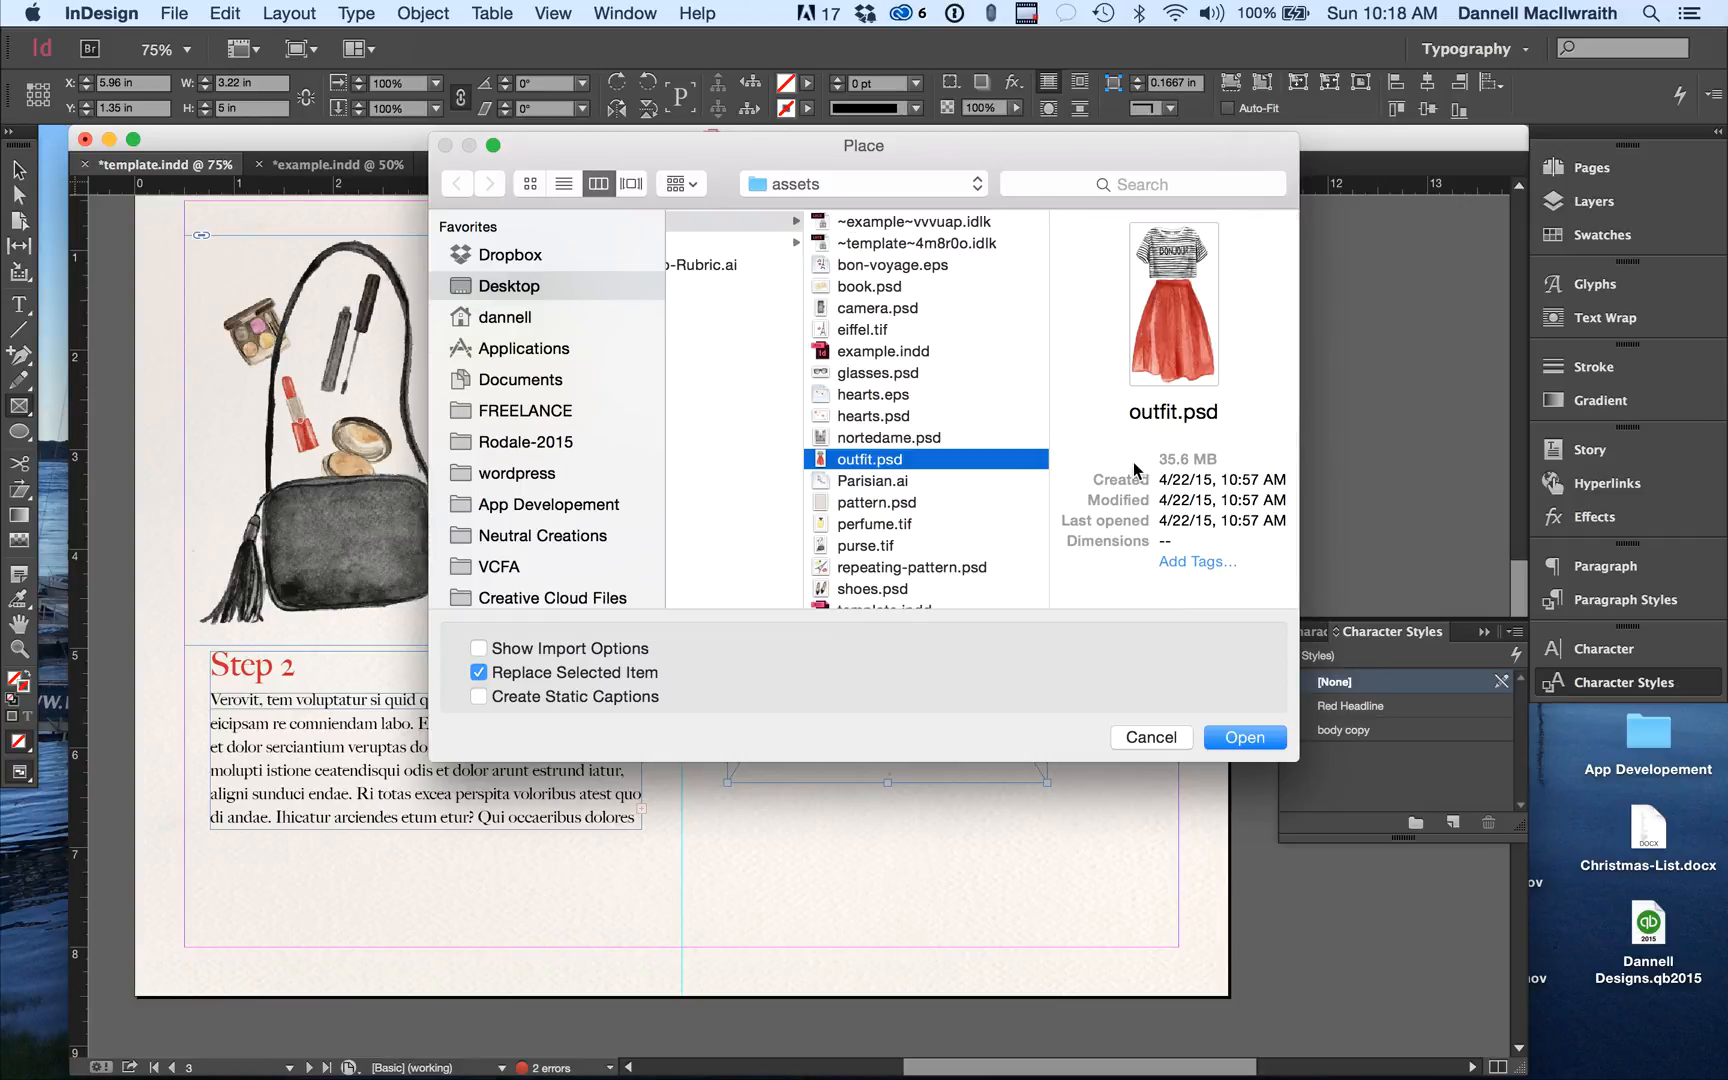
{"action": "key", "text": "Return"}
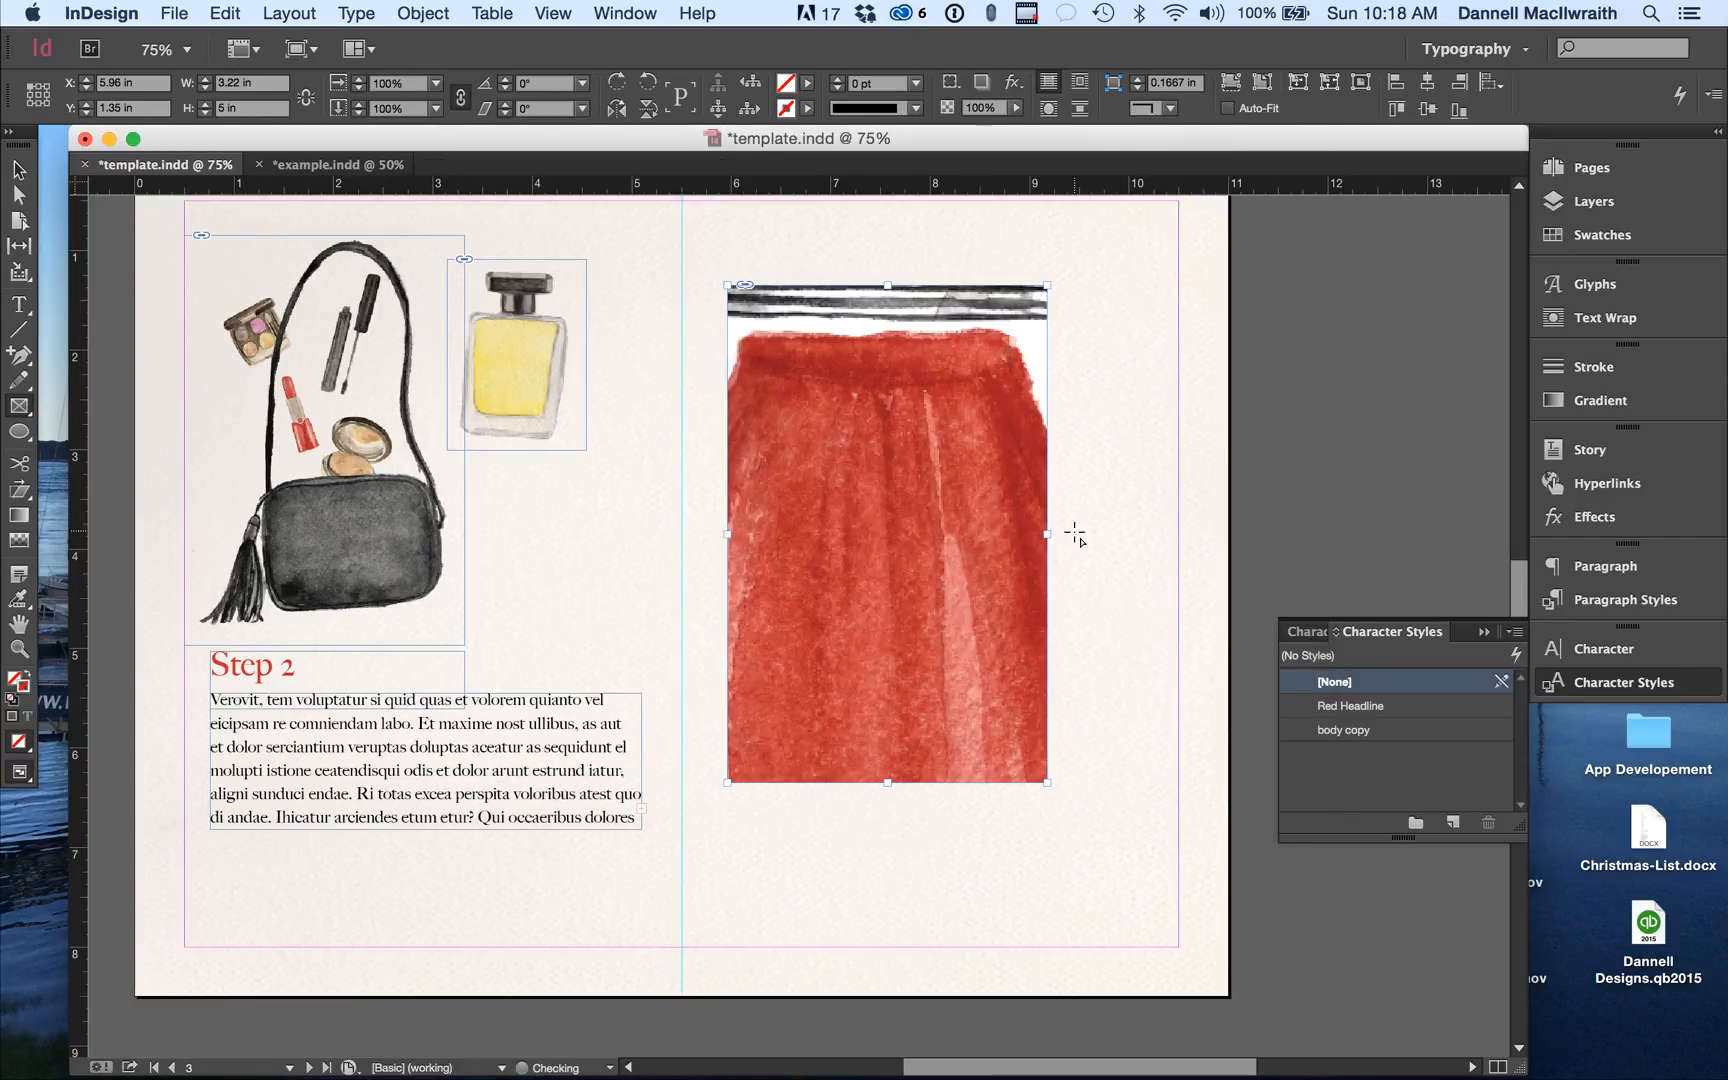
Fit the outfit image proportionally inside its frame and deselect it.
{"action": "left_click", "coordinate": [1262, 88]}
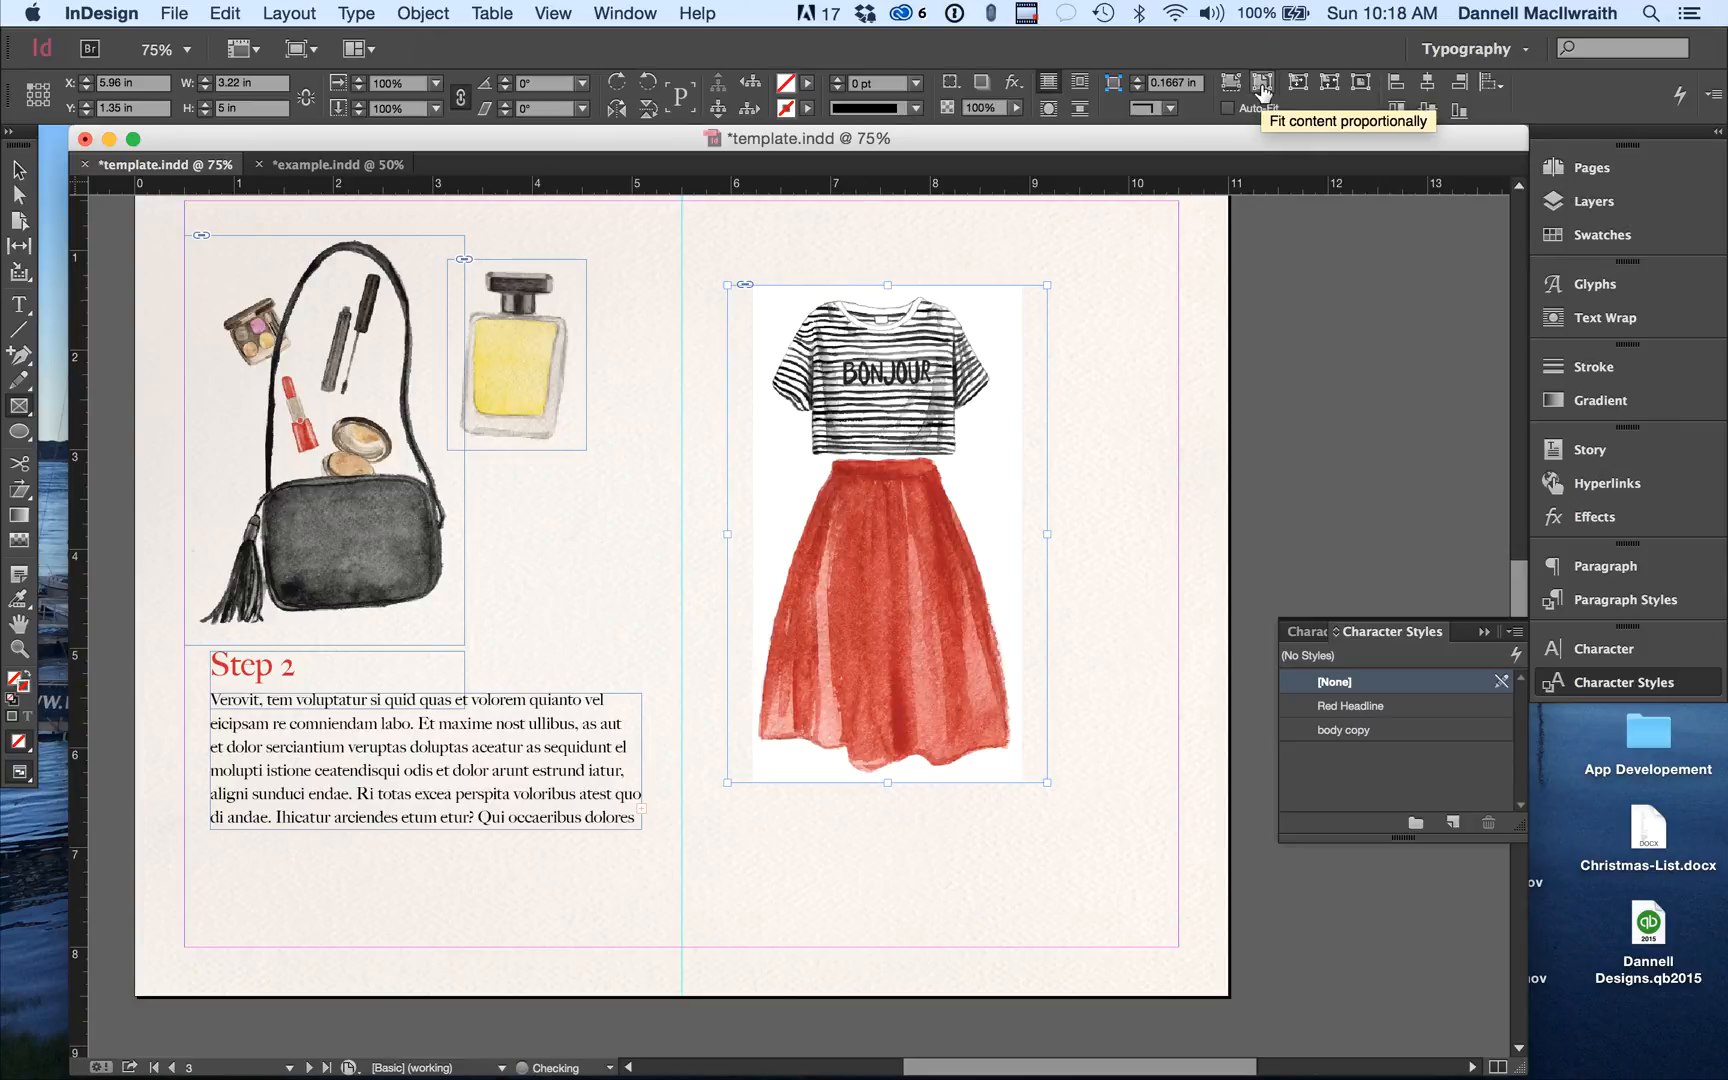
{"action": "left_click", "coordinate": [19, 170]}
{"action": "left_click", "coordinate": [1162, 458]}
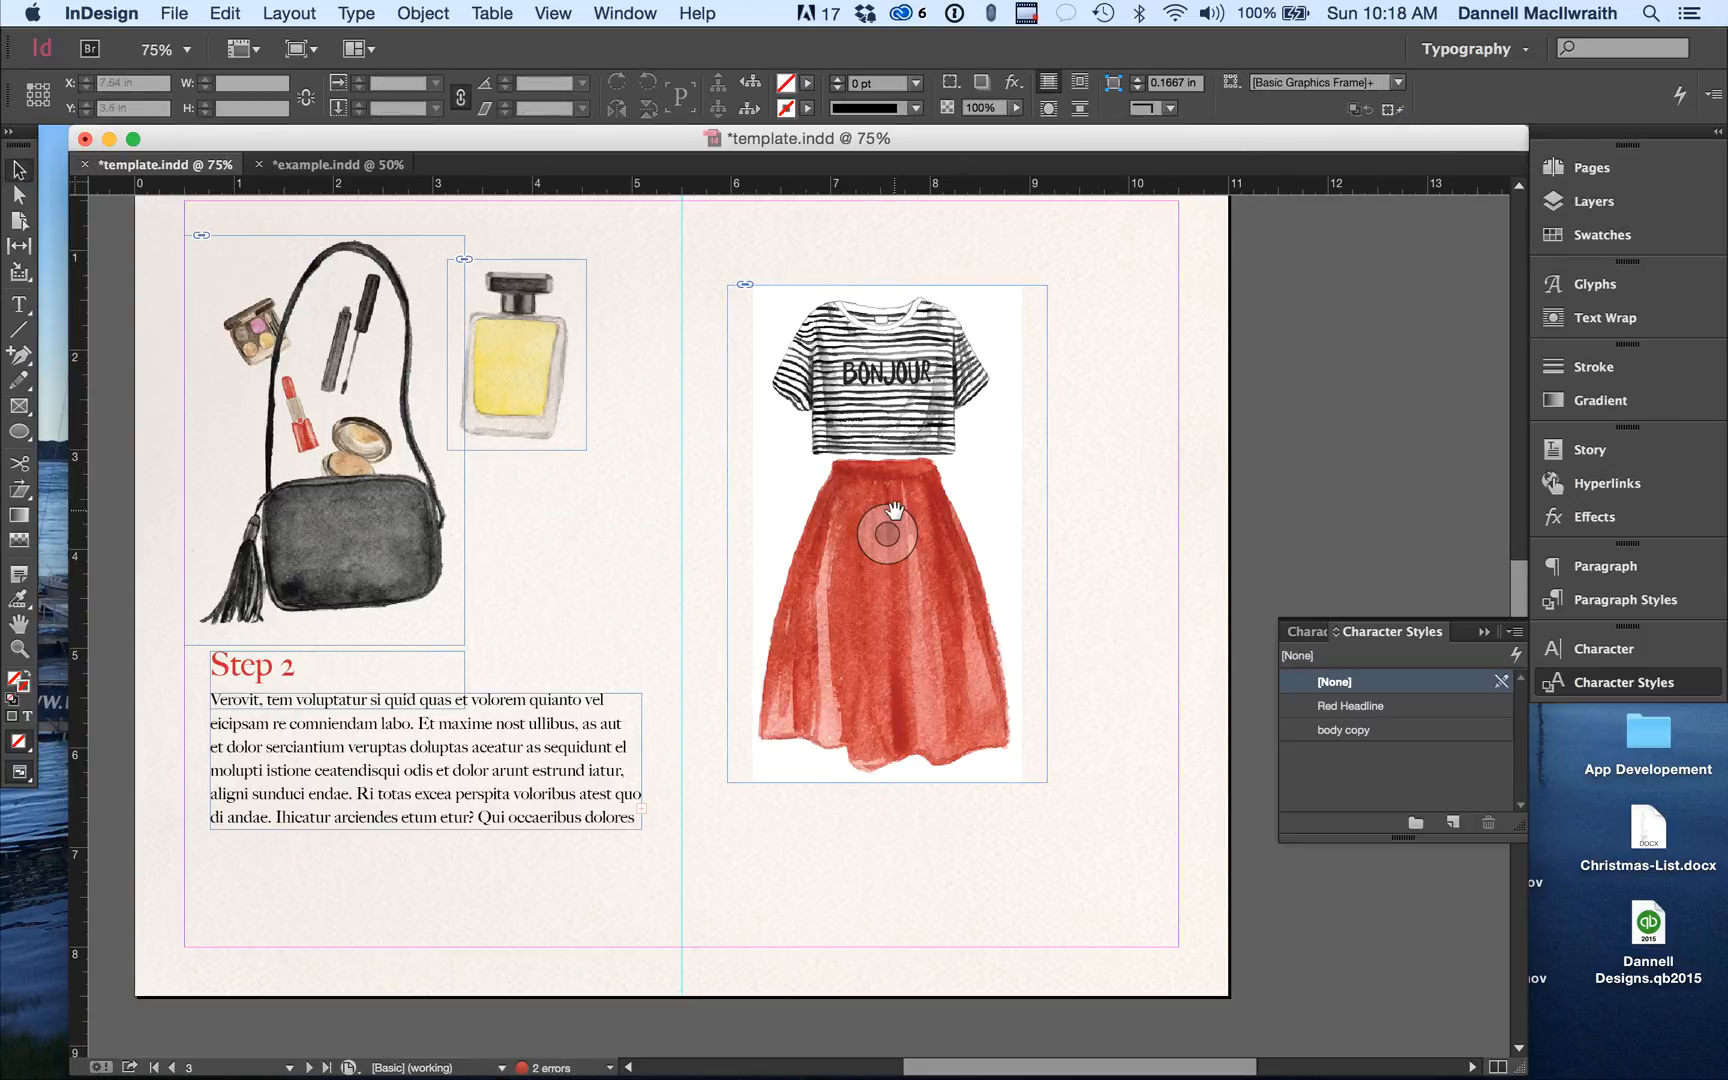
Switch to Finder and open outfit.psd from the assets folder in Photoshop CC 2014, closing Photoshop CS6.
{"action": "mouse_move", "coordinate": [680, 1060]}
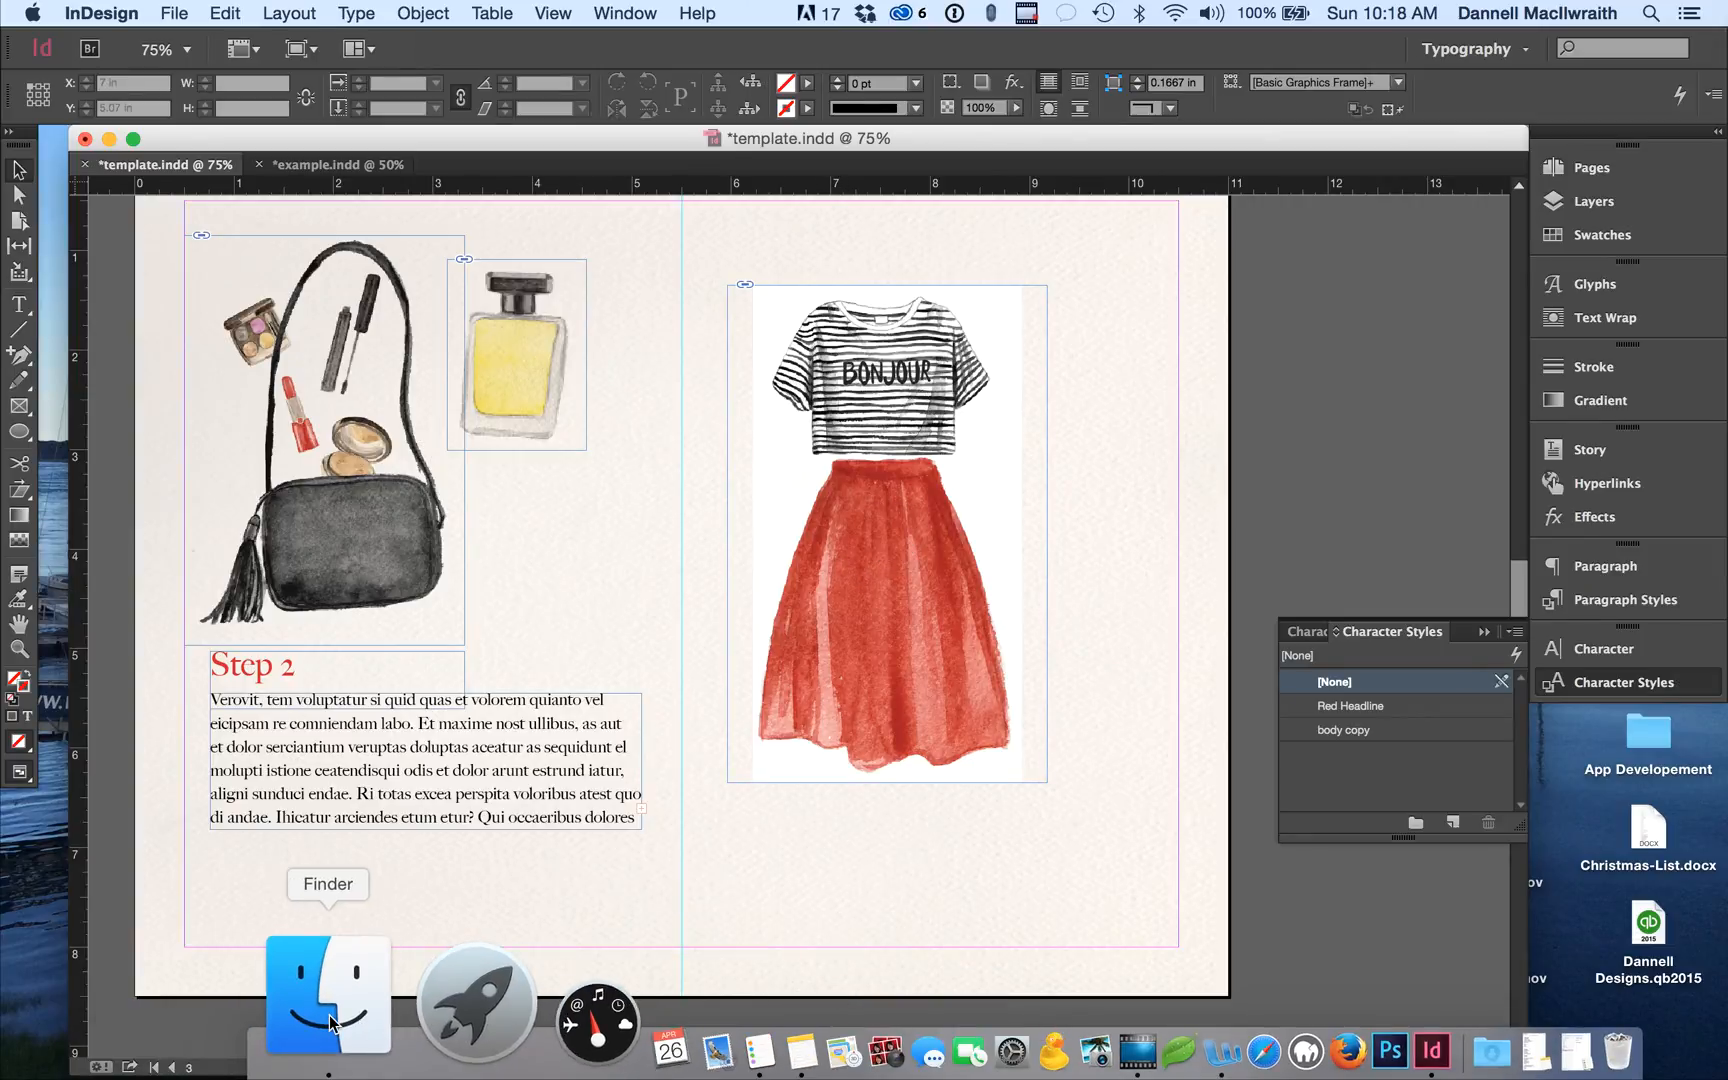
{"action": "left_click", "coordinate": [333, 1023]}
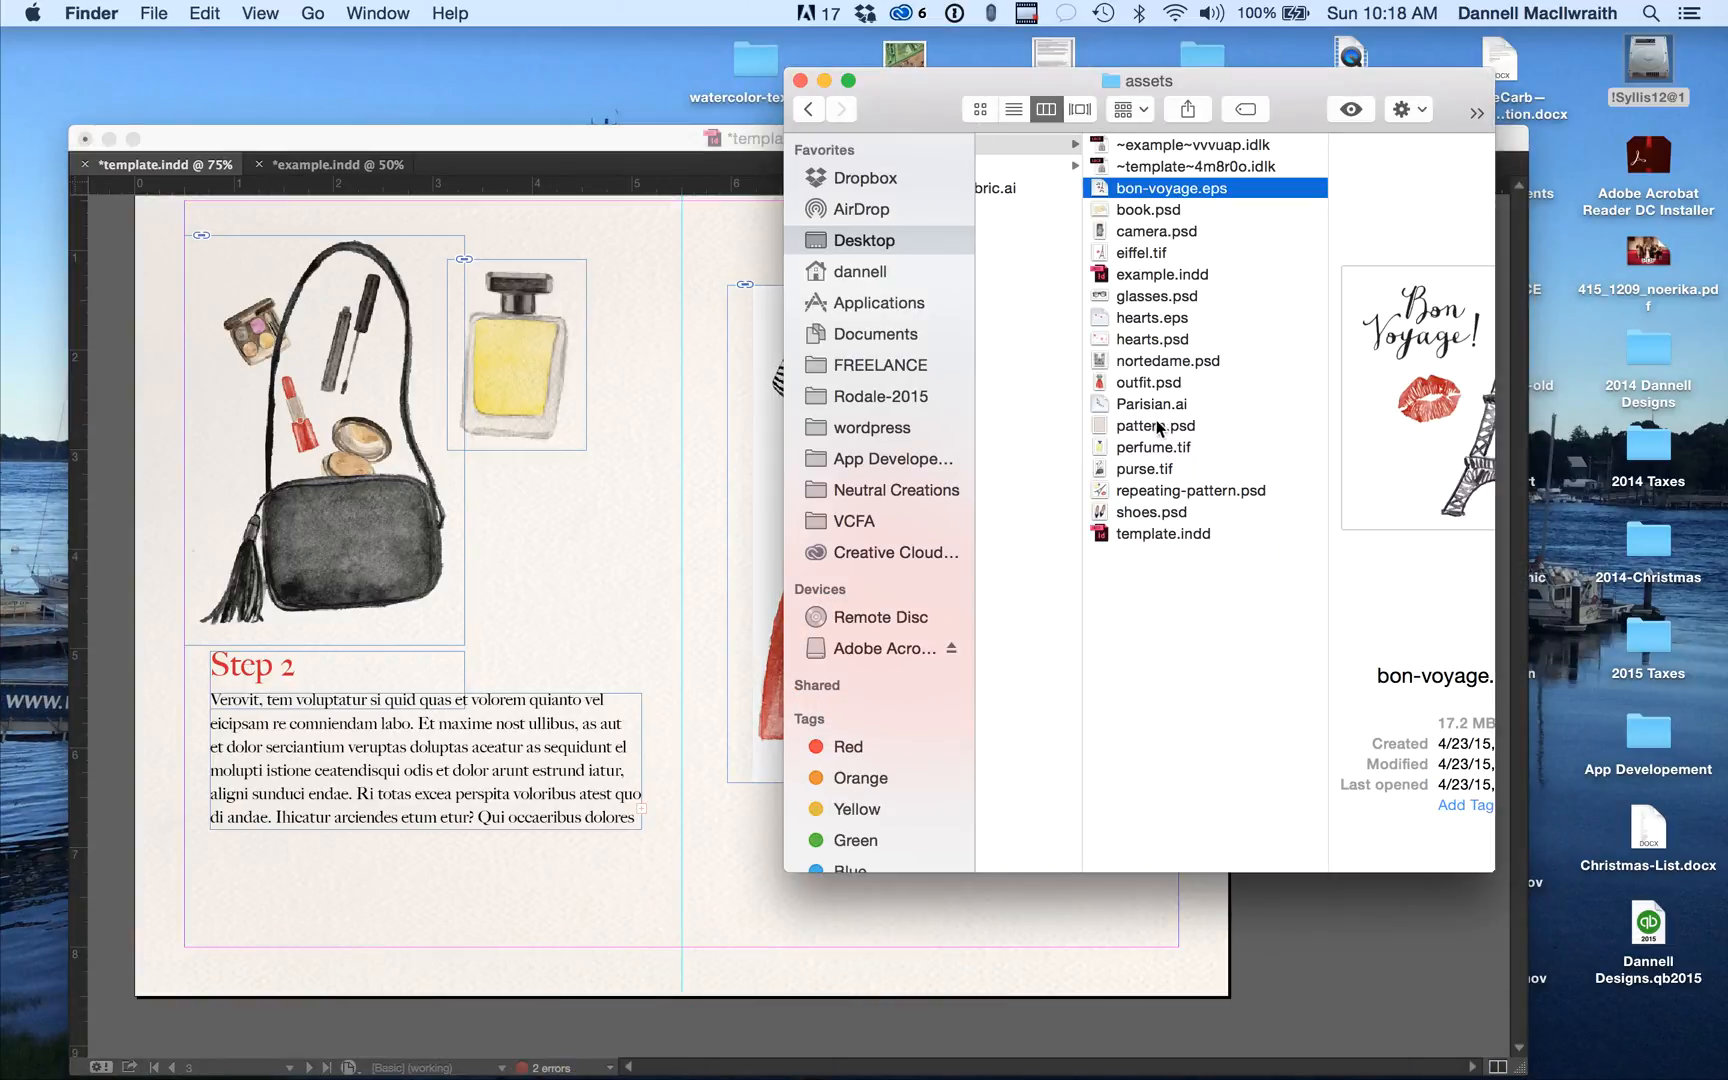
{"action": "double_click", "coordinate": [1145, 382]}
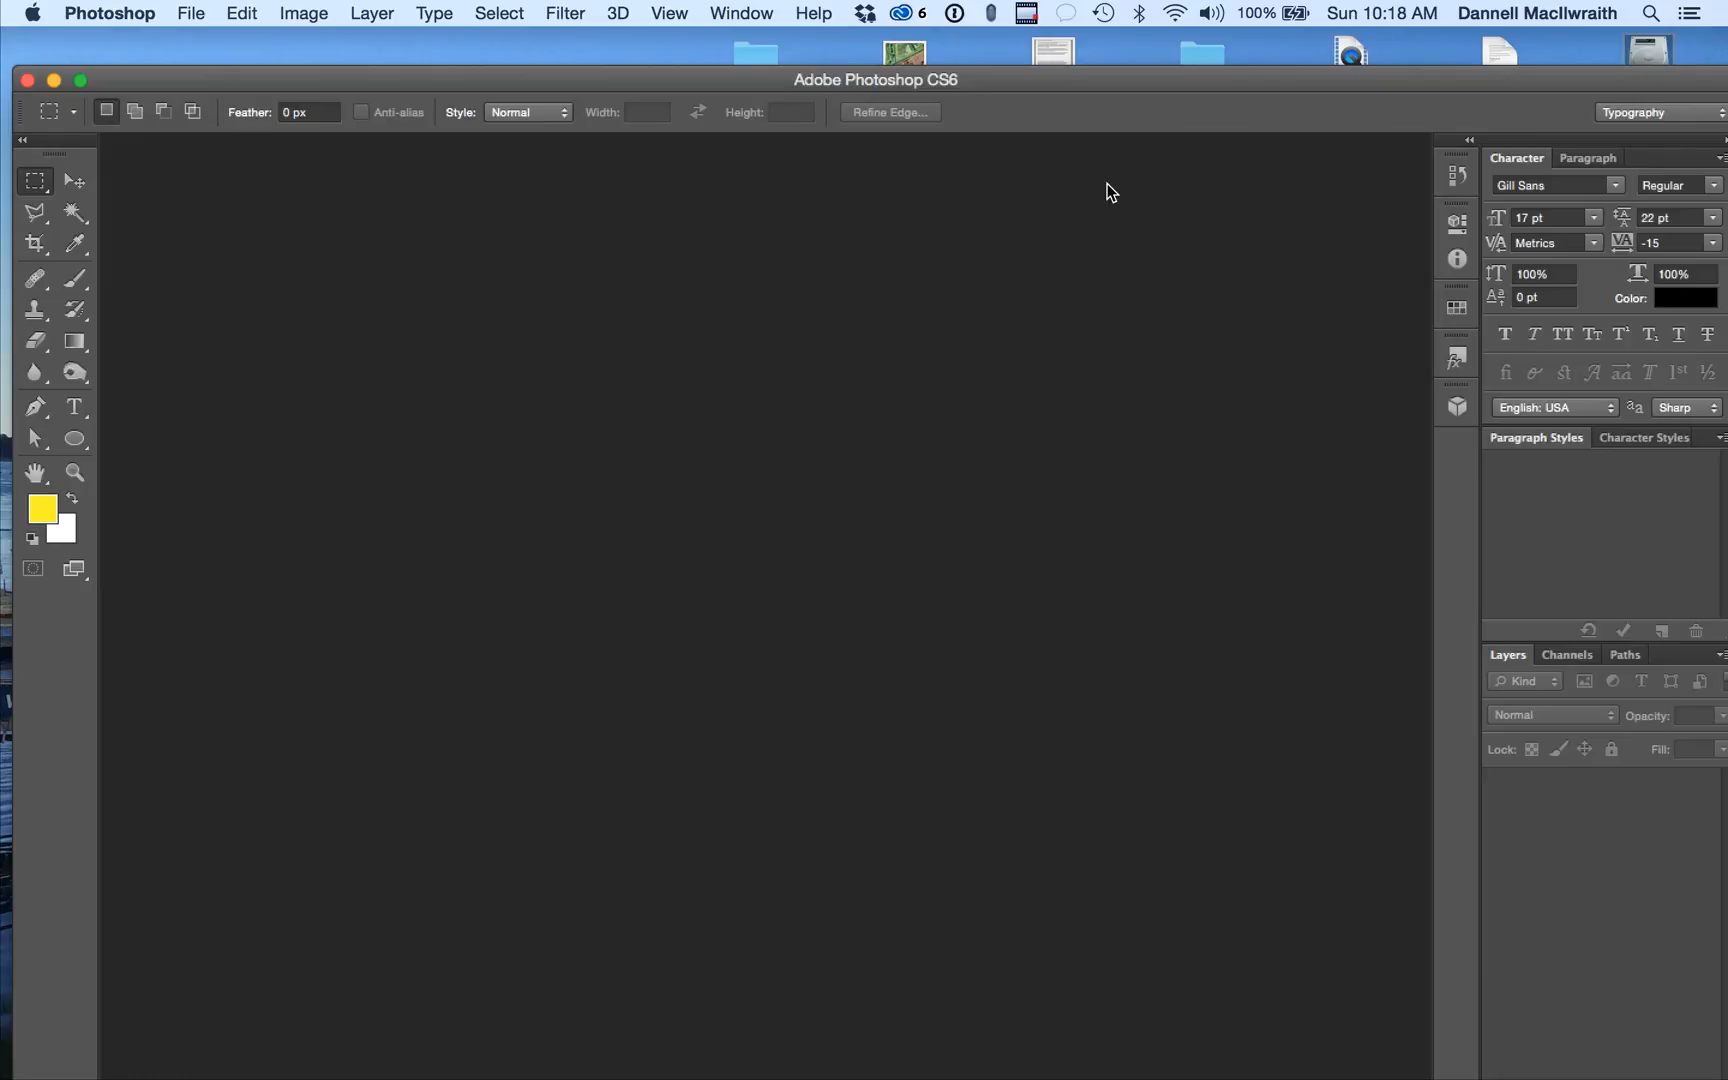
{"action": "key", "text": "super+q"}
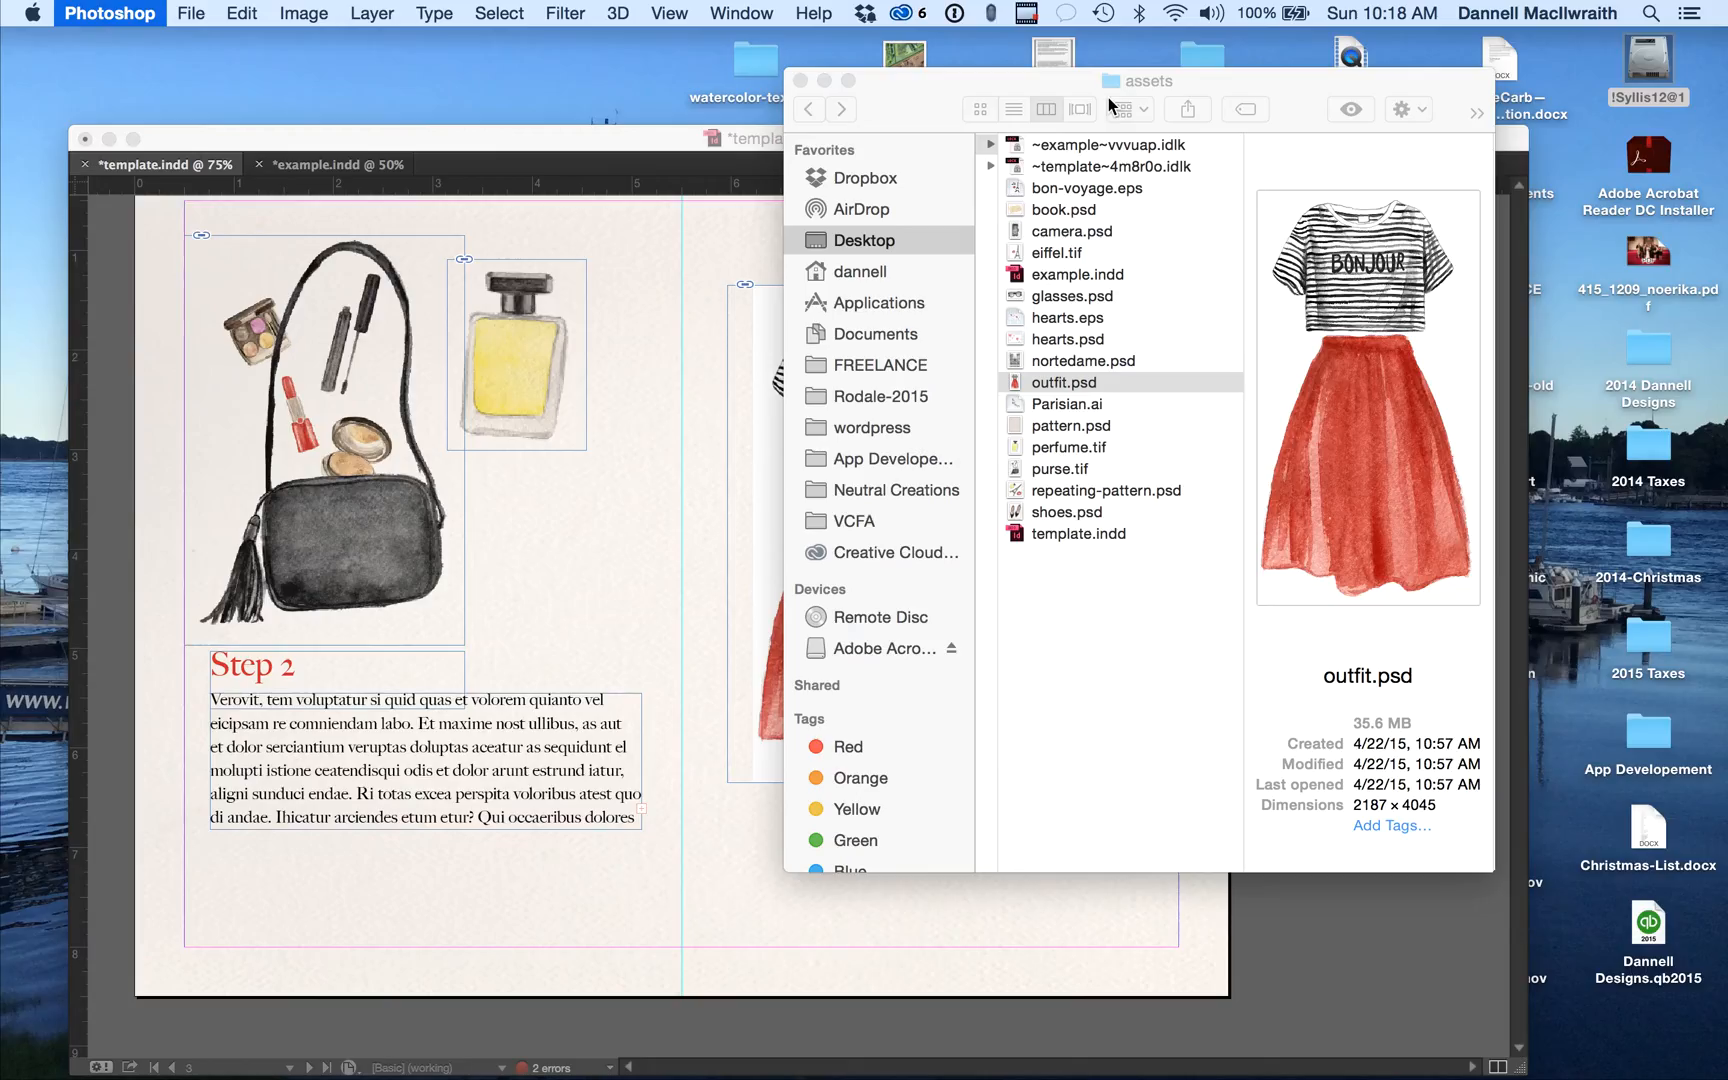
{"action": "left_click_drag", "start_coordinate": [1052, 383], "coordinate": [1176, 1030]}
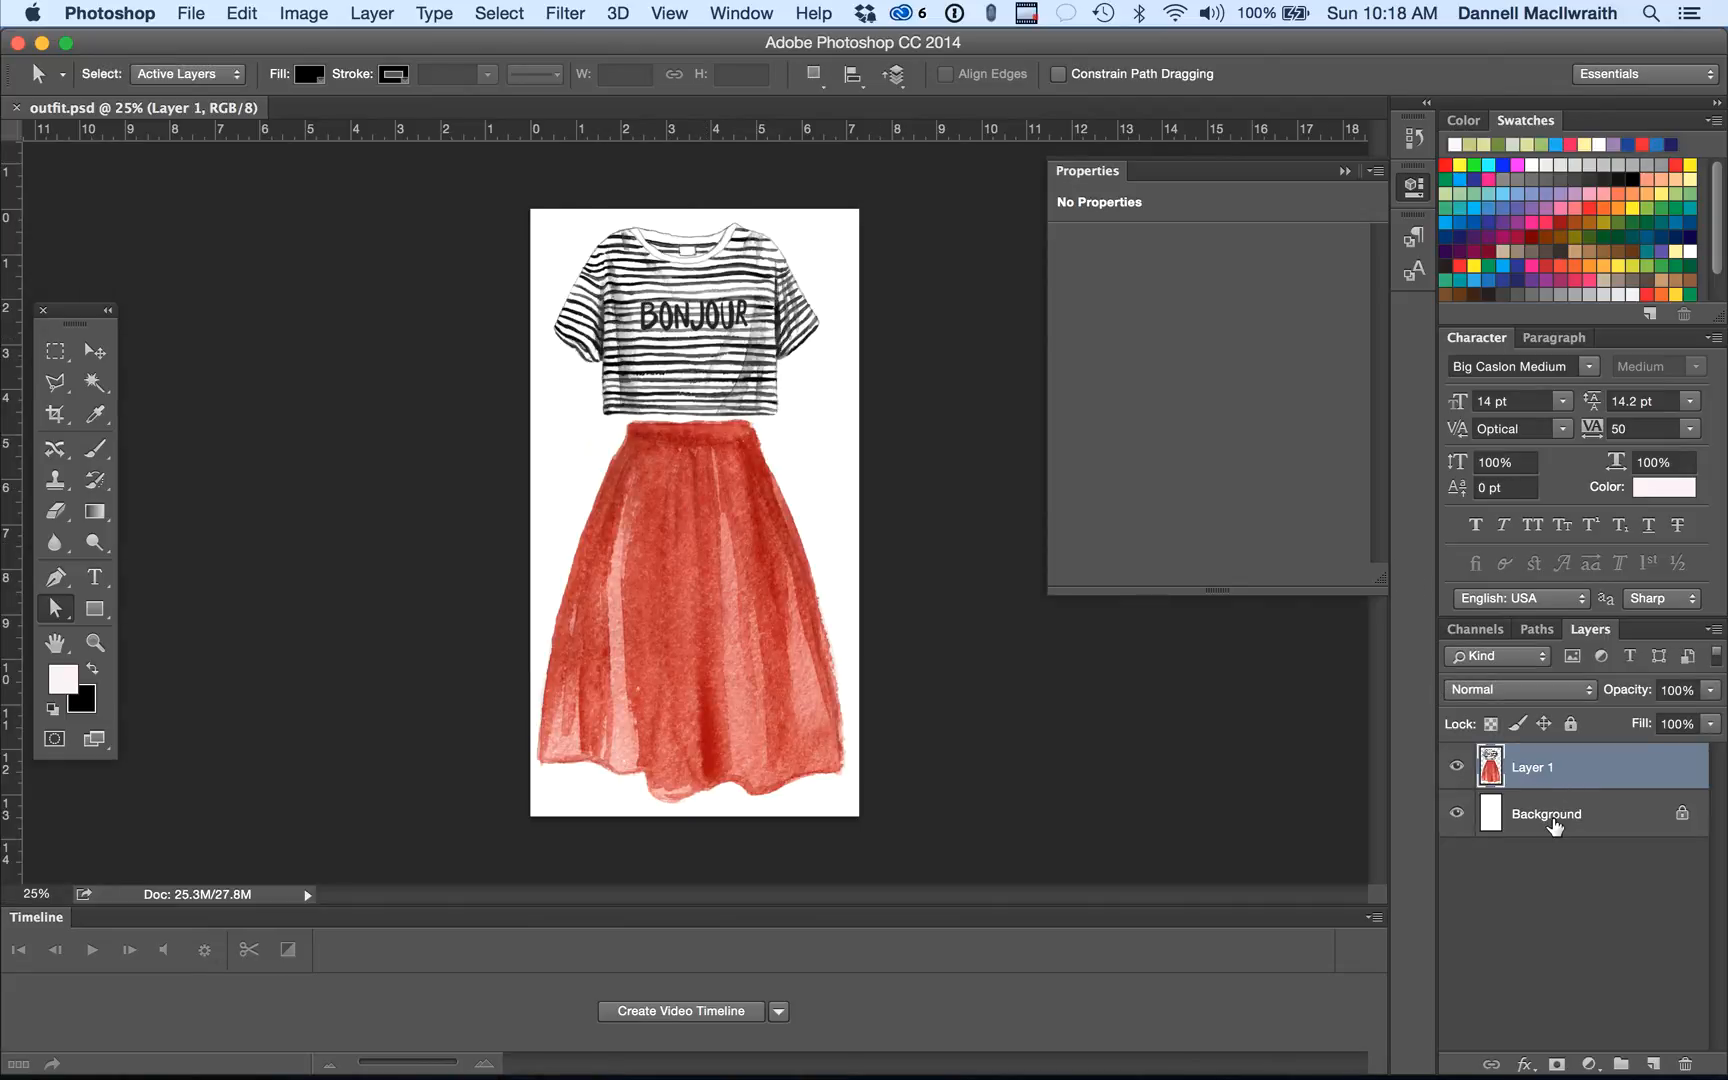
Delete the white Background layer from outfit.psd.
{"action": "left_click", "coordinate": [1617, 826]}
{"action": "key", "text": "BackSpace"}
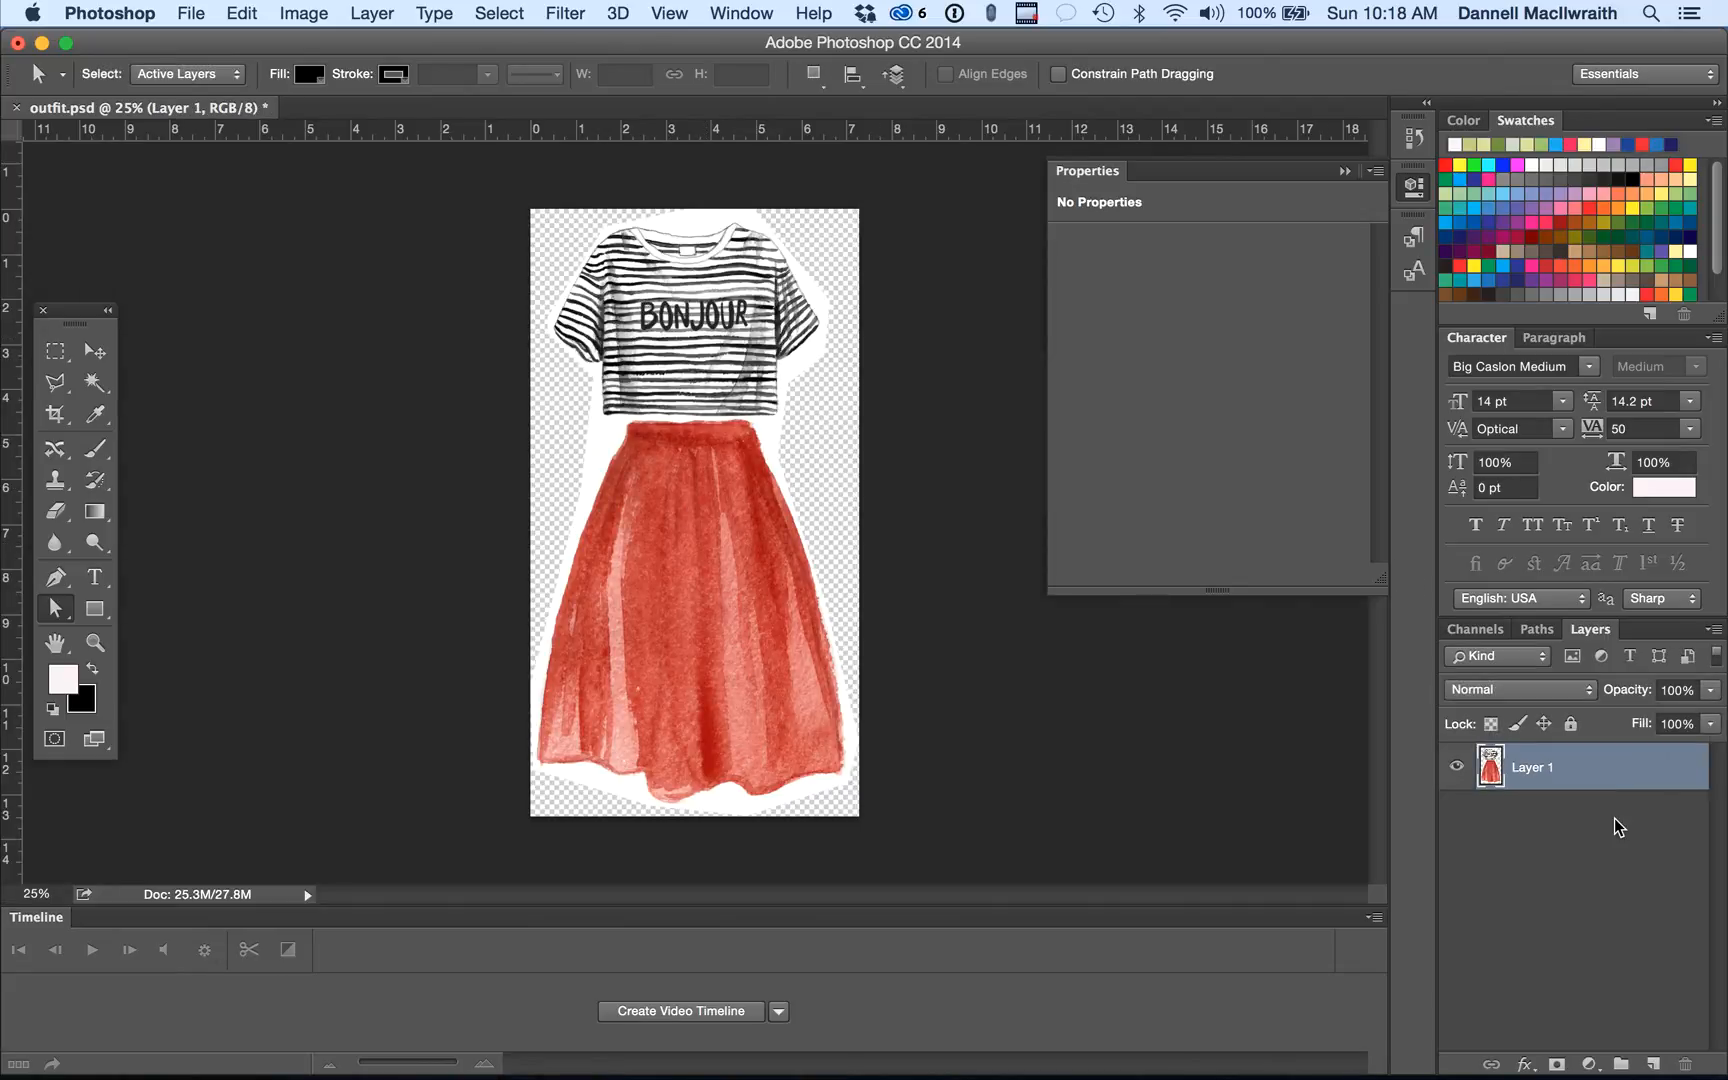
Select the white area around the outfit with the Magic Wand, delete it, deselect, and save outfit.psd.
{"action": "key", "text": "super+plus"}
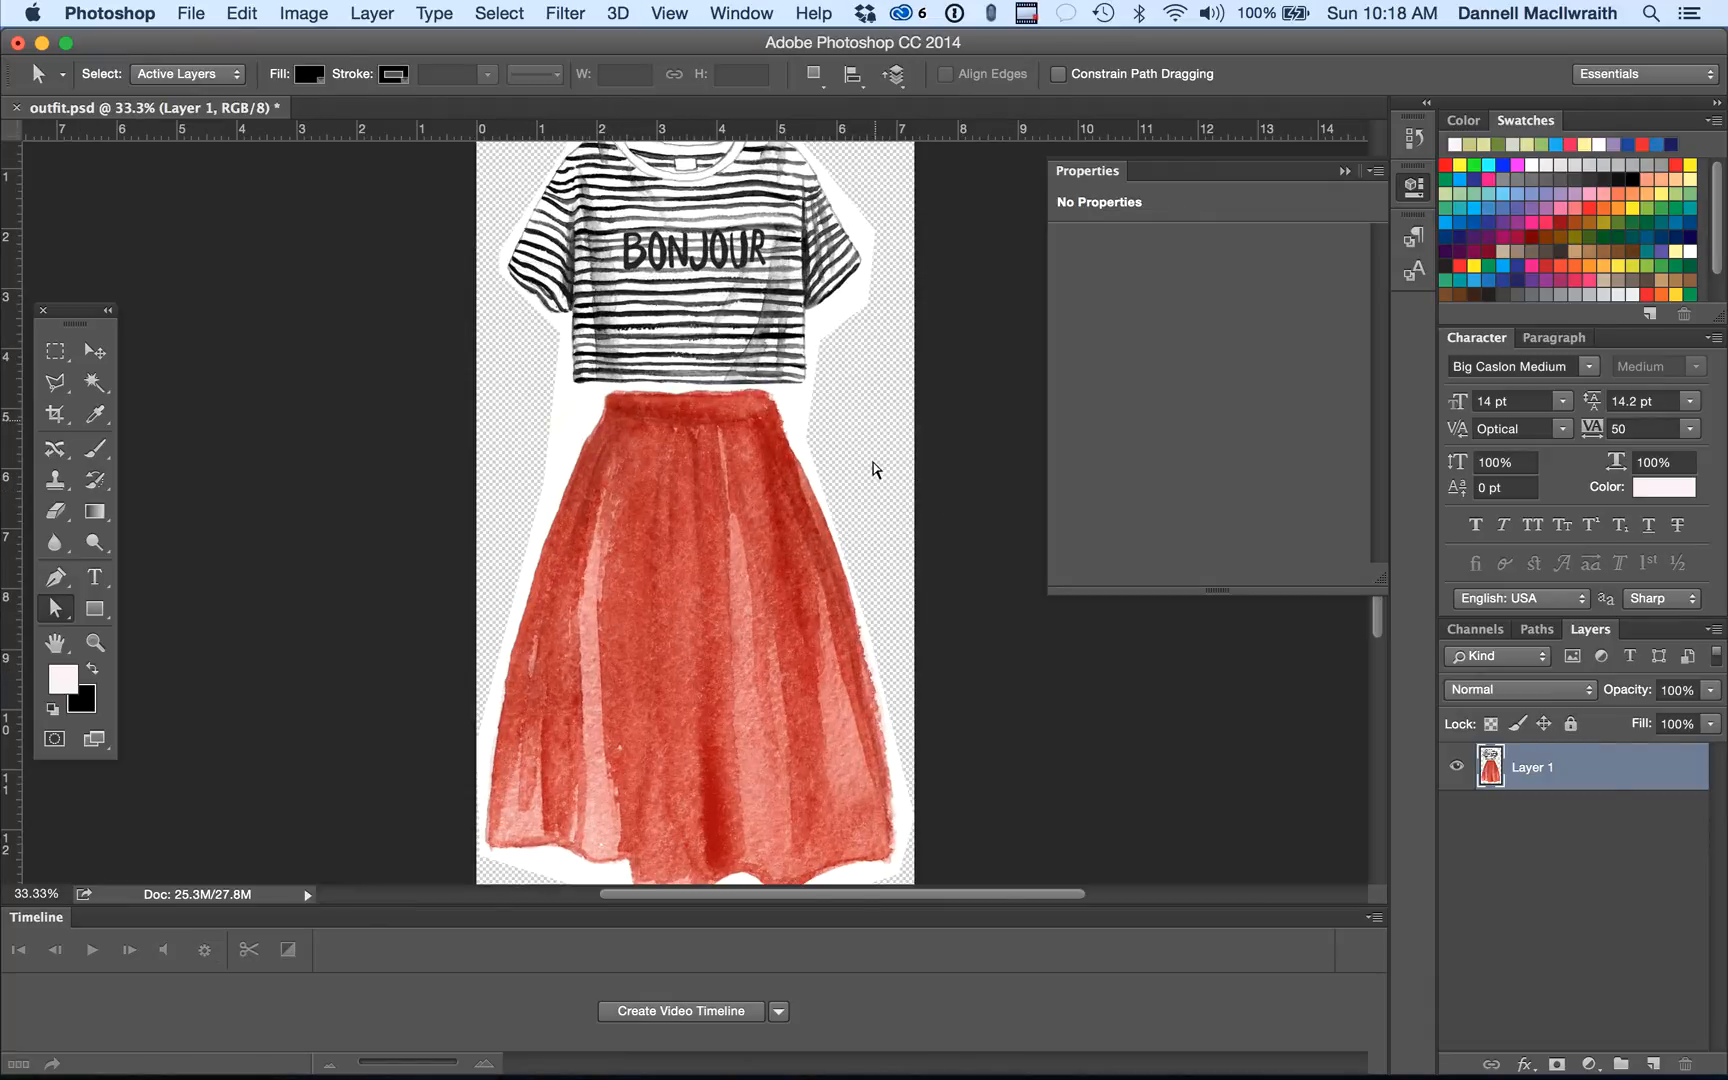
{"action": "left_click", "coordinate": [95, 382]}
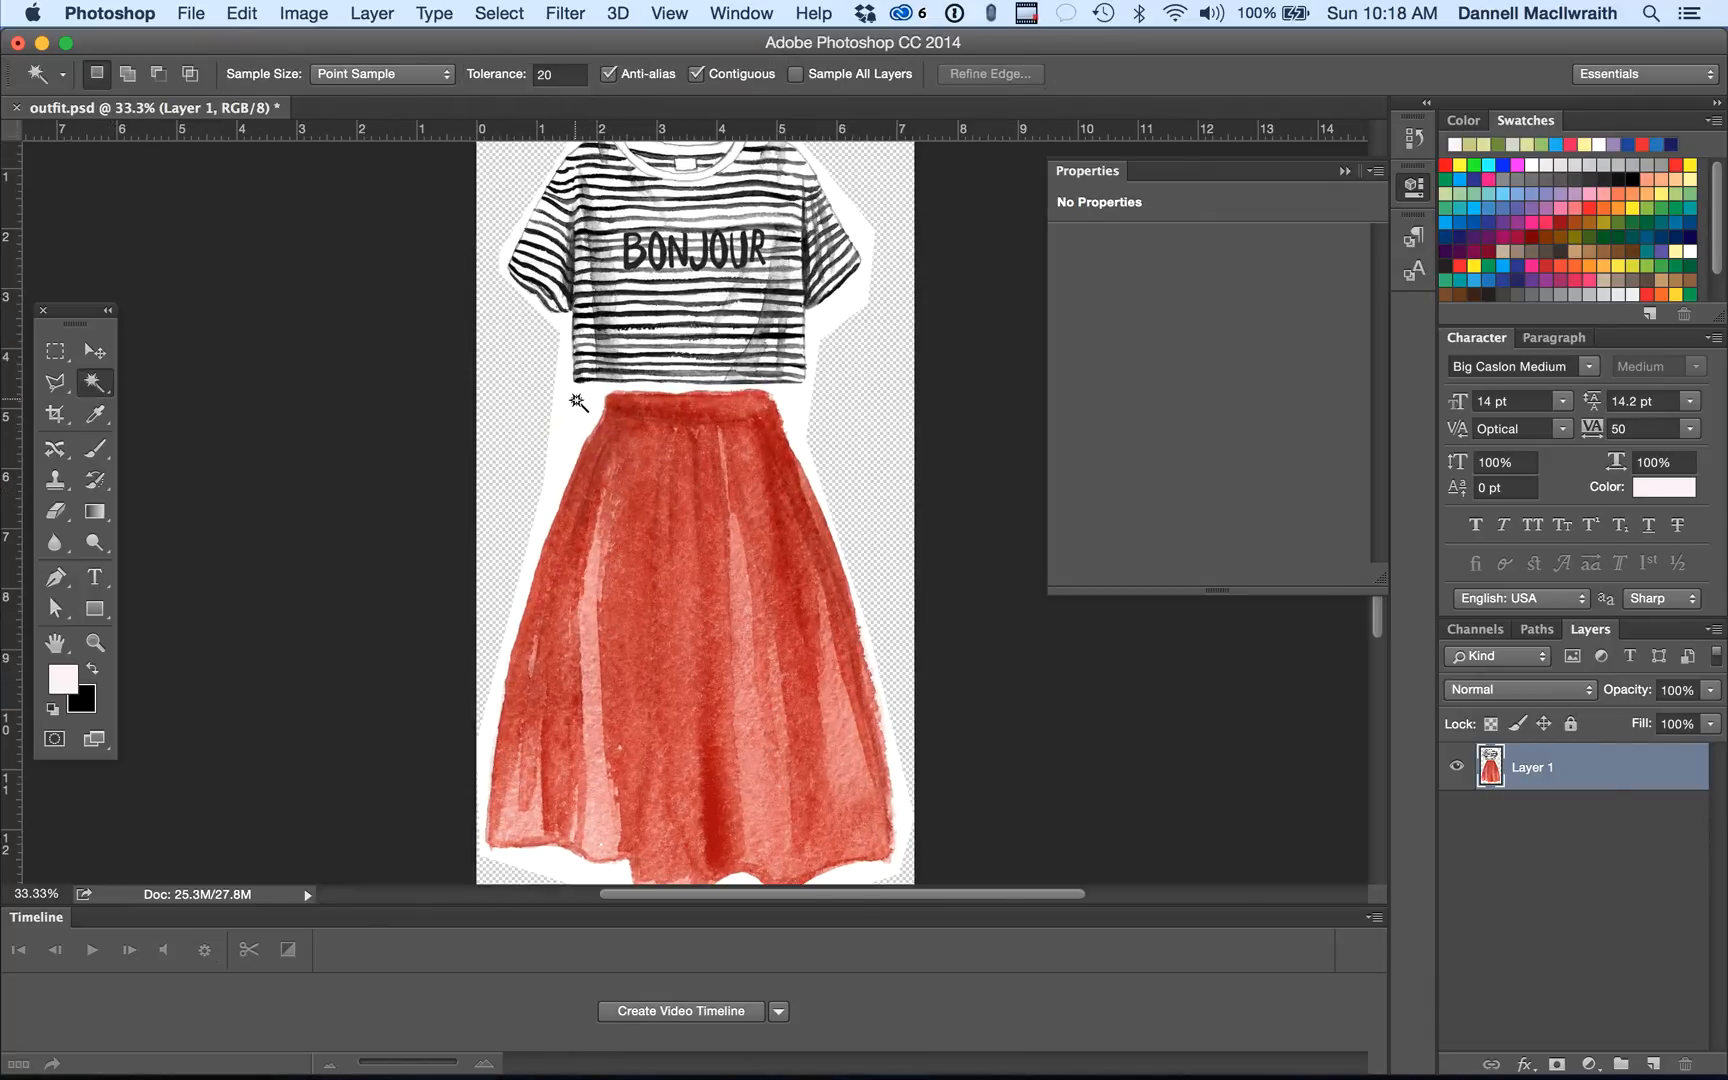
{"action": "left_click", "coordinate": [577, 405]}
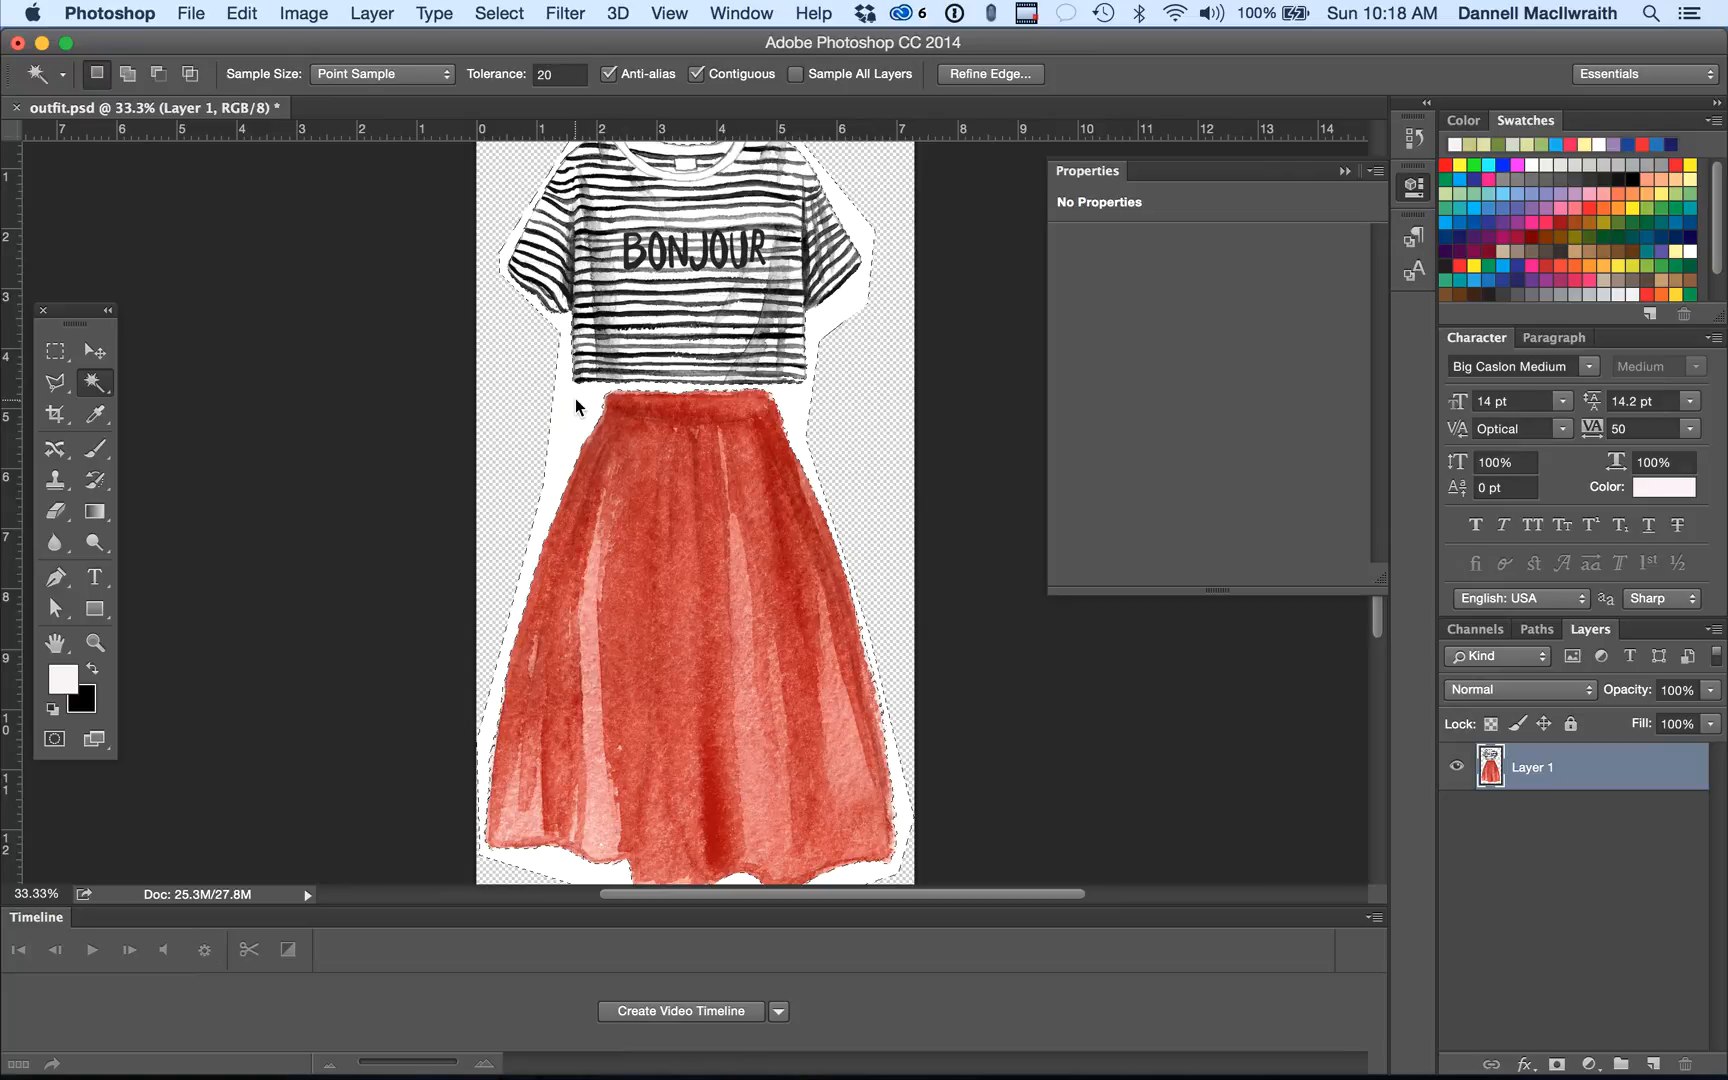
{"action": "key", "text": "Delete"}
{"action": "scroll", "coordinate": [684, 573], "scroll_direction": "down", "scroll_amount": 2}
{"action": "scroll", "coordinate": [684, 573], "scroll_direction": "up", "scroll_amount": 5}
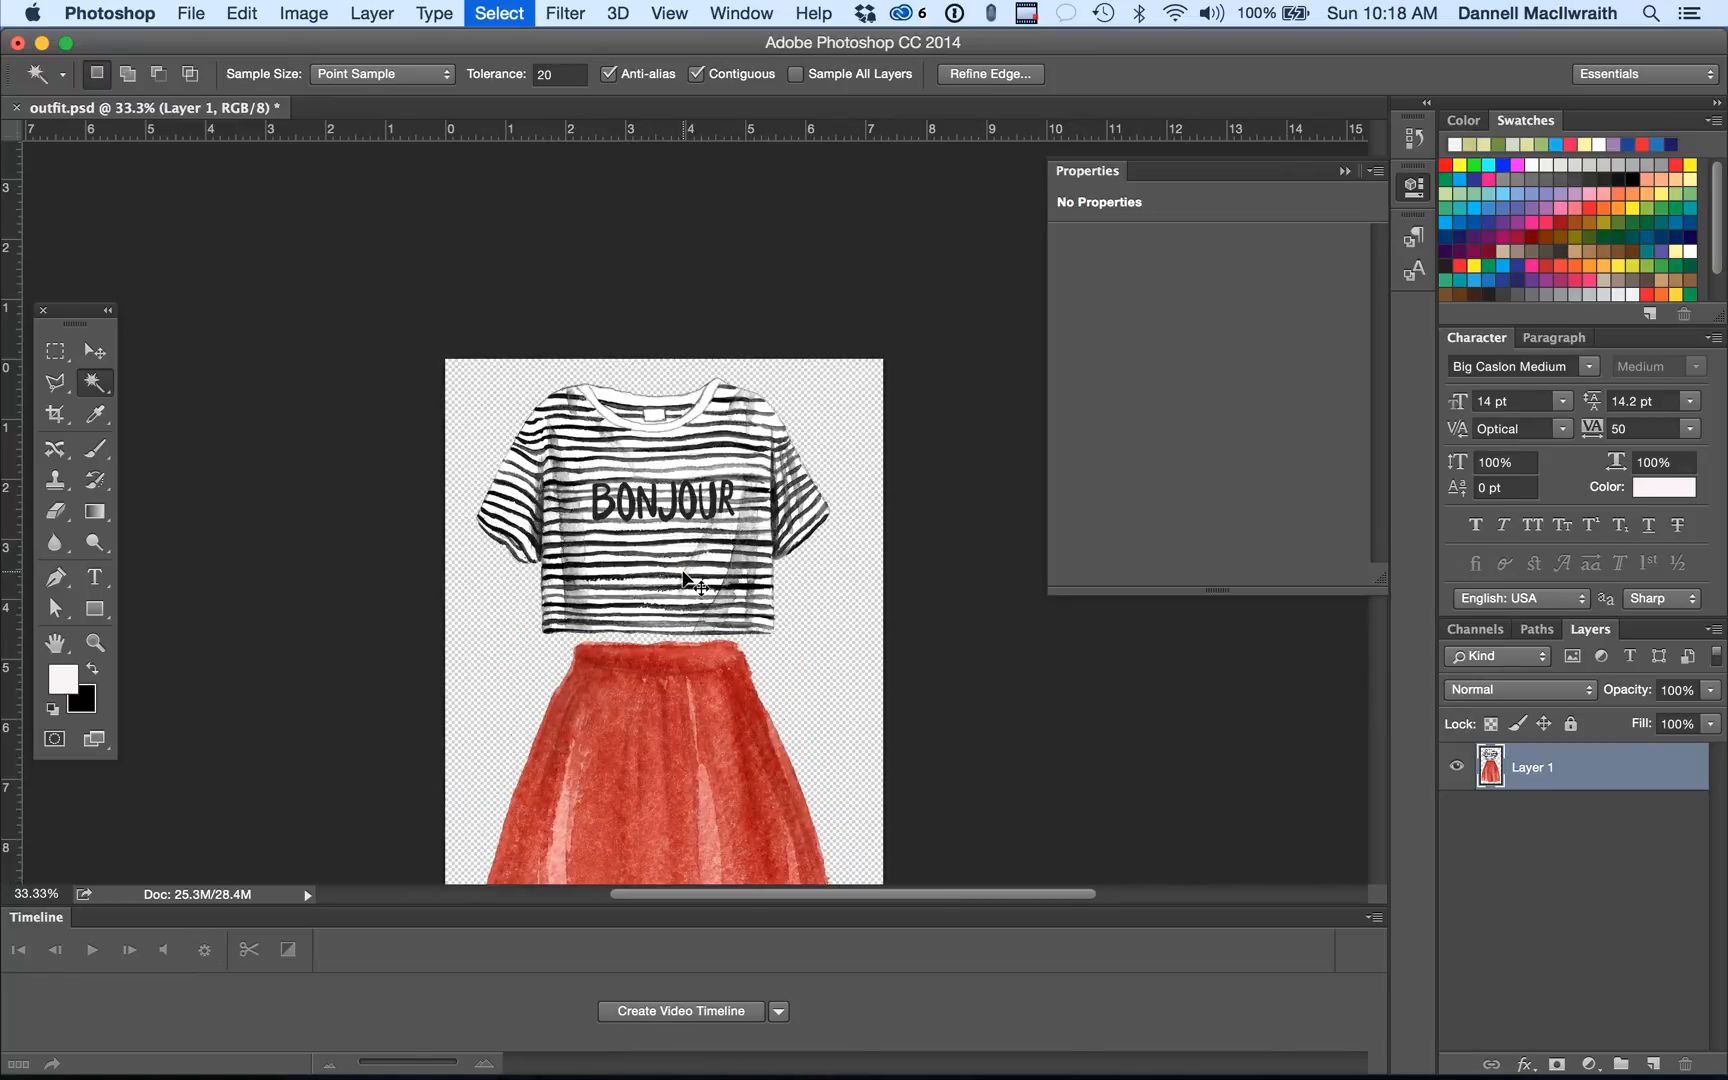
{"action": "key", "text": "super+d"}
{"action": "key", "text": "super+s"}
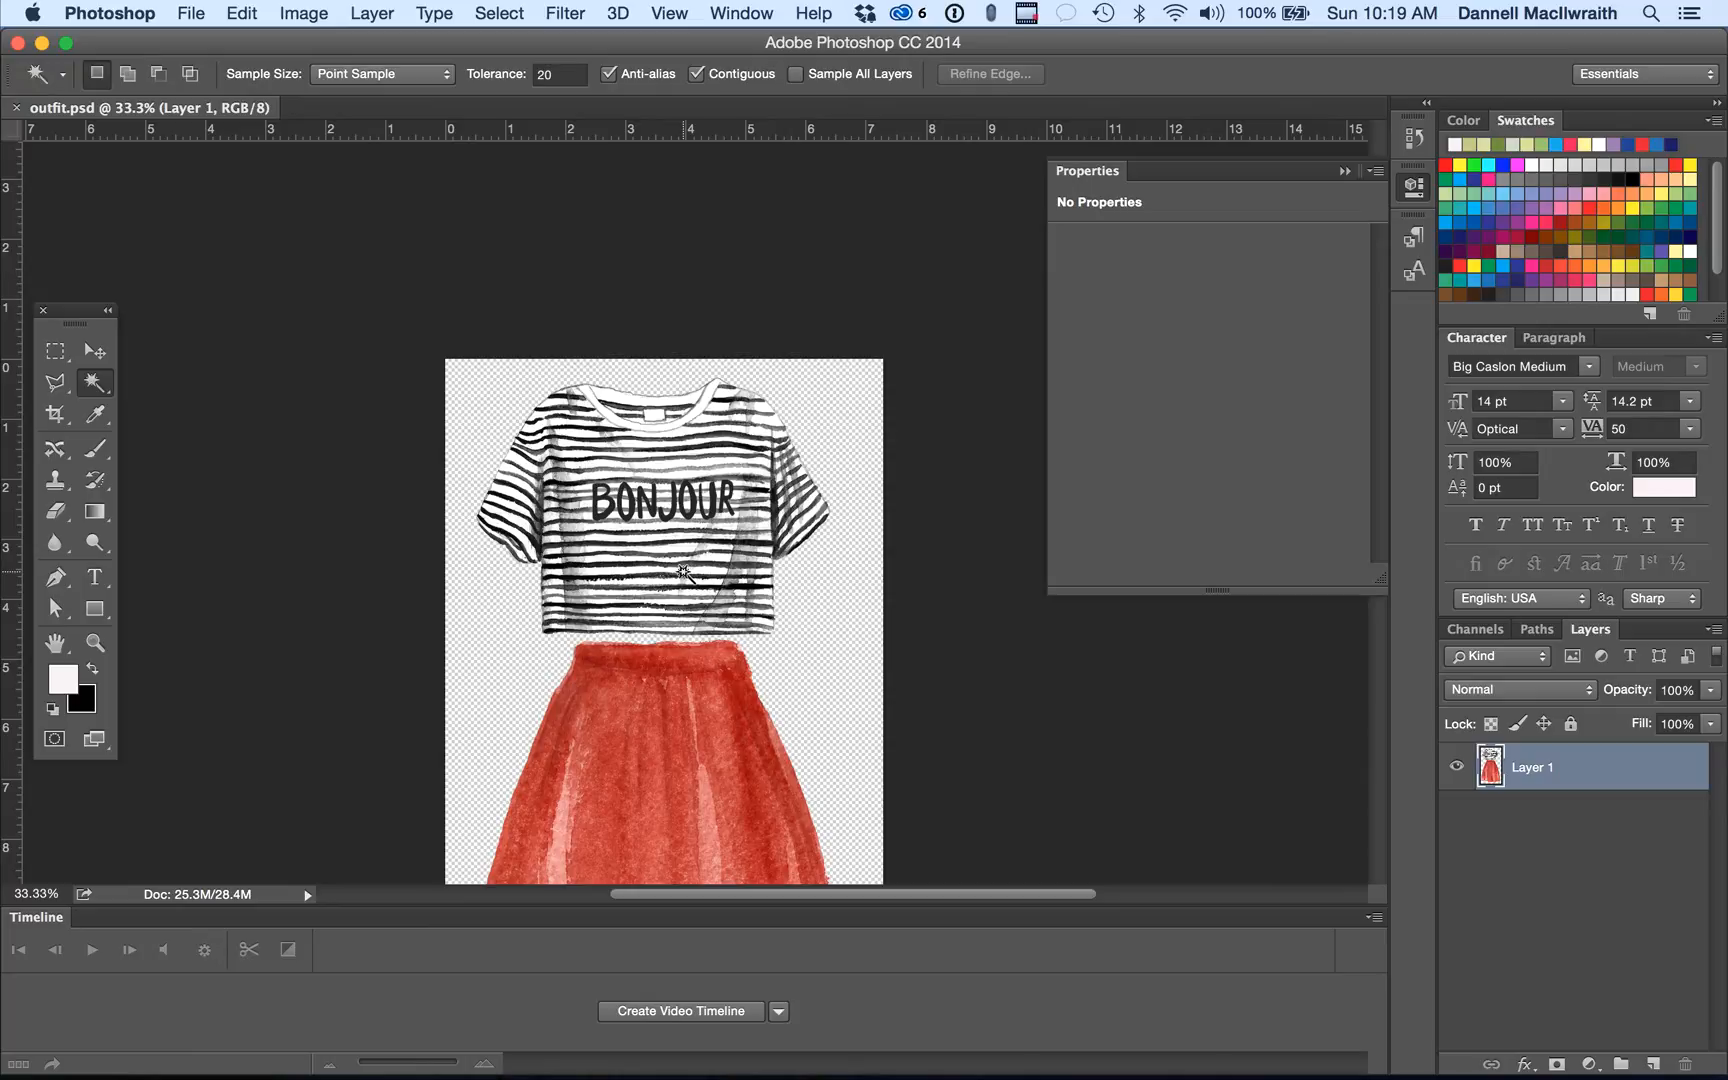
Switch to InDesign, update the modified outfit.psd link on page 4, and move its frame to about X 5.44 in, Y 1.19 in.
{"action": "key", "text": "super+h"}
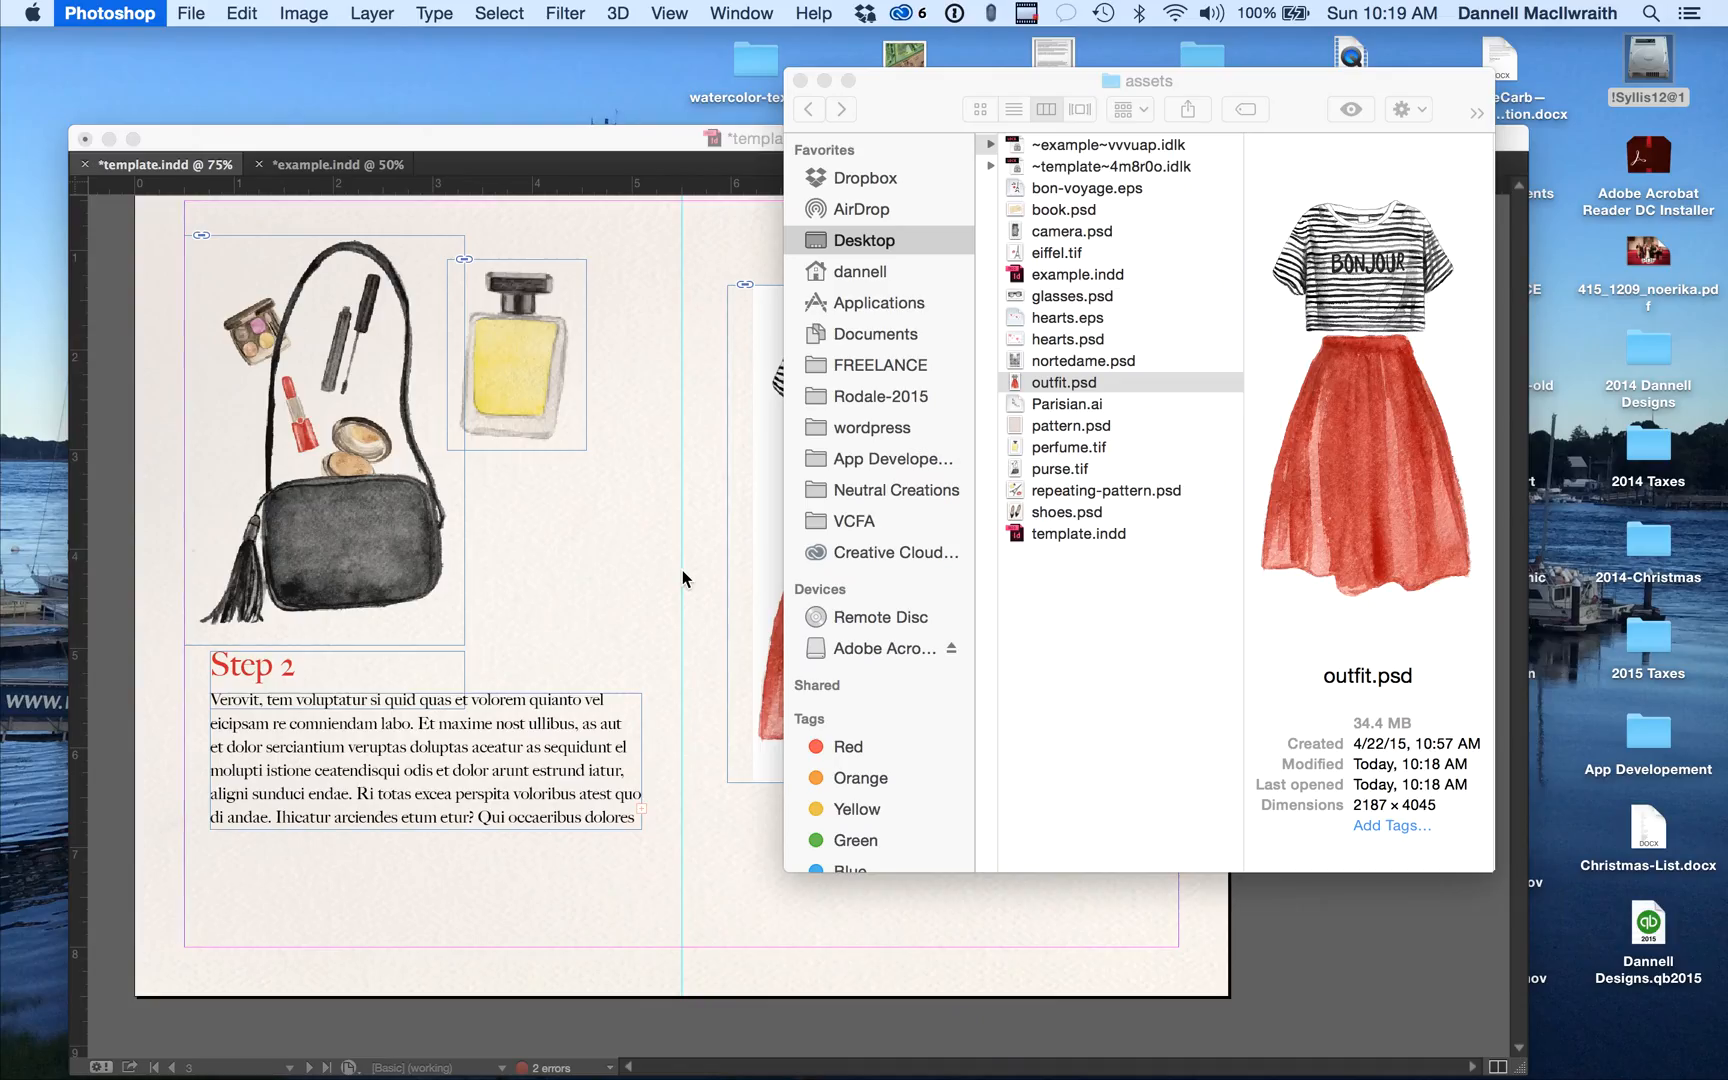
{"action": "left_click", "coordinate": [728, 220]}
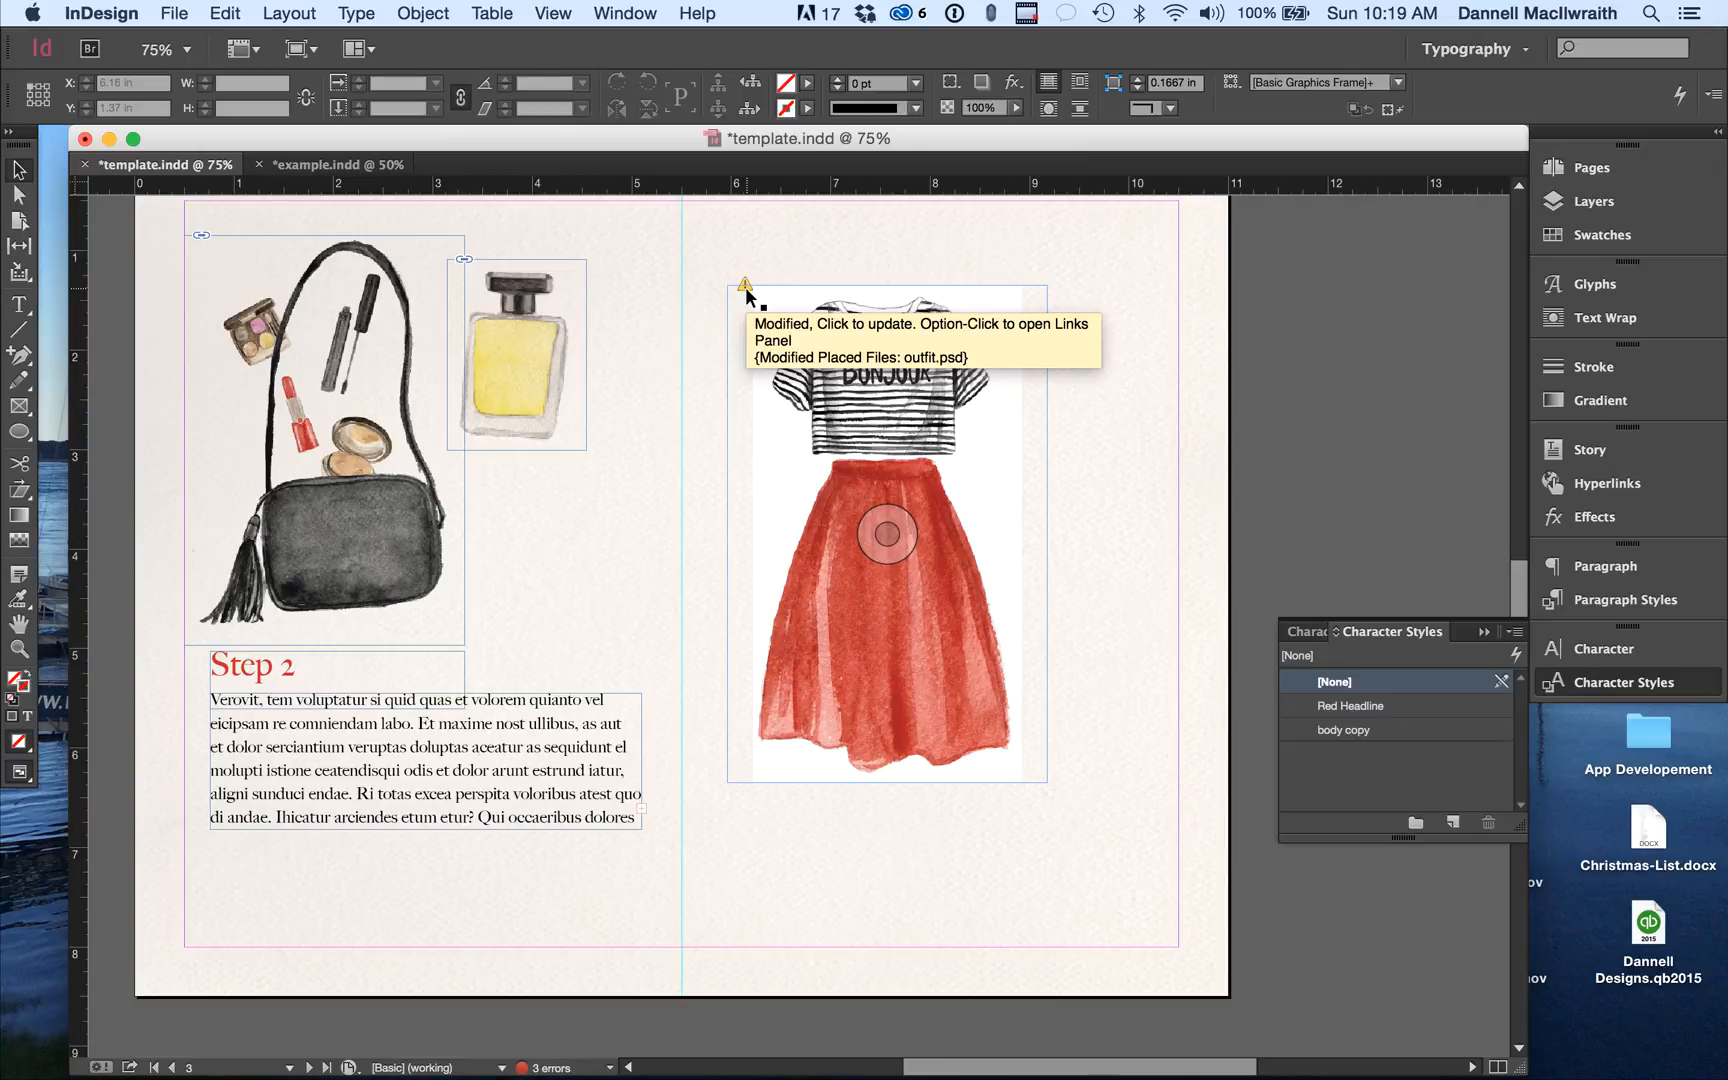
{"action": "left_click", "coordinate": [744, 284]}
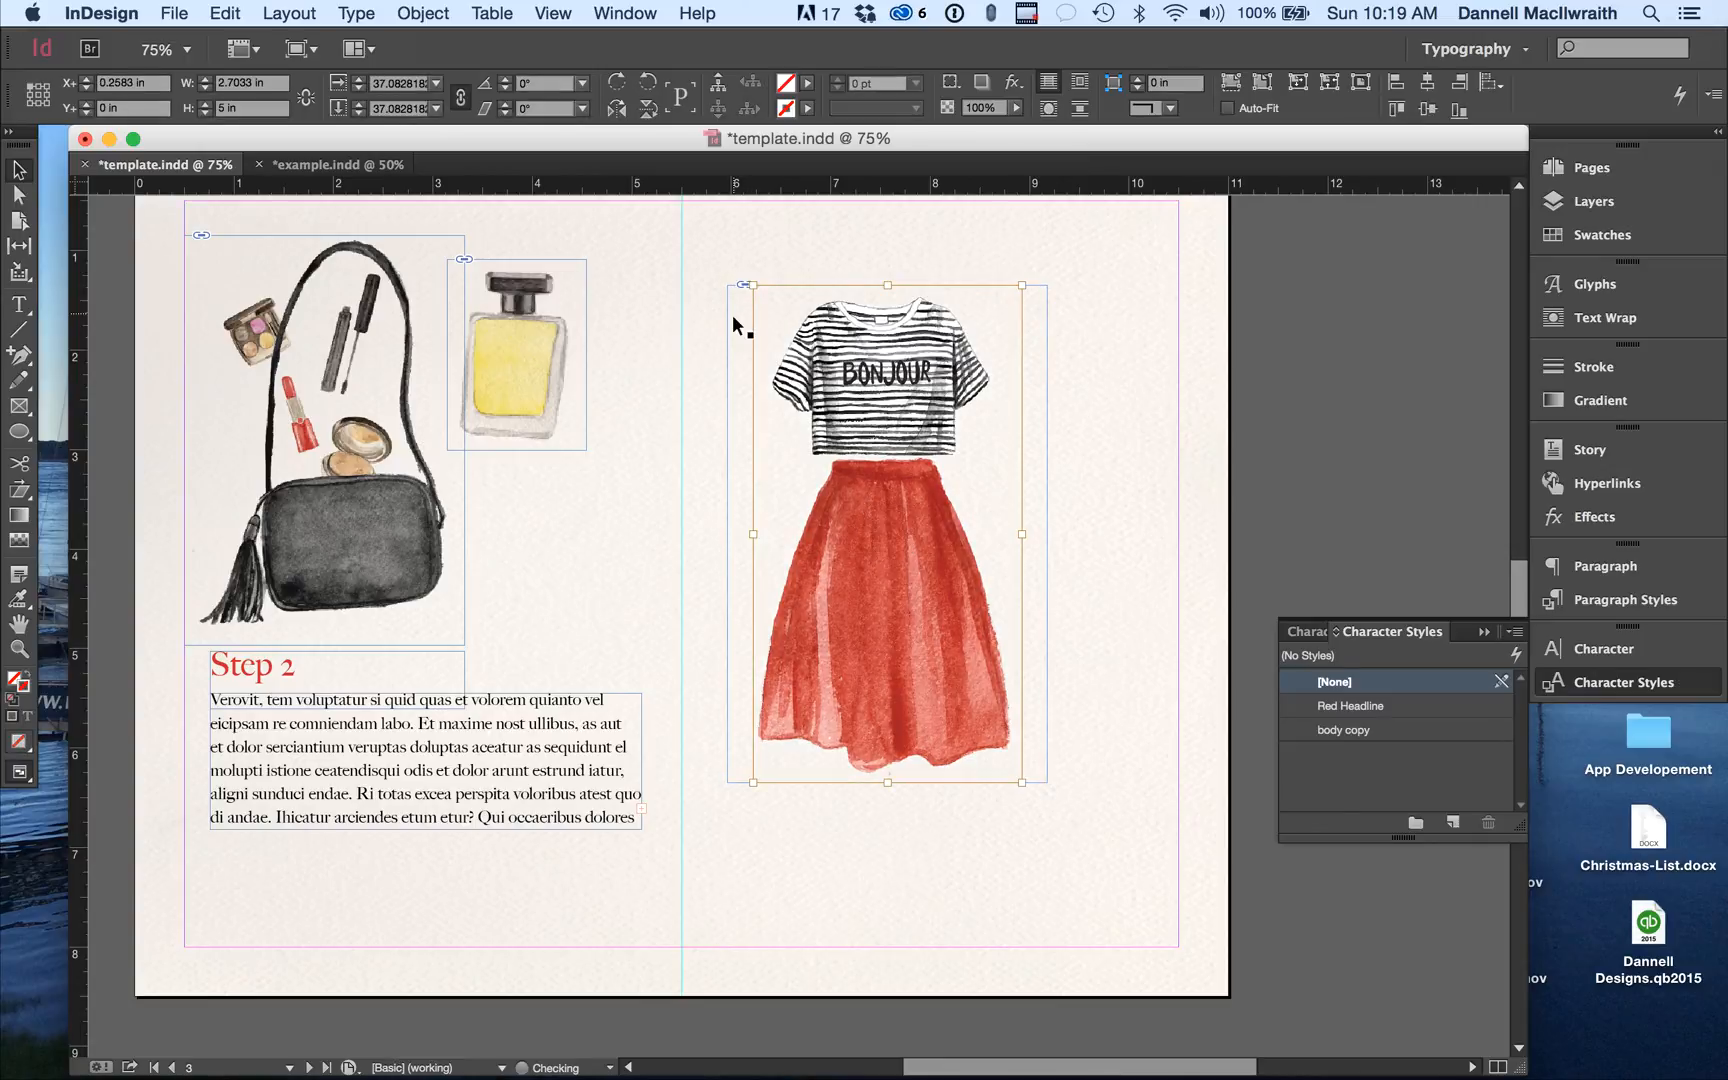
{"action": "left_click", "coordinate": [1150, 470]}
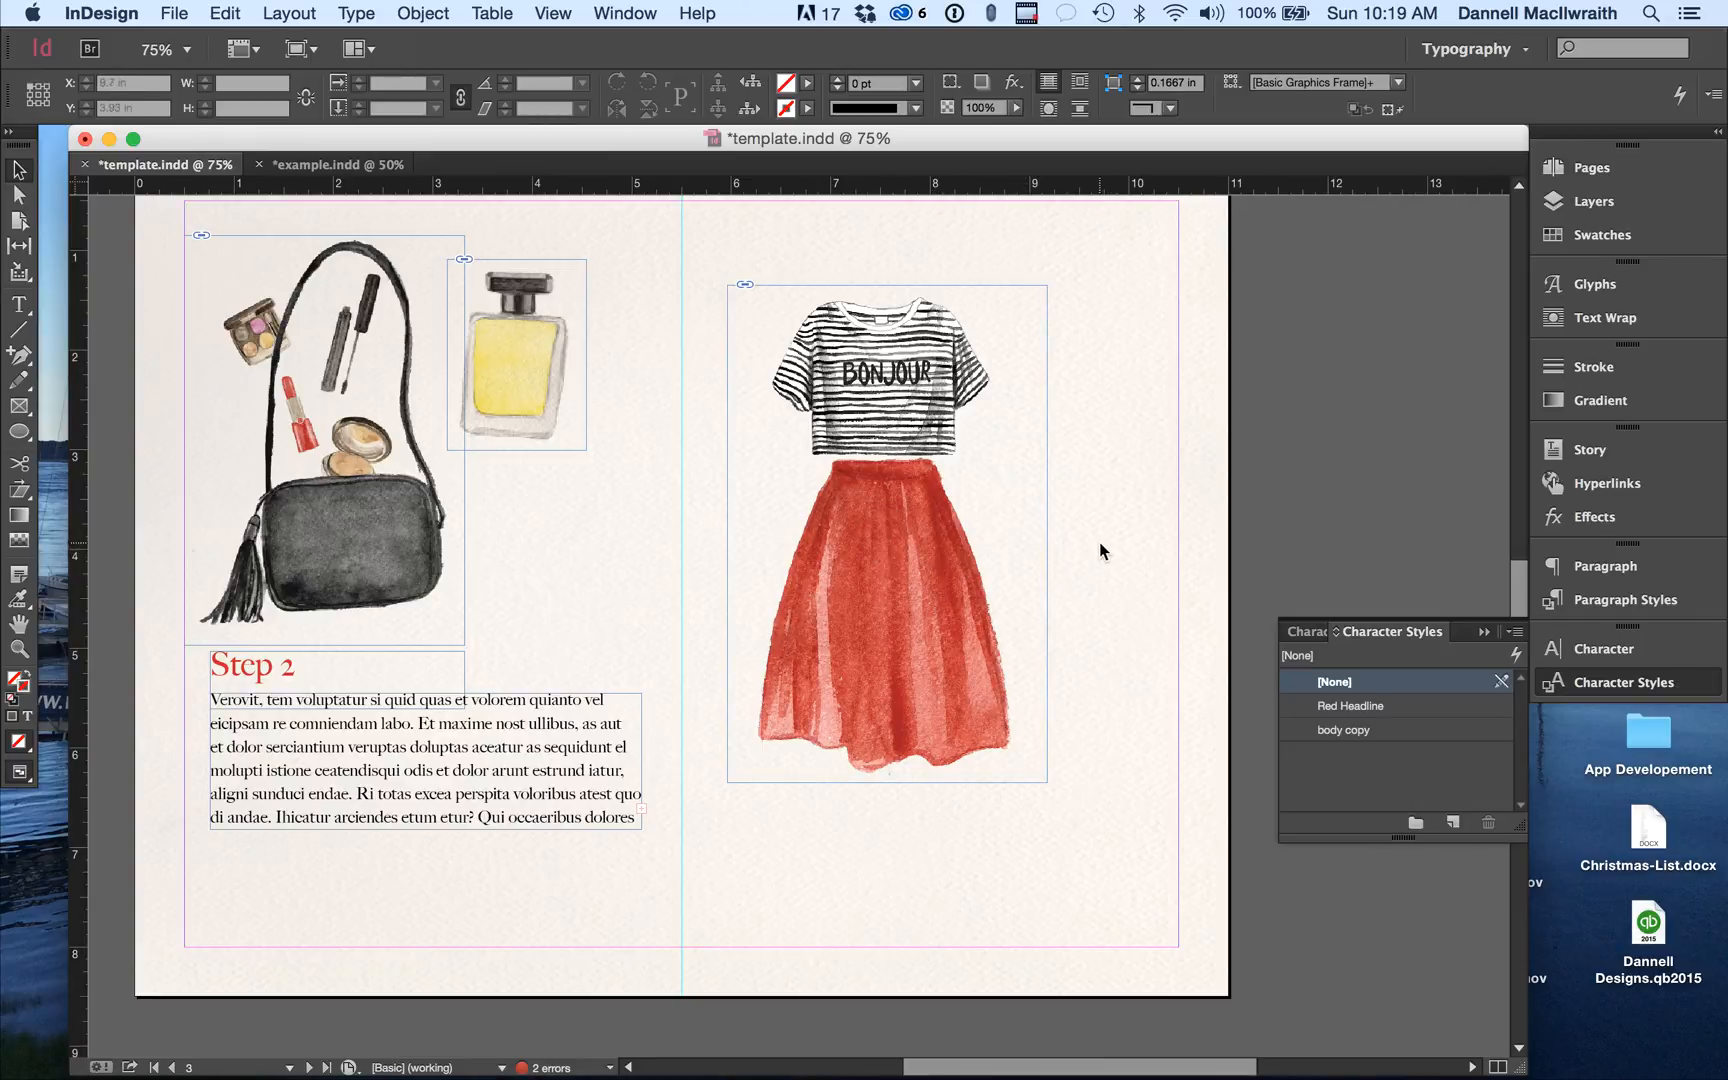
{"action": "left_click_drag", "start_coordinate": [941, 598], "coordinate": [890, 582]}
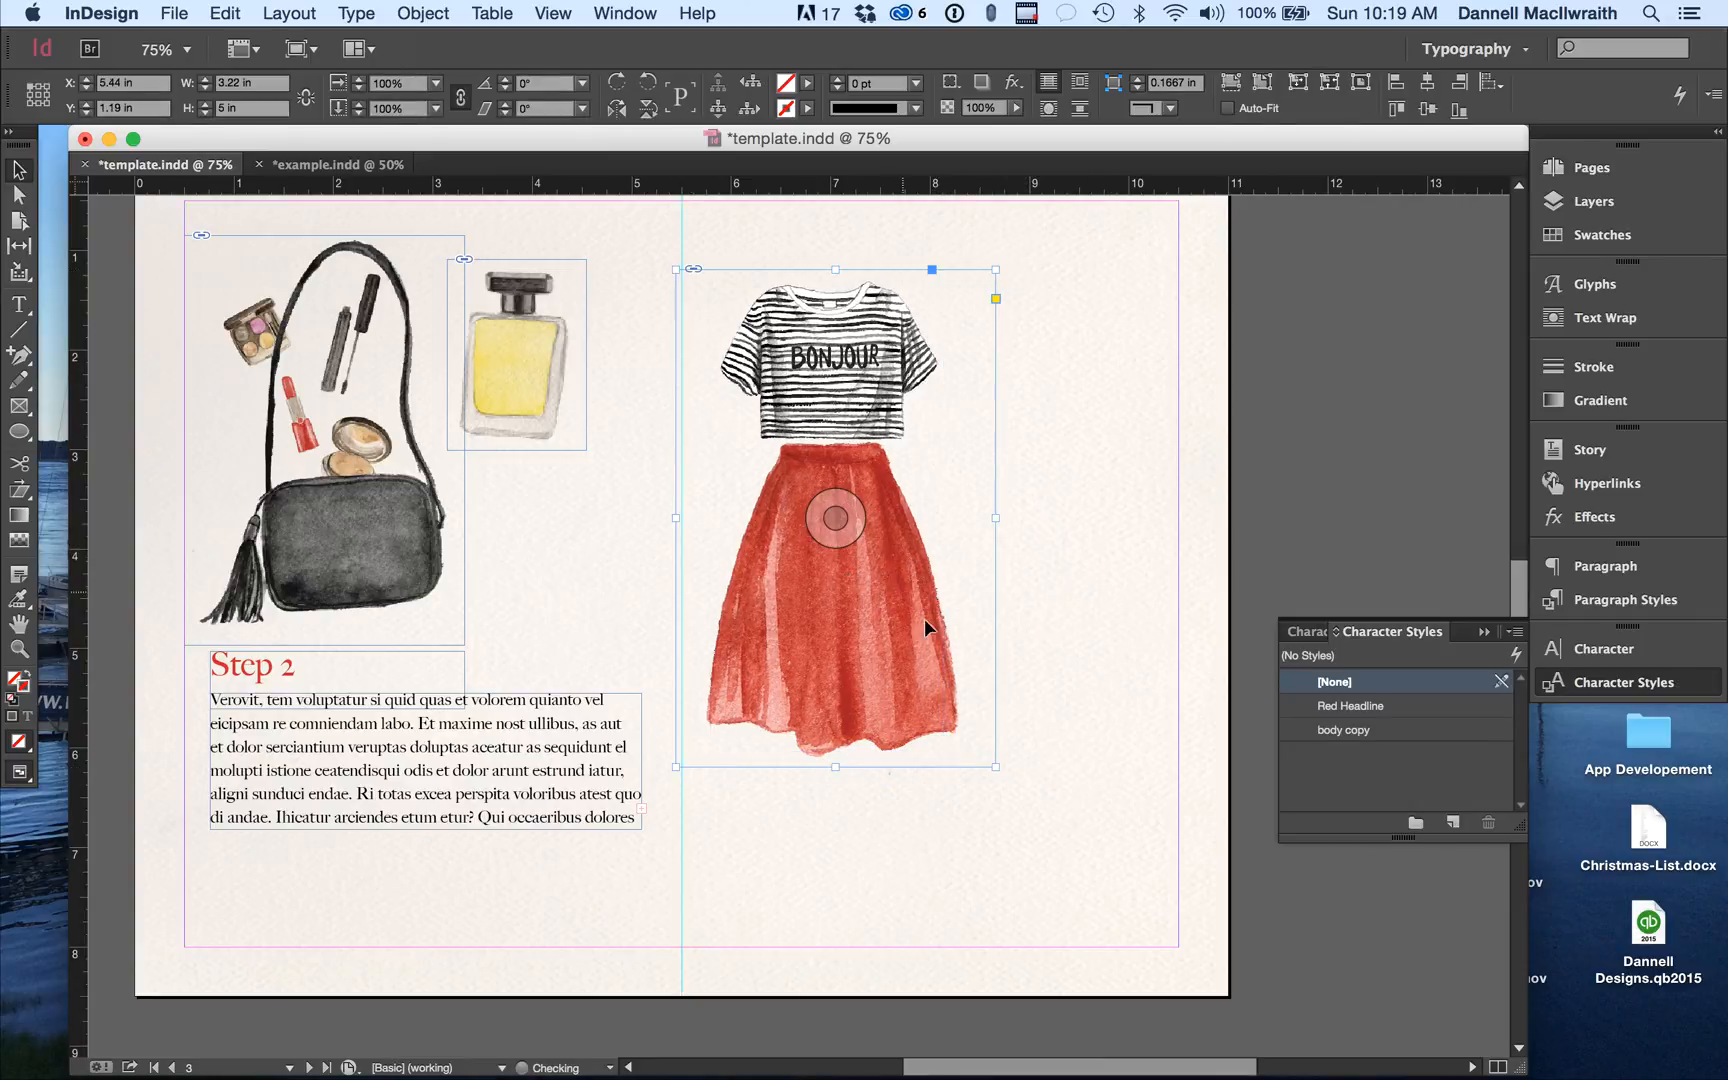
{"action": "left_click", "coordinate": [1115, 798]}
Create a text frame about 2.24 by 0.64 in beside the shirt on page 4, reading "Step 3".
{"action": "key", "text": "t"}
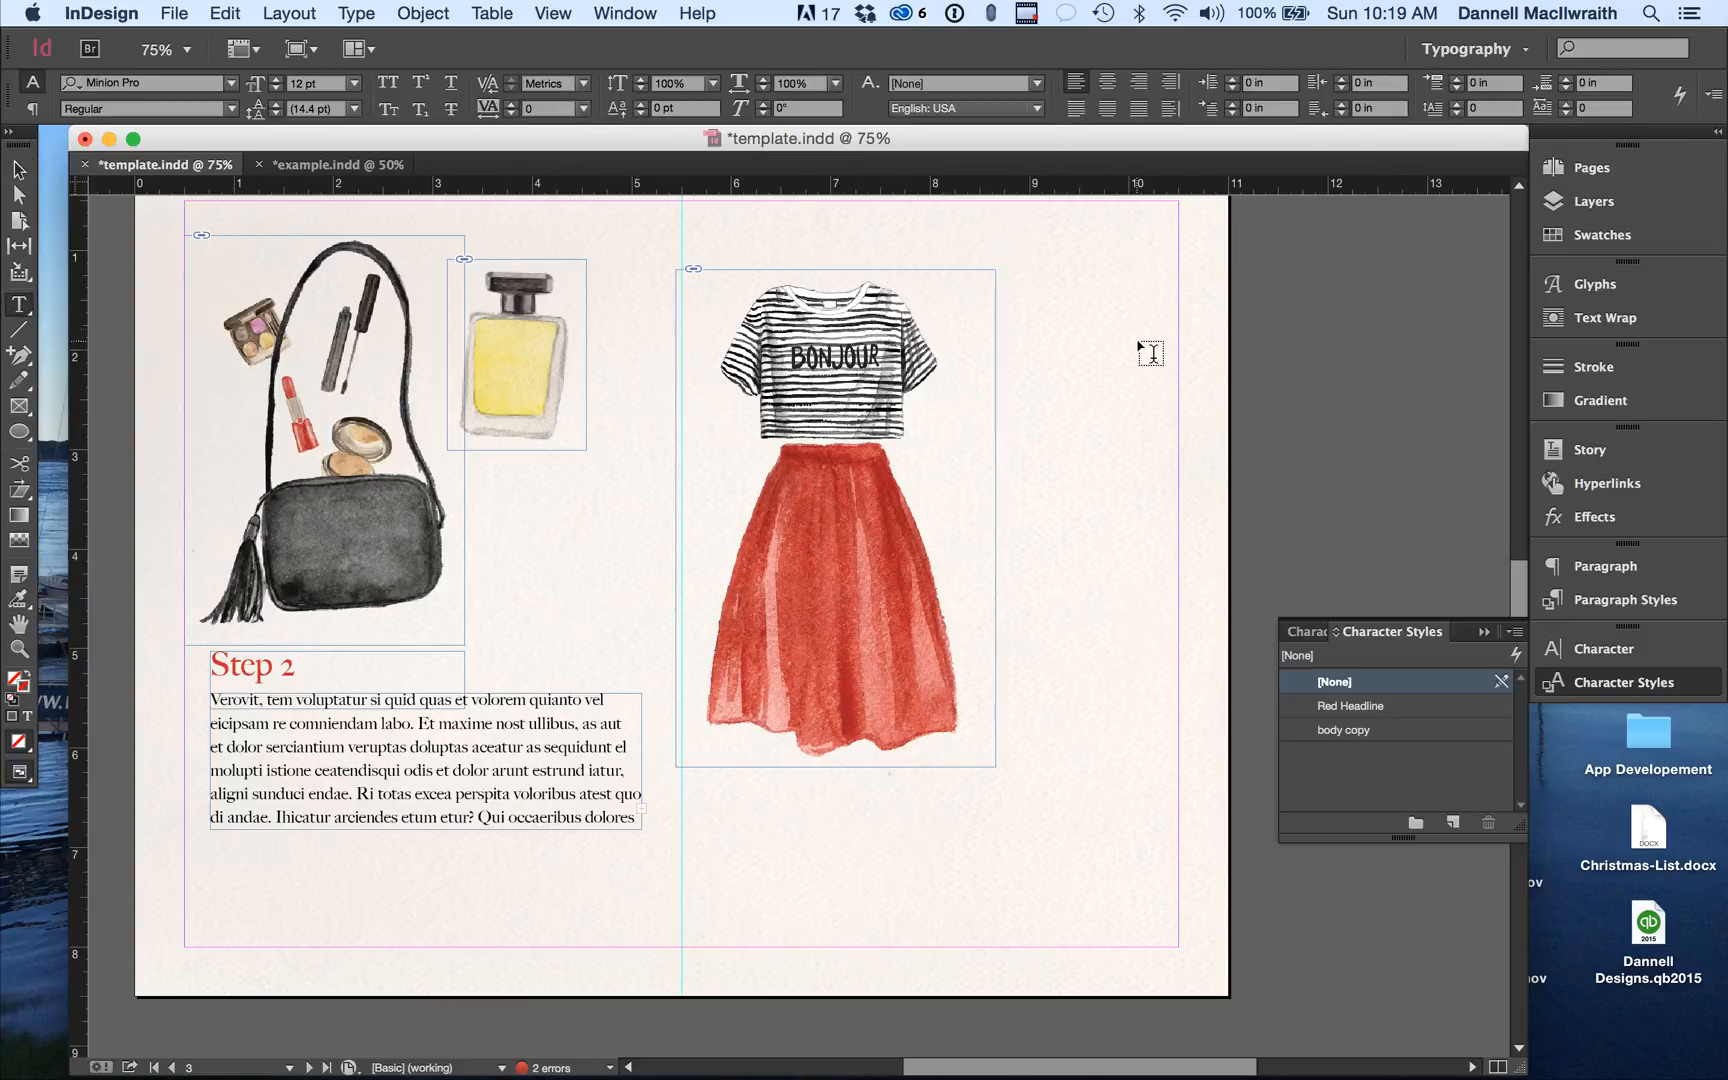
{"action": "left_click_drag", "start_coordinate": [945, 315], "coordinate": [1168, 374]}
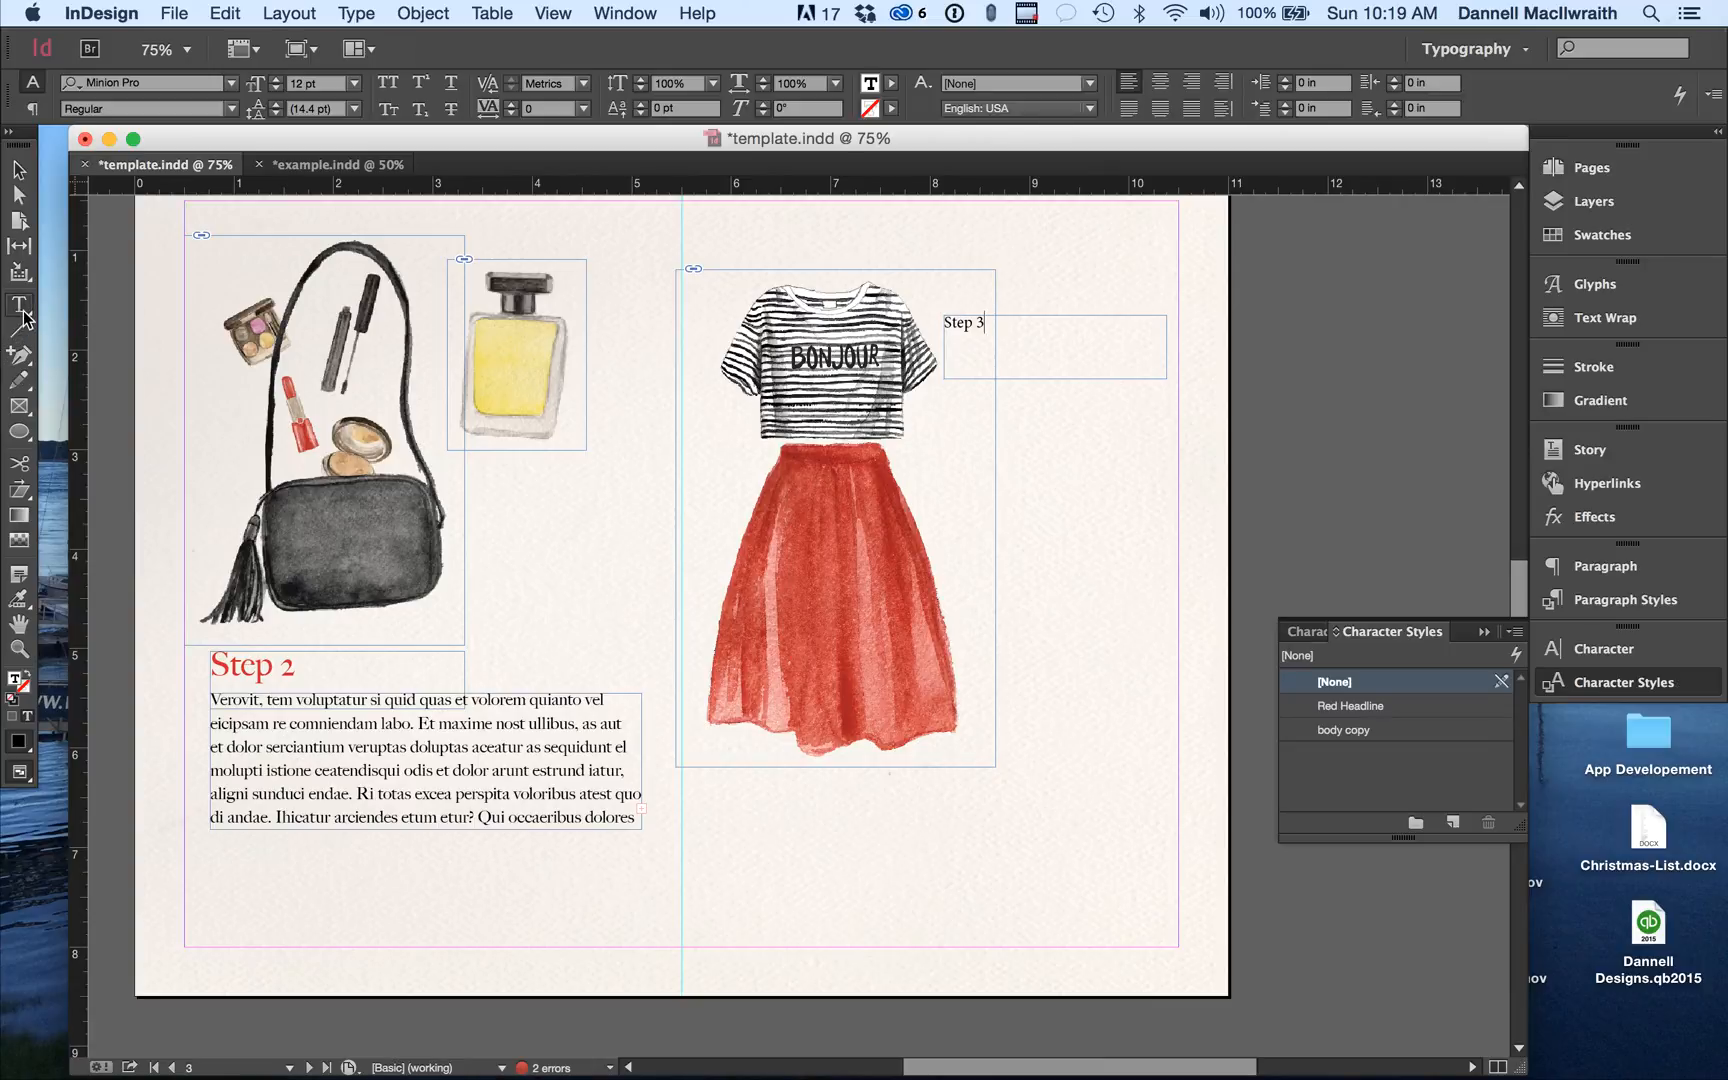
{"action": "left_click", "coordinate": [19, 172]}
Draw a text frame about 2.38 by 3.06 in below the Step 3 heading and fill it with placeholder text.
{"action": "left_click", "coordinate": [20, 307]}
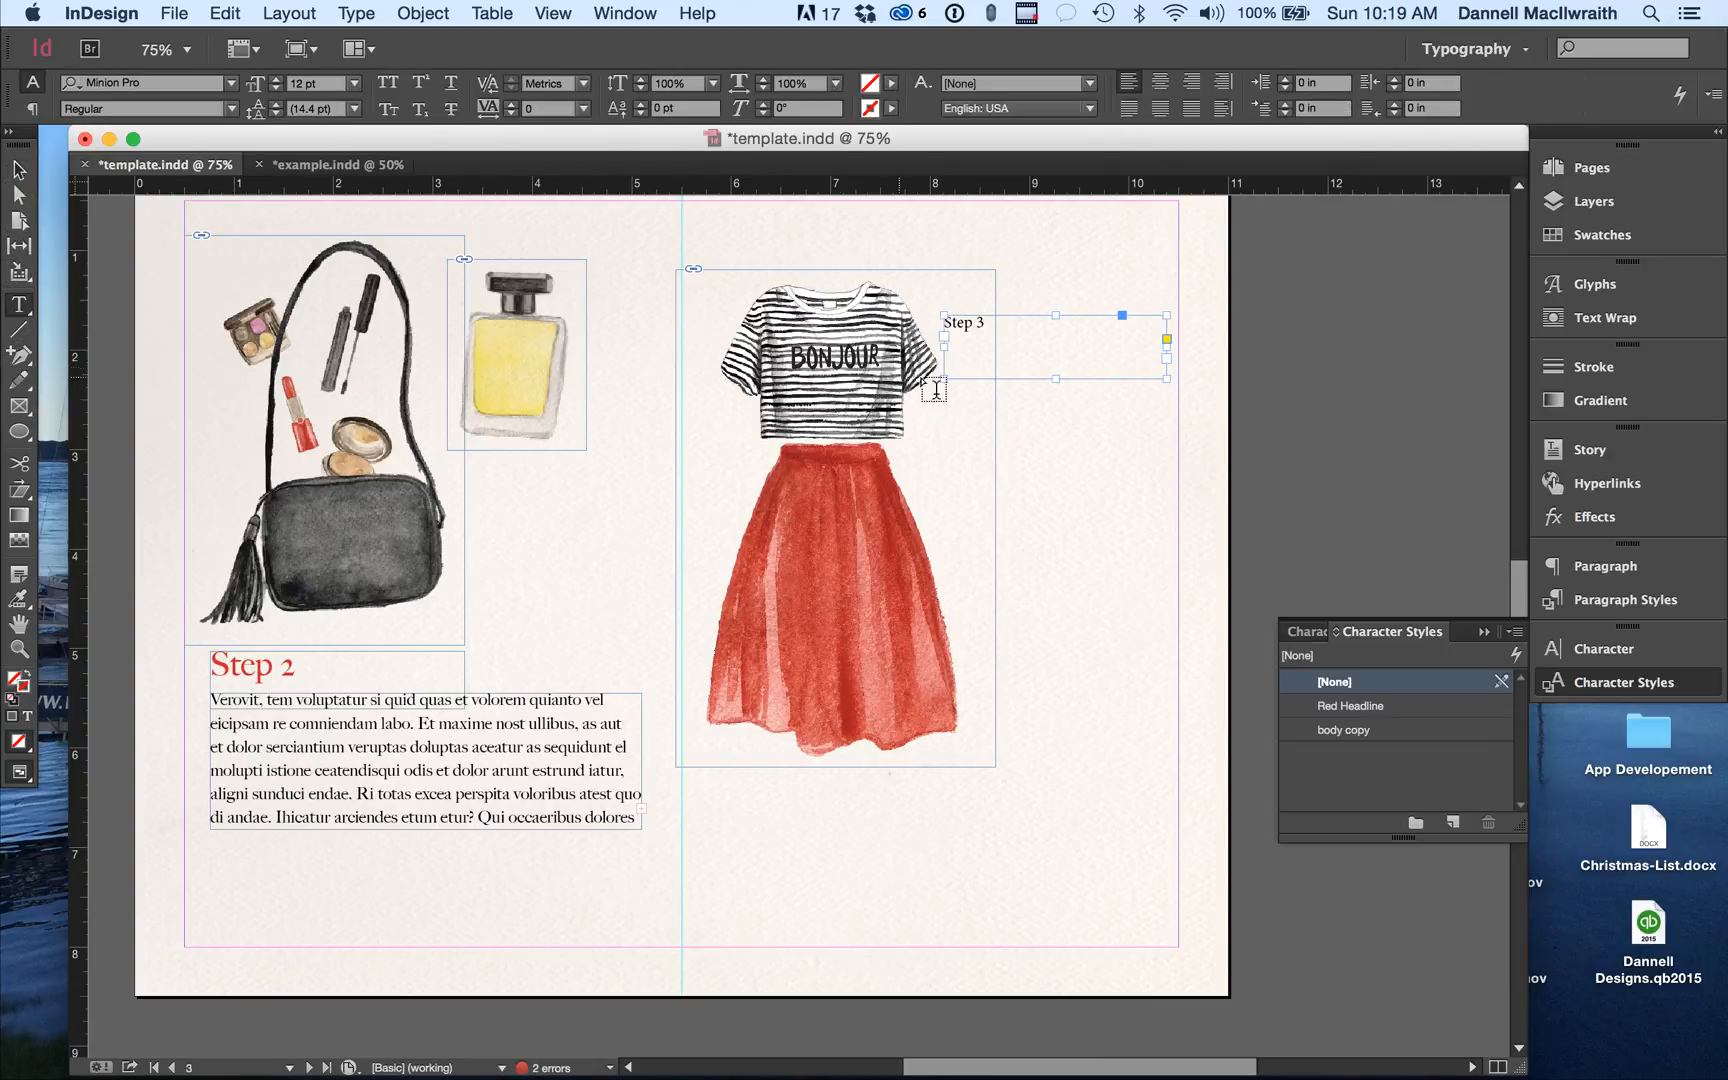
{"action": "left_click_drag", "start_coordinate": [931, 395], "coordinate": [1166, 699]}
{"action": "left_click", "coordinate": [342, 11]}
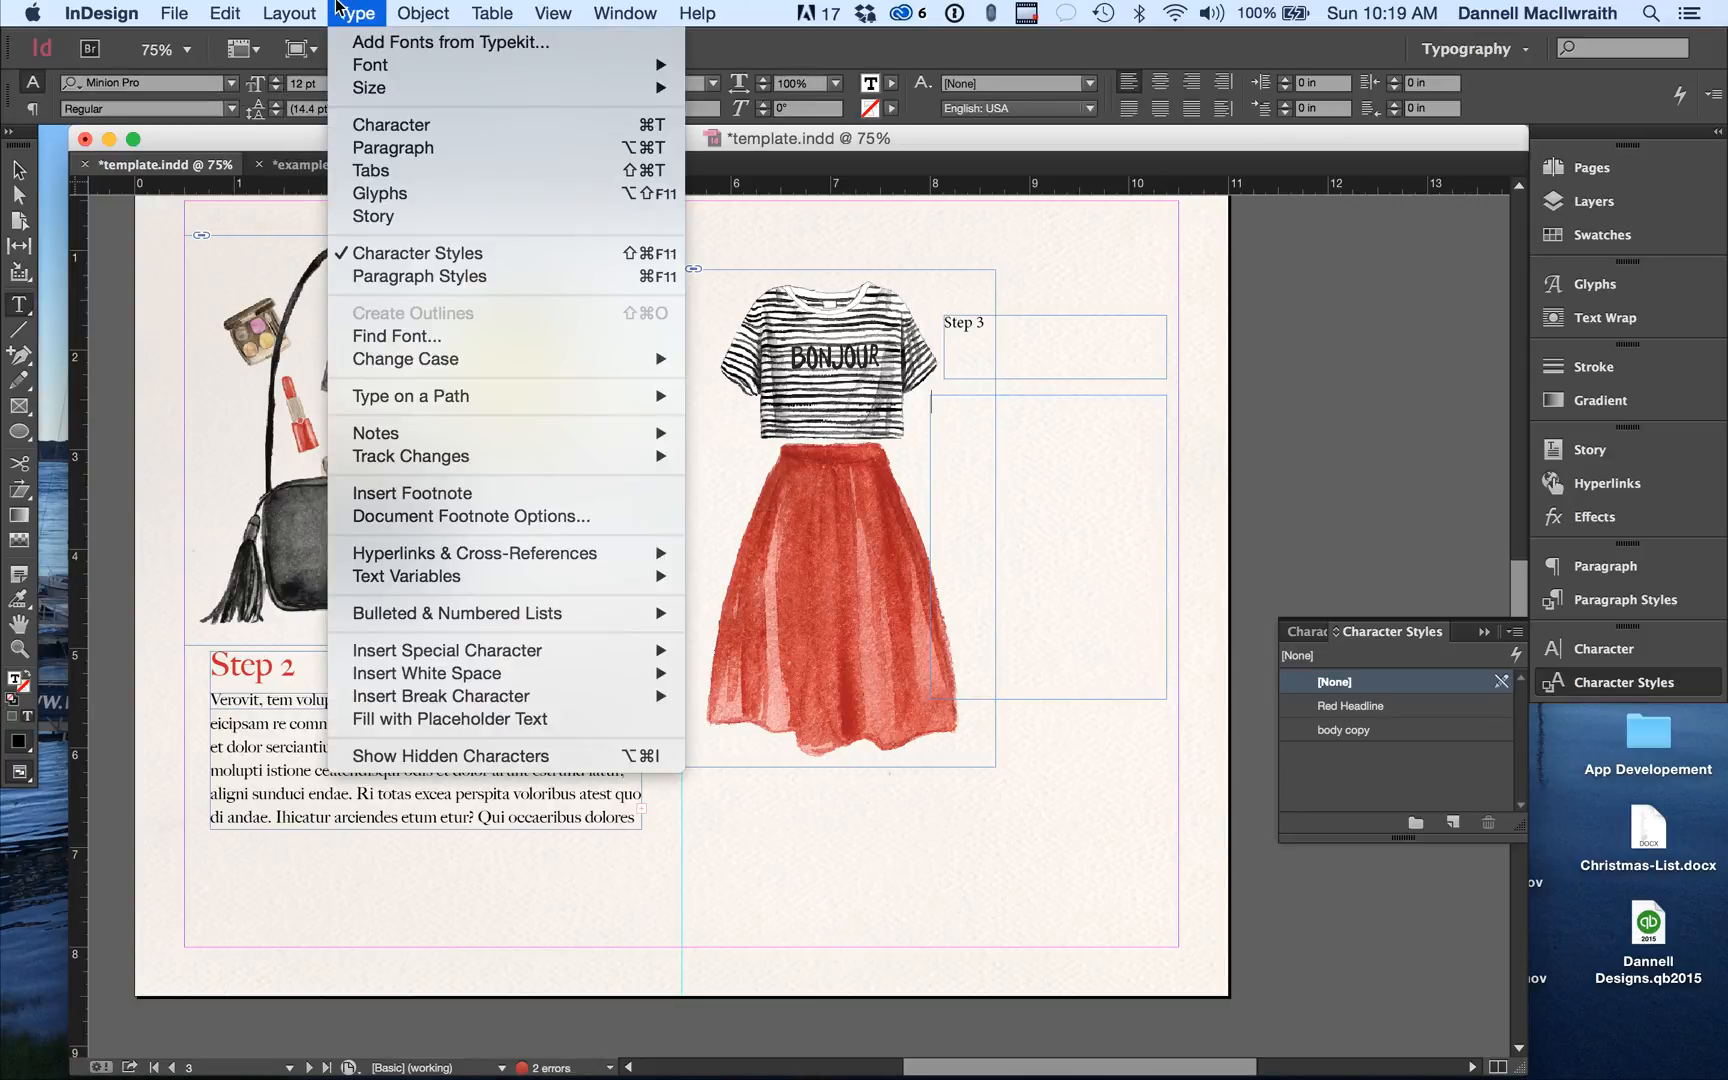
{"action": "left_click", "coordinate": [556, 718]}
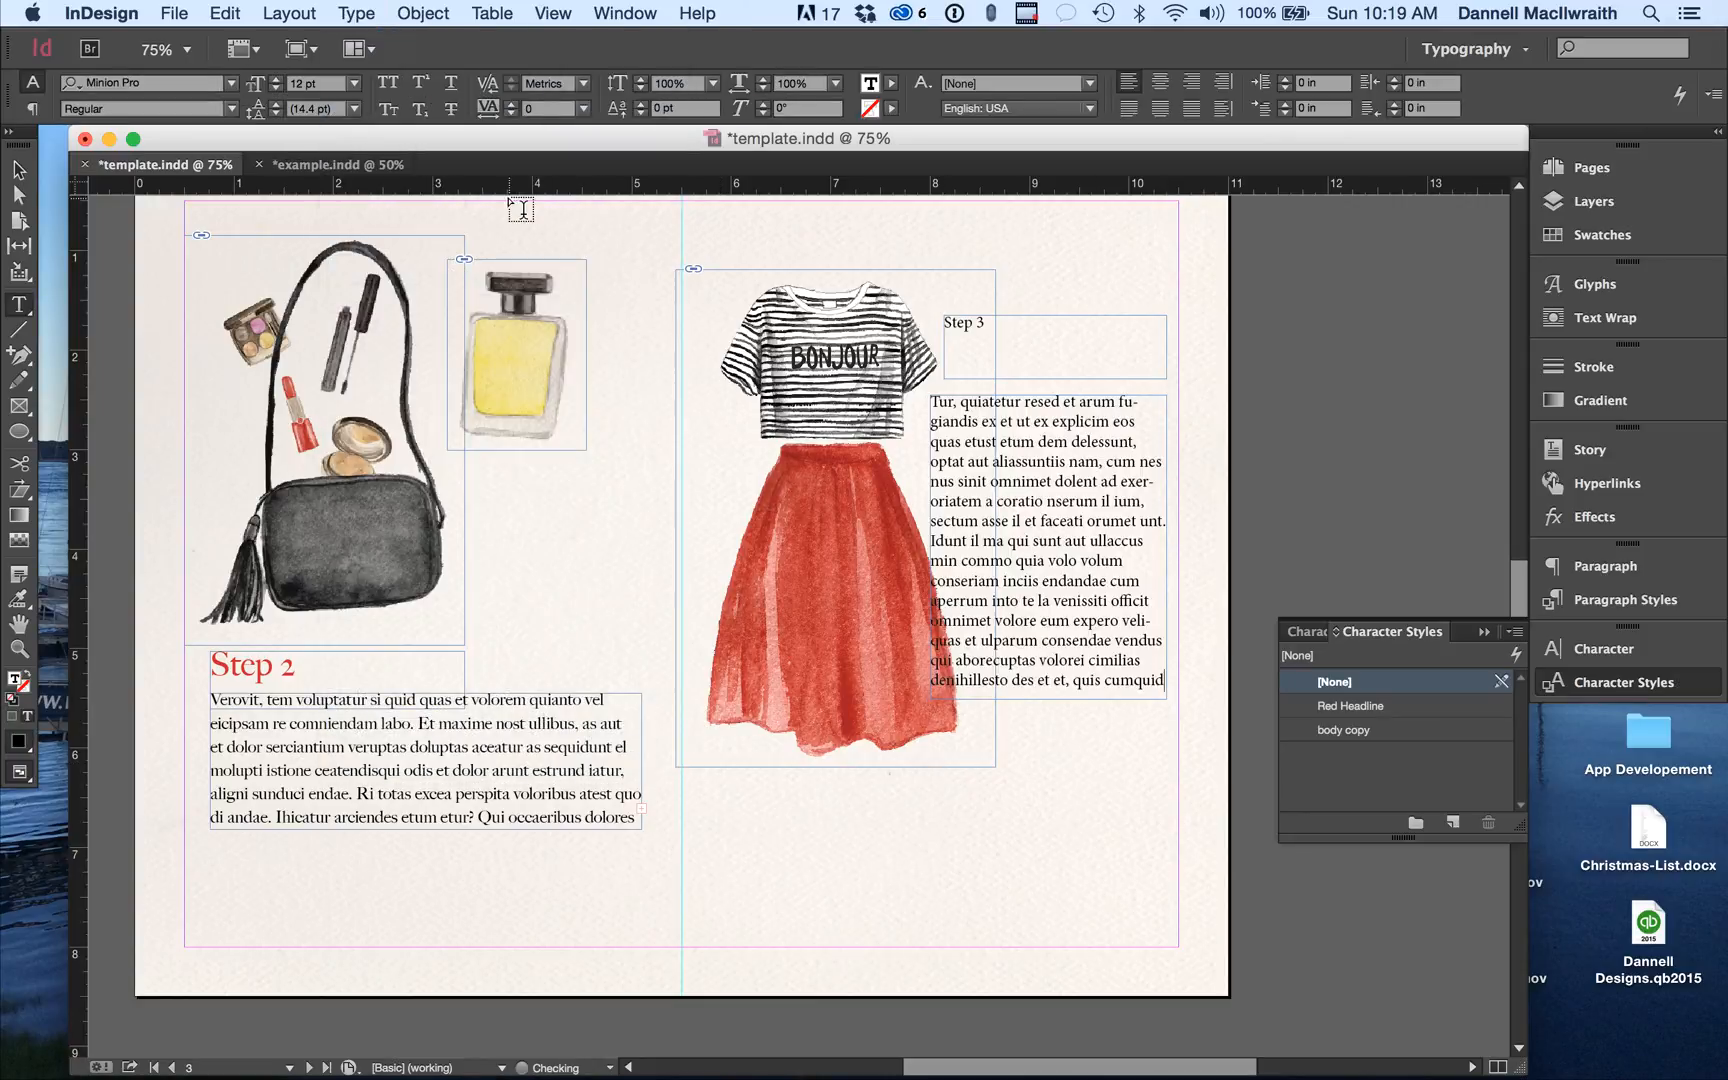
Apply the Red Headline character style to the Step 3 heading.
{"action": "left_click", "coordinate": [18, 170]}
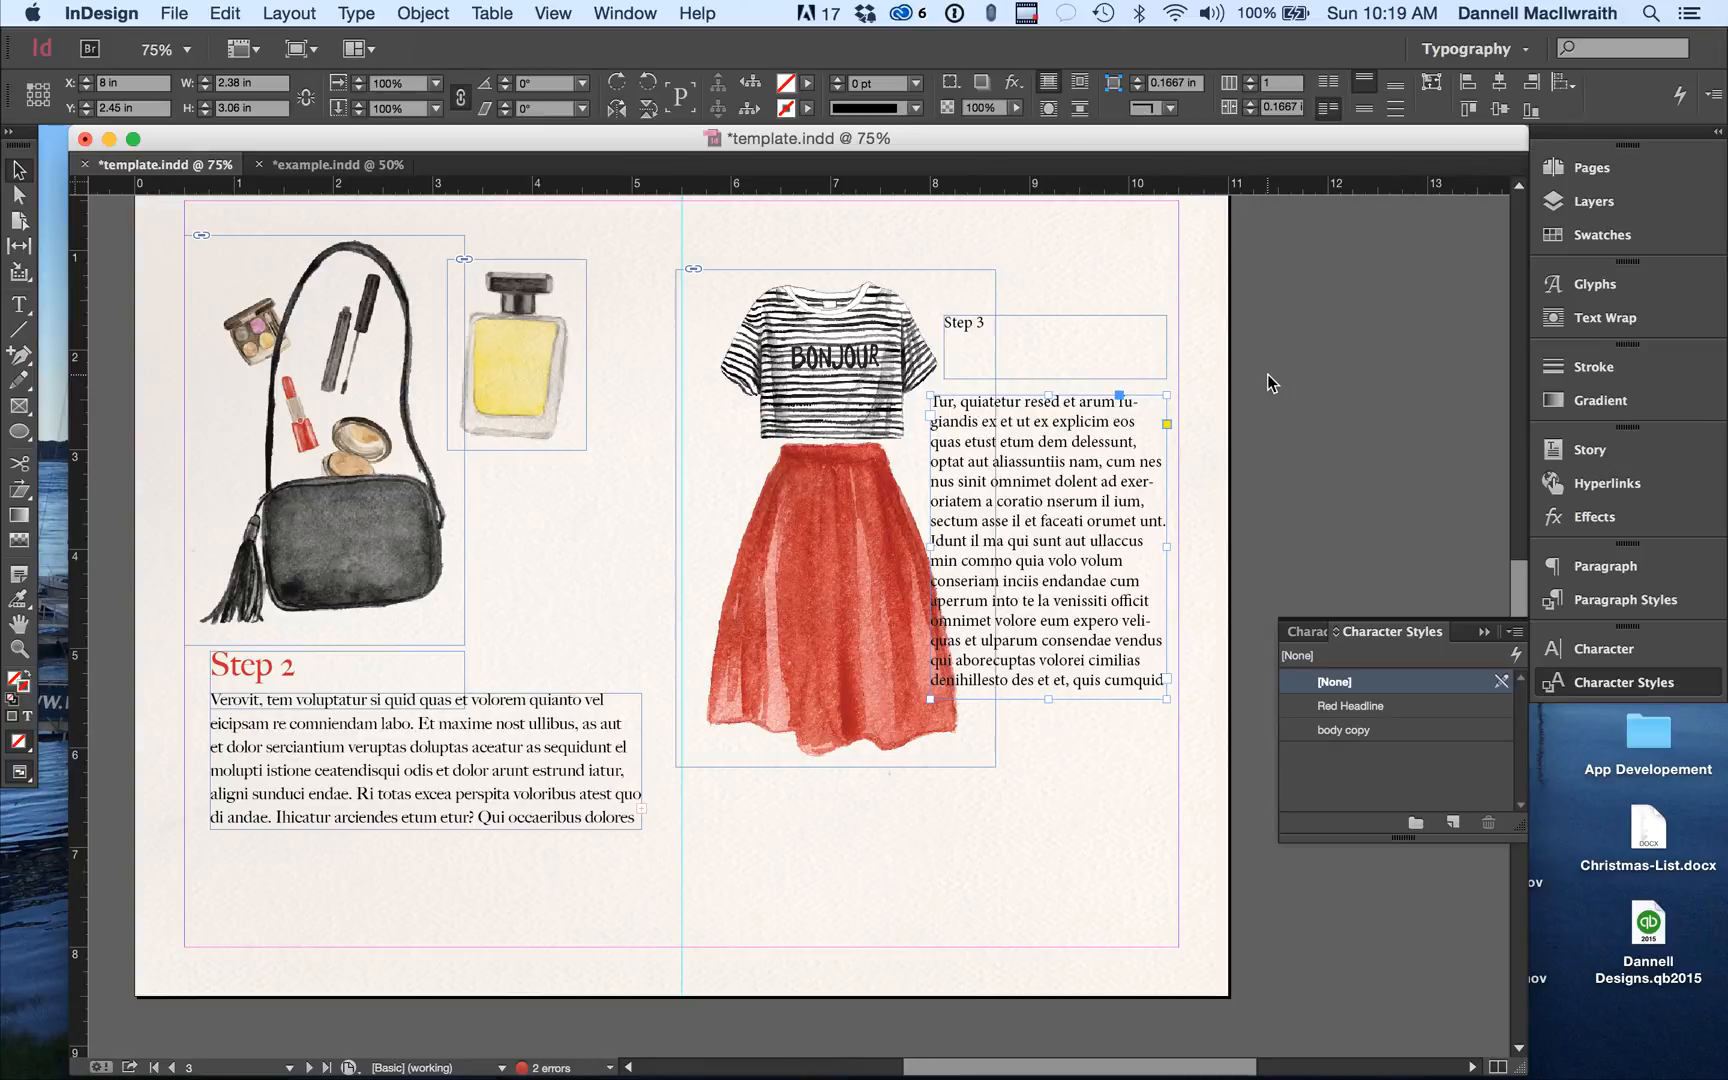
{"action": "left_click", "coordinate": [1065, 342]}
{"action": "left_click", "coordinate": [1366, 707]}
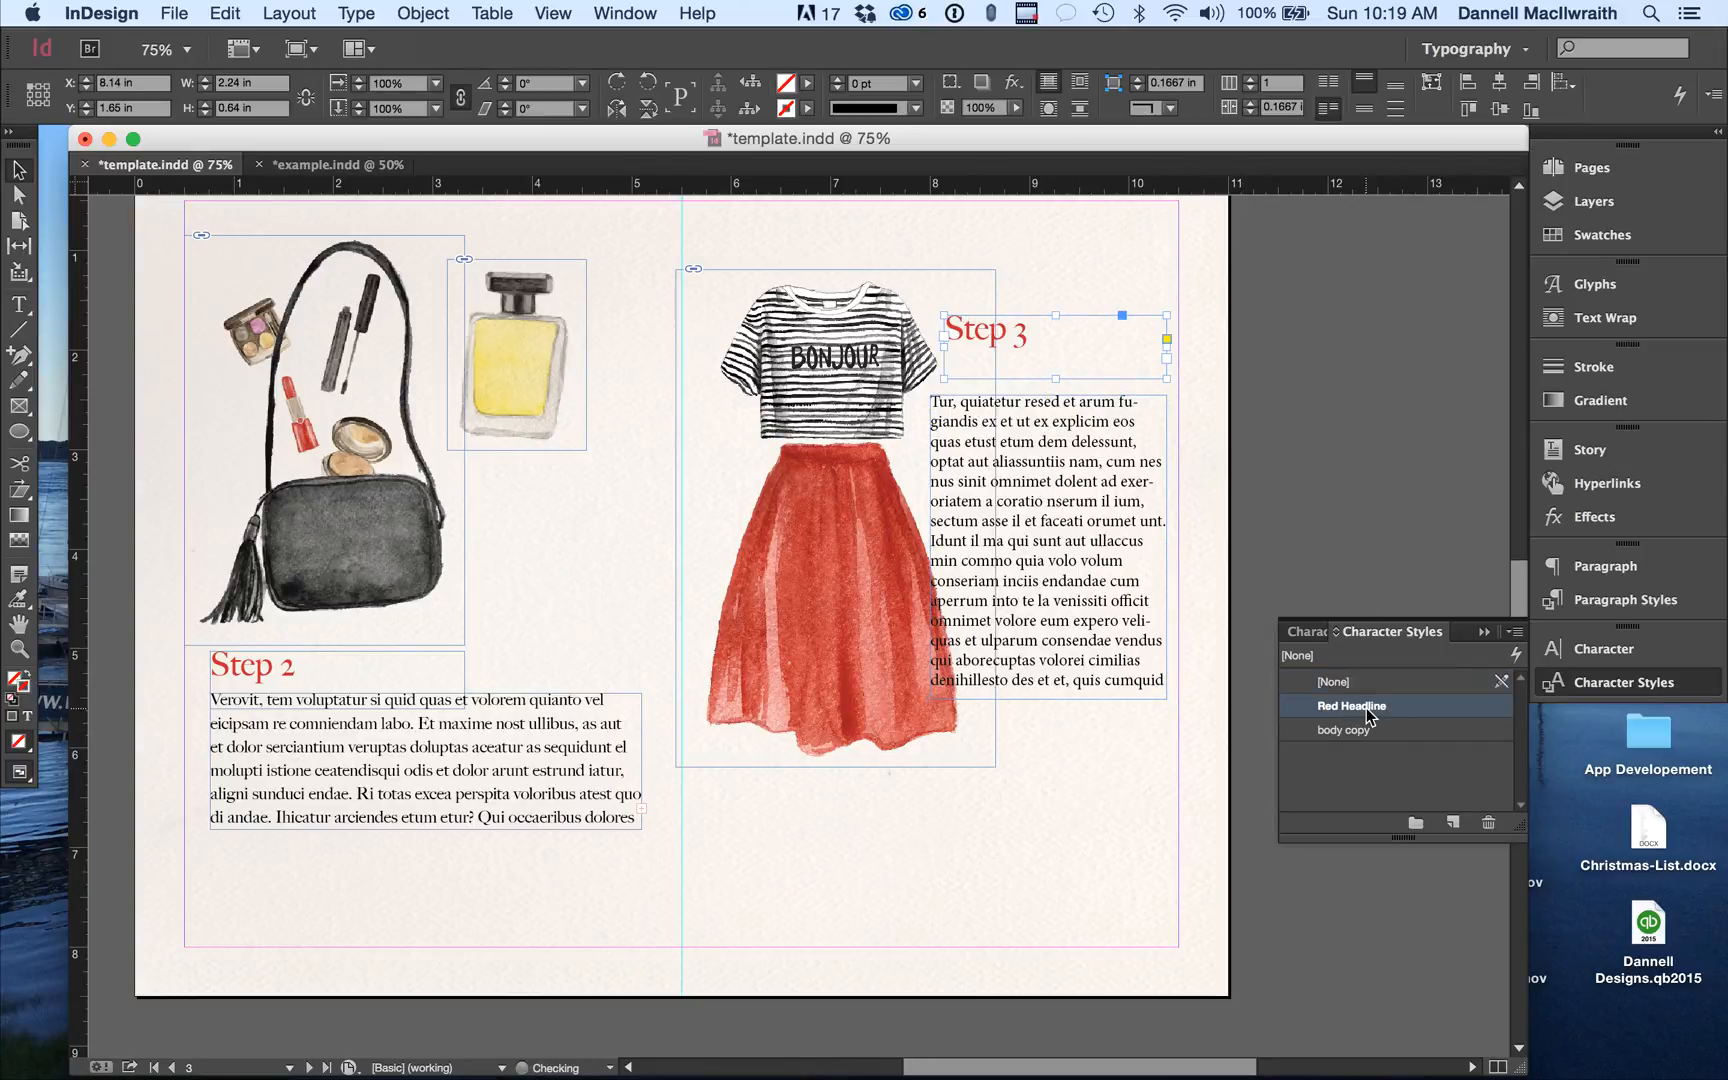
Apply the body copy character style to the placeholder text and widen its frame leftward to about 2.5 in.
{"action": "left_click", "coordinate": [1096, 592]}
{"action": "left_click", "coordinate": [1346, 731]}
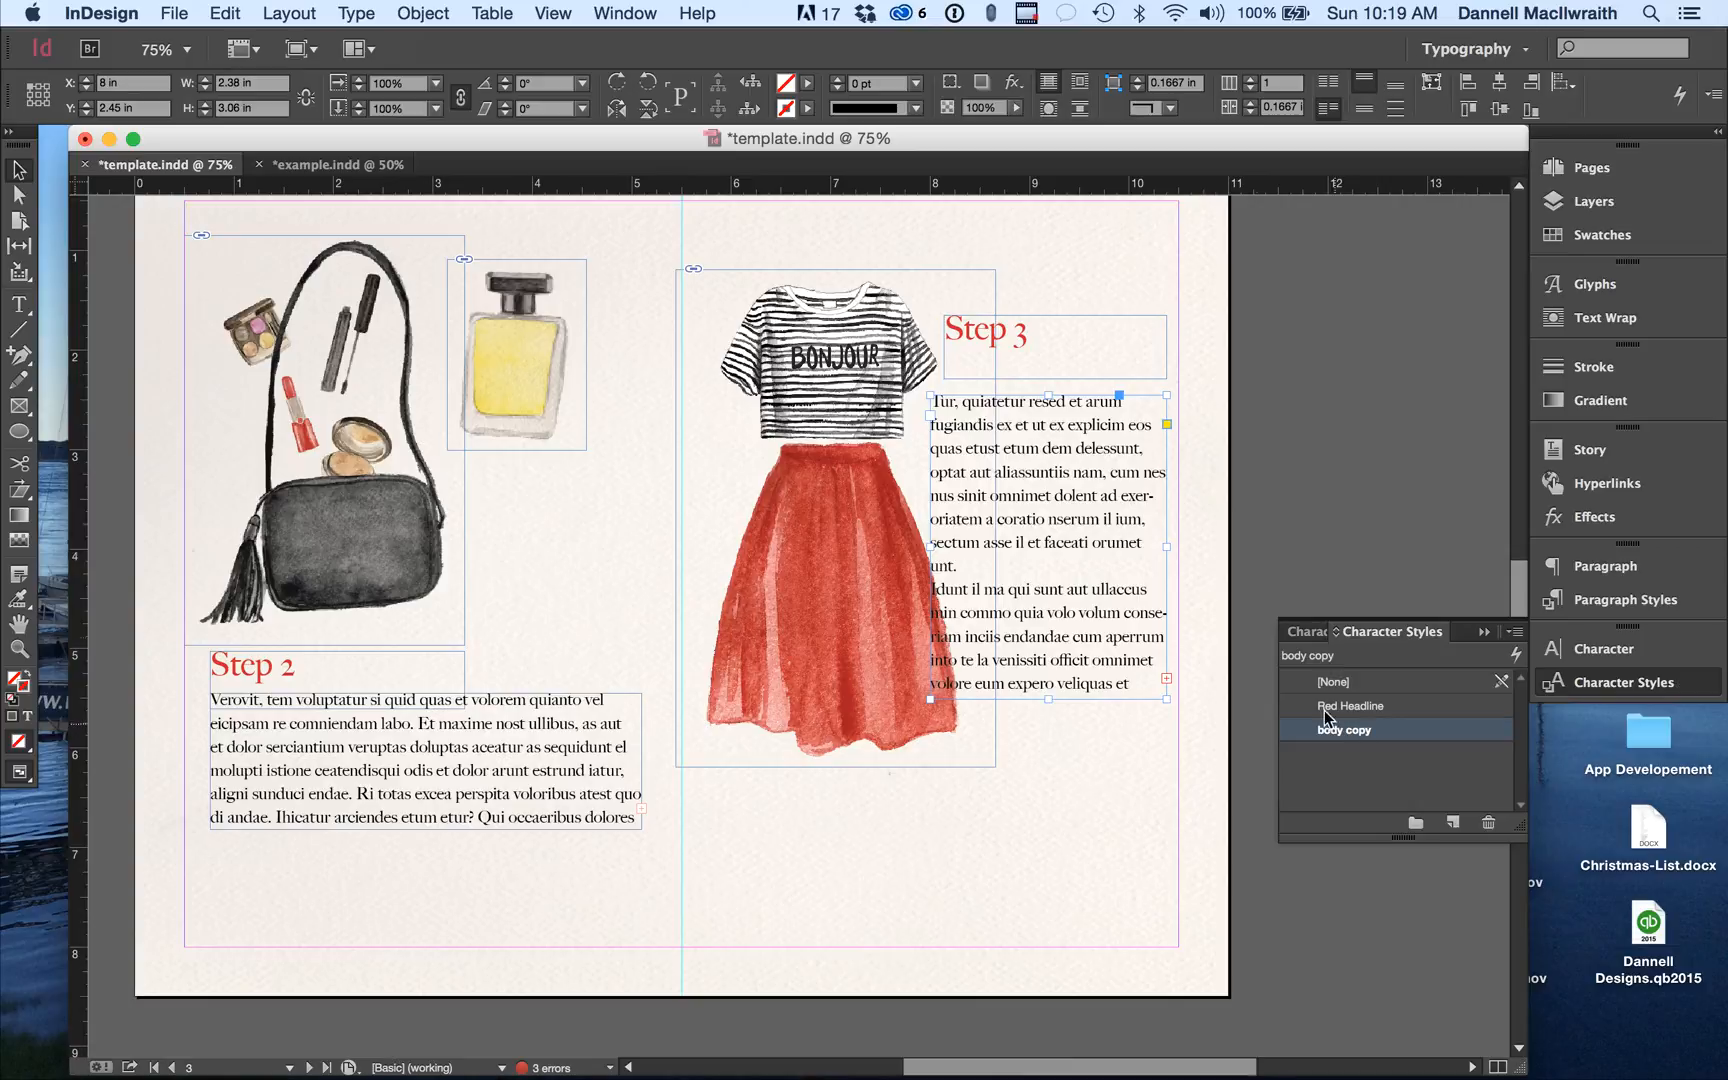
{"action": "left_click_drag", "start_coordinate": [932, 544], "coordinate": [918, 544]}
{"action": "left_click", "coordinate": [1239, 531]}
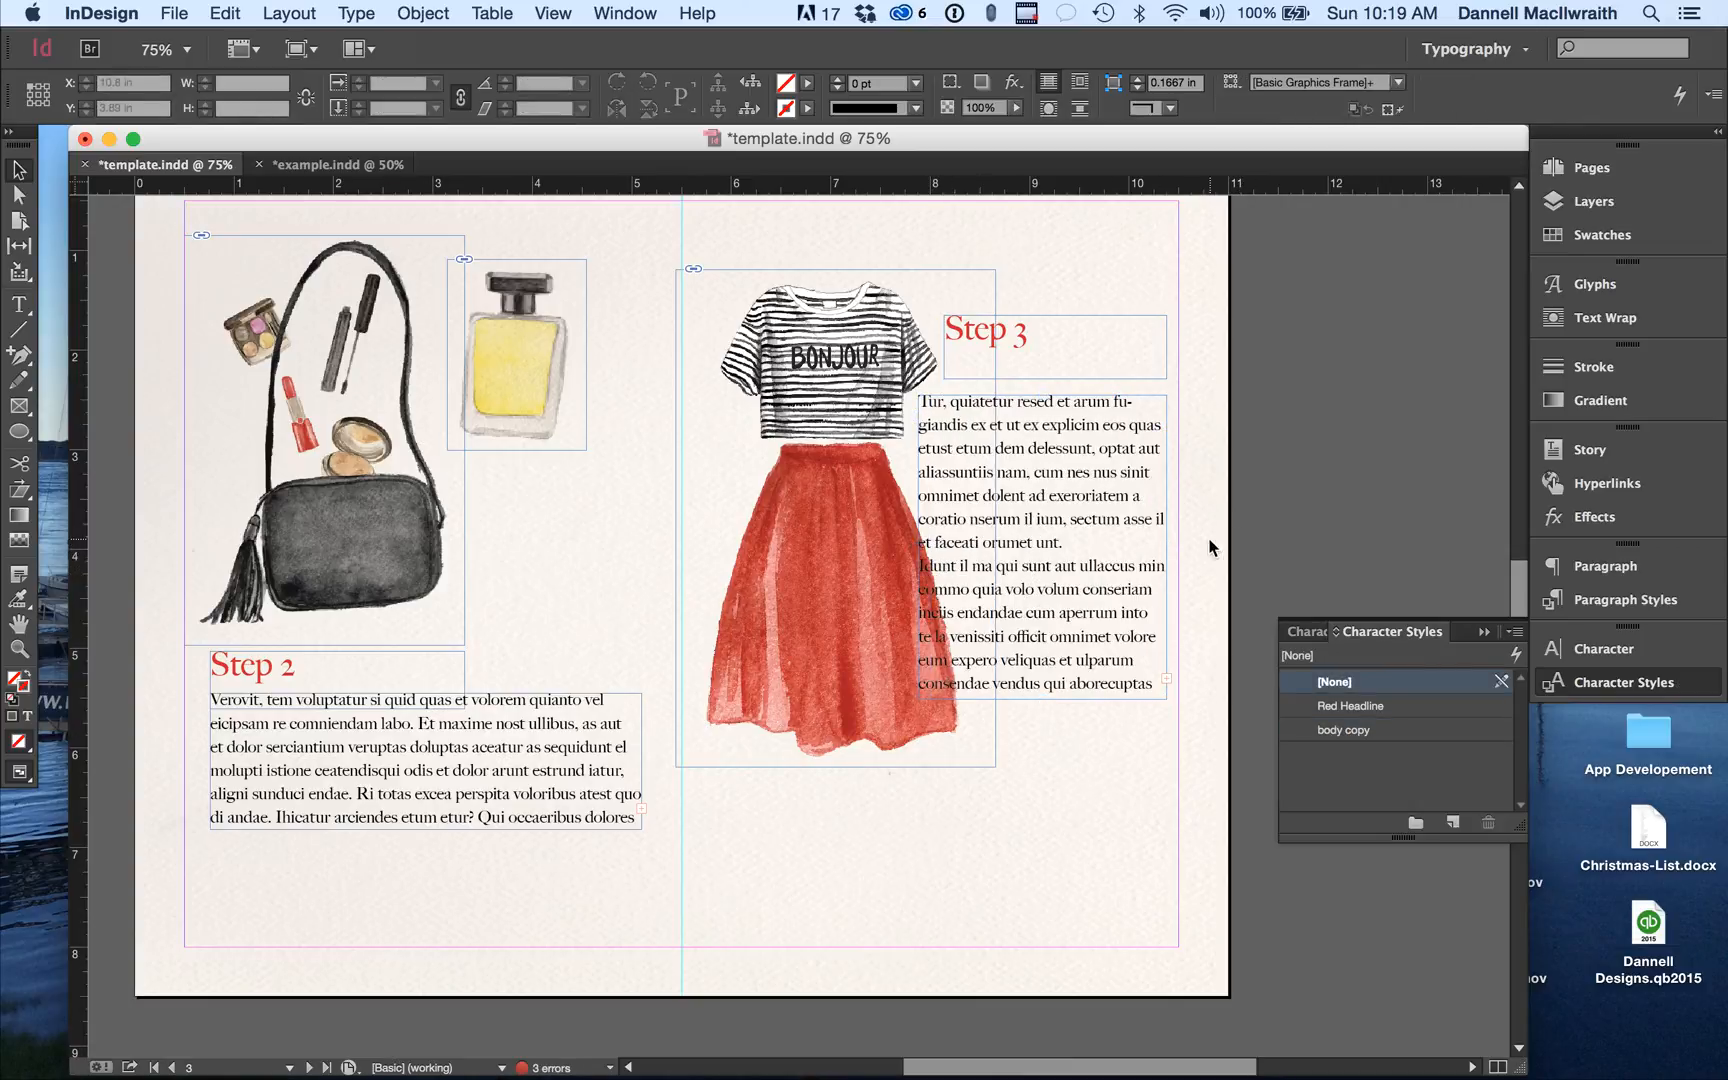
Add anchor points along the left edge of the Step 3 body text frame with the Add Anchor Point tool.
{"action": "scroll", "coordinate": [1208, 540], "scroll_direction": "up", "scroll_amount": 1}
{"action": "scroll", "coordinate": [1210, 547], "scroll_direction": "right", "scroll_amount": 2}
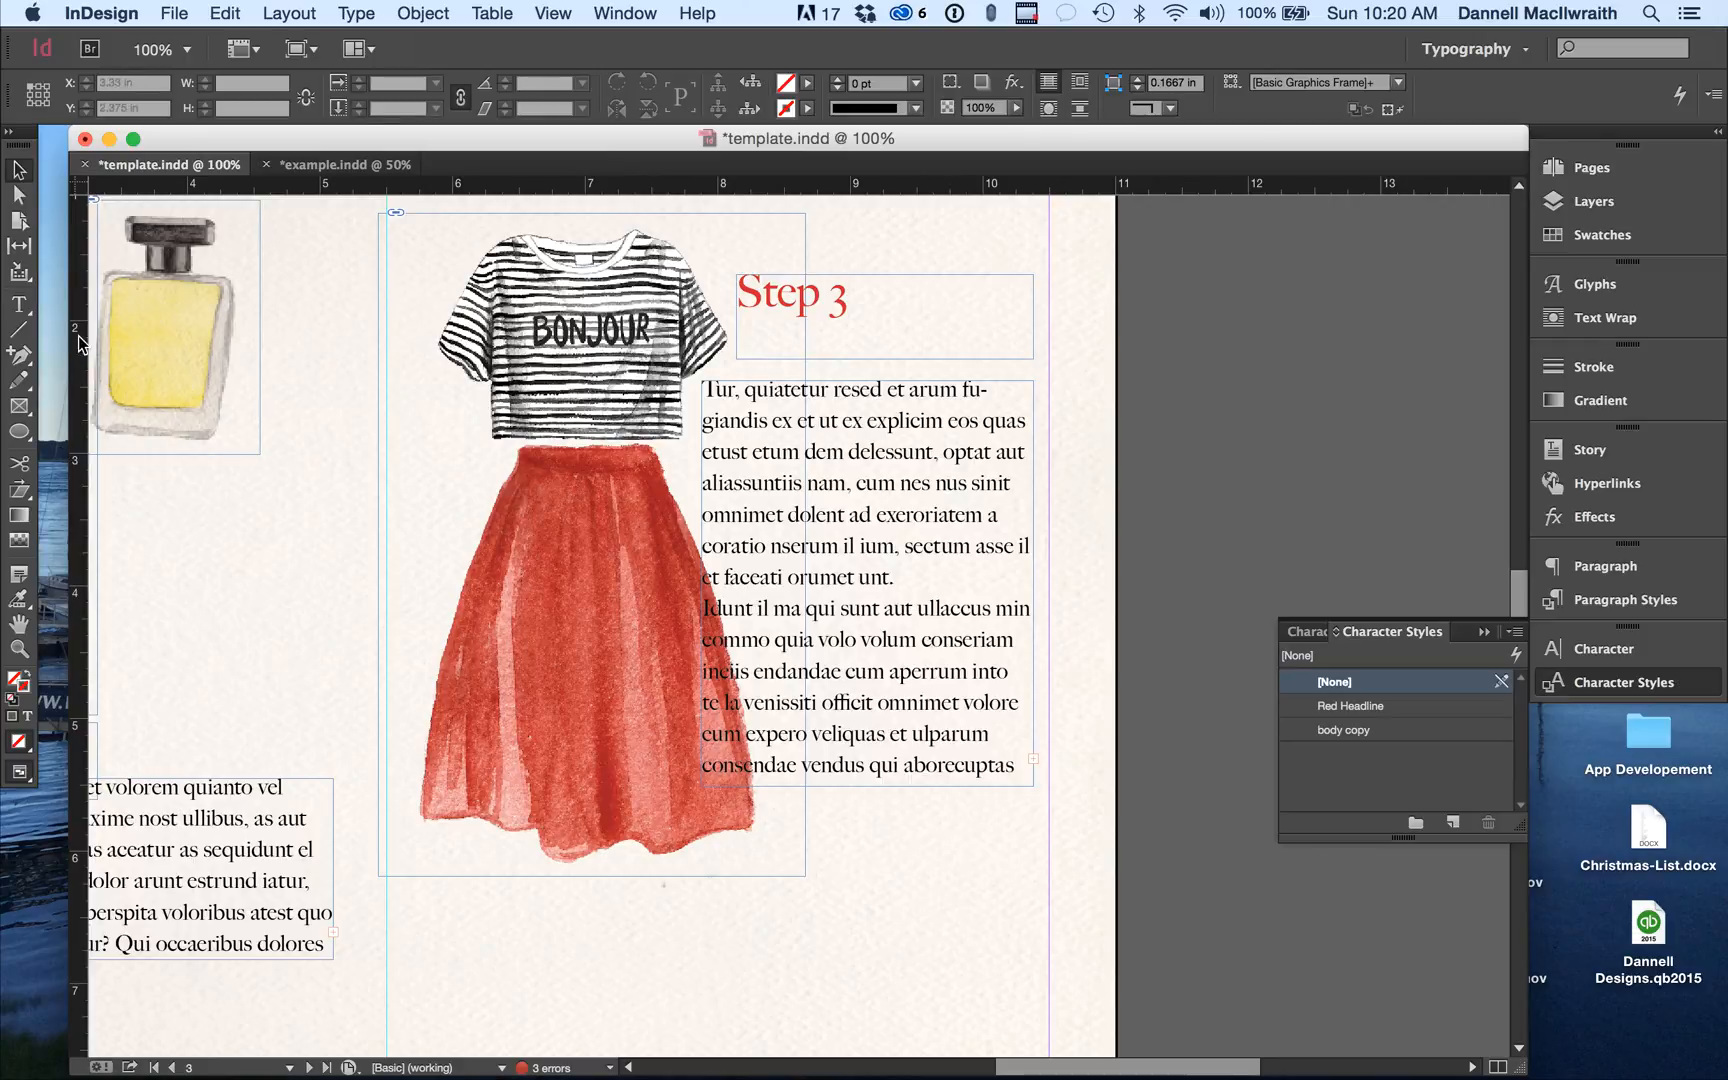
{"action": "left_click", "coordinate": [836, 432]}
{"action": "key", "text": "super+equal"}
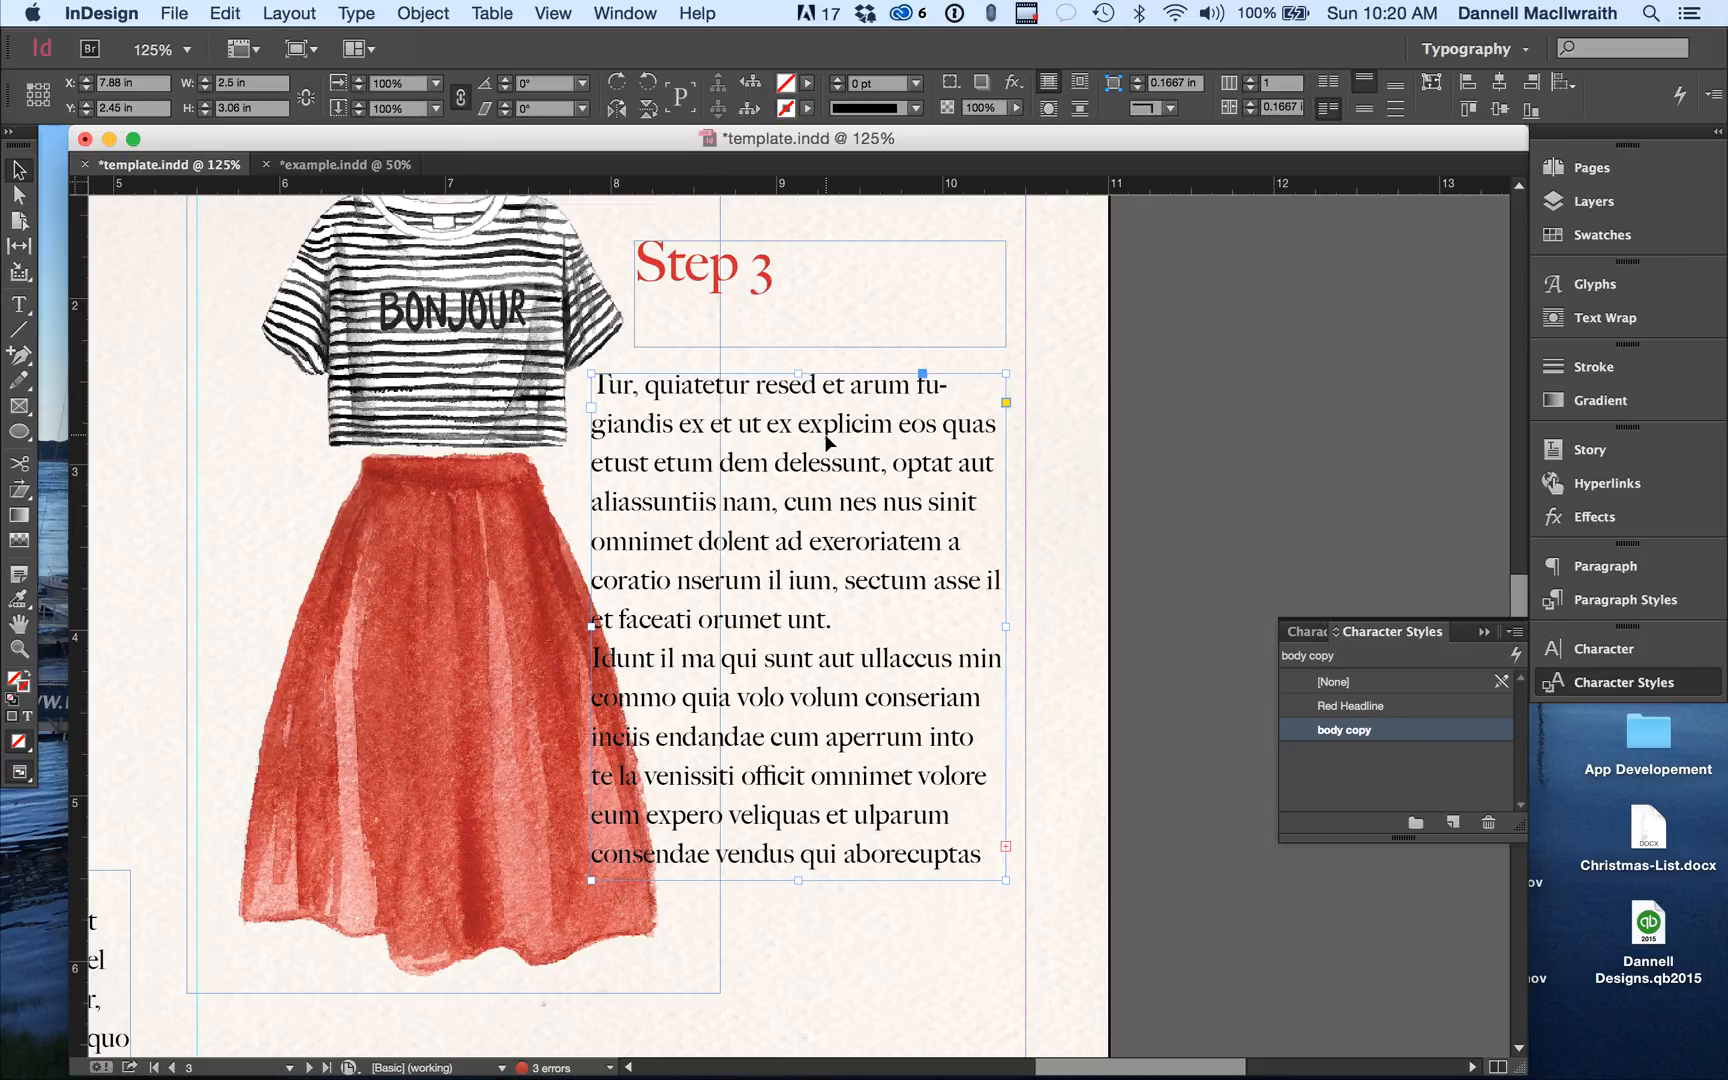
{"action": "left_click", "coordinate": [10, 131]}
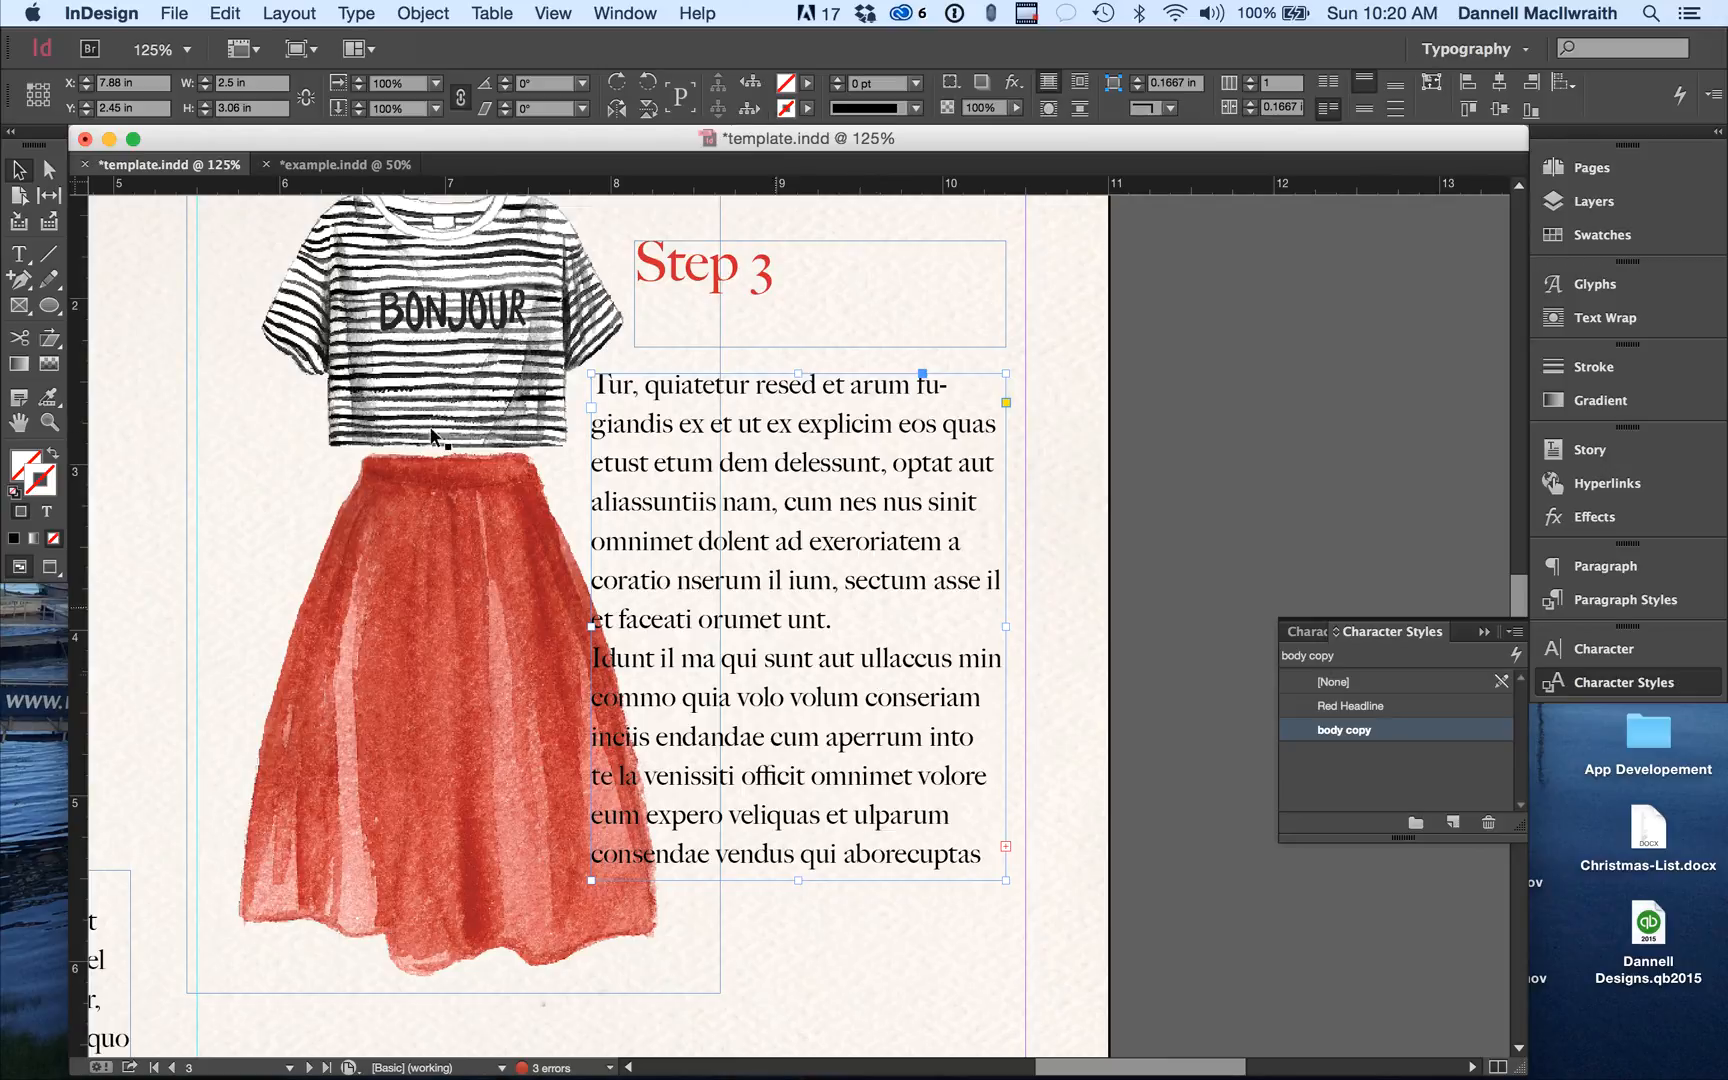
{"action": "left_click", "coordinate": [27, 285]}
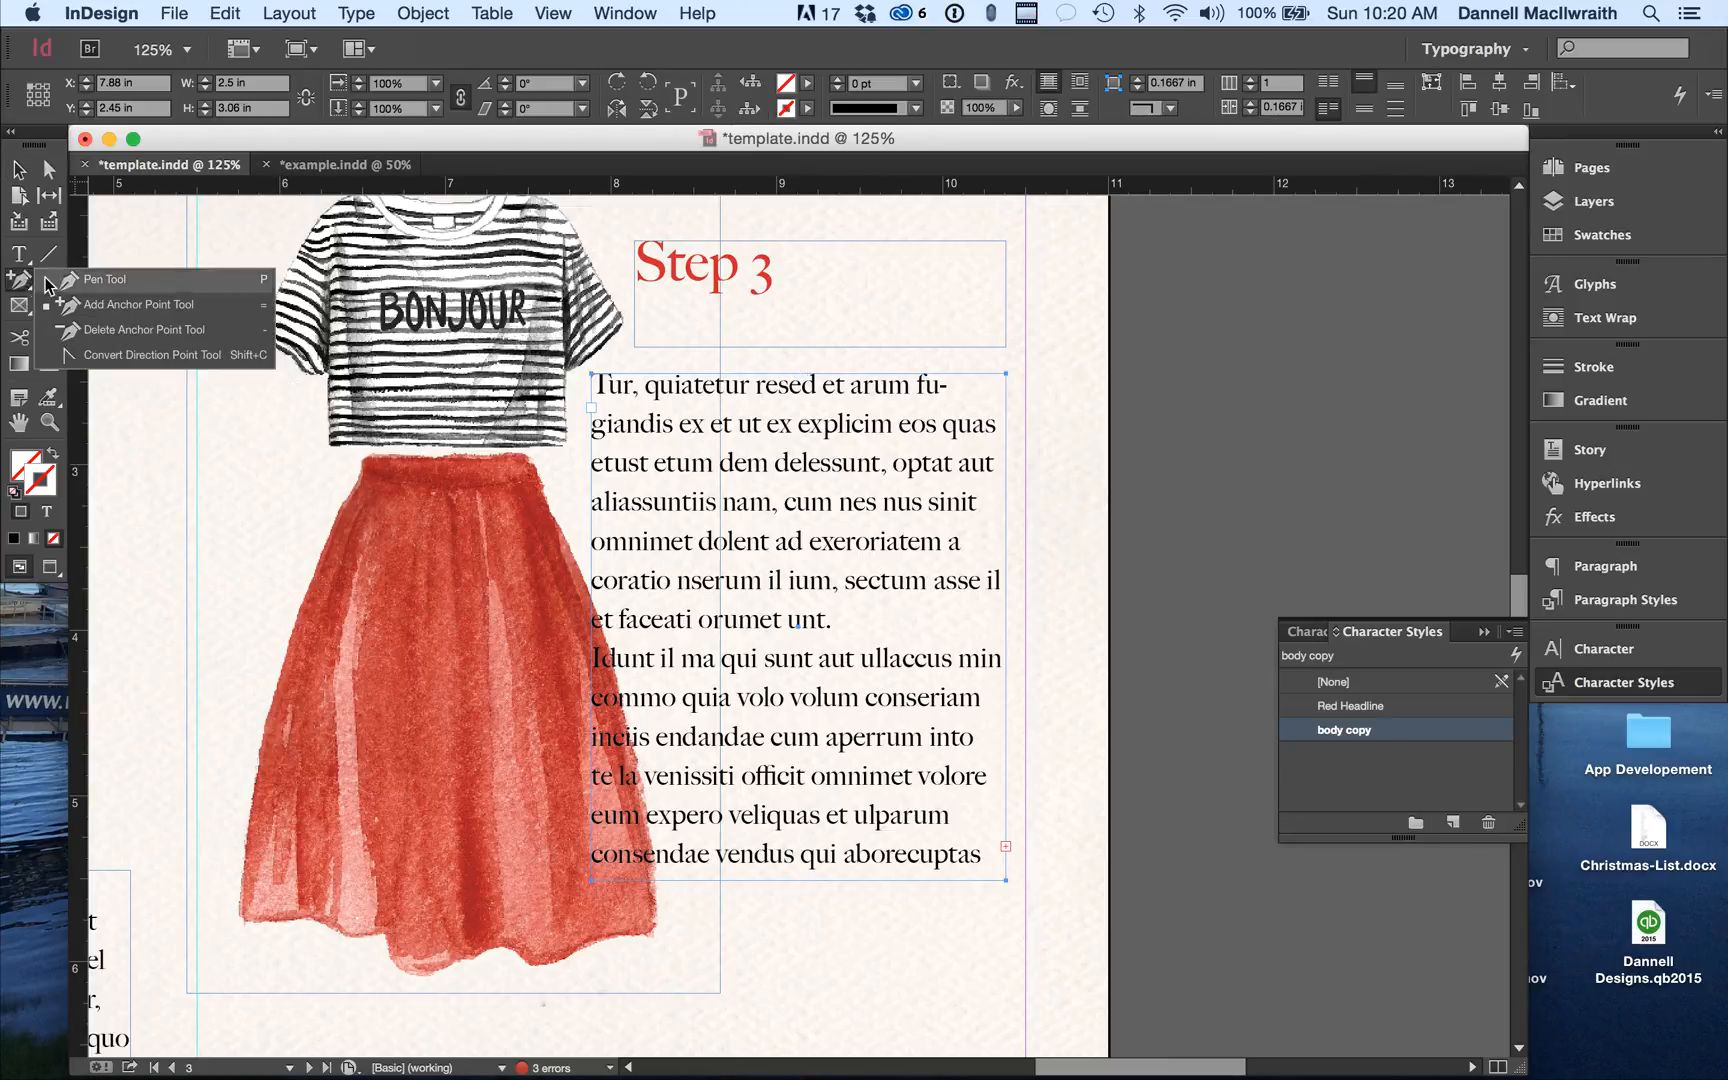
{"action": "left_click", "coordinate": [88, 316]}
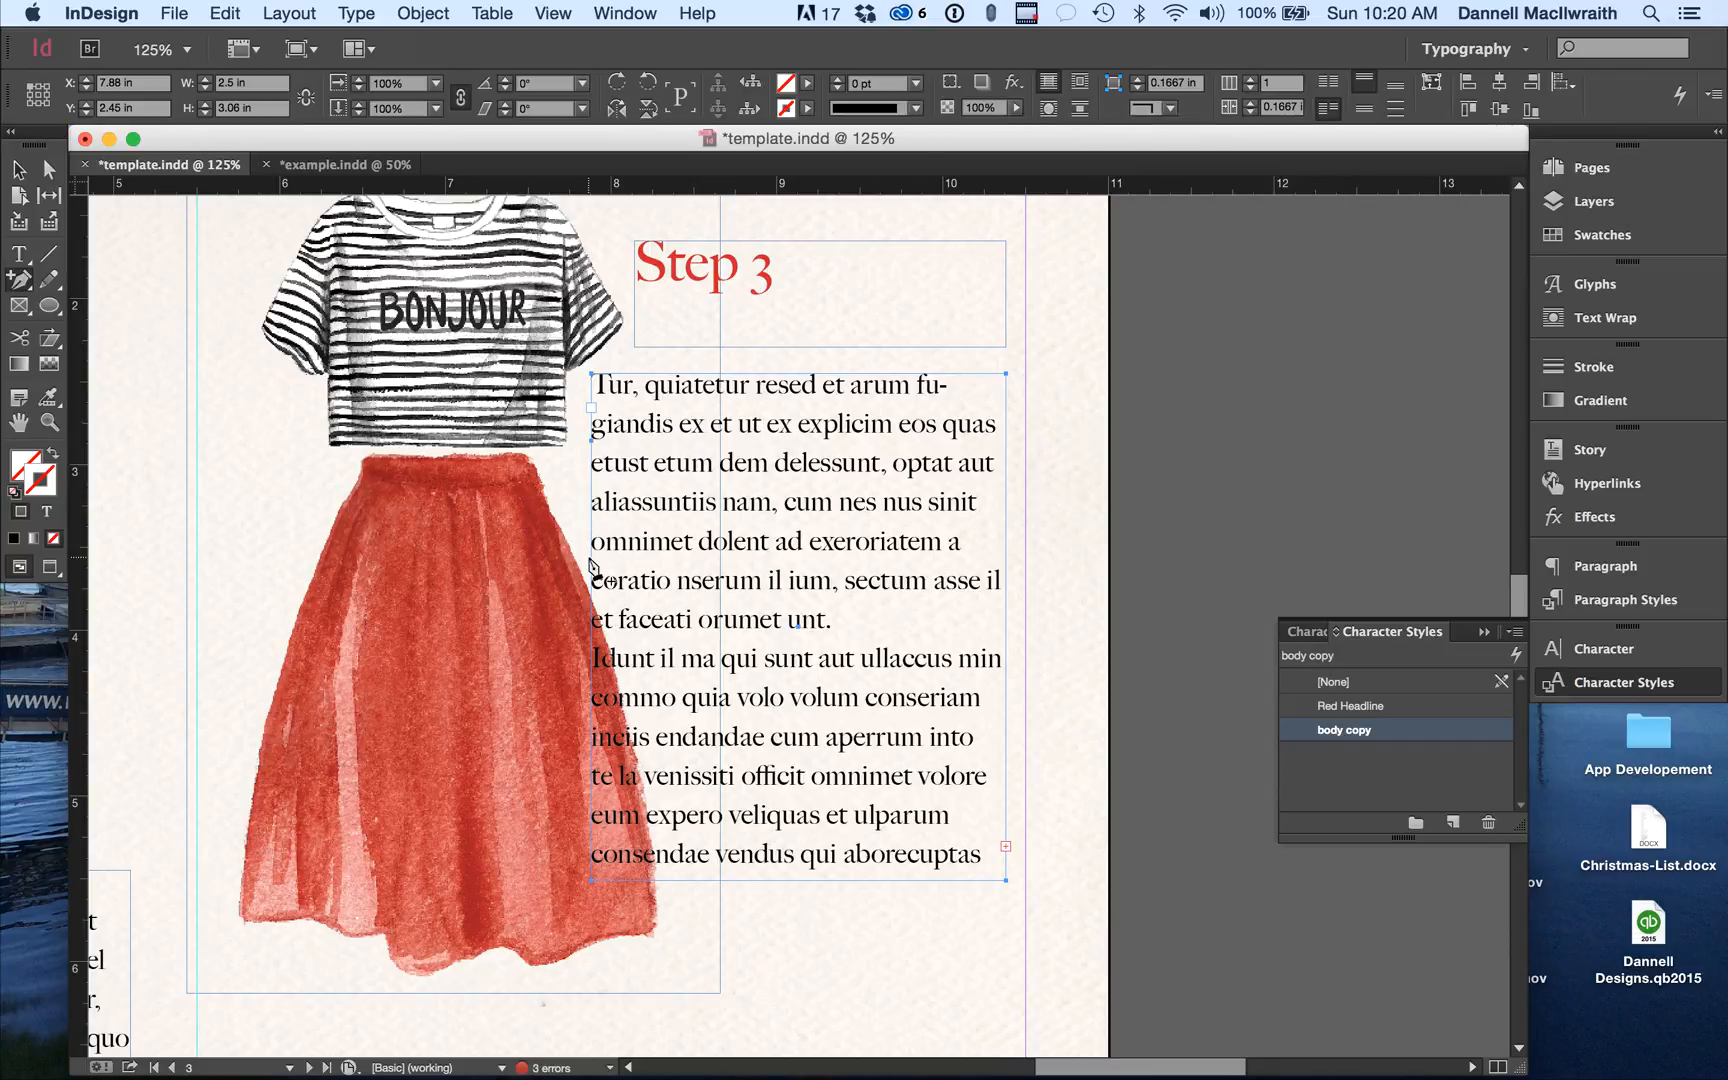
{"action": "left_click", "coordinate": [591, 686]}
{"action": "left_click", "coordinate": [592, 794]}
Reshape the body text frame's left edge by moving its anchor points and lower-left corner to follow the skirt's outline.
{"action": "left_click", "coordinate": [50, 176]}
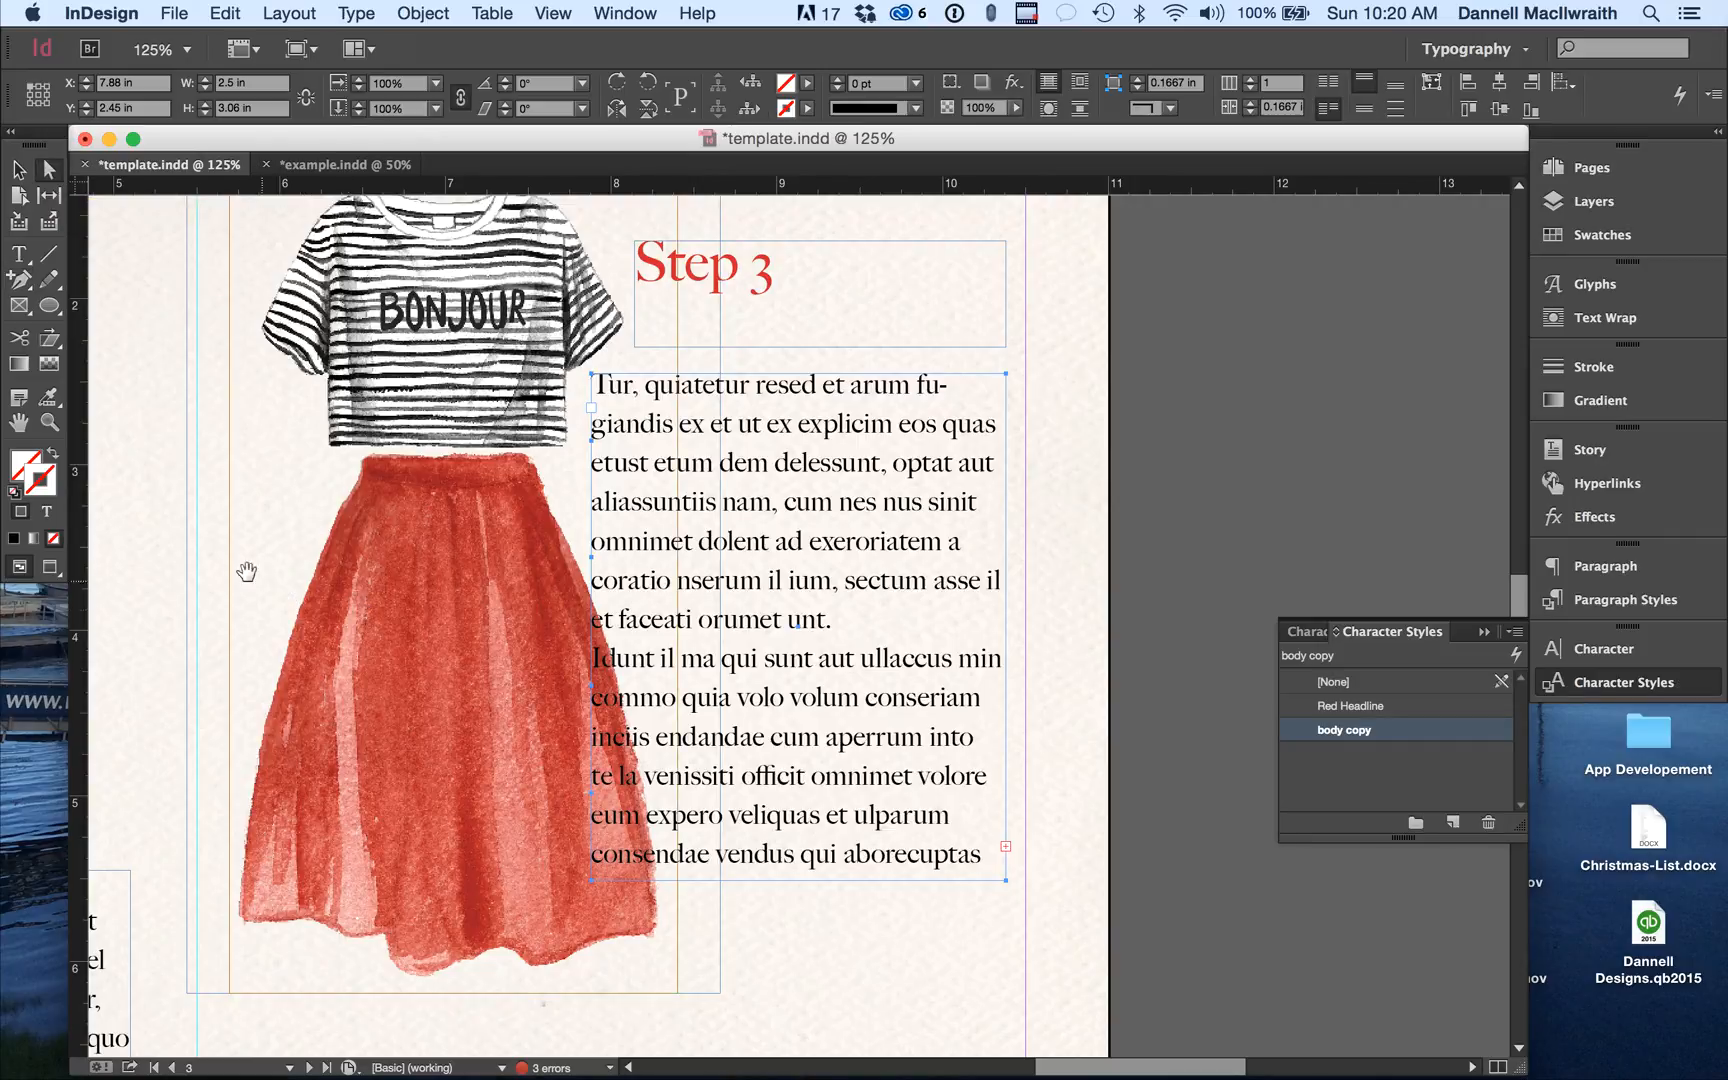
{"action": "left_click", "coordinate": [1030, 514]}
{"action": "left_click_drag", "start_coordinate": [591, 470], "coordinate": [566, 487]}
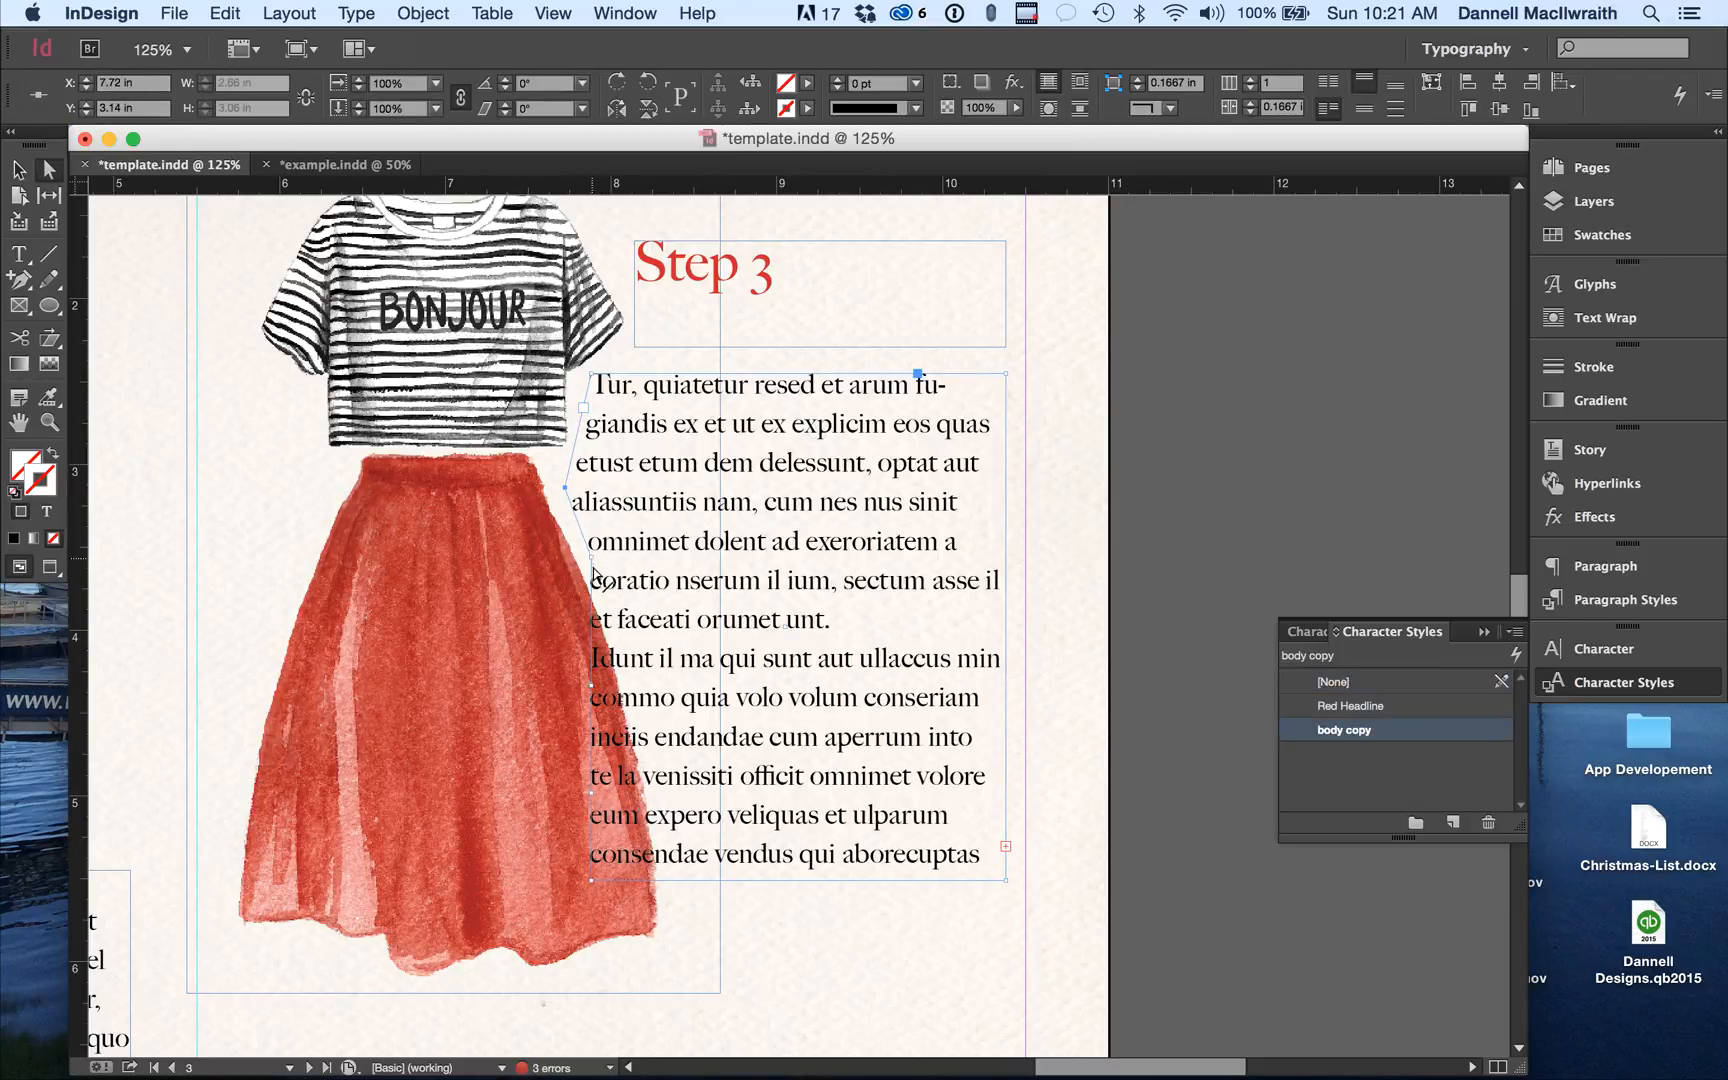
{"action": "left_click_drag", "start_coordinate": [593, 692], "coordinate": [634, 689]}
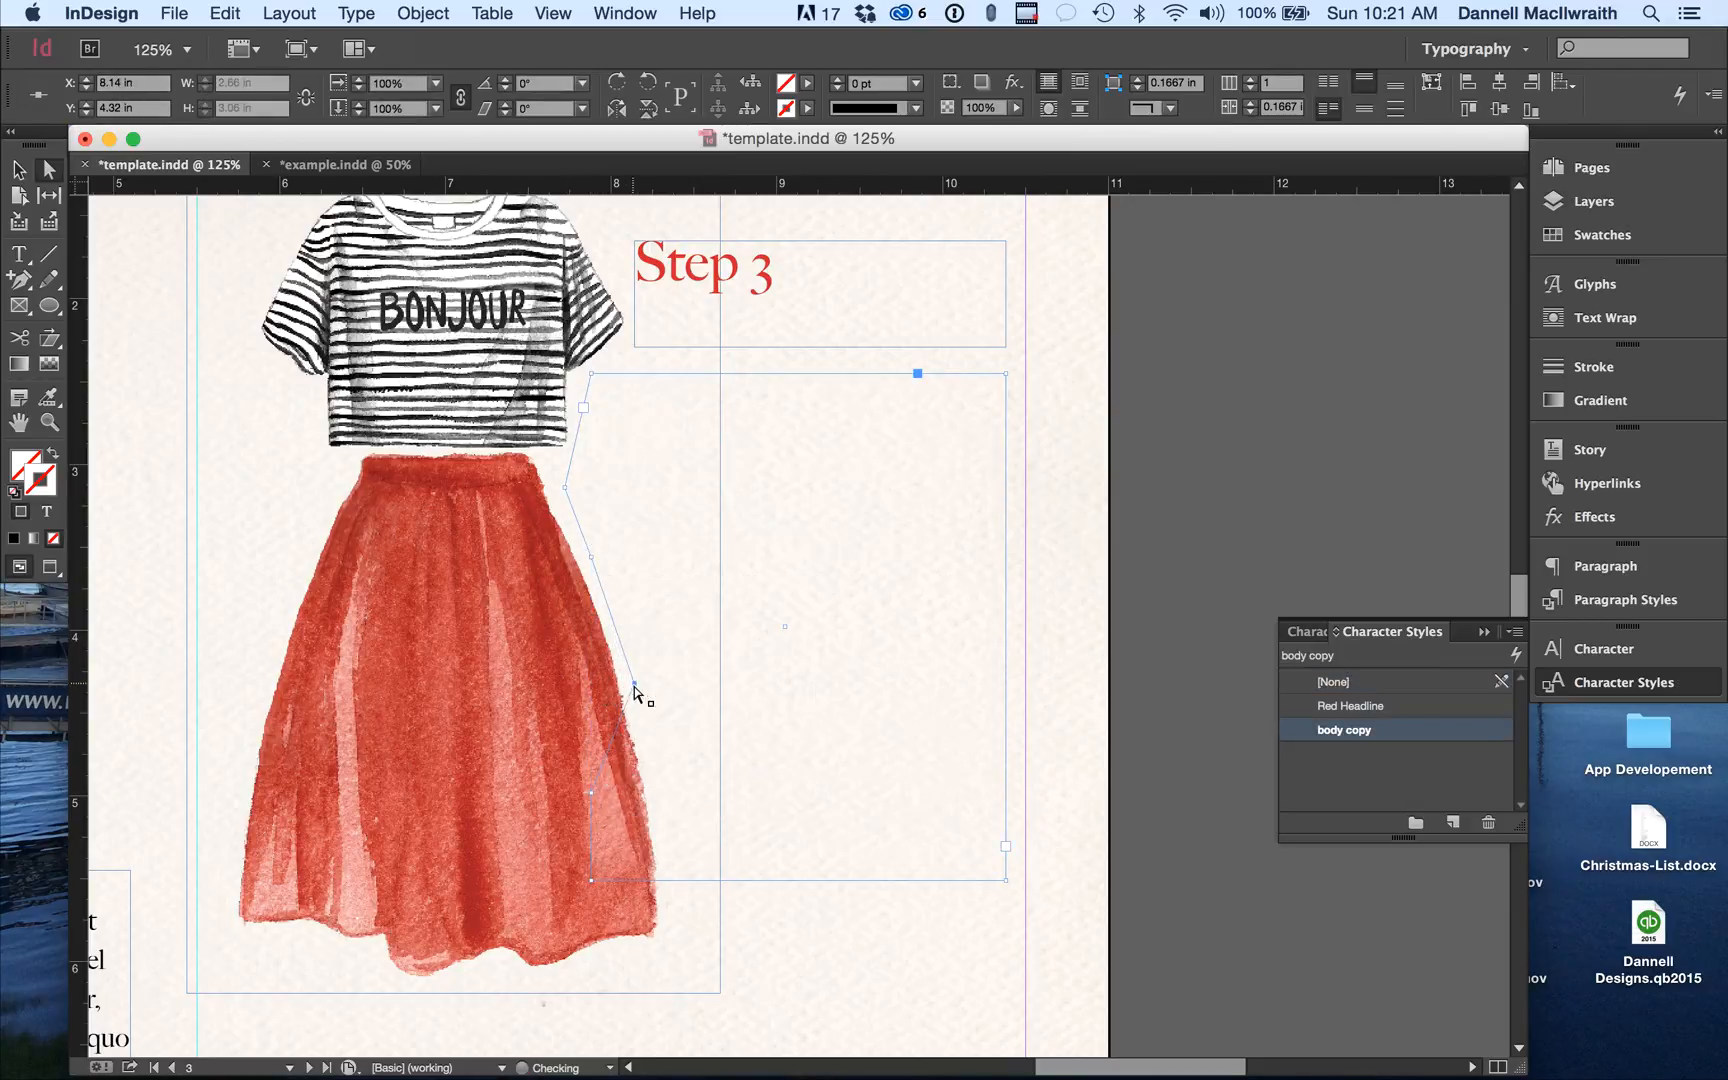
{"action": "left_click_drag", "start_coordinate": [591, 796], "coordinate": [669, 794]}
{"action": "left_click_drag", "start_coordinate": [594, 881], "coordinate": [698, 880]}
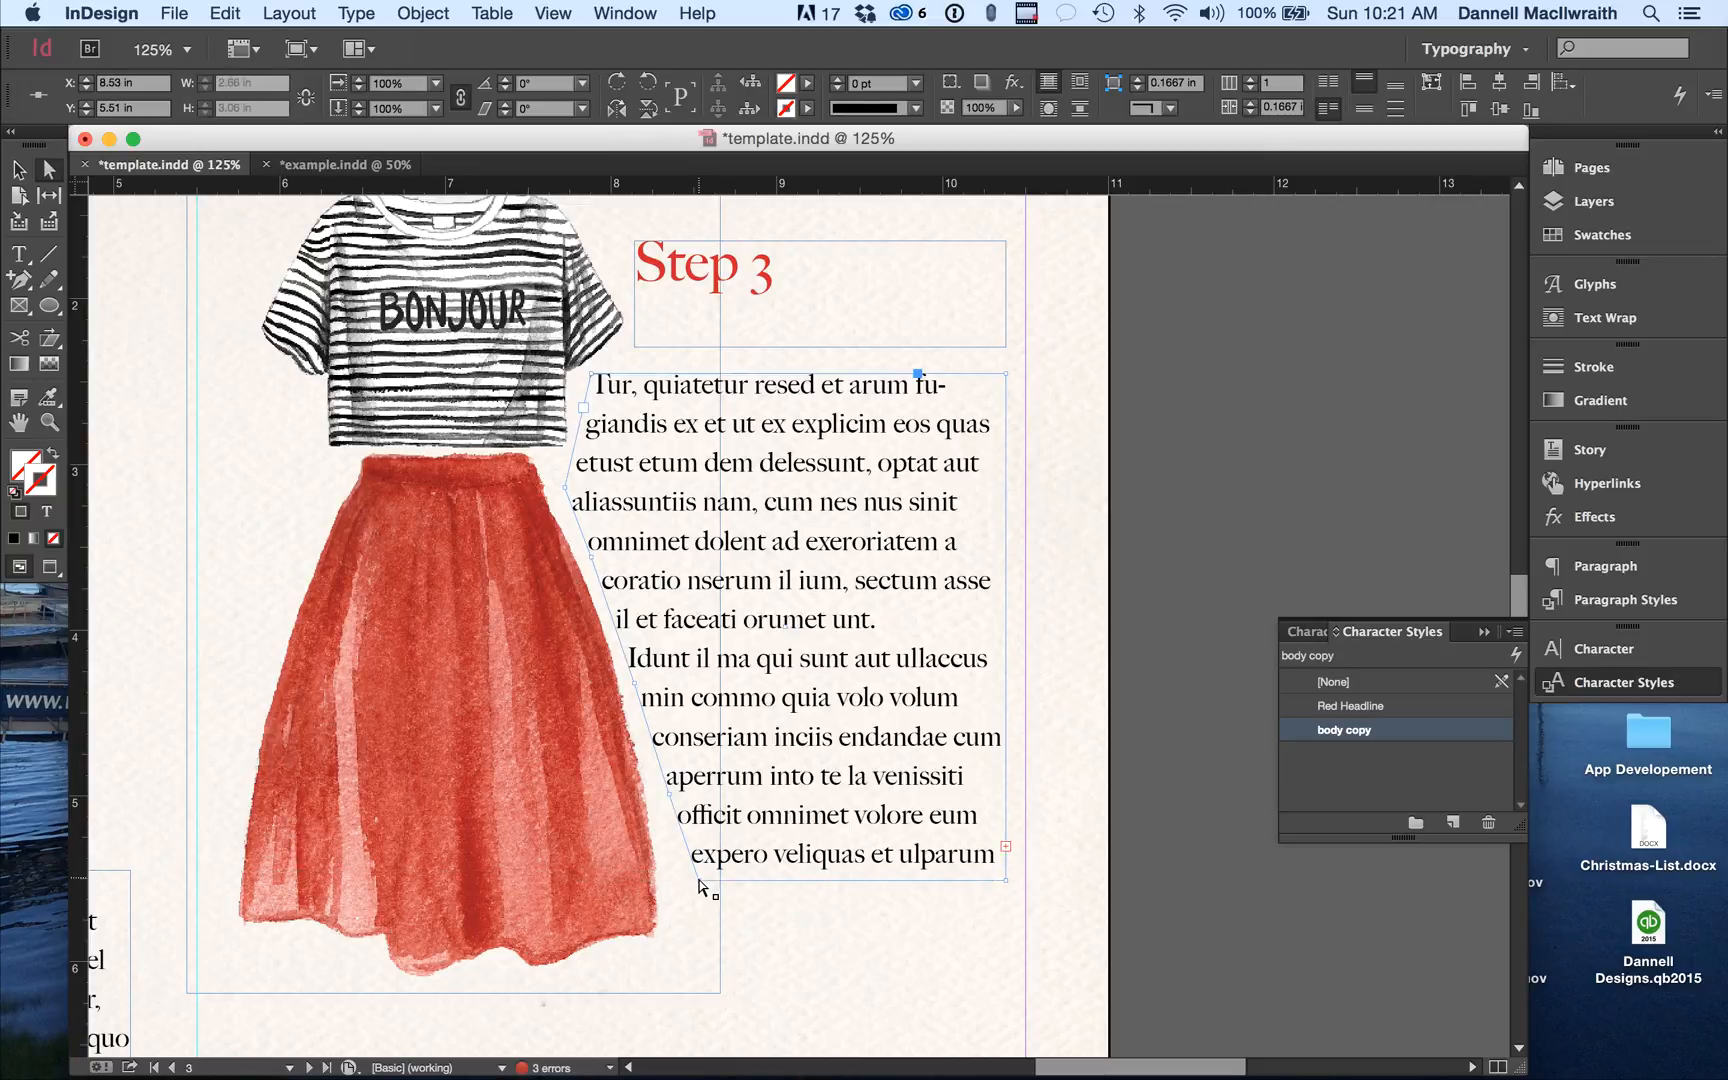
{"action": "left_click", "coordinate": [18, 170]}
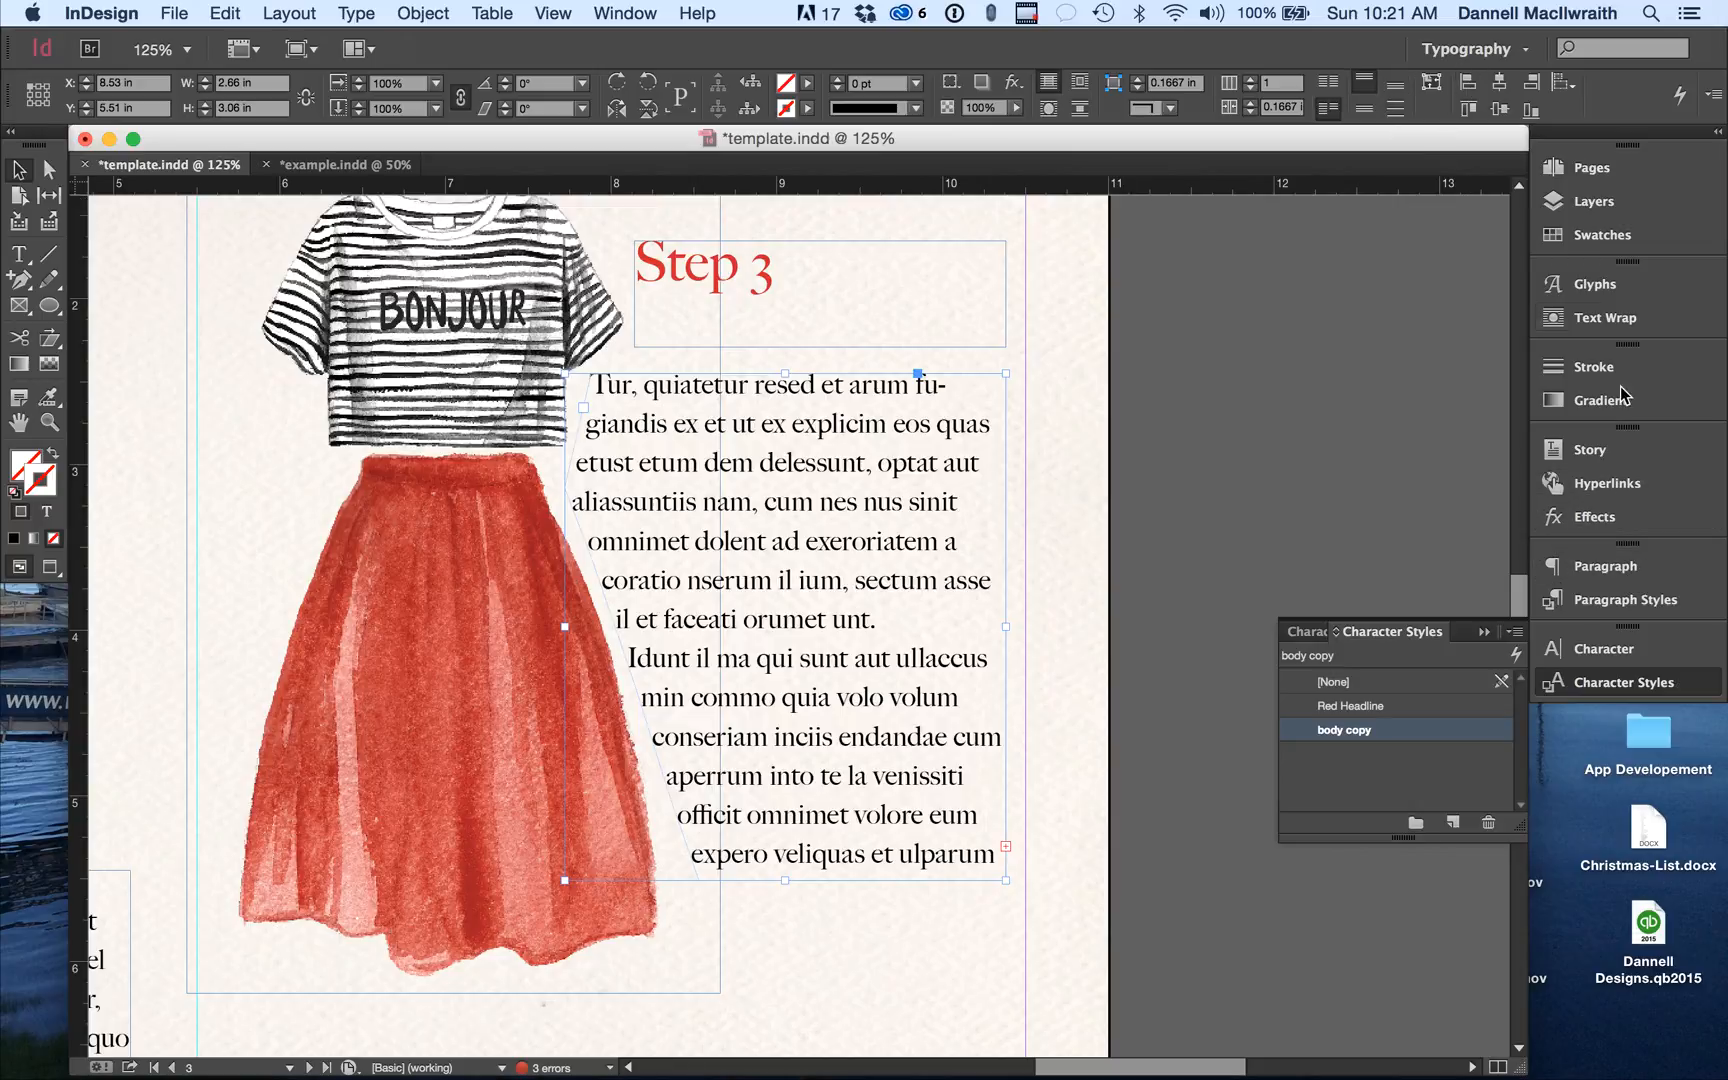
Set the Step 3 body text frame's text wrap to wrap around the bounding box and deselect everything.
{"action": "left_click", "coordinate": [1612, 318]}
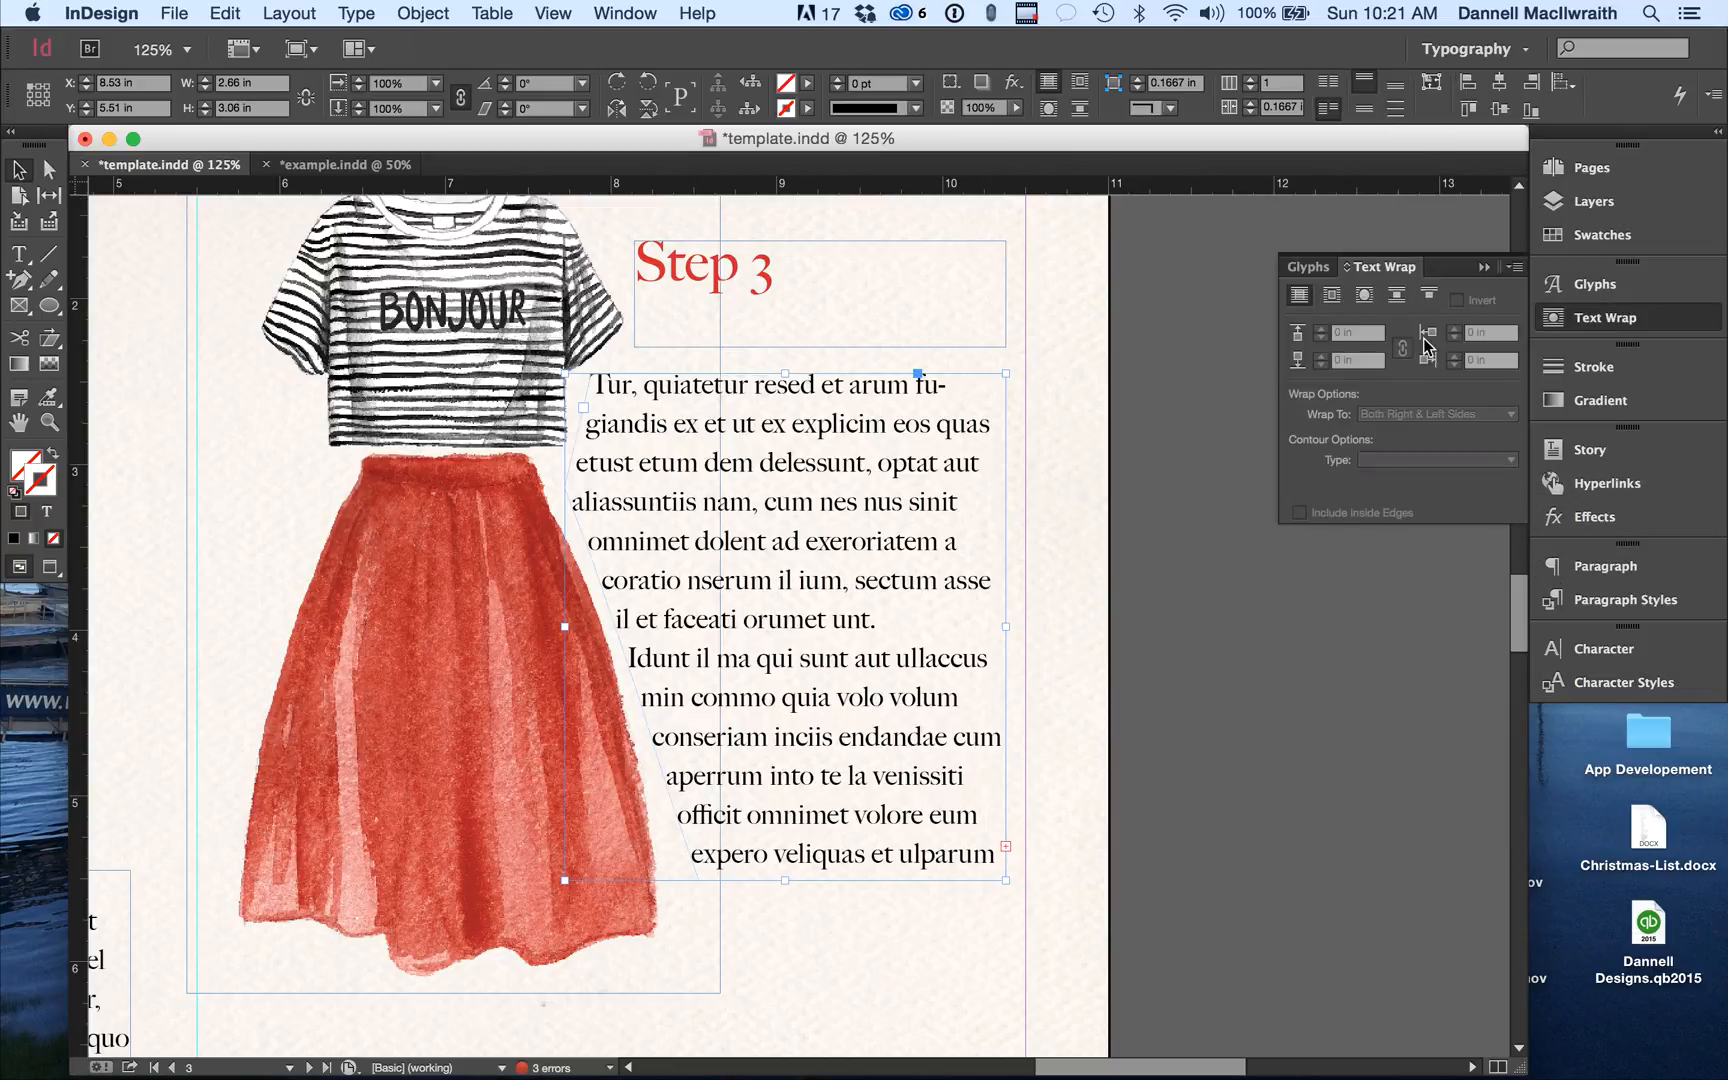
{"action": "left_click", "coordinate": [1330, 301]}
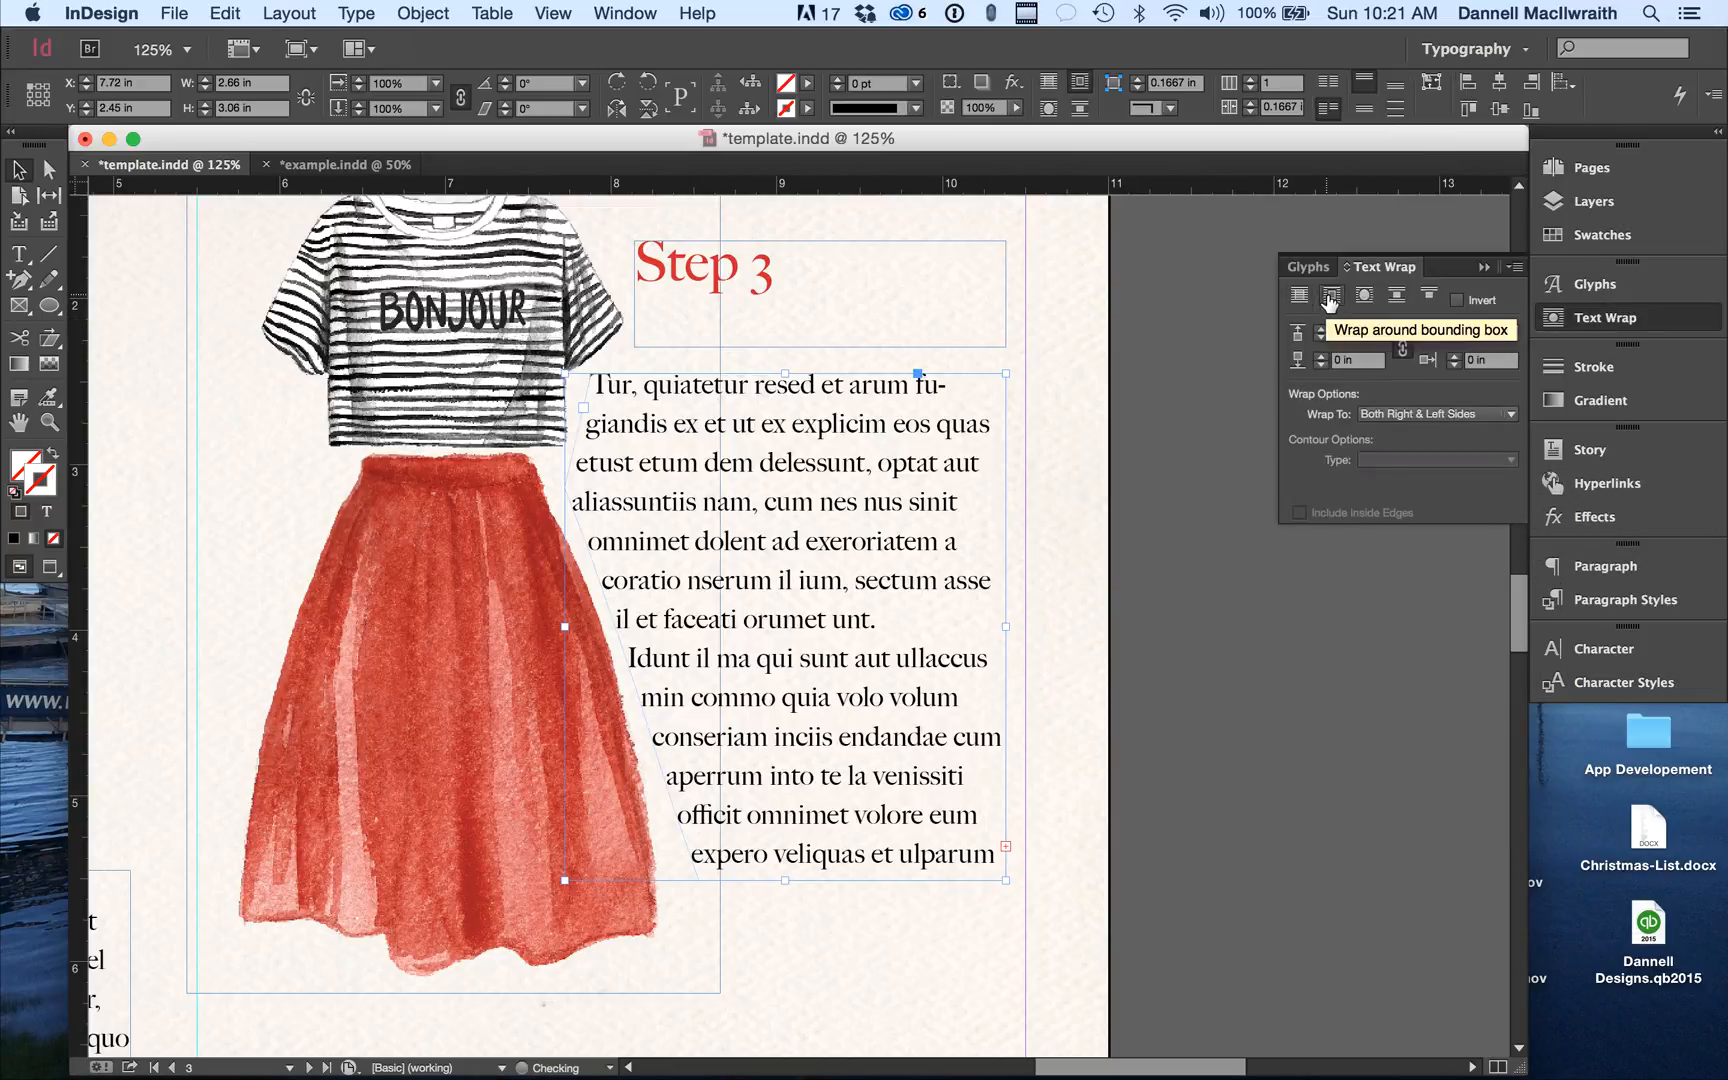
{"action": "left_click", "coordinate": [509, 572]}
{"action": "left_click", "coordinate": [1125, 618]}
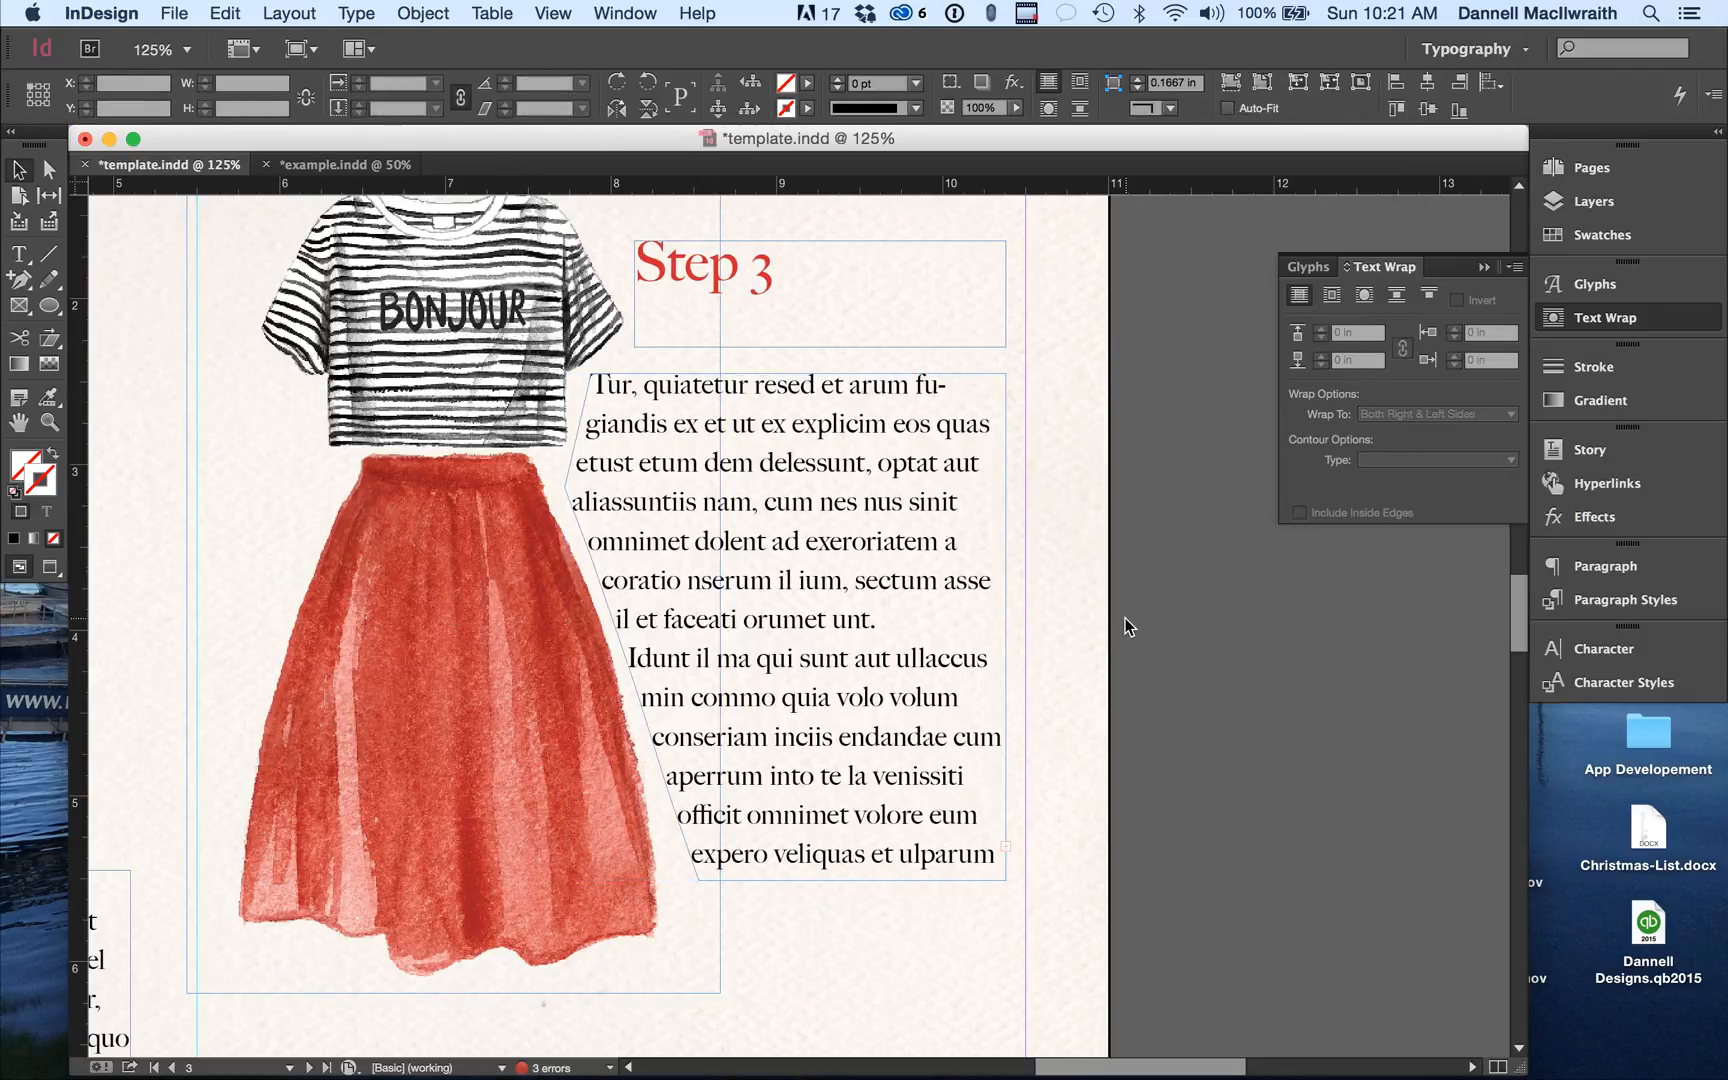
Move the Step 3 heading to about X 8.07 in, Y 1.9 in and the outfit frame to about X 5.46 in, Y 1.26 in.
{"action": "key", "text": "super+minus"}
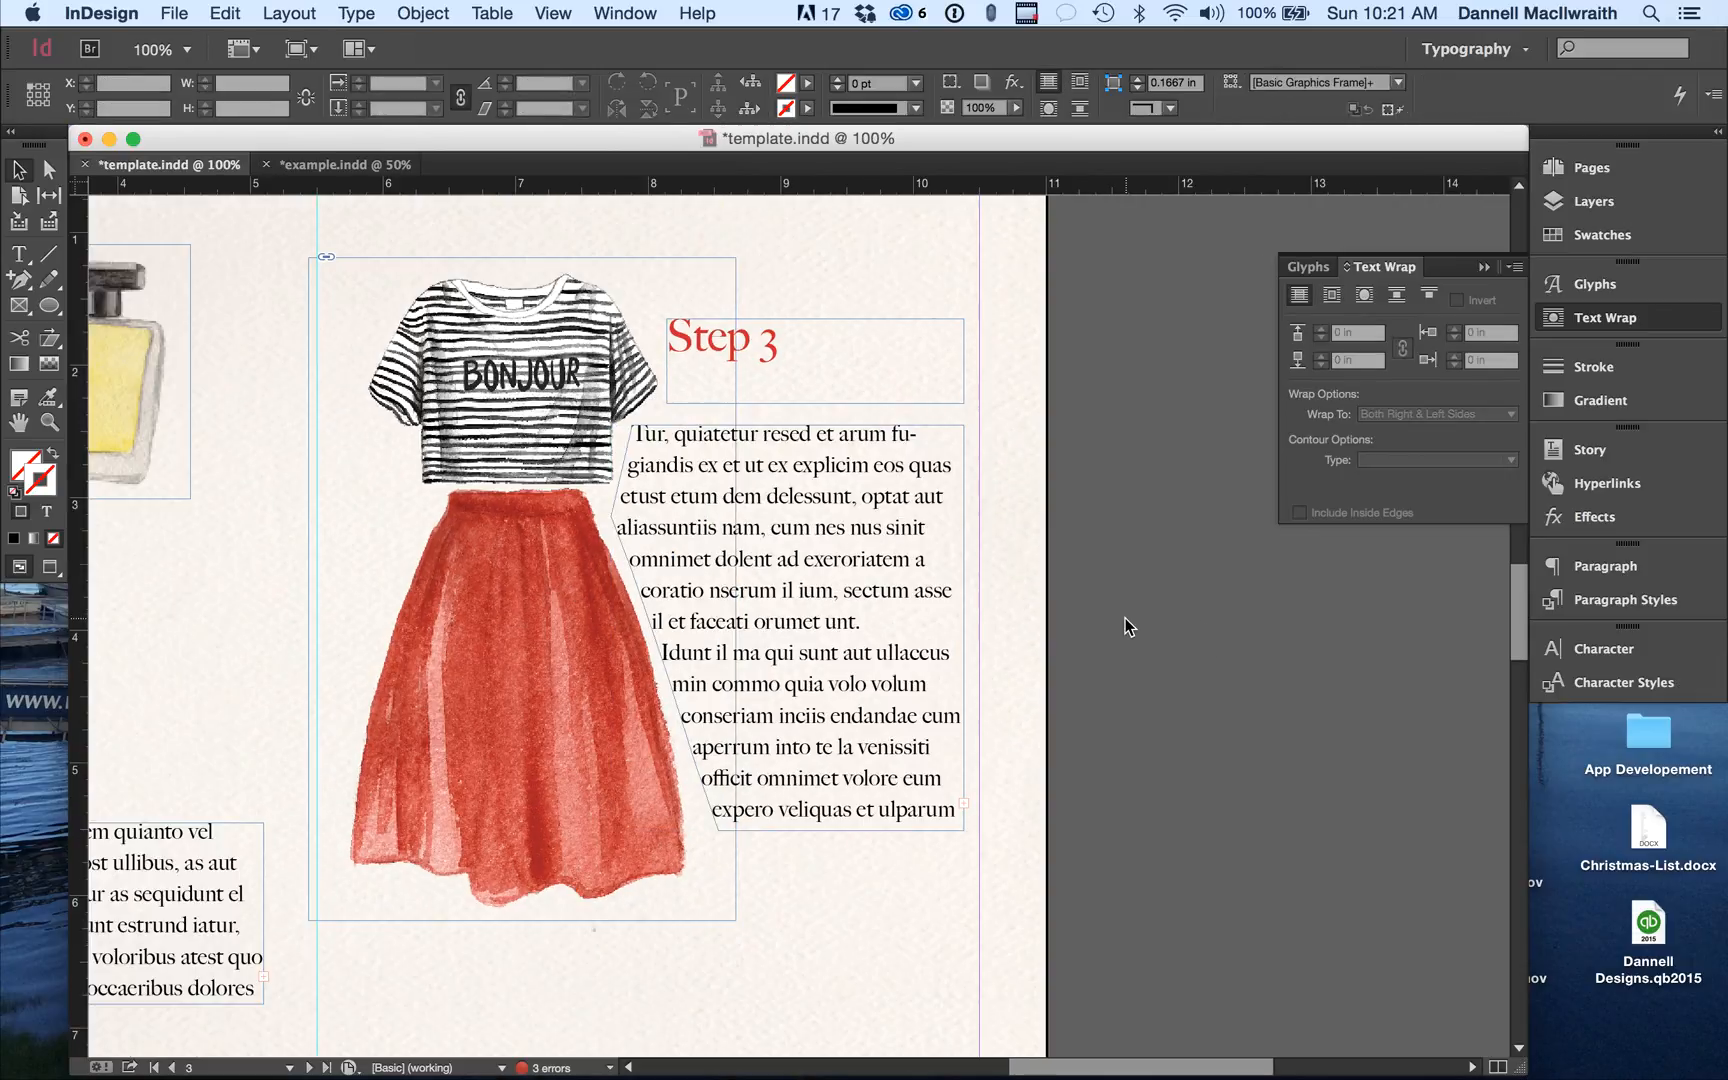
{"action": "left_click_drag", "start_coordinate": [749, 348], "coordinate": [739, 381]}
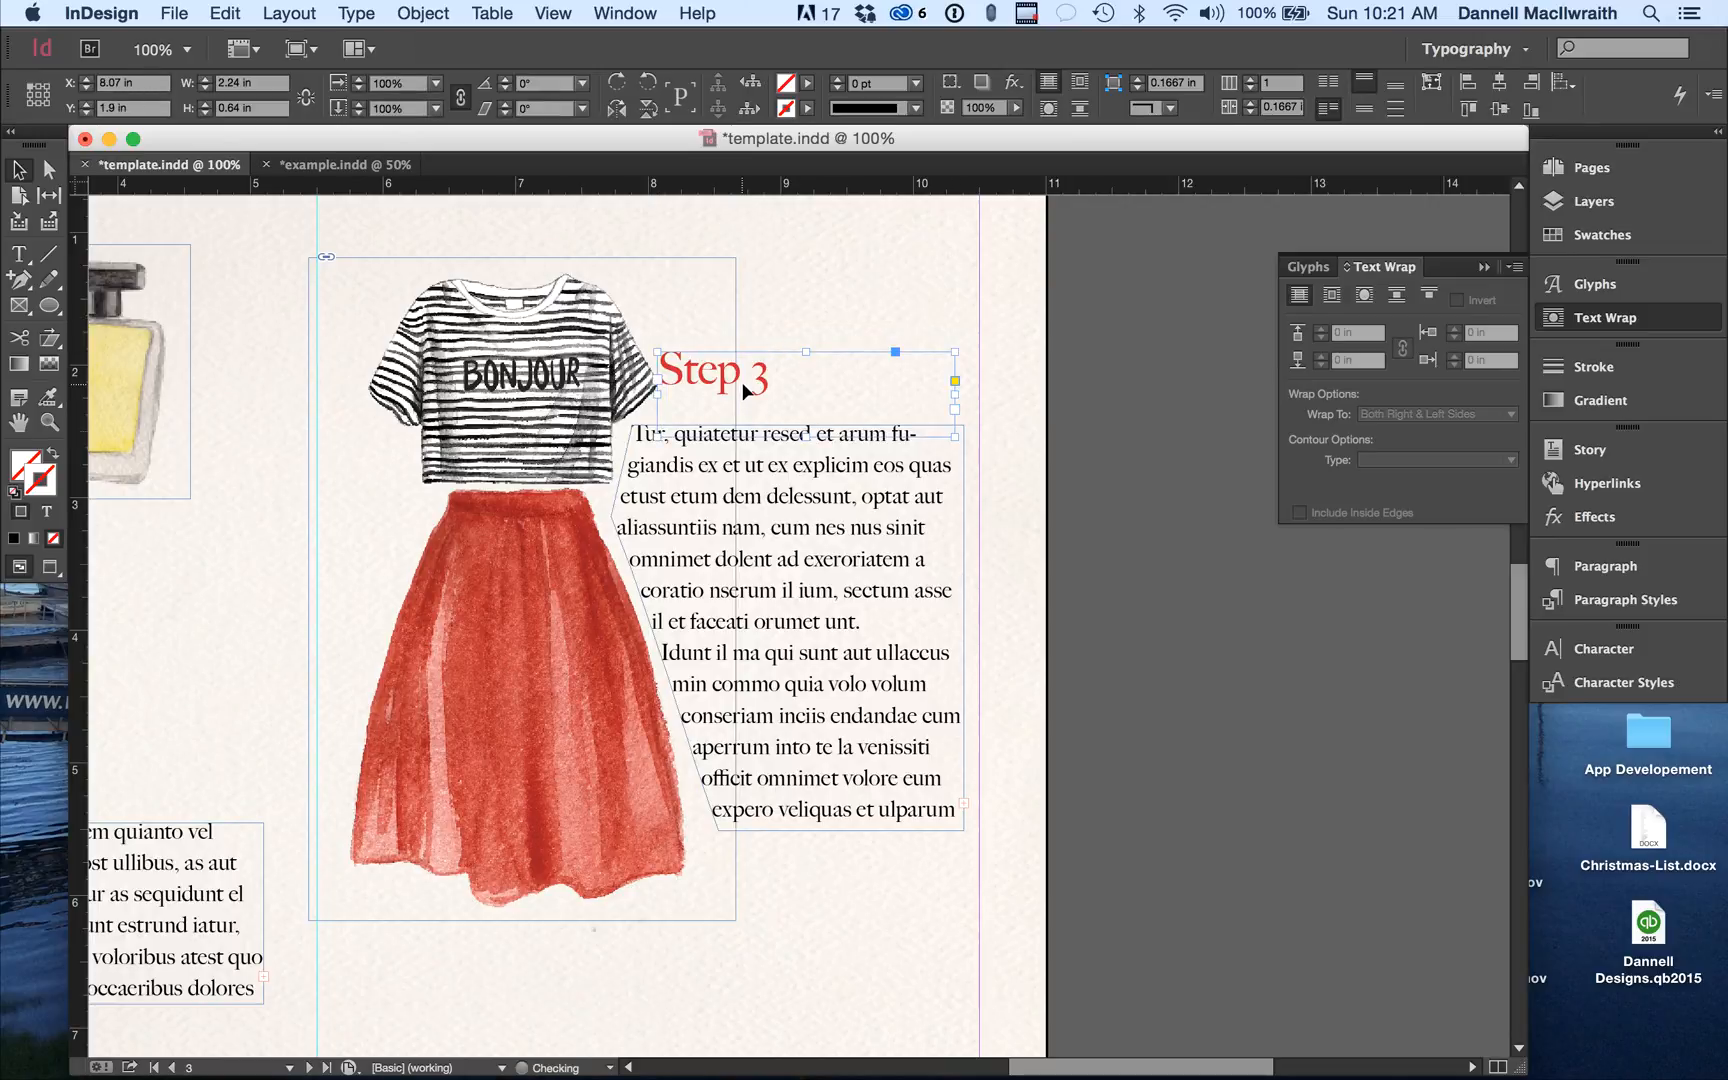
{"action": "left_click_drag", "start_coordinate": [489, 475], "coordinate": [513, 483]}
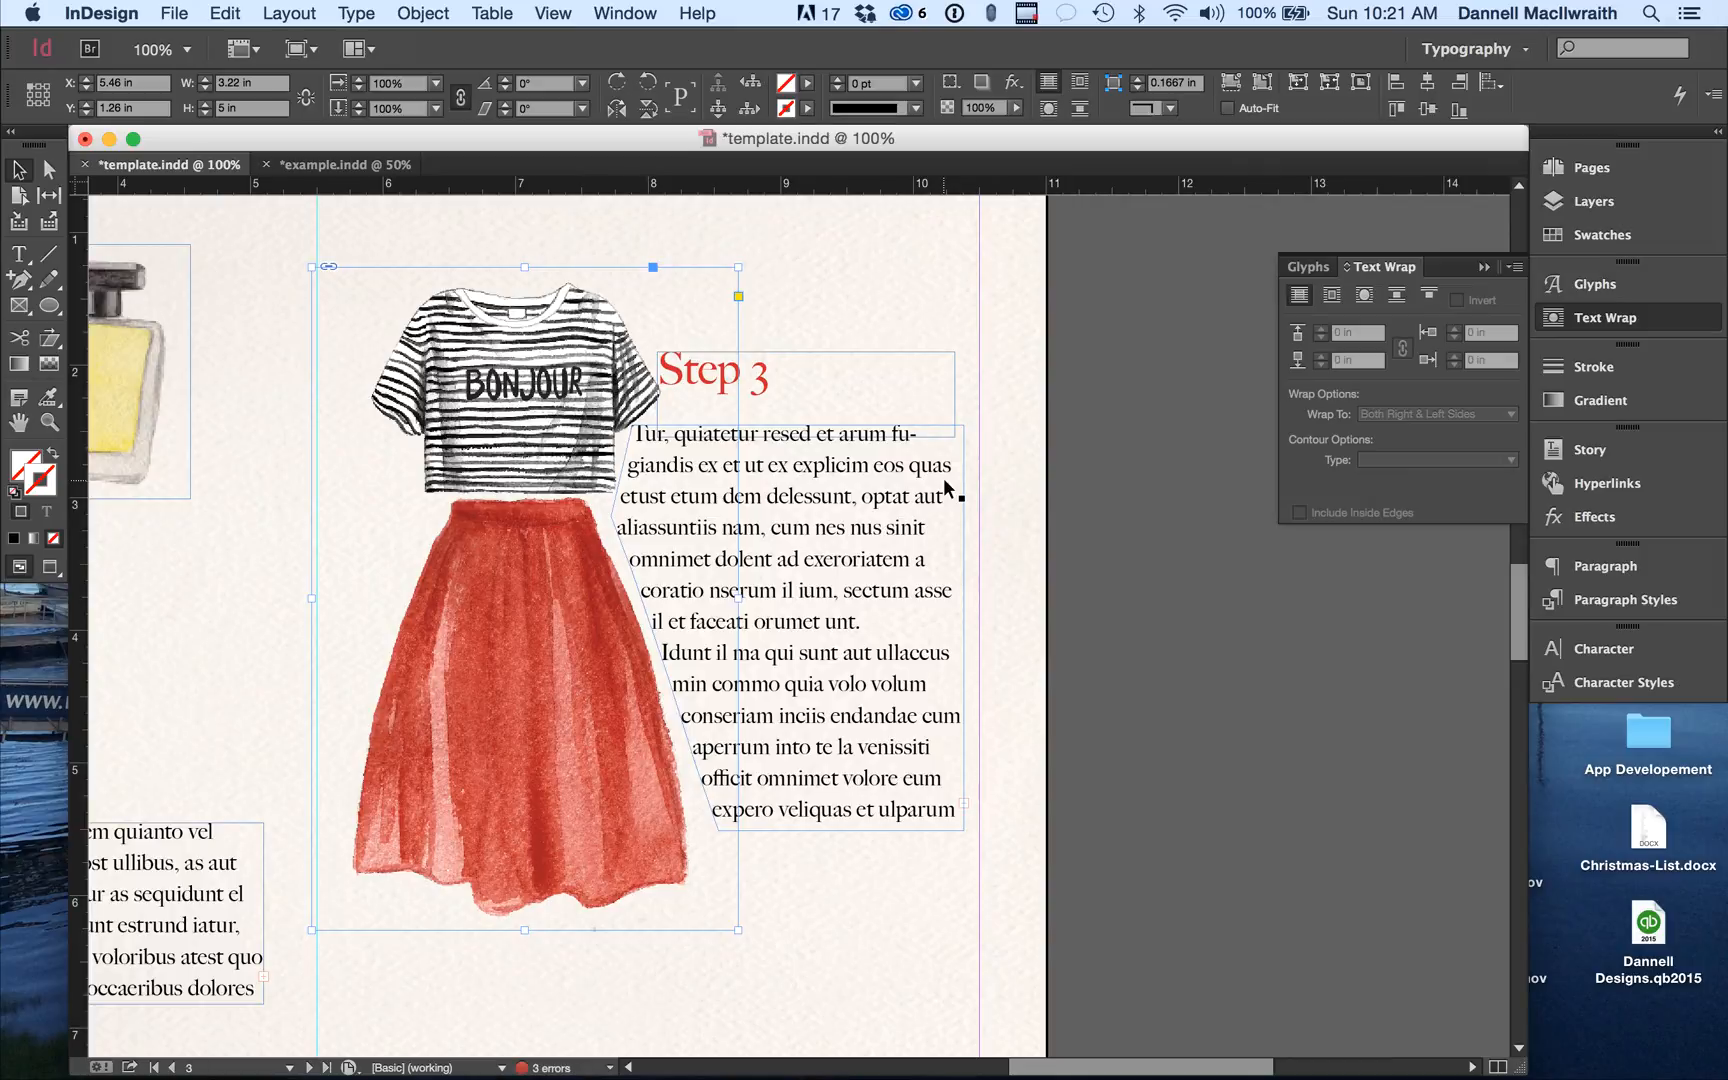
Move the Step 3 heading to about X 8.125 in, Y 2.02 in, deselect it, and switch the page to preview mode.
{"action": "left_click", "coordinate": [1112, 601]}
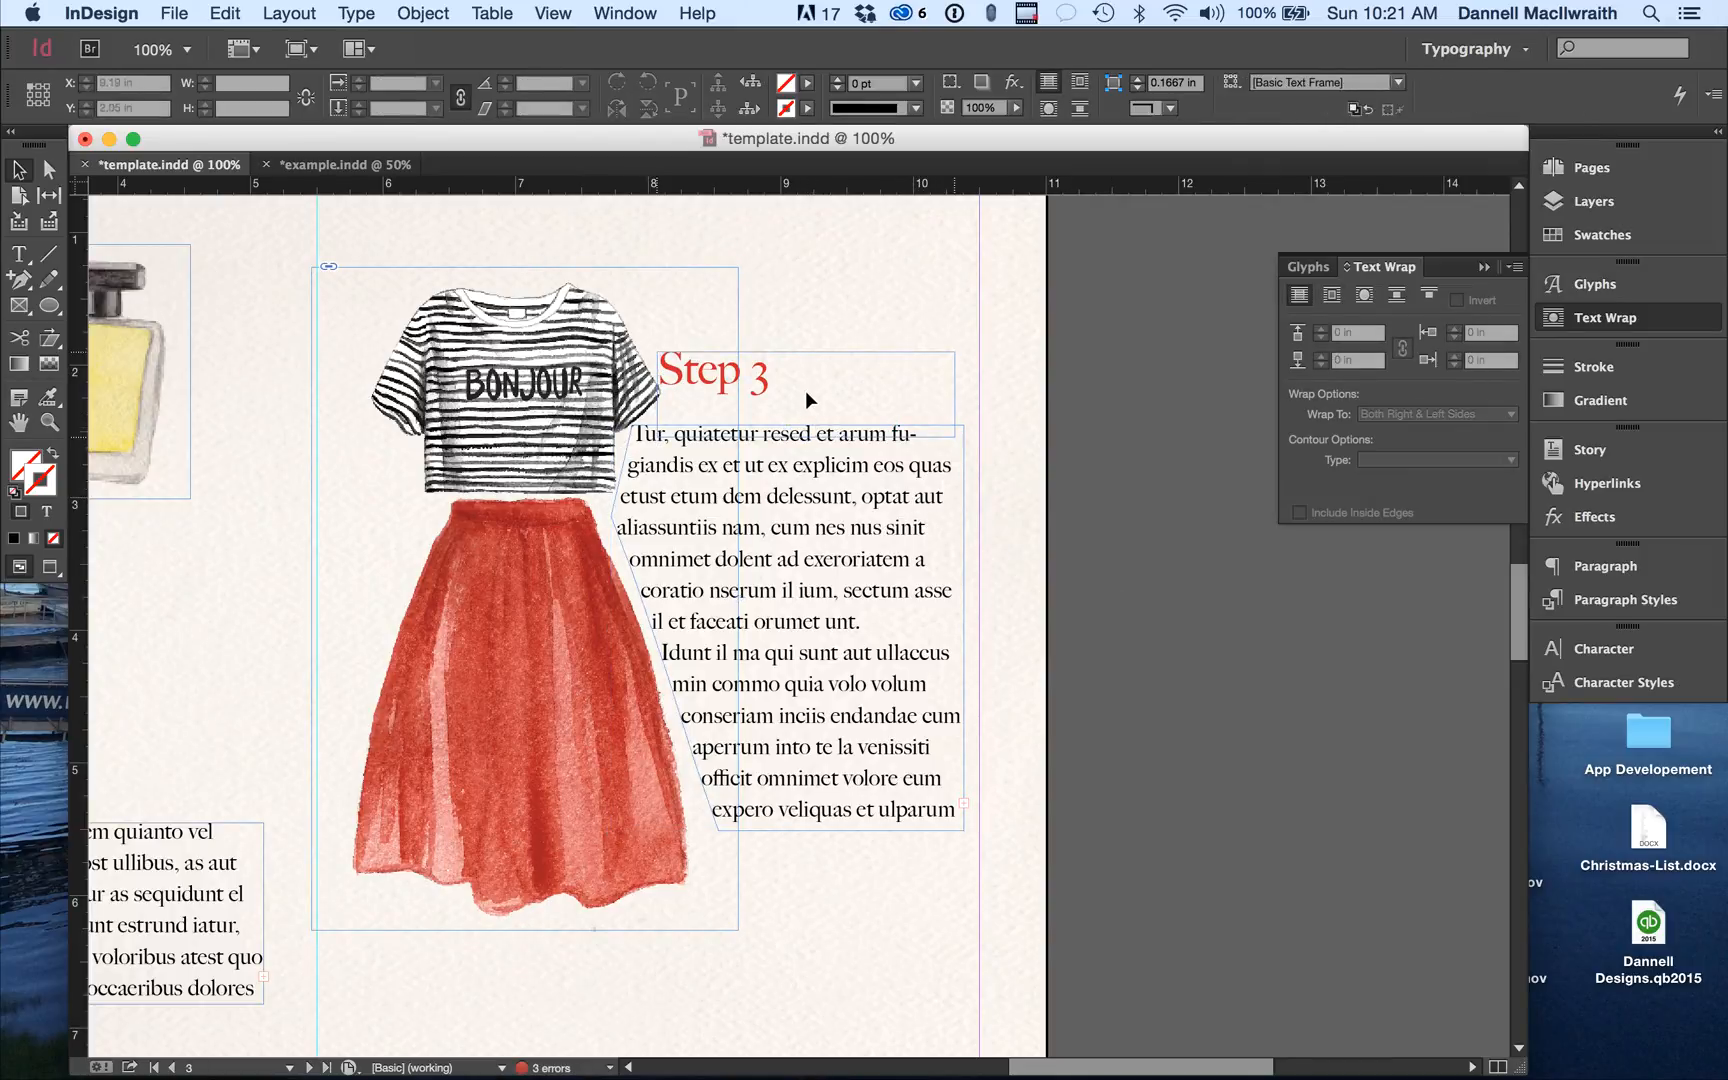
{"action": "left_click_drag", "start_coordinate": [805, 398], "coordinate": [816, 399]}
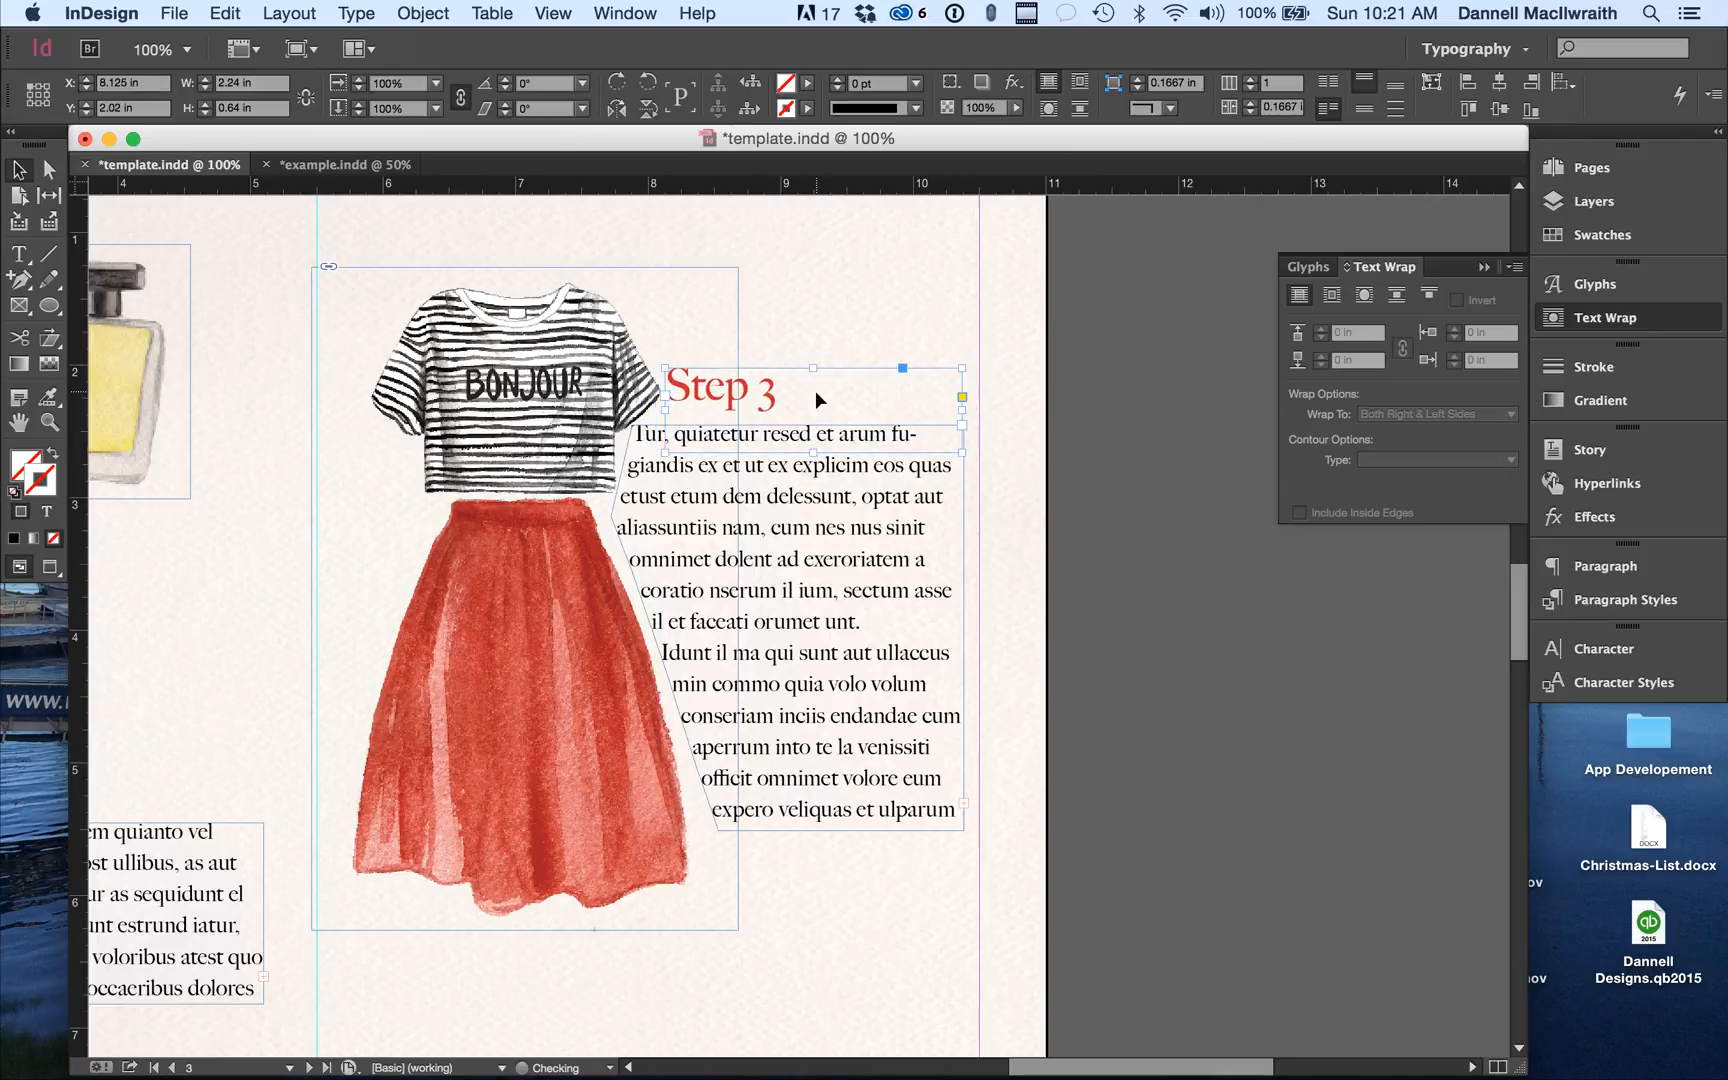
{"action": "left_click", "coordinate": [1010, 490]}
{"action": "left_click", "coordinate": [49, 567]}
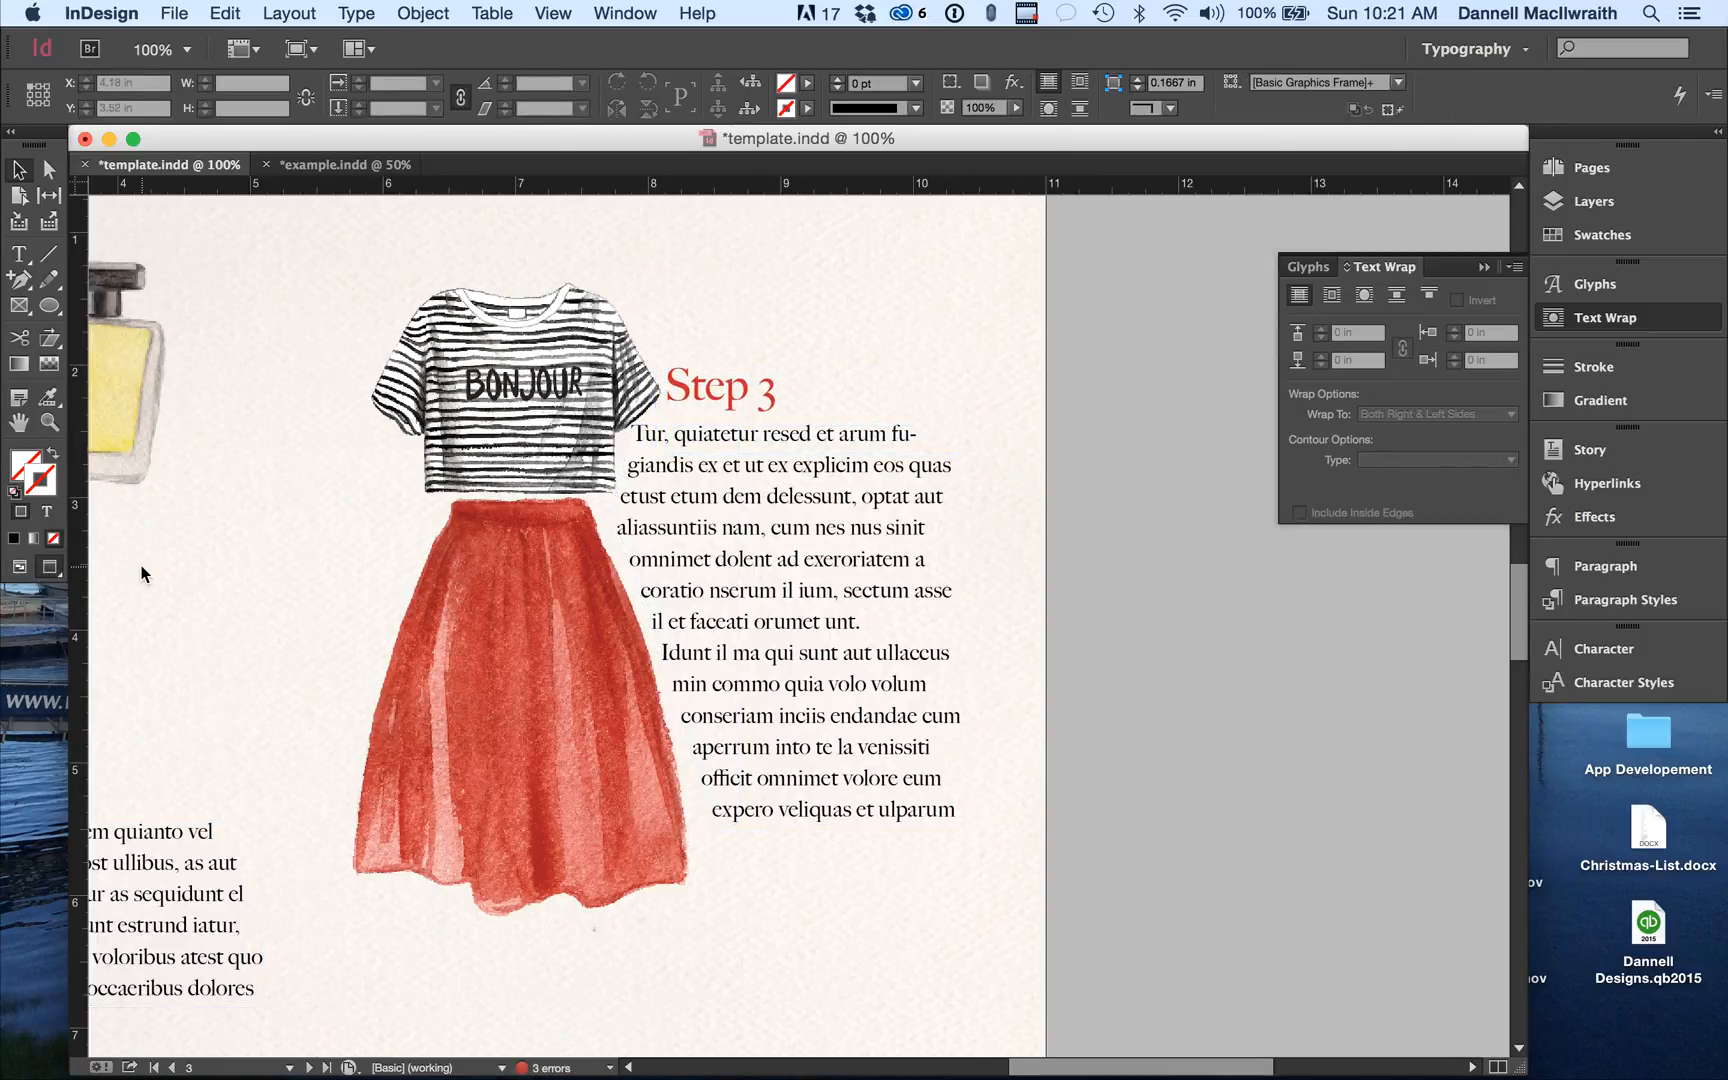
Move the outfit image away from the Step 3 text to about X 5.34 in, Y 1.2083 in, and deselect it.
{"action": "key", "text": "super+minus"}
{"action": "left_click", "coordinate": [554, 628]}
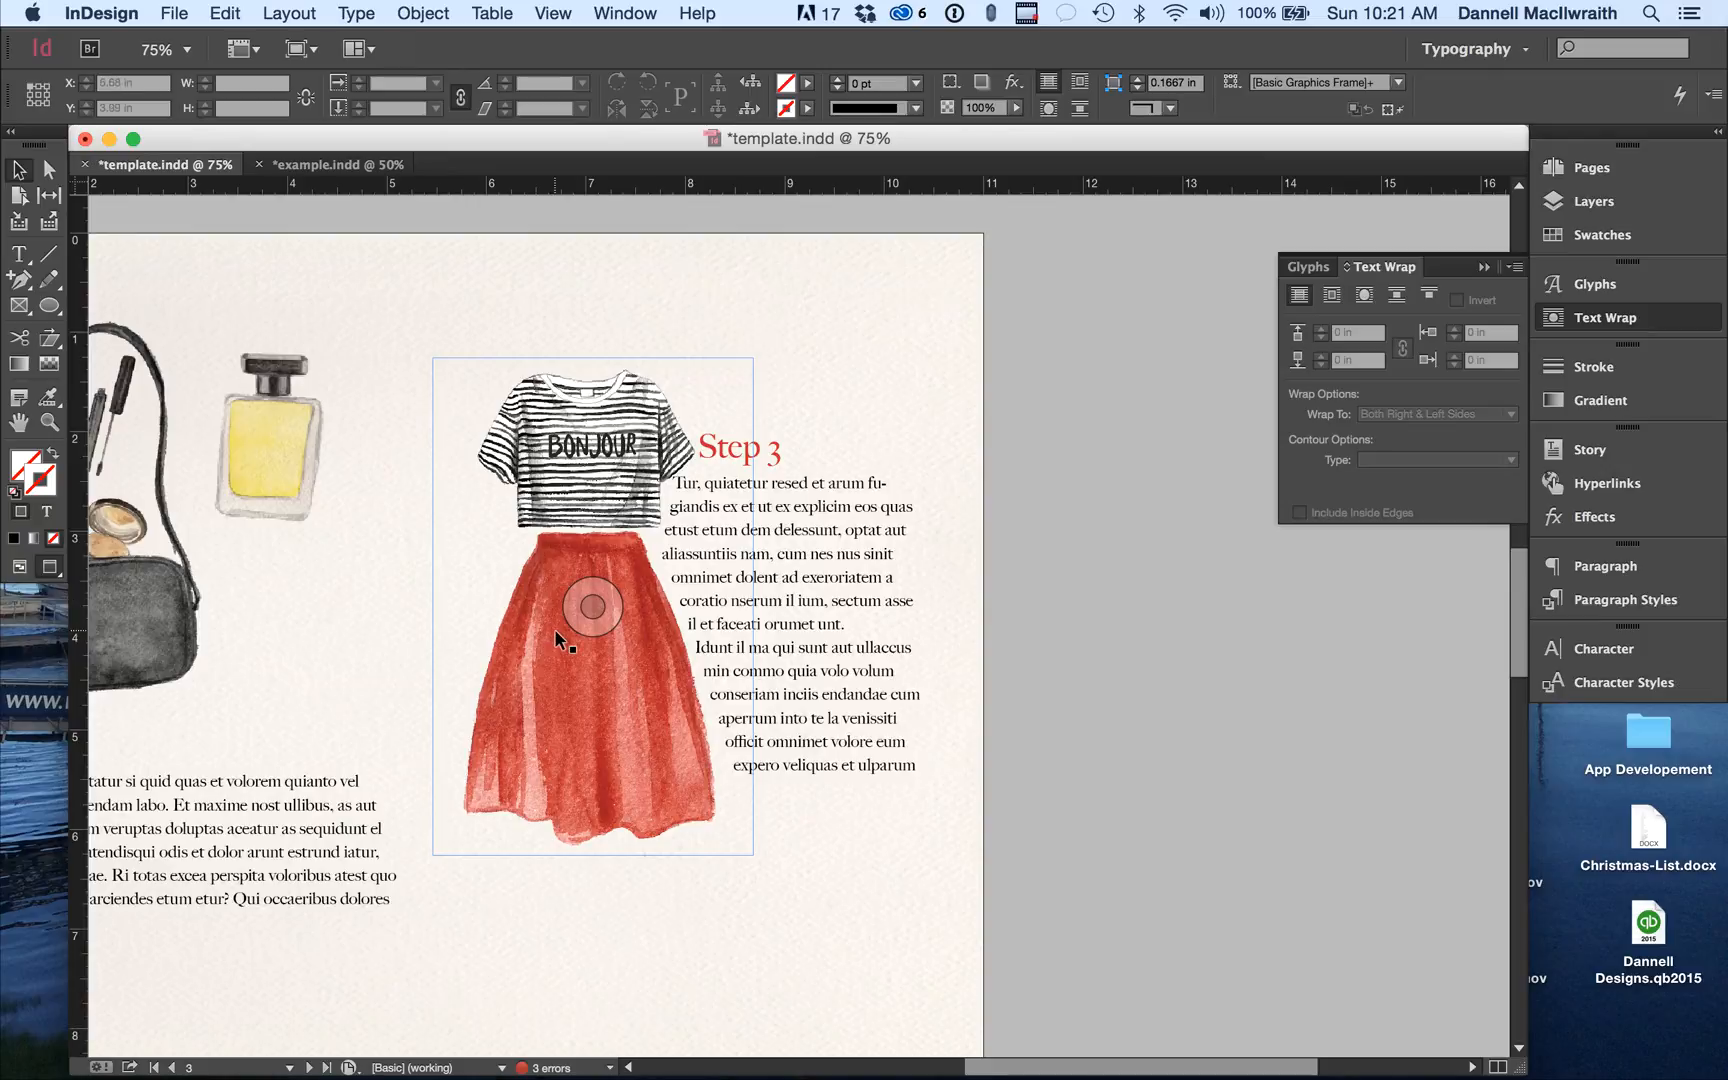
{"action": "left_click_drag", "start_coordinate": [551, 640], "coordinate": [541, 640]}
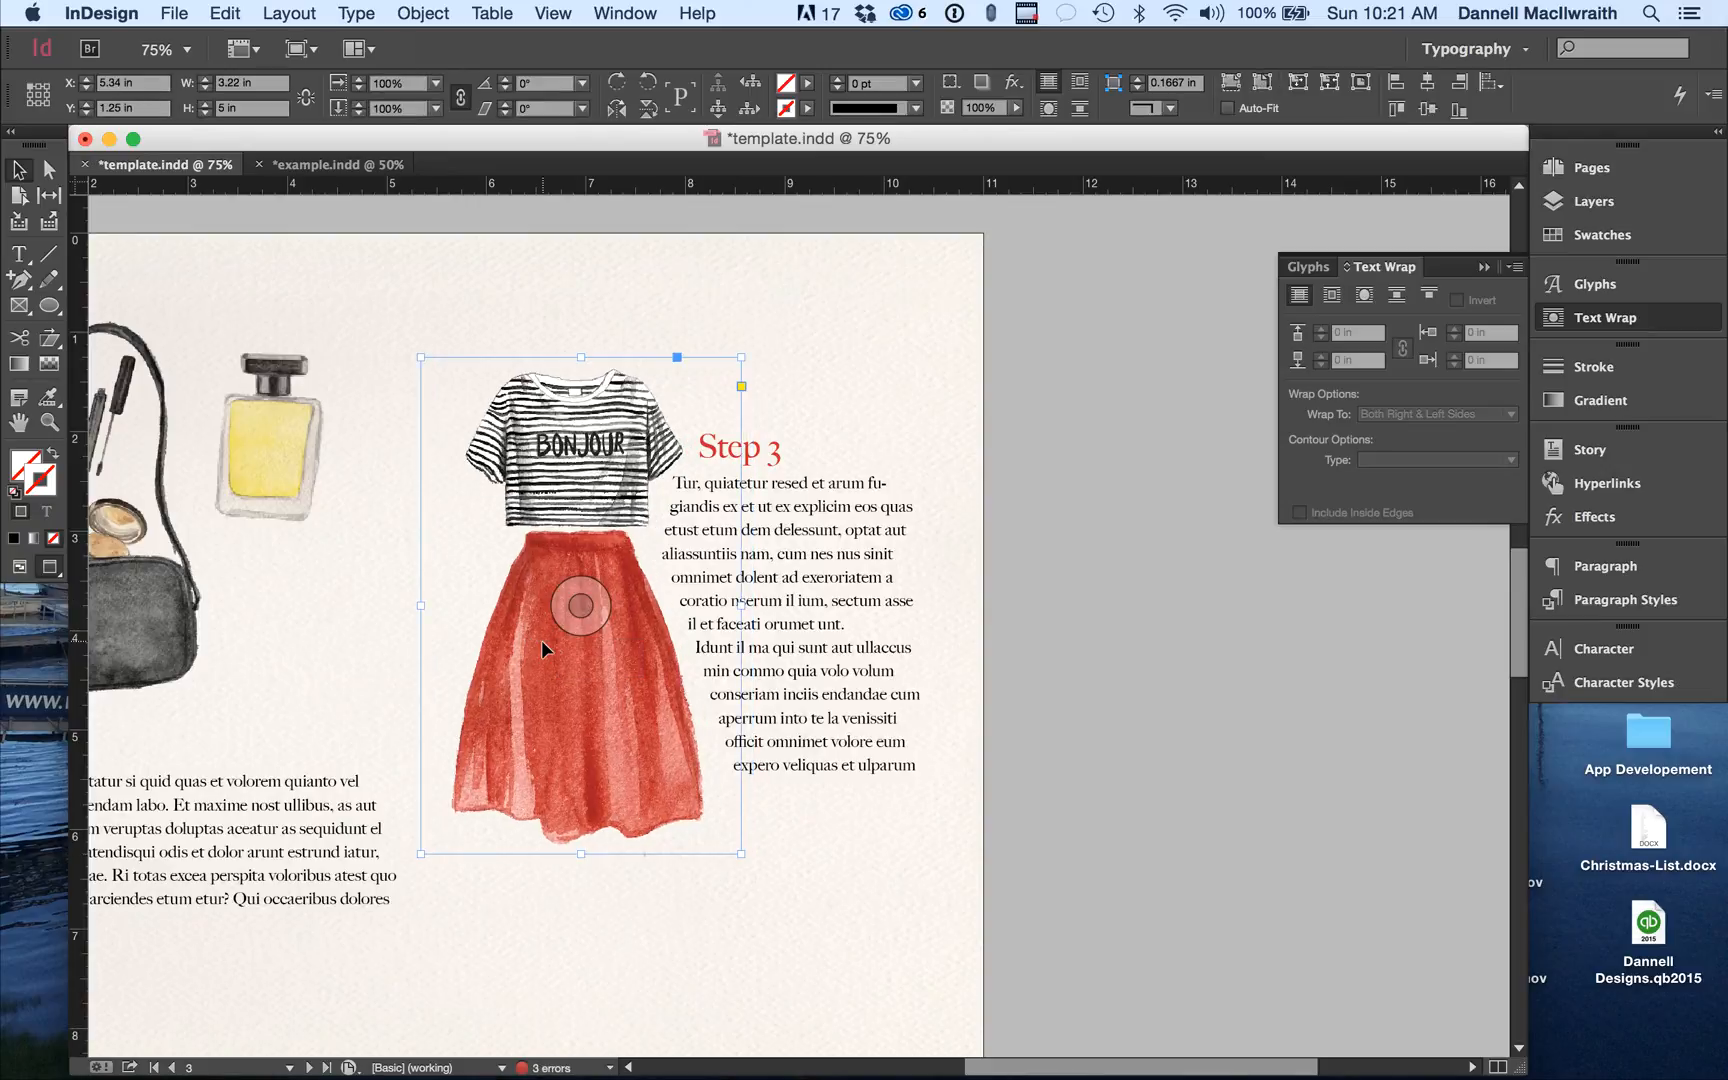
{"action": "key", "text": "Up"}
{"action": "key", "text": "Up"}
{"action": "key", "text": "Up"}
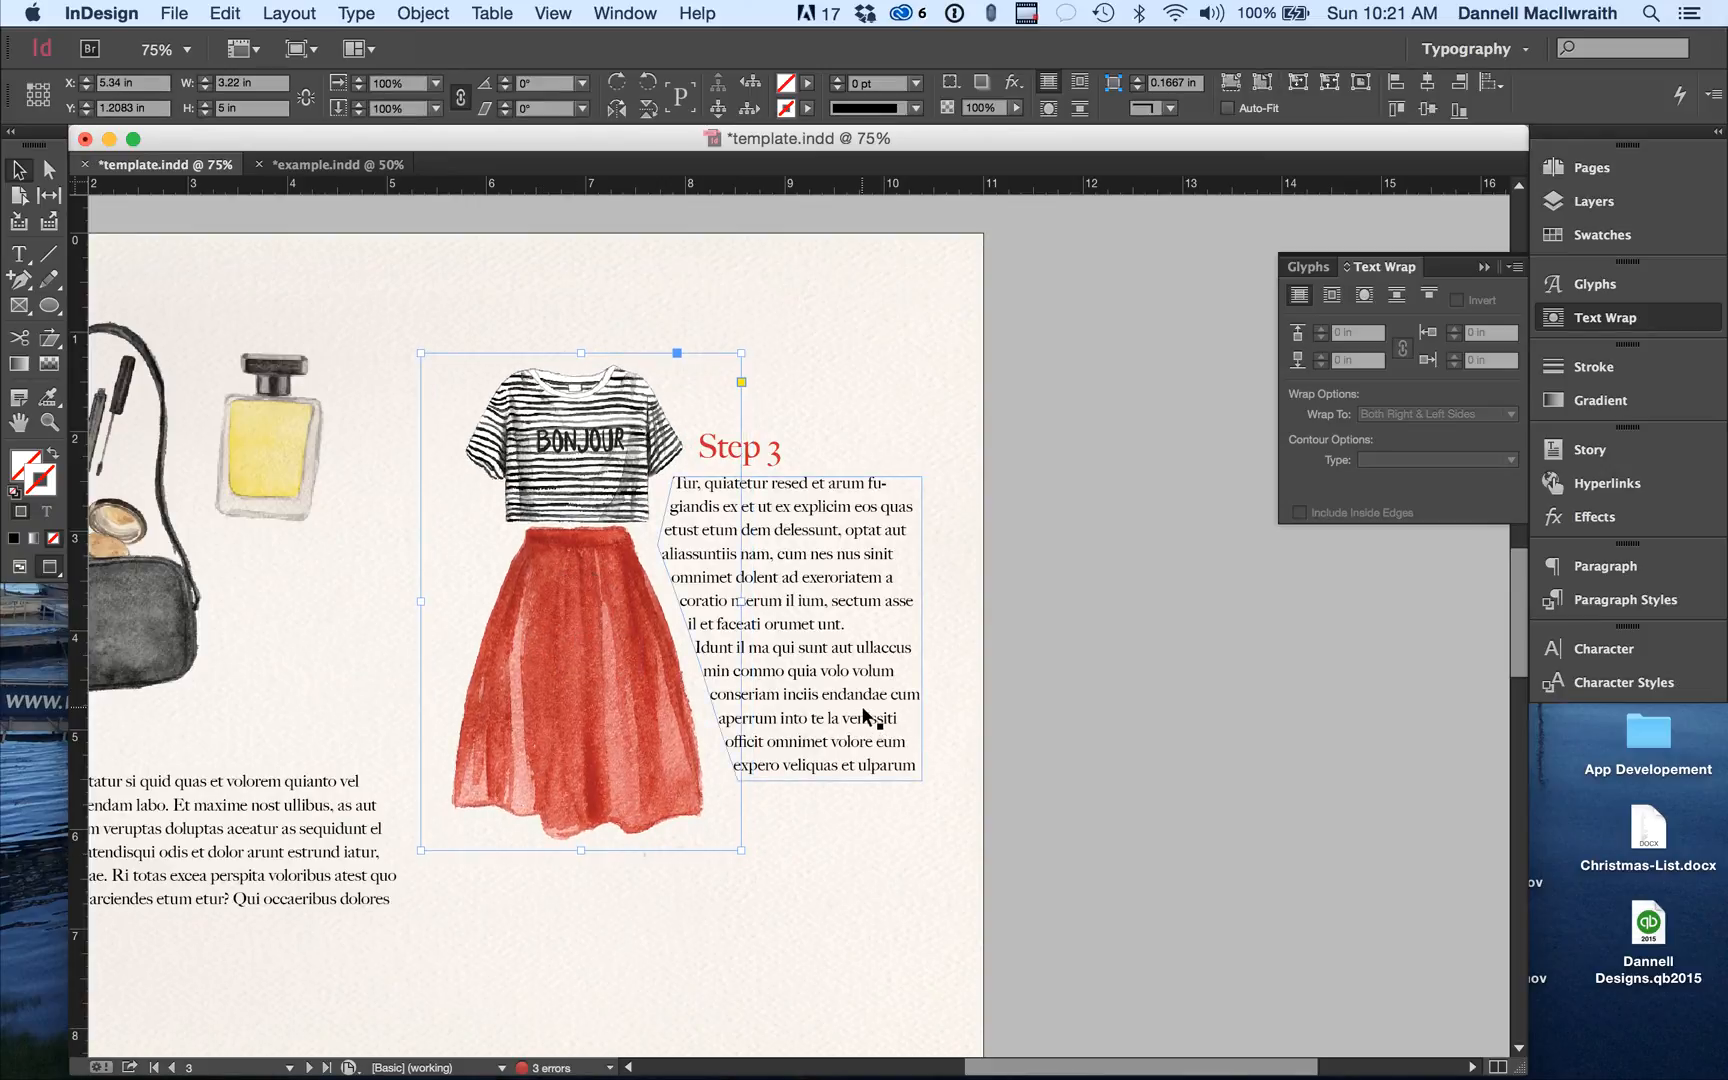
{"action": "left_click_drag", "start_coordinate": [889, 892], "coordinate": [1018, 836]}
Copy the outfit image and Step 3 heading to the next page, deleting its "Page 5" text.
{"action": "left_click", "coordinate": [567, 645]}
{"action": "left_click", "coordinate": [771, 452], "text": "shift"}
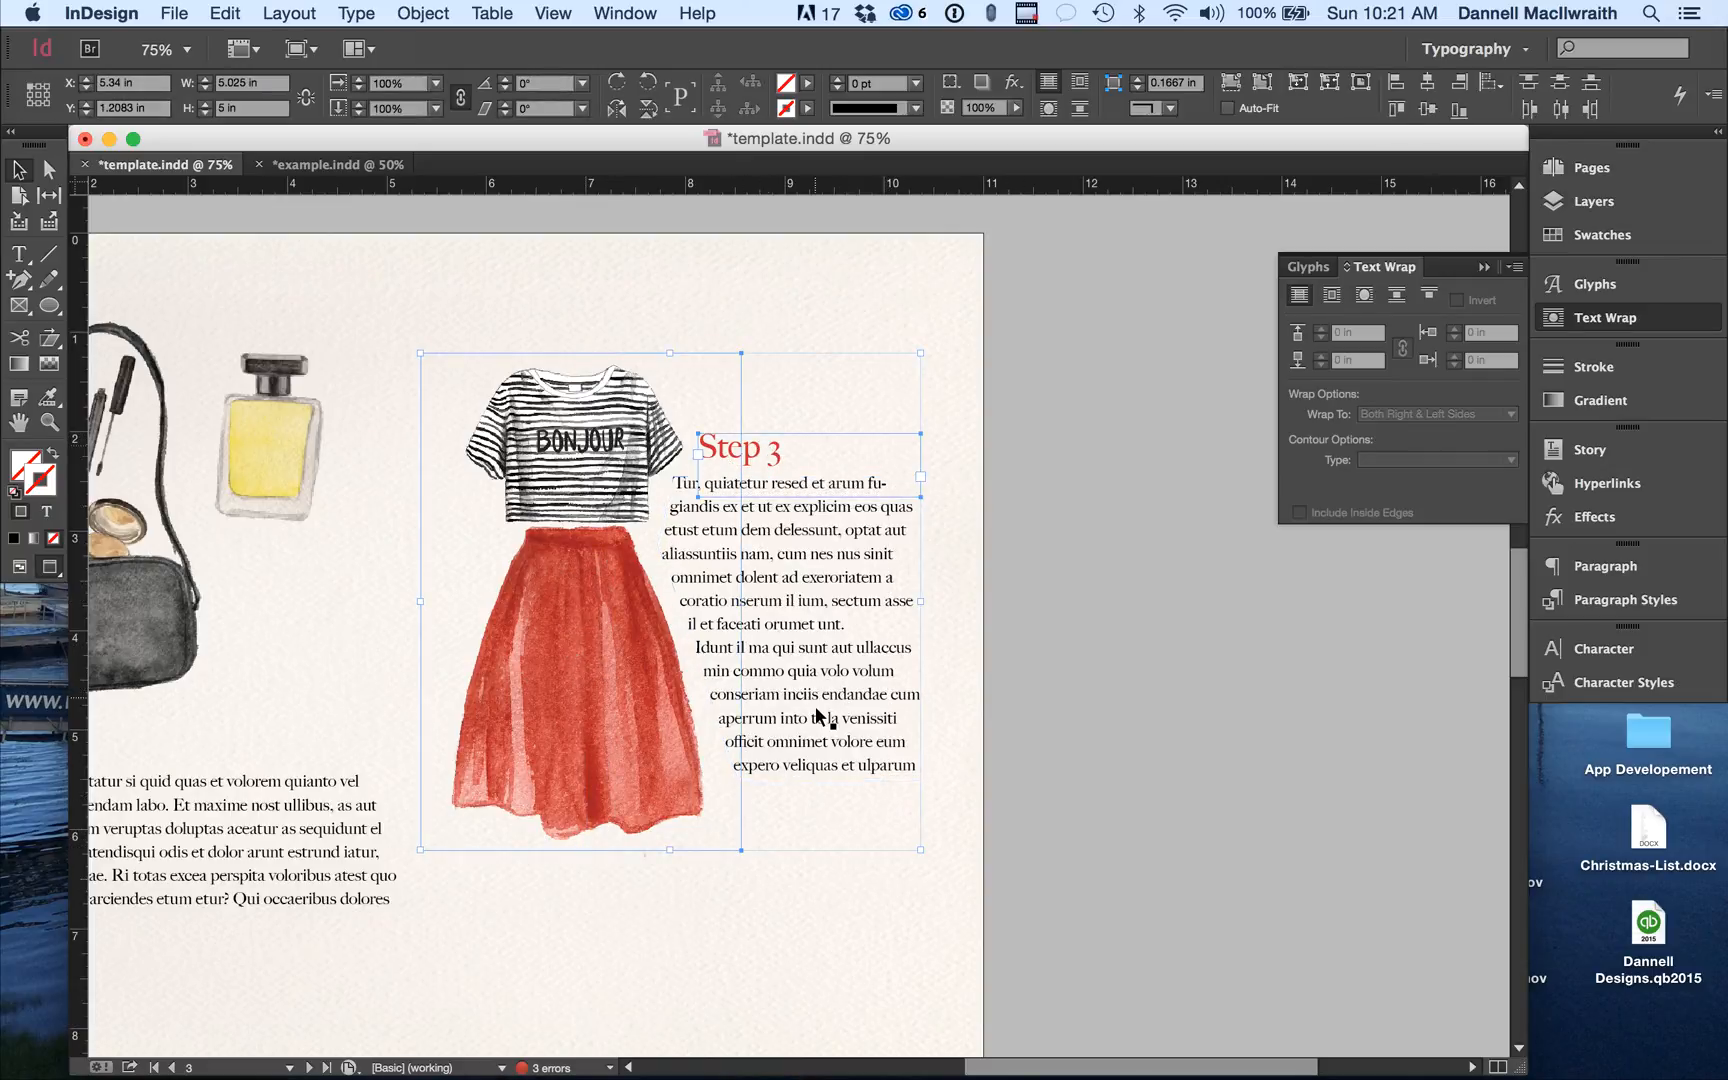
{"action": "scroll", "coordinate": [815, 706], "scroll_direction": "down", "scroll_amount": 15}
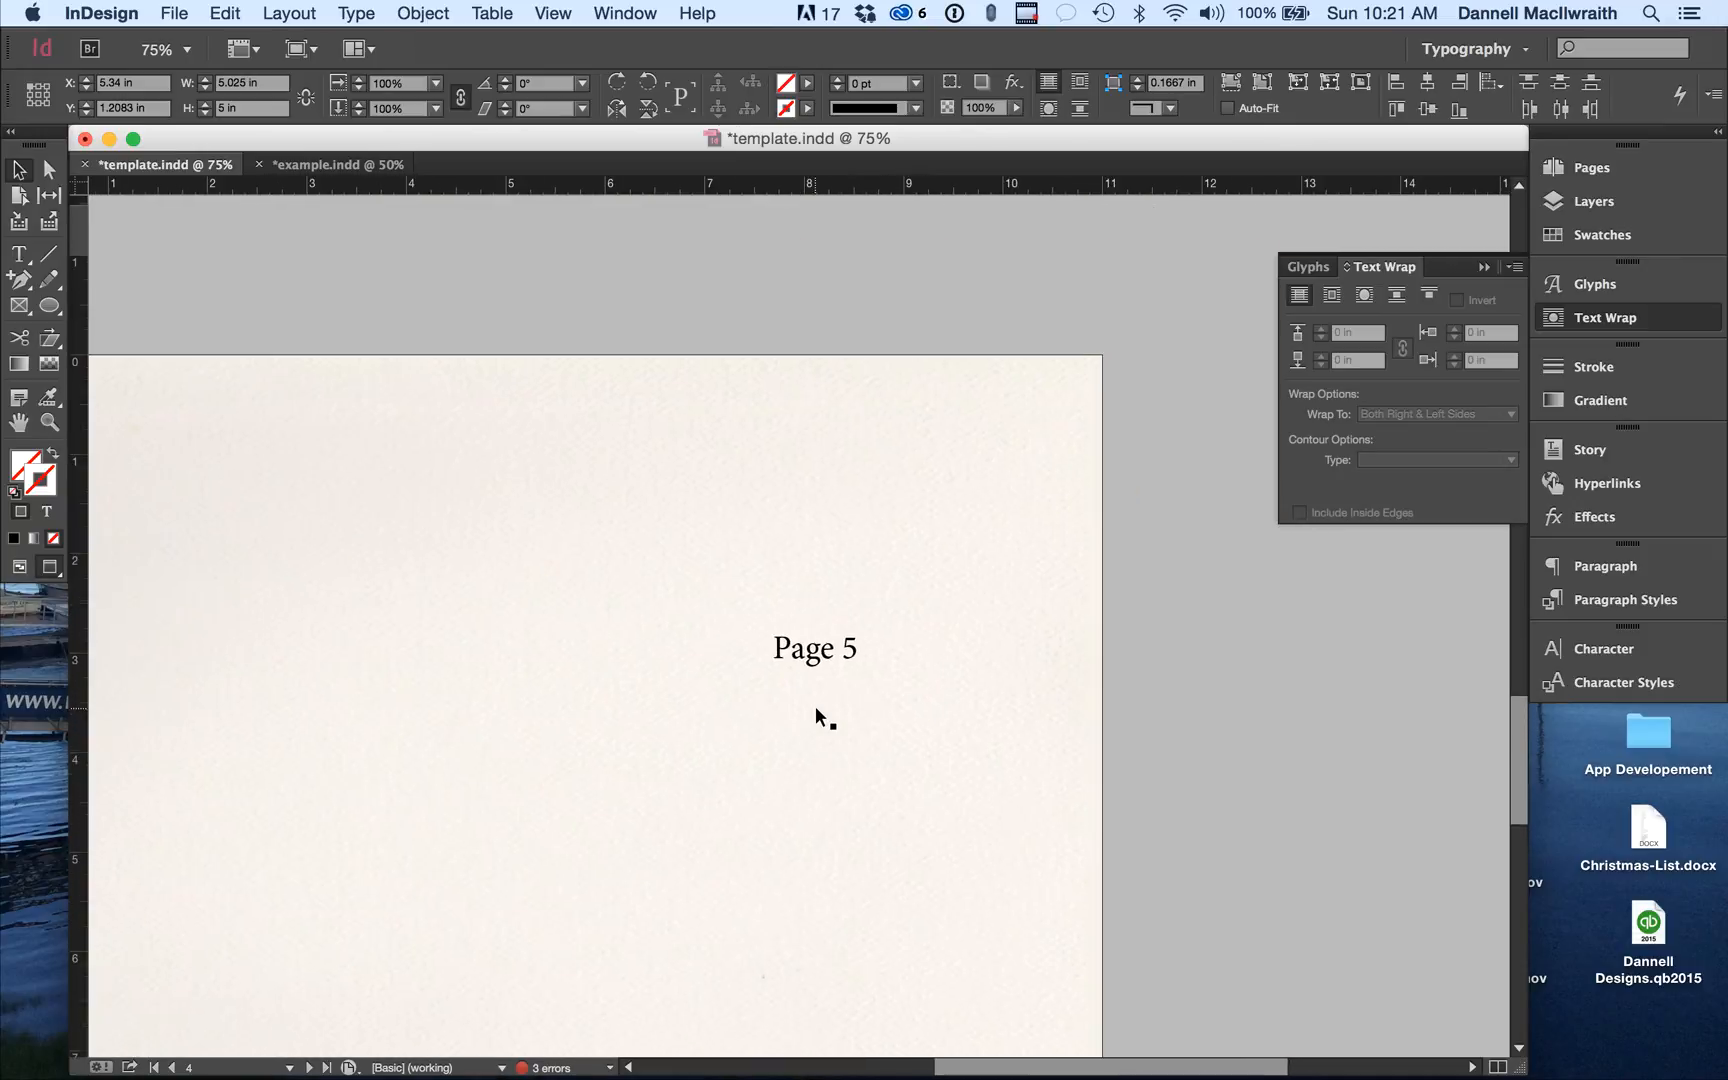
{"action": "left_click", "coordinate": [814, 647]}
{"action": "key", "text": "Delete"}
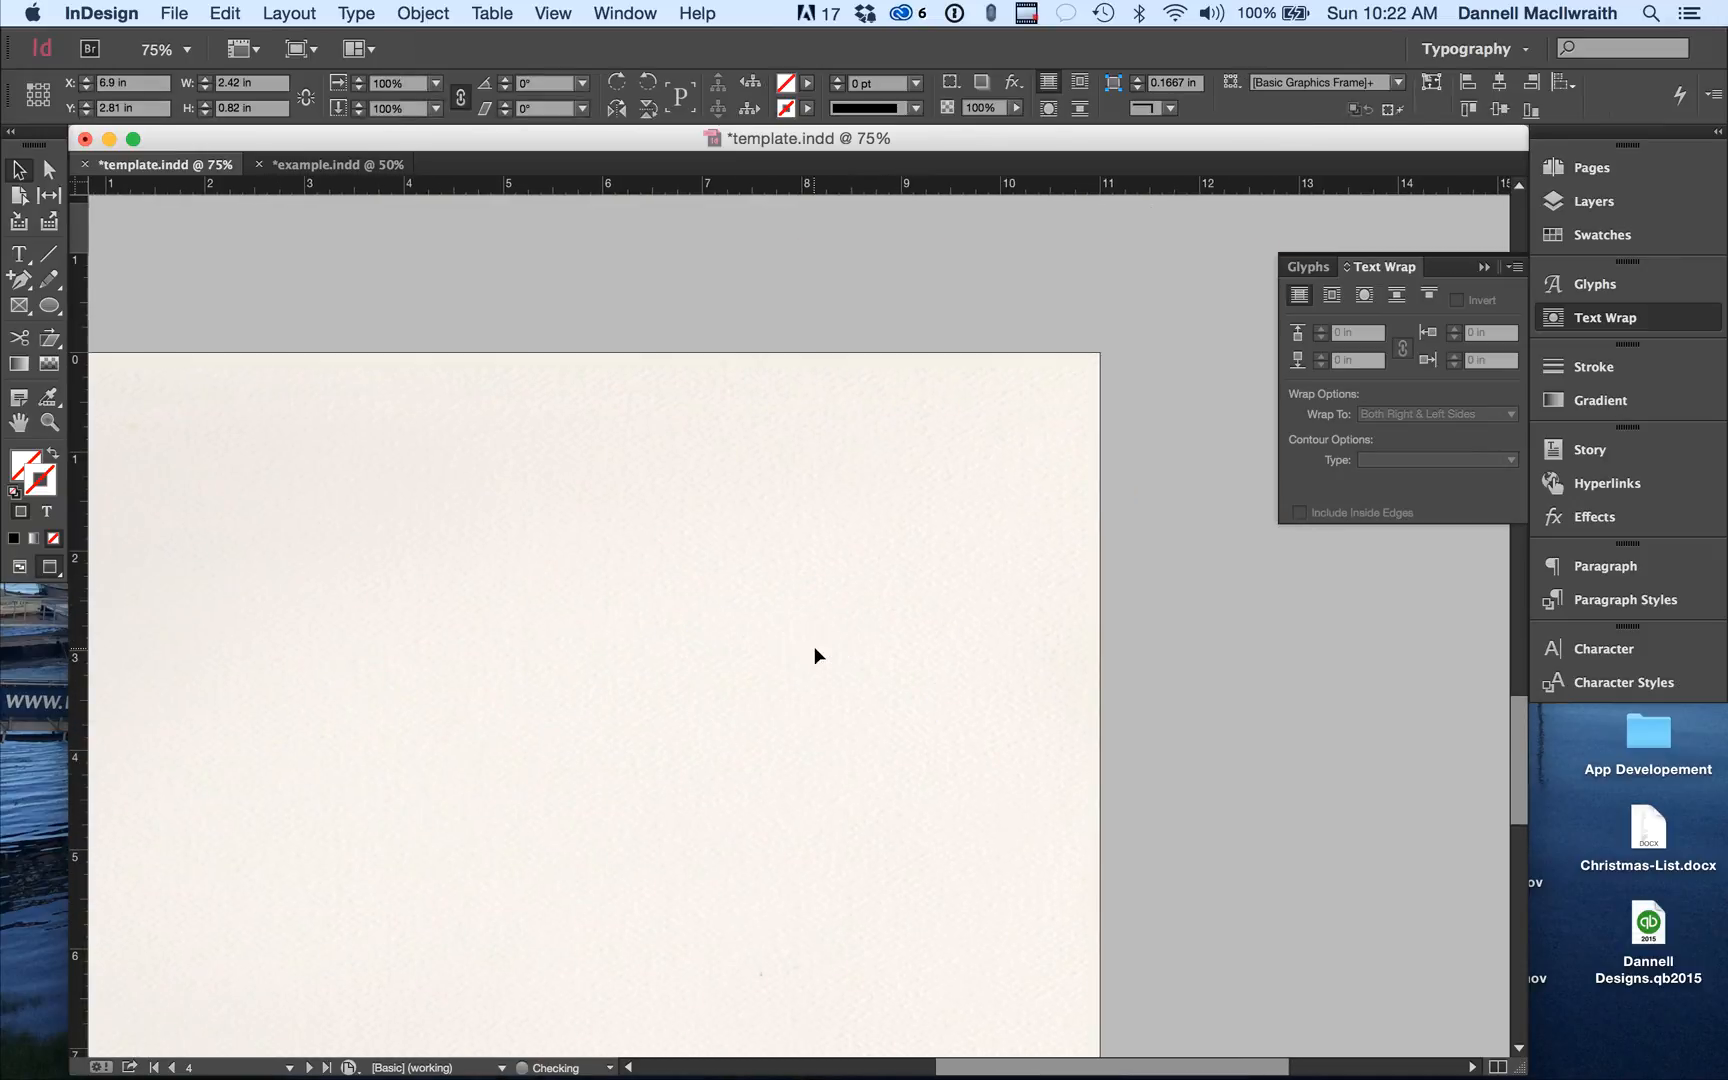
{"action": "key", "text": "super+v"}
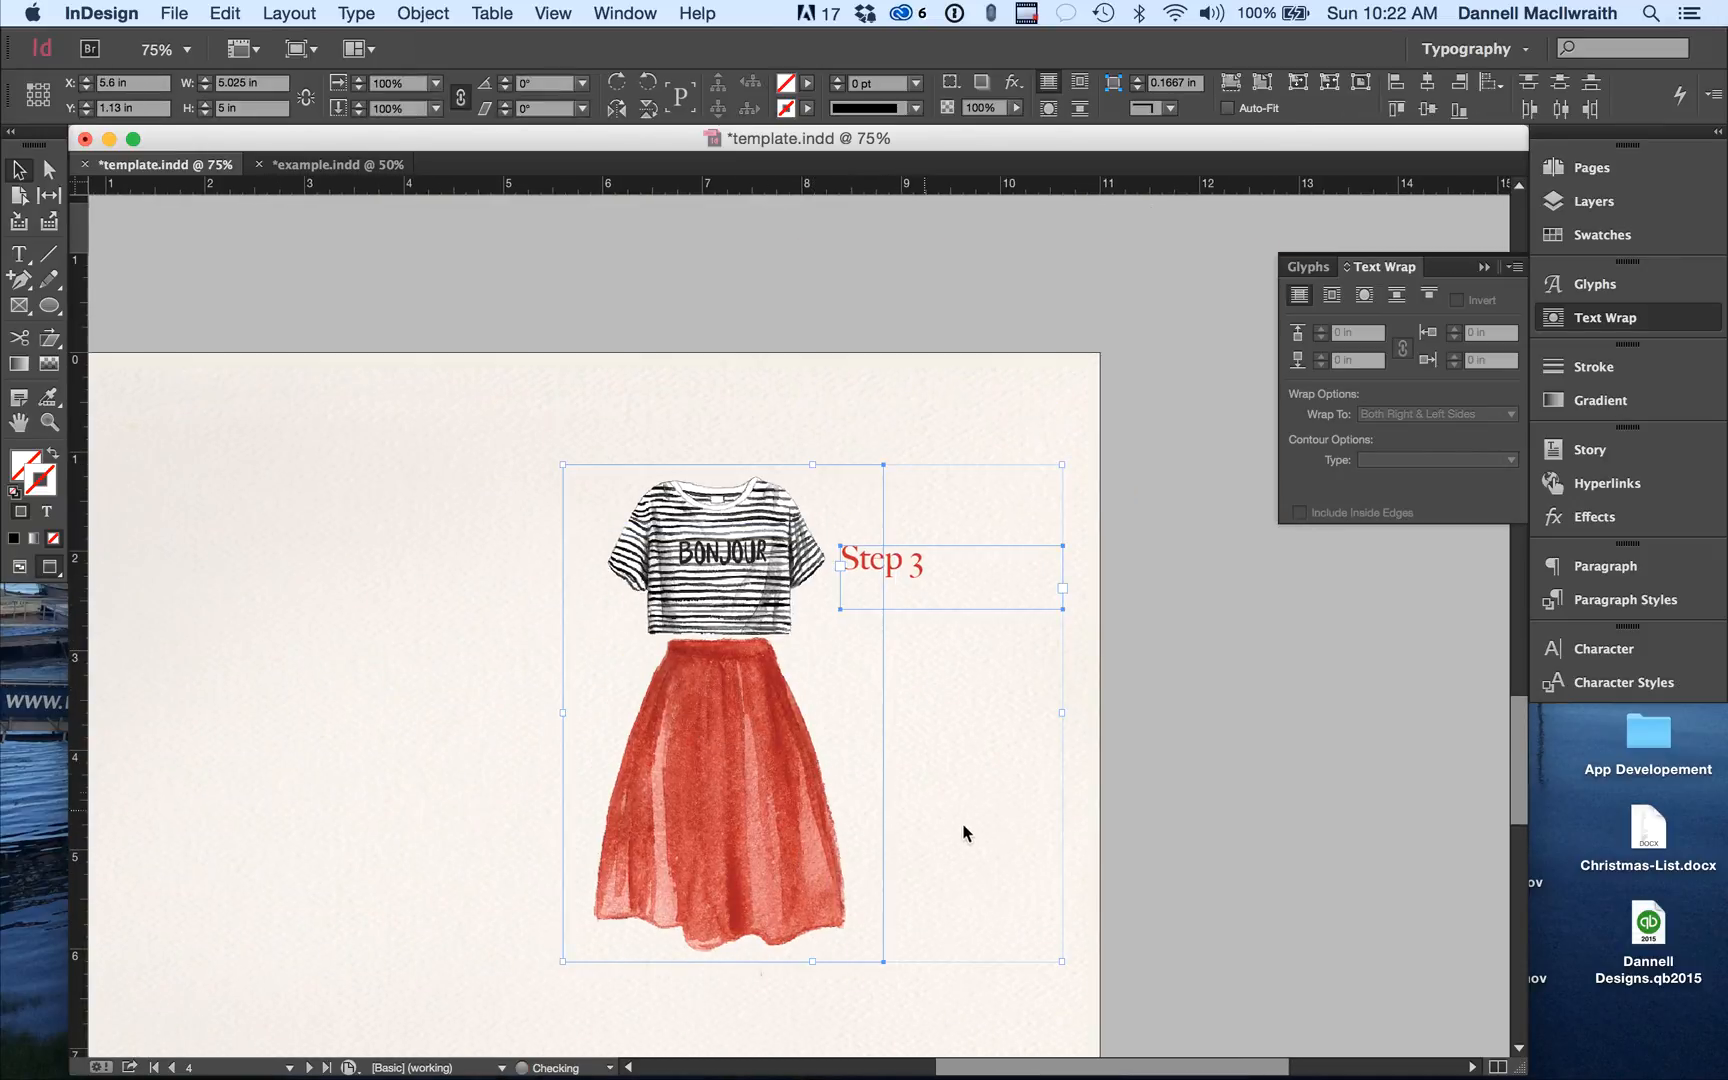
Draw a text frame about 1.835 by 2.88 in below the copied Step 3 heading and fill it with placeholder text.
{"action": "left_click", "coordinate": [1164, 793]}
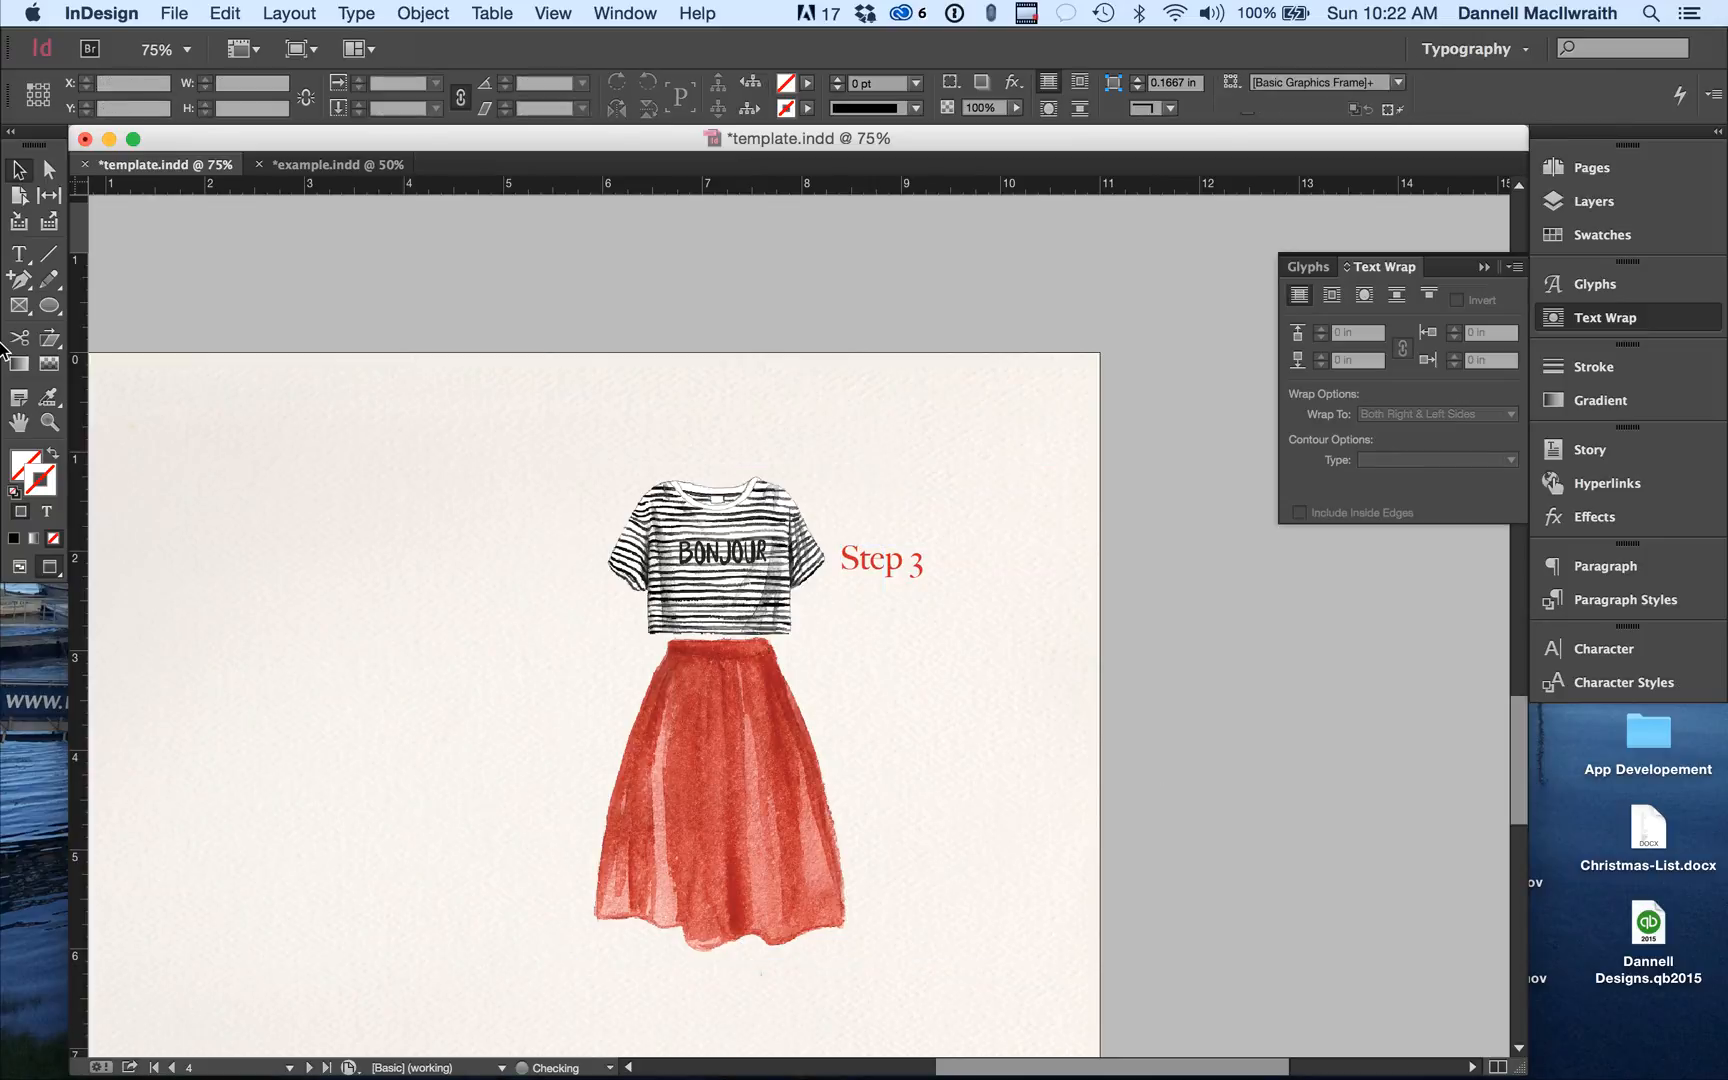
{"action": "left_click", "coordinate": [19, 254]}
{"action": "left_click_drag", "start_coordinate": [840, 596], "coordinate": [1024, 882]}
{"action": "left_click", "coordinate": [376, 10]}
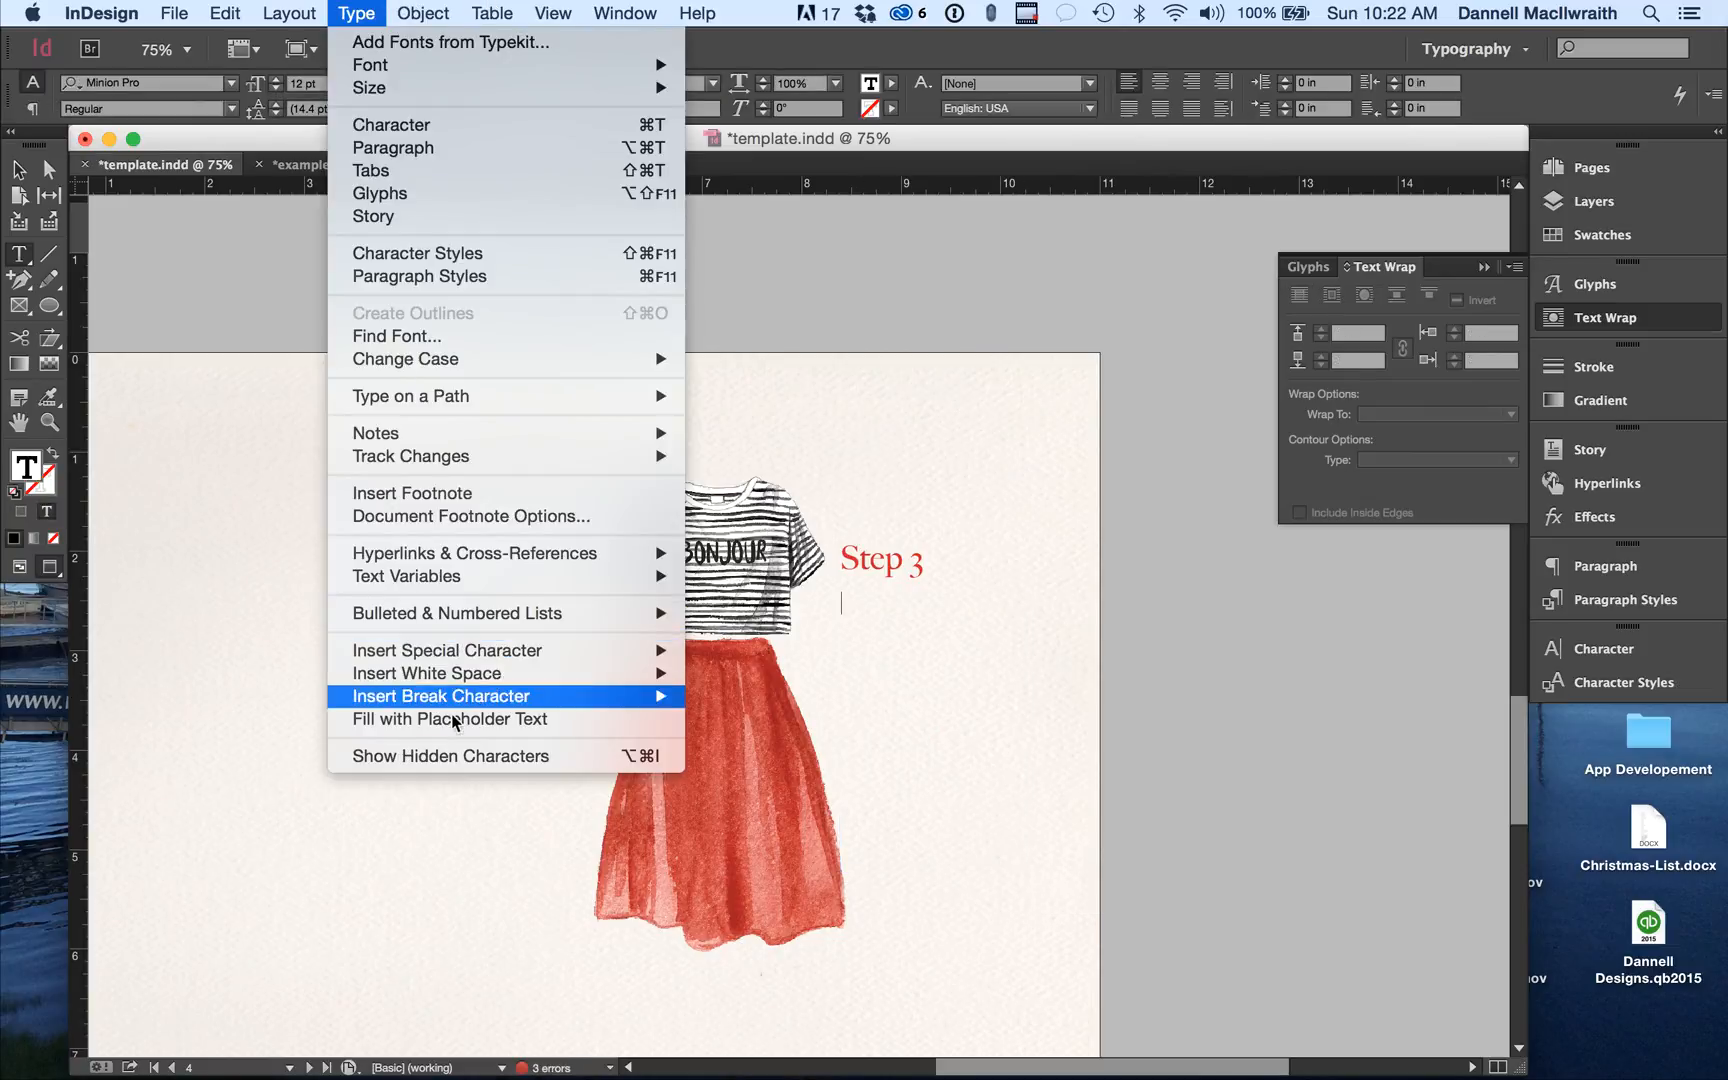
{"action": "left_click", "coordinate": [454, 722]}
Apply the "body copy" character style to all the placeholder text and deselect the frame.
{"action": "key", "text": "ctrl+a"}
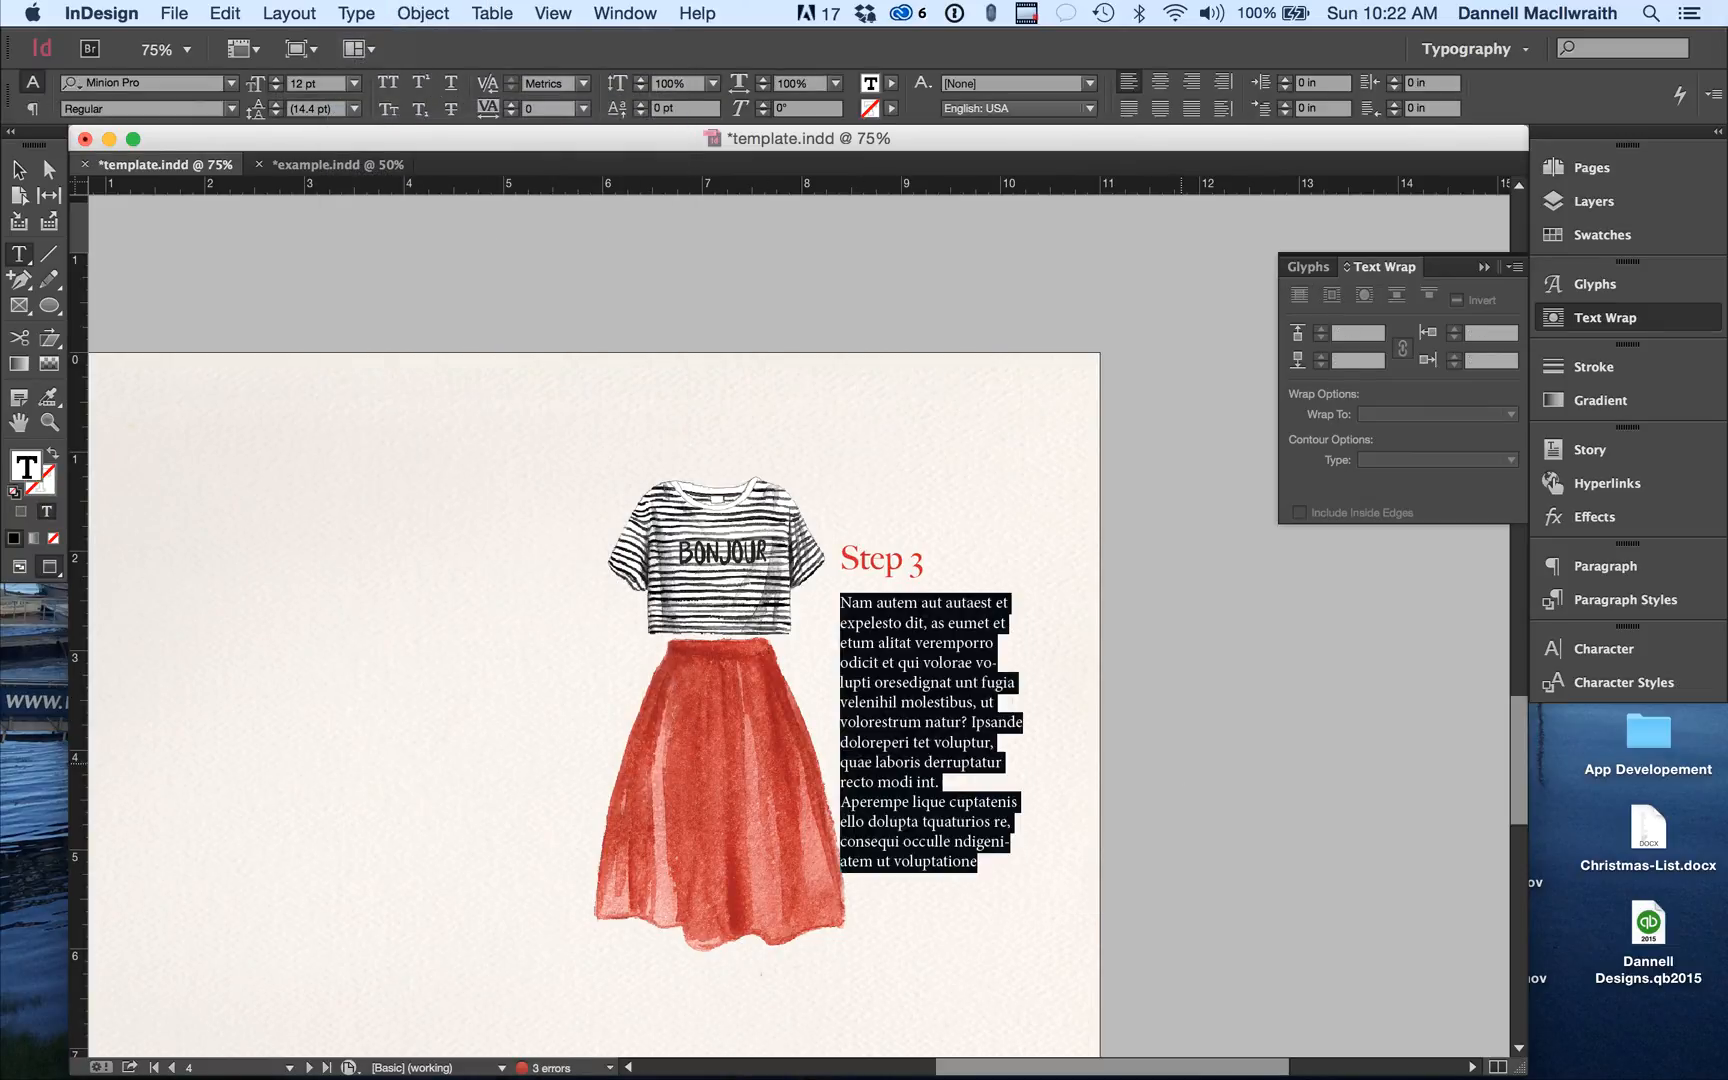
{"action": "left_click", "coordinate": [1612, 683]}
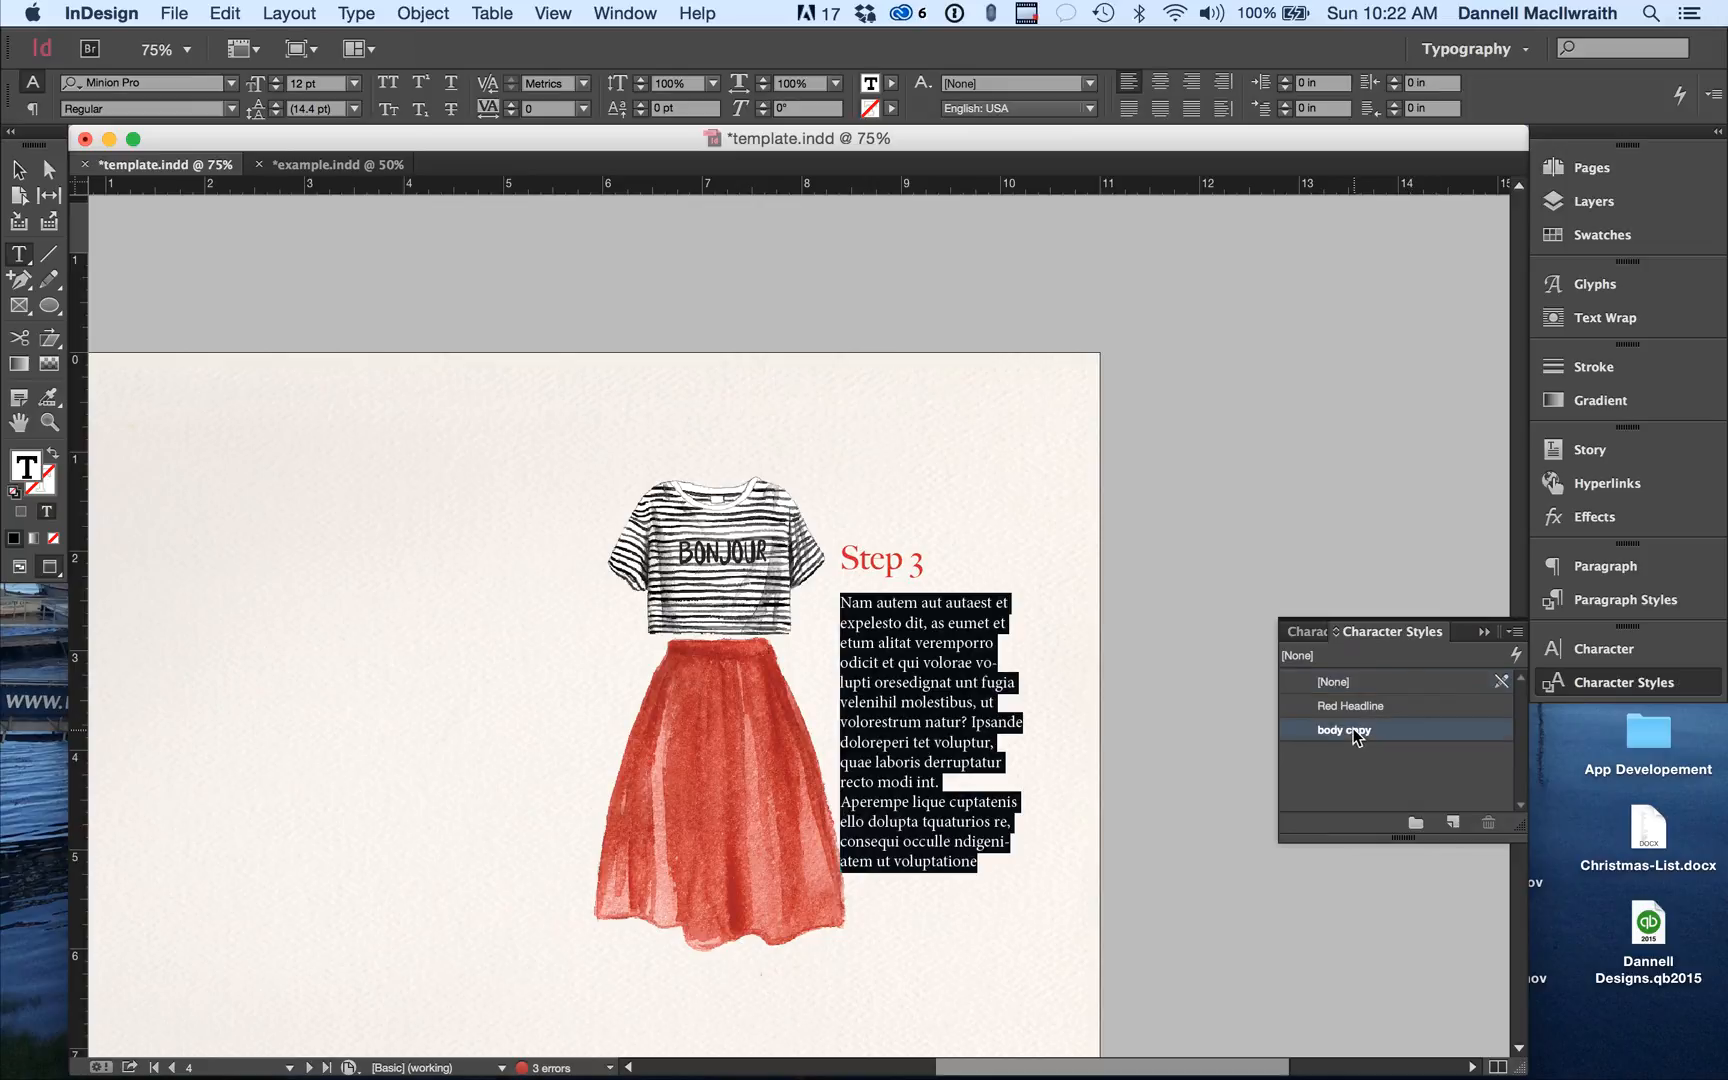
{"action": "left_click", "coordinate": [1356, 730]}
{"action": "left_click", "coordinate": [18, 170]}
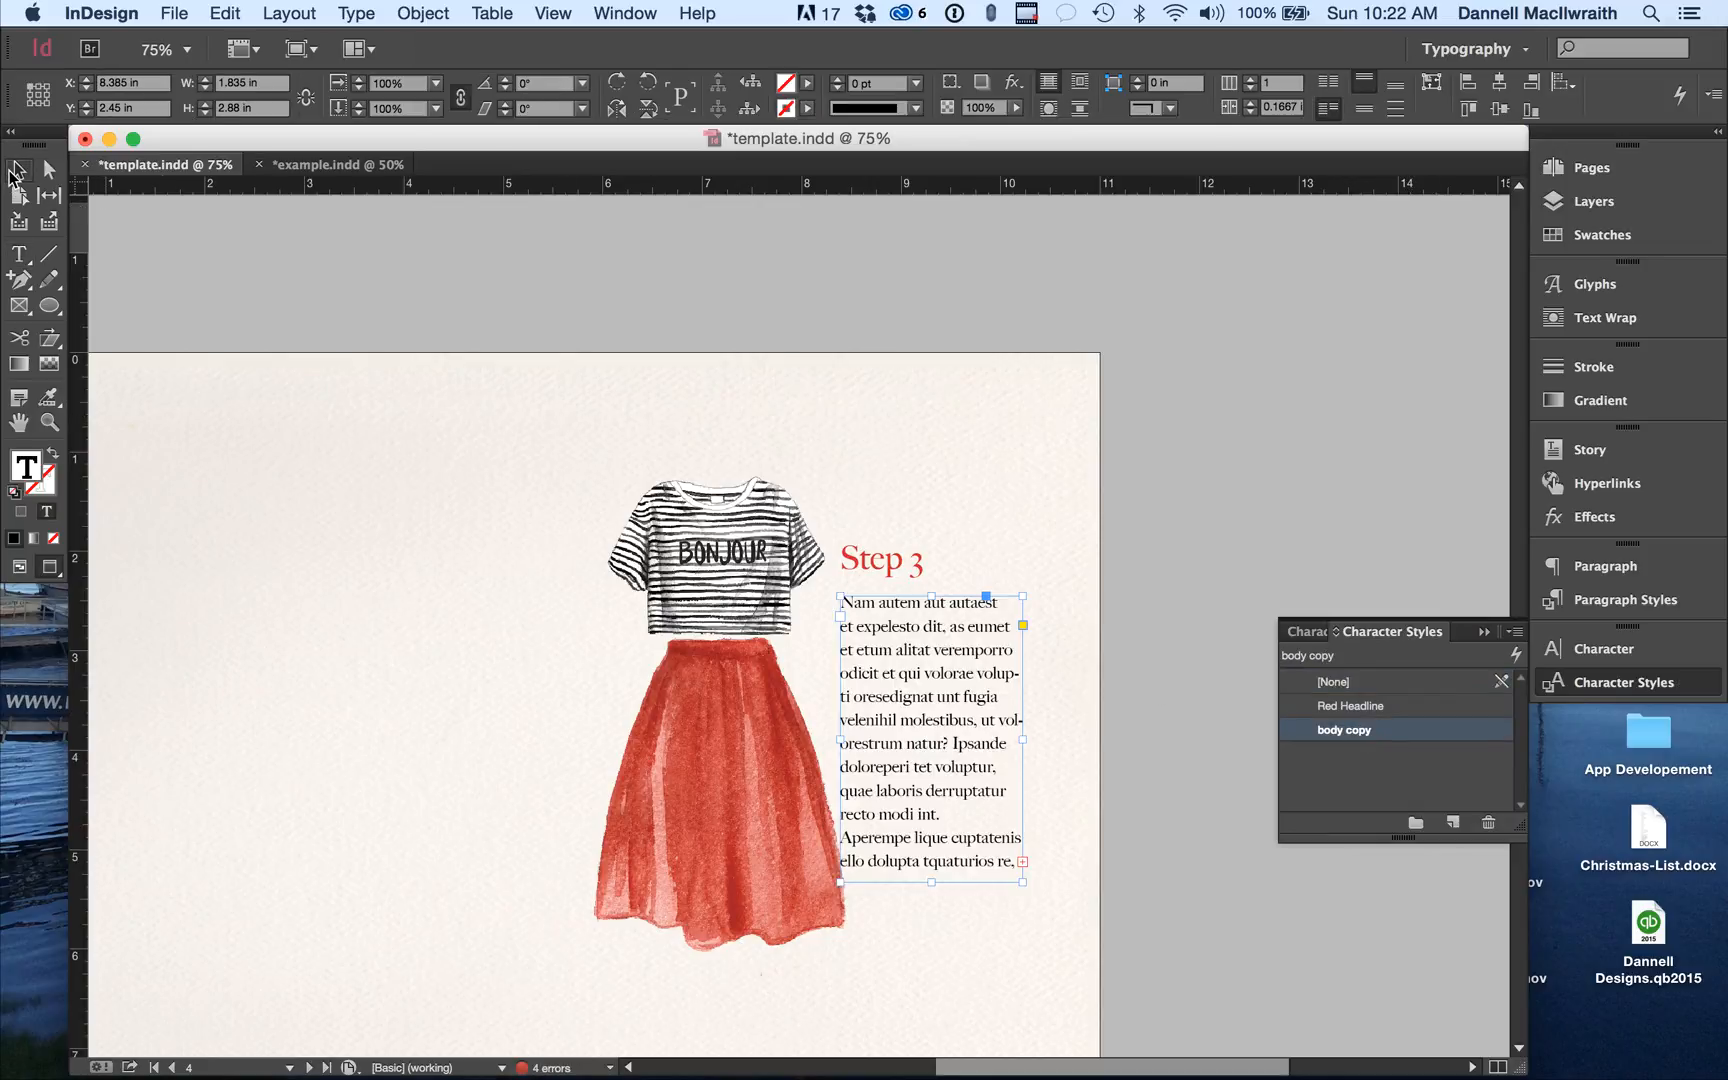
{"action": "left_click", "coordinate": [1180, 562]}
Move the body text clear of the outfit image and add four anchor points along the image frame's right edge.
{"action": "key", "text": "super+equal"}
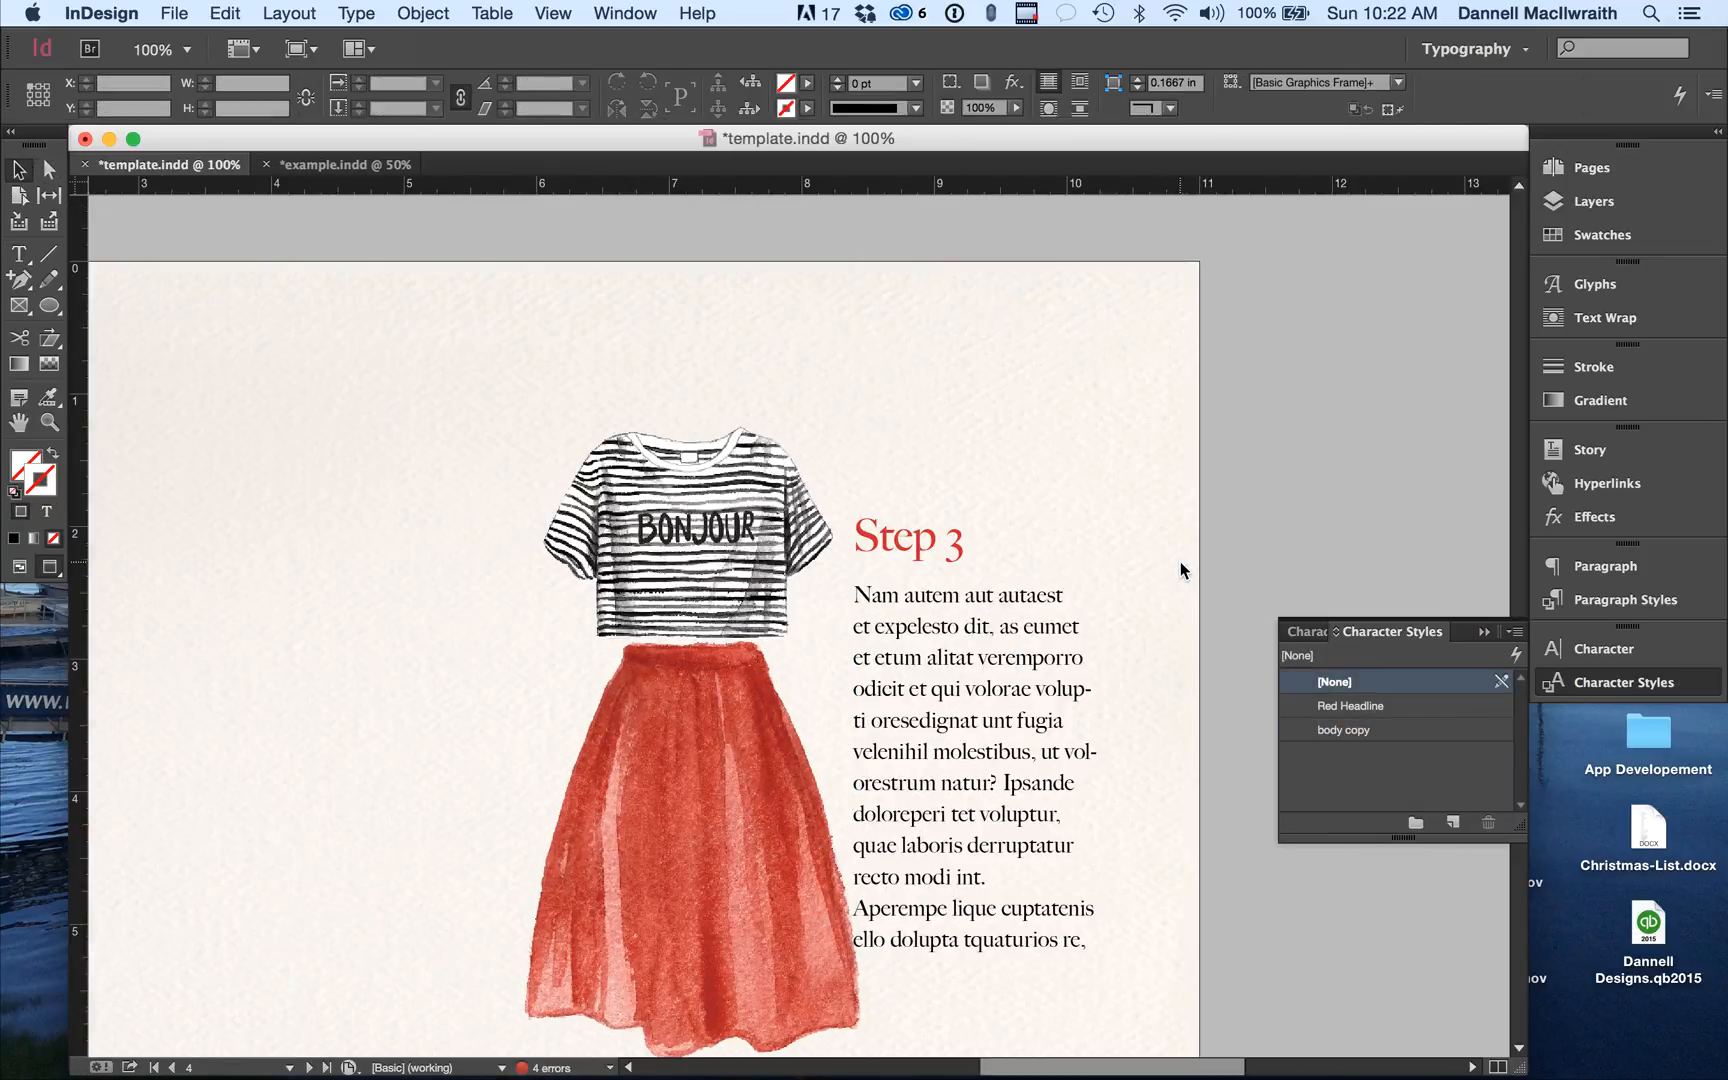
{"action": "scroll", "coordinate": [1180, 562], "scroll_direction": "down", "scroll_amount": 10}
{"action": "scroll", "coordinate": [824, 386], "scroll_direction": "up", "scroll_amount": 9}
{"action": "left_click", "coordinate": [622, 612]}
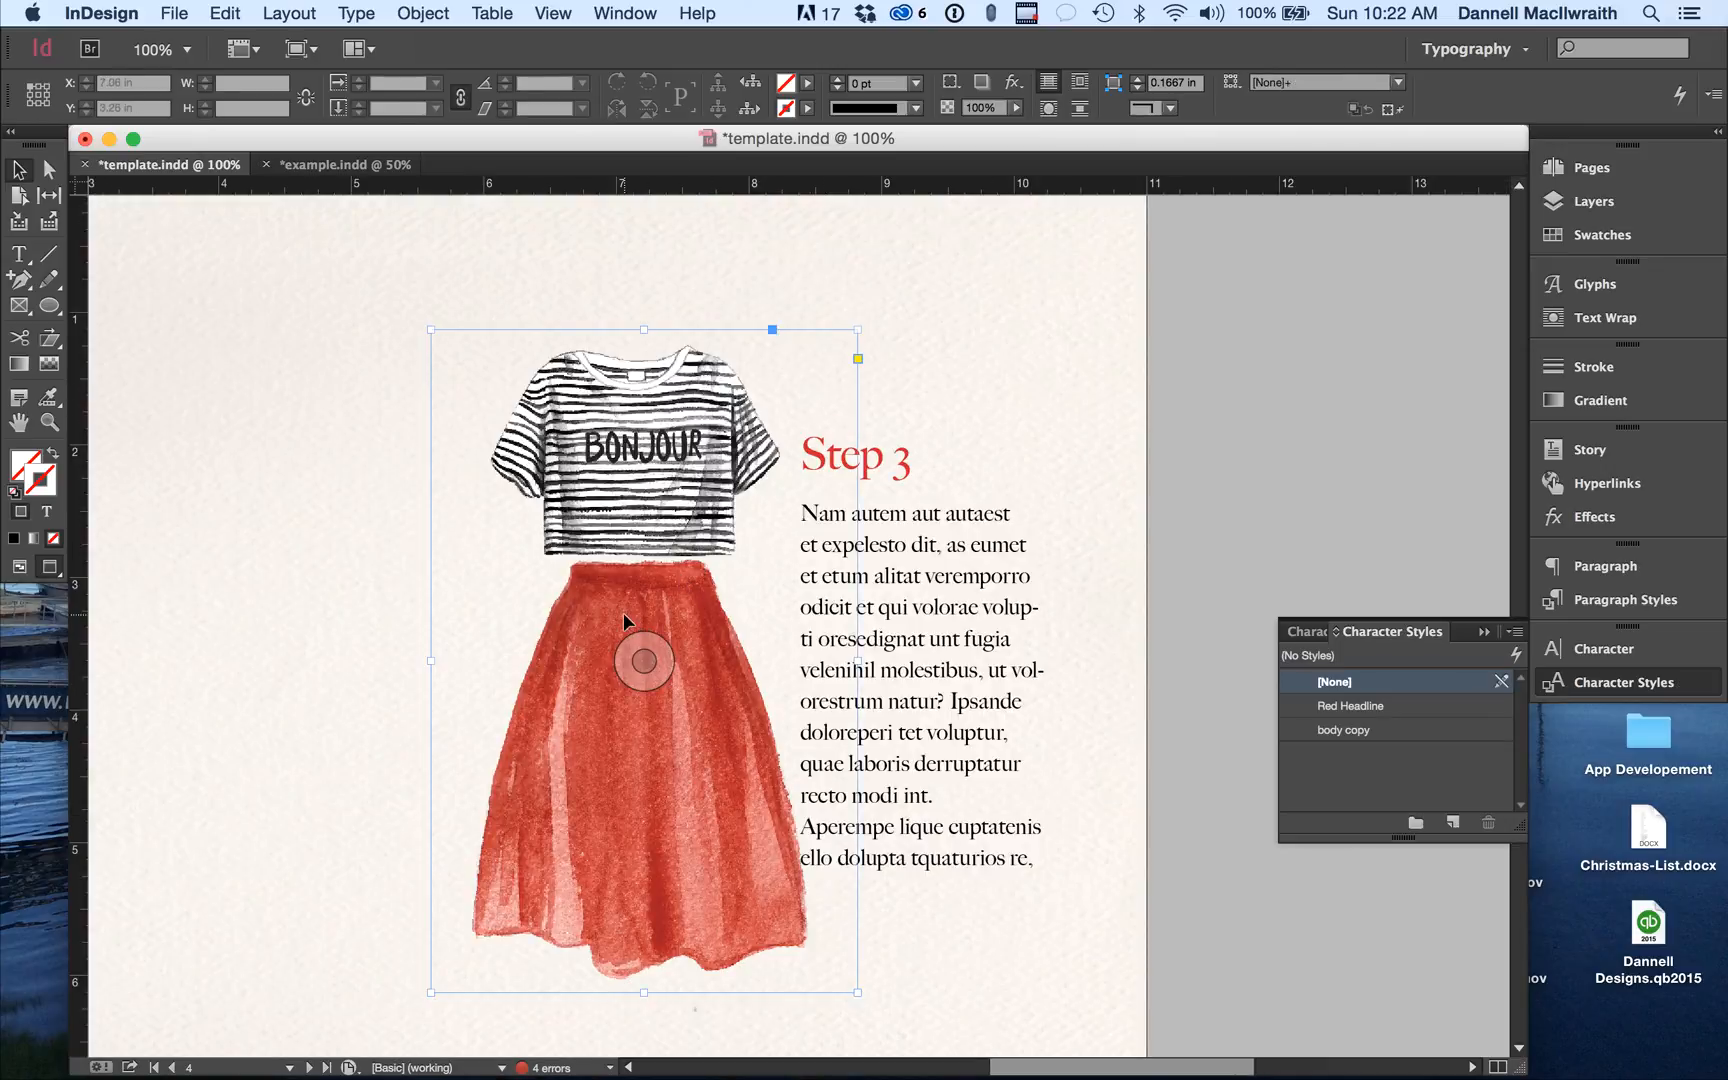
{"action": "left_click_drag", "start_coordinate": [955, 635], "coordinate": [1051, 622]}
{"action": "left_click", "coordinate": [783, 559]}
{"action": "left_click", "coordinate": [22, 284]}
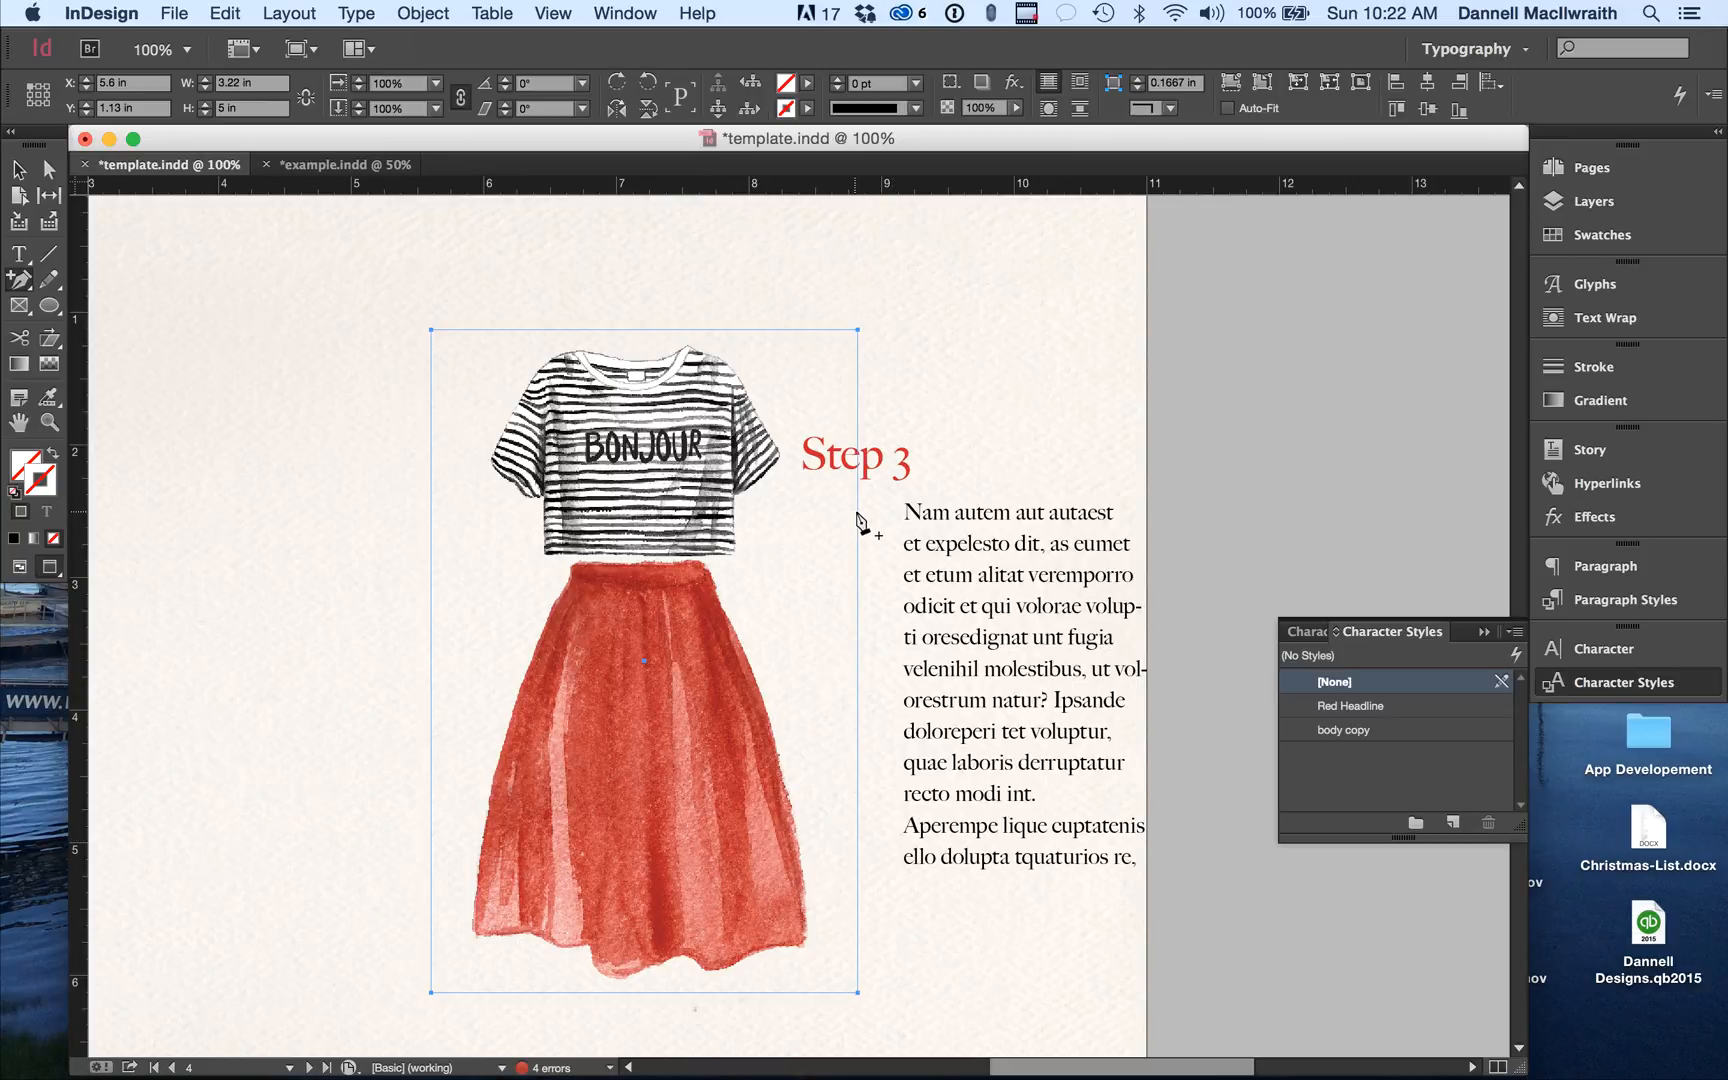
{"action": "left_click", "coordinate": [857, 549]}
{"action": "left_click", "coordinate": [857, 651]}
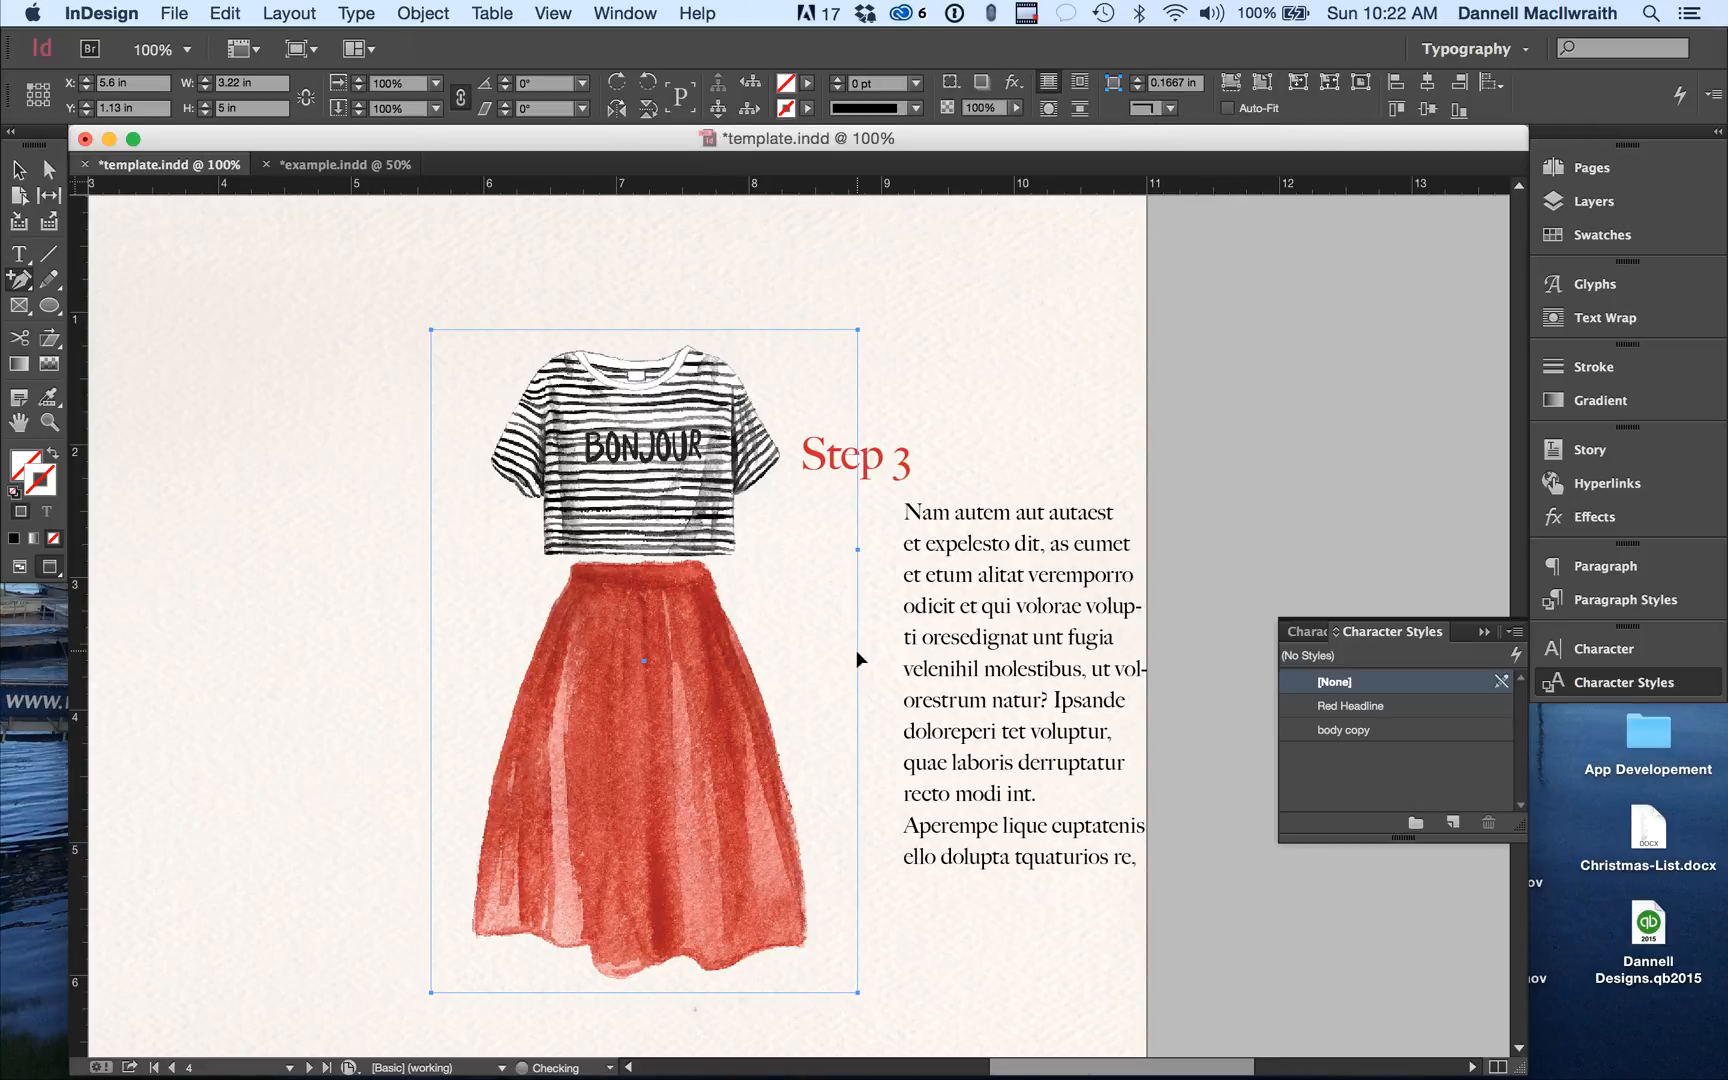
{"action": "left_click", "coordinate": [857, 813]}
{"action": "left_click", "coordinate": [857, 421]}
Reshape the image frame's right edge with Direct Selection, moving its anchor points and corners to follow the shirt and skirt outline.
{"action": "left_click", "coordinate": [44, 174]}
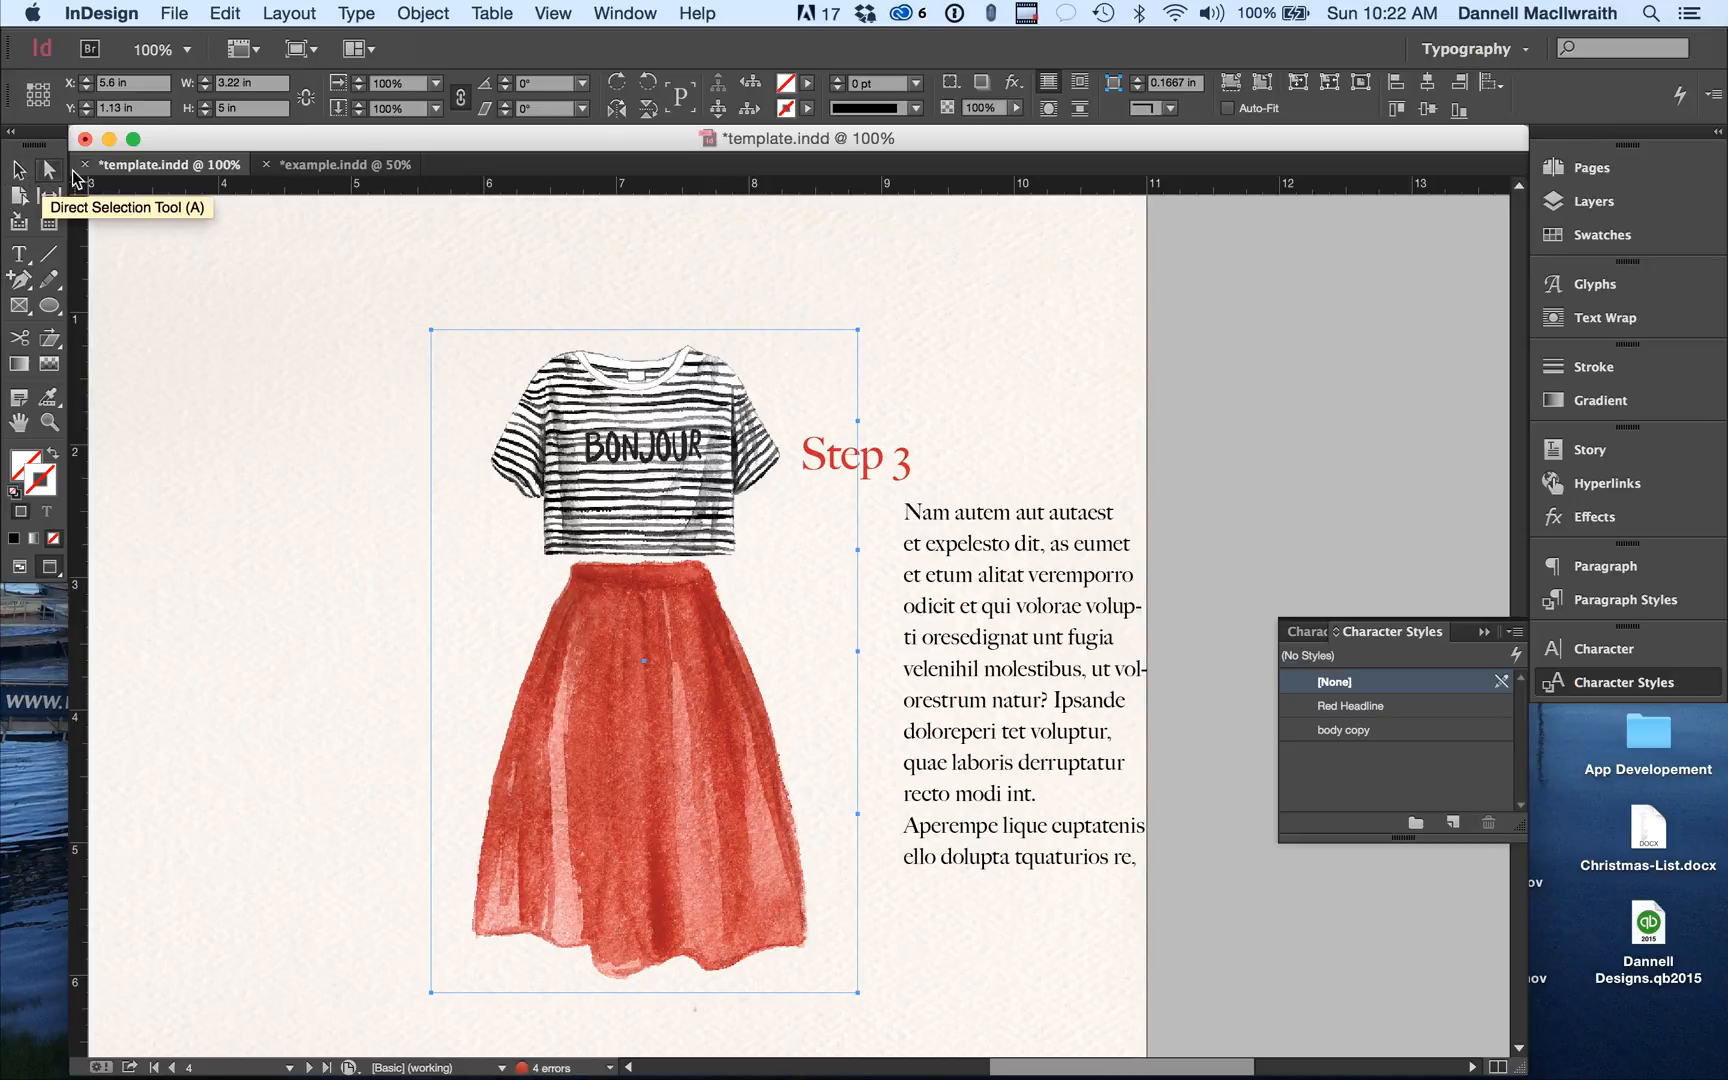
{"action": "left_click_drag", "start_coordinate": [857, 421], "coordinate": [782, 418]}
{"action": "left_click_drag", "start_coordinate": [857, 329], "coordinate": [730, 337]}
{"action": "left_click_drag", "start_coordinate": [857, 549], "coordinate": [793, 469]}
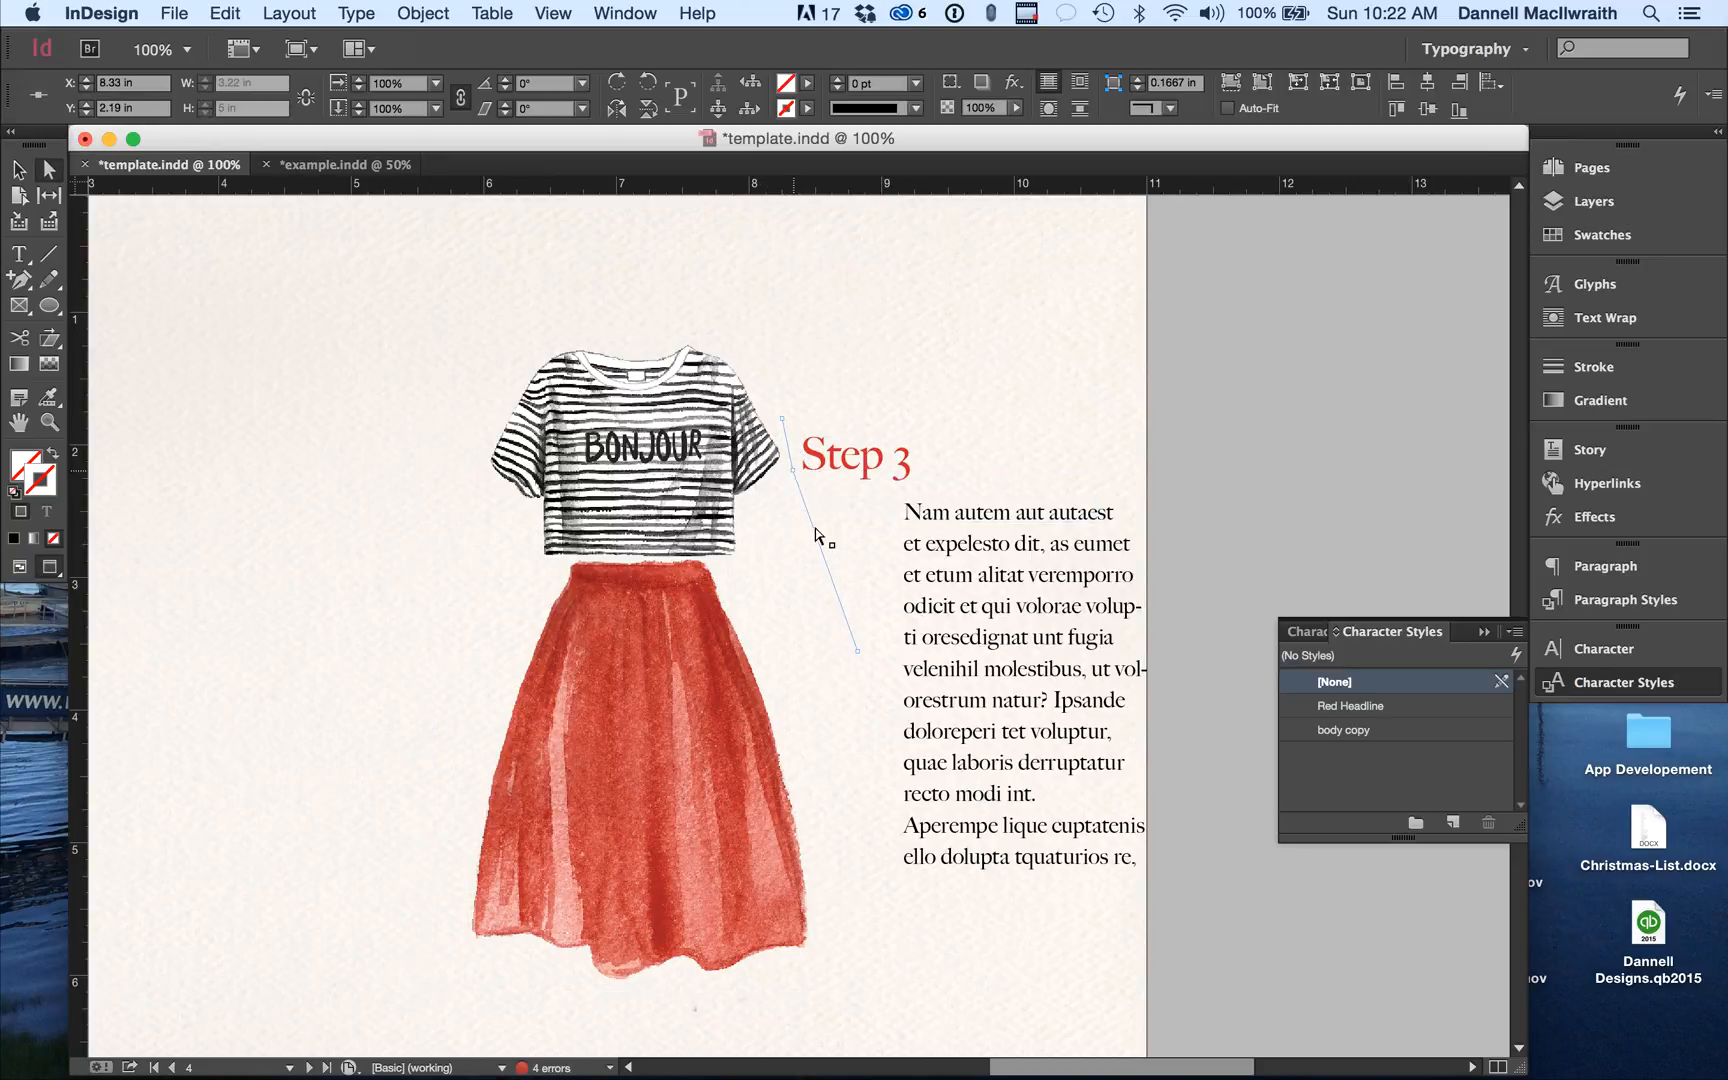
{"action": "left_click_drag", "start_coordinate": [857, 651], "coordinate": [725, 577]}
{"action": "left_click_drag", "start_coordinate": [857, 815], "coordinate": [818, 792]}
{"action": "left_click_drag", "start_coordinate": [857, 992], "coordinate": [830, 968]}
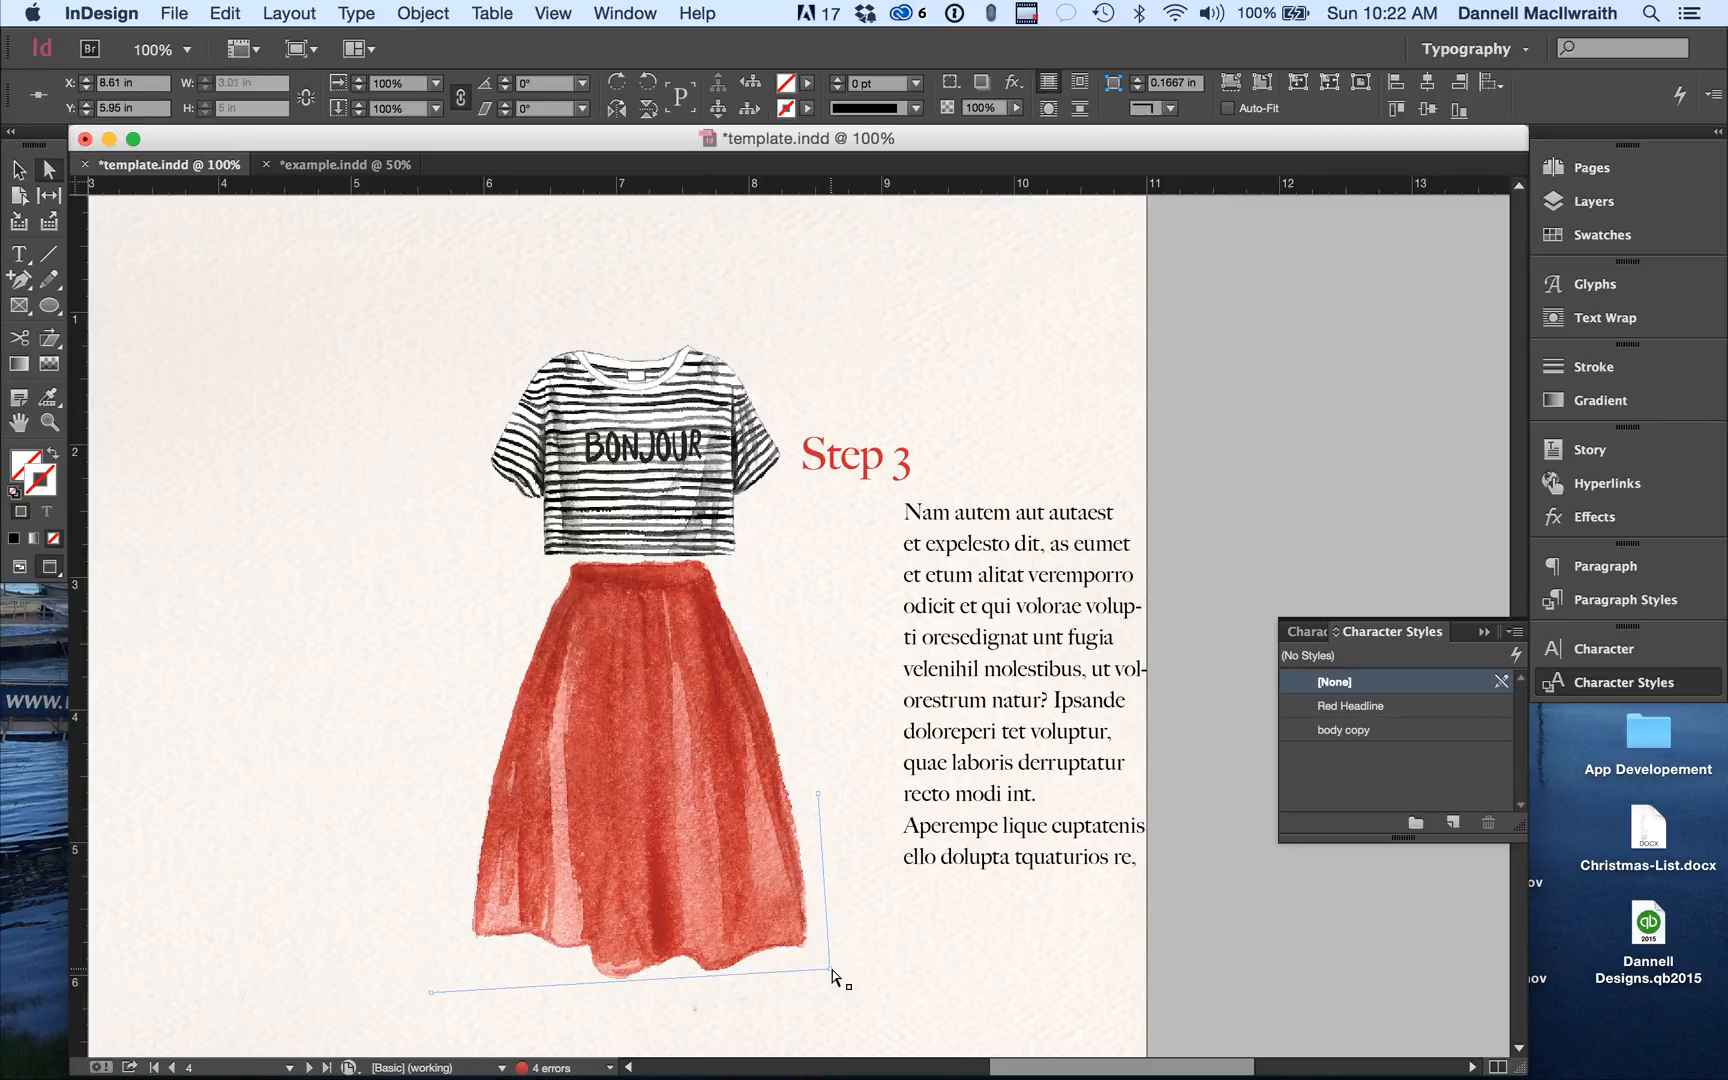
Move the body text frame against the outfit at about X 8 in, Y 2.43 in and lower the heading to about Y 2.05 in.
{"action": "key", "text": "v"}
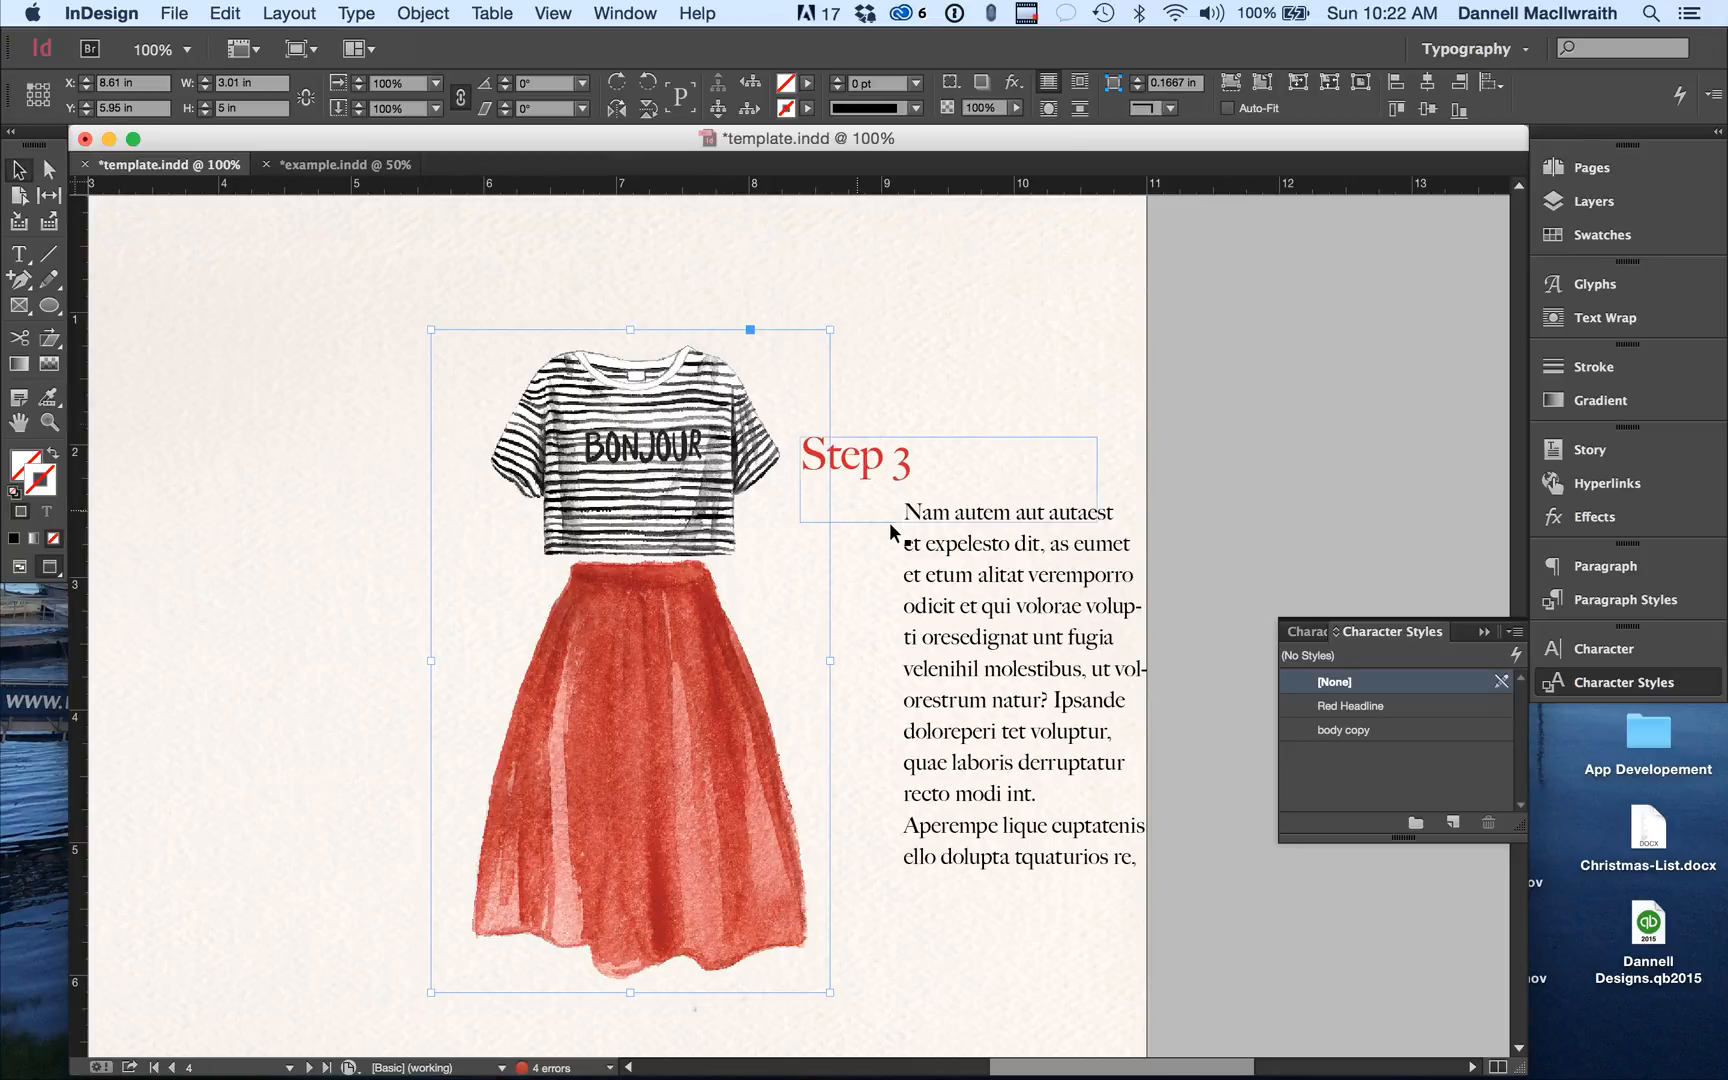
{"action": "left_click_drag", "start_coordinate": [980, 597], "coordinate": [833, 577]}
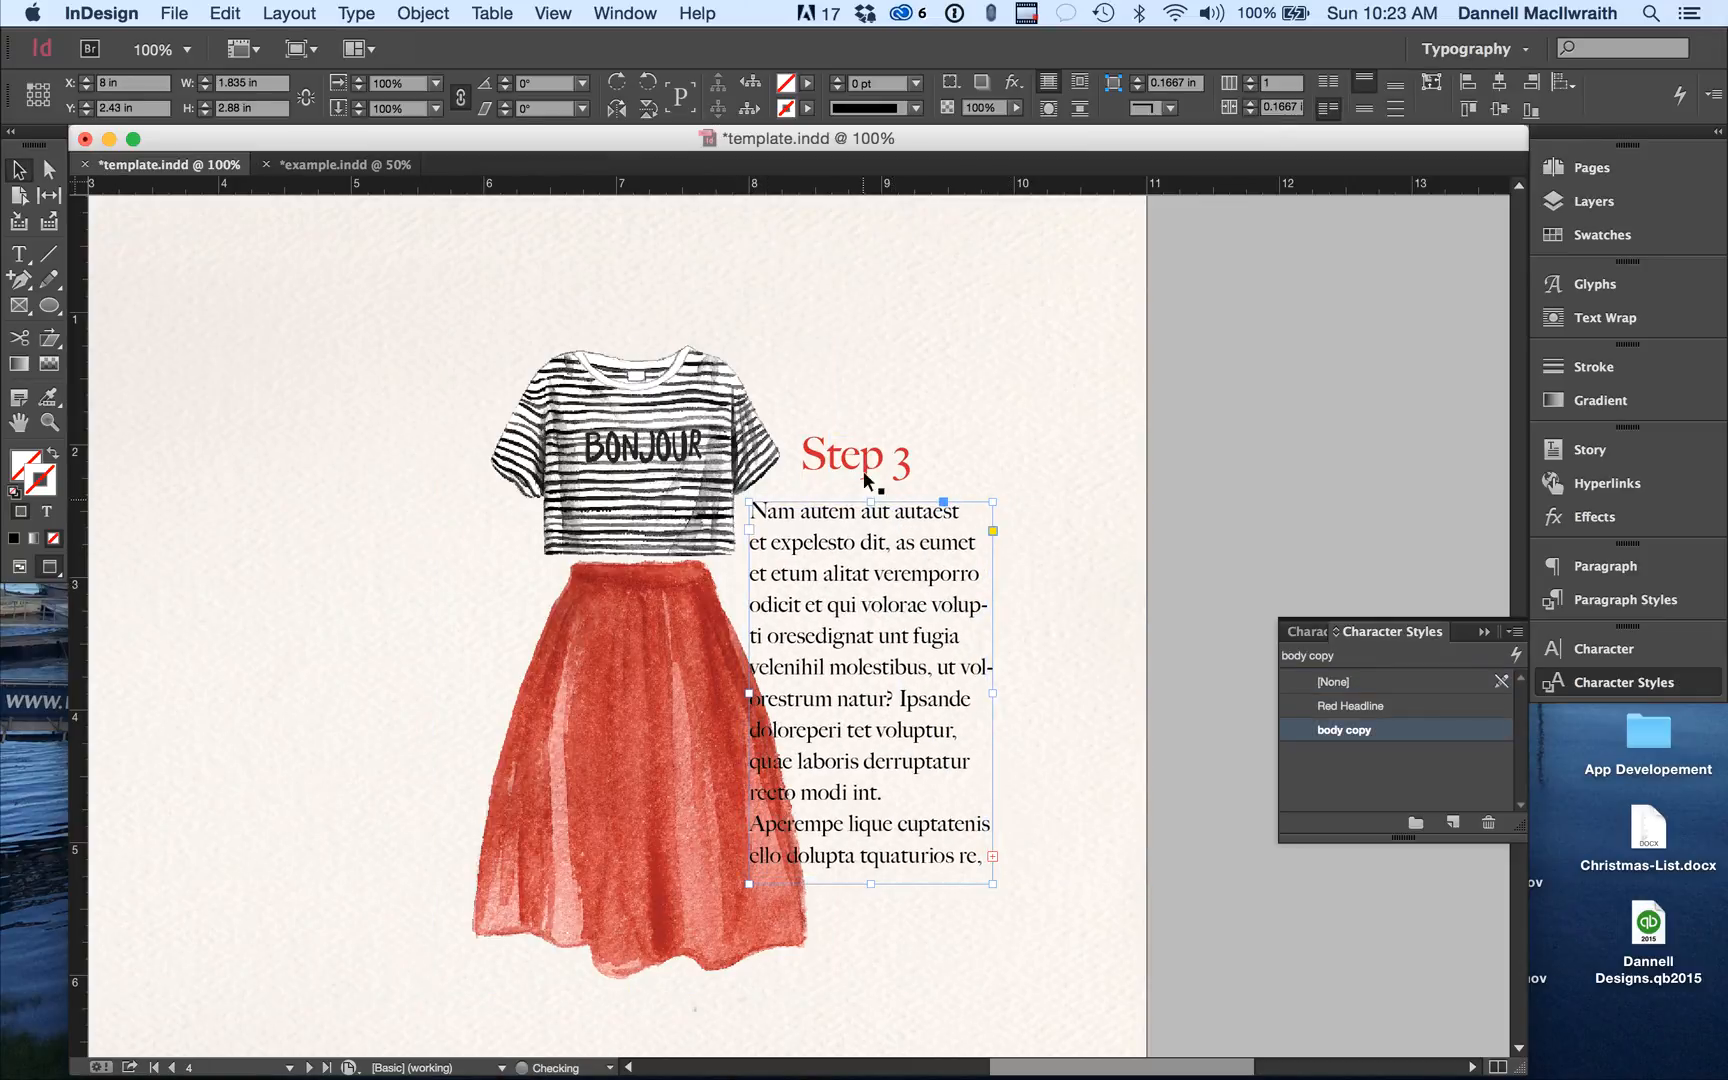
{"action": "left_click_drag", "start_coordinate": [864, 467], "coordinate": [863, 481]}
Set the outfit image's text wrap to wrap around the object shape with the contour same as clipping.
{"action": "left_click", "coordinate": [831, 617]}
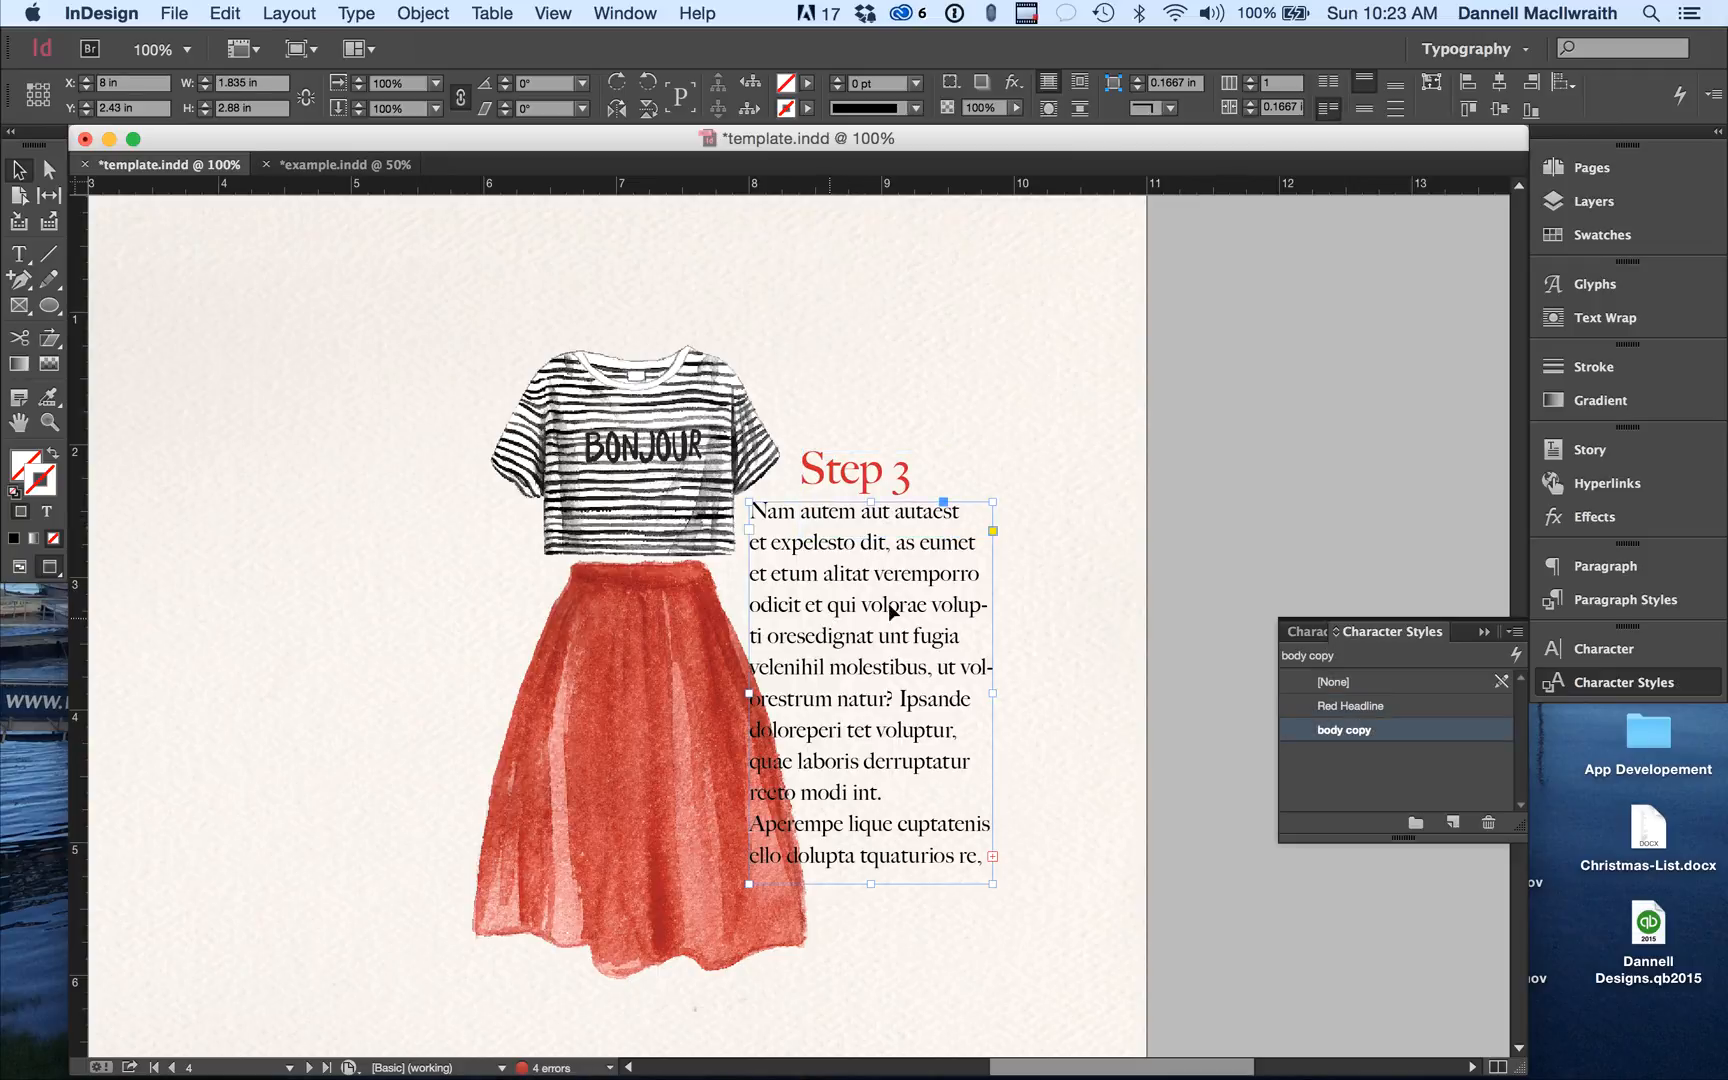
{"action": "left_click", "coordinate": [1593, 319]}
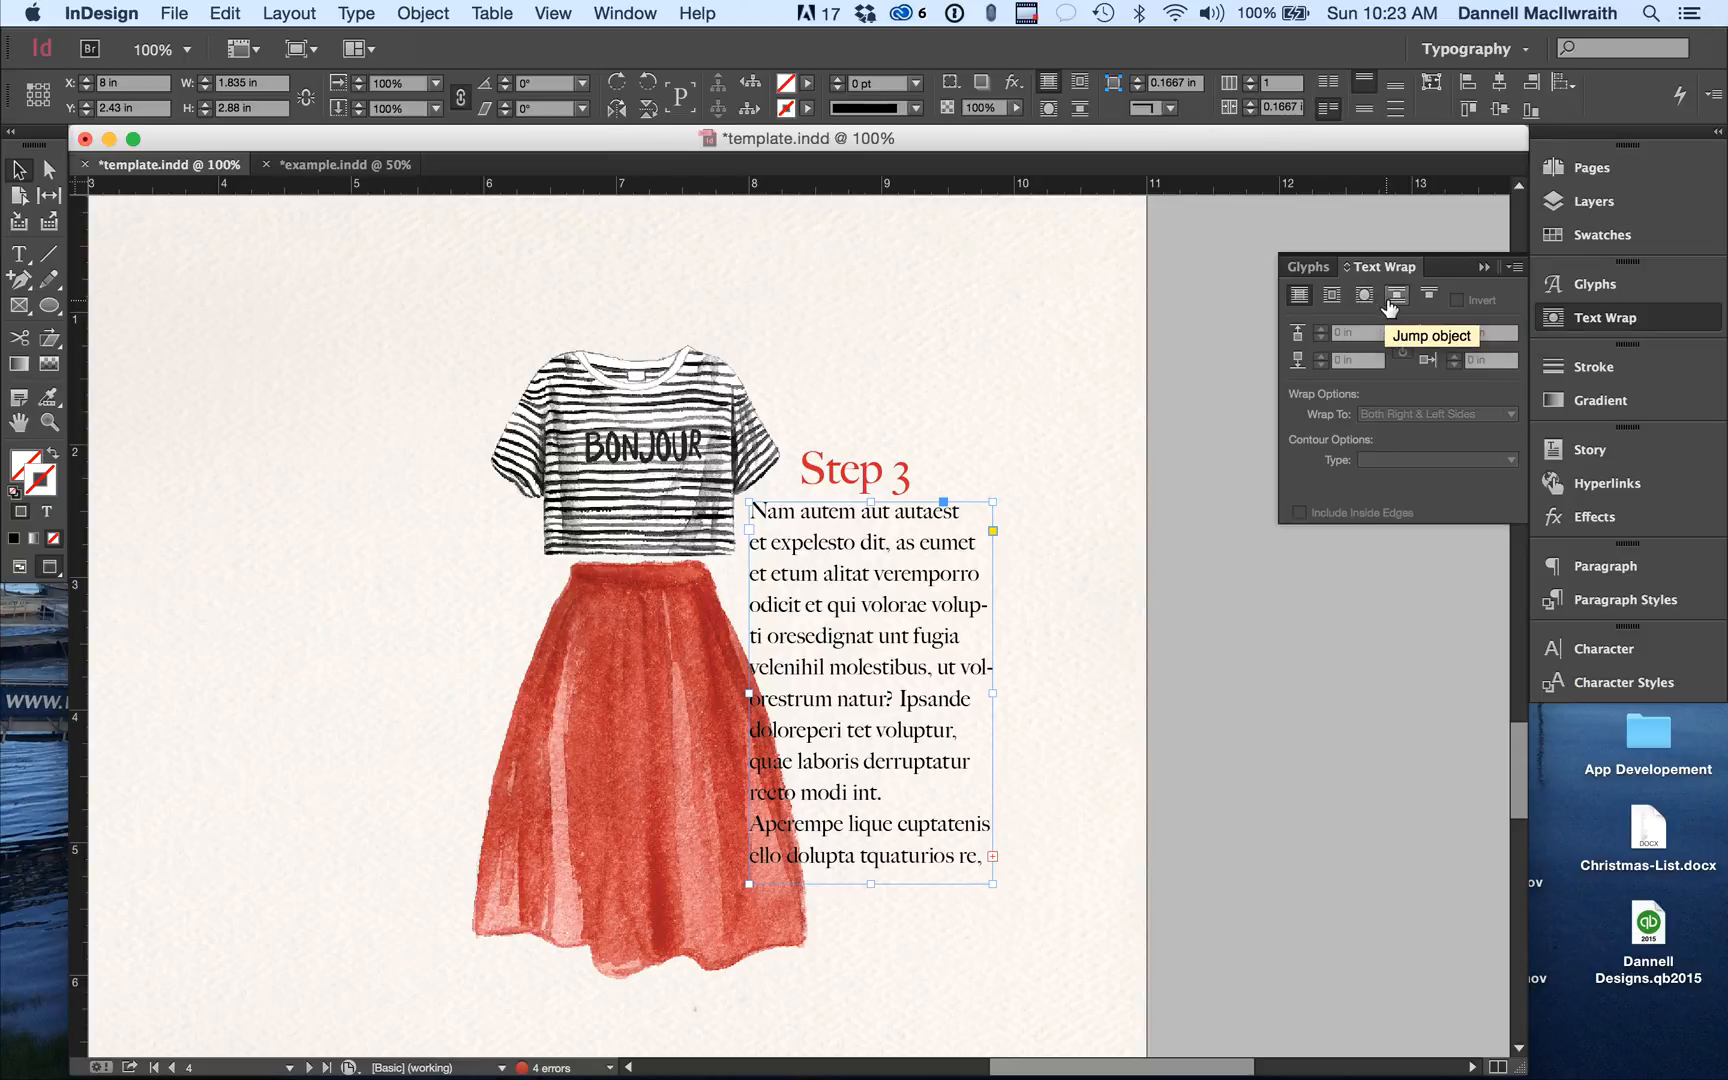
{"action": "left_click", "coordinate": [1331, 294]}
{"action": "left_click", "coordinate": [630, 660]}
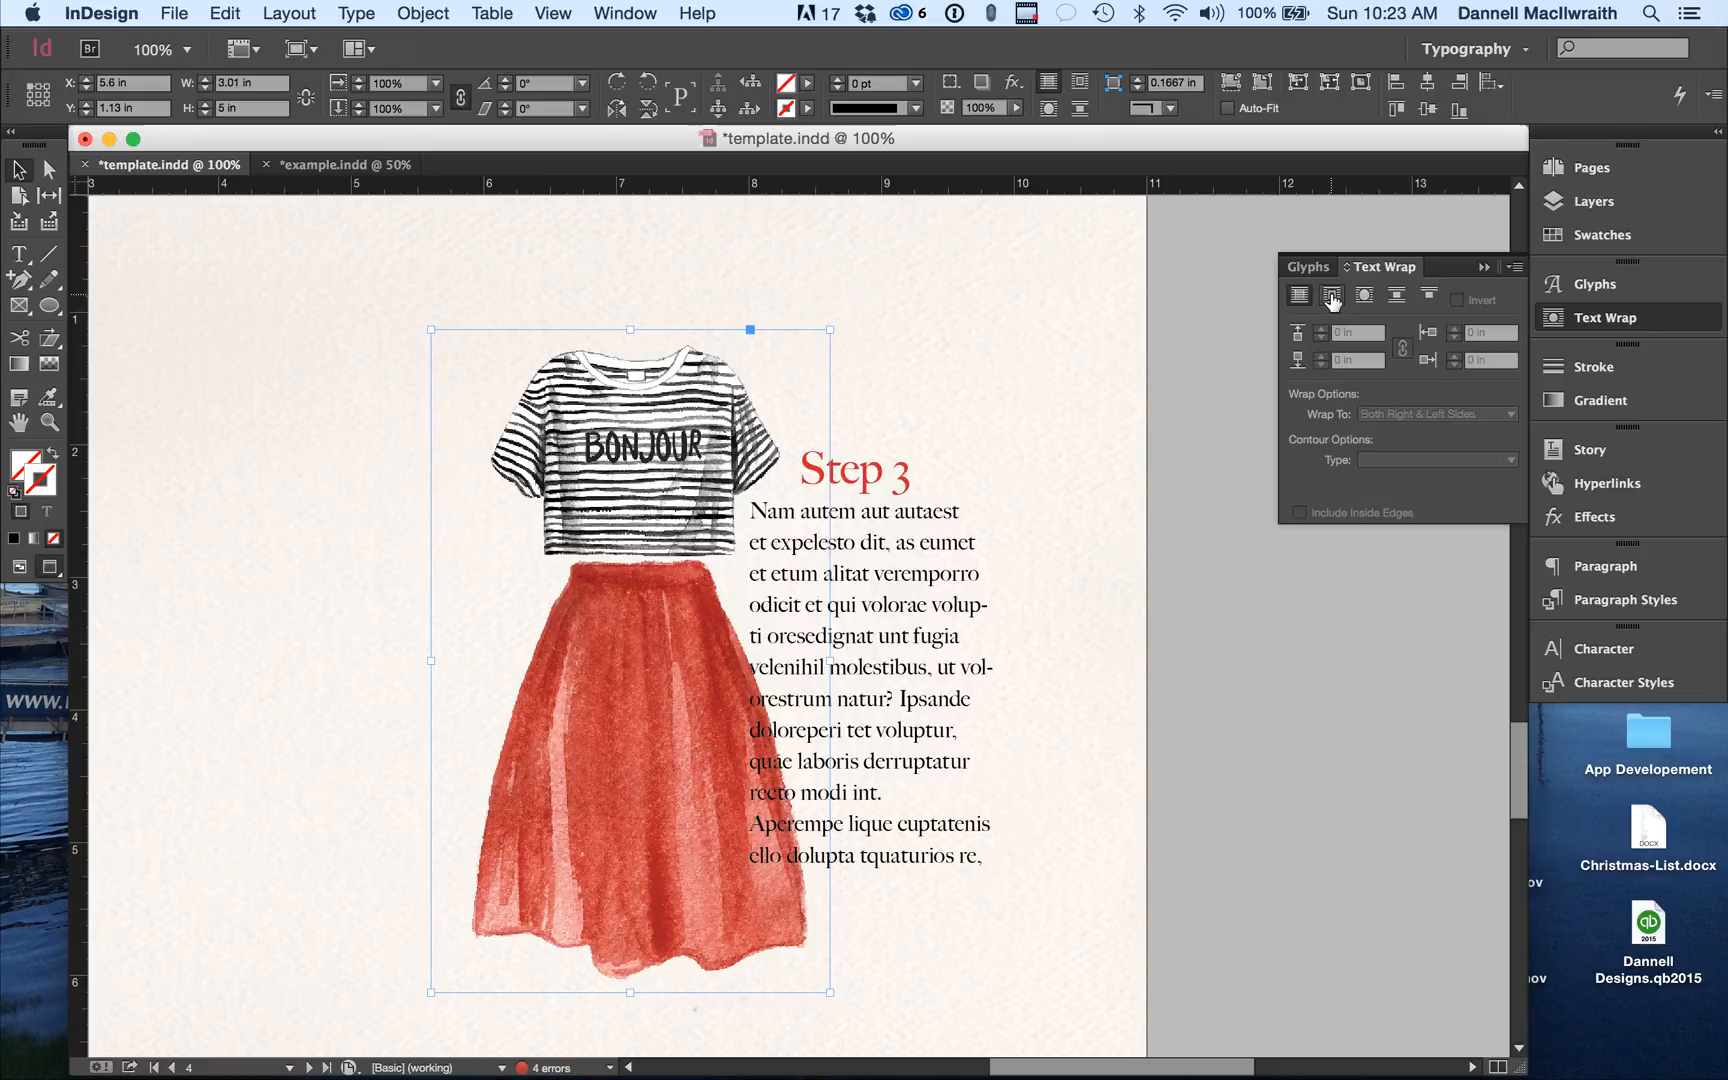
{"action": "left_click", "coordinate": [1331, 297]}
{"action": "left_click", "coordinate": [1364, 296]}
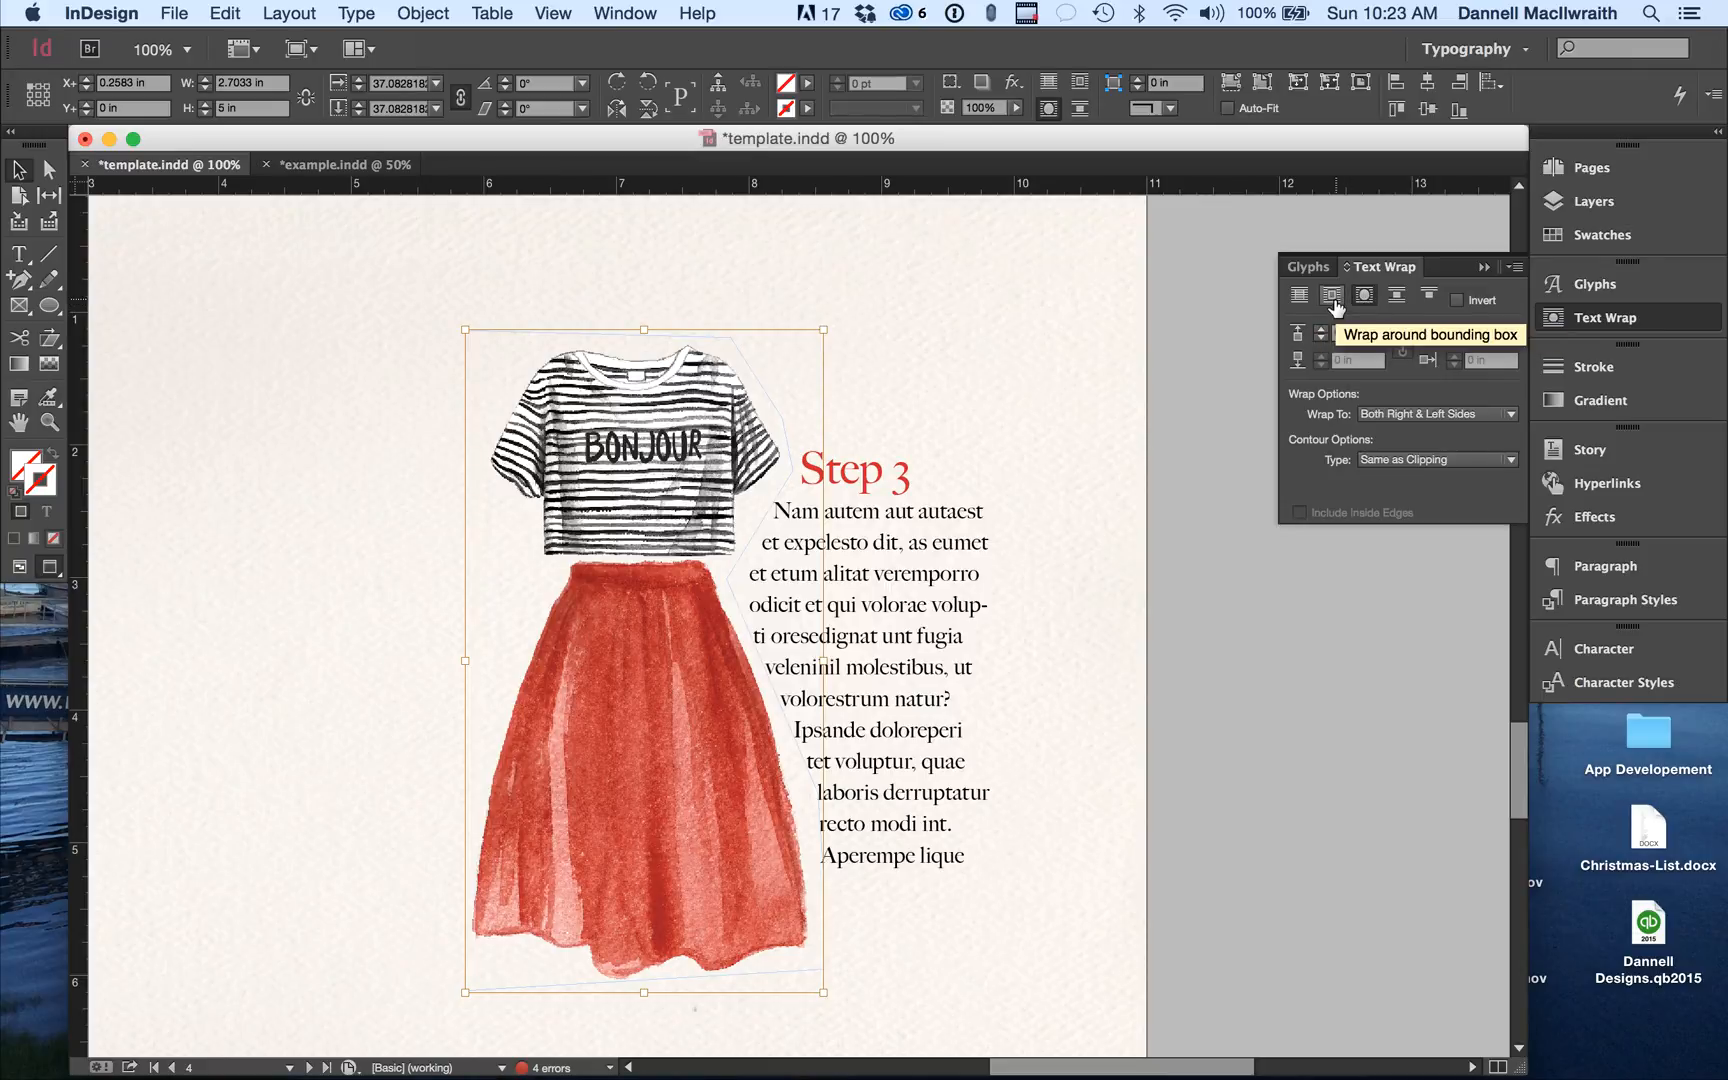
Compare the outfit image's no-wrap, bounding-box and object-shape text wrap settings, leaving object shape selected, and deselect everything.
{"action": "left_click", "coordinate": [1300, 302]}
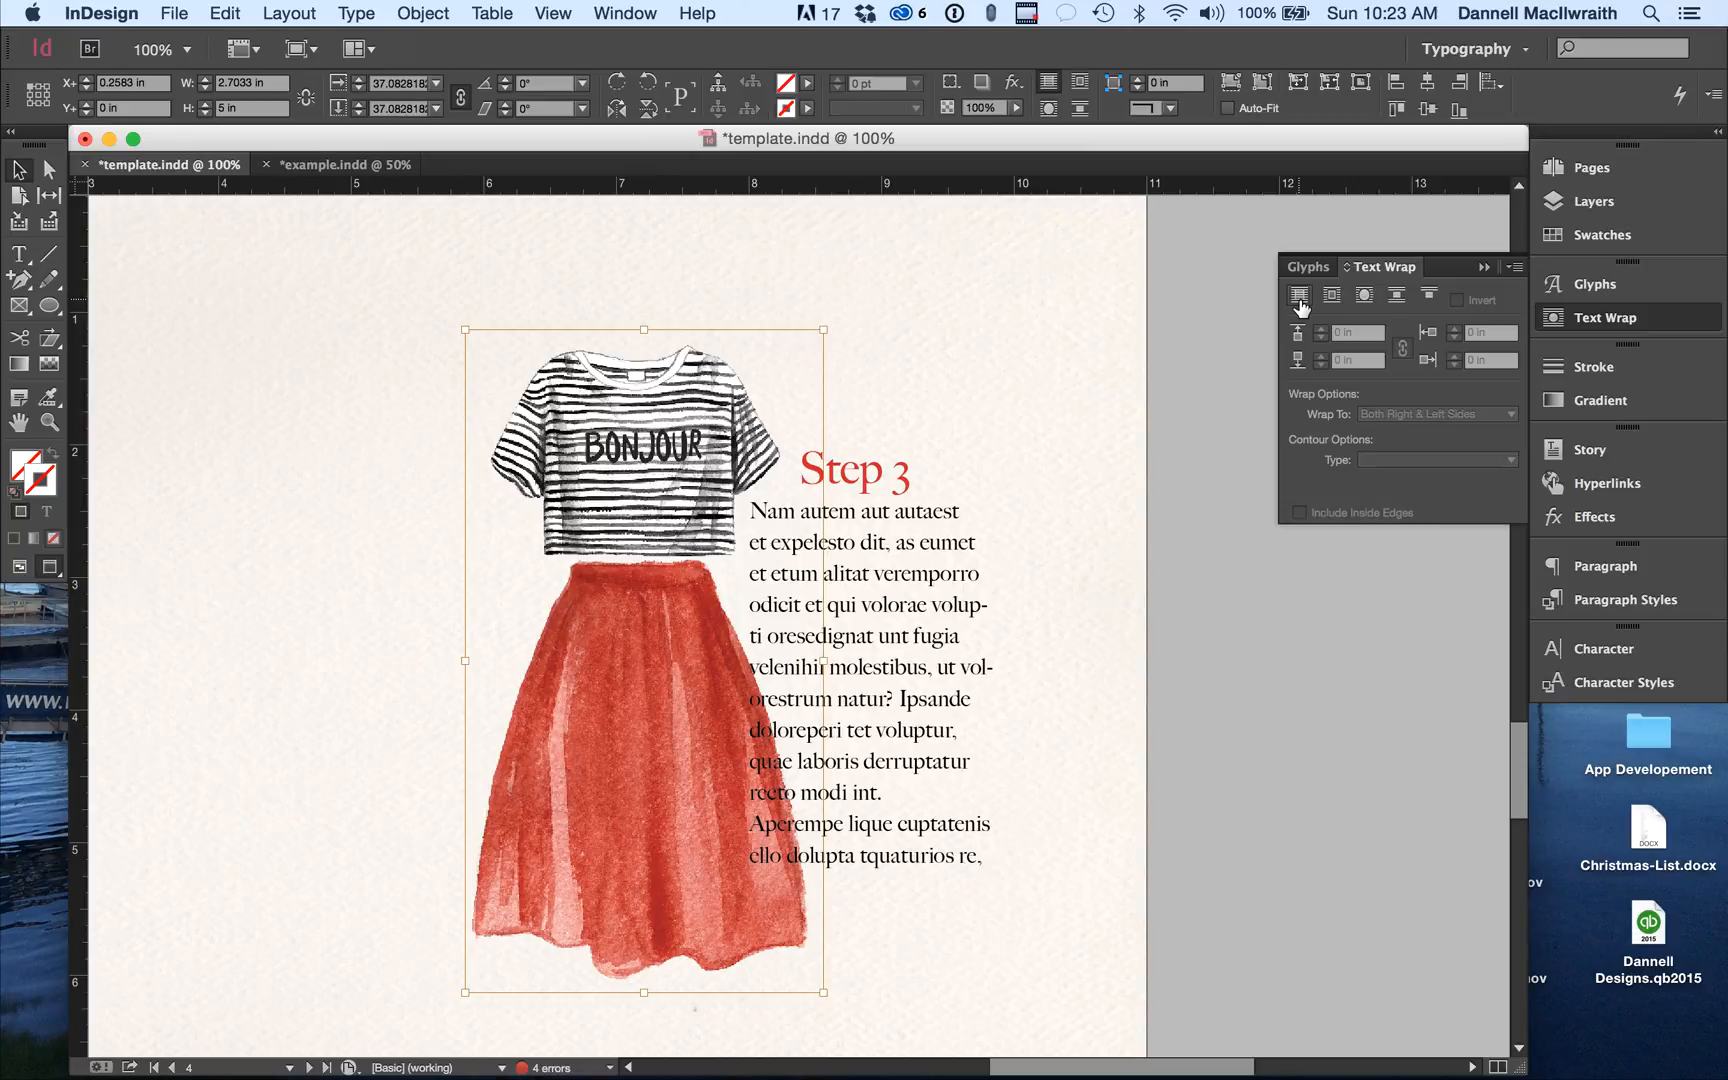
{"action": "left_click", "coordinate": [1330, 298]}
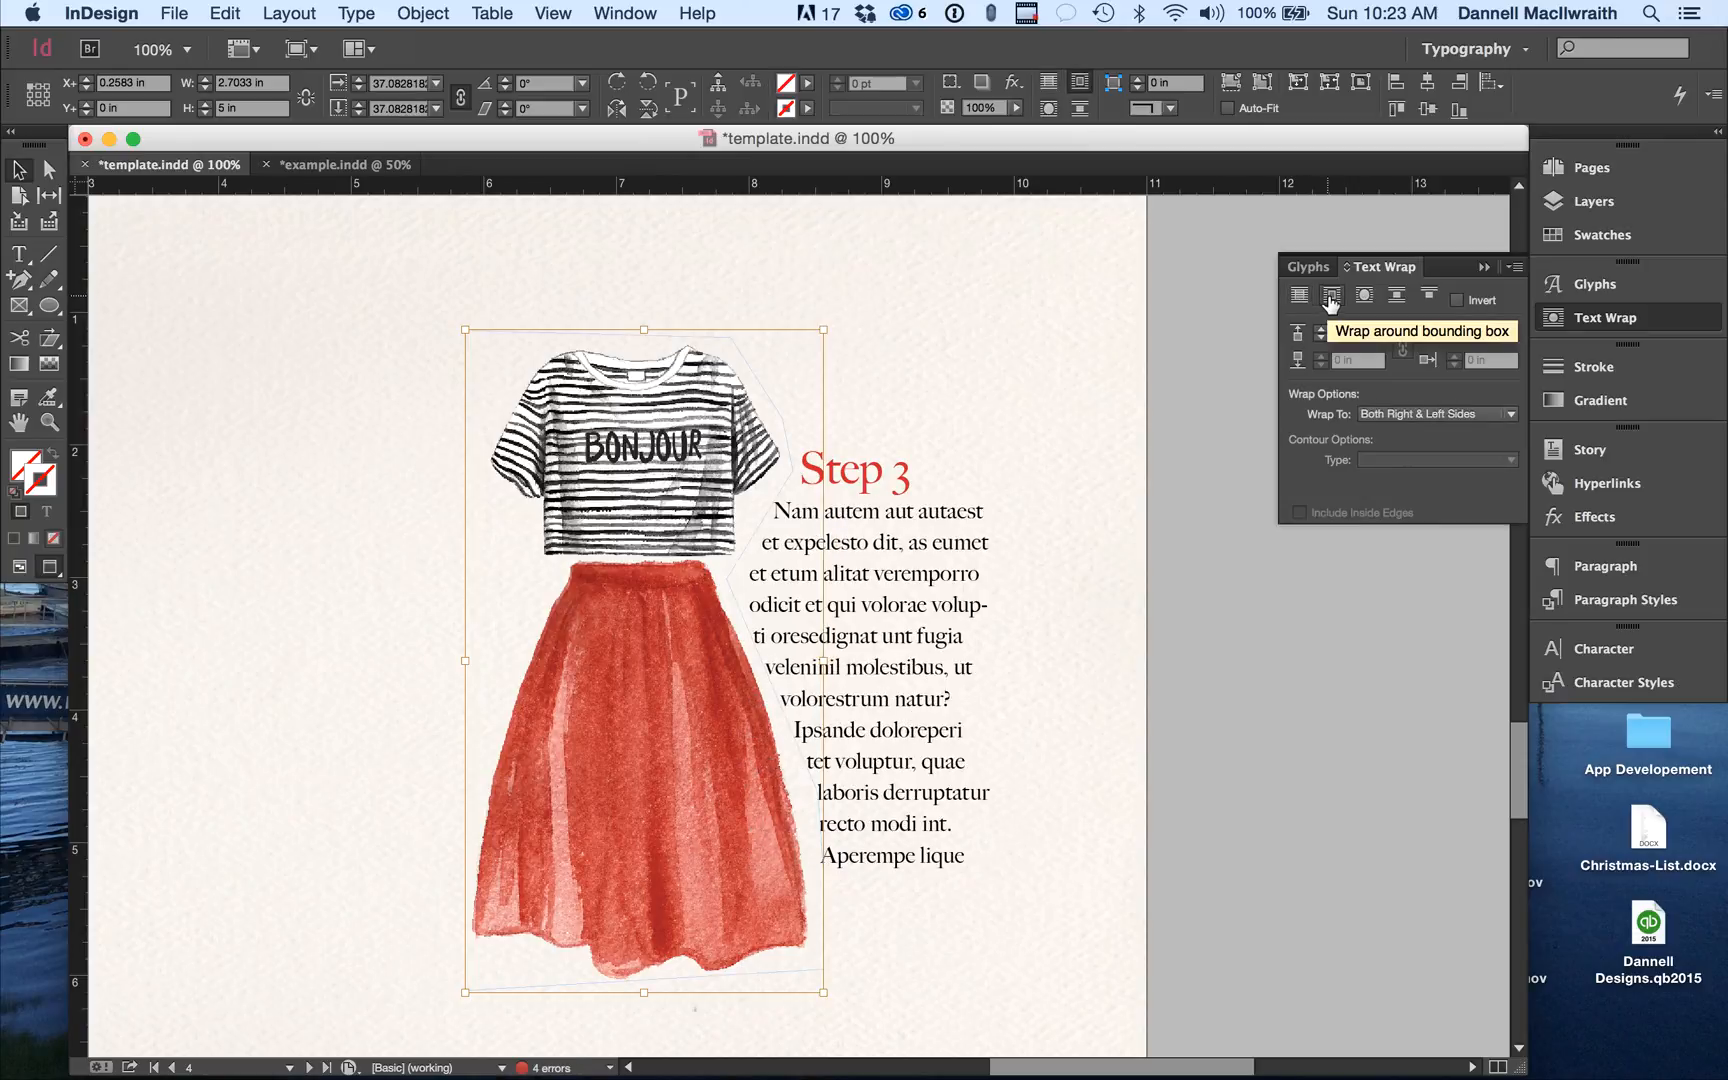
{"action": "left_click", "coordinate": [1366, 297]}
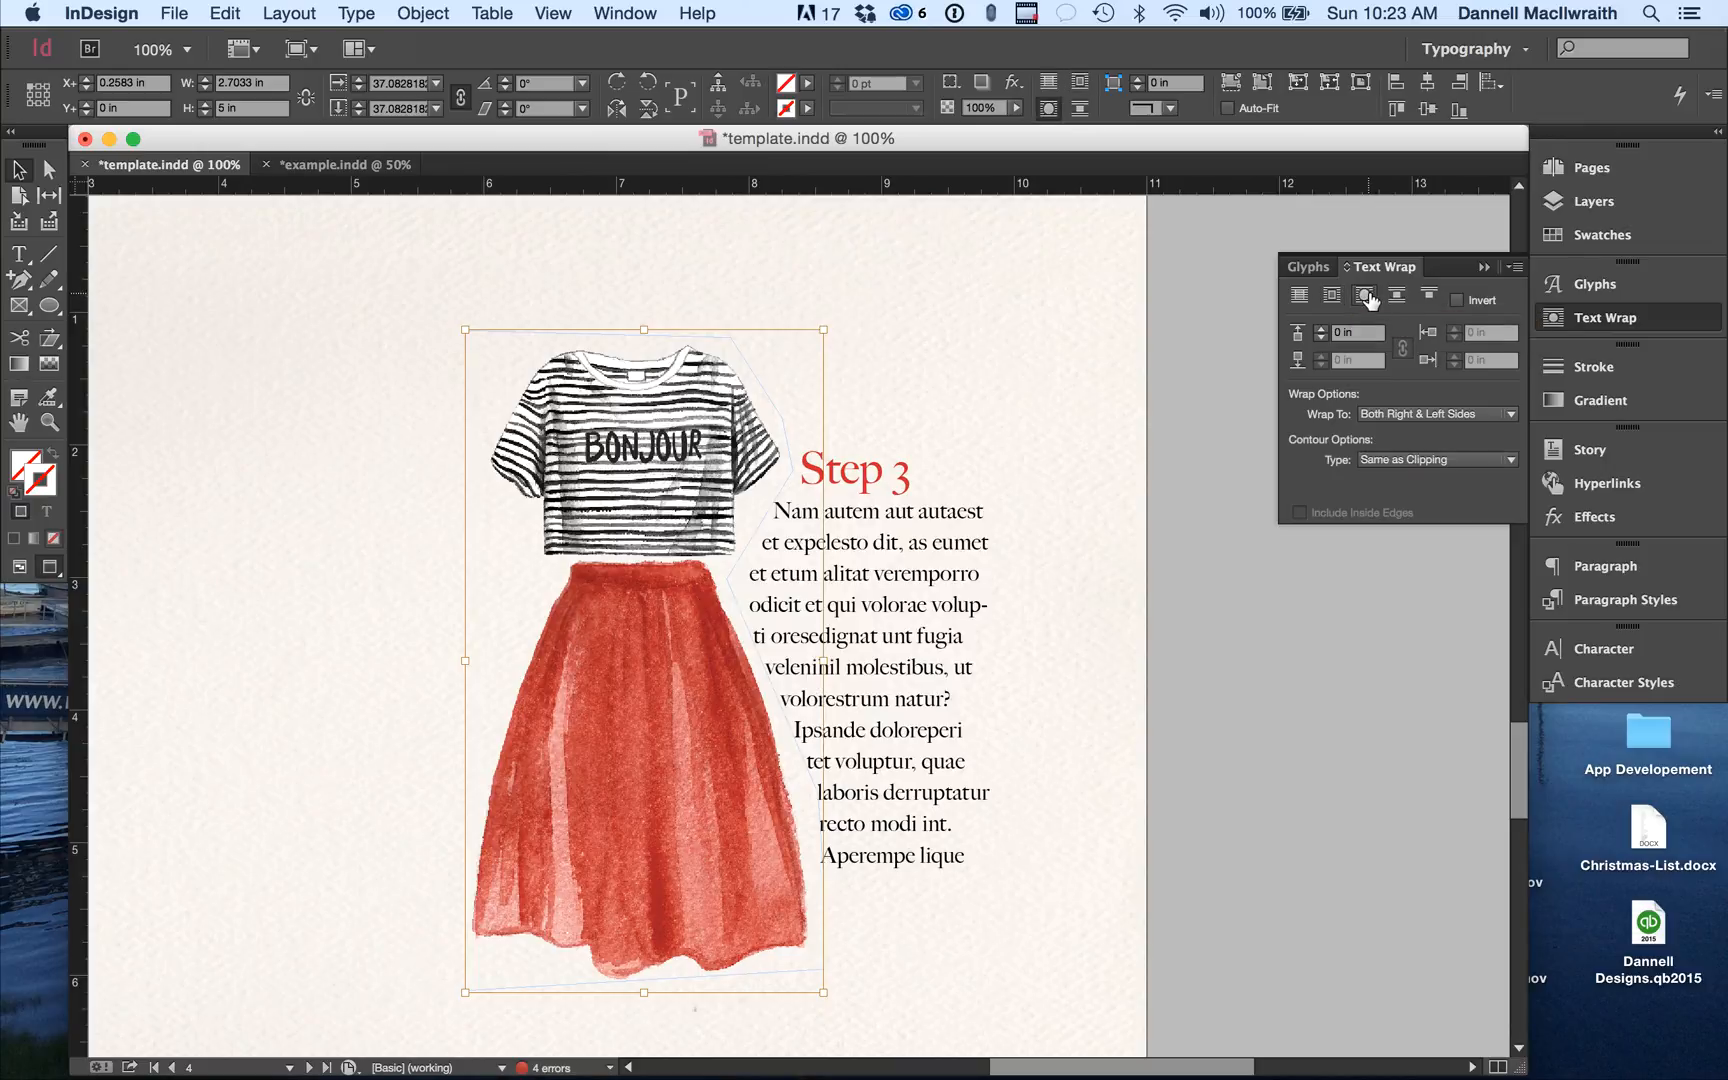
{"action": "left_click", "coordinate": [1075, 457]}
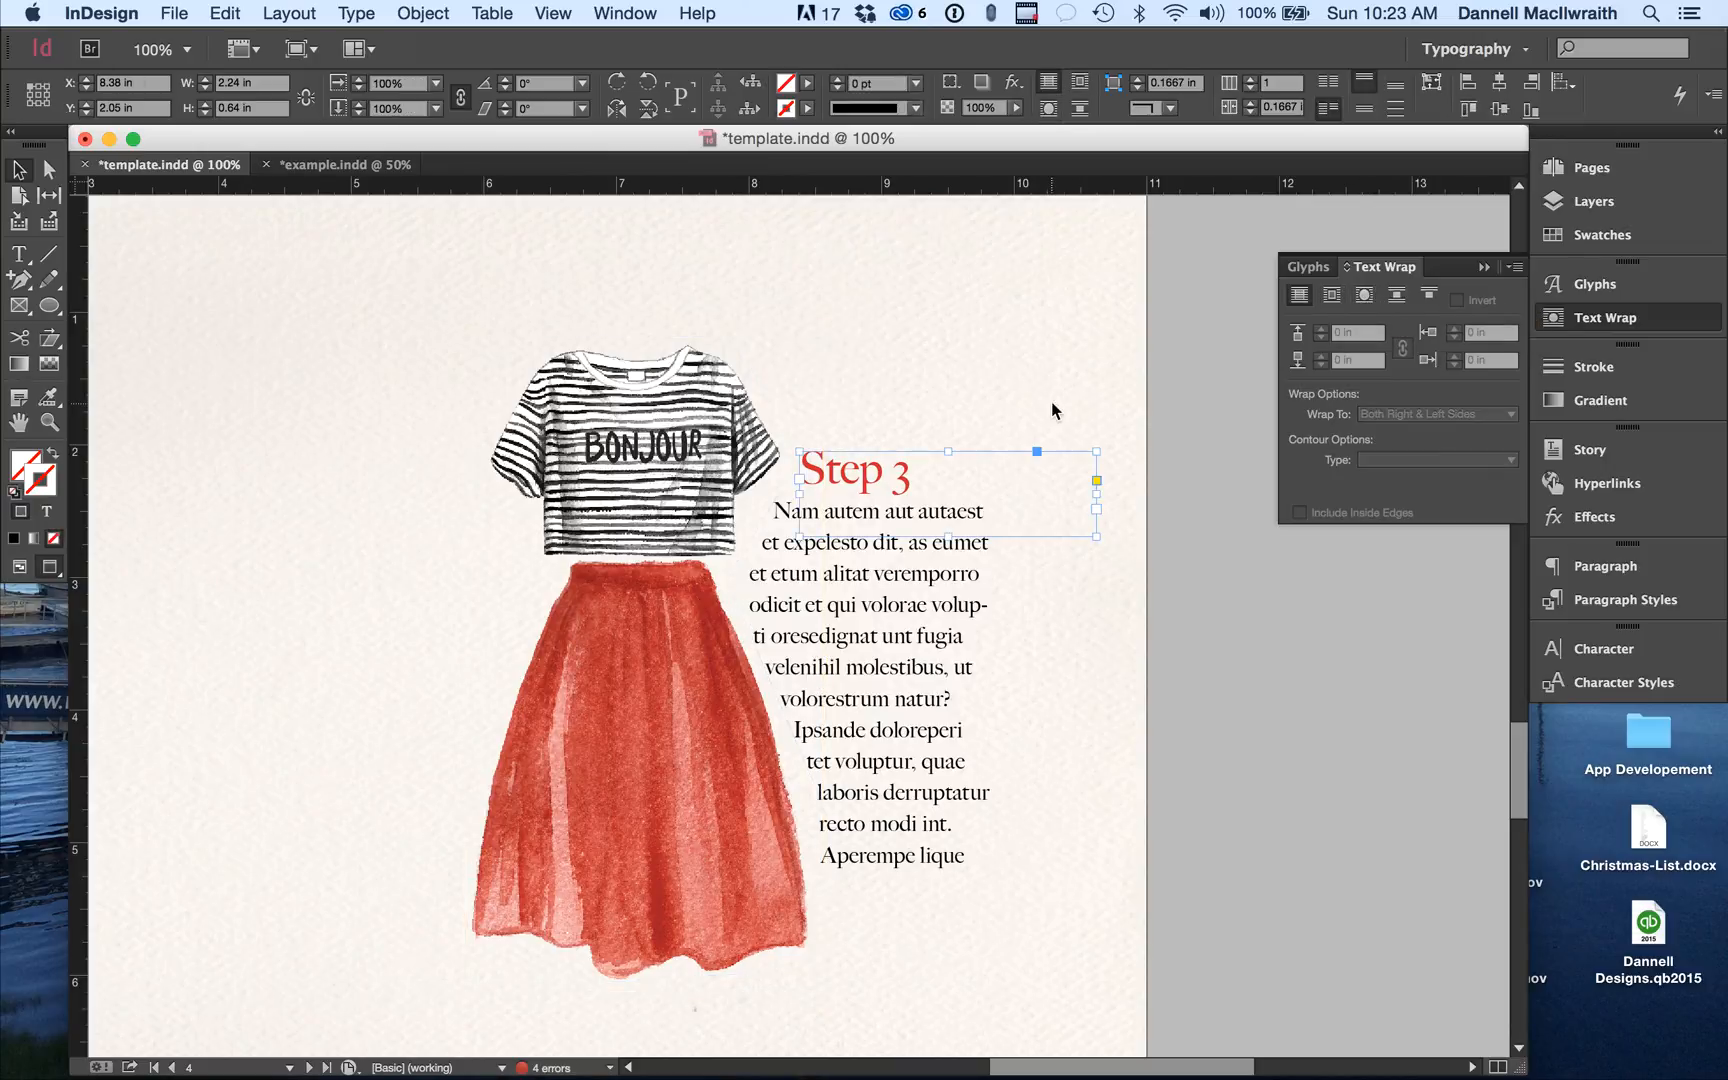
{"action": "left_click", "coordinate": [1037, 353]}
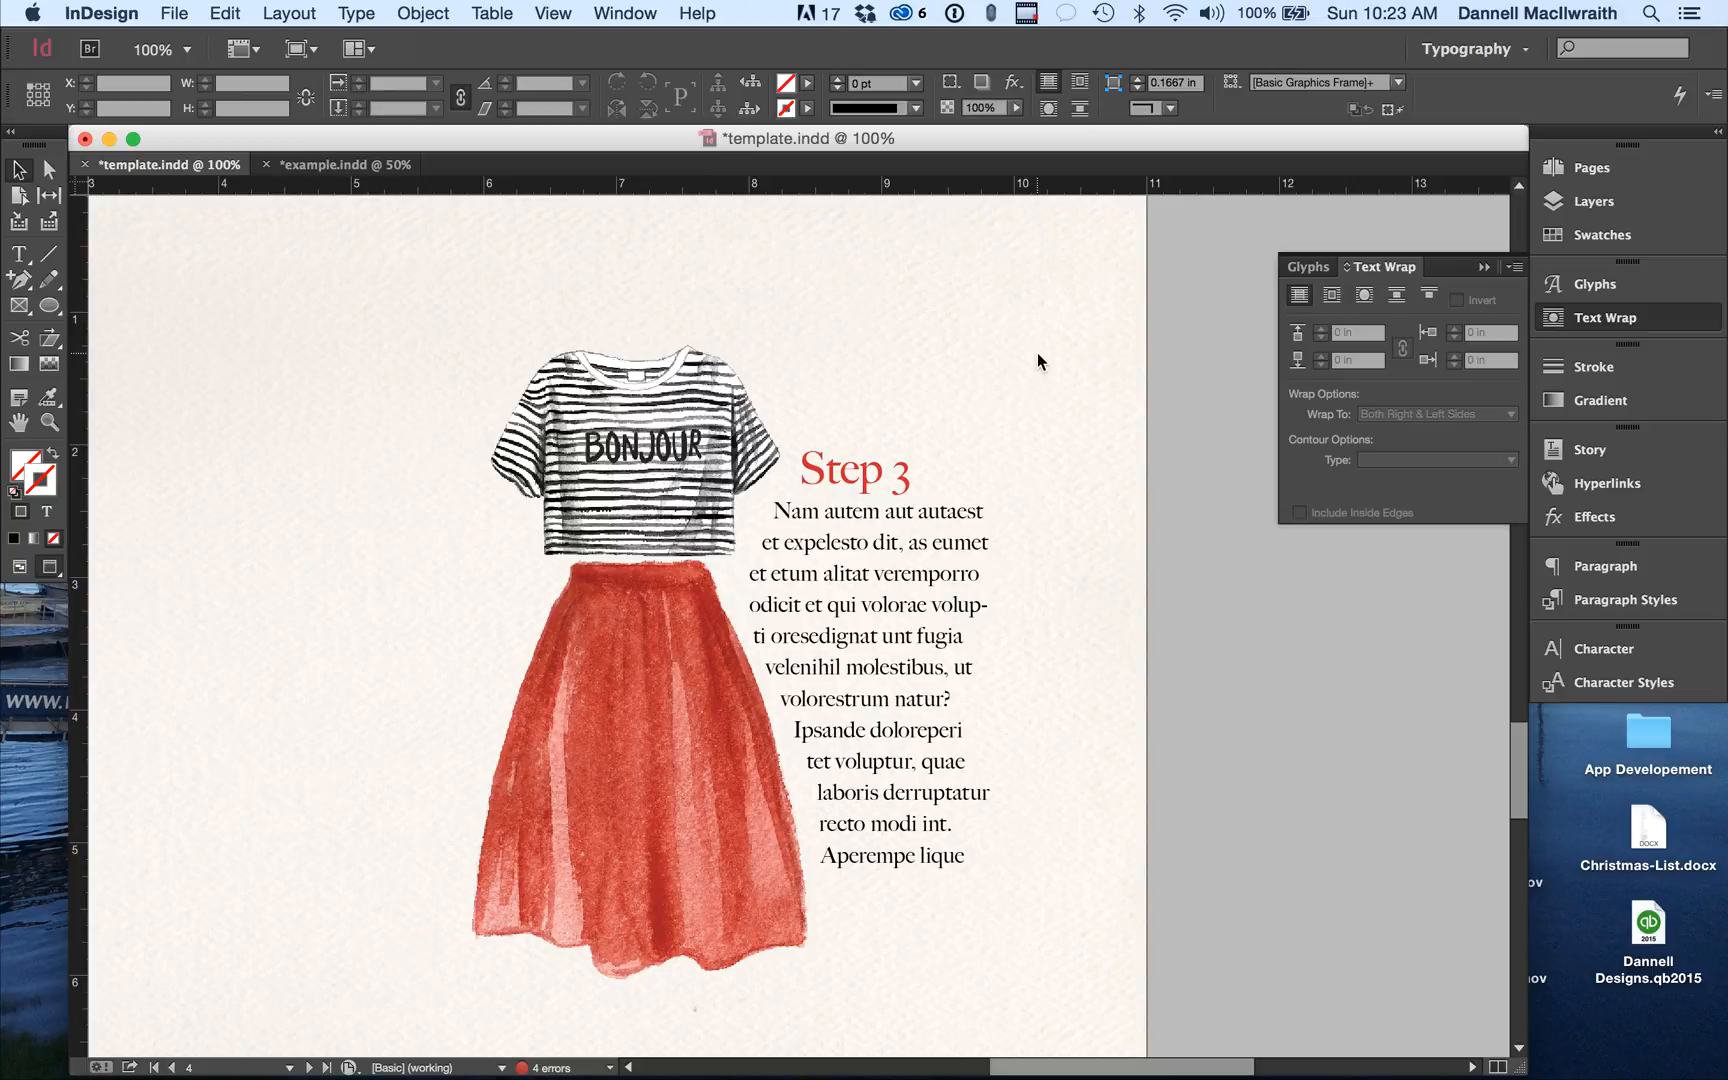
Save a copy of the booklet as step-by-step-book in the assets folder, in InDesign CC 2014 document format.
{"action": "key", "text": "super+minus"}
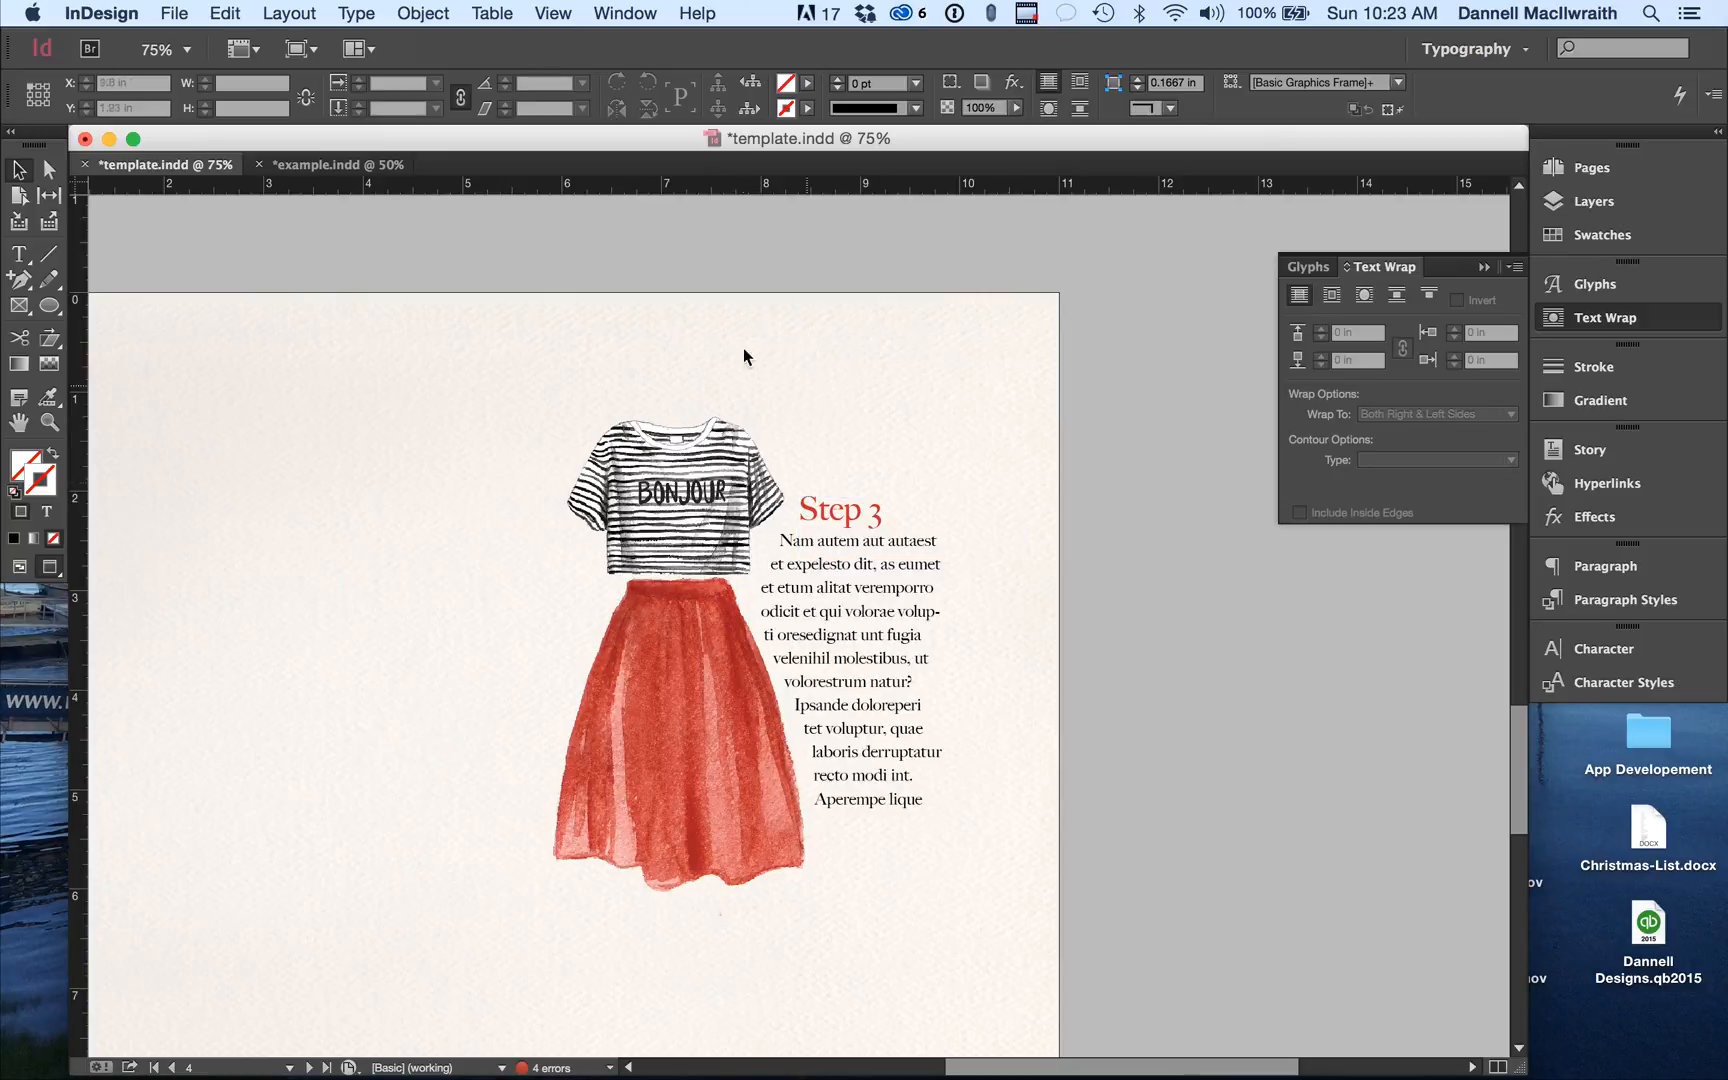
{"action": "left_click", "coordinate": [174, 13]}
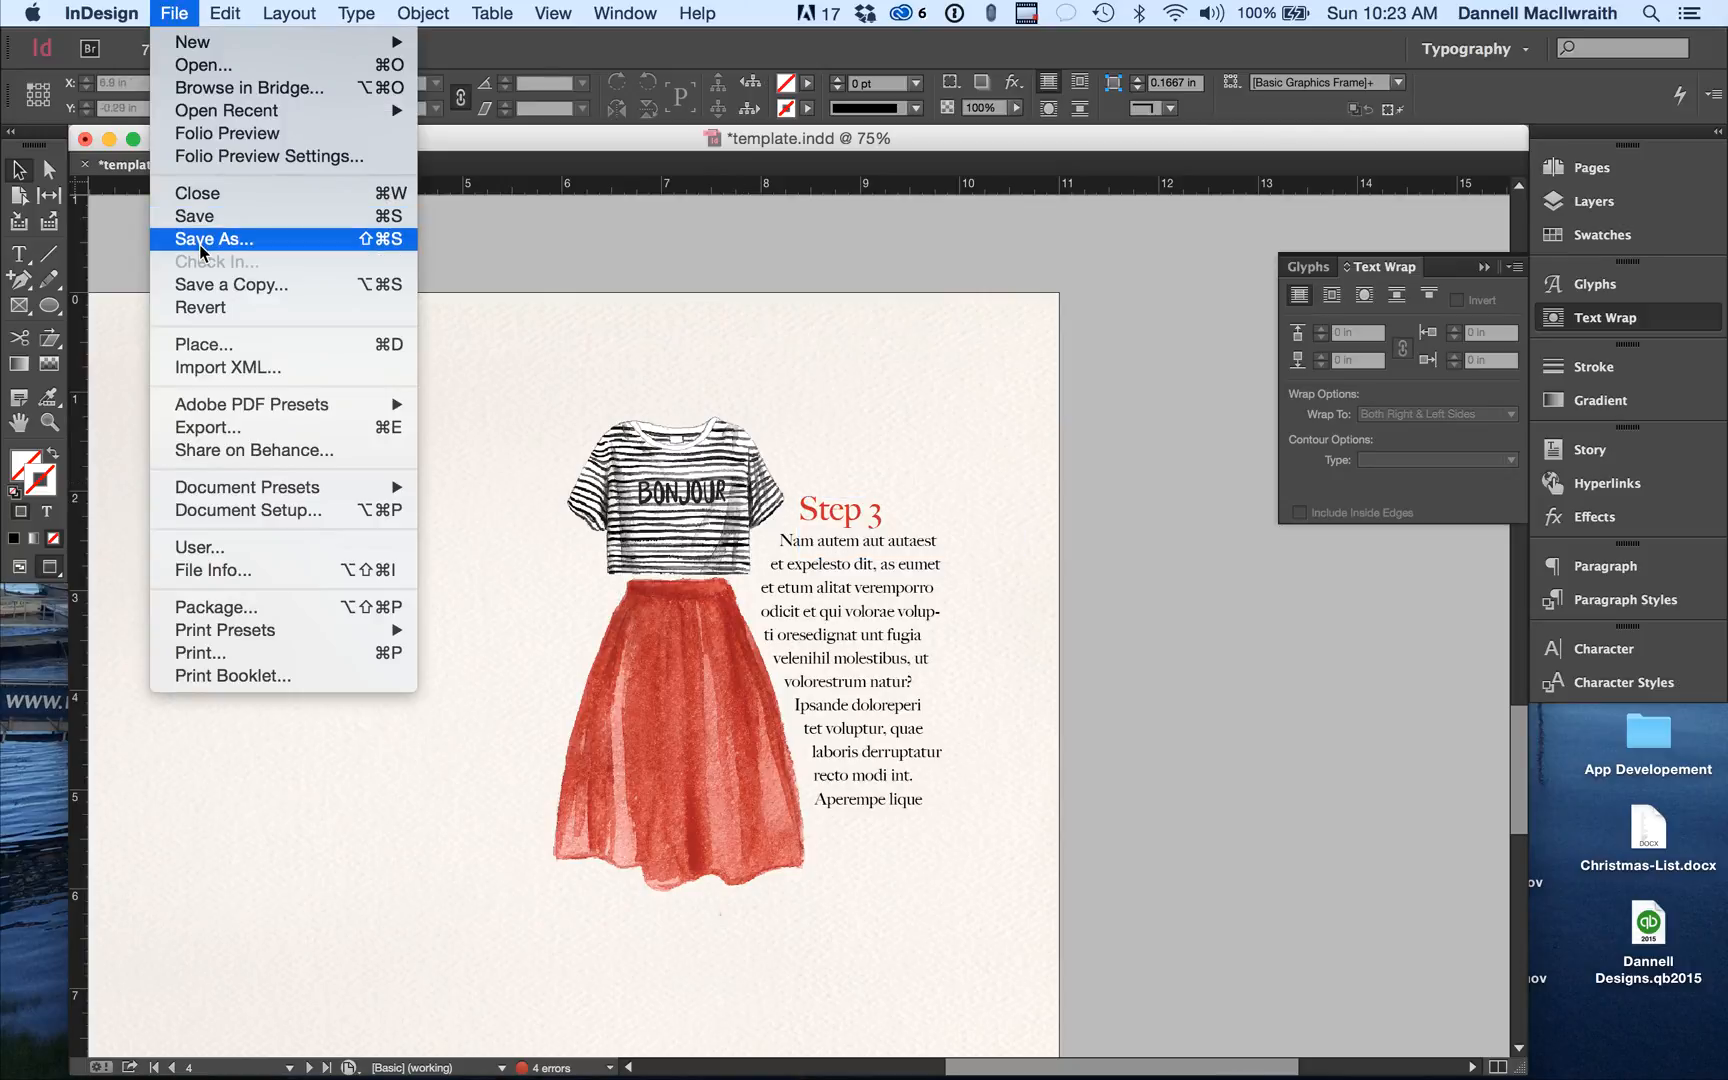
{"action": "left_click", "coordinate": [198, 244]}
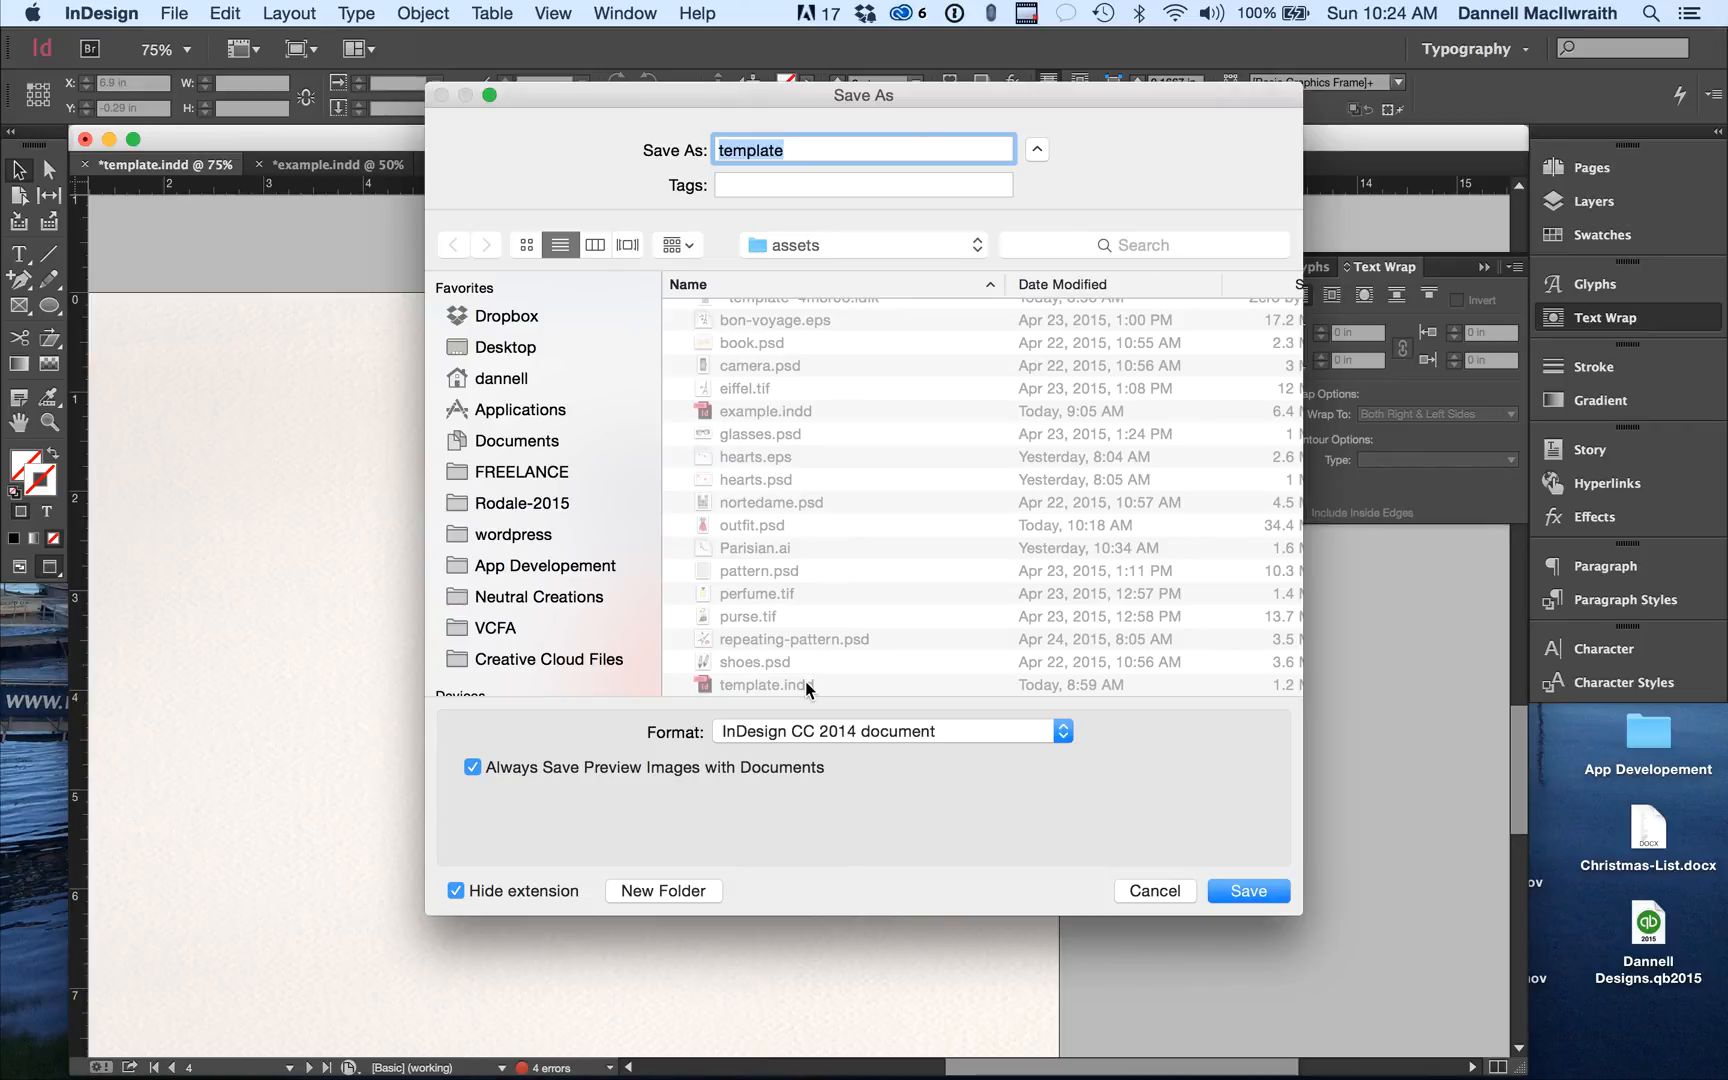
{"action": "left_click", "coordinate": [837, 735]}
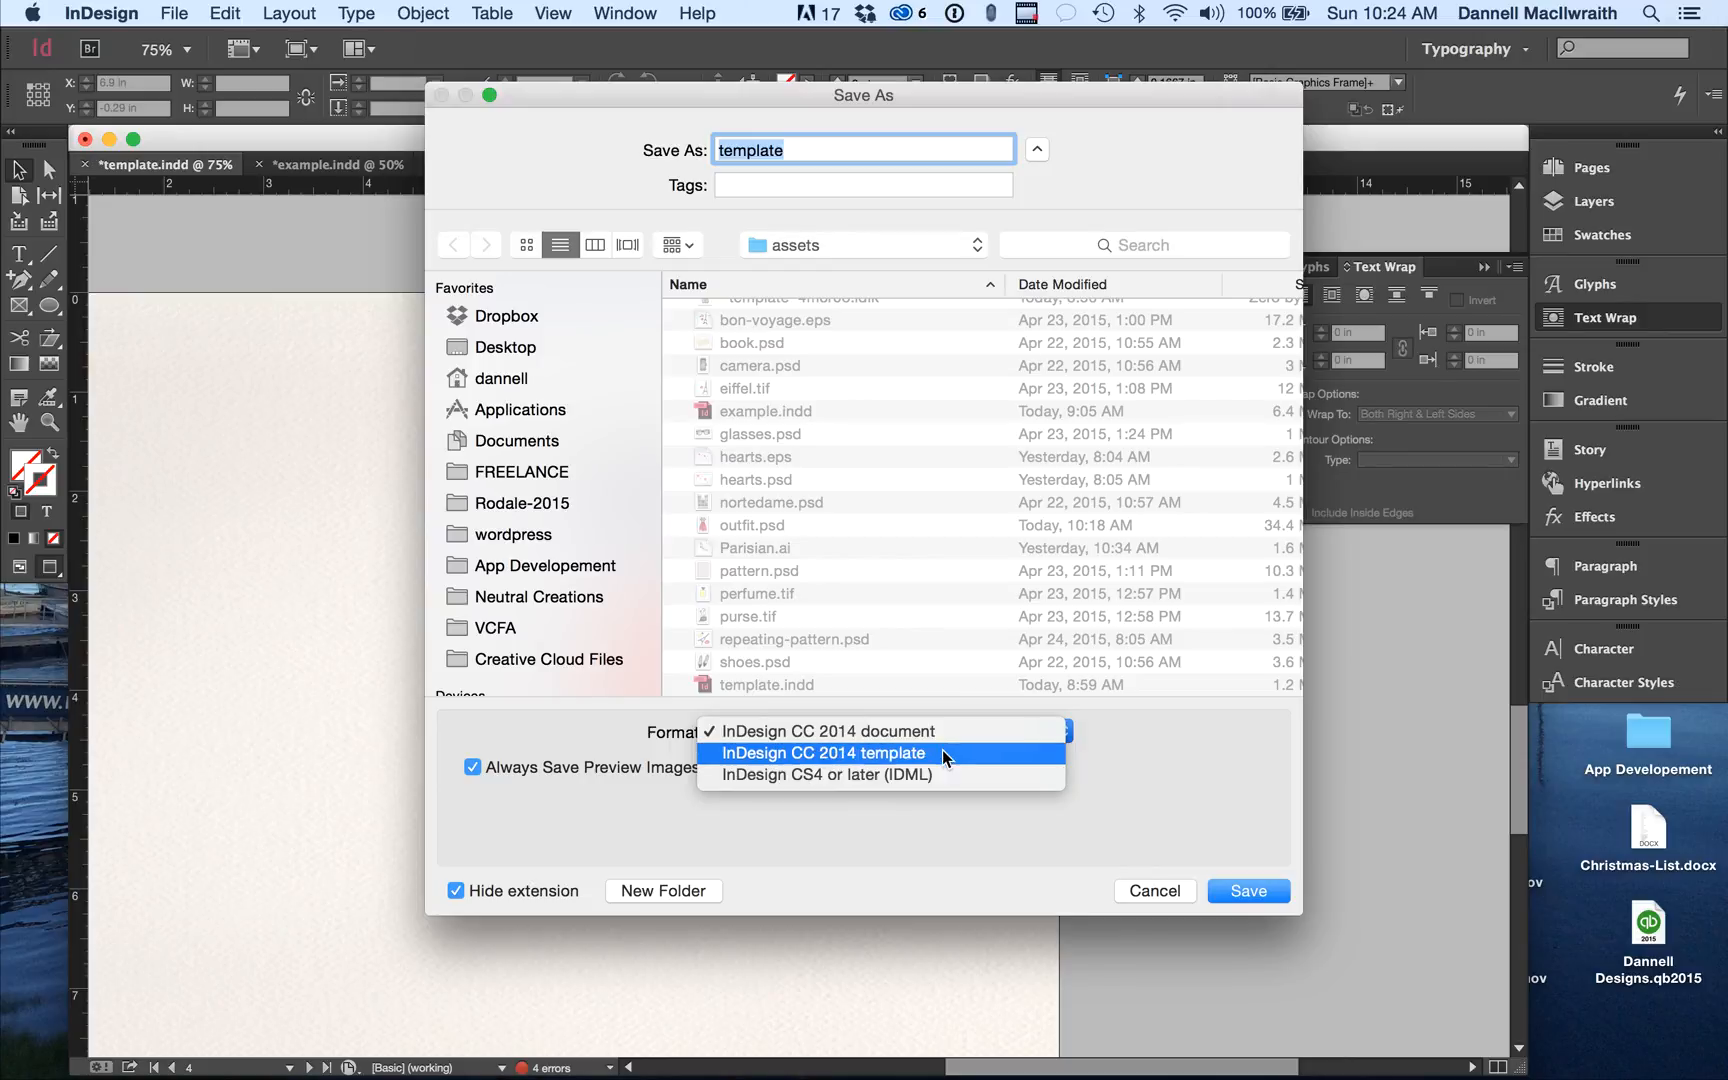
{"action": "left_click", "coordinate": [937, 731]}
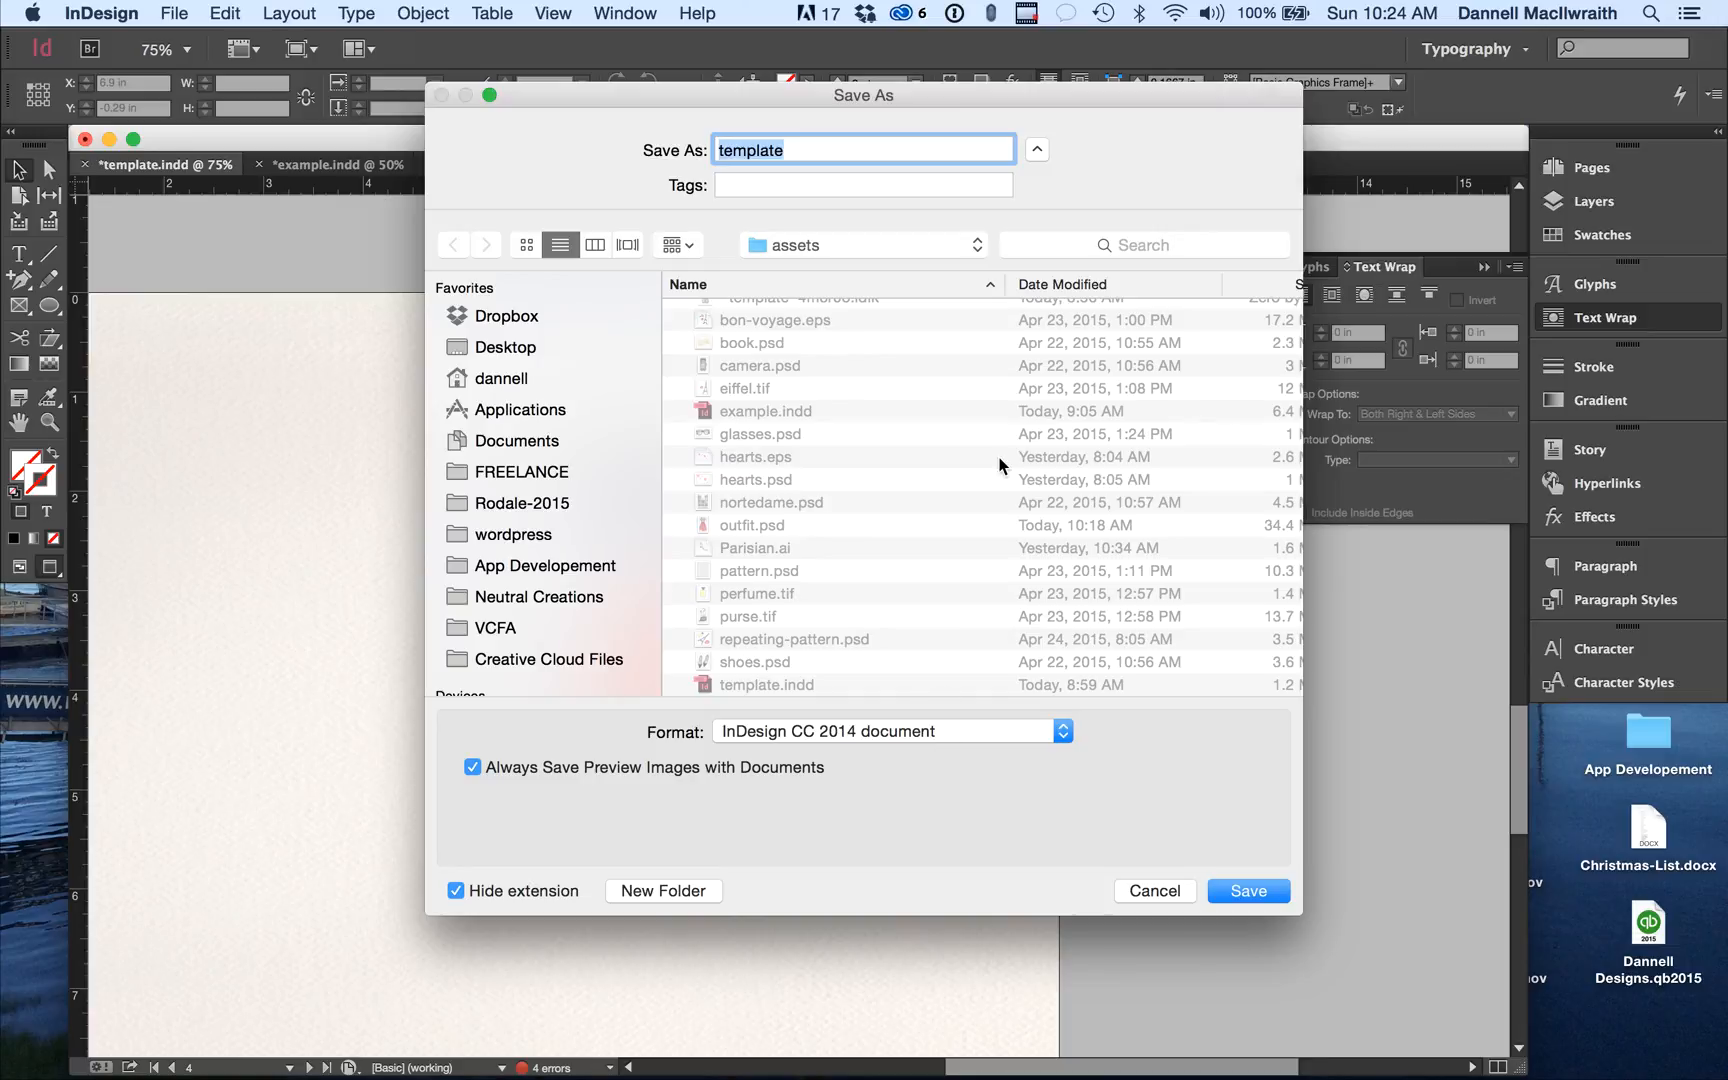
{"action": "type", "text": "step-by-step-book"}
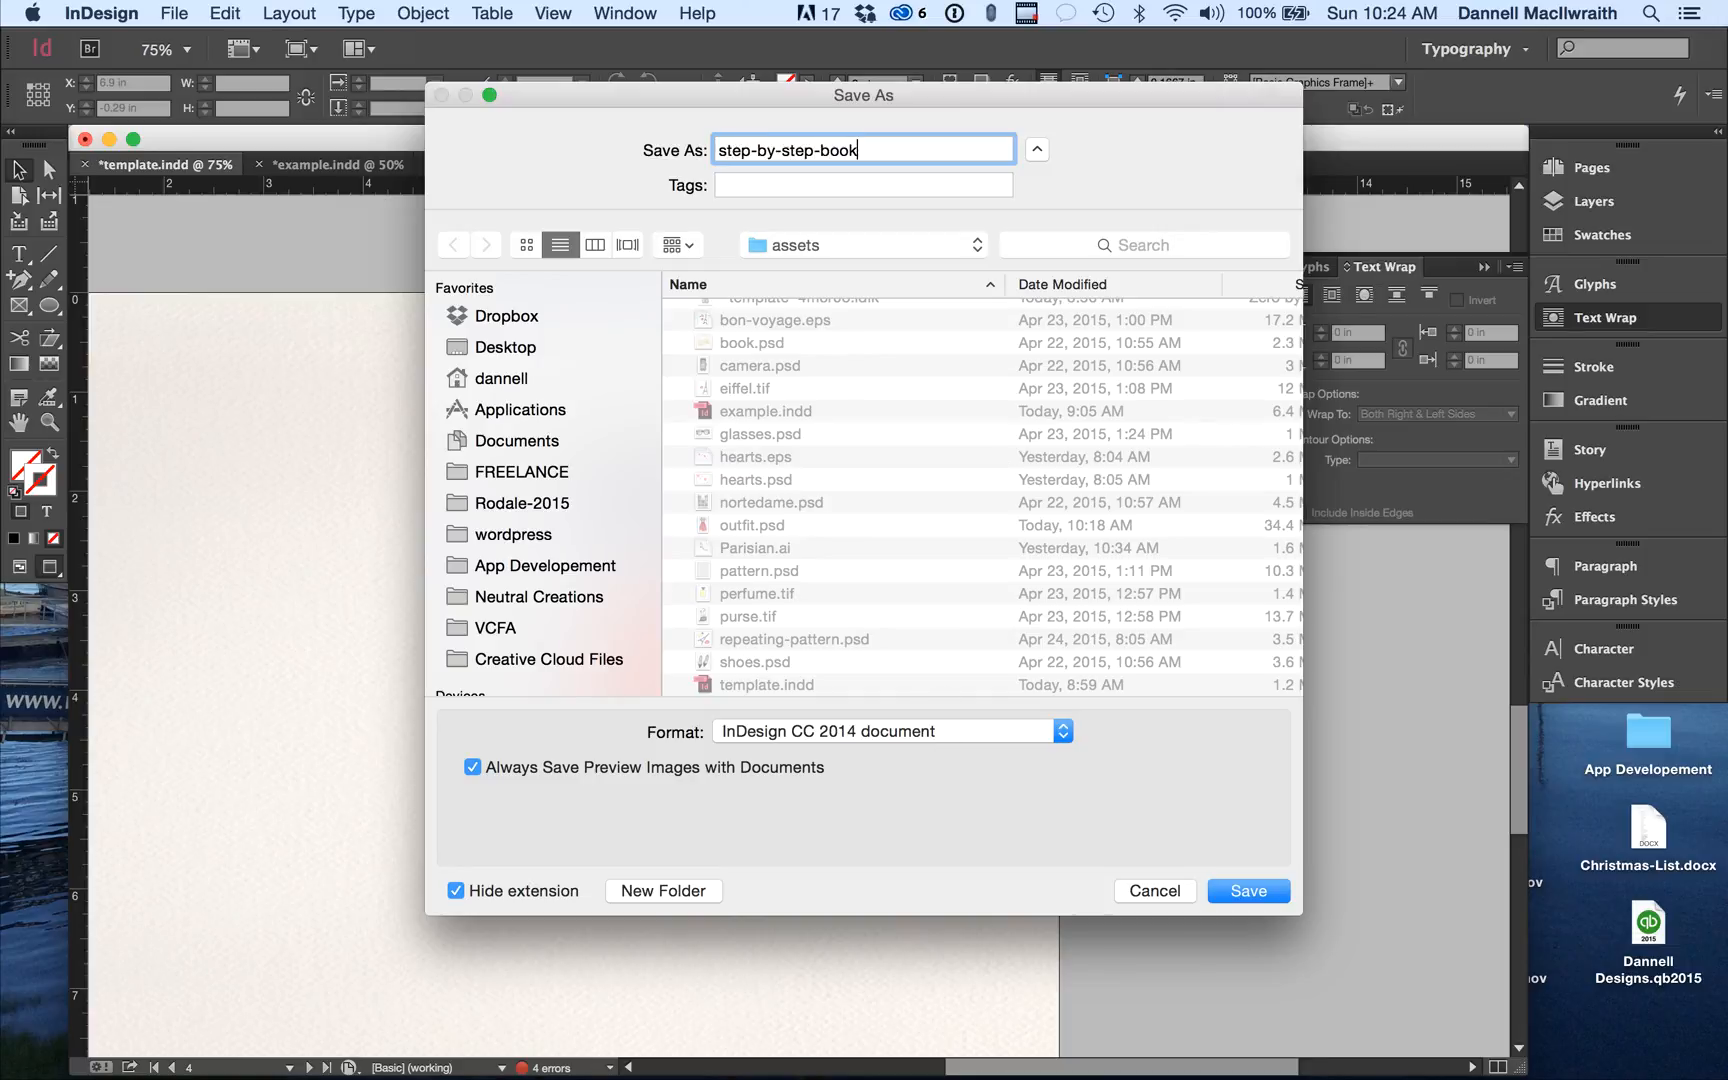
{"action": "left_click", "coordinate": [1248, 890]}
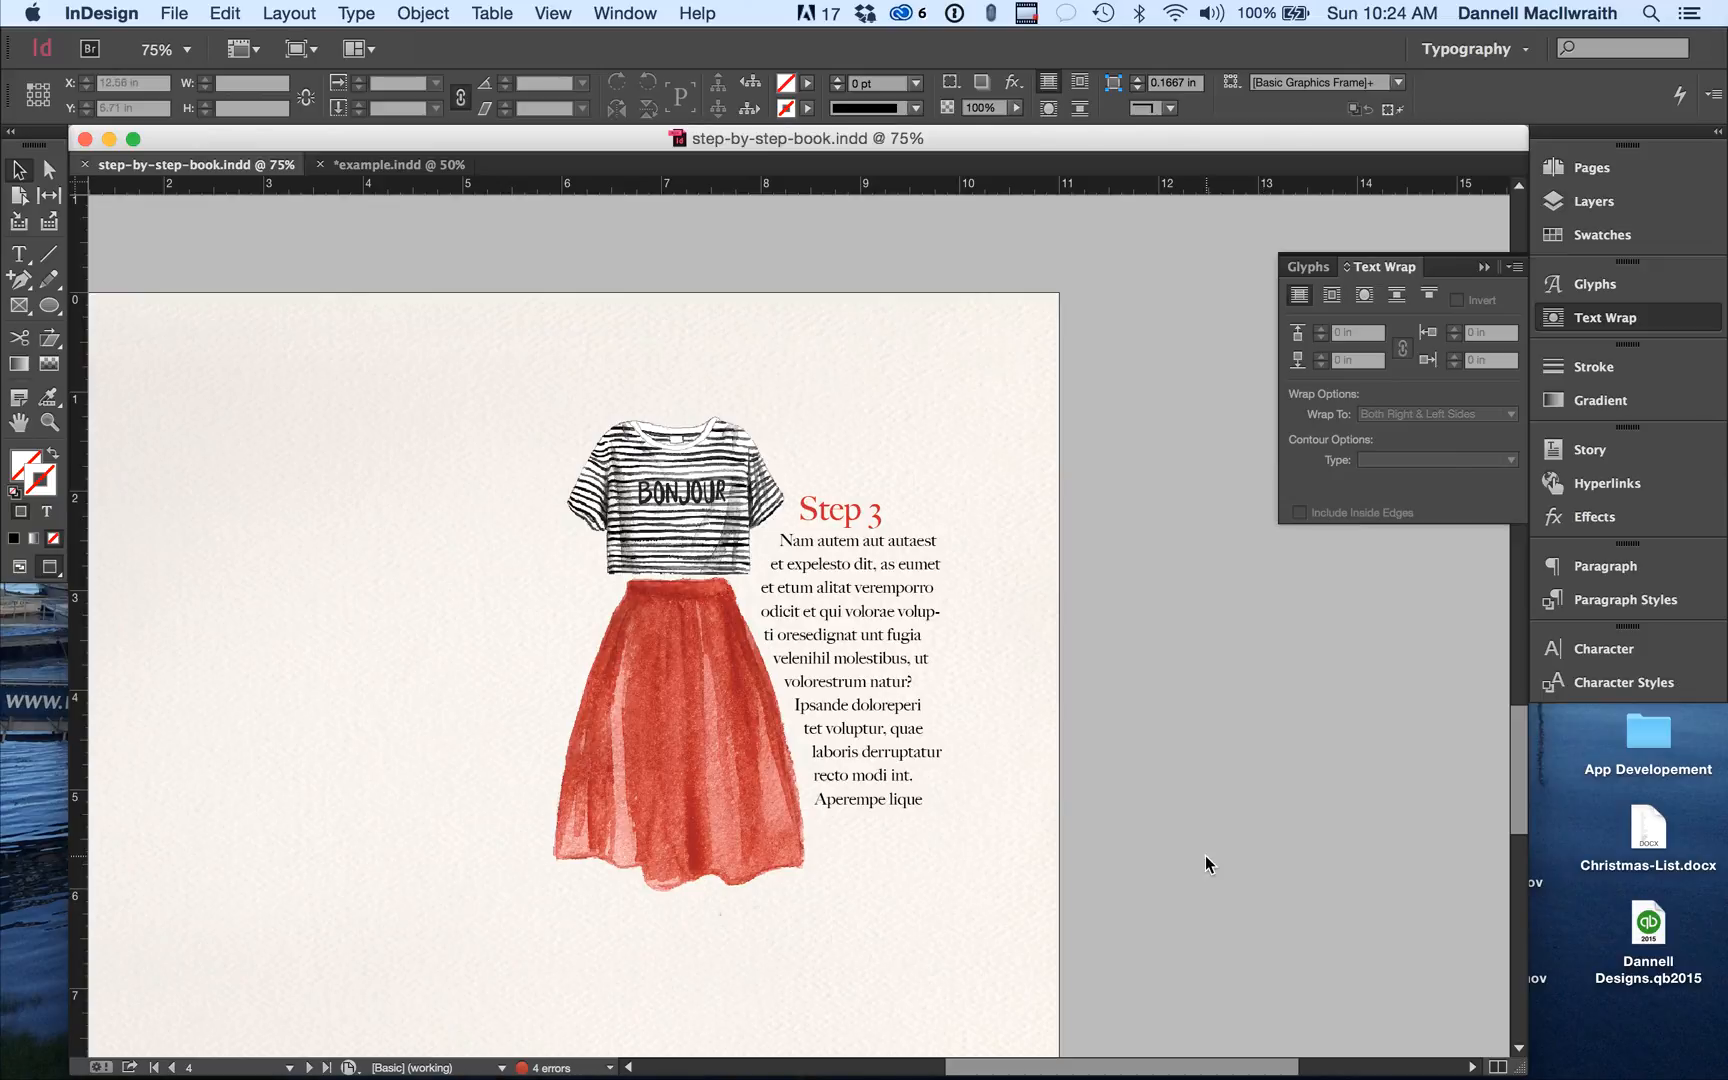
Package the booklet as step-by-step-book Folder inside the assets folder of Step by Step Booklet, keeping the default printing instructions and including an IDML file.
{"action": "scroll", "coordinate": [1103, 802], "scroll_direction": "left", "scroll_amount": 2}
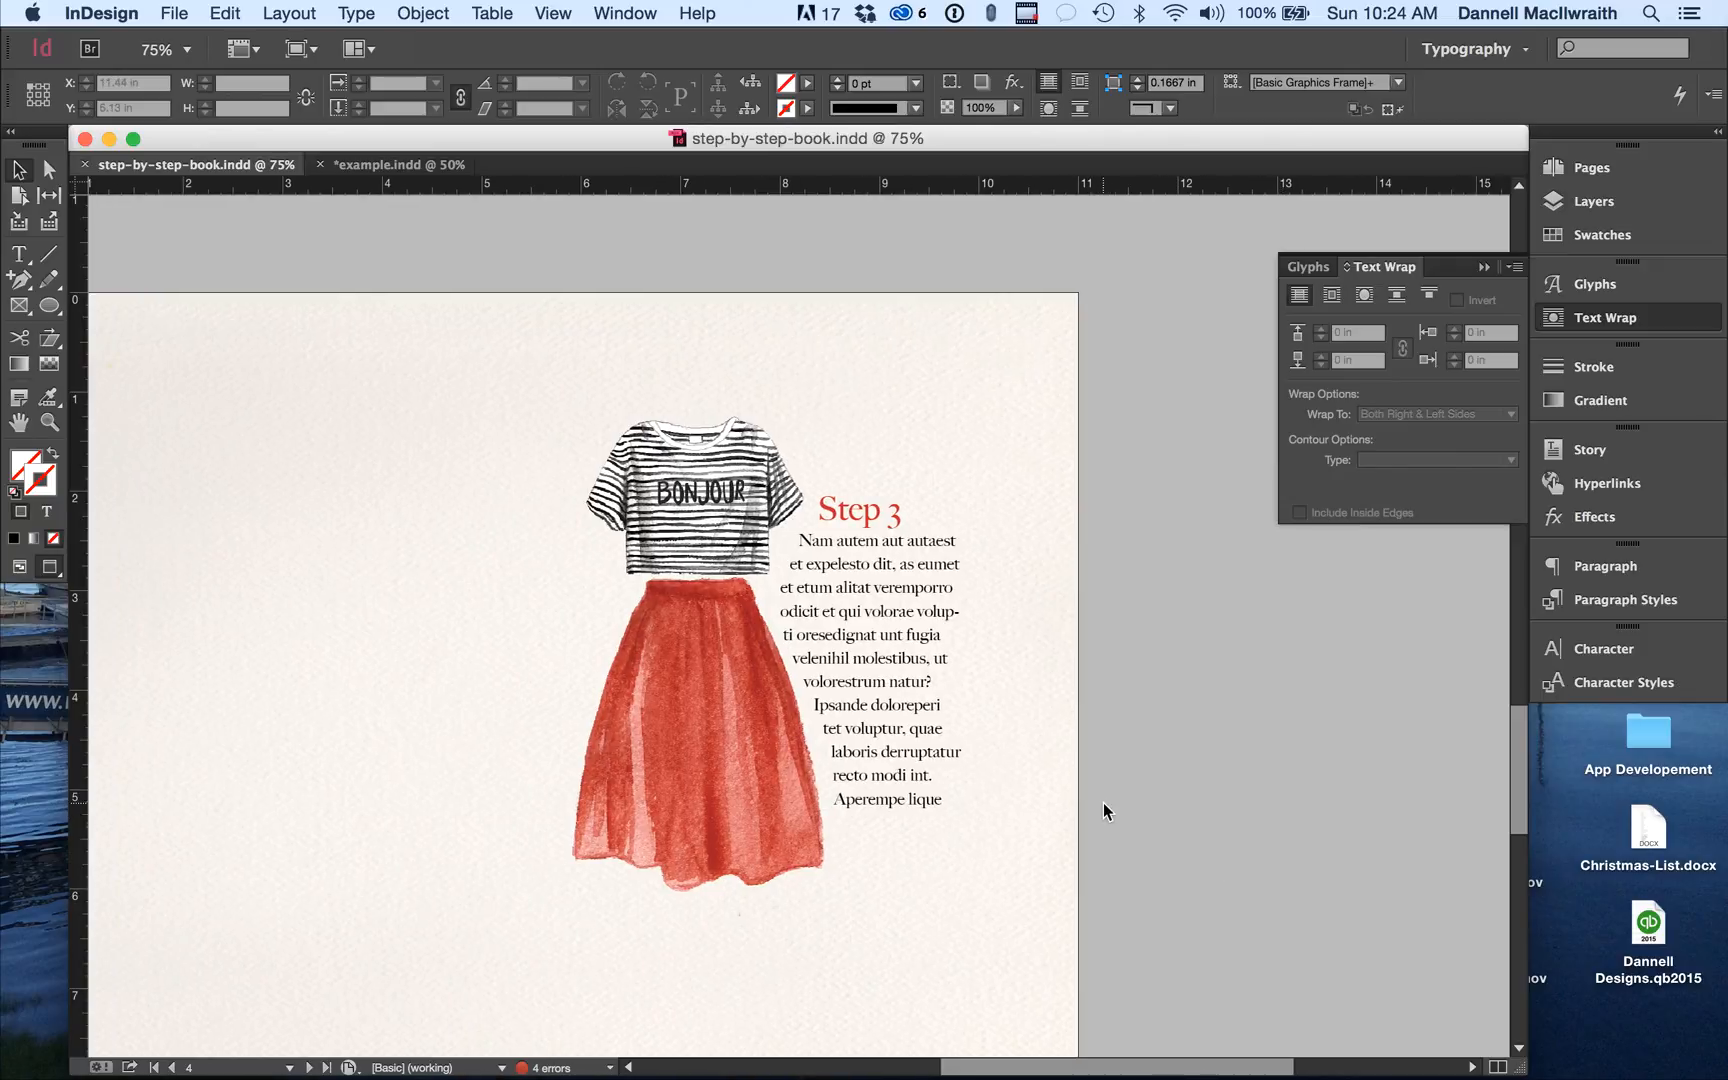
{"action": "left_click", "coordinate": [166, 10]}
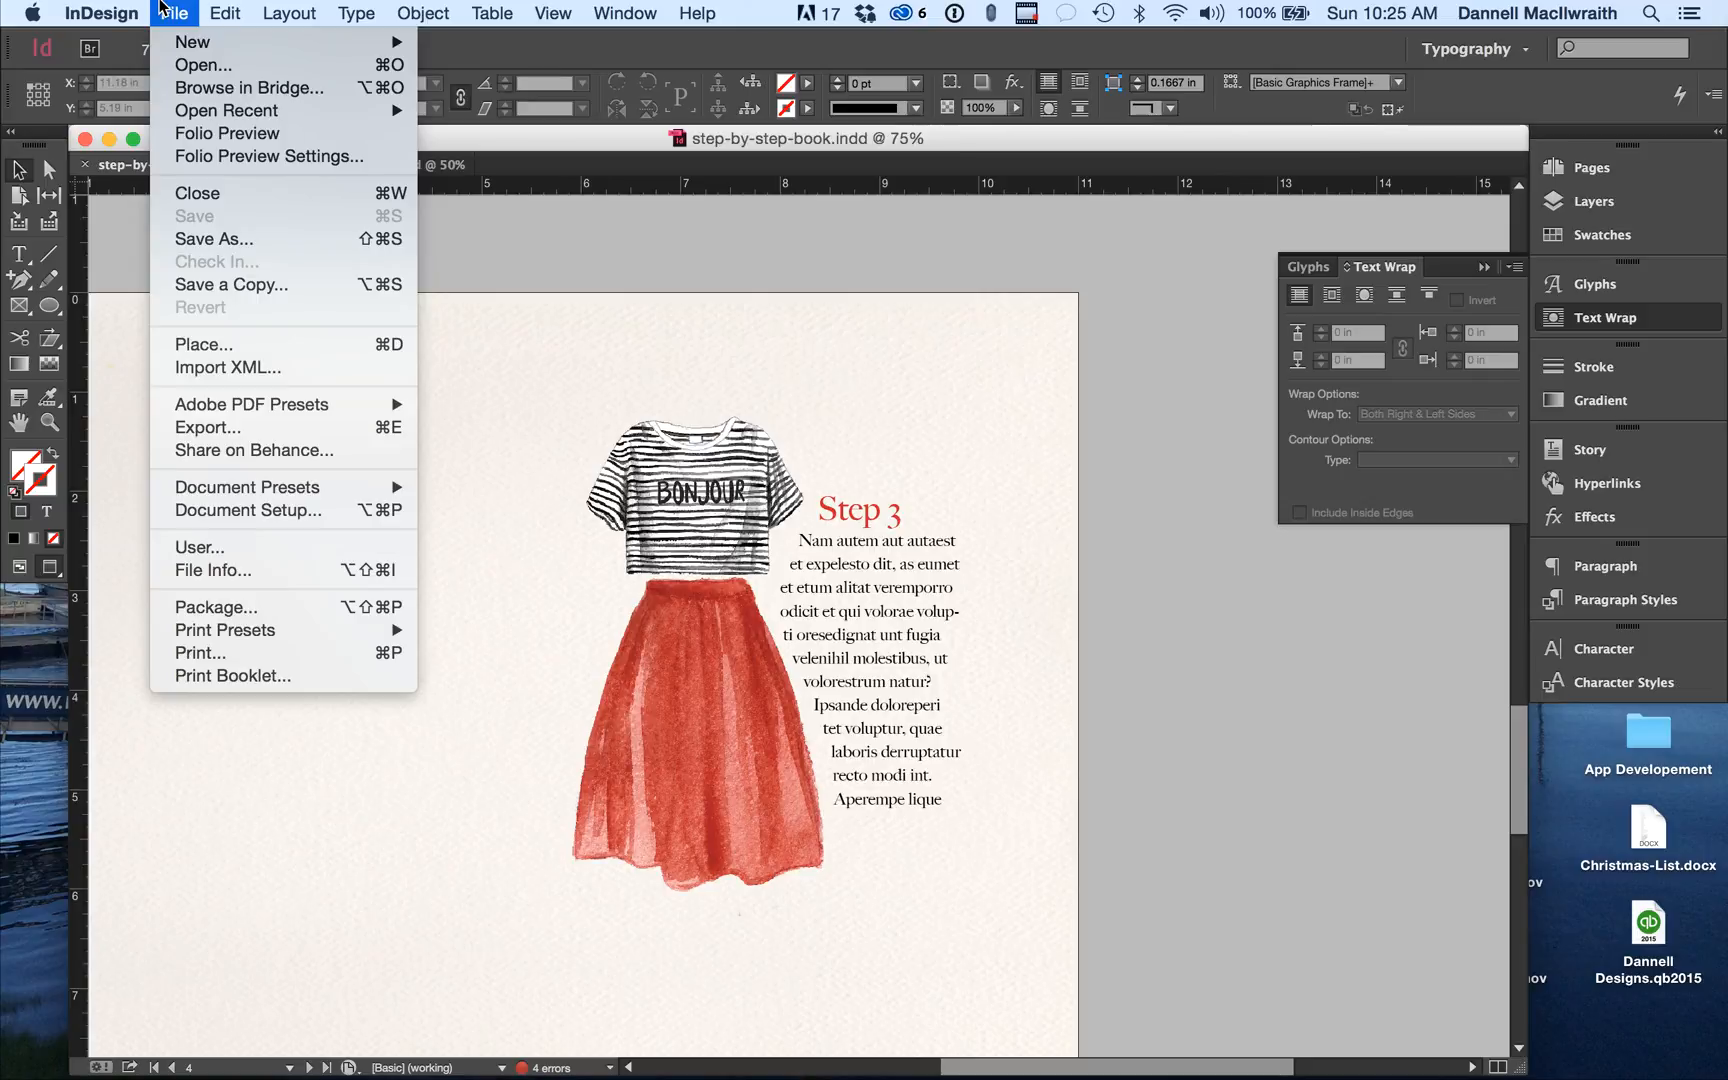
{"action": "mouse_move", "coordinate": [249, 490]}
{"action": "left_click", "coordinate": [261, 613]}
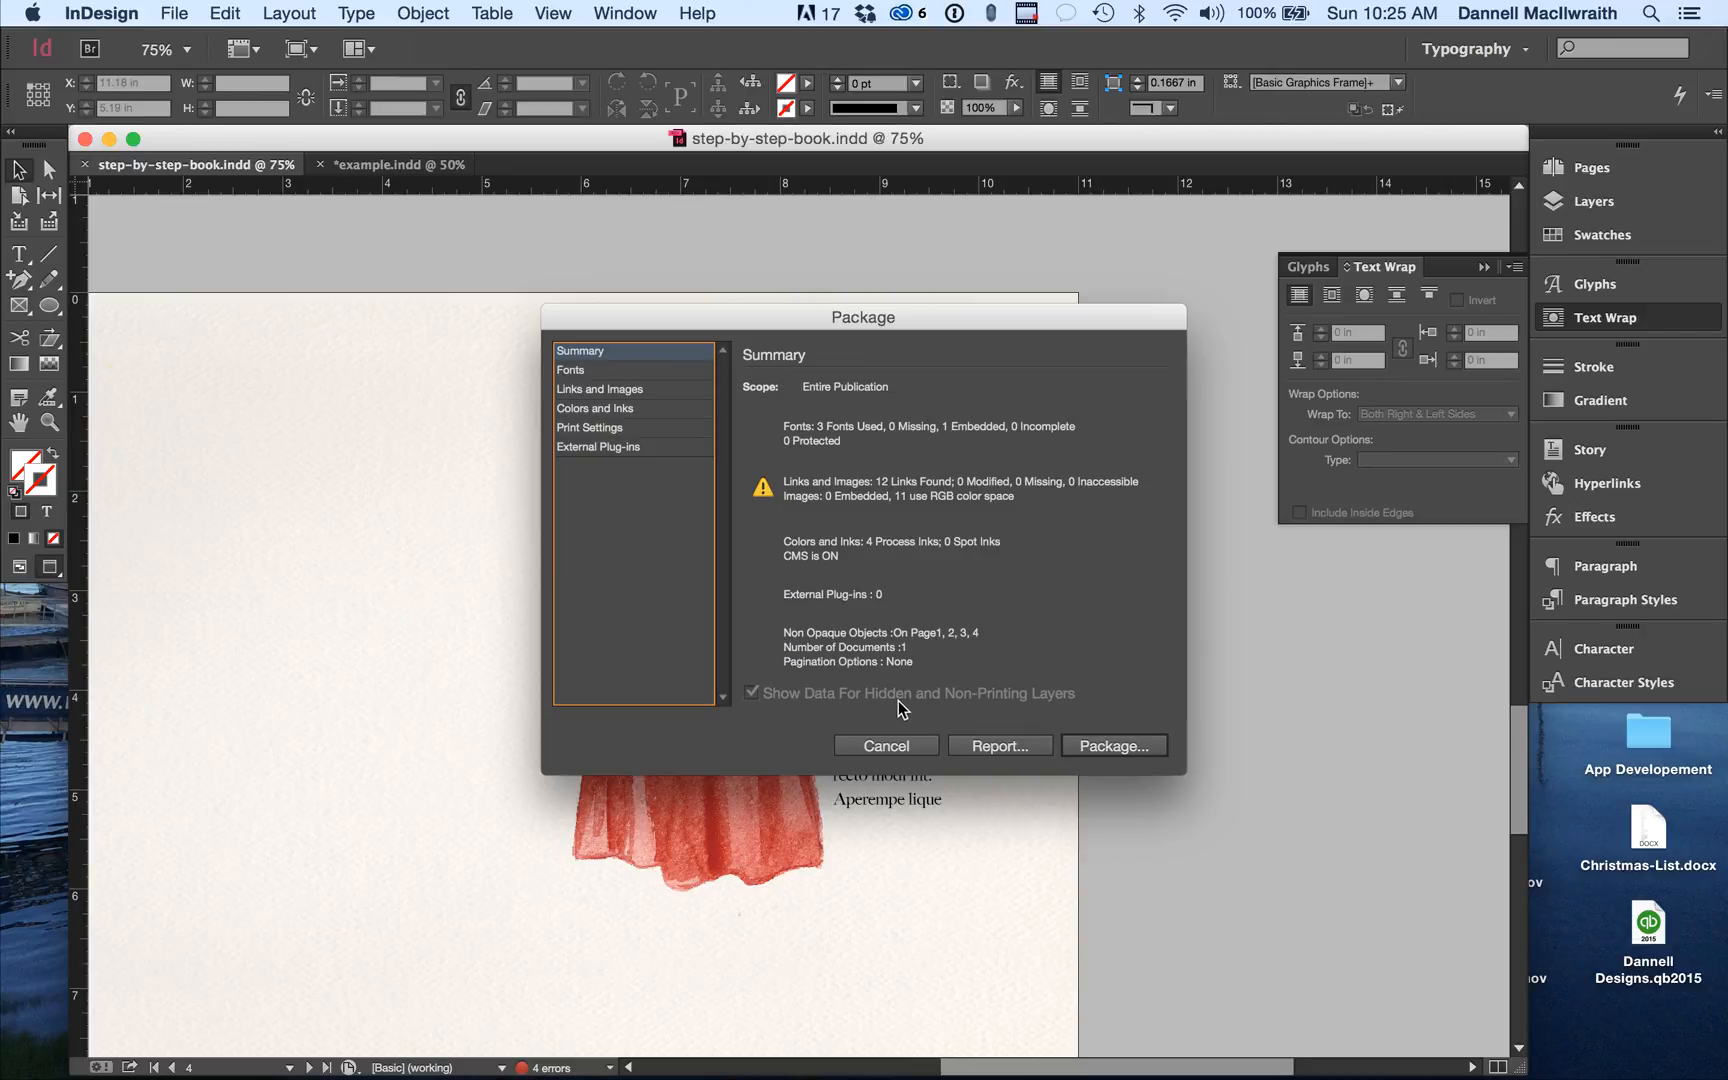
{"action": "left_click", "coordinate": [1133, 753]}
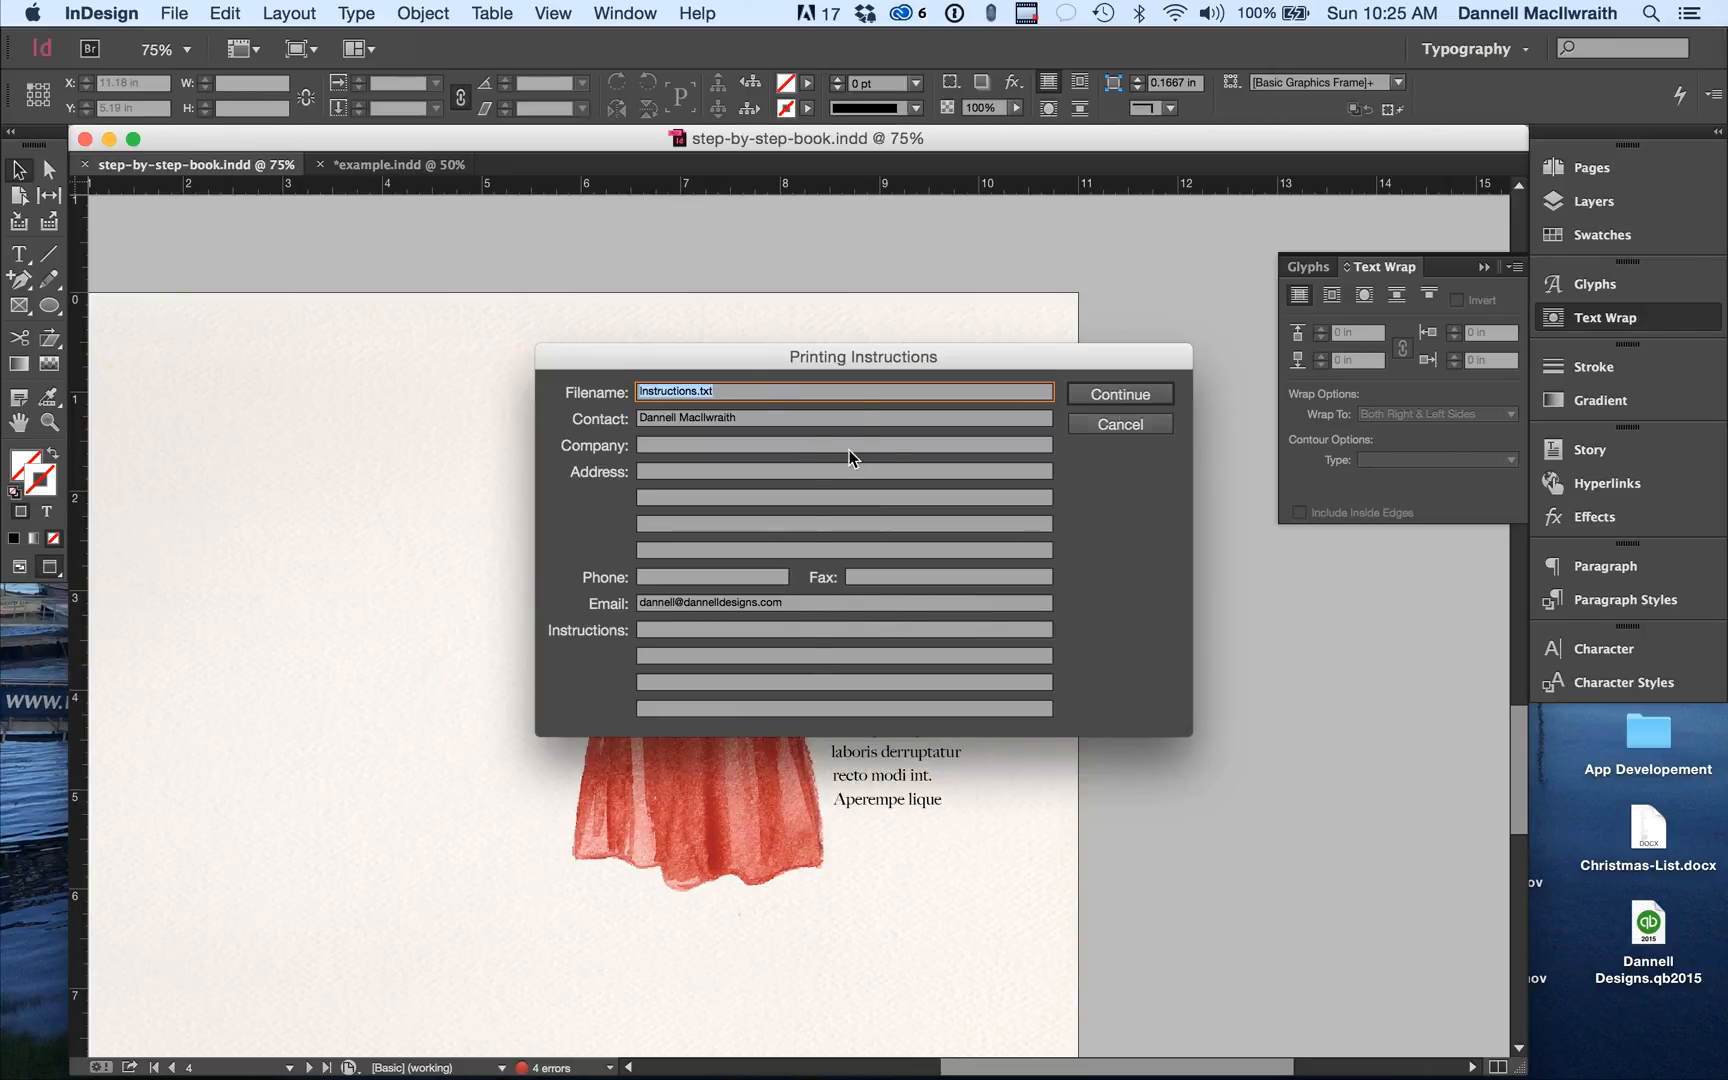
{"action": "left_click", "coordinate": [1123, 394]}
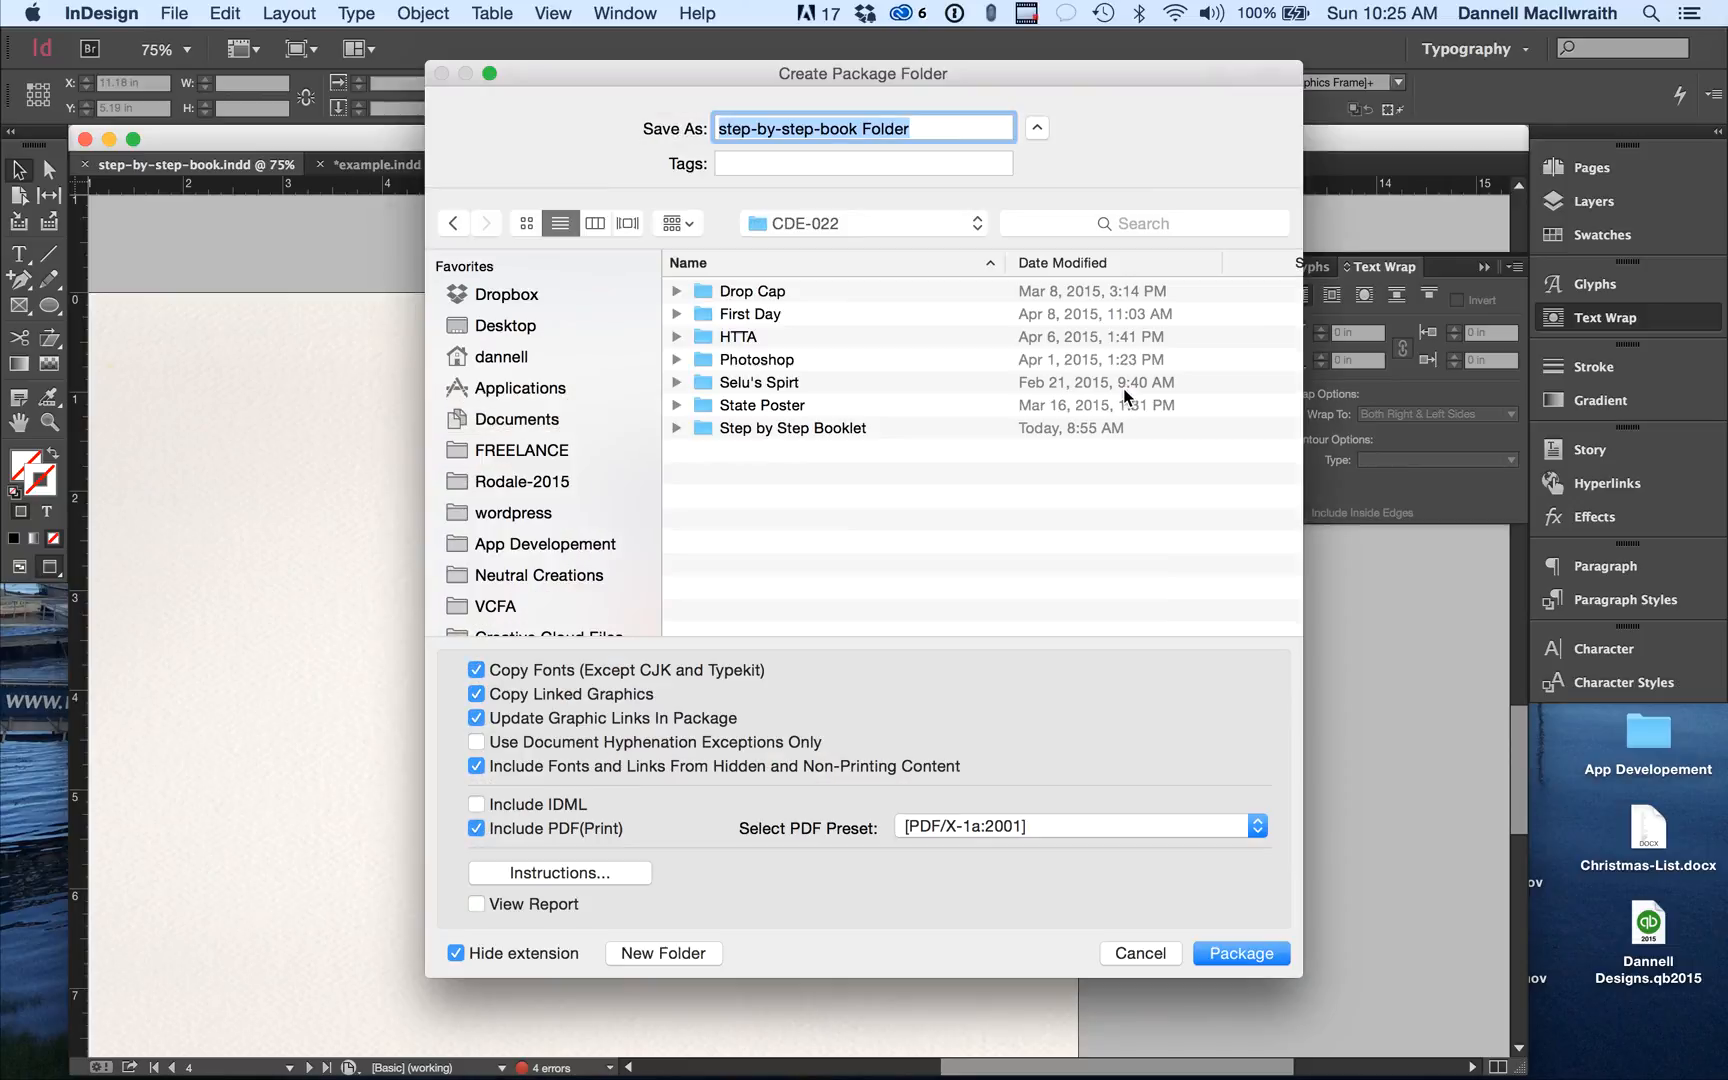
{"action": "double_click", "coordinate": [707, 428]}
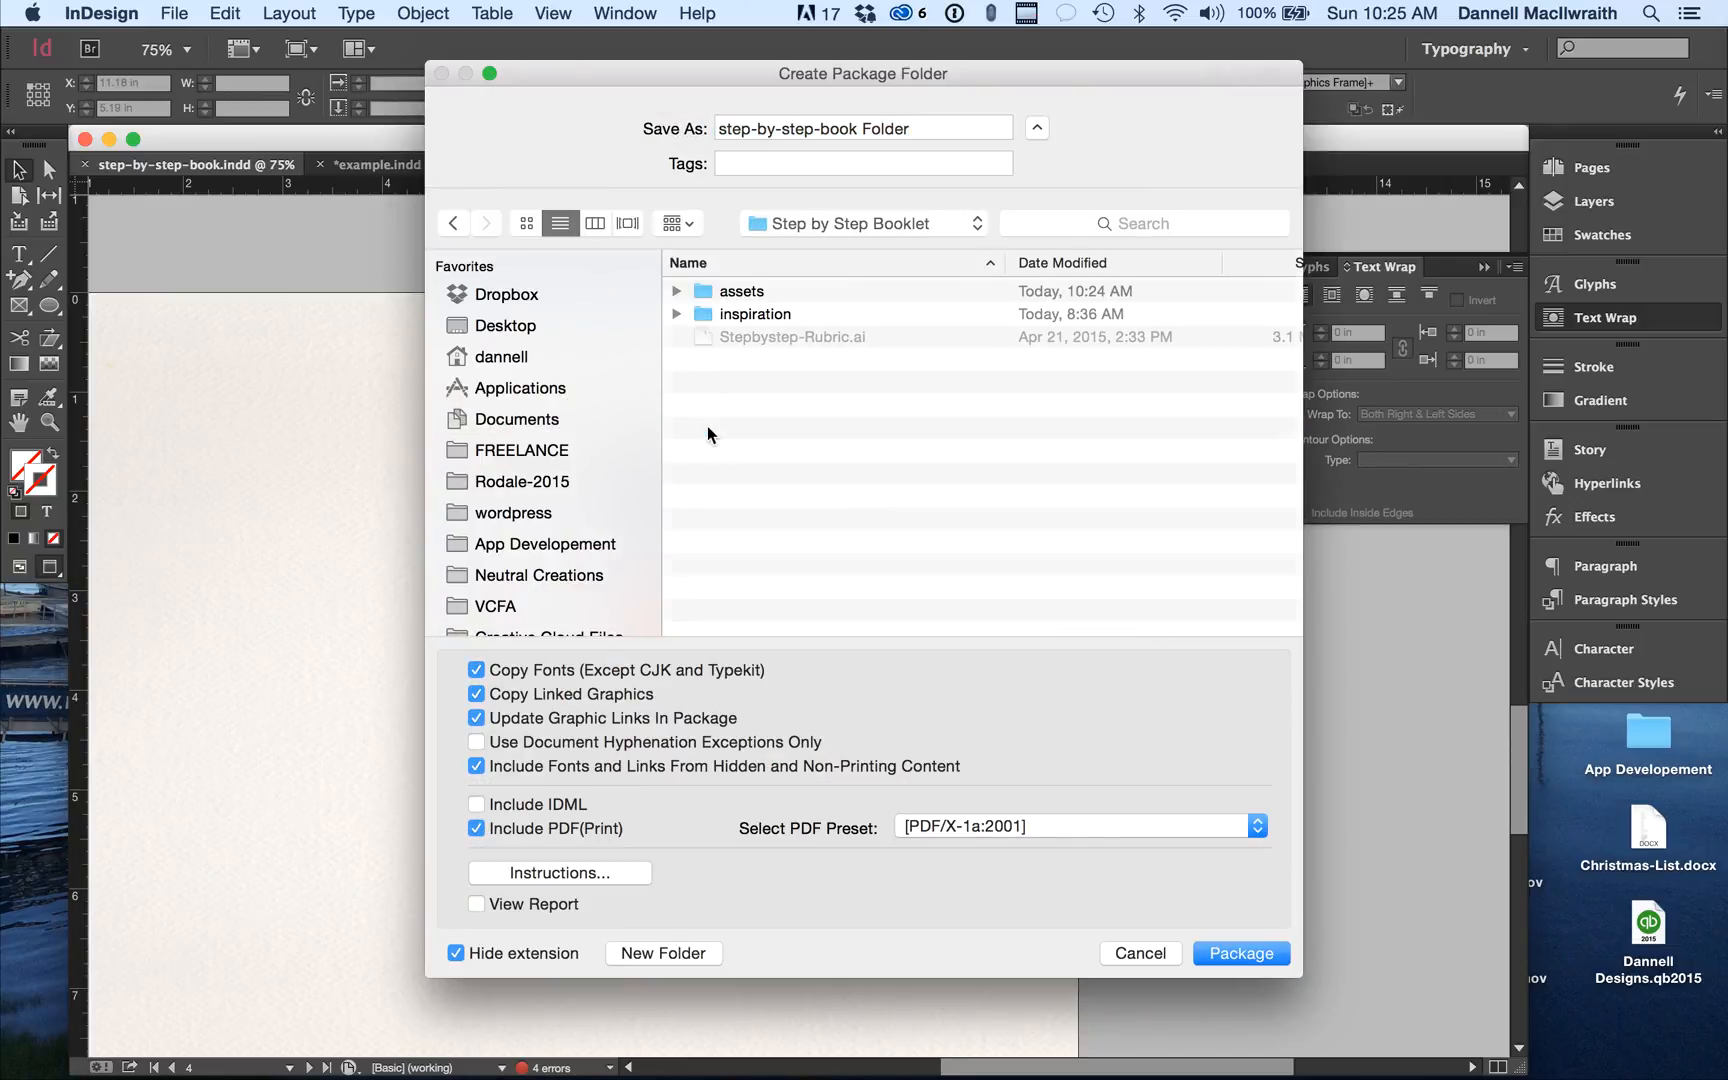
{"action": "double_click", "coordinate": [707, 294]}
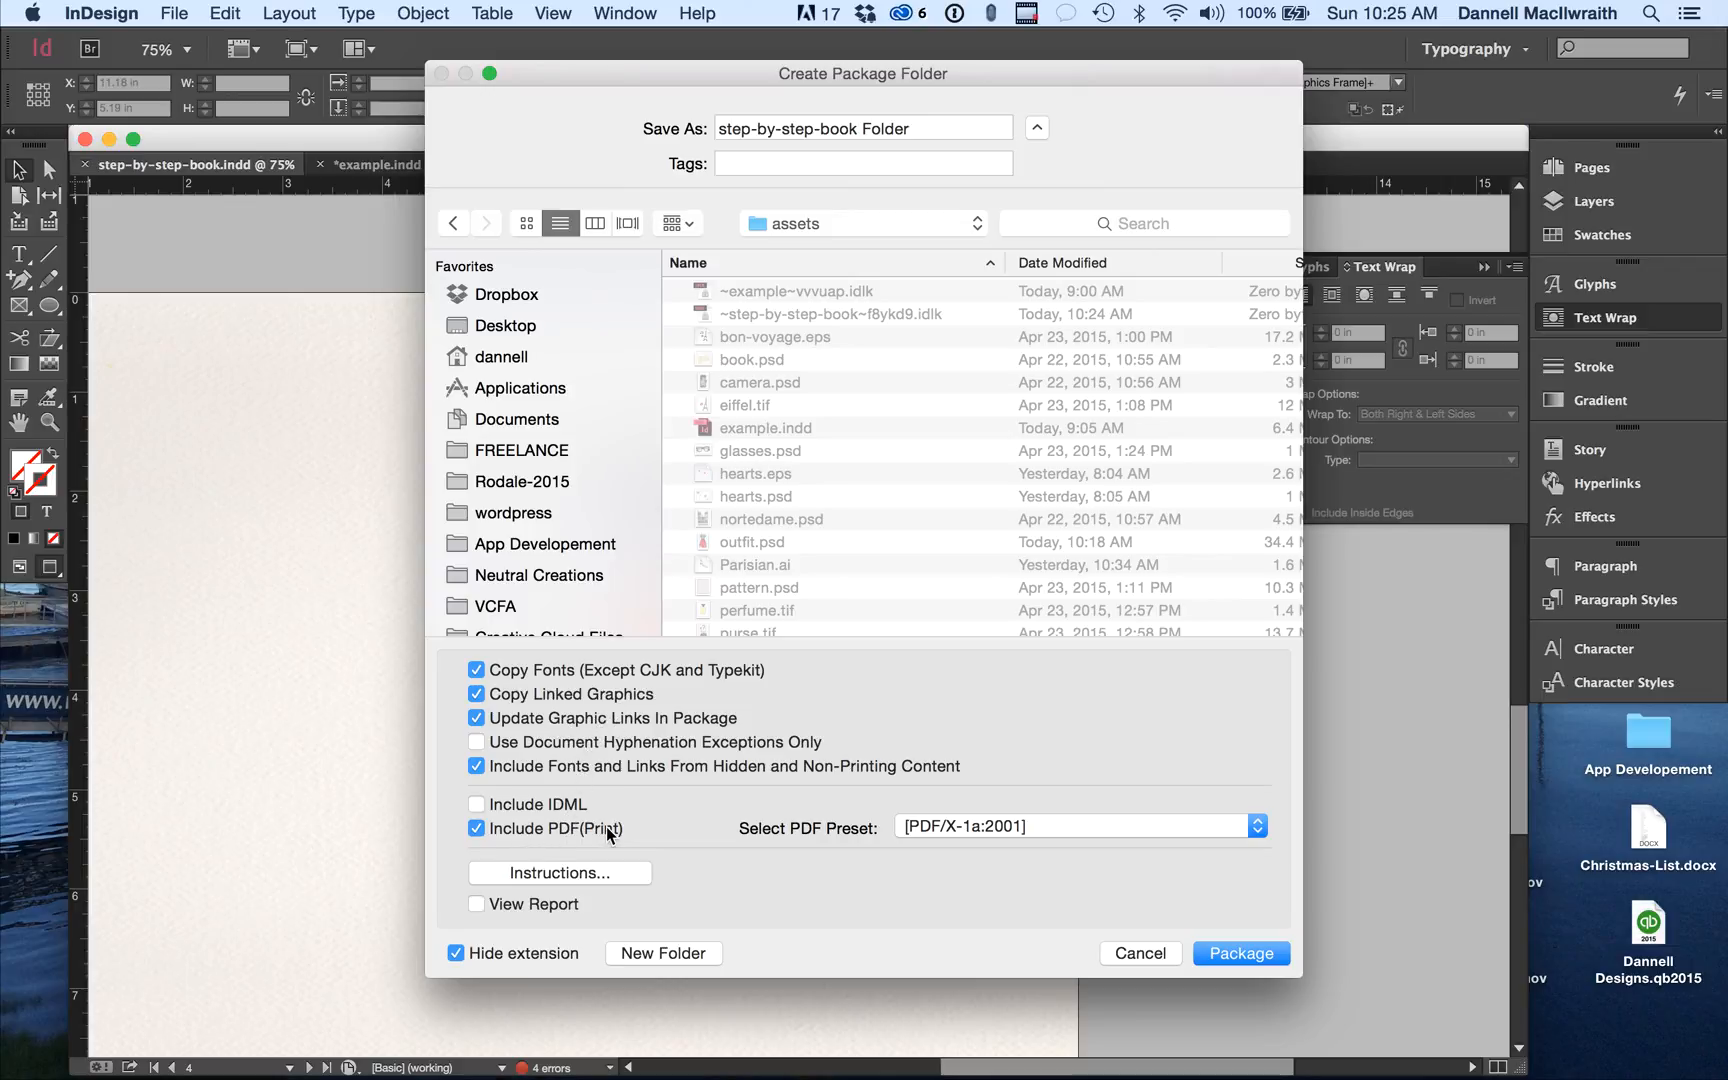
{"action": "left_click", "coordinate": [561, 804]}
{"action": "left_click", "coordinate": [1245, 960]}
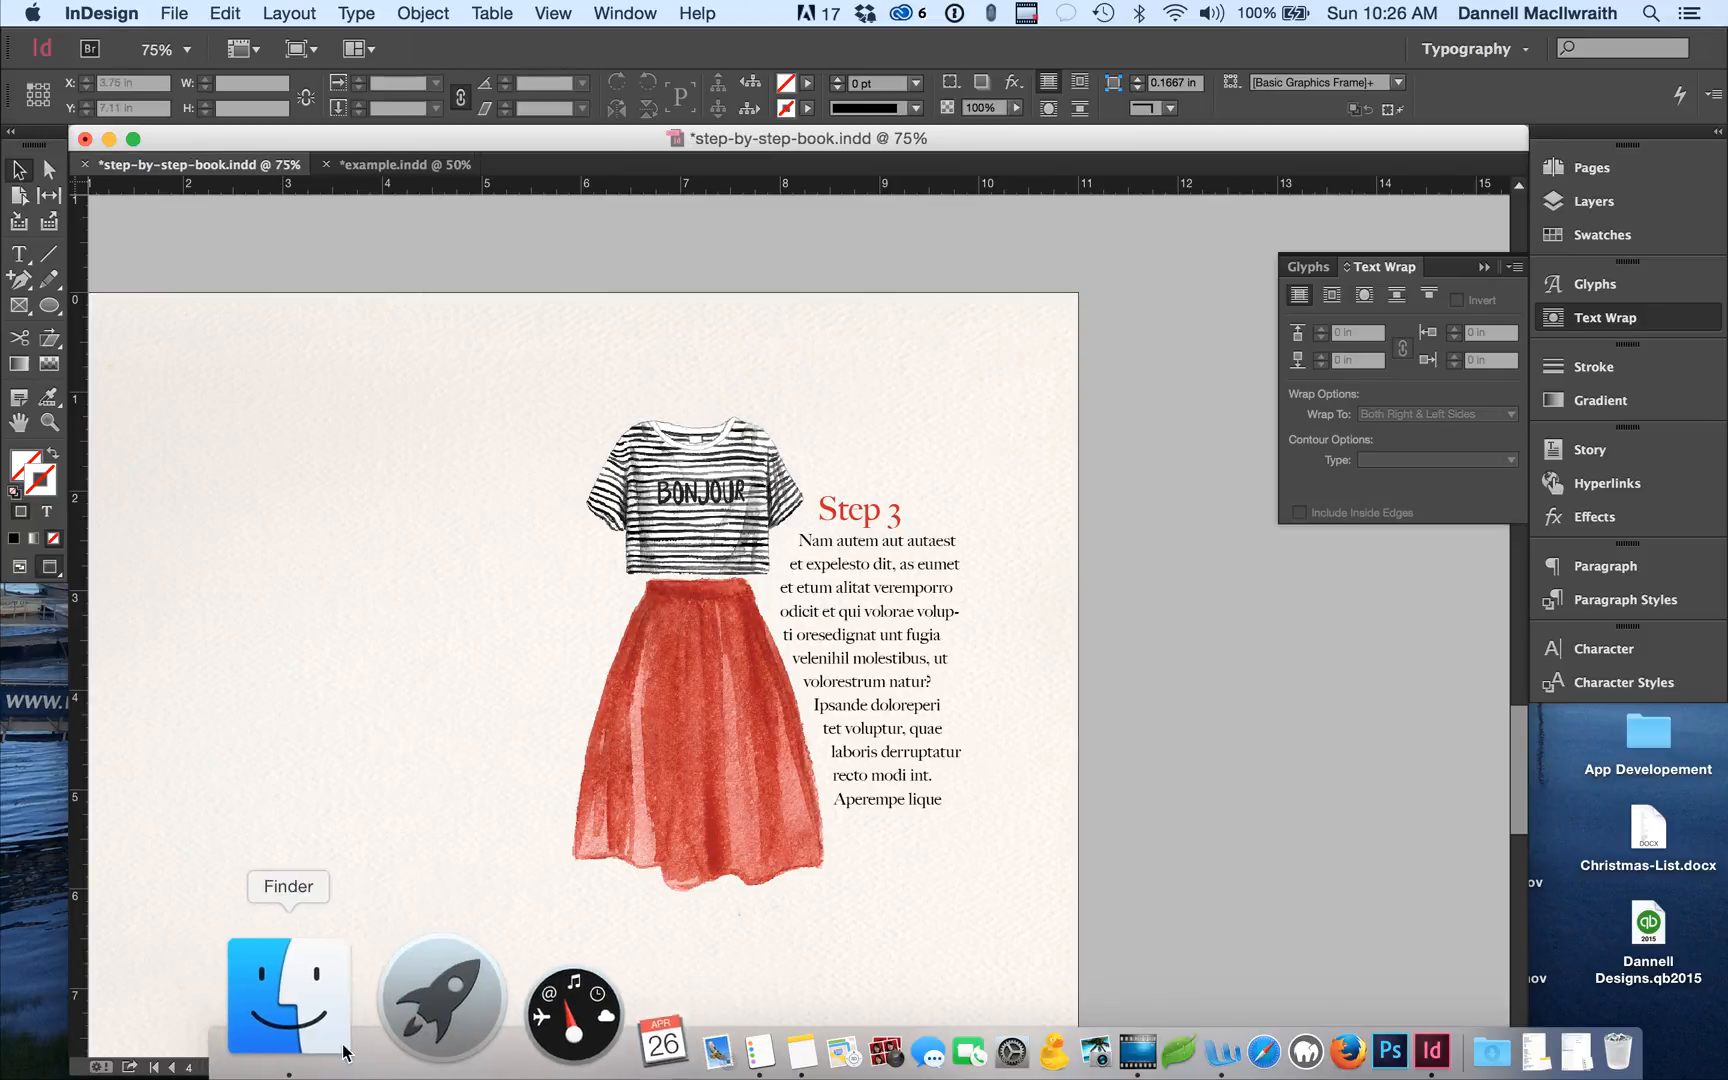
Switch to Finder and examine the step-by-step-book Folder's contents: document fonts, links, IDML and INDD files.
{"action": "left_click", "coordinate": [285, 1003]}
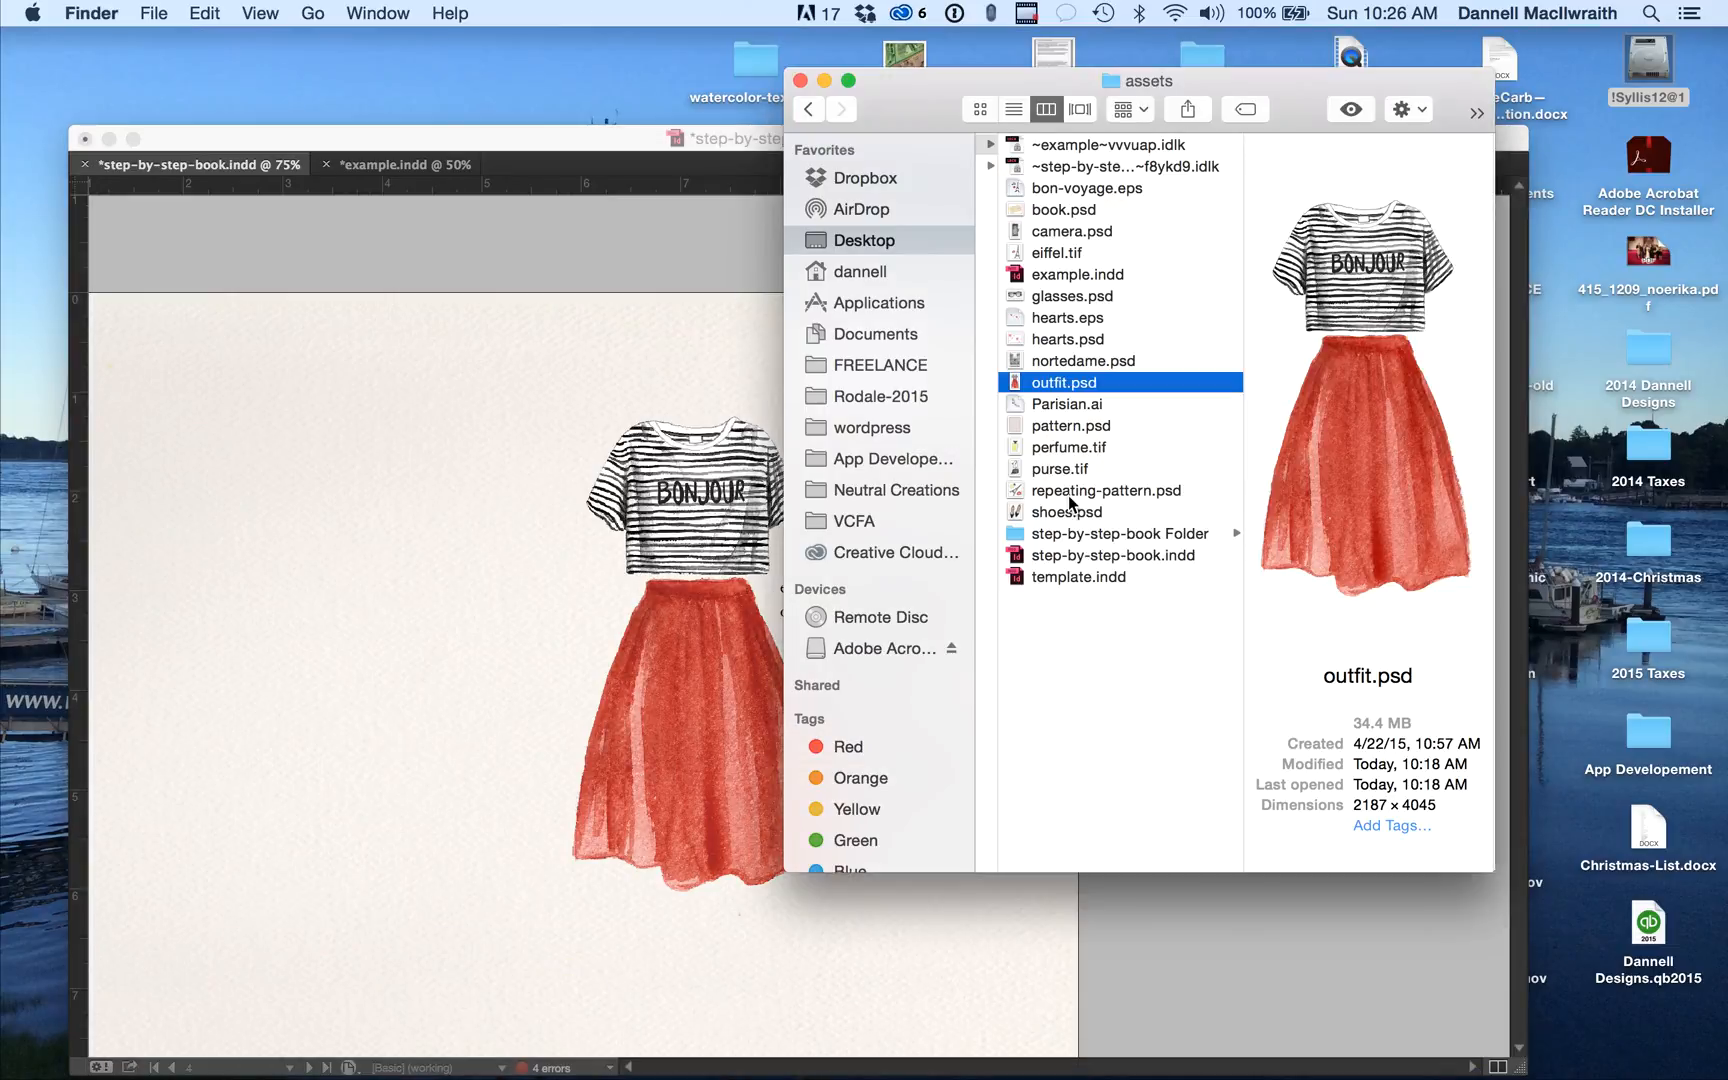
{"action": "scroll", "coordinate": [1068, 495], "scroll_direction": "left", "scroll_amount": 5}
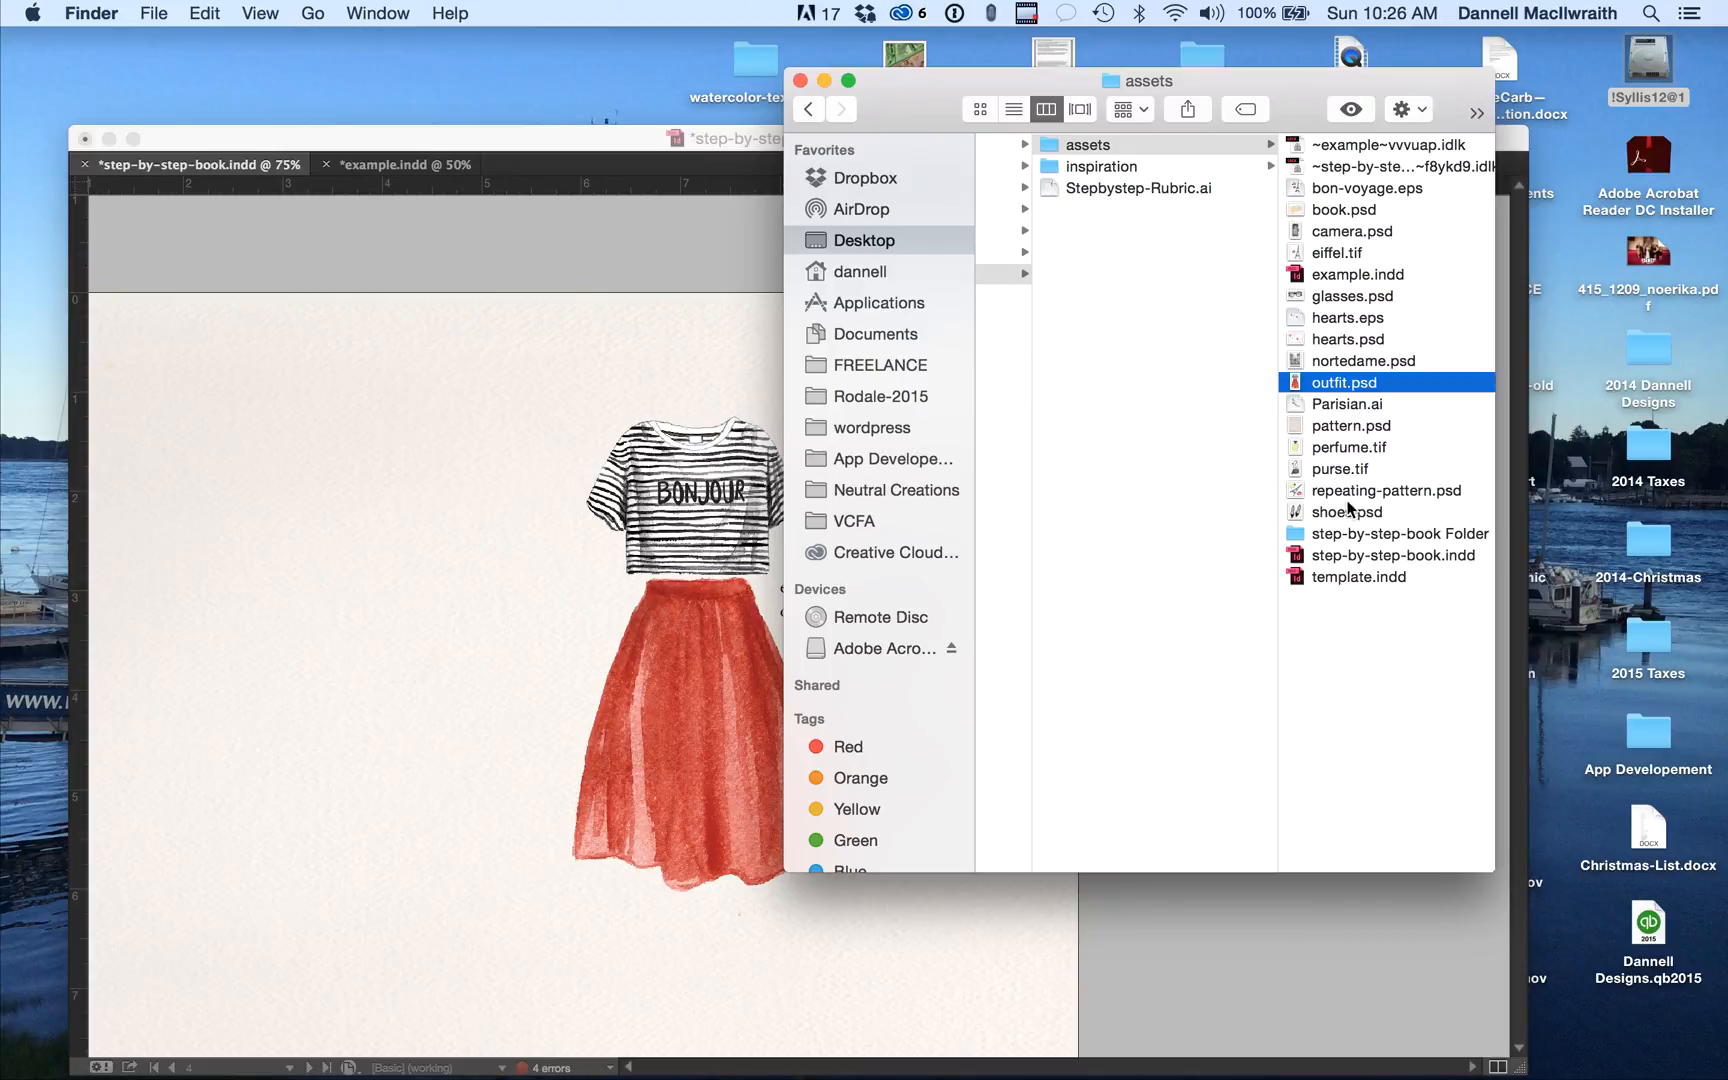
{"action": "left_click", "coordinate": [1352, 533]}
{"action": "left_click", "coordinate": [1320, 150]}
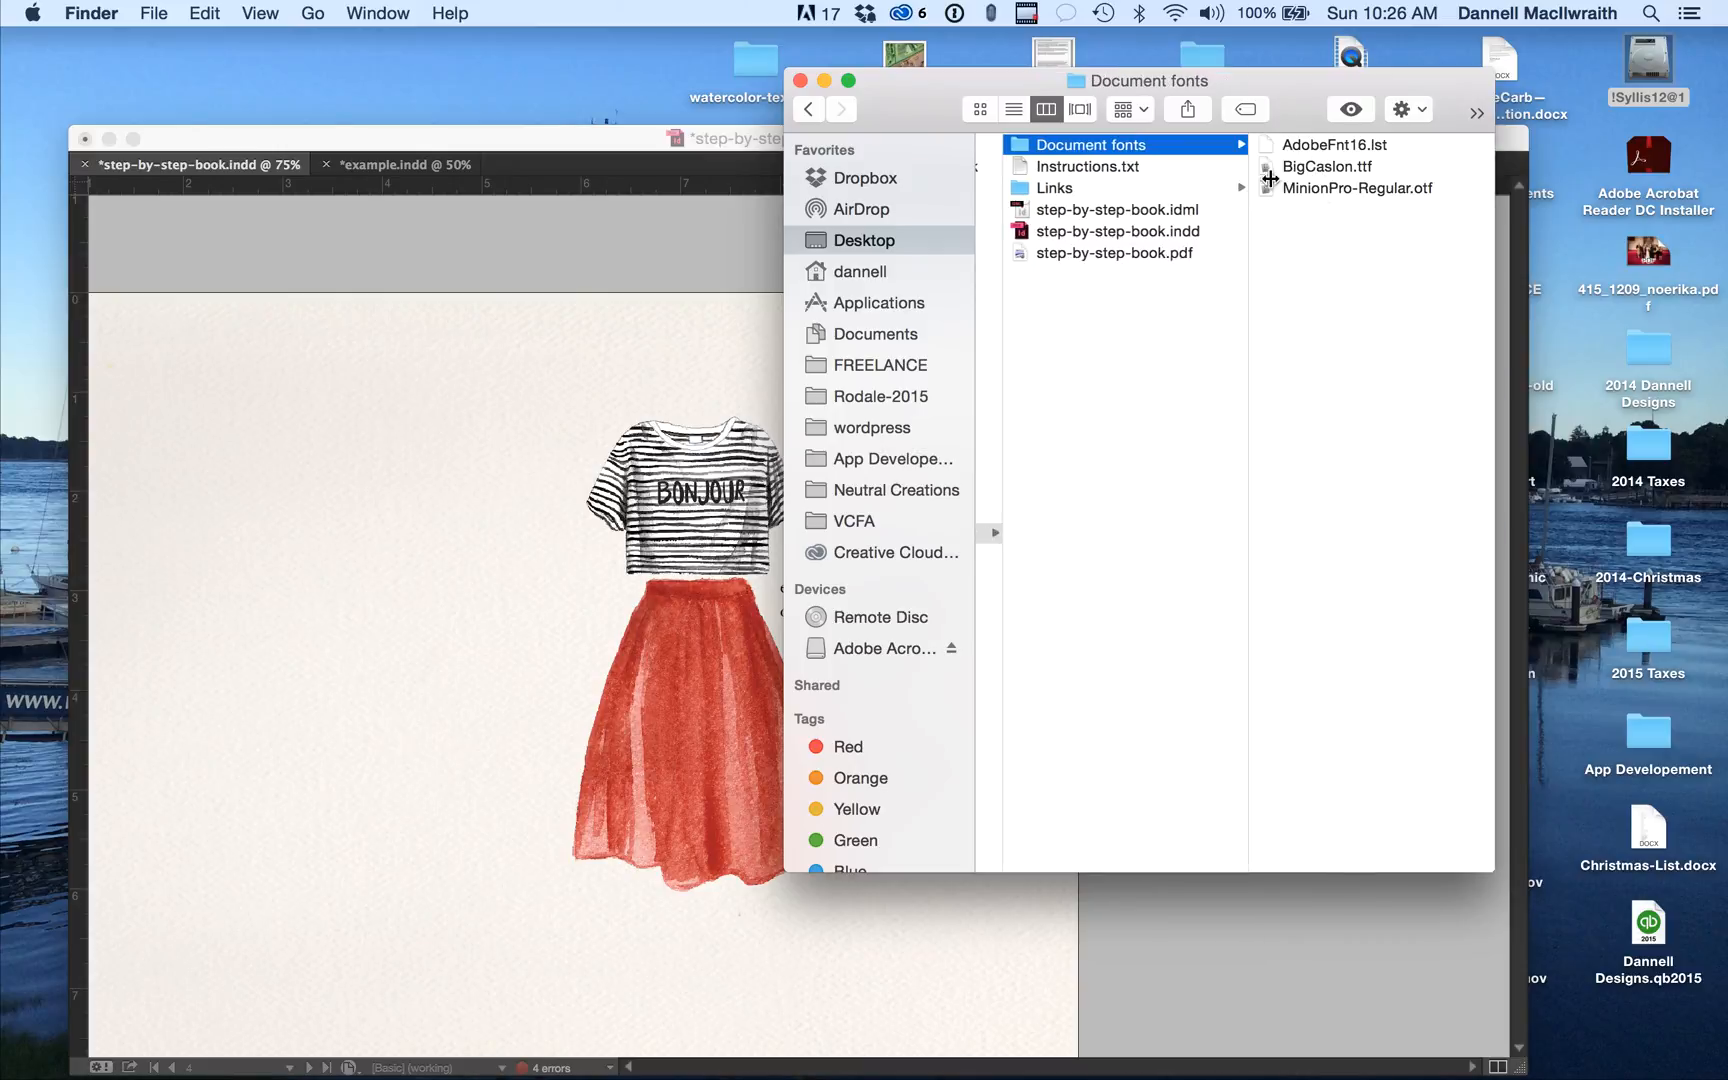
{"action": "left_click", "coordinate": [1164, 169]}
{"action": "left_click", "coordinate": [1163, 192]}
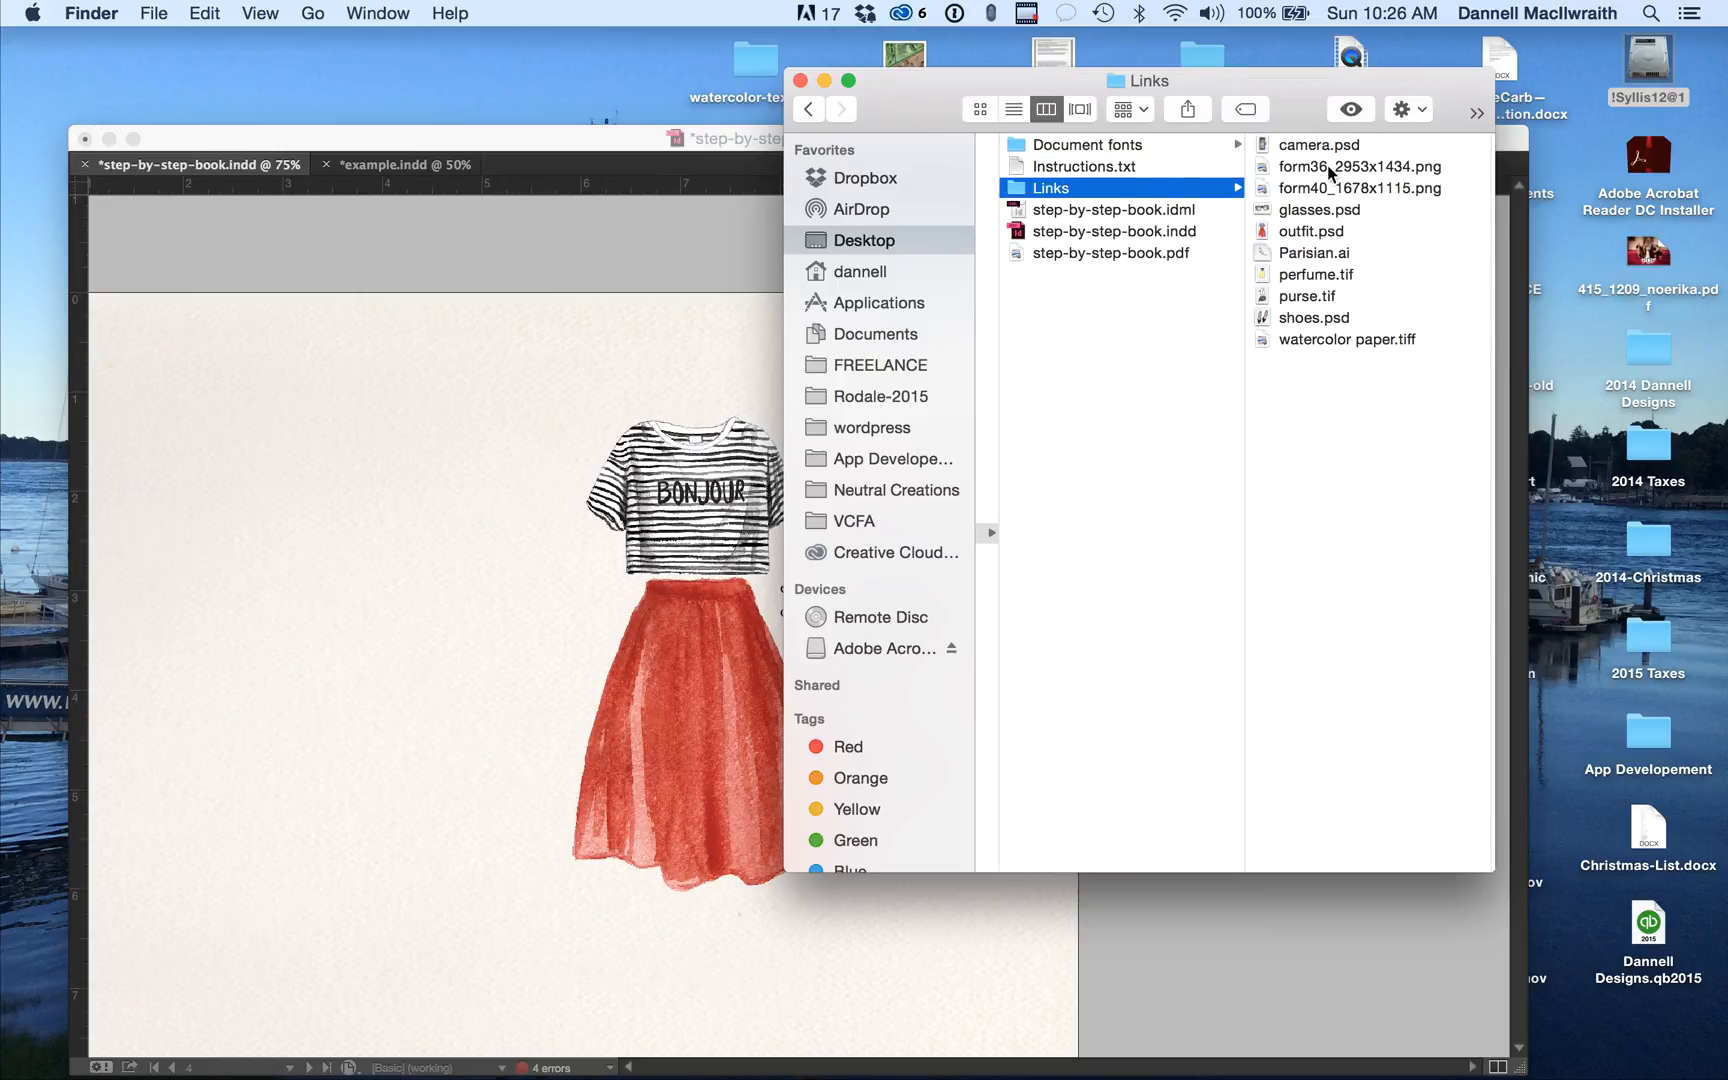
{"action": "left_click", "coordinate": [1140, 212]}
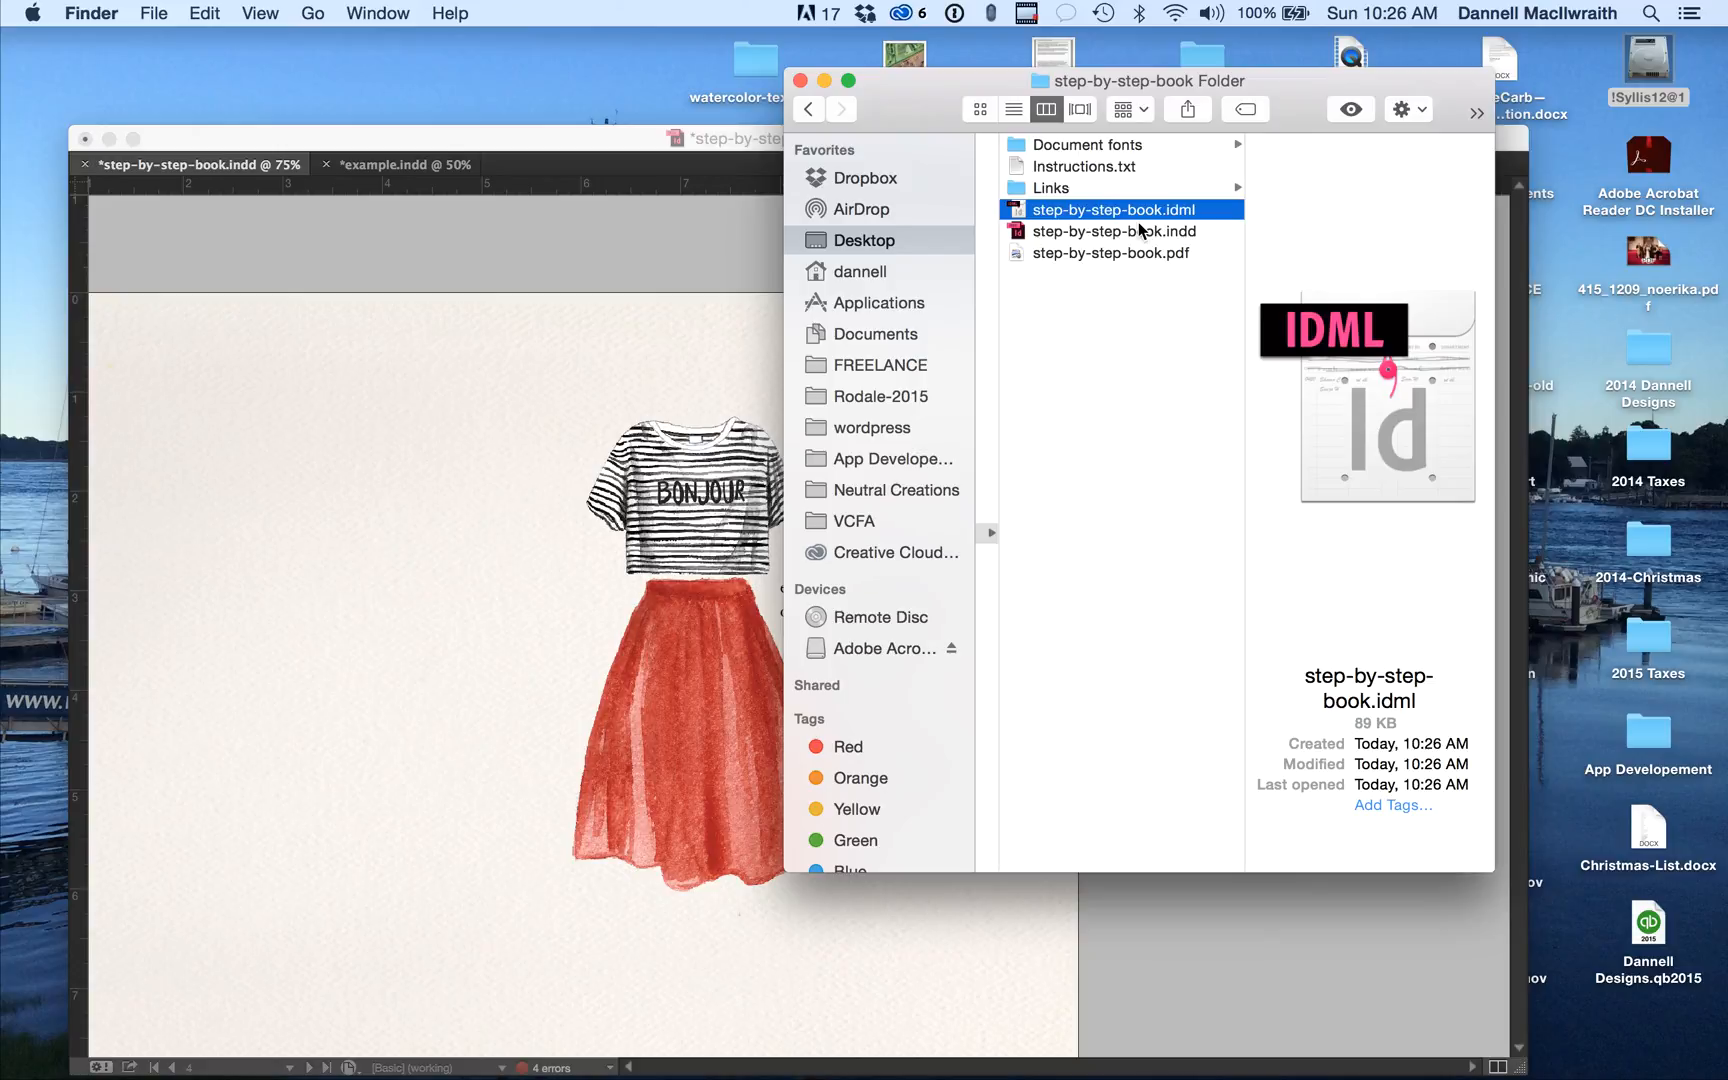
{"action": "left_click", "coordinate": [1139, 231]}
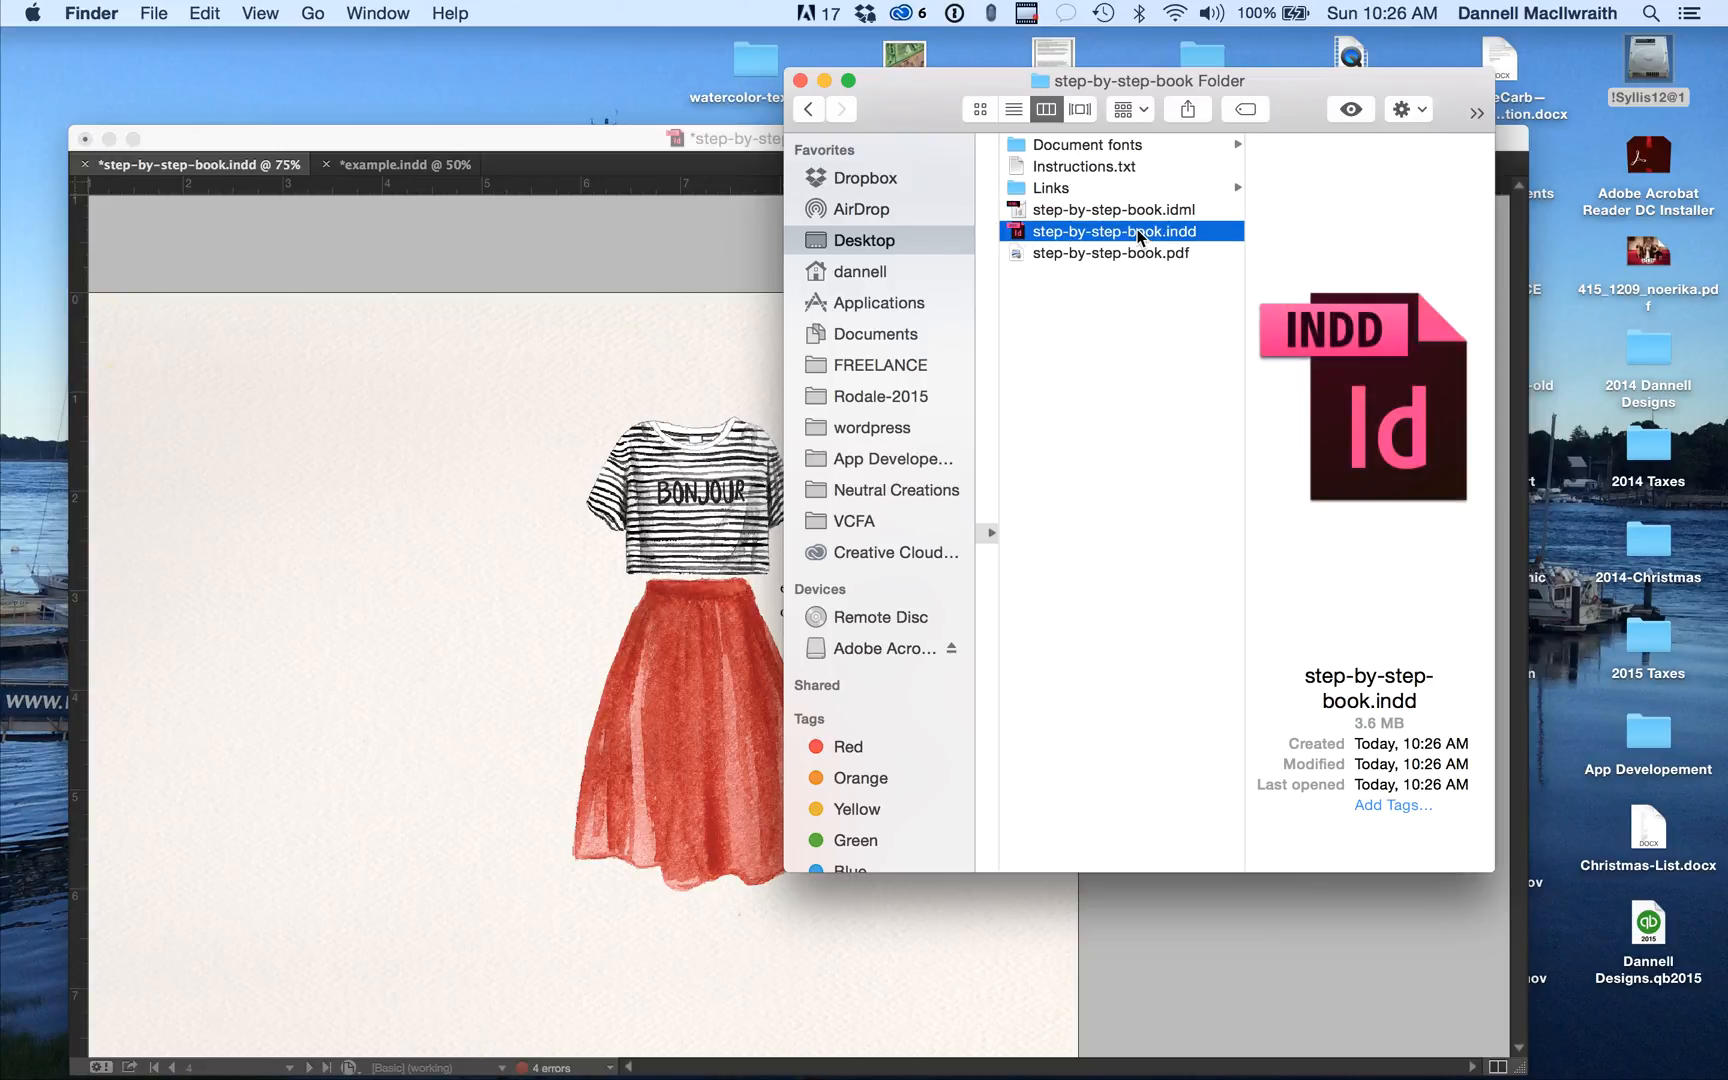
Preview step-by-step-book.pdf with Quick Look and go through its pages to the last one.
{"action": "left_click", "coordinate": [1139, 252]}
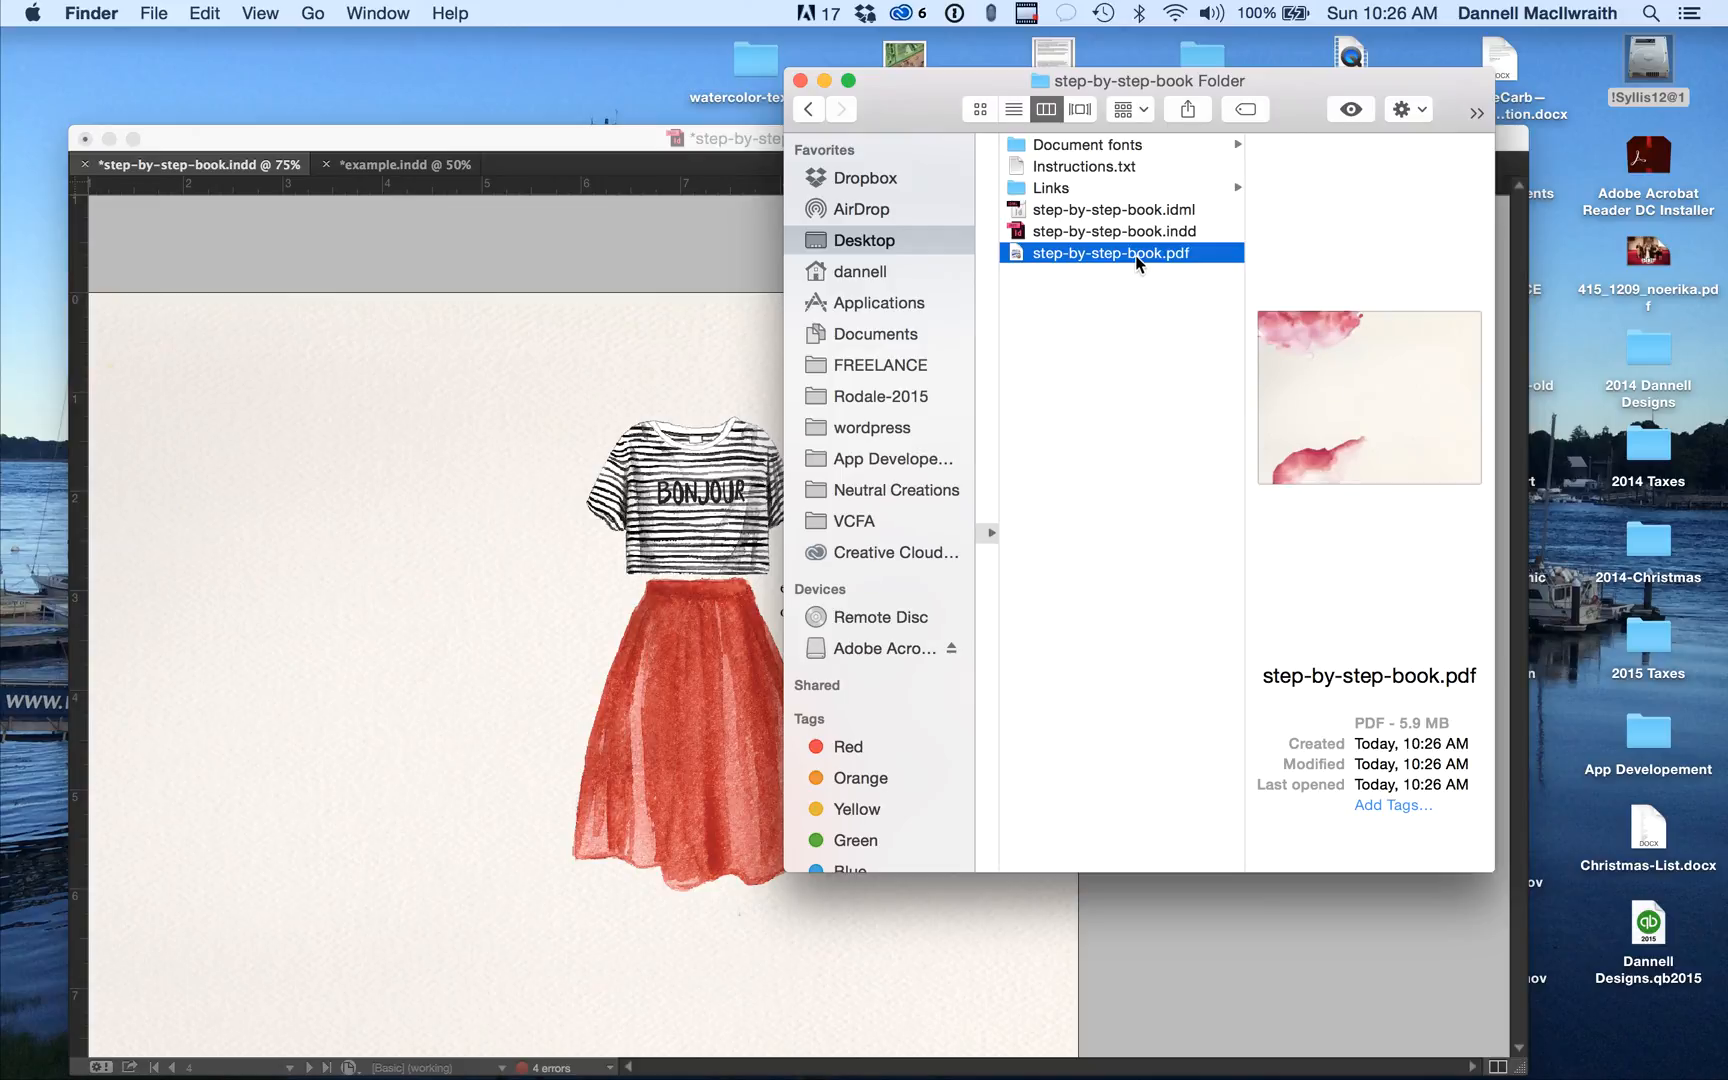
{"action": "key", "text": "space"}
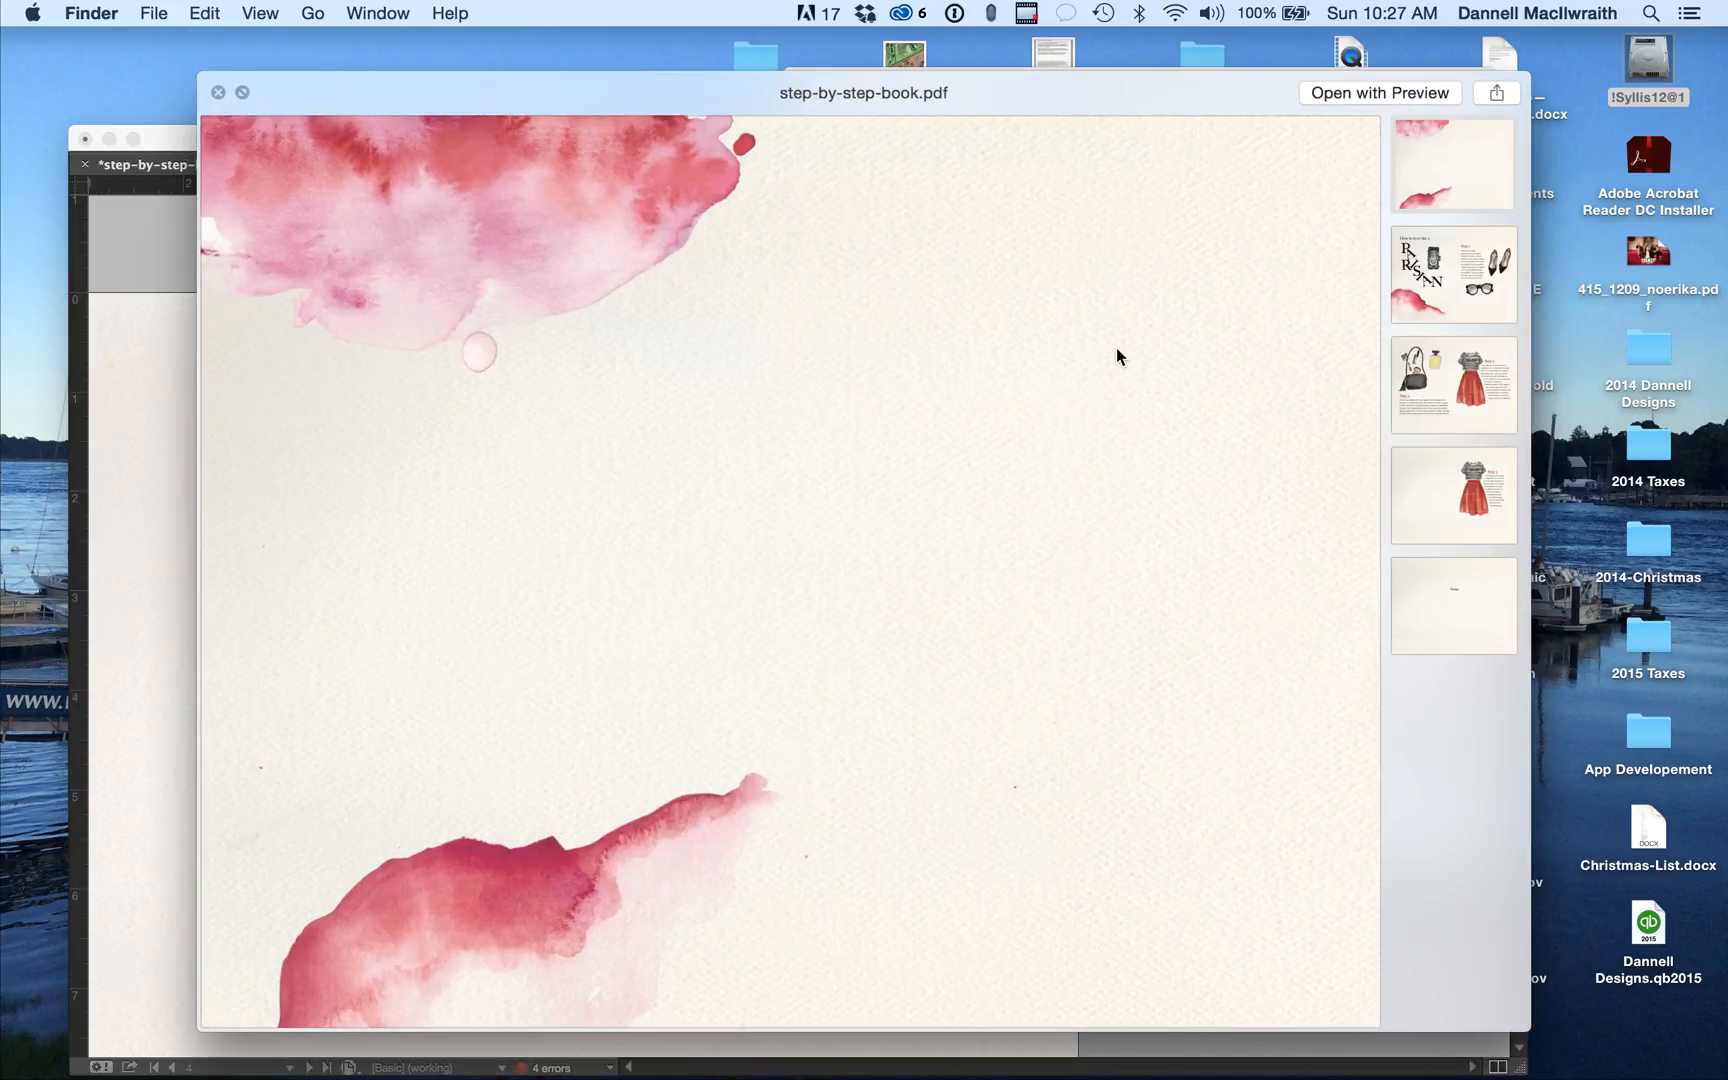
{"action": "left_click", "coordinate": [1495, 284]}
{"action": "left_click", "coordinate": [1470, 395]}
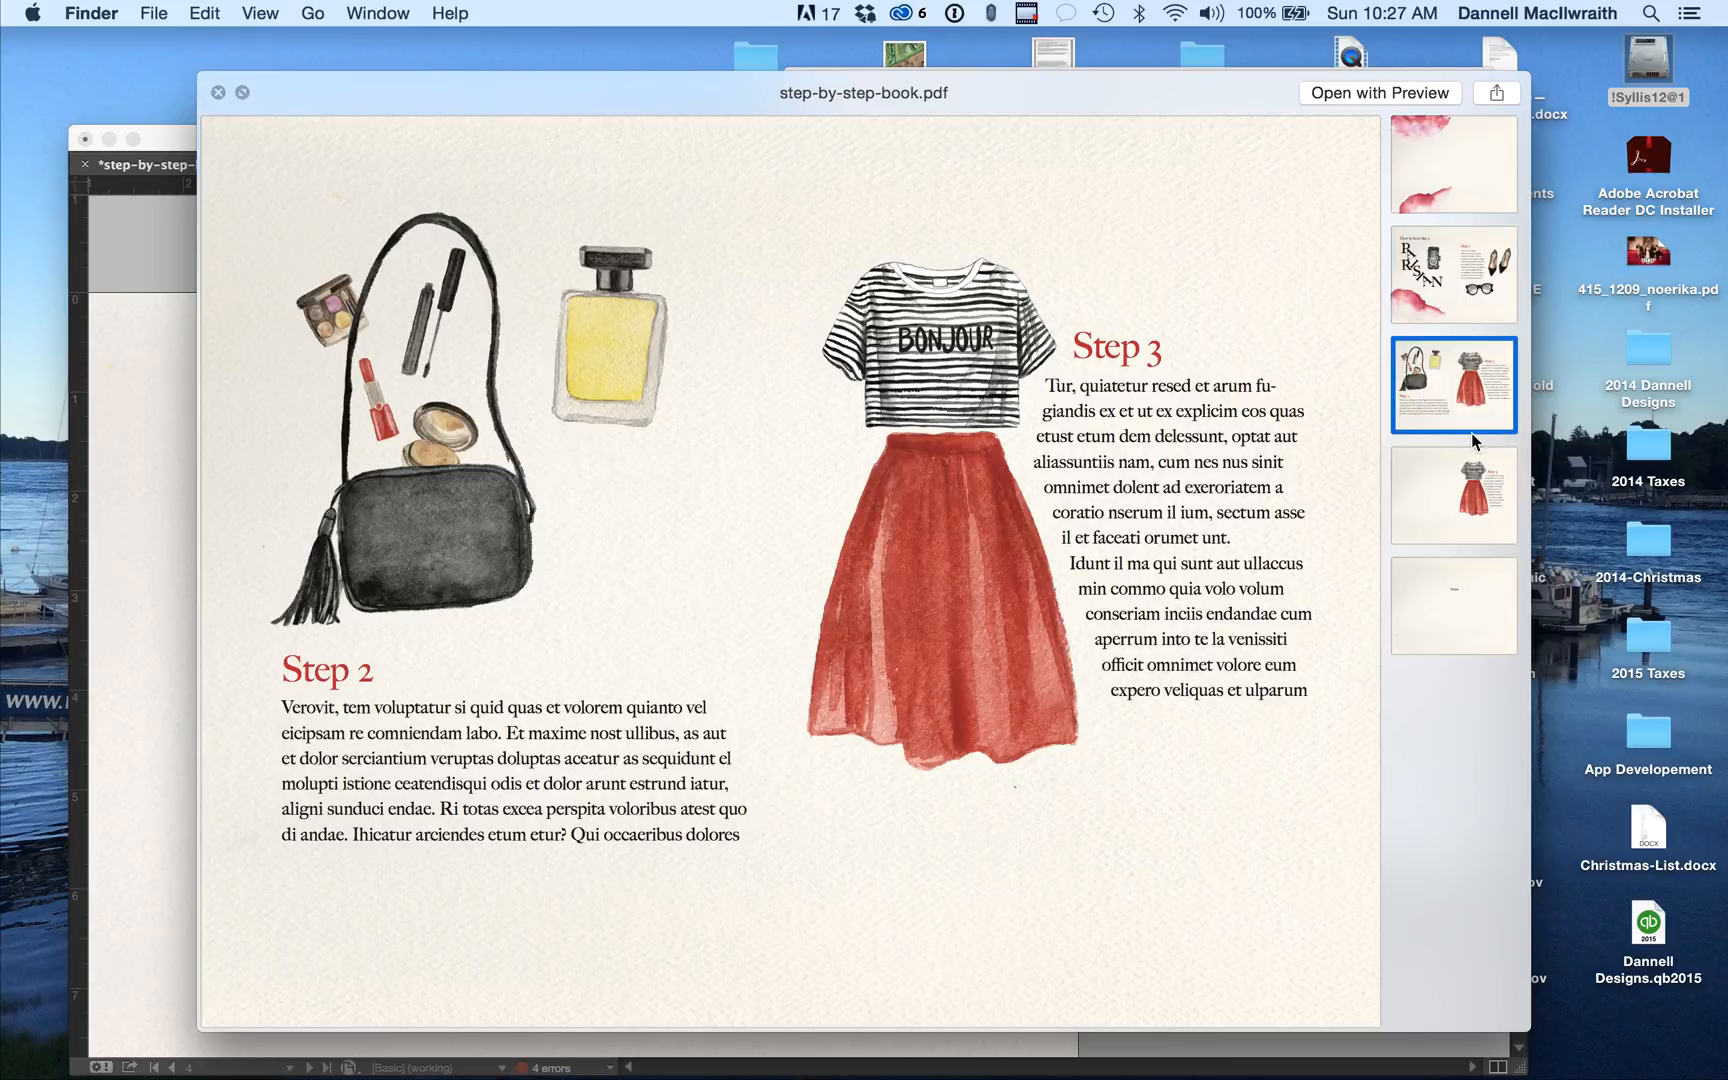
{"action": "left_click", "coordinate": [1470, 492]}
{"action": "left_click", "coordinate": [1451, 614]}
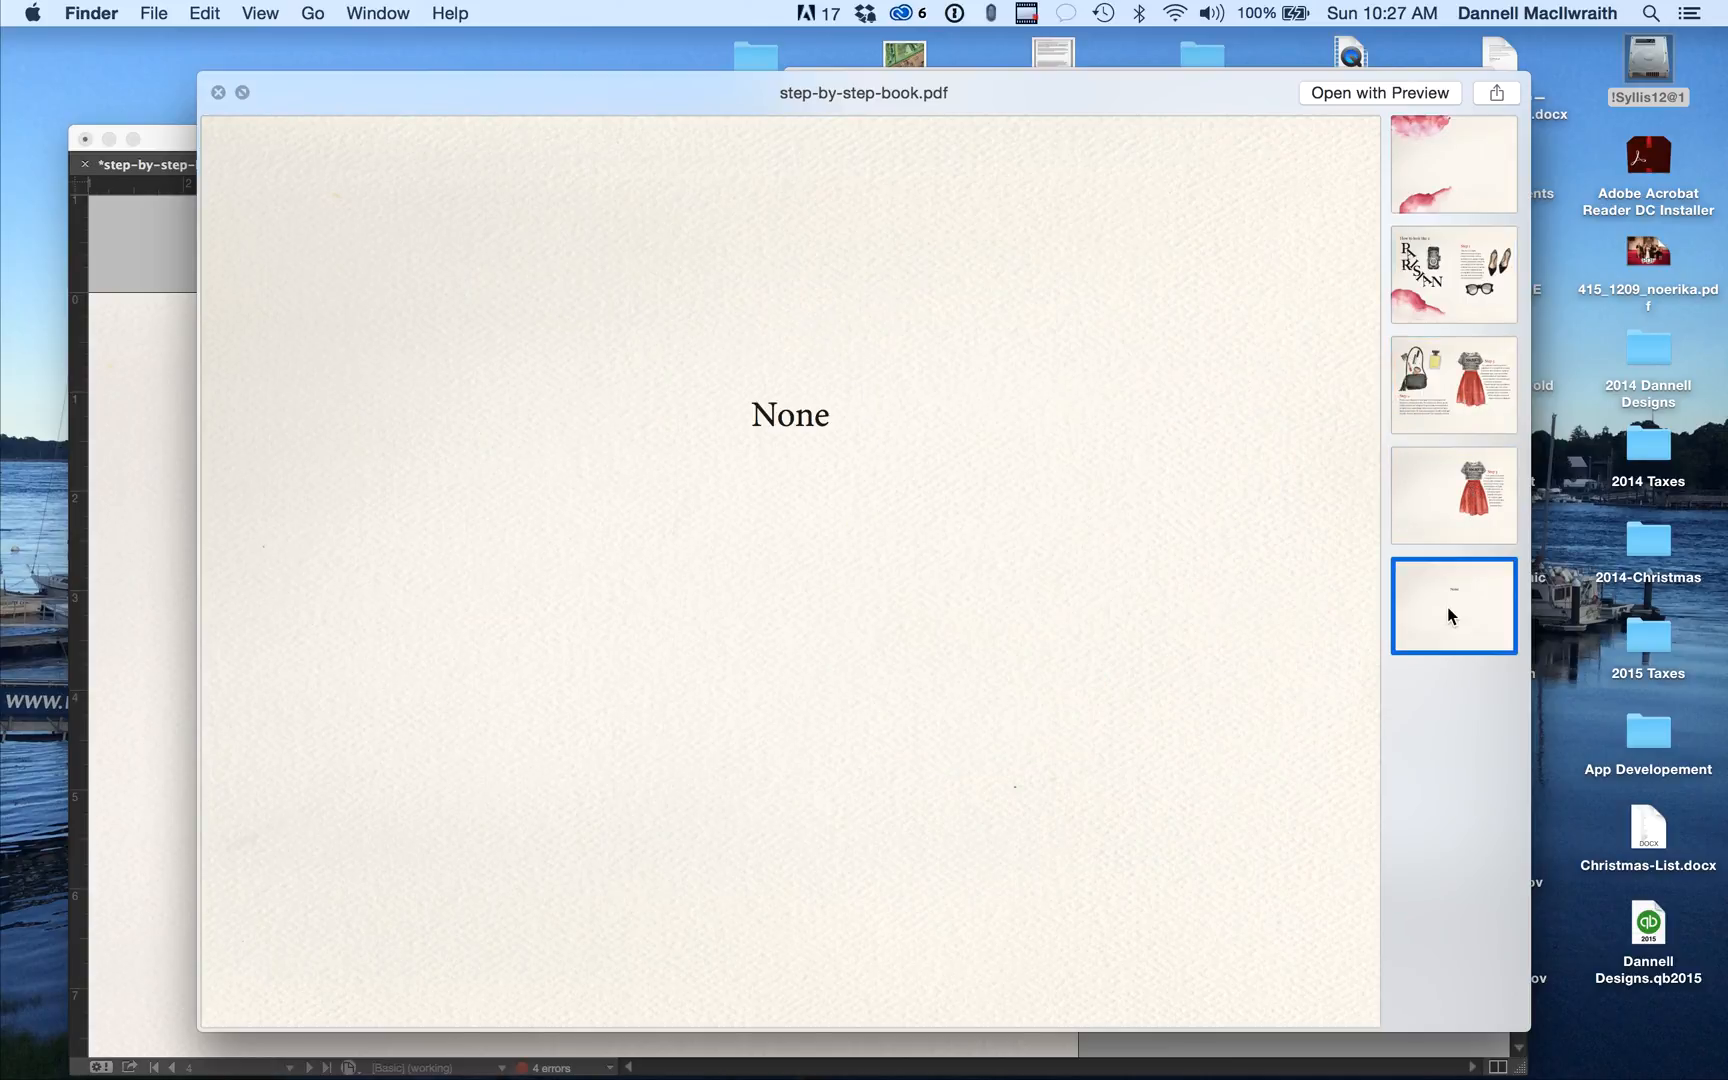